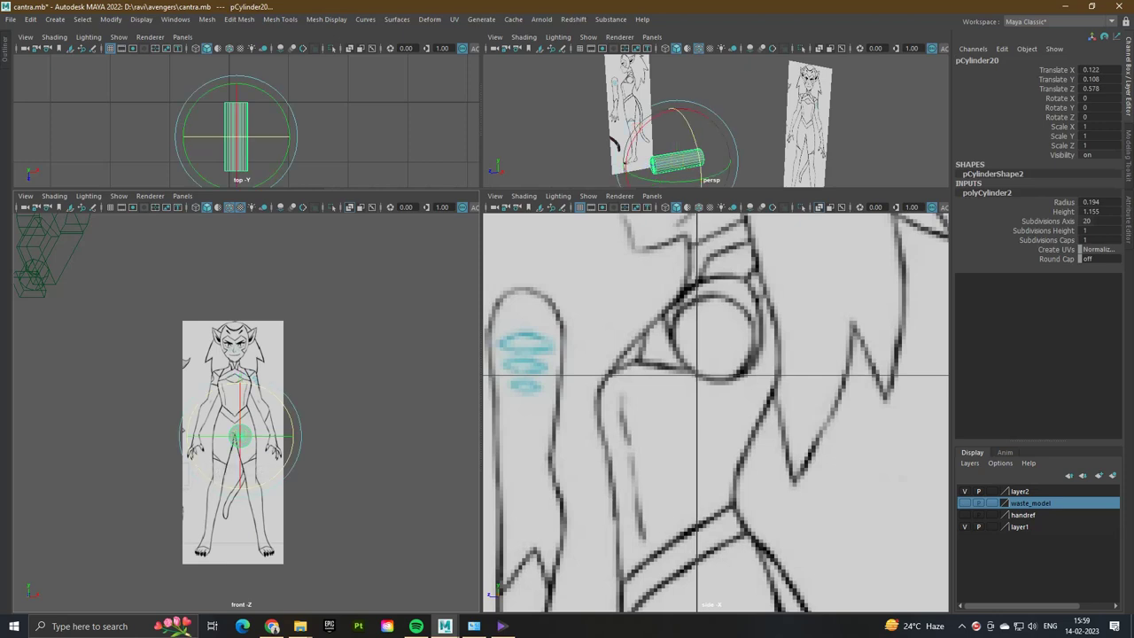
- Rotate the cylinder to 90 degrees in X and set its subdivisions to 12 around the axis and 6 in height
{"action": "left_click_drag", "start_coordinate": [709, 120], "coordinate": [728, 162]}
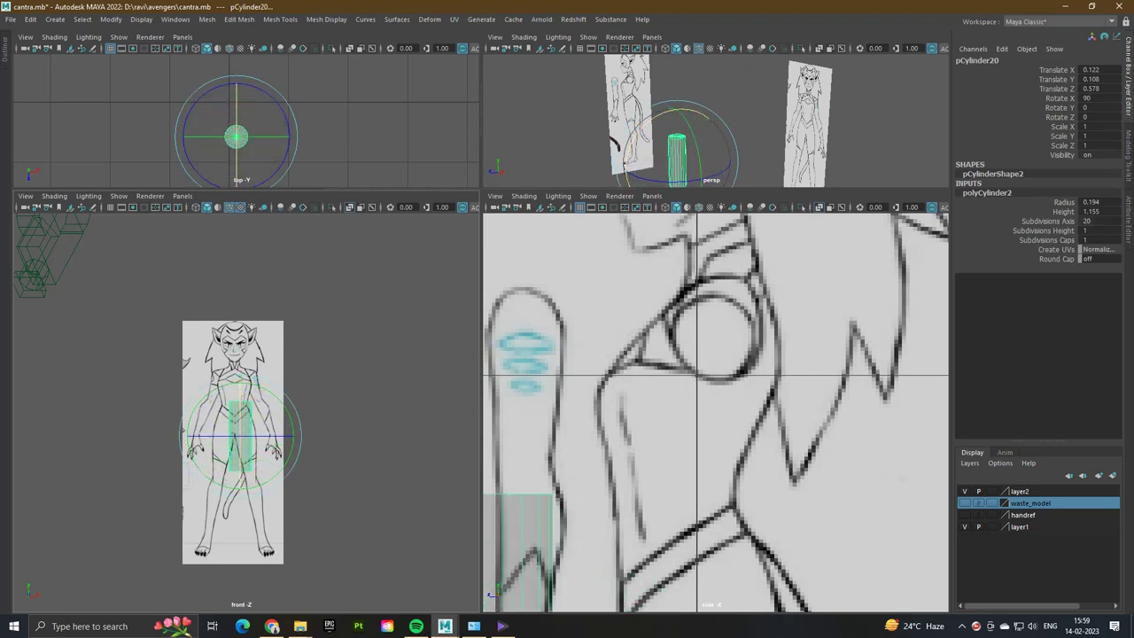
{"action": "double_click", "coordinate": [1098, 221]}
{"action": "key", "text": "Return"}
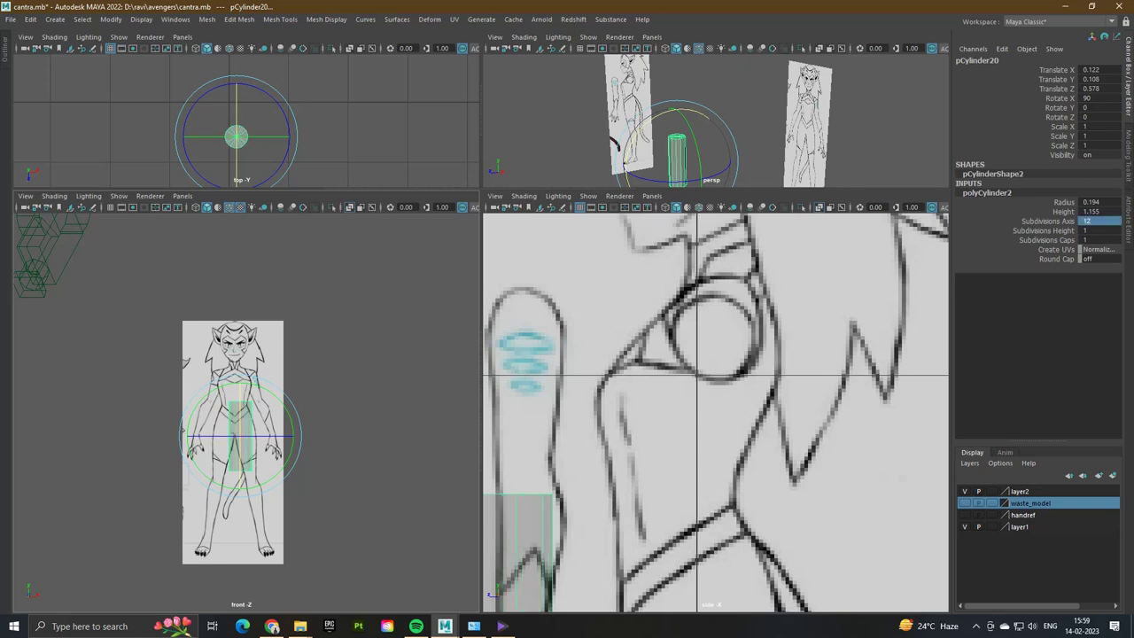
{"action": "left_click", "coordinate": [1099, 230]}
{"action": "key", "text": "Return"}
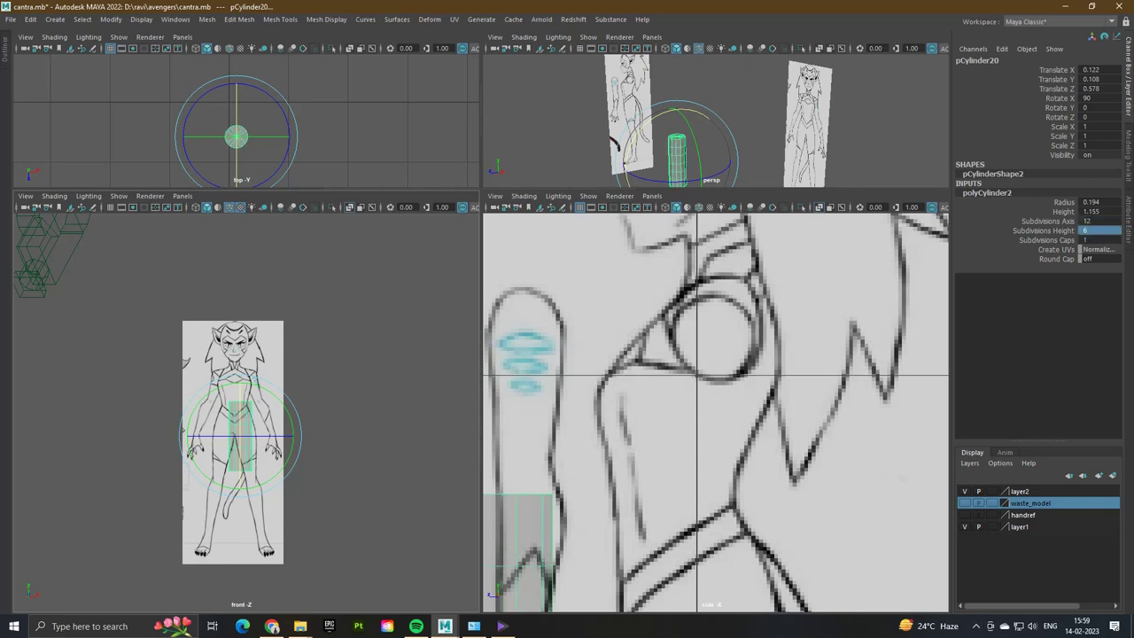
- Duplicate the cylinder twice, placing one copy beside the original and the other lower over the legs of the front reference
{"action": "right_click_drag", "start_coordinate": [335, 305], "coordinate": [365, 283]}
{"action": "key", "text": "w"}
{"action": "key", "text": "ctrl+d"}
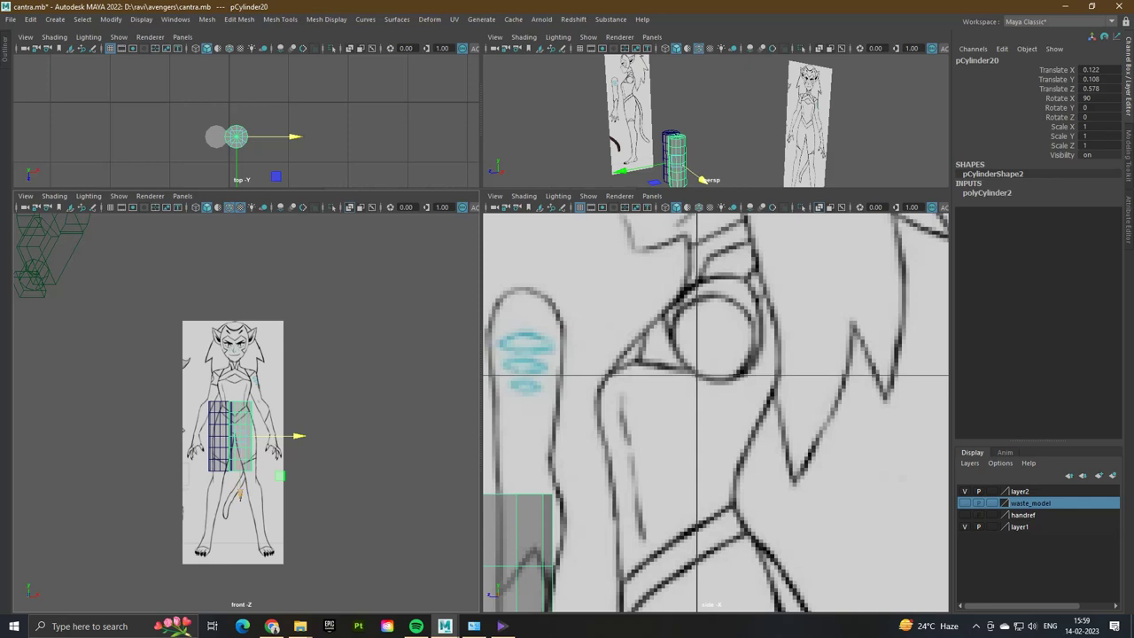
{"action": "key", "text": "ctrl+d"}
{"action": "left_click_drag", "start_coordinate": [240, 491], "coordinate": [239, 530]}
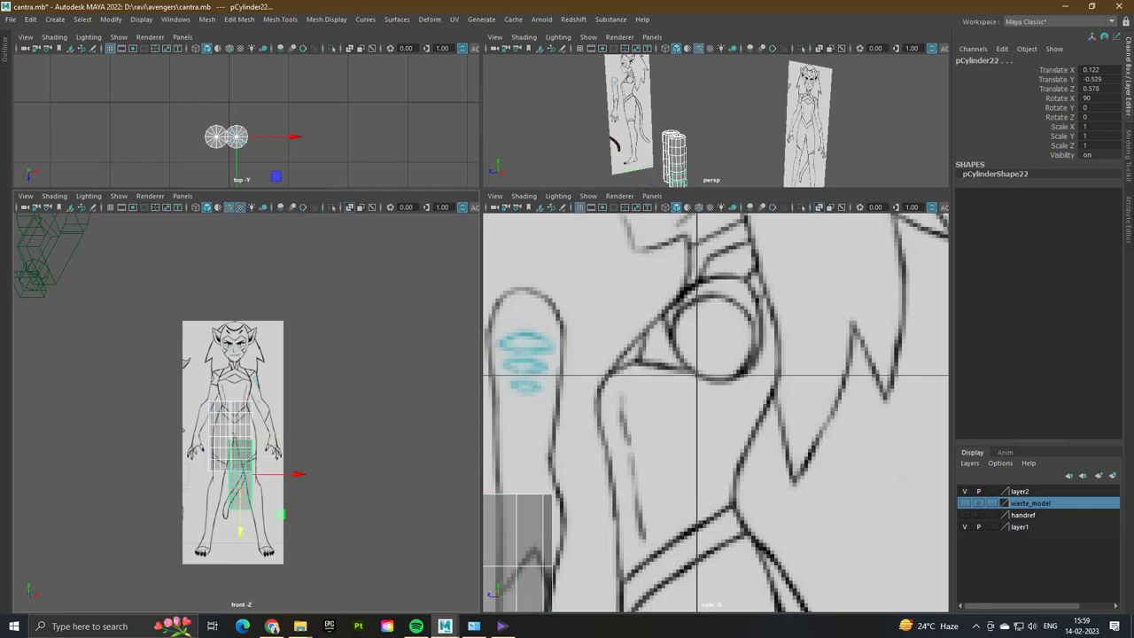
- Freeze the transformations and delete the construction history of all three cylinders
{"action": "key", "text": "ctrl+space"}
{"action": "left_click", "coordinate": [324, 71]}
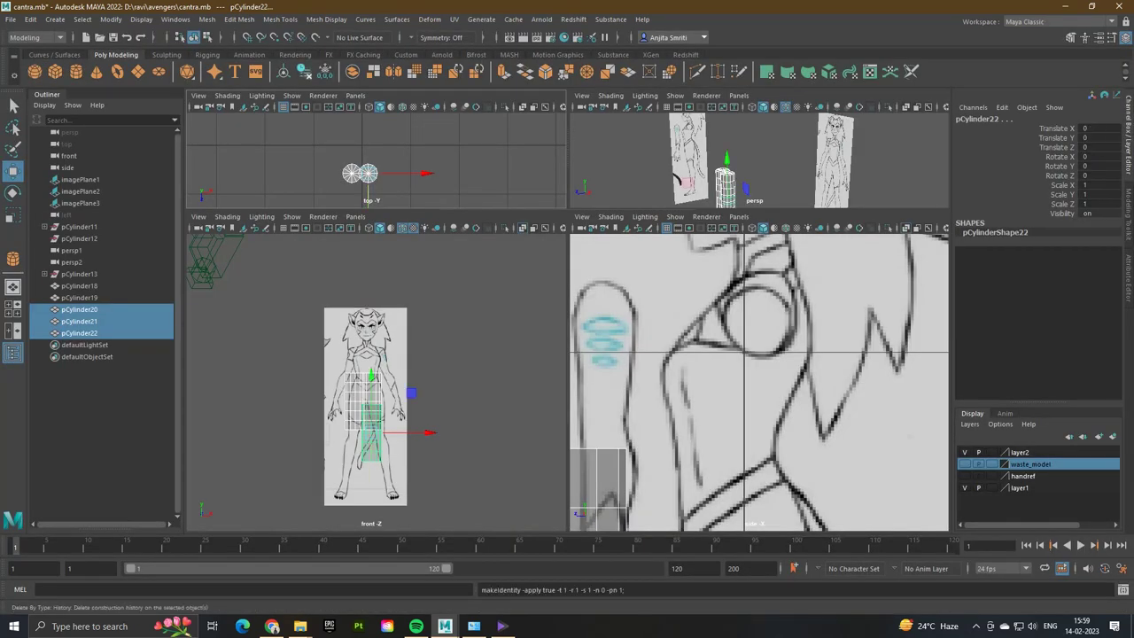
{"action": "key", "text": "ctrl+space"}
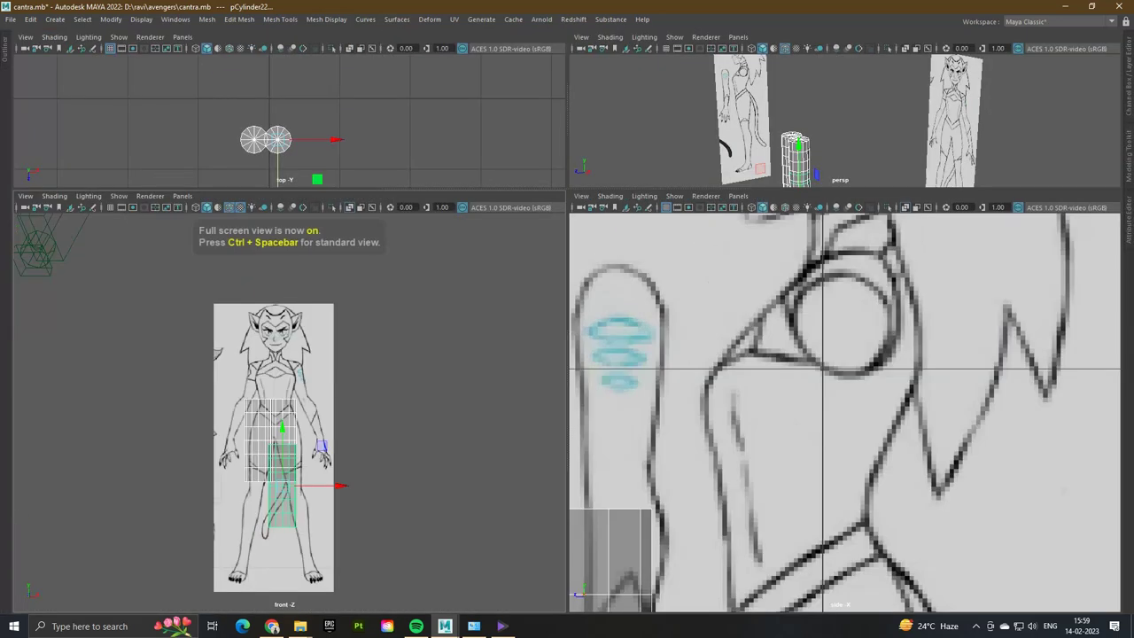
{"action": "key", "text": "space"}
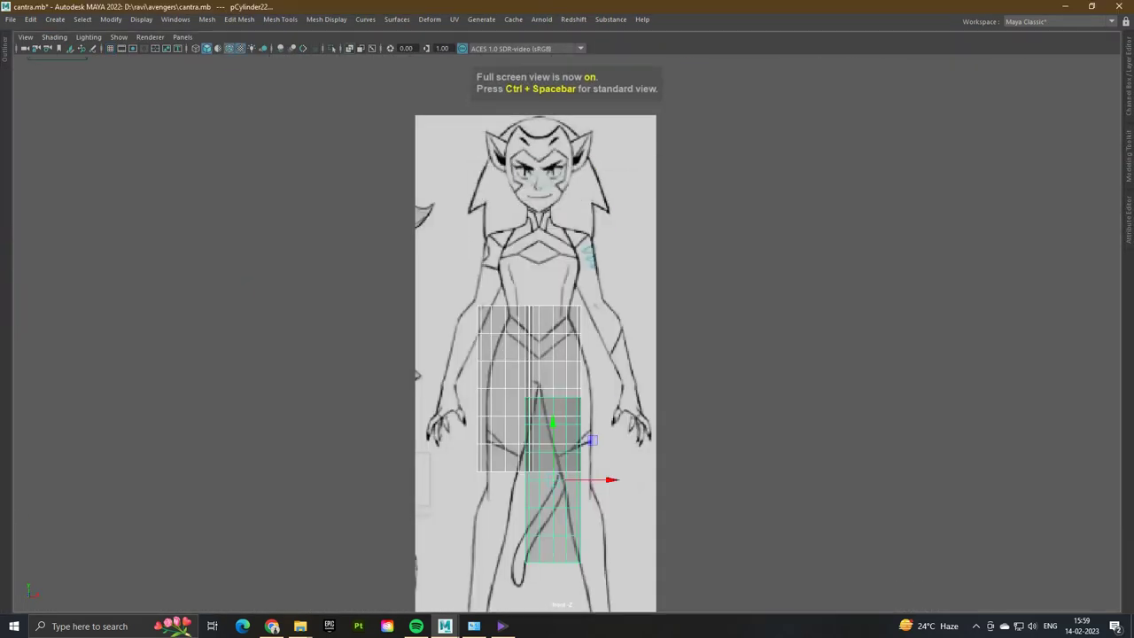
- Move the copy beside the original up and over to the centre of the reference's torso
{"action": "left_click", "coordinate": [504, 389]}
{"action": "left_click_drag", "start_coordinate": [558, 388], "coordinate": [549, 388]}
{"action": "left_click_drag", "start_coordinate": [496, 332], "coordinate": [496, 253]}
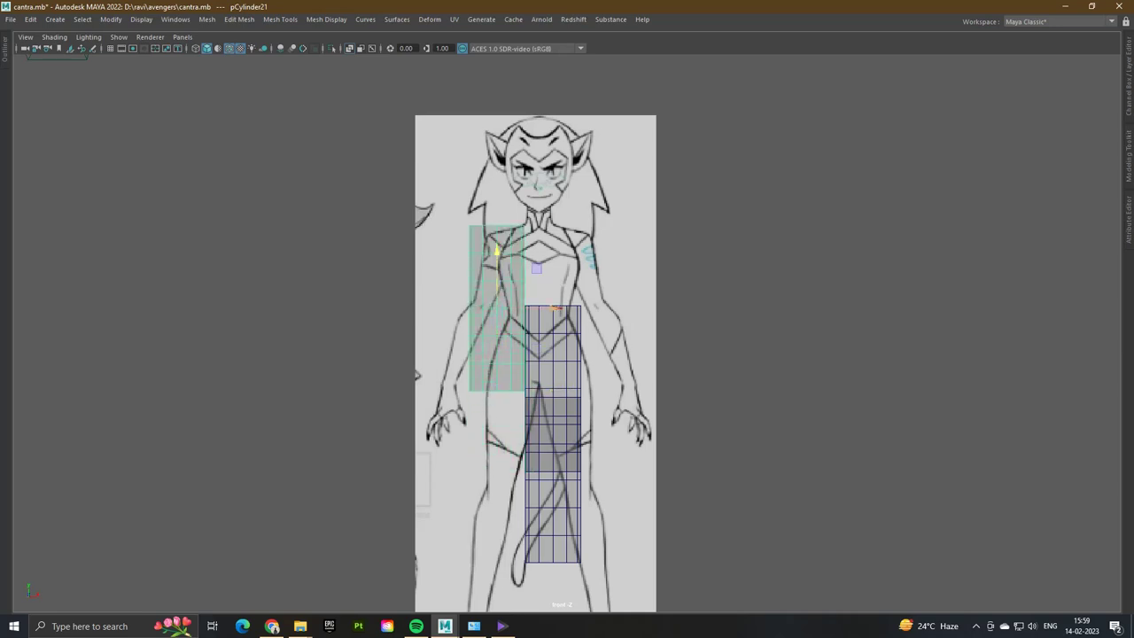
{"action": "left_click_drag", "start_coordinate": [531, 308], "coordinate": [576, 308]}
- Move the original cylinder onto the reference's arm beside the hip and rotate it about 25 degrees in Z to follow the arm
{"action": "left_click", "coordinate": [554, 434]}
{"action": "left_click", "coordinate": [554, 523]}
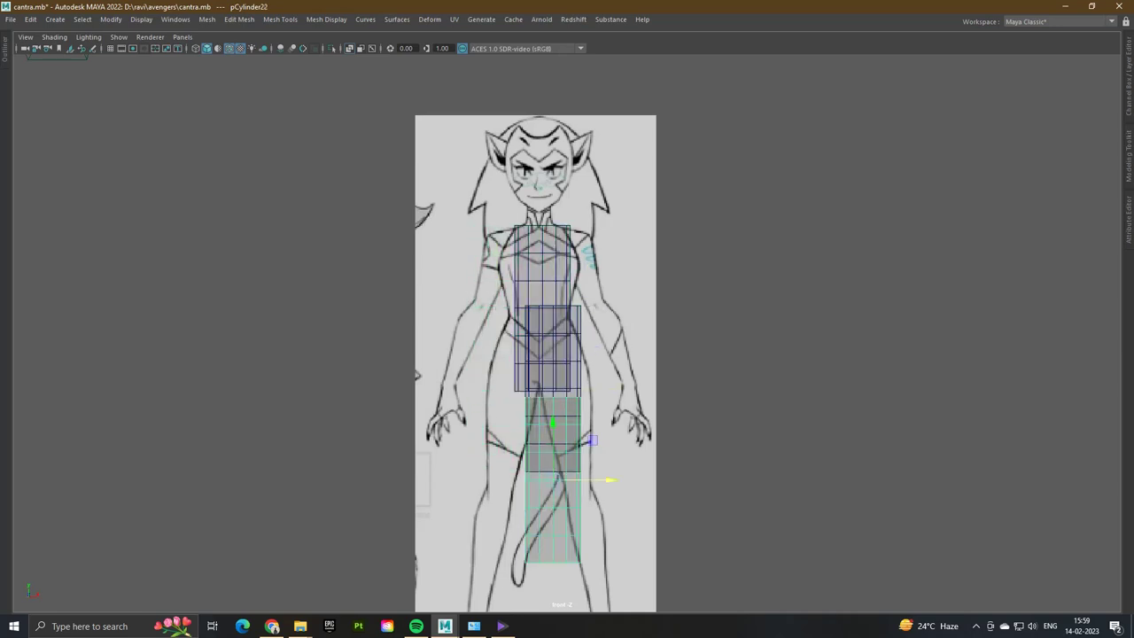
{"action": "key", "text": "e"}
{"action": "left_click_drag", "start_coordinate": [599, 518], "coordinate": [606, 493]}
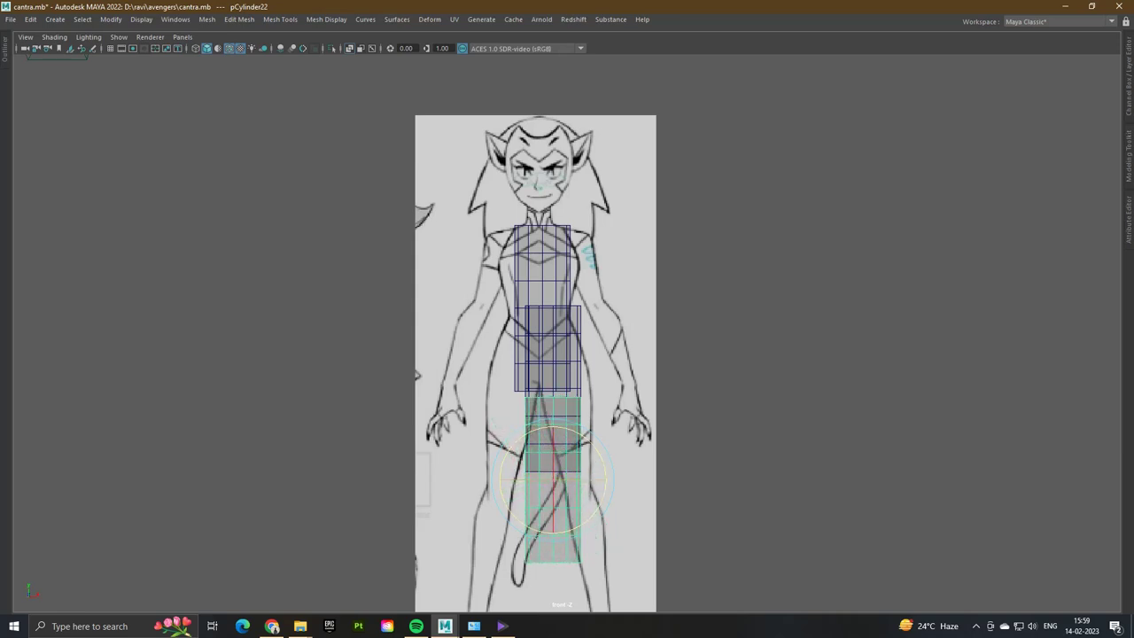
{"action": "left_click", "coordinate": [554, 355]}
{"action": "left_click_drag", "start_coordinate": [603, 403], "coordinate": [616, 358]}
{"action": "key", "text": "w"}
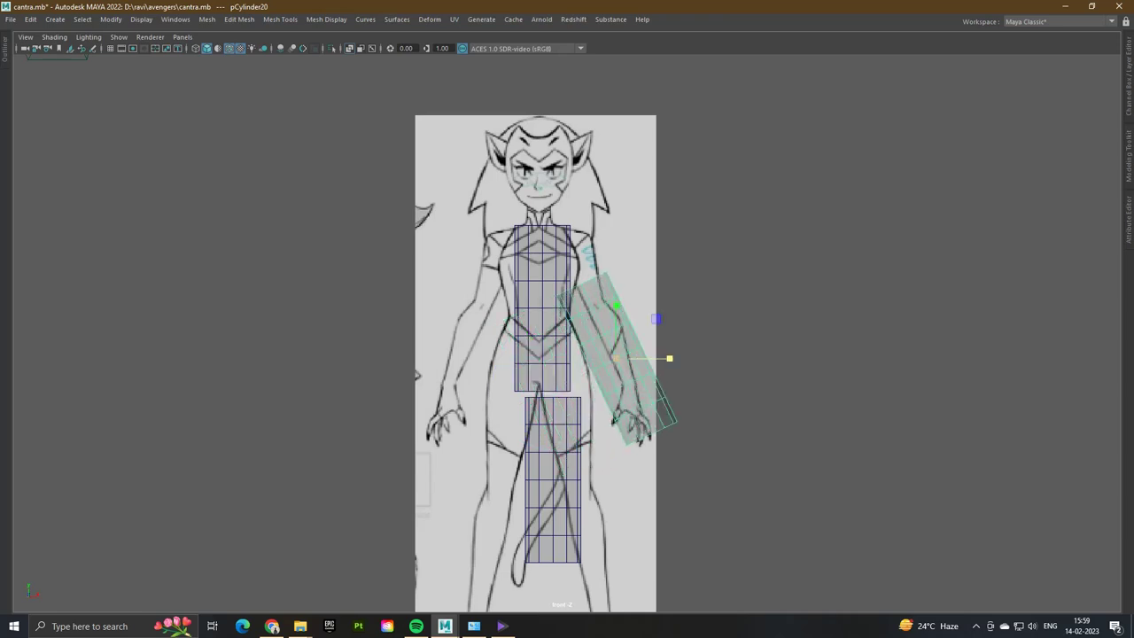
- Set the Move tool's axis orientation to Object
{"action": "key", "text": "ctrl+space"}
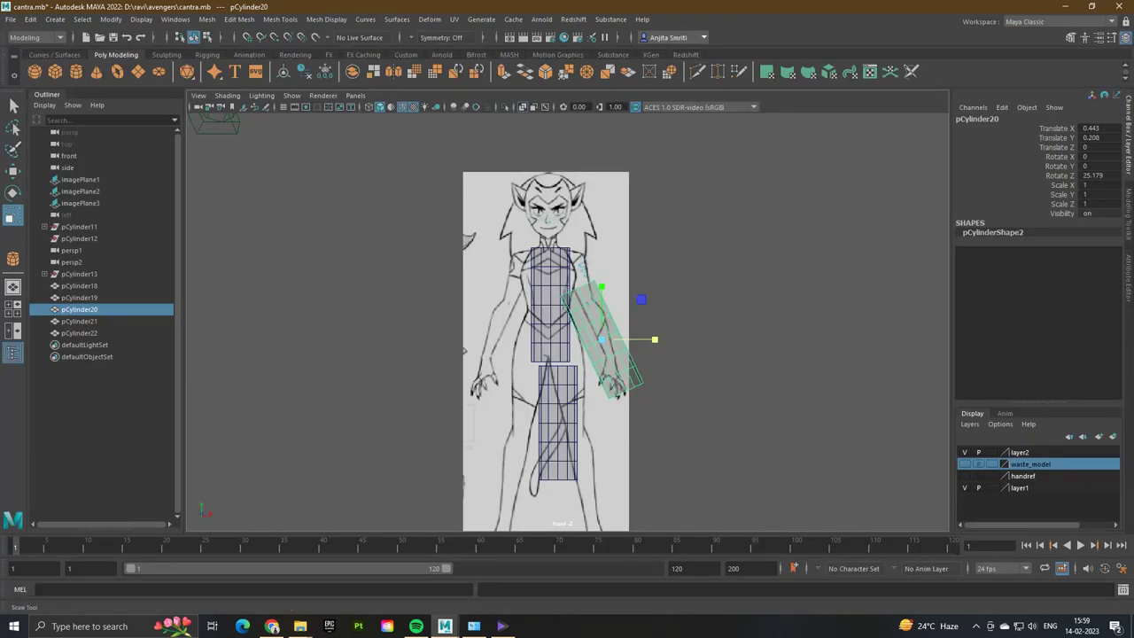
{"action": "double_click", "coordinate": [13, 170]}
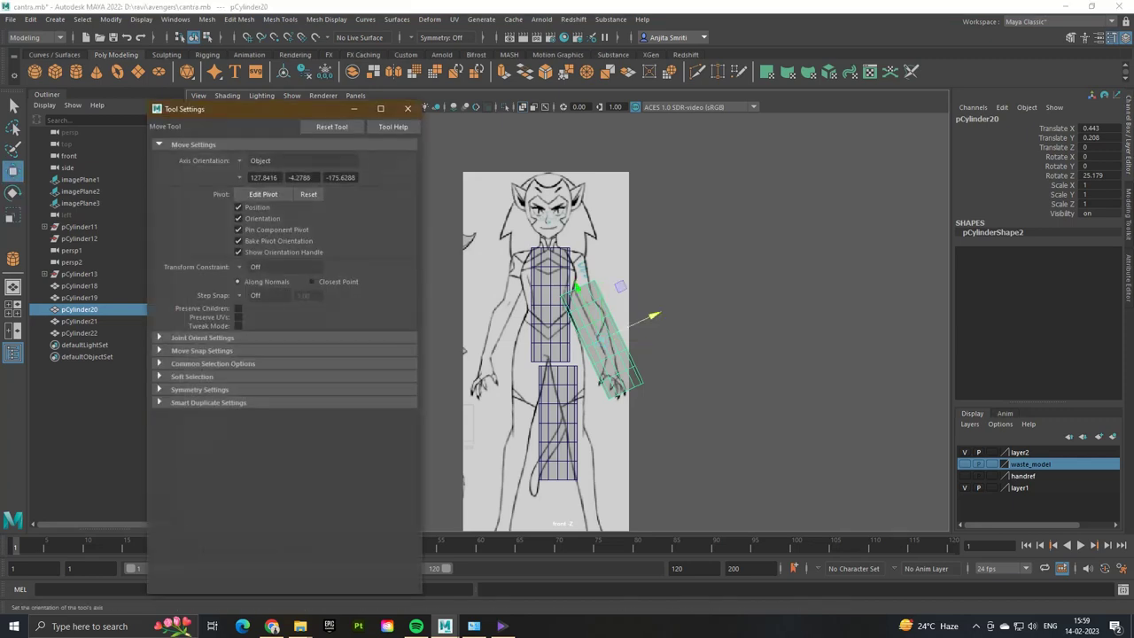
{"action": "left_click", "coordinate": [261, 160]}
{"action": "left_click", "coordinate": [266, 167]}
{"action": "left_click", "coordinate": [407, 108]}
- Set the Scale tool's axis orientation to Object and return to the full-screen front view
{"action": "left_click", "coordinate": [13, 215]}
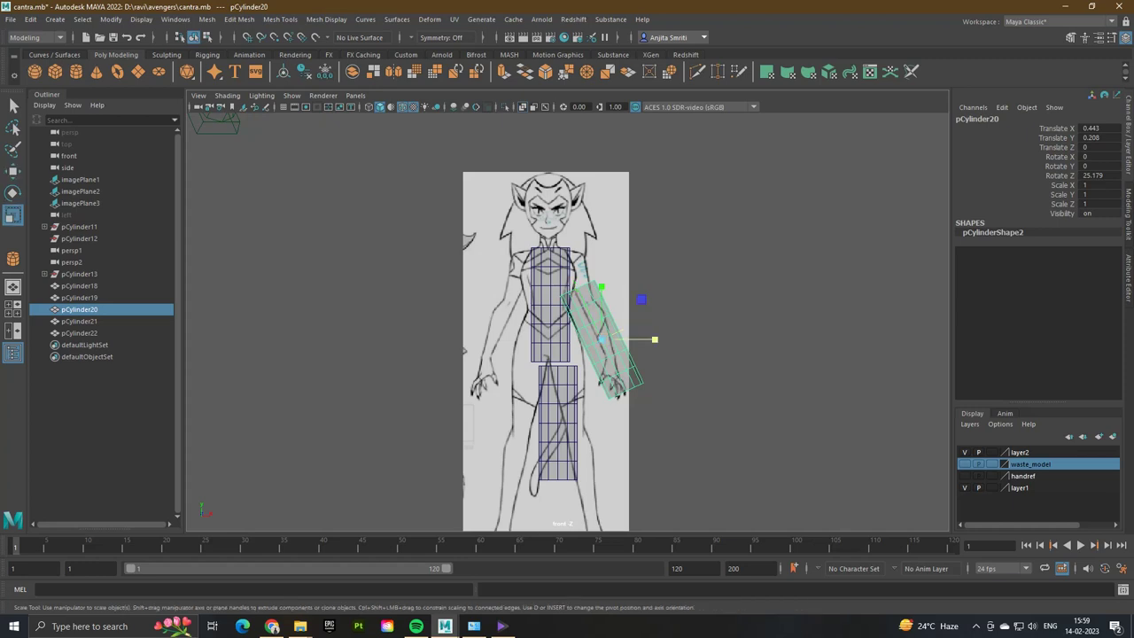
{"action": "double_click", "coordinate": [12, 215]}
{"action": "left_click", "coordinate": [260, 161]}
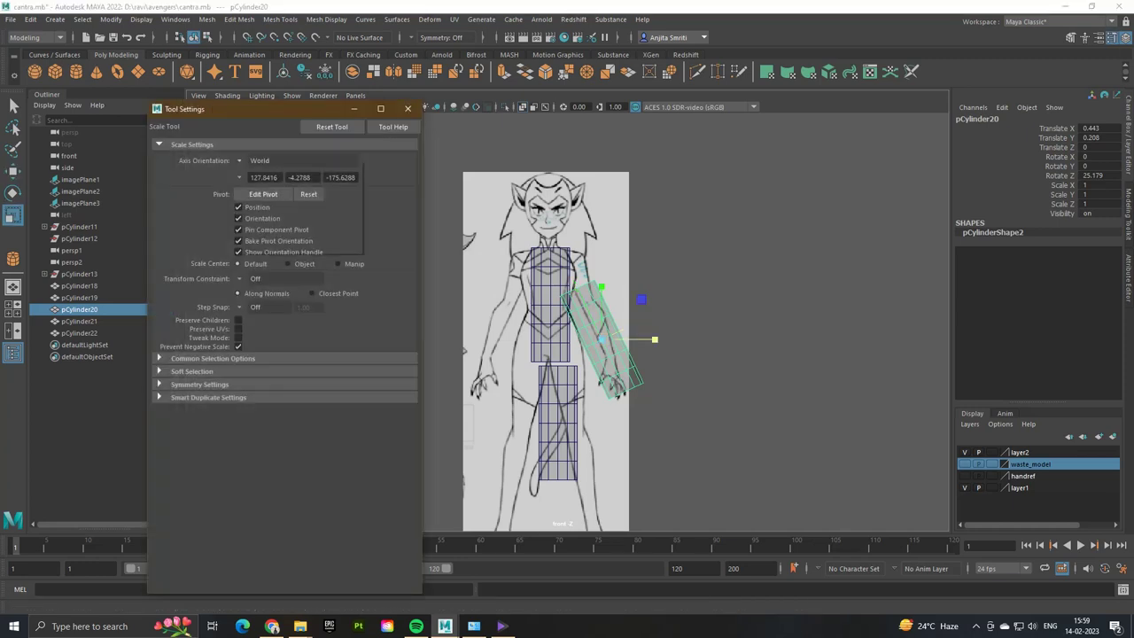
{"action": "left_click", "coordinate": [266, 167]}
{"action": "left_click", "coordinate": [408, 108]}
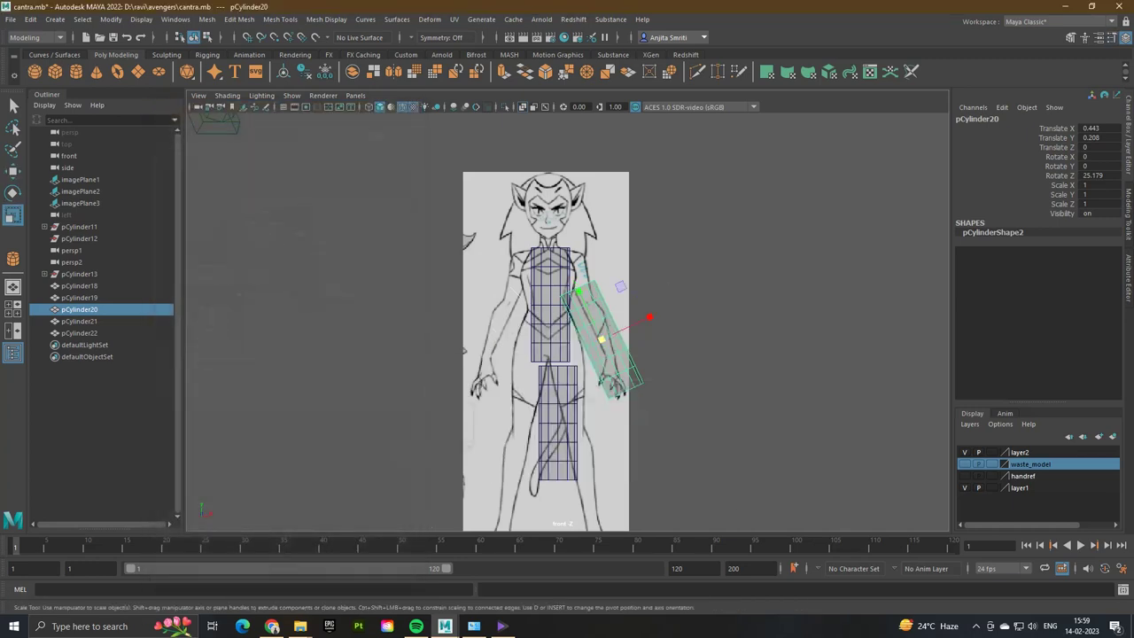
{"action": "key", "text": "space"}
{"action": "key", "text": "ctrl+space"}
{"action": "key", "text": "space"}
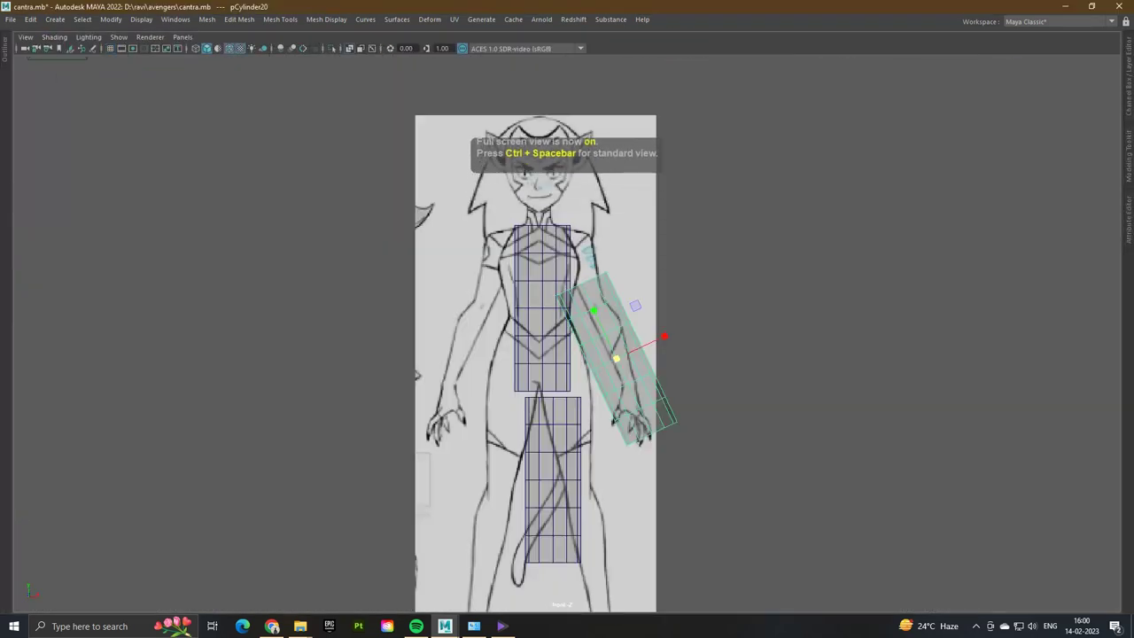
- Narrow the arm cylinder and slide it up along the arm so its upper end starts at the reference's shoulder
{"action": "scroll", "coordinate": [549, 328], "scroll_direction": "up", "scroll_amount": 3}
{"action": "left_click_drag", "start_coordinate": [700, 354], "coordinate": [680, 363]}
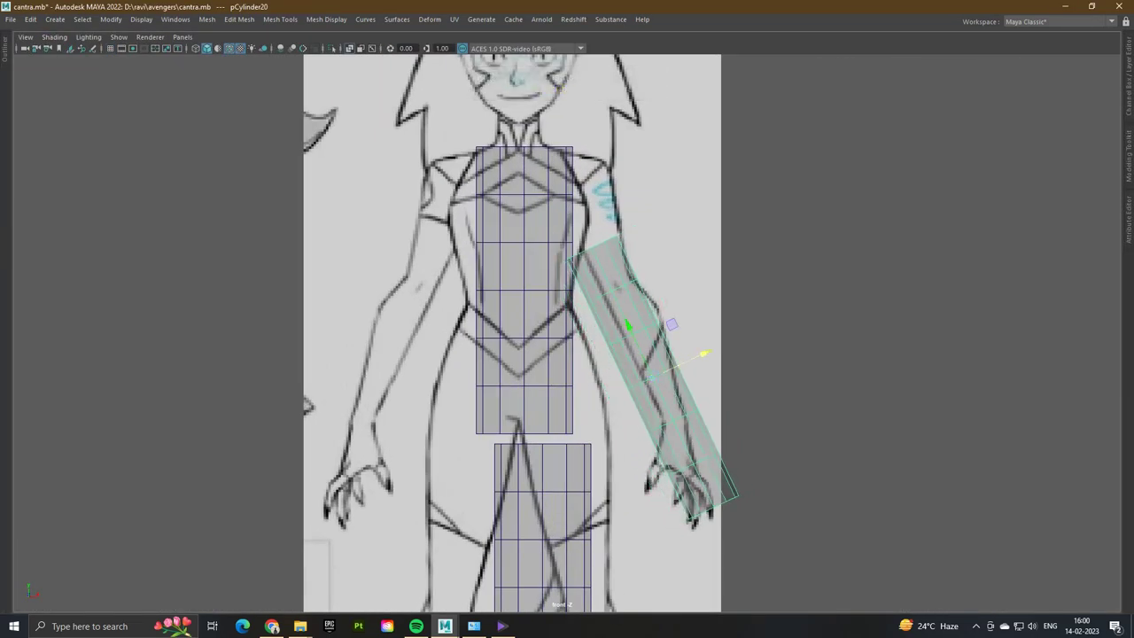
{"action": "left_click_drag", "start_coordinate": [629, 324], "coordinate": [598, 262]}
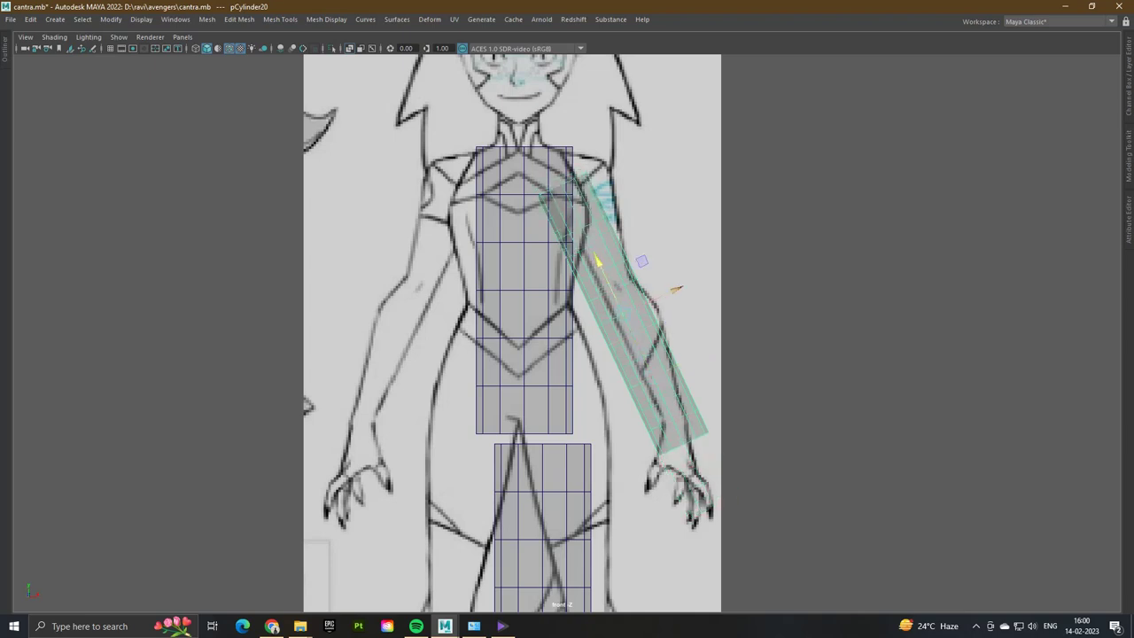
{"action": "left_click_drag", "start_coordinate": [676, 289], "coordinate": [691, 283]}
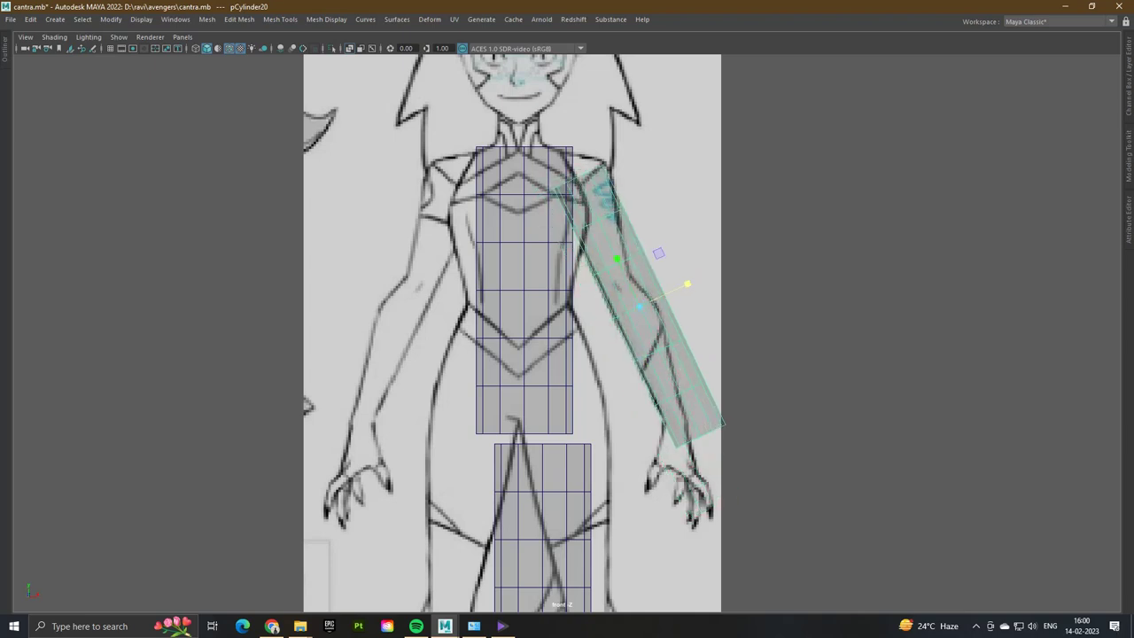
- Scale and shift the first two edge loops below the arm cylinder's shoulder end to match the drawn upper arm
{"action": "double_click", "coordinate": [620, 239]}
{"action": "scroll", "coordinate": [660, 174], "scroll_direction": "up", "scroll_amount": 6}
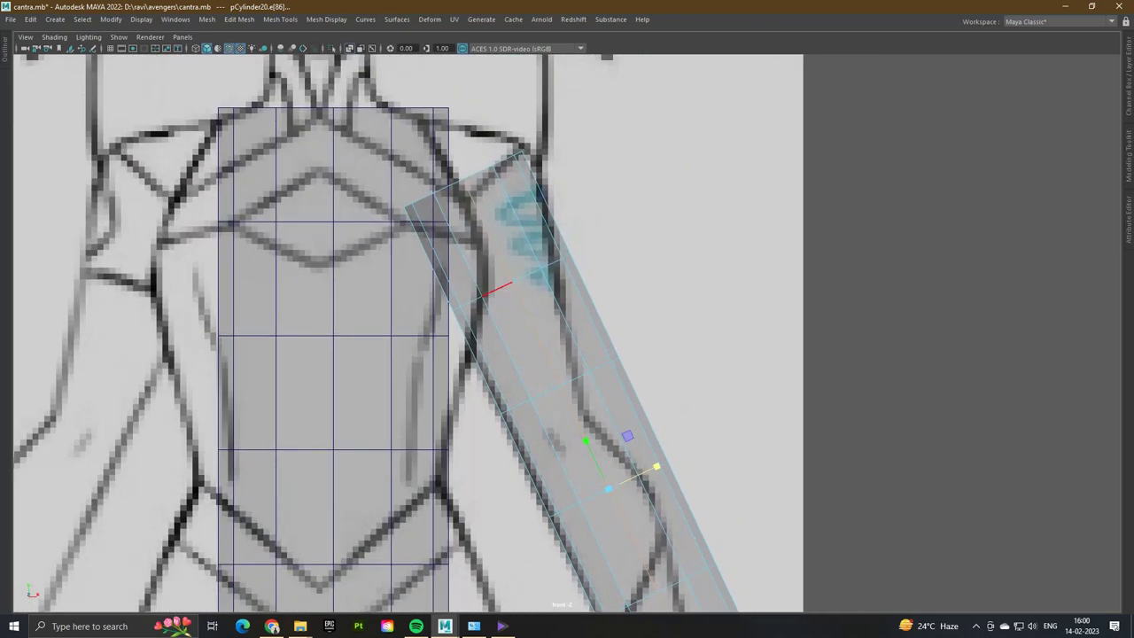
{"action": "double_click", "coordinate": [557, 253]}
{"action": "left_click_drag", "start_coordinate": [531, 273], "coordinate": [549, 263]}
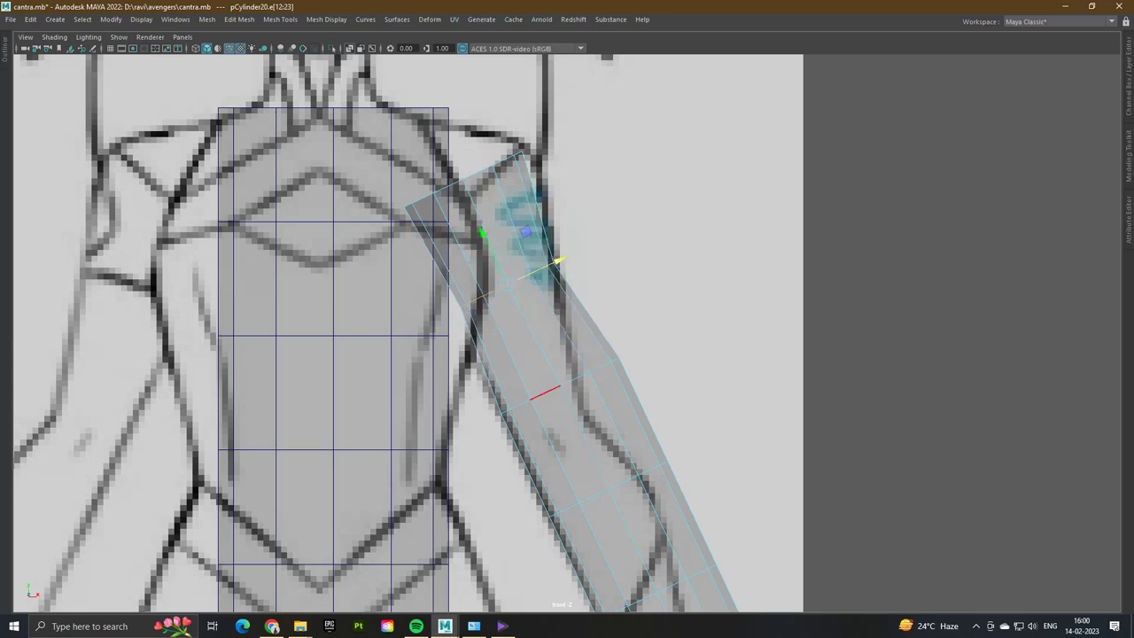
{"action": "left_click", "coordinate": [547, 390]}
{"action": "left_click_drag", "start_coordinate": [608, 363], "coordinate": [589, 372]}
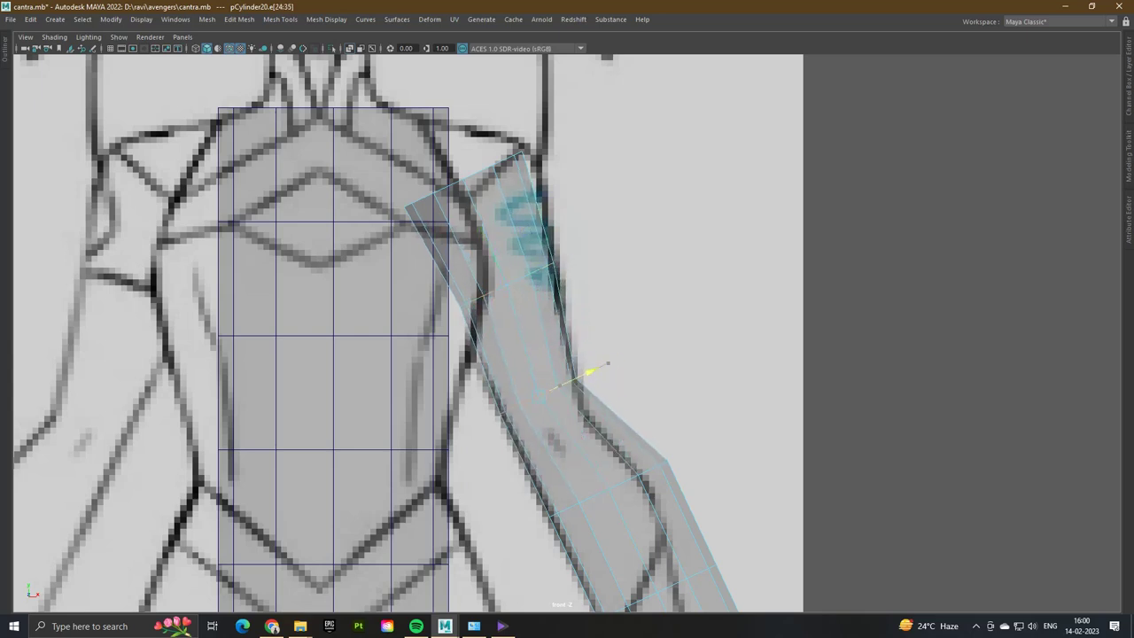
- Scale and shift the next two edge loops of the arm cylinder to fit the drawn elbow and forearm outline
{"action": "key", "text": "Down"}
{"action": "middle_click_drag", "start_coordinate": [585, 381], "coordinate": [543, 244], "text": "alt"}
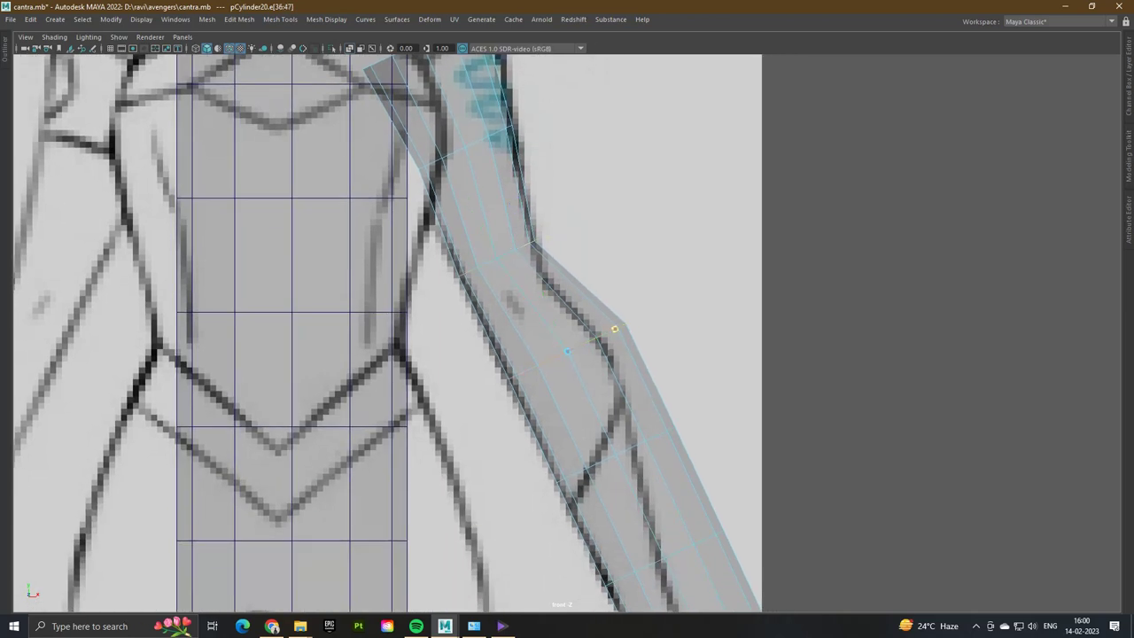
{"action": "mouse_move", "coordinate": [614, 329]}
{"action": "left_mouse_down"}
{"action": "mouse_move", "coordinate": [590, 337]}
{"action": "mouse_move", "coordinate": [614, 327]}
{"action": "mouse_move", "coordinate": [602, 335]}
{"action": "left_mouse_up"}
{"action": "middle_click_drag", "start_coordinate": [631, 448], "coordinate": [583, 342], "text": "alt"}
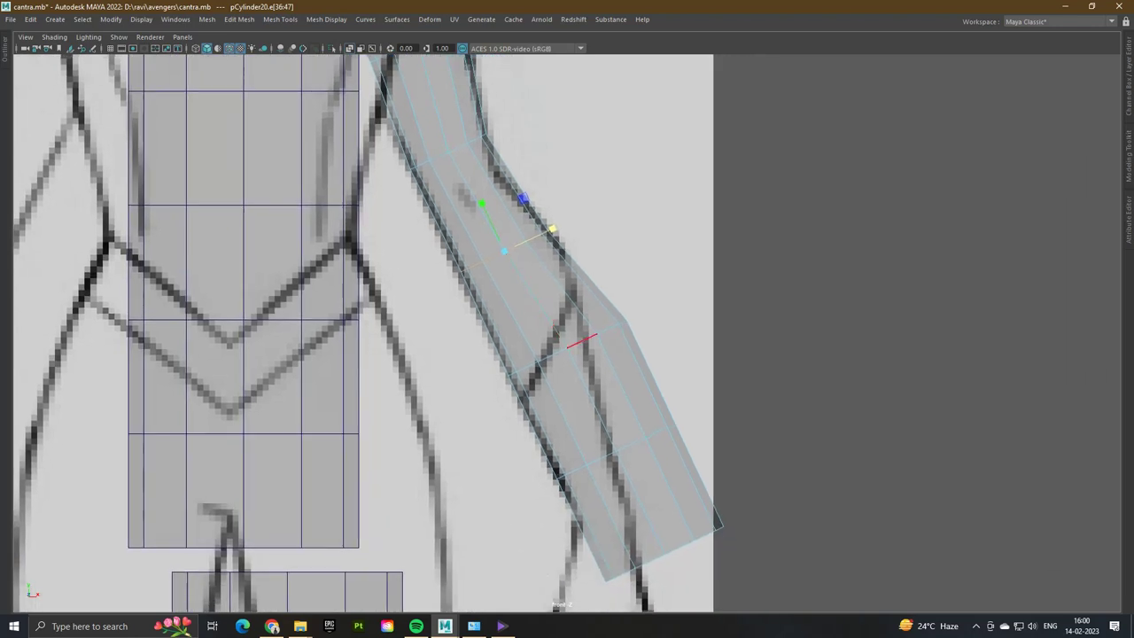
{"action": "key", "text": "Down"}
{"action": "left_click_drag", "start_coordinate": [608, 329], "coordinate": [587, 334]}
- Narrow and reposition the lower forearm loop and the open end loop of the arm cylinder to fit the drawn wrist
{"action": "key", "text": "Down"}
{"action": "mouse_move", "coordinate": [614, 452]}
{"action": "left_mouse_down"}
{"action": "mouse_move", "coordinate": [598, 394]}
{"action": "mouse_move", "coordinate": [605, 447]}
{"action": "mouse_move", "coordinate": [625, 445]}
{"action": "left_mouse_up"}
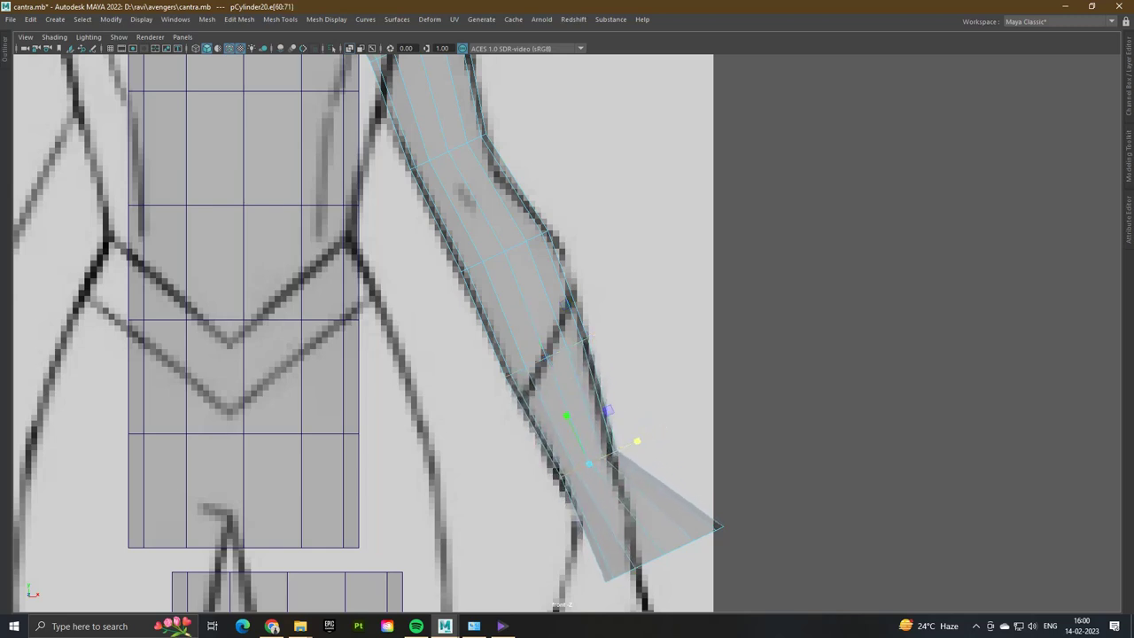
{"action": "middle_click_drag", "start_coordinate": [625, 446], "coordinate": [545, 233], "text": "alt"}
{"action": "key", "text": "Down"}
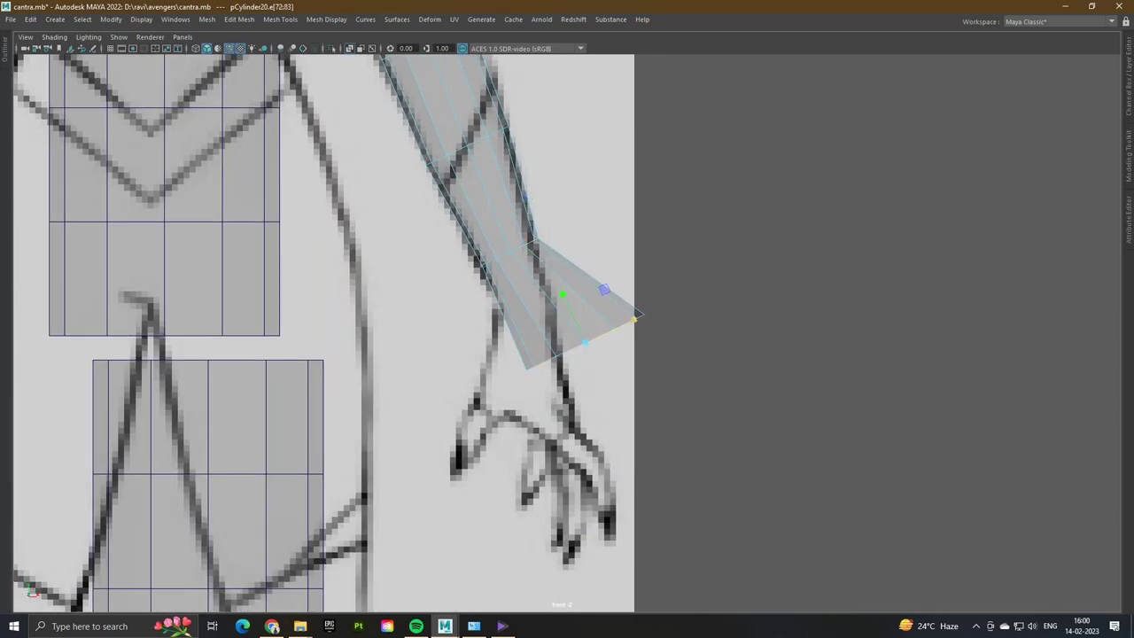
{"action": "left_click_drag", "start_coordinate": [634, 319], "coordinate": [562, 316]}
- Reselect the arm cylinder's end edge loop and rotate it so the wrist end lies nearly horizontal
{"action": "key", "text": "e"}
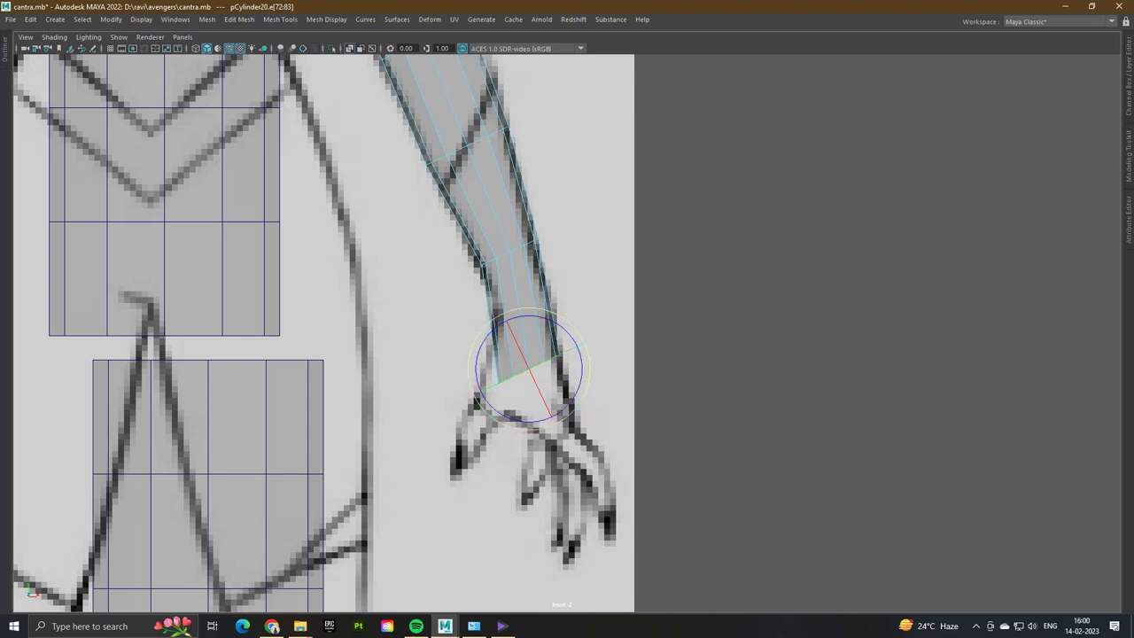
{"action": "right_click_drag", "start_coordinate": [577, 240], "coordinate": [577, 271]}
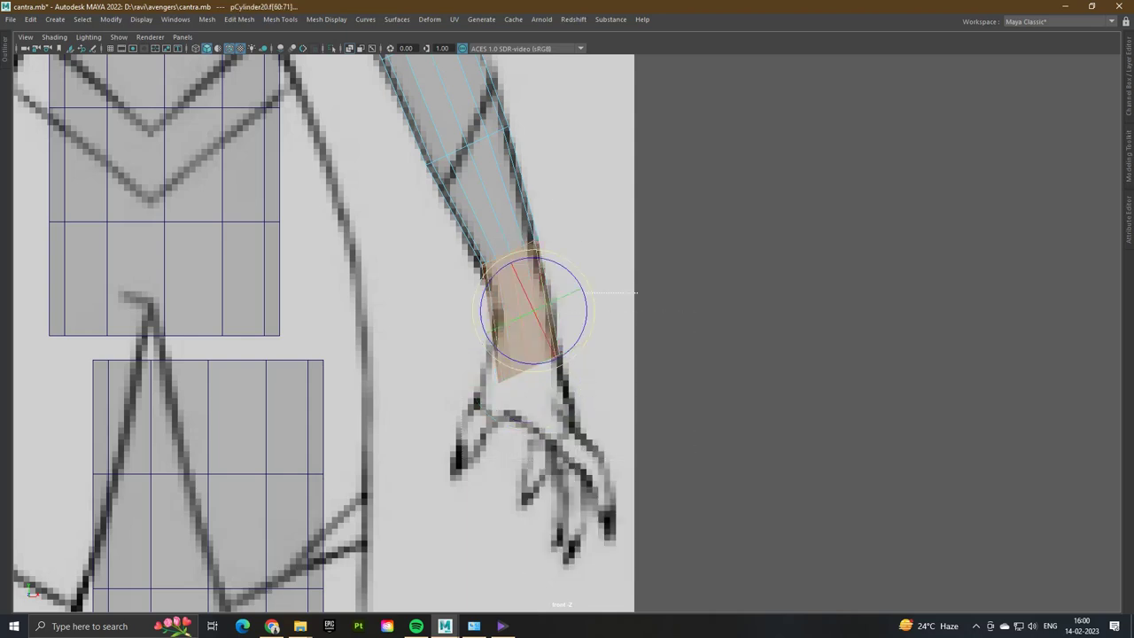
{"action": "double_click", "coordinate": [532, 355]}
{"action": "left_click", "coordinate": [585, 293]}
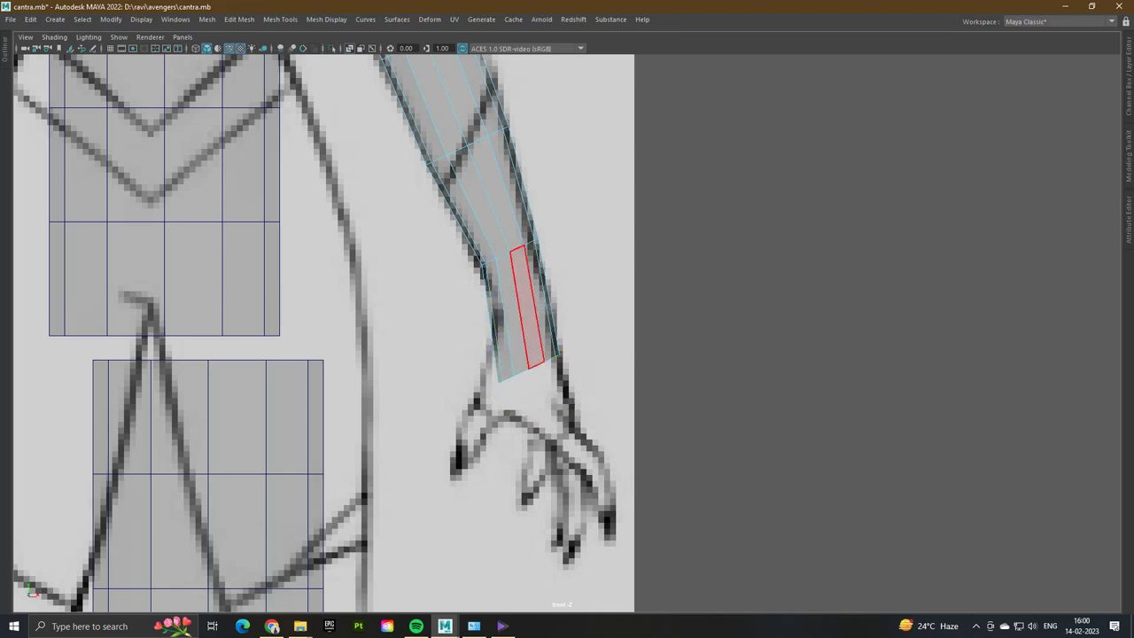
{"action": "right_click_drag", "start_coordinate": [523, 277], "coordinate": [522, 277]}
{"action": "double_click", "coordinate": [520, 373]}
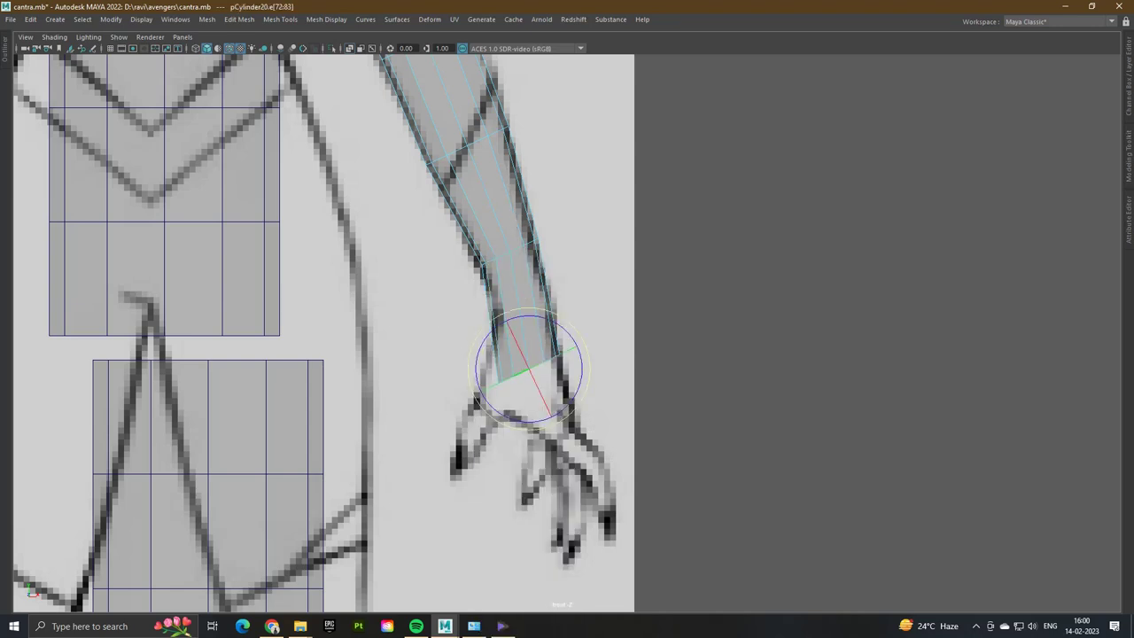
{"action": "left_click_drag", "start_coordinate": [551, 319], "coordinate": [580, 345]}
{"action": "key", "text": "r"}
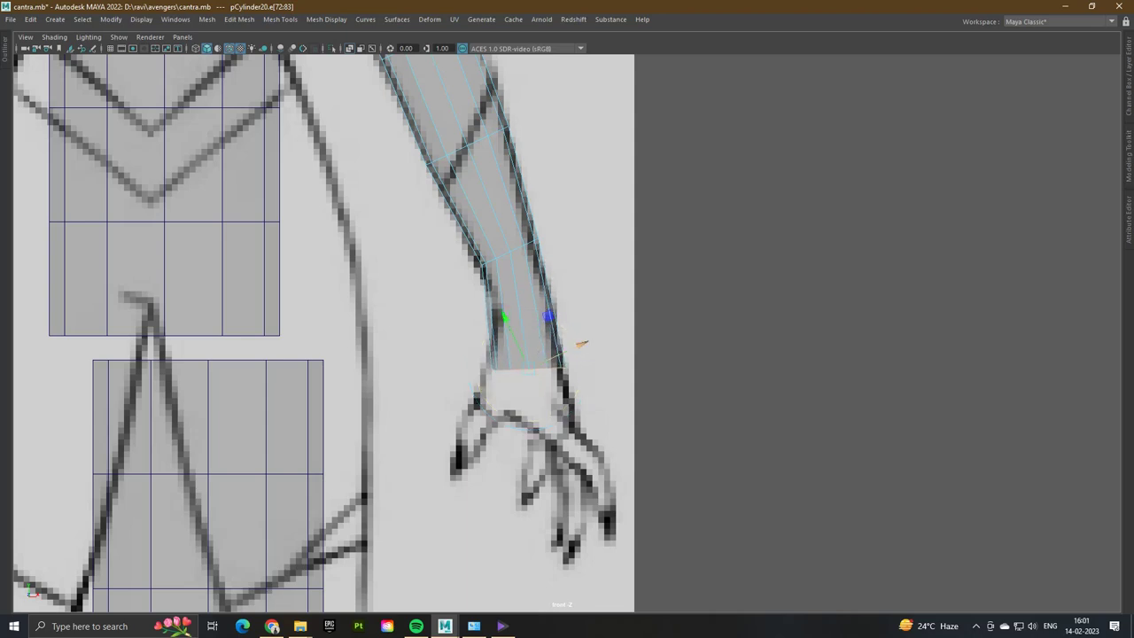
{"action": "middle_click_drag", "start_coordinate": [578, 346], "coordinate": [647, 105], "text": "alt"}
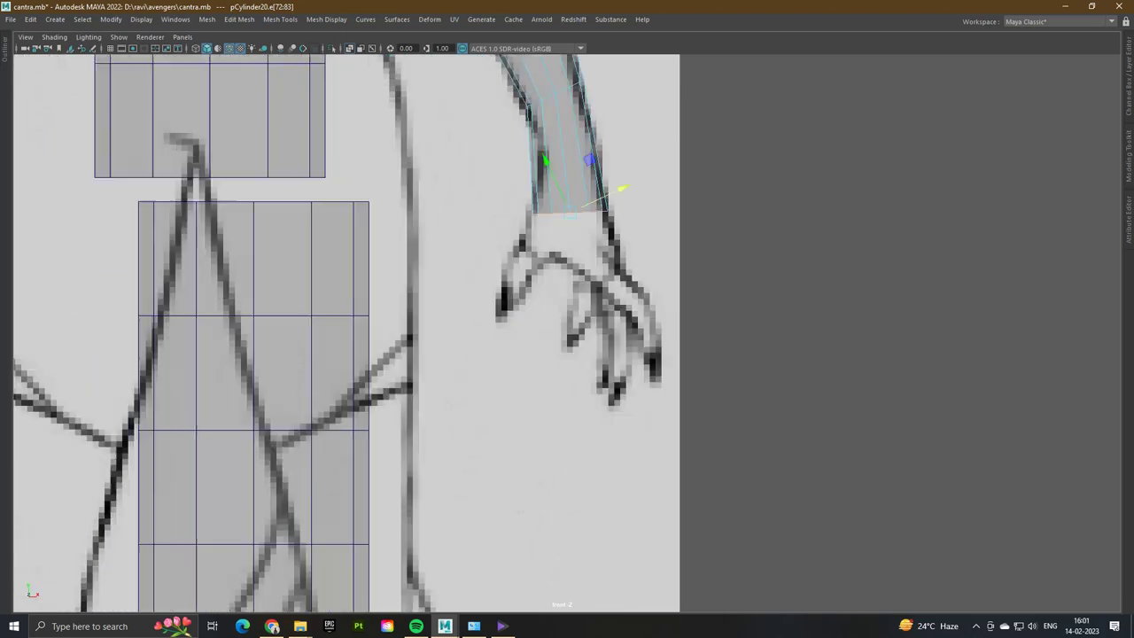
{"action": "left_click", "coordinate": [292, 425]}
{"action": "right_click_drag", "start_coordinate": [328, 203], "coordinate": [17, 196]}
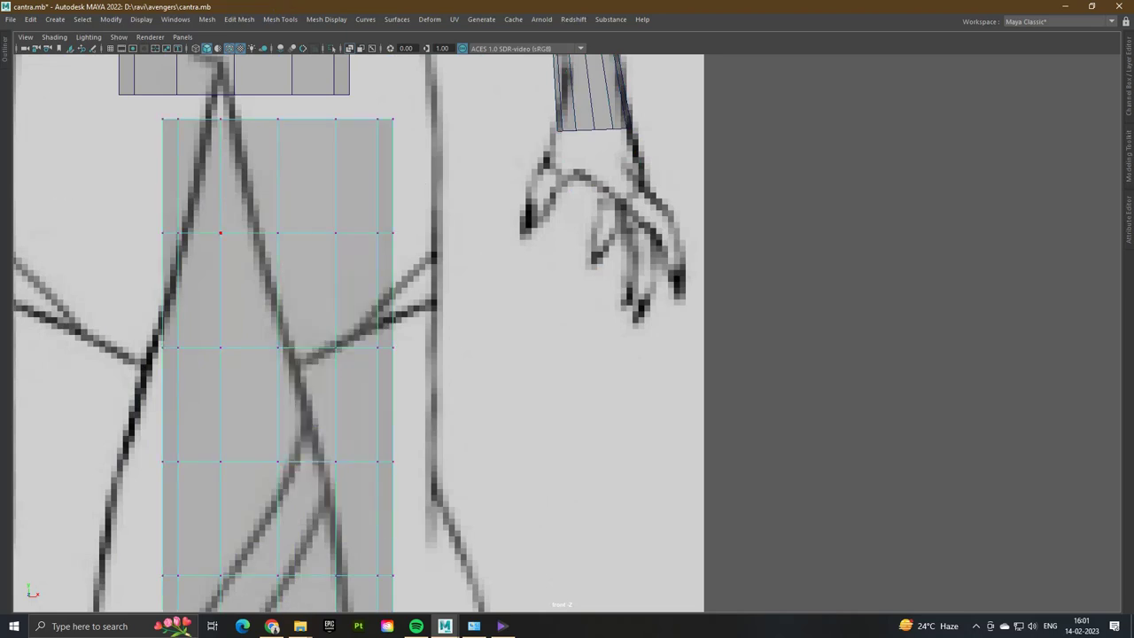
{"action": "right_click_drag", "start_coordinate": [272, 200], "coordinate": [271, 233]}
{"action": "scroll", "coordinate": [576, 341], "scroll_direction": "down", "scroll_amount": 10}
{"action": "left_click_drag", "start_coordinate": [263, 180], "coordinate": [402, 354]}
{"action": "key", "text": "w"}
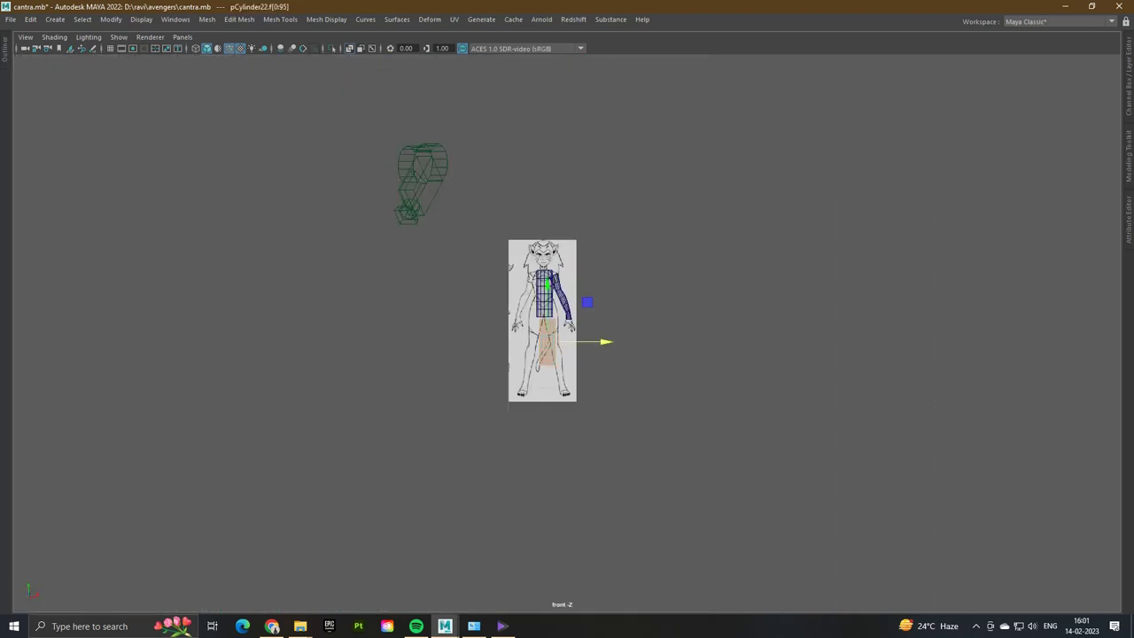
{"action": "left_click_drag", "start_coordinate": [467, 319], "coordinate": [706, 370]}
{"action": "scroll", "coordinate": [706, 370], "scroll_direction": "up", "scroll_amount": 4}
{"action": "scroll", "coordinate": [569, 336], "scroll_direction": "up", "scroll_amount": 3}
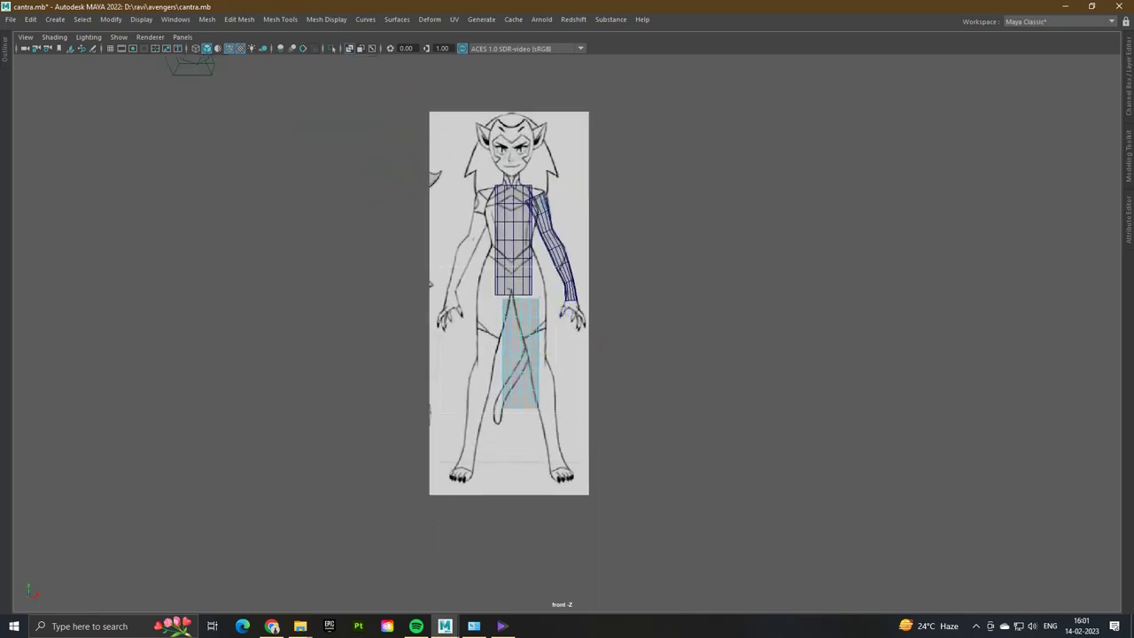
{"action": "left_click_drag", "start_coordinate": [485, 424], "coordinate": [641, 393]}
- Move the whole leg cylinder sideways over the drawn leg beneath the modelled arm and stretch it vertically down to the foot
{"action": "mouse_move", "coordinate": [522, 315]}
{"action": "right_mouse_down"}
{"action": "mouse_move", "coordinate": [522, 293]}
{"action": "mouse_move", "coordinate": [521, 308]}
{"action": "right_mouse_up"}
{"action": "mouse_move", "coordinate": [574, 353]}
{"action": "left_mouse_down"}
{"action": "mouse_move", "coordinate": [602, 353]}
{"action": "mouse_move", "coordinate": [588, 353]}
{"action": "left_mouse_up"}
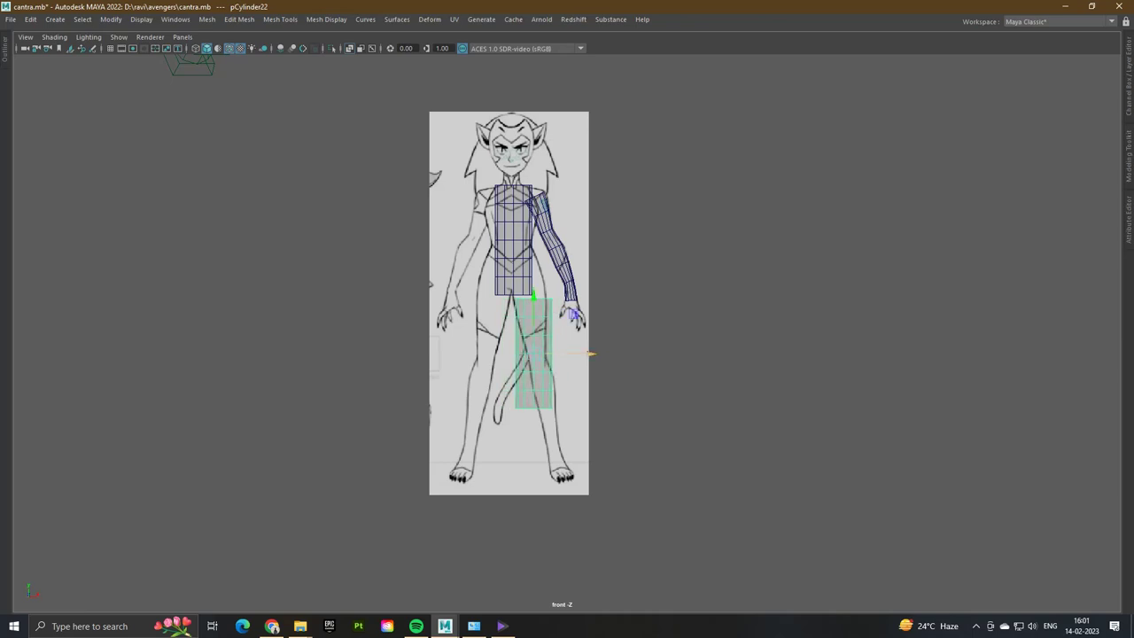
{"action": "scroll", "coordinate": [567, 333], "scroll_direction": "up", "scroll_amount": 4}
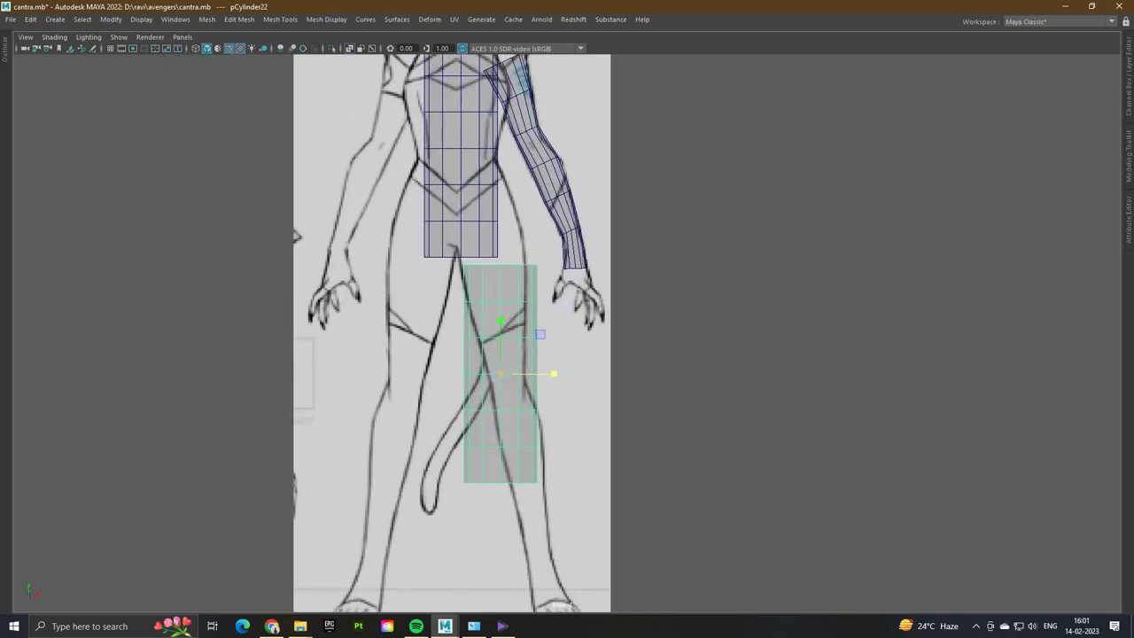
{"action": "left_click_drag", "start_coordinate": [501, 321], "coordinate": [500, 379]}
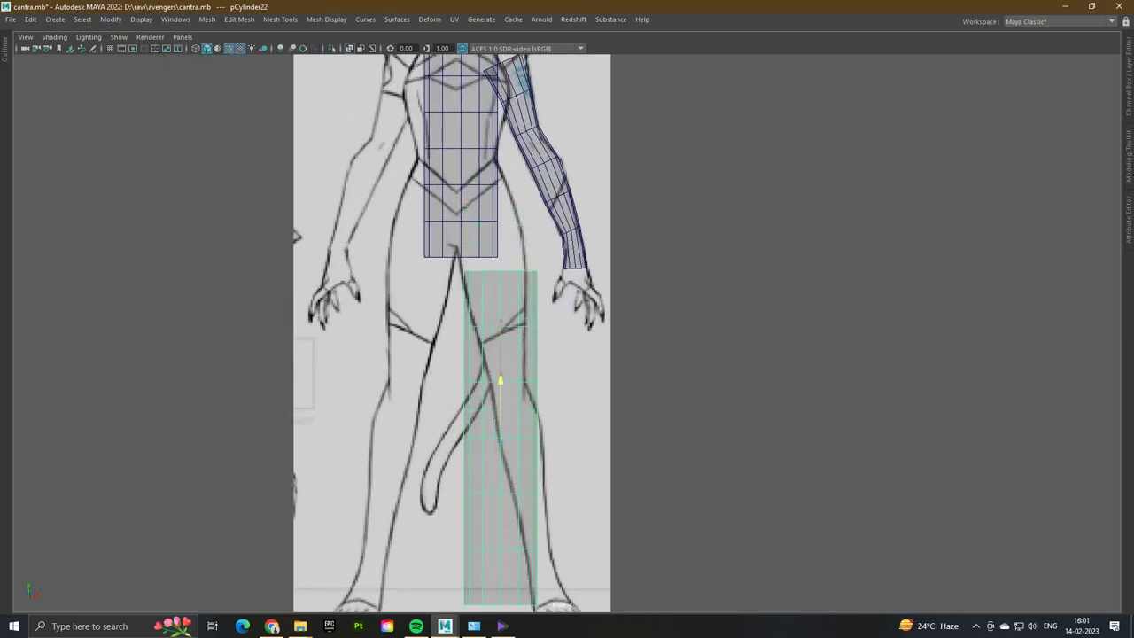
- Scale and shift the leg cylinder's uppermost vertex row to match the drawn width of the upper thigh
{"action": "key", "text": "F9"}
{"action": "left_click_drag", "start_coordinate": [711, 202], "coordinate": [448, 613]}
{"action": "left_click_drag", "start_coordinate": [585, 253], "coordinate": [447, 288]}
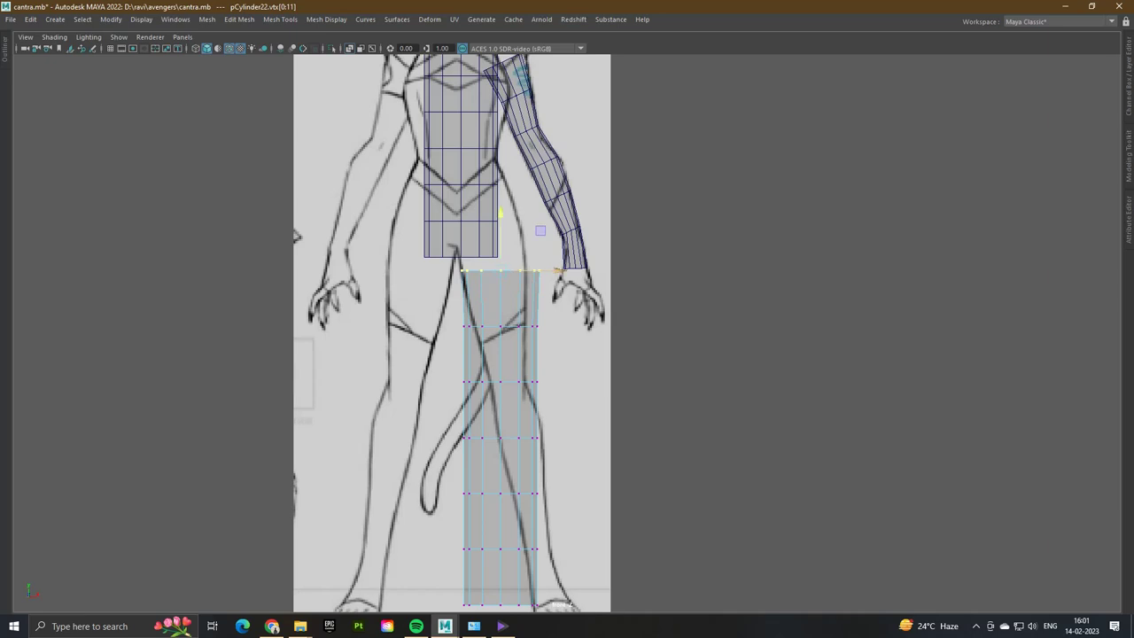
{"action": "left_click_drag", "start_coordinate": [545, 270], "coordinate": [542, 270]}
{"action": "key", "text": "f"}
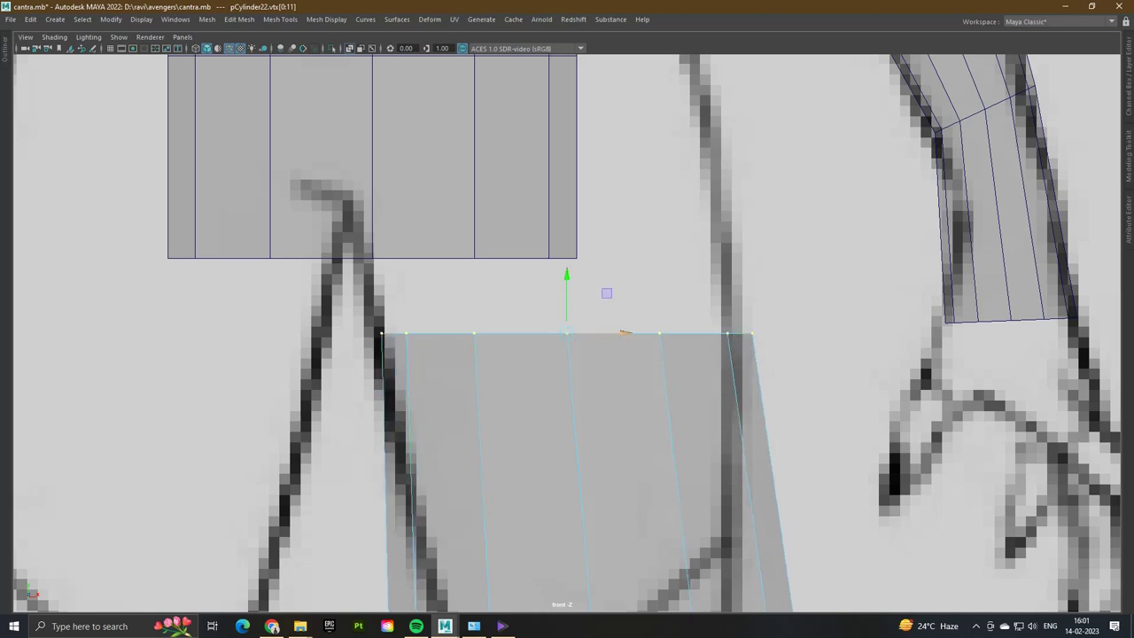
{"action": "left_click_drag", "start_coordinate": [619, 333], "coordinate": [615, 333]}
- Narrow and reposition the leg cylinder's next two vertex rows to fit the drawn lower thigh and knee
{"action": "key", "text": "Down"}
{"action": "key", "text": "f"}
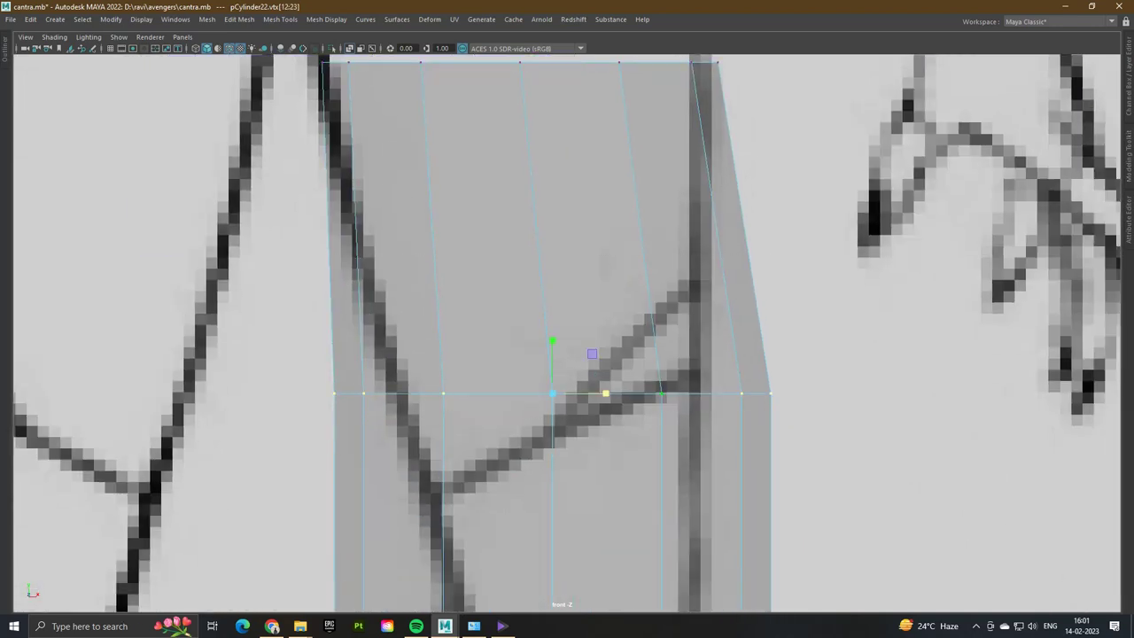
{"action": "left_click_drag", "start_coordinate": [605, 392], "coordinate": [590, 392]}
{"action": "key", "text": "Down"}
{"action": "key", "text": "f"}
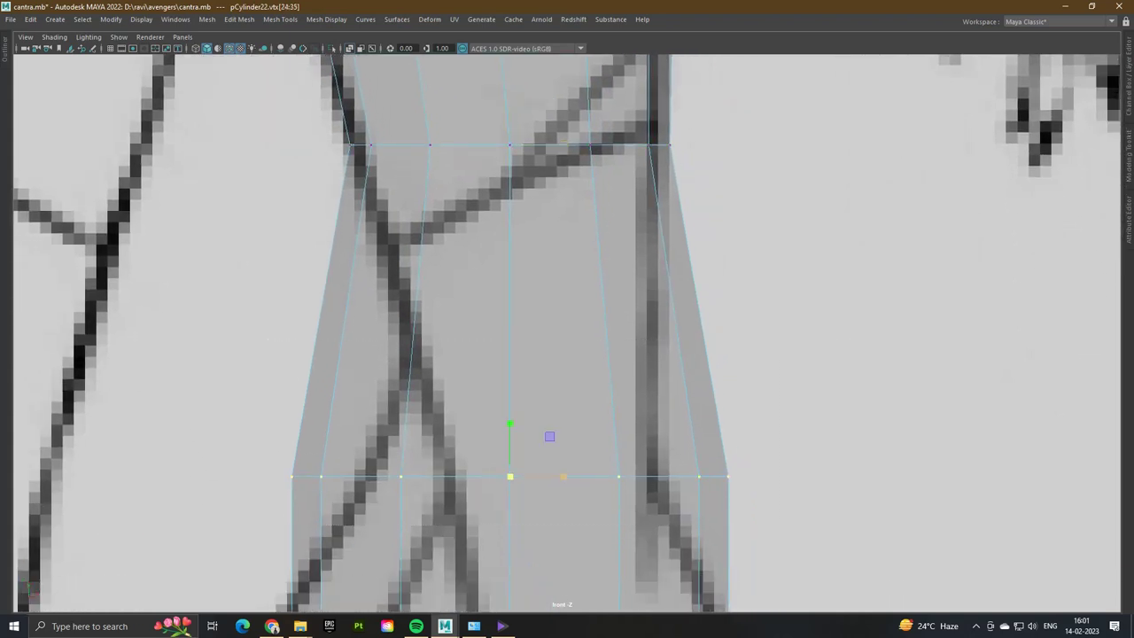
{"action": "mouse_move", "coordinate": [563, 477]}
{"action": "left_mouse_down"}
{"action": "mouse_move", "coordinate": [534, 477]}
{"action": "mouse_move", "coordinate": [579, 477]}
{"action": "left_mouse_up"}
{"action": "scroll", "coordinate": [494, 169], "scroll_direction": "down", "scroll_amount": 6}
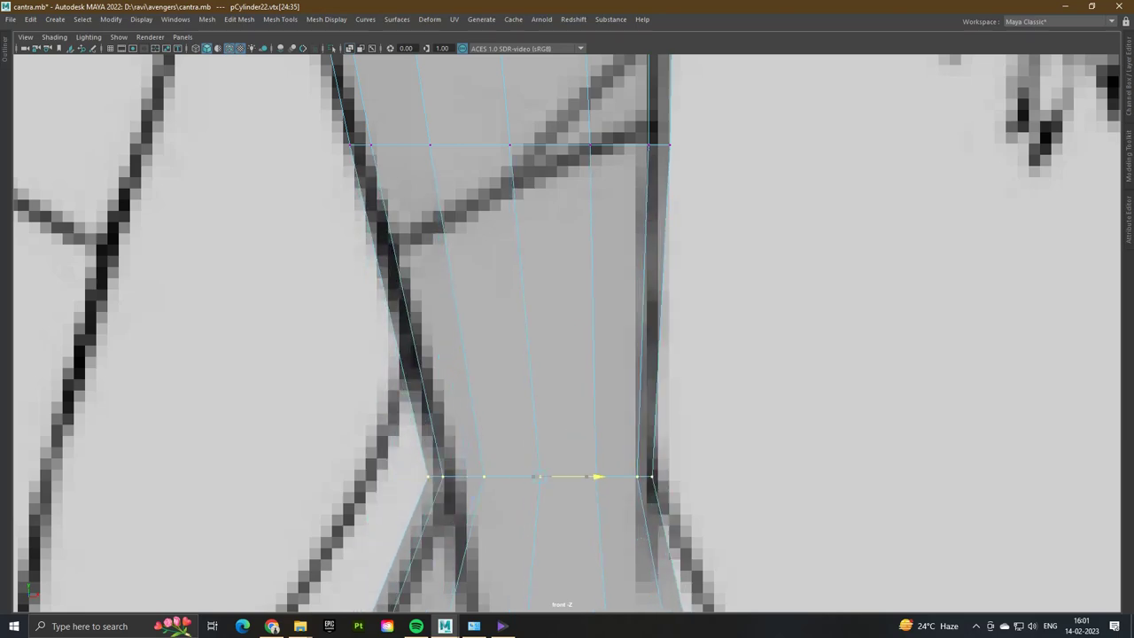
{"action": "scroll", "coordinate": [355, 292], "scroll_direction": "up", "scroll_amount": 3}
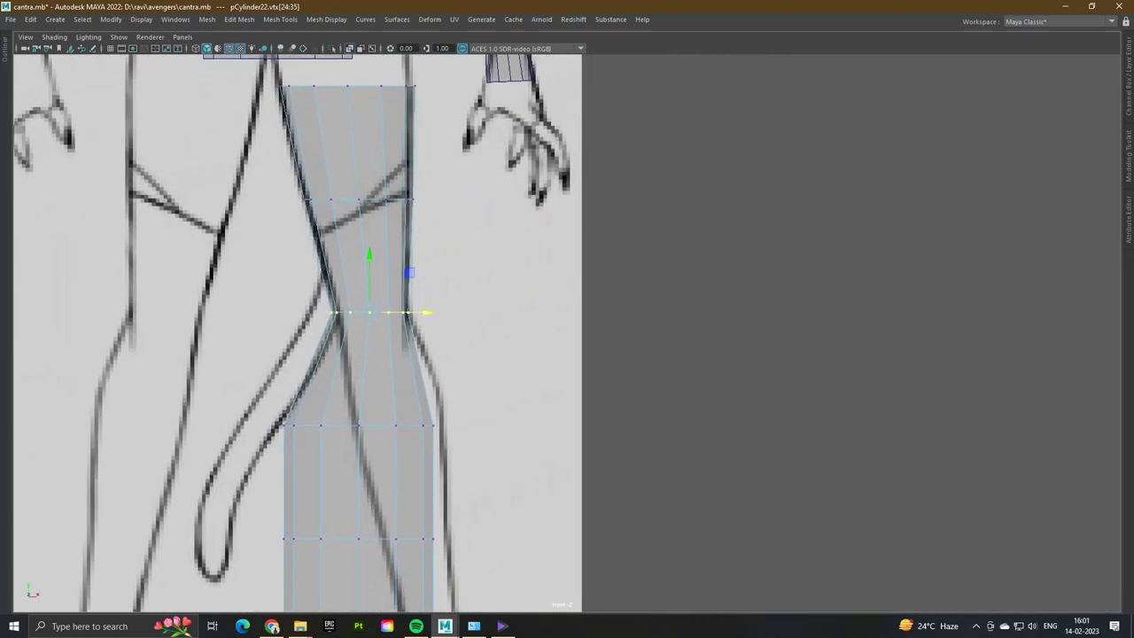
{"action": "left_click_drag", "start_coordinate": [314, 300], "coordinate": [318, 300]}
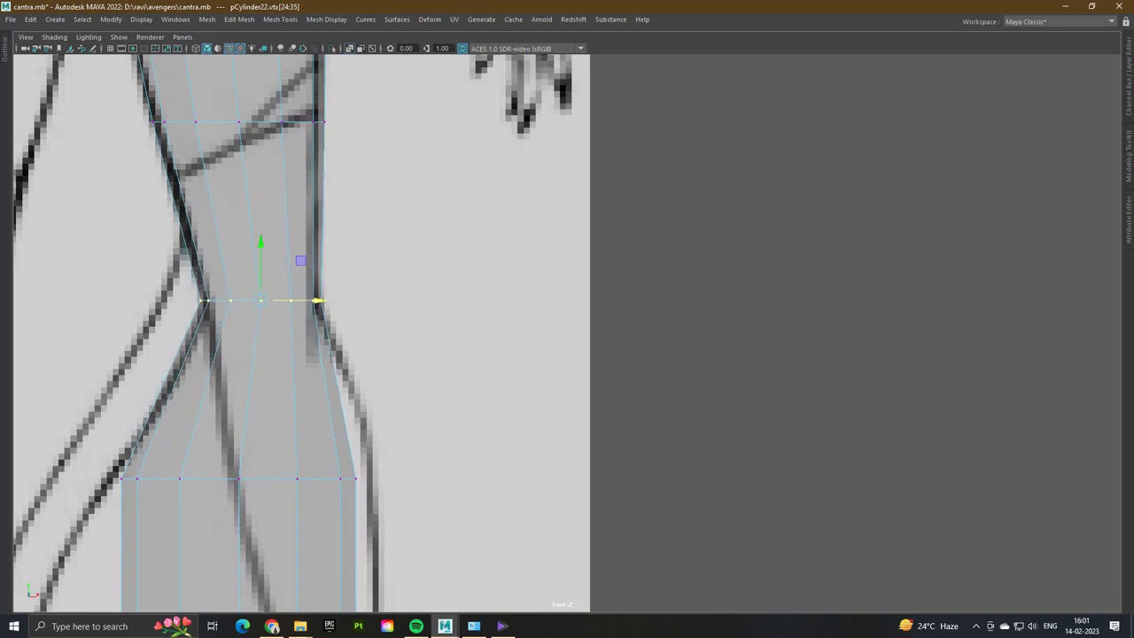
- Scale and shift the two vertex rows below the knee to follow the drawn calf outline
{"action": "key", "text": "Down"}
{"action": "left_click_drag", "start_coordinate": [292, 479], "coordinate": [358, 478]}
{"action": "middle_click_drag", "start_coordinate": [358, 478], "coordinate": [358, 209], "text": "alt"}
{"action": "key", "text": "Down"}
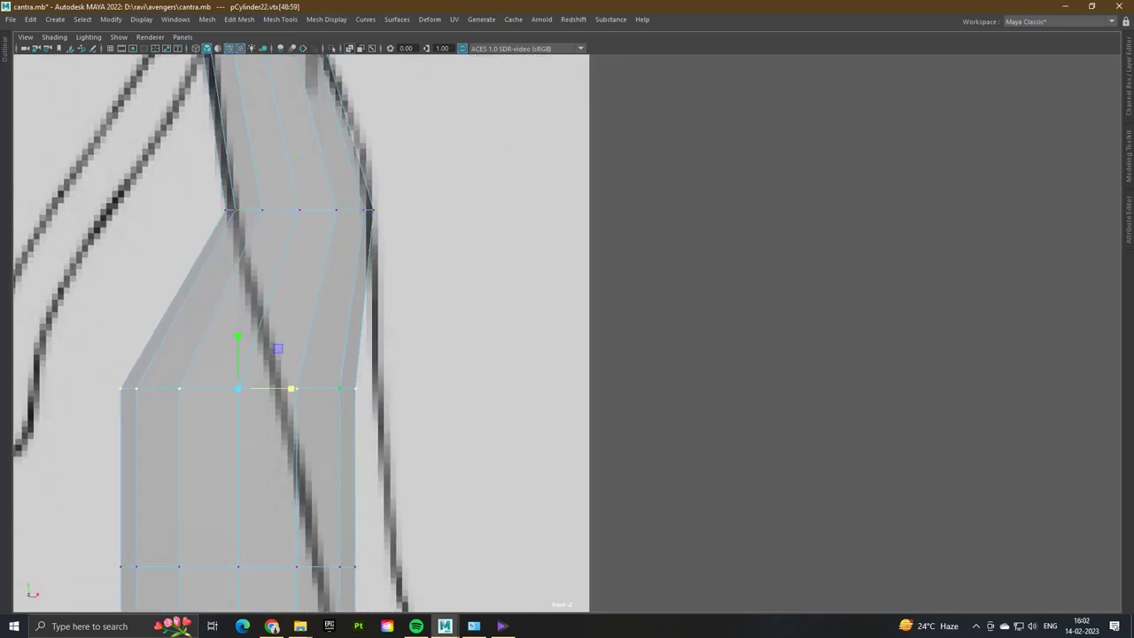
{"action": "left_click_drag", "start_coordinate": [291, 388], "coordinate": [380, 388]}
- Narrow and shift the leg cylinder's last two vertex rows to fit the drawn lower shin and ankle
{"action": "left_click_drag", "start_coordinate": [436, 563], "coordinate": [434, 566]}
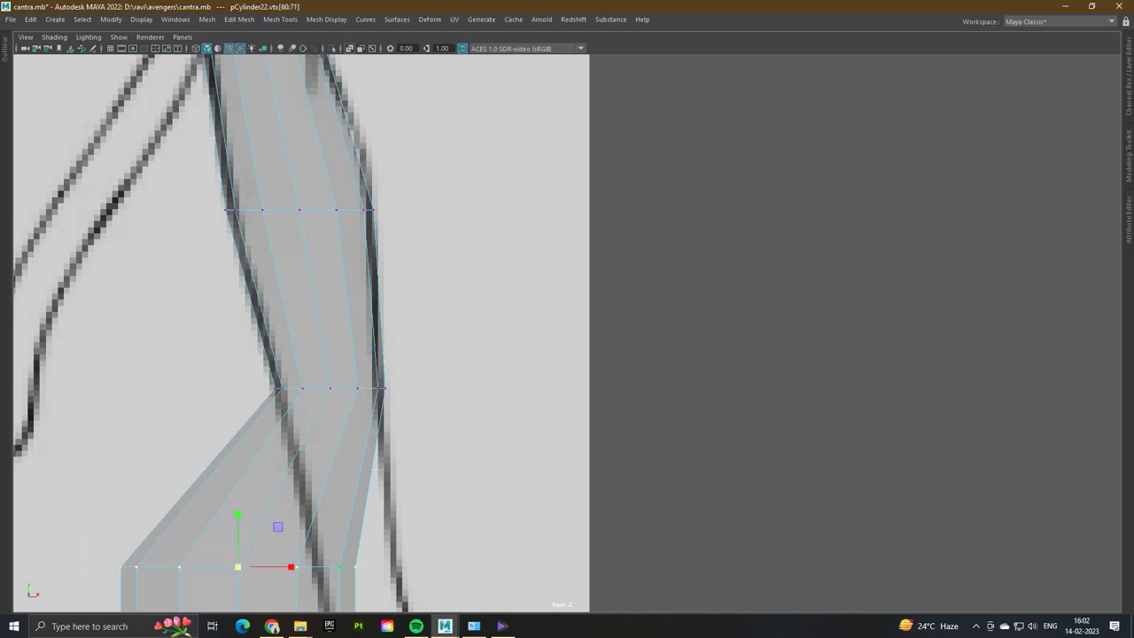
{"action": "left_click_drag", "start_coordinate": [292, 567], "coordinate": [401, 567]}
{"action": "middle_click_drag", "start_coordinate": [400, 566], "coordinate": [382, 289], "text": "alt"}
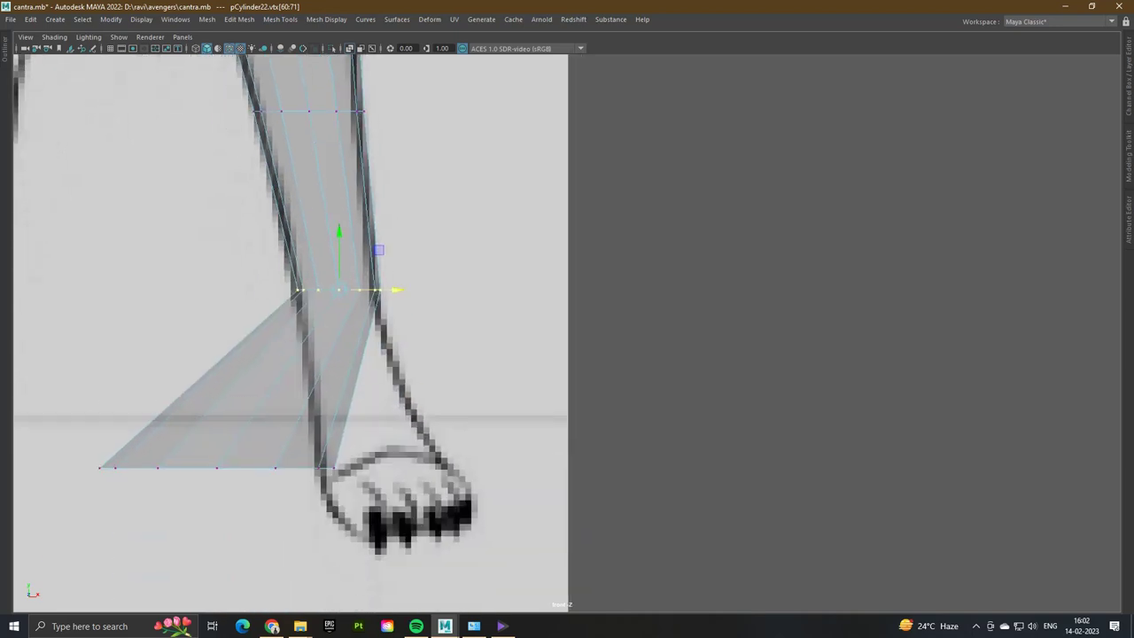
{"action": "left_click_drag", "start_coordinate": [80, 448], "coordinate": [341, 483]}
{"action": "left_click_drag", "start_coordinate": [270, 468], "coordinate": [443, 468]}
- Insert three edge loops in the leg: one midway between knee and calf, one just below the knee and one just above it
{"action": "scroll", "coordinate": [372, 337], "scroll_direction": "up", "scroll_amount": 5}
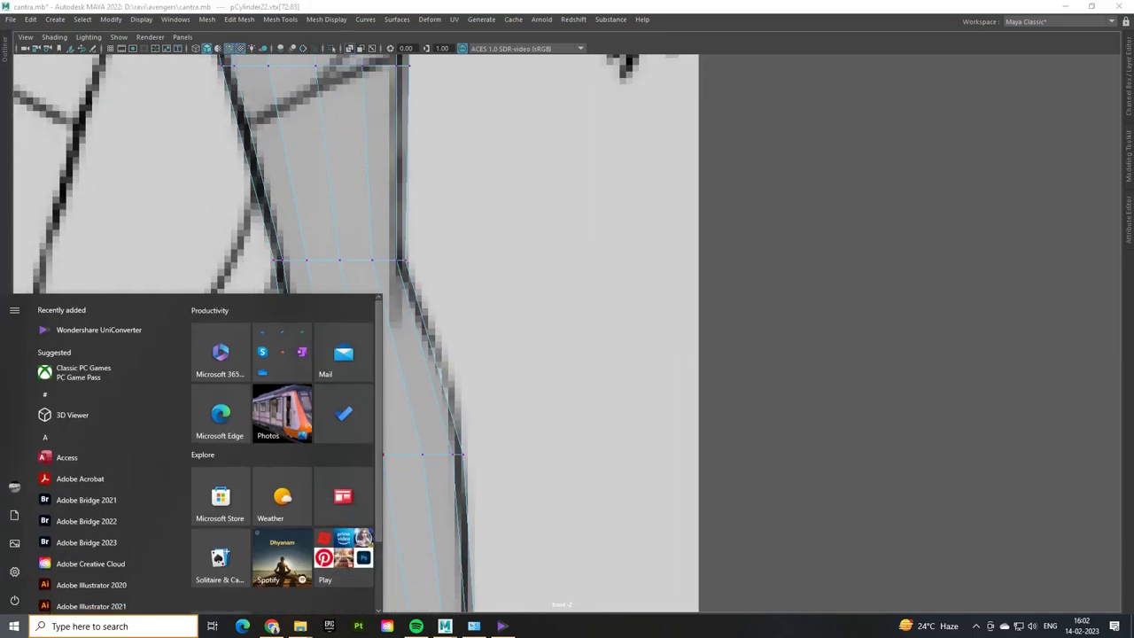
{"action": "right_click_drag", "start_coordinate": [422, 299], "coordinate": [415, 265]}
{"action": "left_click", "coordinate": [396, 354]}
{"action": "right_click_drag", "start_coordinate": [371, 317], "coordinate": [366, 398], "text": "shift"}
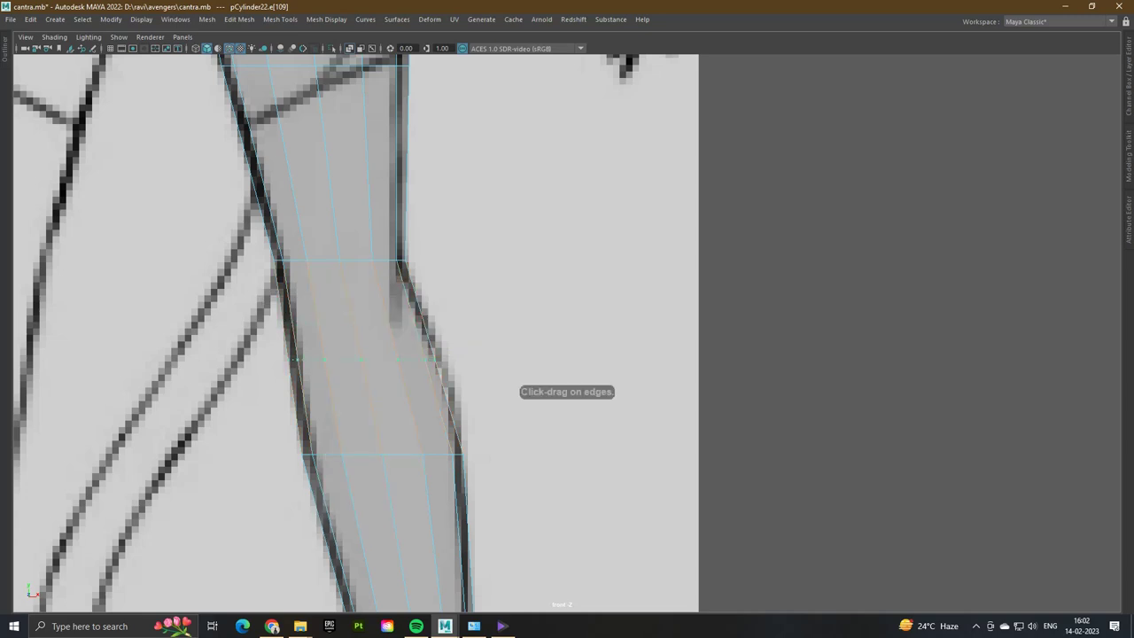
{"action": "left_click", "coordinate": [401, 375]}
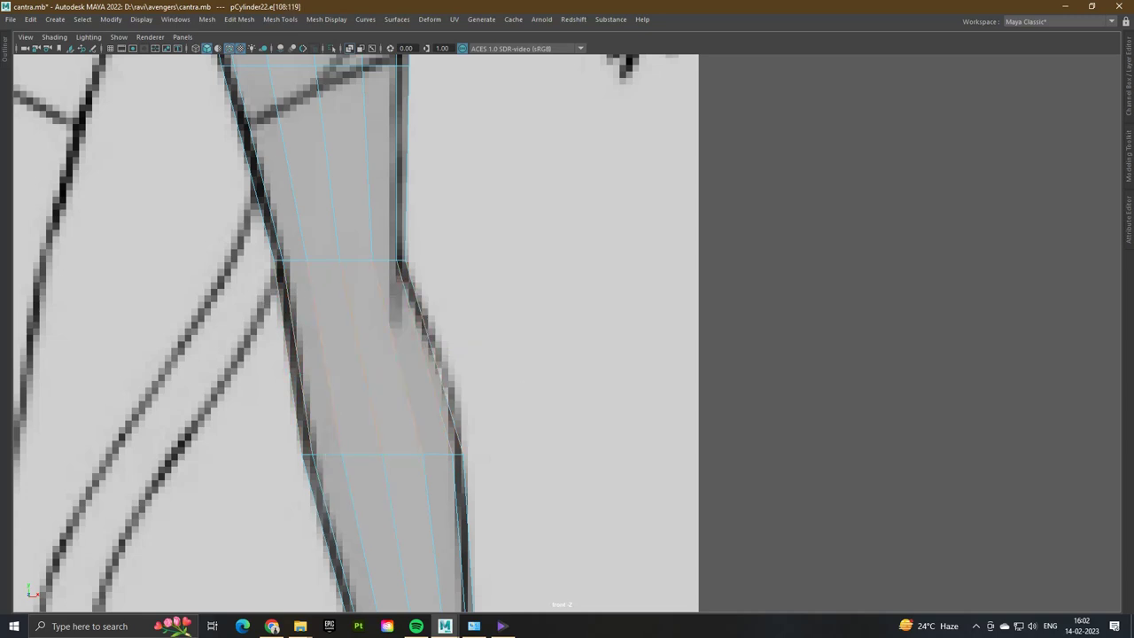
{"action": "right_click_drag", "start_coordinate": [401, 375], "coordinate": [446, 456], "text": "shift"}
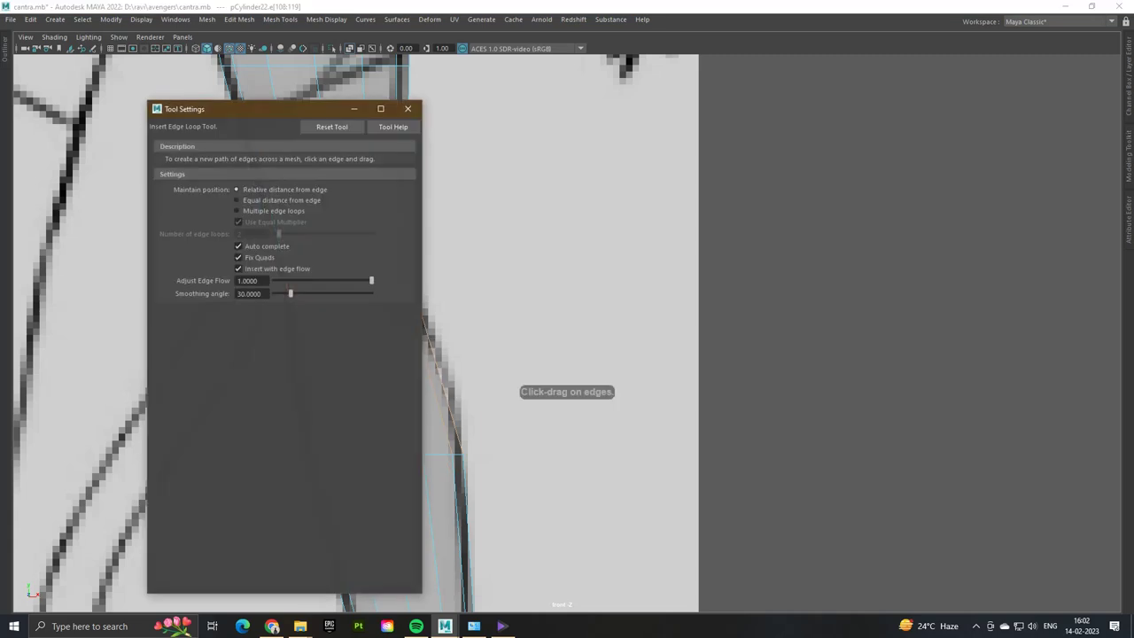
{"action": "left_click", "coordinate": [408, 108]}
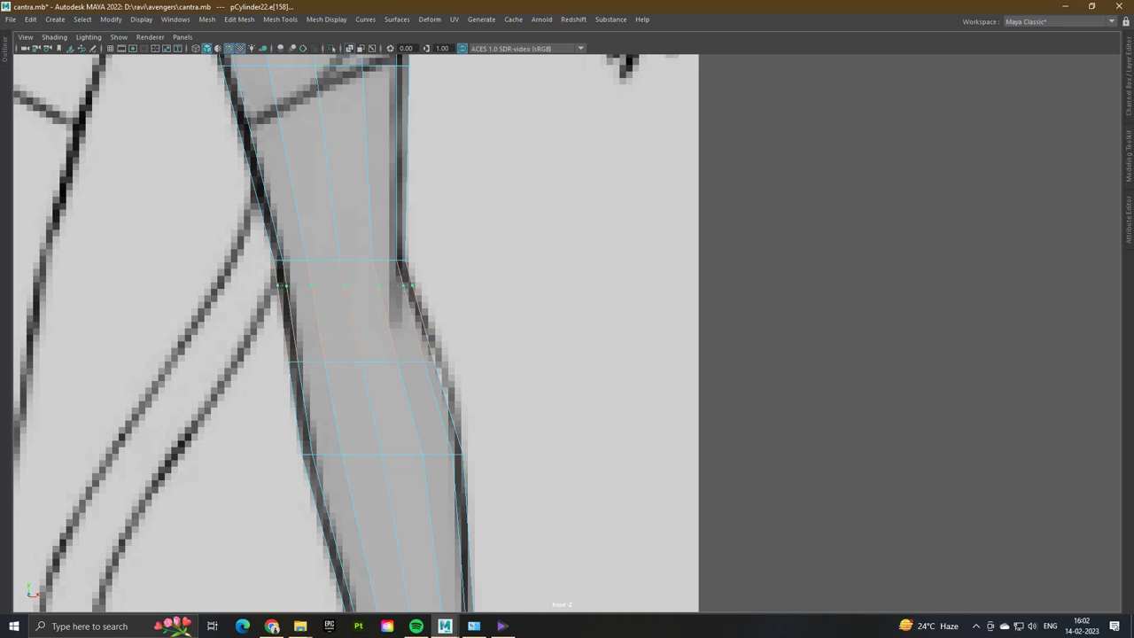
{"action": "left_click", "coordinate": [406, 285]}
{"action": "left_click", "coordinate": [397, 239]}
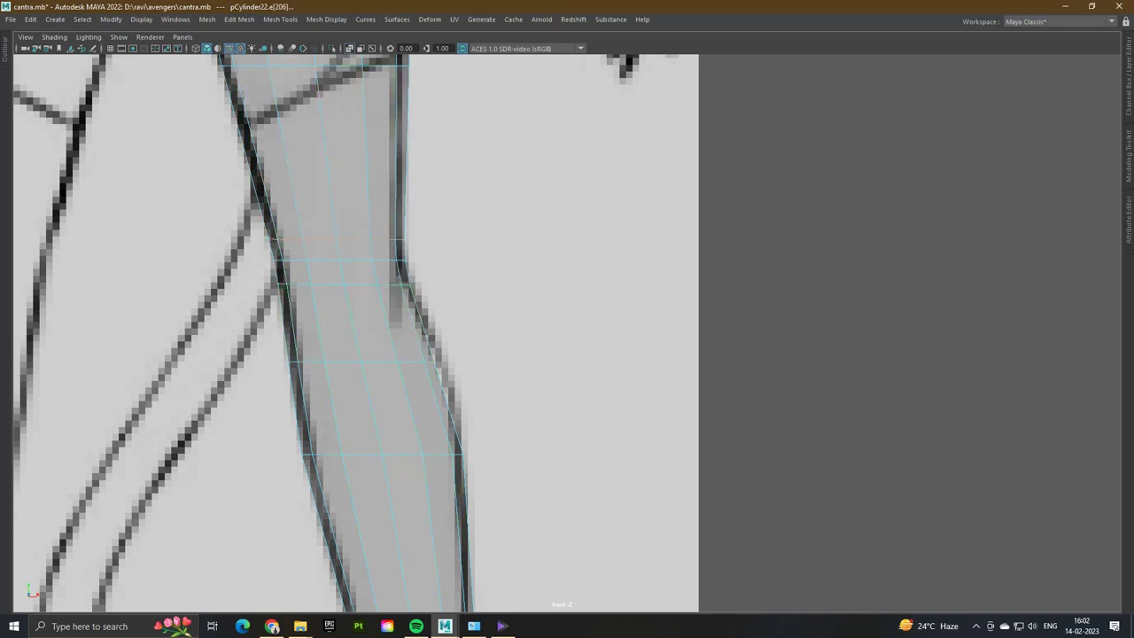
- Scale and shift the new edge loop between knee and calf to meet the drawn outer calf curve
{"action": "key", "text": "w"}
{"action": "left_click", "coordinate": [389, 362]}
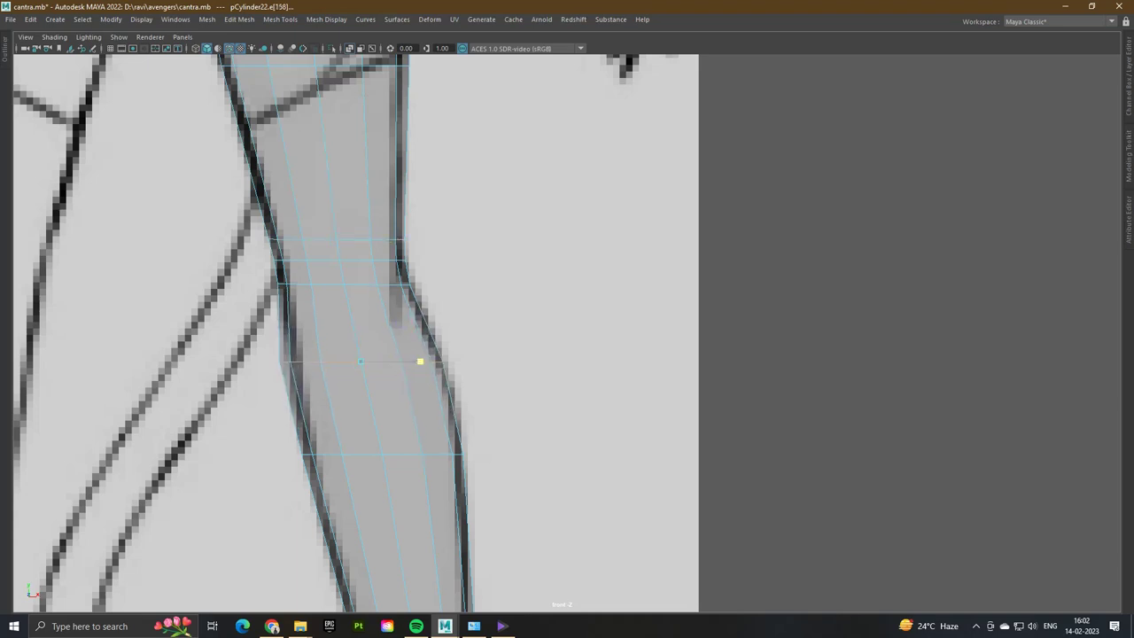
{"action": "left_click_drag", "start_coordinate": [413, 362], "coordinate": [419, 361]}
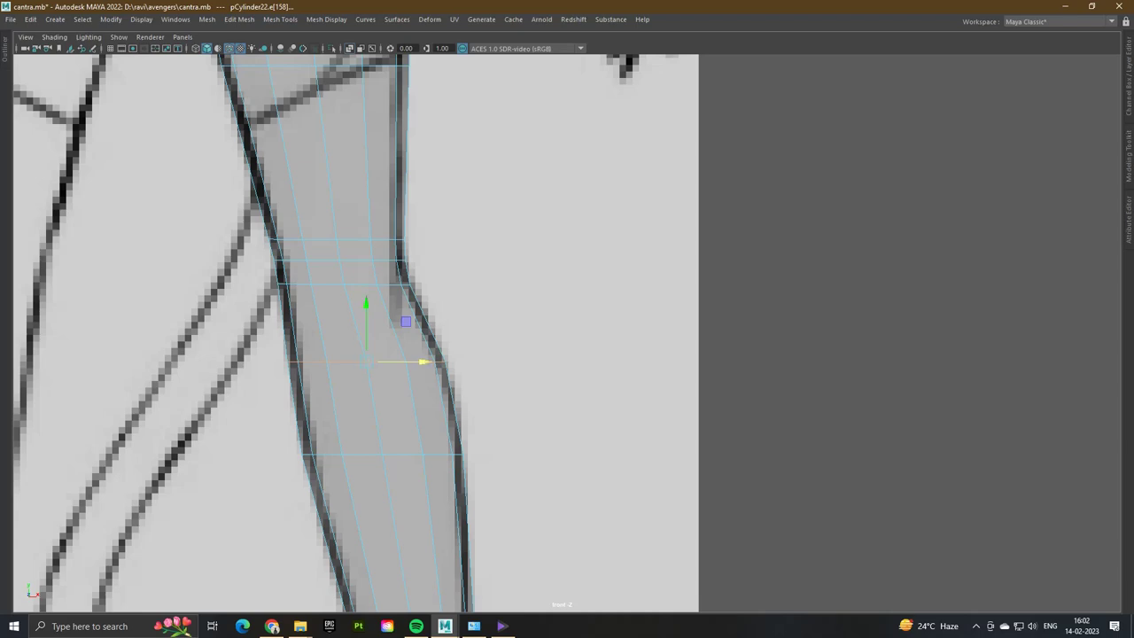
- Select the torso cylinder and move it sideways so its middle edge lies on the drawn body's centre line
{"action": "key", "text": "space"}
{"action": "key", "text": "a"}
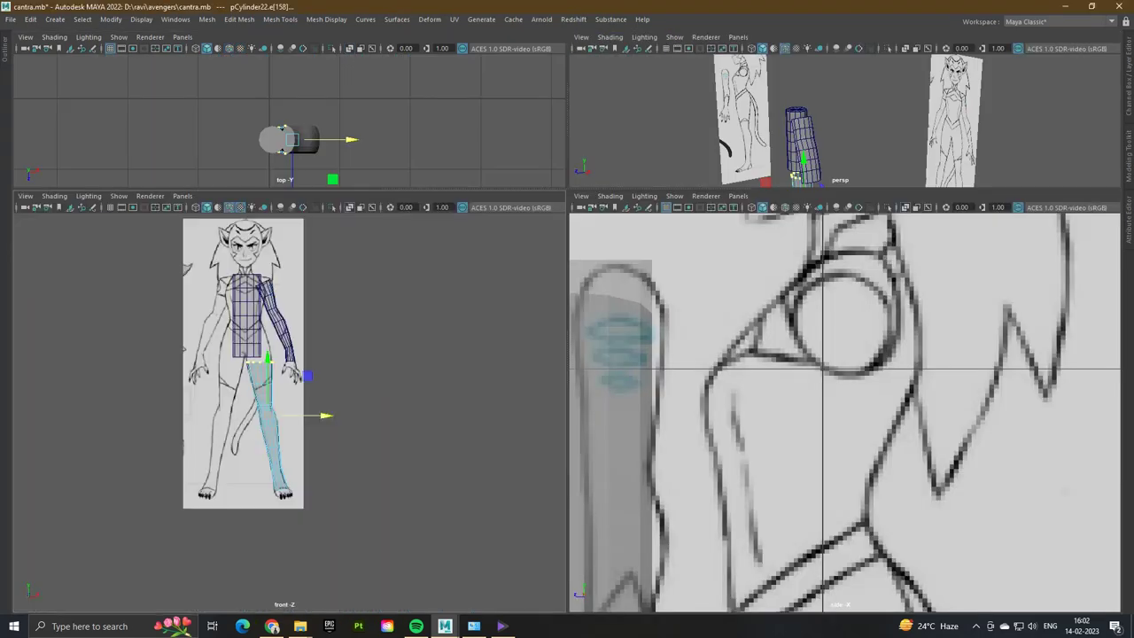
{"action": "scroll", "coordinate": [292, 372], "scroll_direction": "up", "scroll_amount": 6}
{"action": "key", "text": "space"}
{"action": "scroll", "coordinate": [293, 407], "scroll_direction": "up", "scroll_amount": 4}
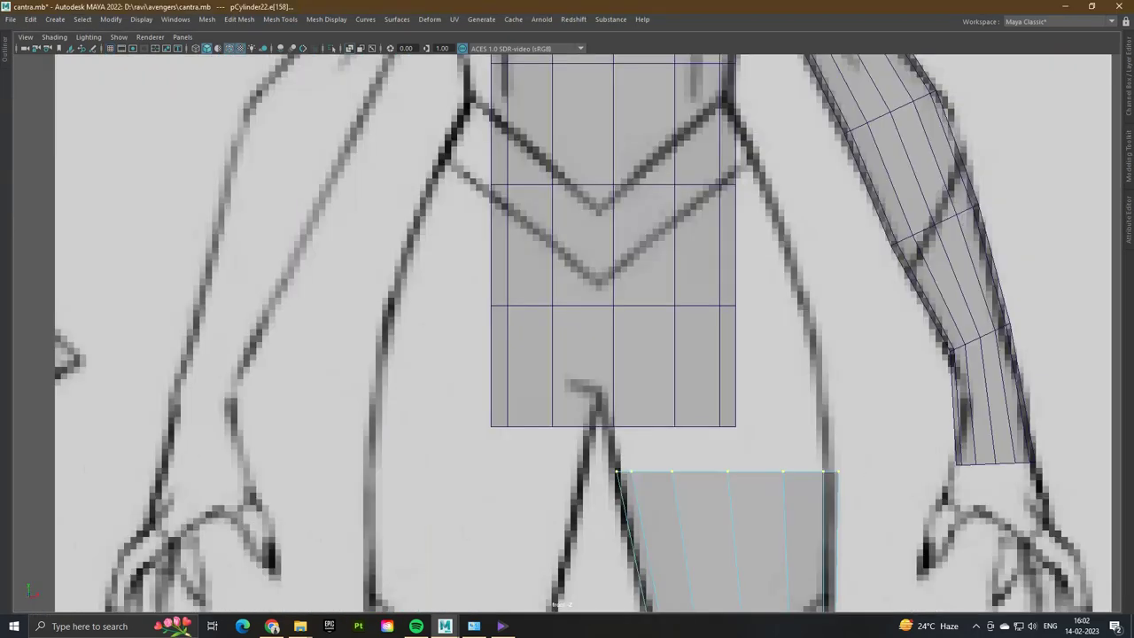
{"action": "key", "text": "a"}
{"action": "scroll", "coordinate": [567, 337], "scroll_direction": "up", "scroll_amount": 5}
{"action": "scroll", "coordinate": [567, 354], "scroll_direction": "down", "scroll_amount": 3}
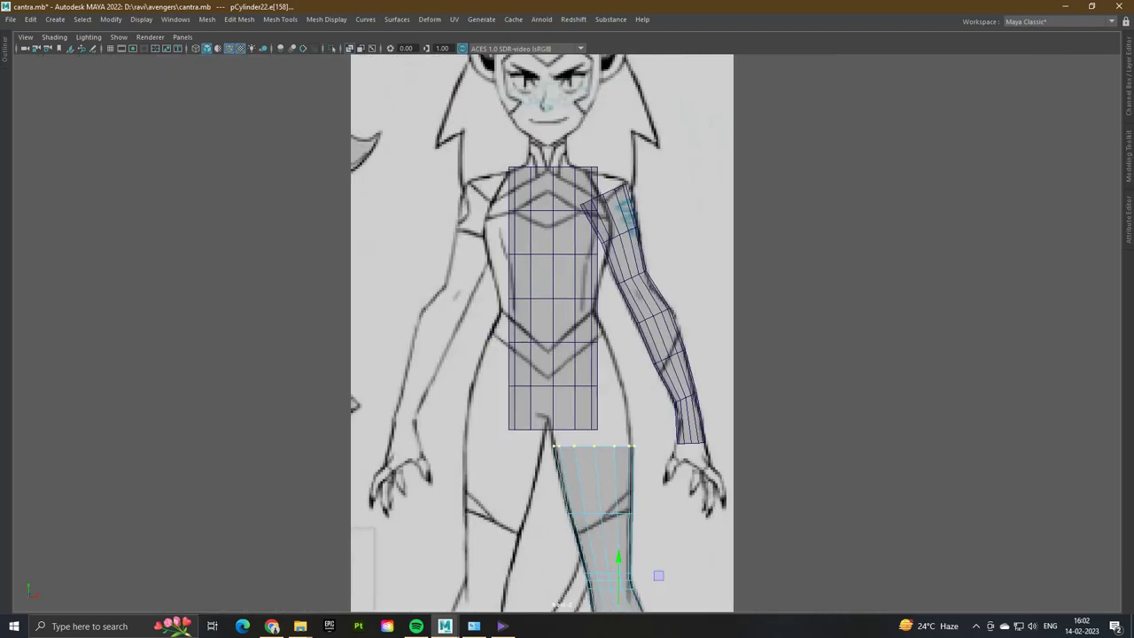
{"action": "right_click", "coordinate": [558, 266]}
{"action": "left_click", "coordinate": [619, 248]}
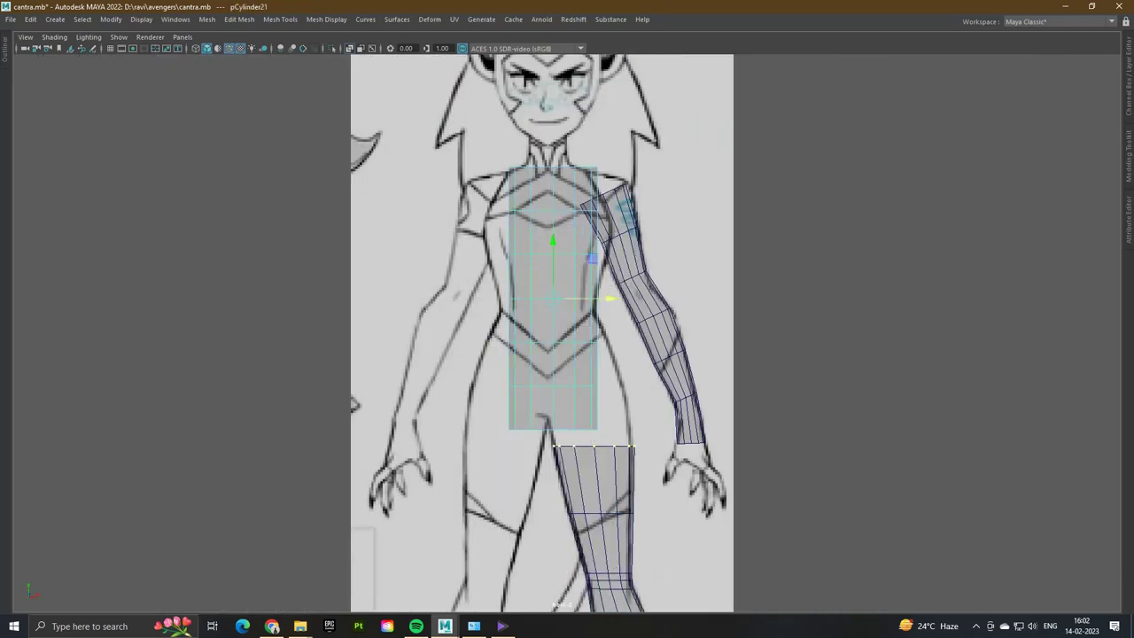
{"action": "left_click_drag", "start_coordinate": [609, 298], "coordinate": [606, 310]}
{"action": "left_click_drag", "start_coordinate": [547, 251], "coordinate": [548, 241]}
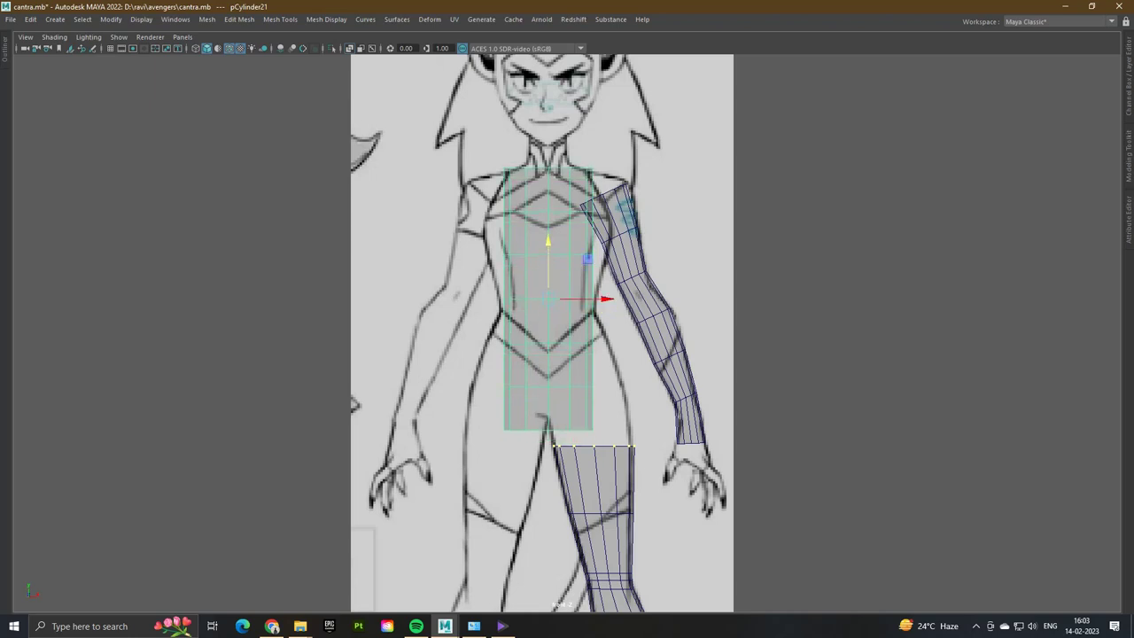
- Delete the torso cylinder's faces on the side of the centre line away from the modelled arm
{"action": "right_click_drag", "start_coordinate": [549, 274], "coordinate": [552, 304]}
{"action": "left_click_drag", "start_coordinate": [382, 137], "coordinate": [536, 563]}
{"action": "key", "text": "Delete"}
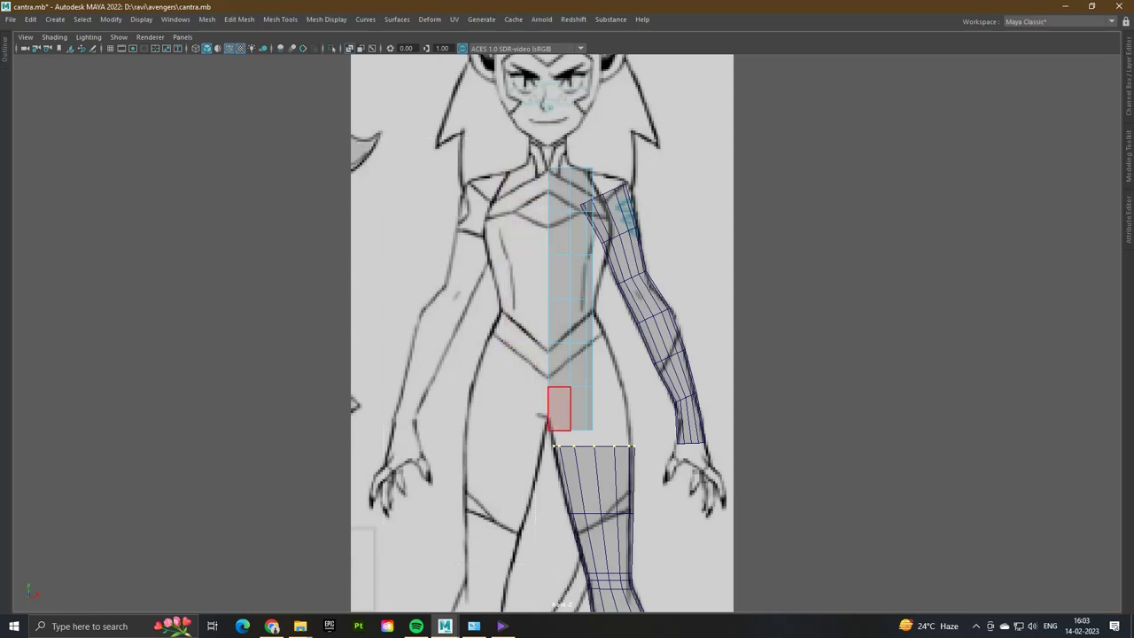
- Examine the halved torso together with the arm and leg in perspective and front views, and clear the face selection
{"action": "key", "text": "space"}
{"action": "key", "text": "space"}
{"action": "left_click_drag", "start_coordinate": [567, 354], "coordinate": [689, 354], "text": "alt"}
{"action": "right_click_drag", "start_coordinate": [576, 355], "coordinate": [585, 352]}
{"action": "left_click", "coordinate": [569, 342]}
{"action": "left_click_drag", "start_coordinate": [569, 342], "coordinate": [585, 292], "text": "alt"}
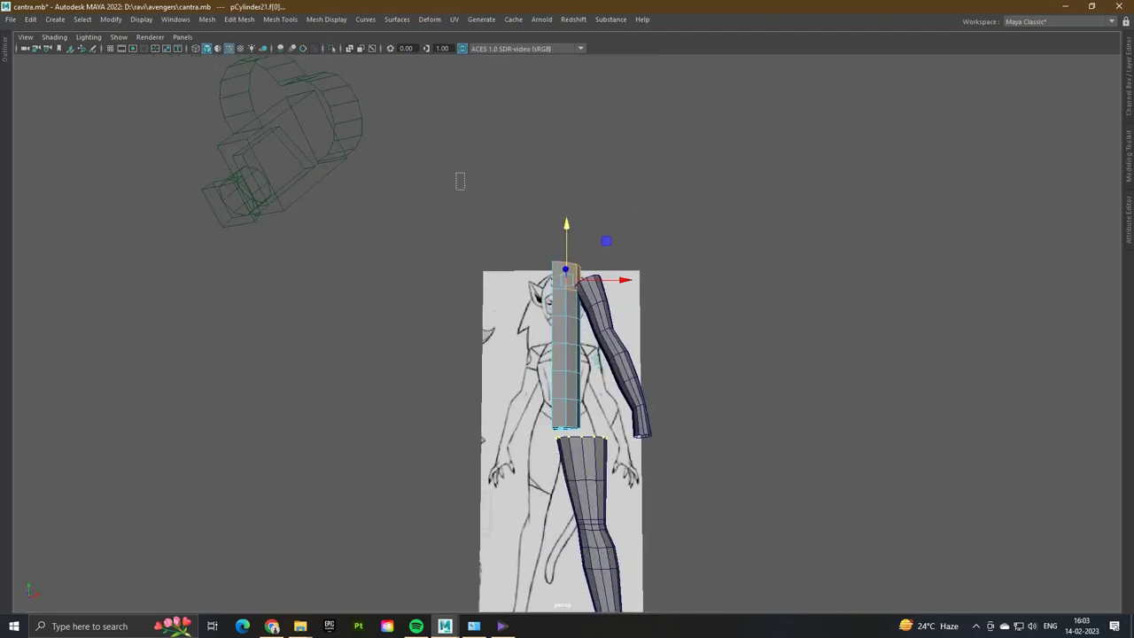
{"action": "left_click_drag", "start_coordinate": [460, 181], "coordinate": [676, 503]}
{"action": "key", "text": "space"}
{"action": "key", "text": "space"}
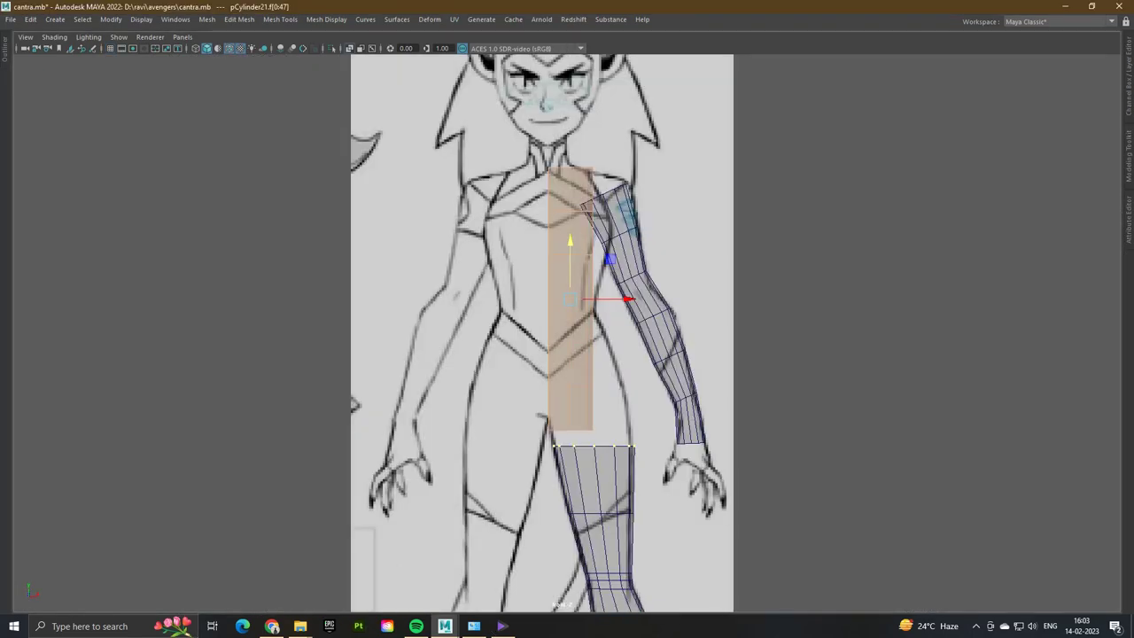
{"action": "left_click", "coordinate": [696, 392]}
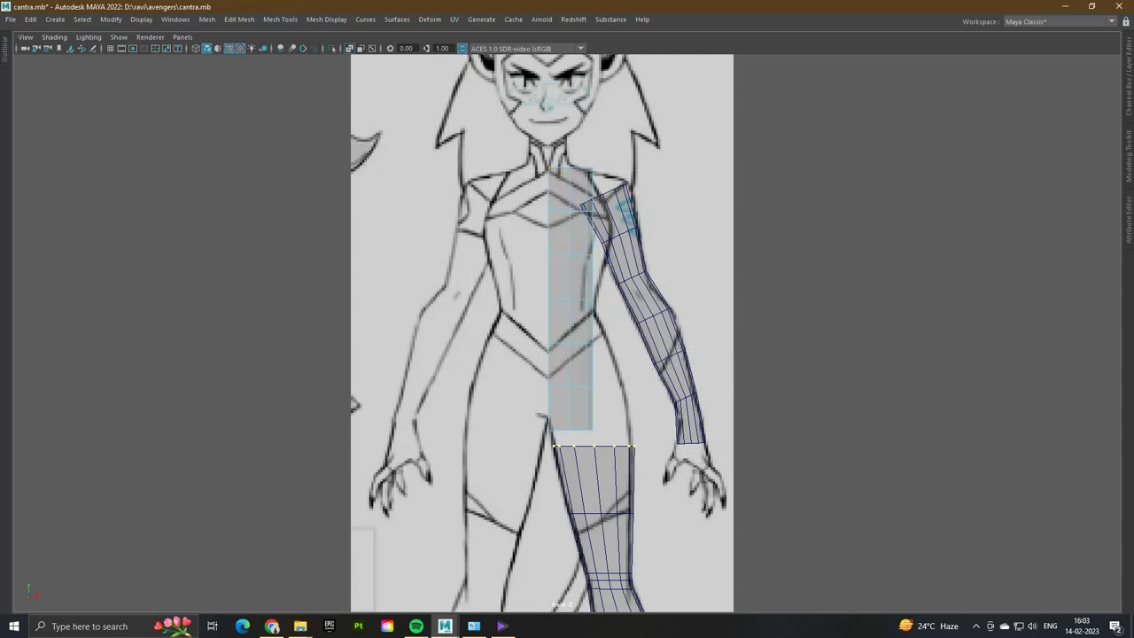
- Shift the torso, arm and leg cylinders together in the side view onto the drawn side-view body
{"action": "key", "text": "space"}
{"action": "key", "text": "space"}
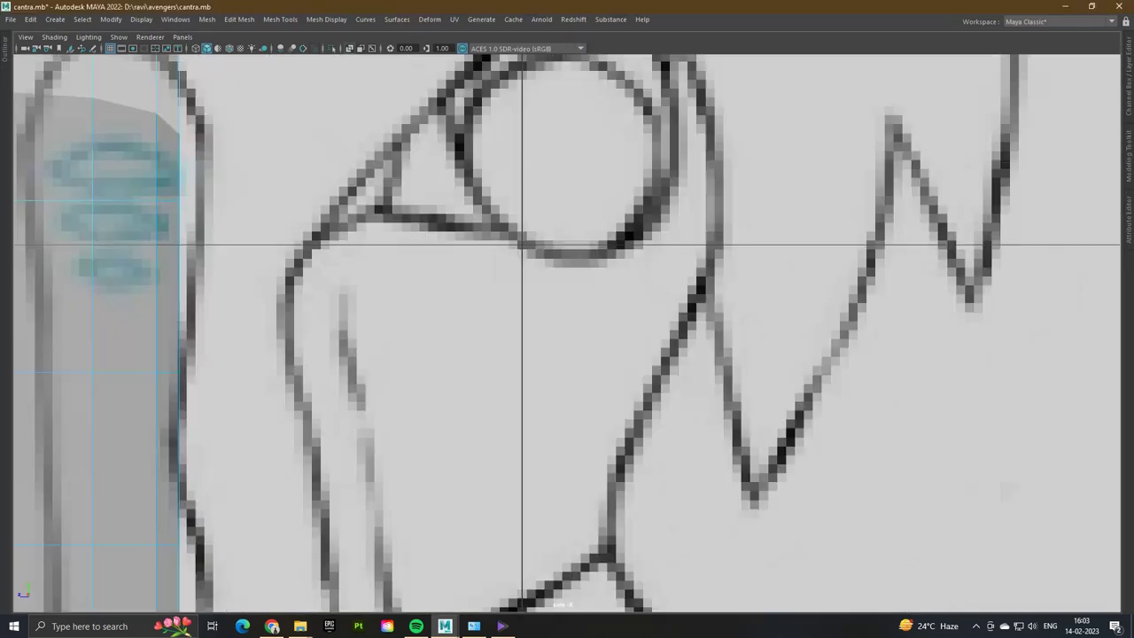
{"action": "scroll", "coordinate": [567, 336], "scroll_direction": "down", "scroll_amount": 5}
{"action": "left_click", "coordinate": [520, 355]}
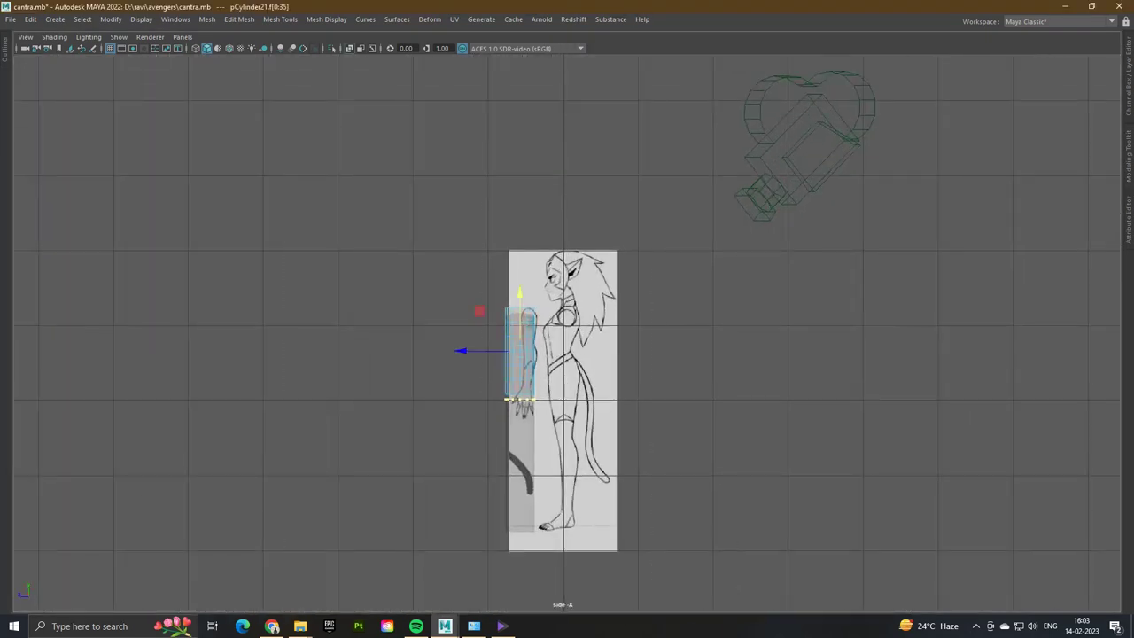
{"action": "right_click", "coordinate": [413, 299]}
{"action": "left_click", "coordinate": [520, 465], "text": "shift"}
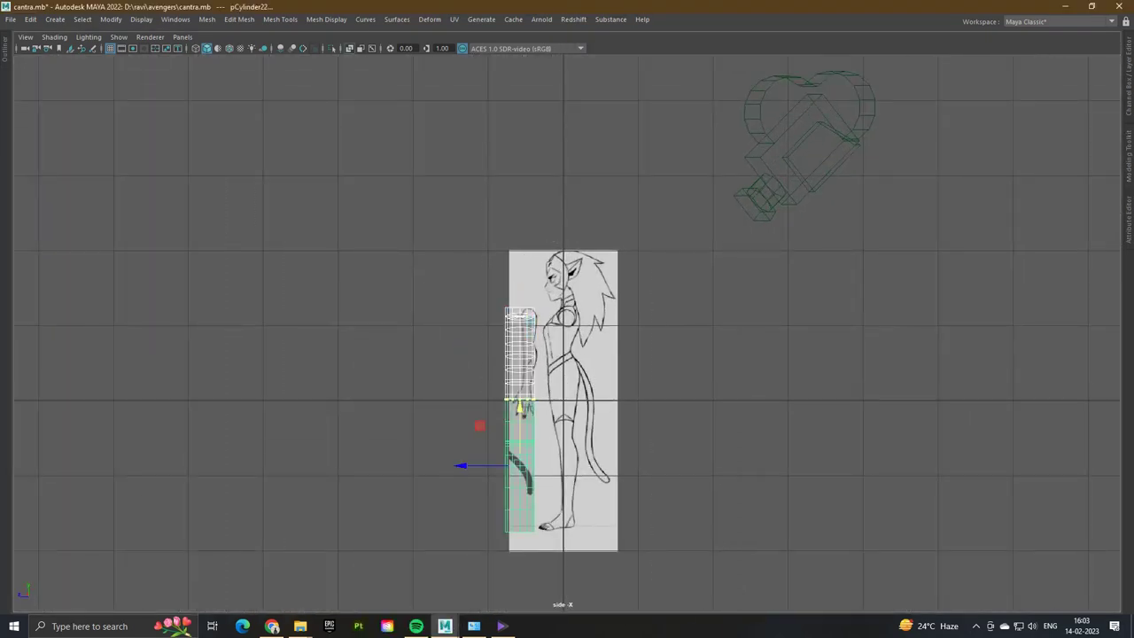
{"action": "left_click_drag", "start_coordinate": [463, 465], "coordinate": [506, 465]}
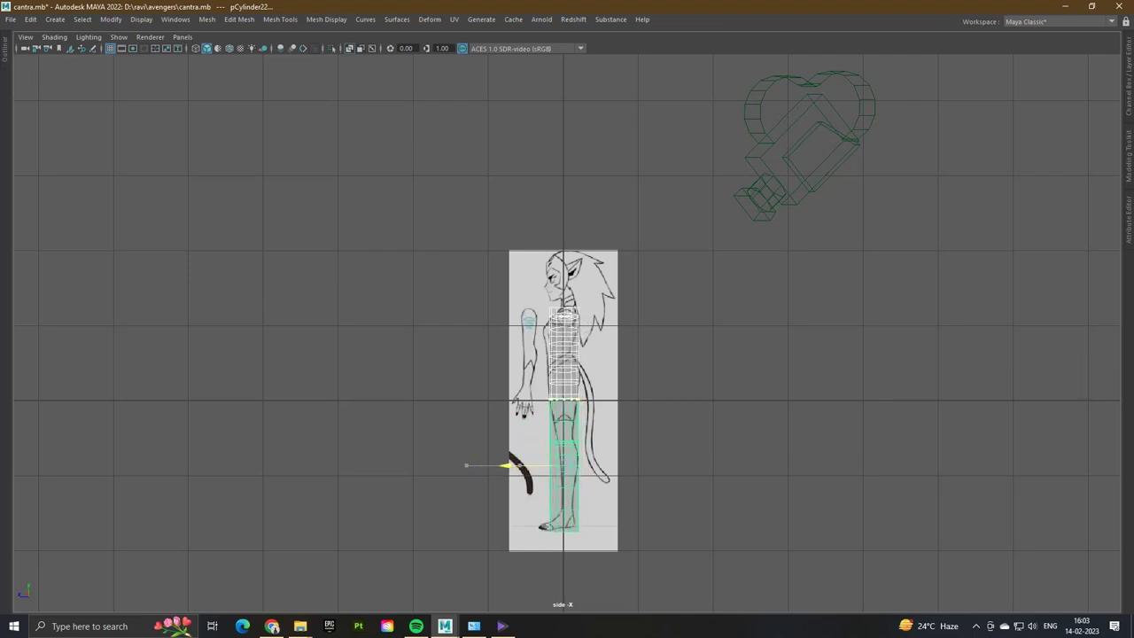
- Scale and shift the leg's top and mid-thigh vertex rows to meet the drawn thigh outline in side view
{"action": "key", "text": "space"}
{"action": "key", "text": "space"}
{"action": "scroll", "coordinate": [563, 505], "scroll_direction": "up", "scroll_amount": 5}
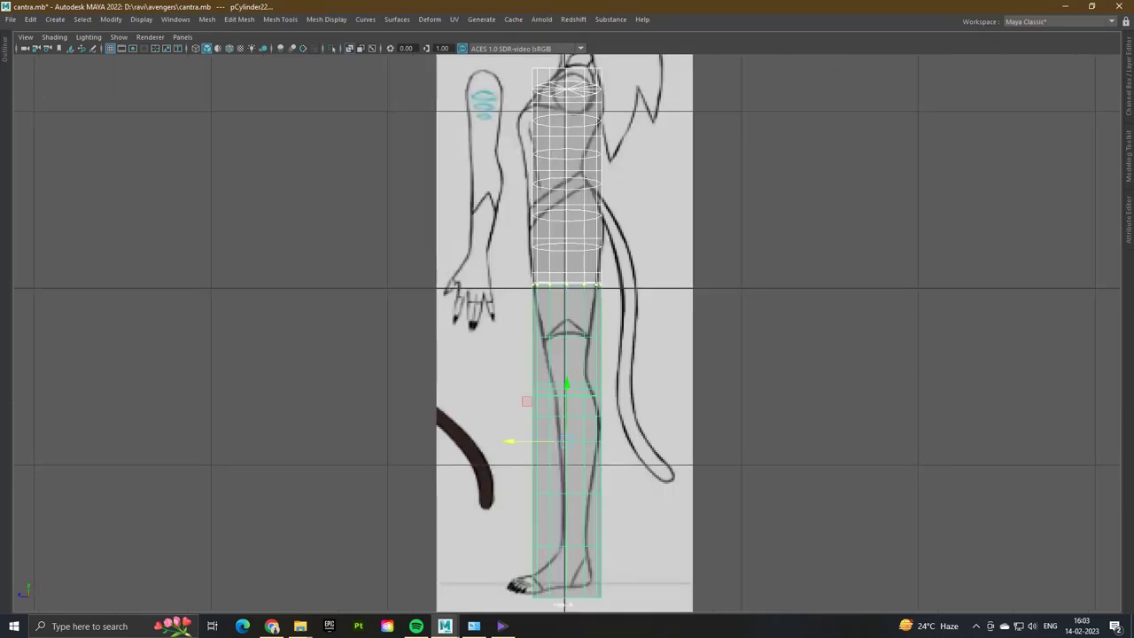
{"action": "key", "text": "F9"}
{"action": "middle_click_drag", "start_coordinate": [567, 354], "coordinate": [479, 354], "text": "alt"}
{"action": "scroll", "coordinate": [571, 325], "scroll_direction": "up", "scroll_amount": 3}
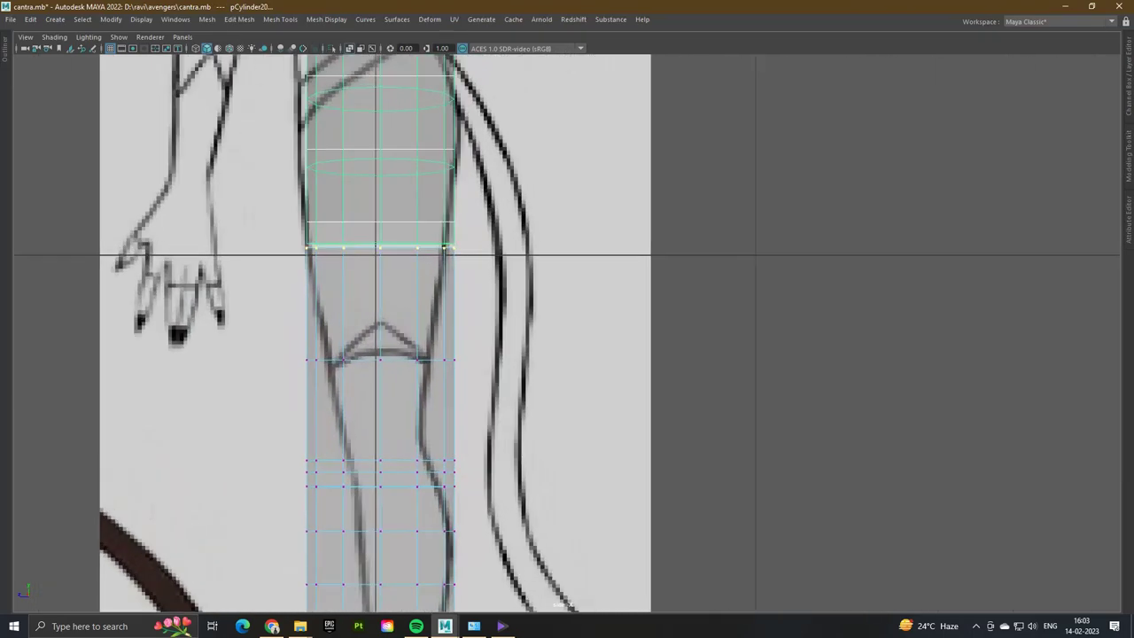
{"action": "middle_click_drag", "start_coordinate": [379, 280], "coordinate": [420, 299], "text": "alt"}
{"action": "right_click_drag", "start_coordinate": [420, 298], "coordinate": [407, 581]}
{"action": "left_click_drag", "start_coordinate": [365, 224], "coordinate": [558, 296]}
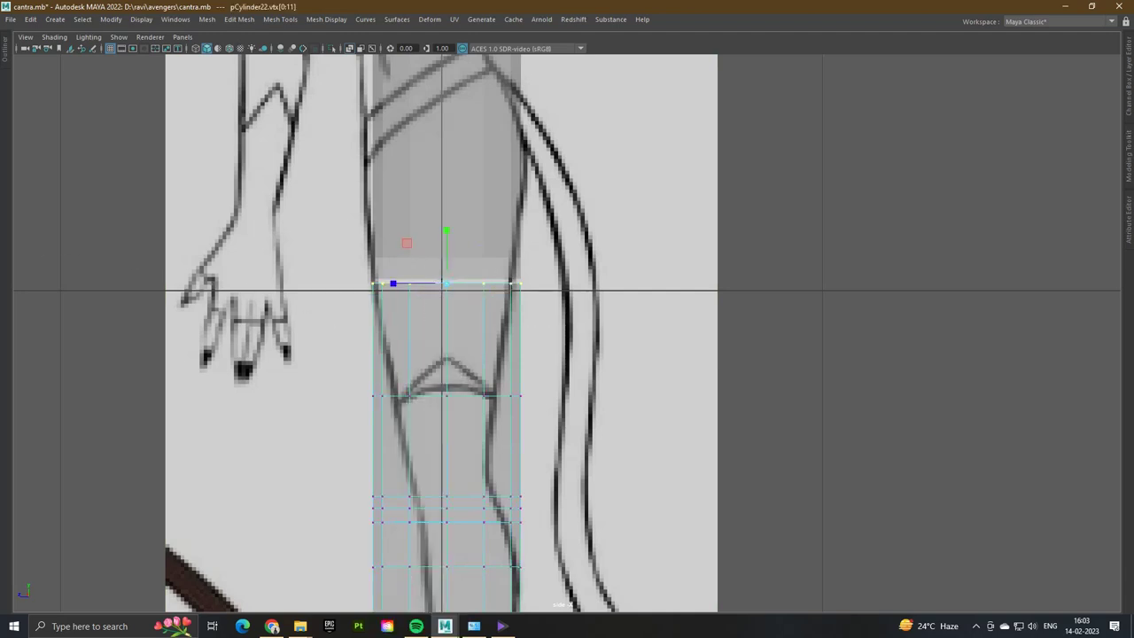
{"action": "left_click_drag", "start_coordinate": [393, 283], "coordinate": [382, 283]}
{"action": "left_click_drag", "start_coordinate": [458, 407], "coordinate": [532, 382]}
{"action": "mouse_move", "coordinate": [393, 398]}
{"action": "left_mouse_down"}
{"action": "mouse_move", "coordinate": [407, 397]}
{"action": "mouse_move", "coordinate": [387, 396]}
{"action": "left_mouse_up"}
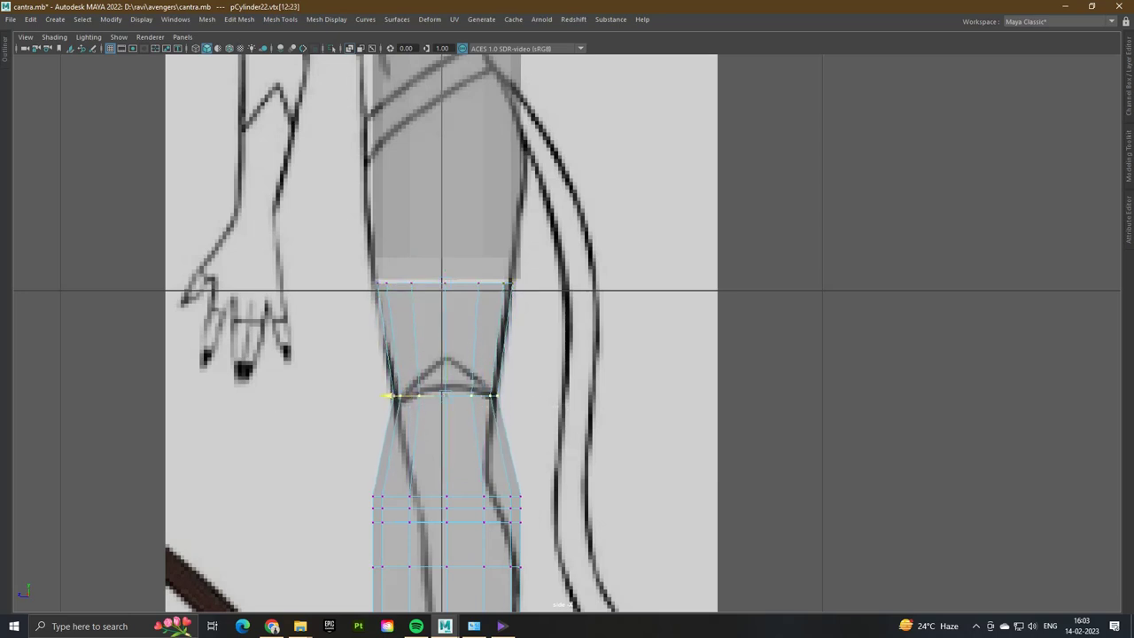
- Narrow the leg's three knee vertex rows and shift them individually to follow the drawn knee outline in side view
{"action": "left_click_drag", "start_coordinate": [275, 440], "coordinate": [585, 540]}
{"action": "left_click_drag", "start_coordinate": [399, 509], "coordinate": [398, 509]}
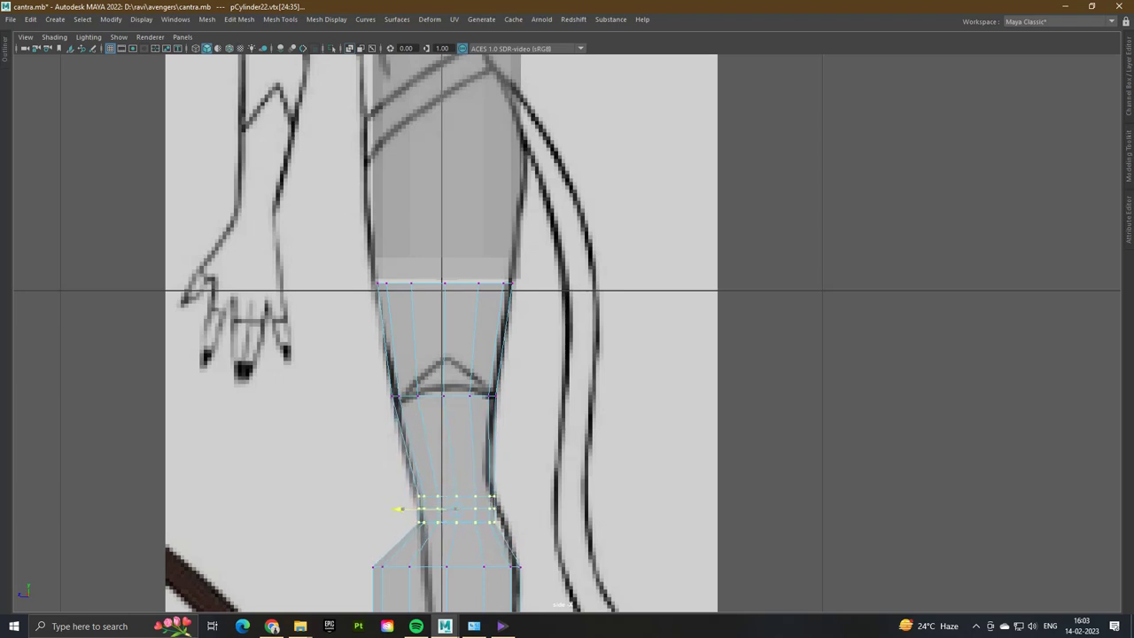
{"action": "middle_click_drag", "start_coordinate": [398, 508], "coordinate": [368, 372], "text": "alt"}
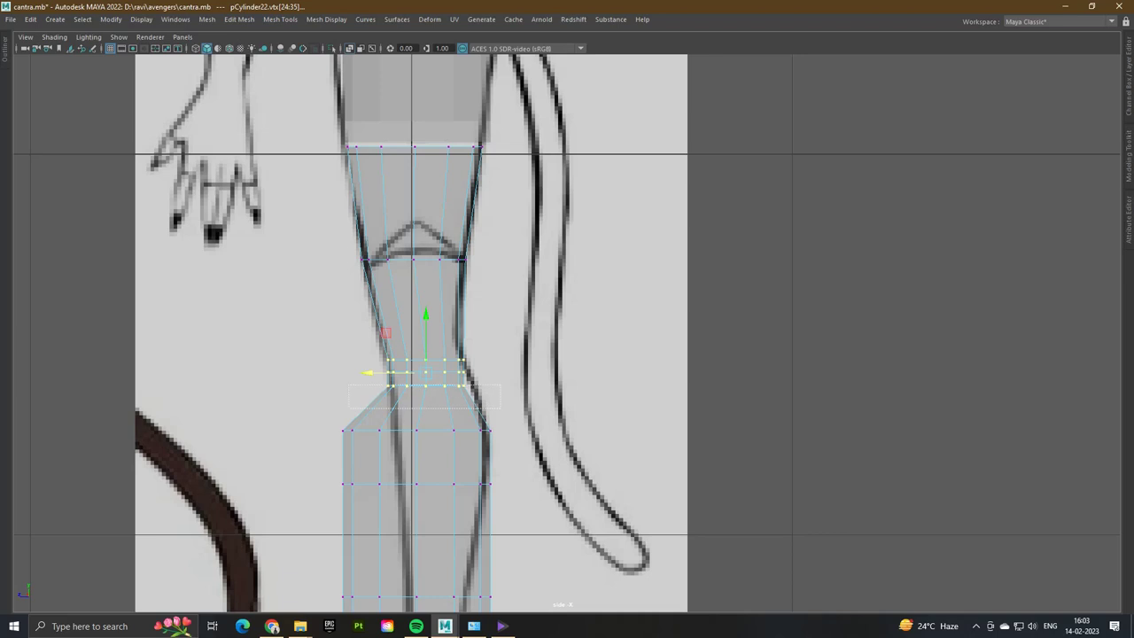
{"action": "left_click_drag", "start_coordinate": [348, 384], "coordinate": [501, 409]}
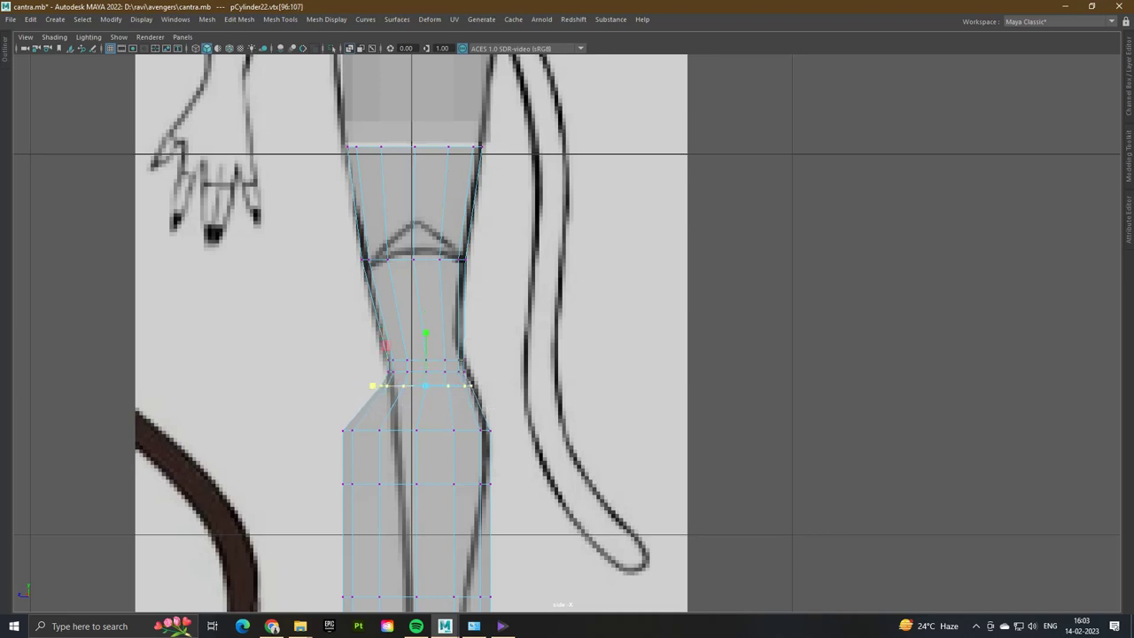
{"action": "key", "text": "w"}
{"action": "left_click_drag", "start_coordinate": [372, 386], "coordinate": [375, 385]}
{"action": "left_click_drag", "start_coordinate": [307, 362], "coordinate": [483, 372]}
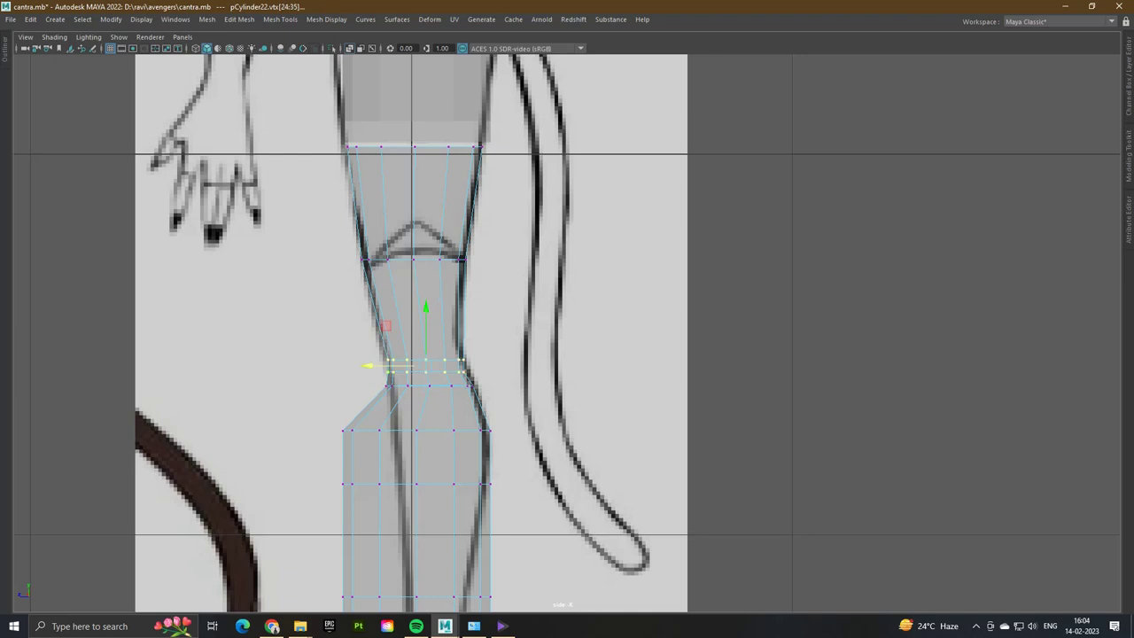
{"action": "key", "text": "F8"}
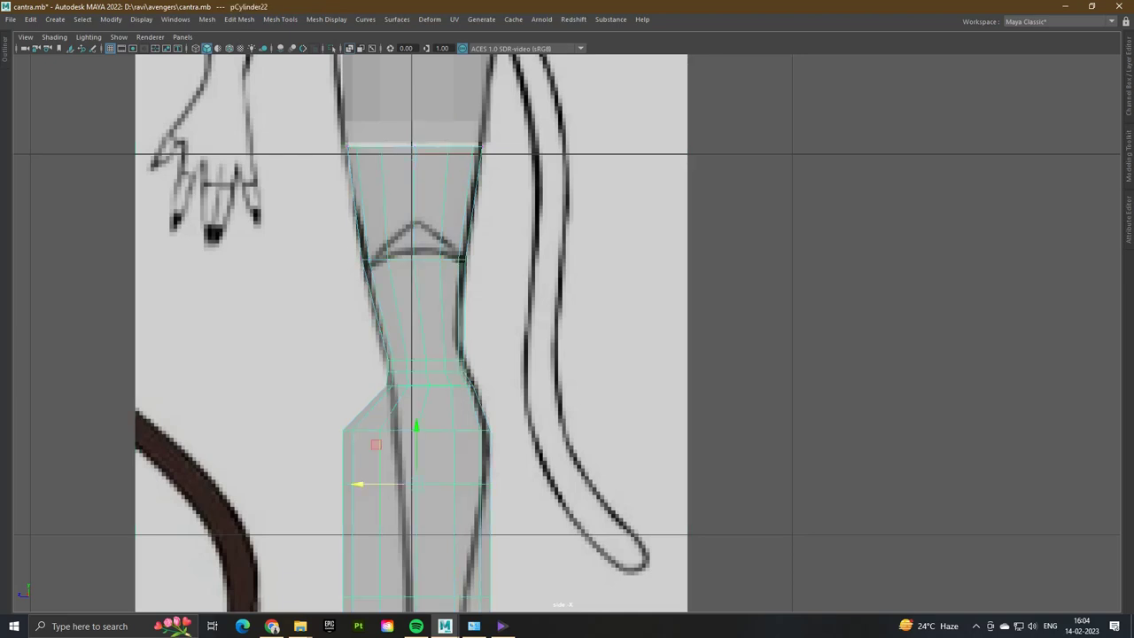
{"action": "key", "text": "F8"}
{"action": "left_click_drag", "start_coordinate": [366, 365], "coordinate": [365, 372]}
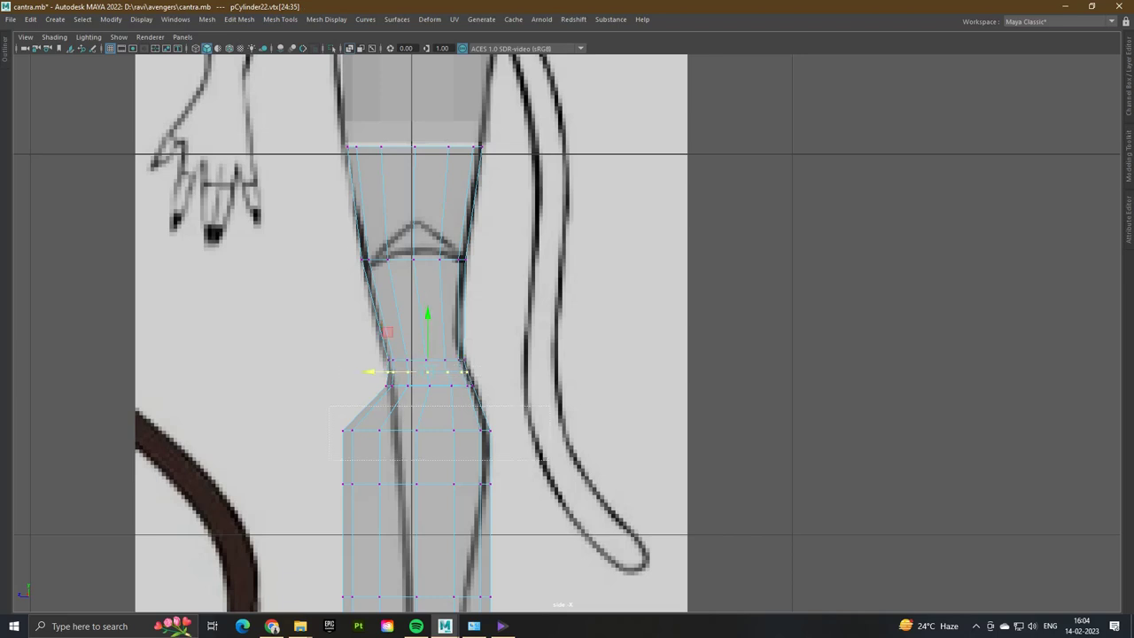
- Scale and shift the two calf vertex rows below the knee to meet the drawn front and back calf curves
{"action": "left_click_drag", "start_coordinate": [329, 408], "coordinate": [549, 460]}
{"action": "key", "text": "r"}
{"action": "left_click_drag", "start_coordinate": [342, 431], "coordinate": [383, 430]}
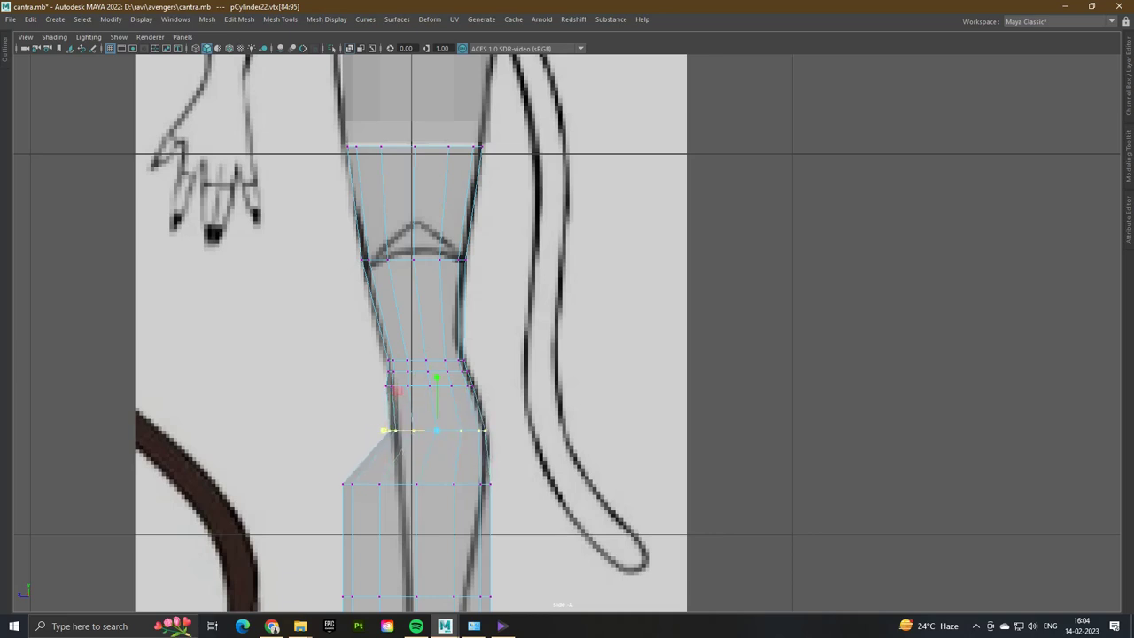
{"action": "left_click_drag", "start_coordinate": [394, 389], "coordinate": [374, 386]}
{"action": "middle_click_drag", "start_coordinate": [372, 386], "coordinate": [345, 277], "text": "alt"}
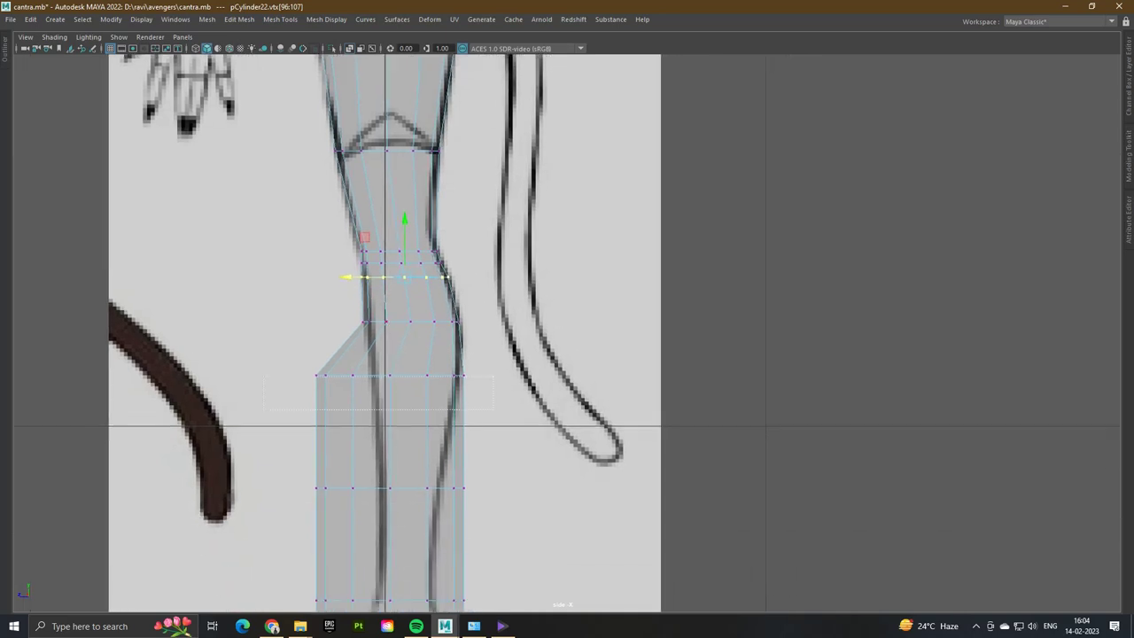
{"action": "left_click_drag", "start_coordinate": [301, 359], "coordinate": [479, 389]}
{"action": "left_click_drag", "start_coordinate": [390, 376], "coordinate": [355, 376]}
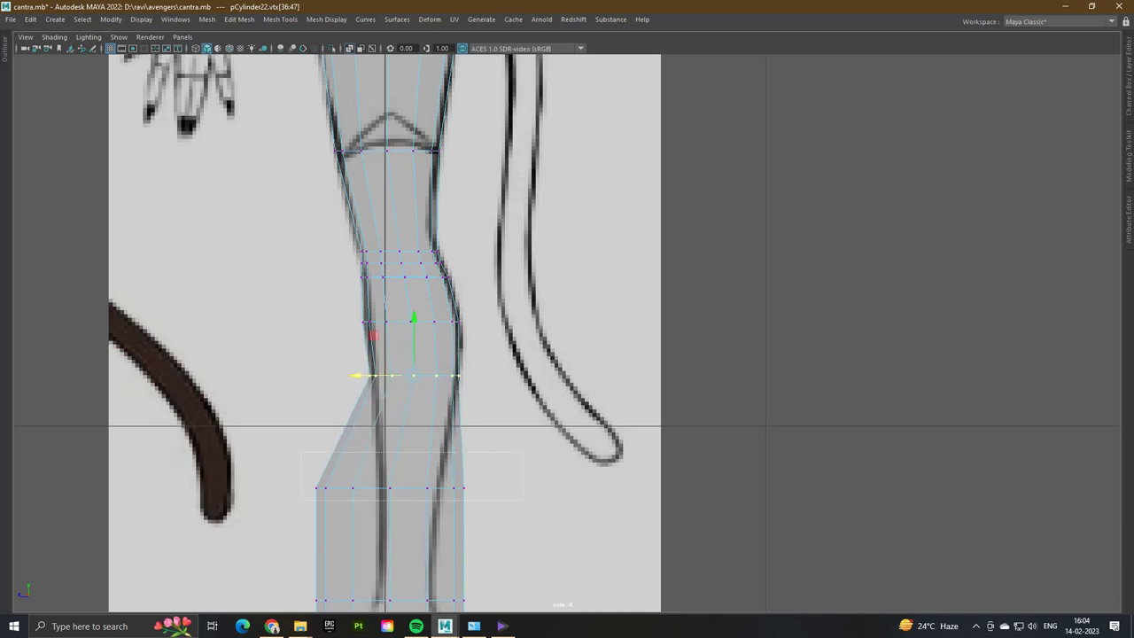
- Fit the leg's lower-calf, ankle and bottom vertex rows to the width and position of the drawn lower leg
{"action": "left_click_drag", "start_coordinate": [523, 501], "coordinate": [522, 501]}
{"action": "key", "text": "r"}
{"action": "left_click_drag", "start_coordinate": [331, 487], "coordinate": [373, 487]}
{"action": "middle_click_drag", "start_coordinate": [374, 487], "coordinate": [411, 268], "text": "alt"}
{"action": "mouse_move", "coordinate": [531, 394]}
{"action": "left_mouse_down"}
{"action": "mouse_move", "coordinate": [341, 370]}
{"action": "mouse_move", "coordinate": [406, 382]}
{"action": "mouse_move", "coordinate": [390, 382]}
{"action": "left_mouse_up"}
{"action": "left_click_drag", "start_coordinate": [636, 510], "coordinate": [324, 437]}
{"action": "left_click_drag", "start_coordinate": [425, 494], "coordinate": [387, 473]}
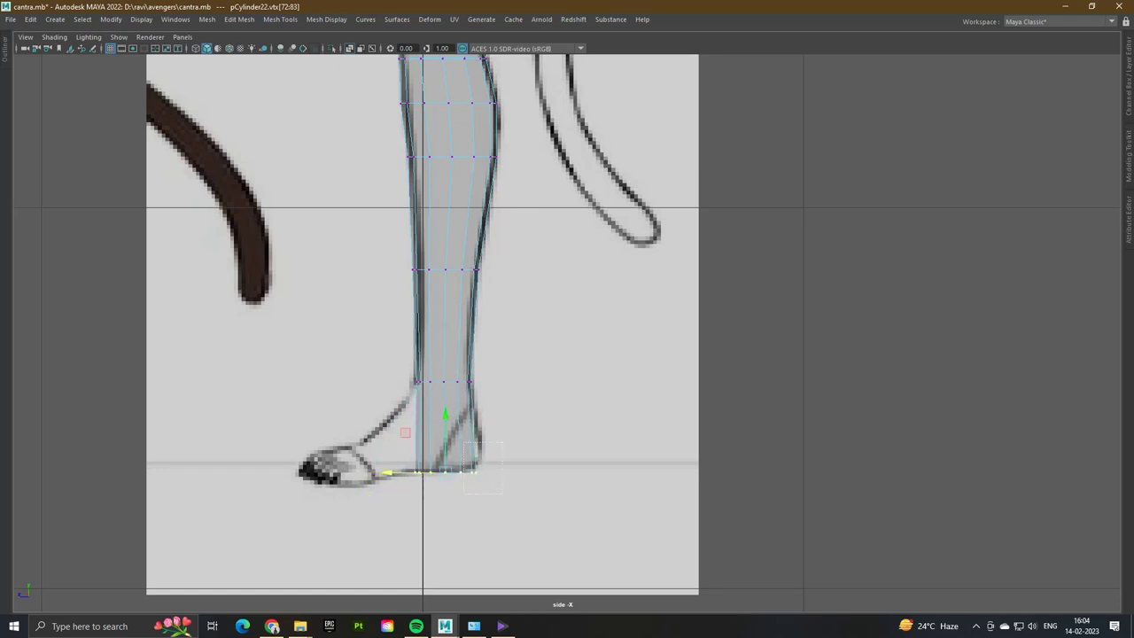
- Raise the back vertices of the leg's bottom row slightly to meet the drawn heel, and select the bottom vertices
{"action": "left_click_drag", "start_coordinate": [502, 492], "coordinate": [502, 492]}
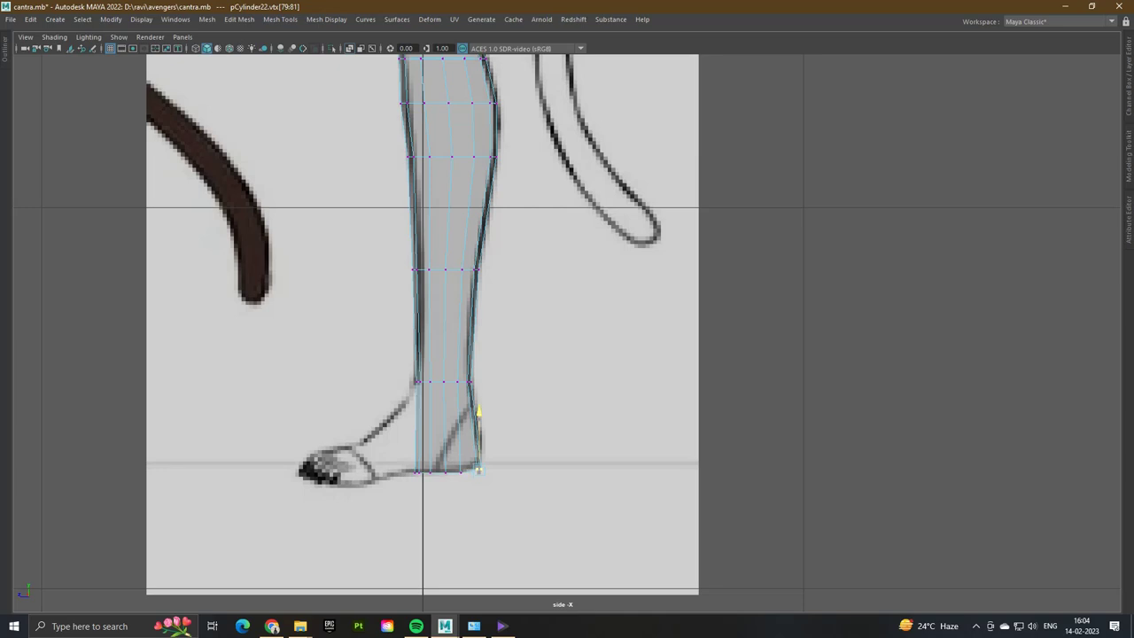
{"action": "left_click_drag", "start_coordinate": [478, 412], "coordinate": [479, 407]}
{"action": "left_click_drag", "start_coordinate": [496, 483], "coordinate": [408, 459]}
- Widen the torso cylinder's lower hip vertex row and shift the row above it to match the drawn side-view hips
{"action": "middle_click_drag", "start_coordinate": [438, 412], "coordinate": [454, 611], "text": "alt"}
{"action": "middle_click_drag", "start_coordinate": [443, 221], "coordinate": [474, 567], "text": "alt"}
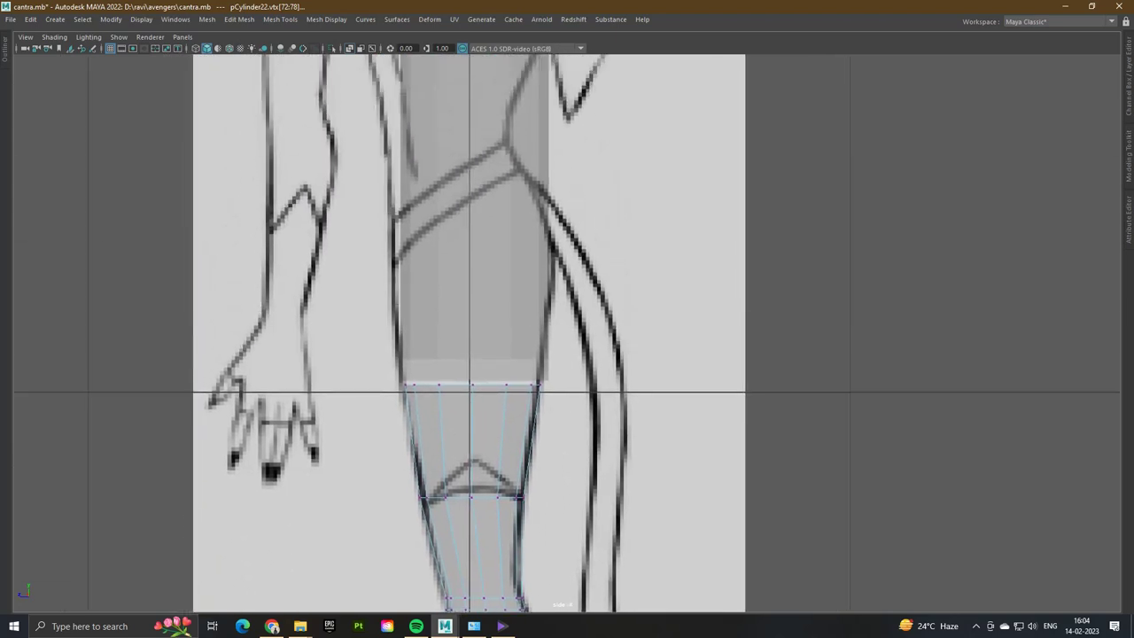
{"action": "left_click", "coordinate": [474, 266]}
{"action": "key", "text": "F9"}
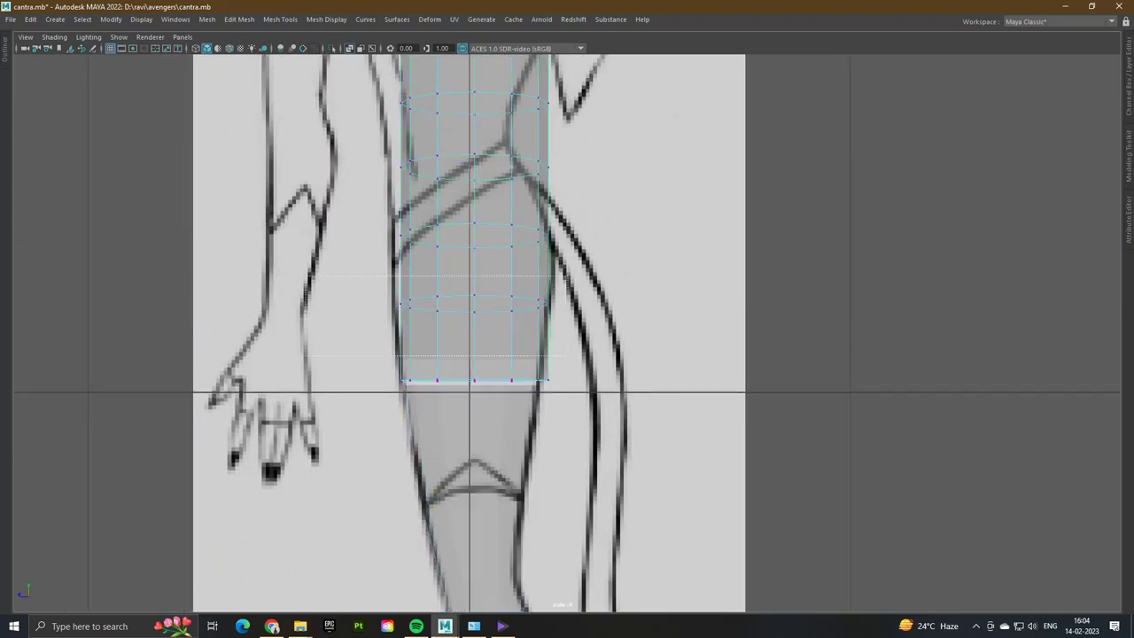
{"action": "left_click_drag", "start_coordinate": [397, 295], "coordinate": [555, 312]}
{"action": "key", "text": "r"}
{"action": "left_click_drag", "start_coordinate": [422, 304], "coordinate": [411, 304]}
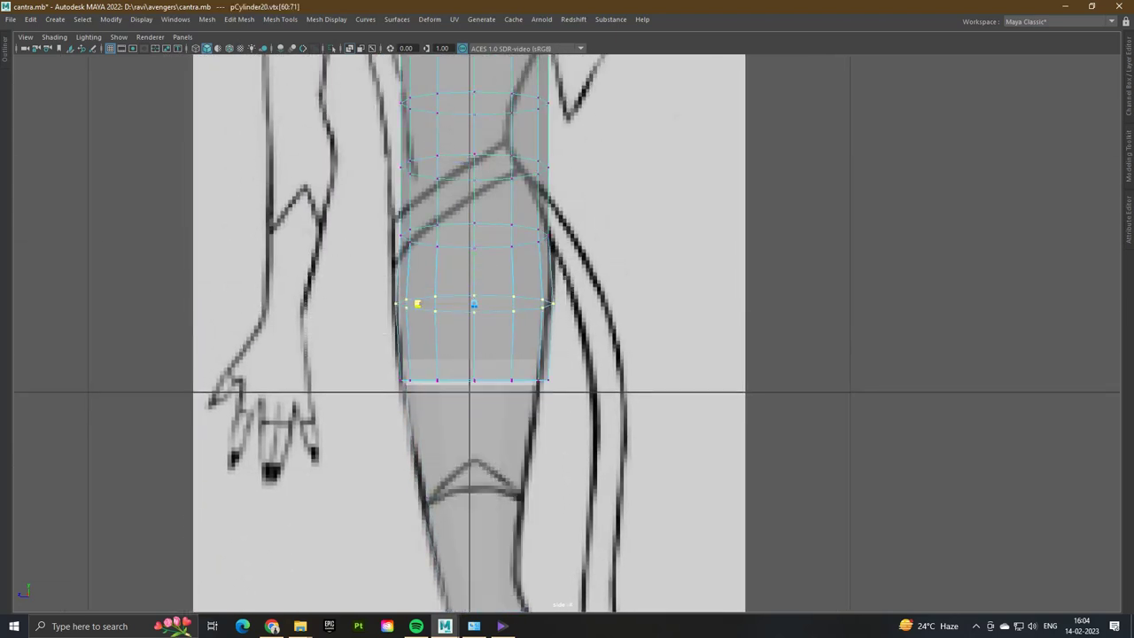
{"action": "middle_click_drag", "start_coordinate": [412, 304], "coordinate": [405, 424], "text": "alt"}
{"action": "left_click_drag", "start_coordinate": [382, 341], "coordinate": [559, 368]}
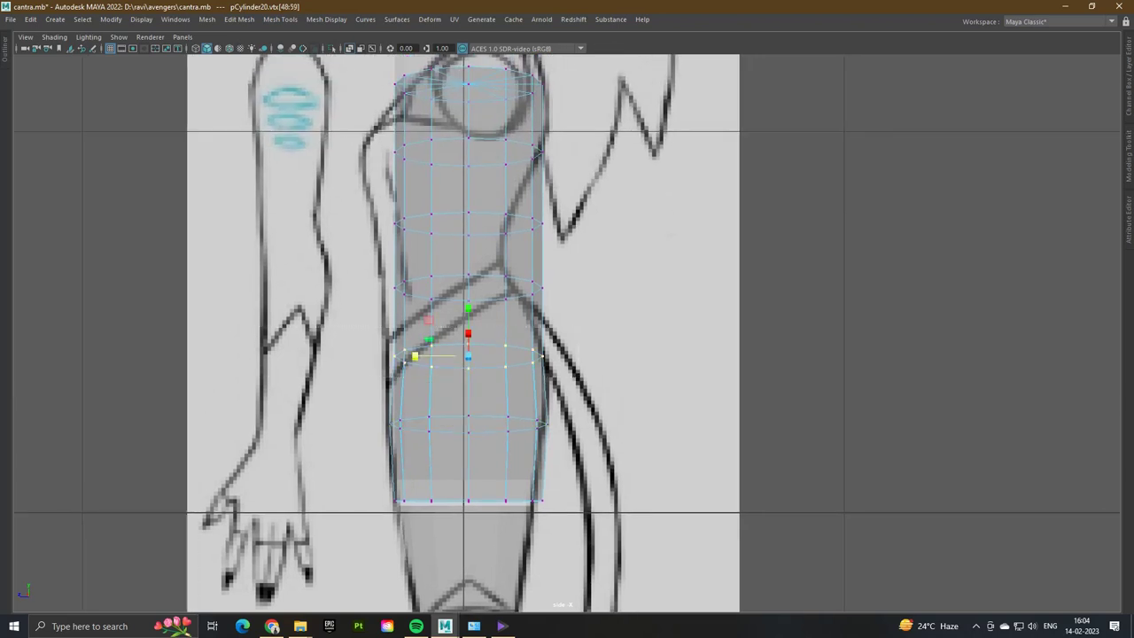
{"action": "key", "text": "w"}
{"action": "left_click_drag", "start_coordinate": [409, 355], "coordinate": [405, 356]}
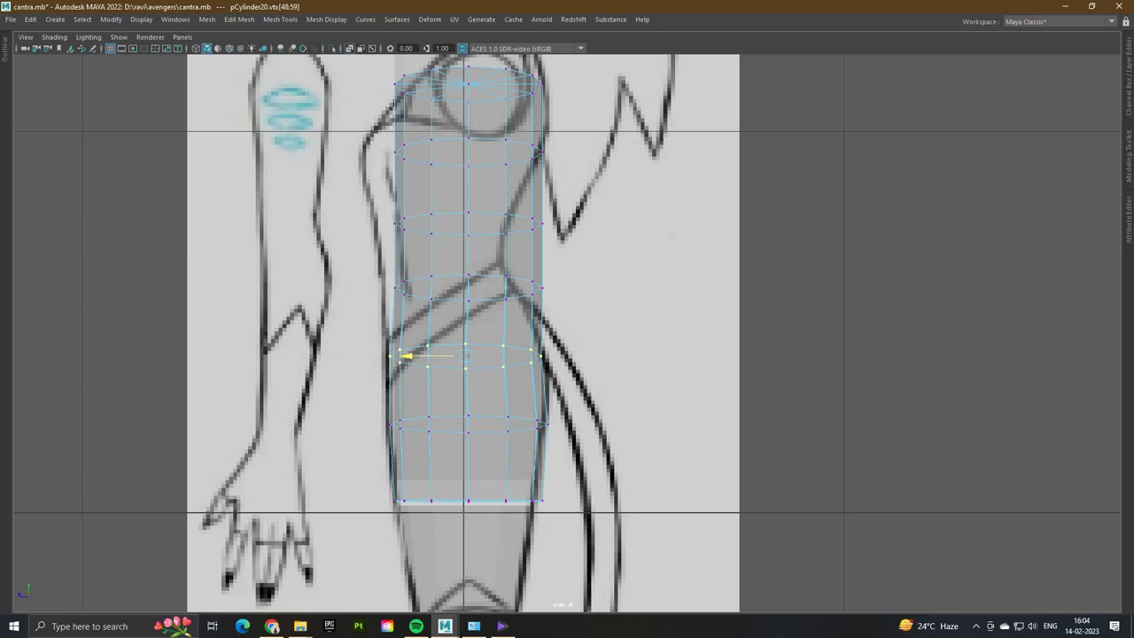
- Scale and shift the torso's waist vertex row and the row above it to follow the drawn belly and back
{"action": "left_click_drag", "start_coordinate": [385, 271], "coordinate": [554, 303]}
{"action": "left_click_drag", "start_coordinate": [415, 288], "coordinate": [391, 288]}
{"action": "key", "text": "r"}
{"action": "middle_click_drag", "start_coordinate": [391, 288], "coordinate": [373, 400], "text": "alt"}
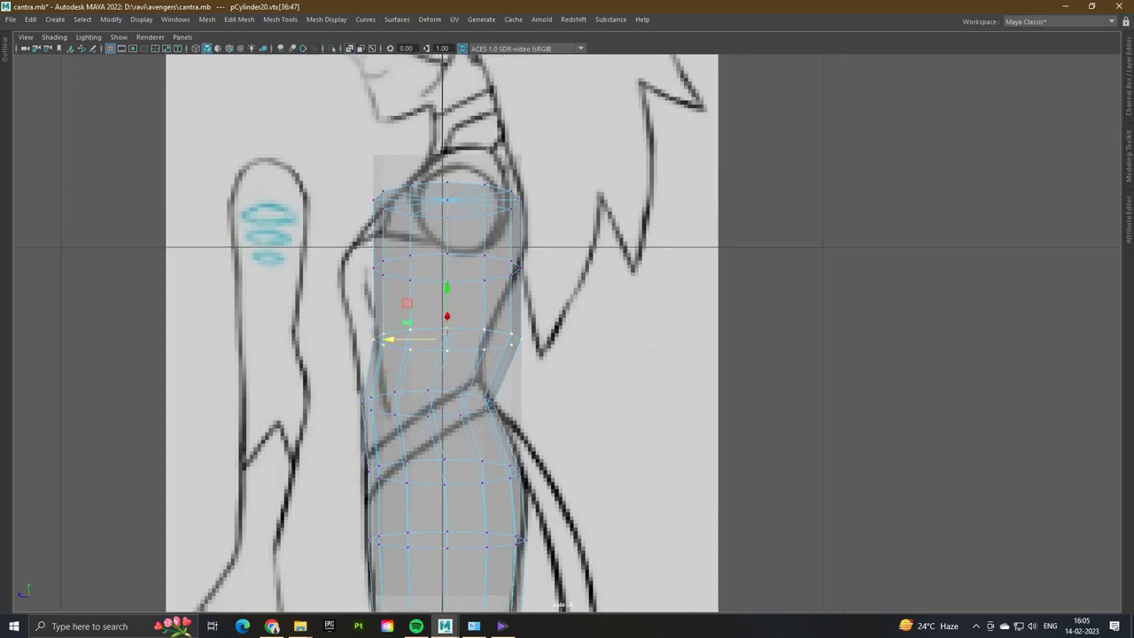
{"action": "key", "text": "Up"}
{"action": "left_click_drag", "start_coordinate": [393, 339], "coordinate": [366, 339]}
{"action": "middle_click_drag", "start_coordinate": [366, 339], "coordinate": [341, 424], "text": "alt"}
- Scale the torso's chest vertex row and shift it forward to meet the drawn chest and back outline
{"action": "left_click_drag", "start_coordinate": [319, 342], "coordinate": [509, 365]}
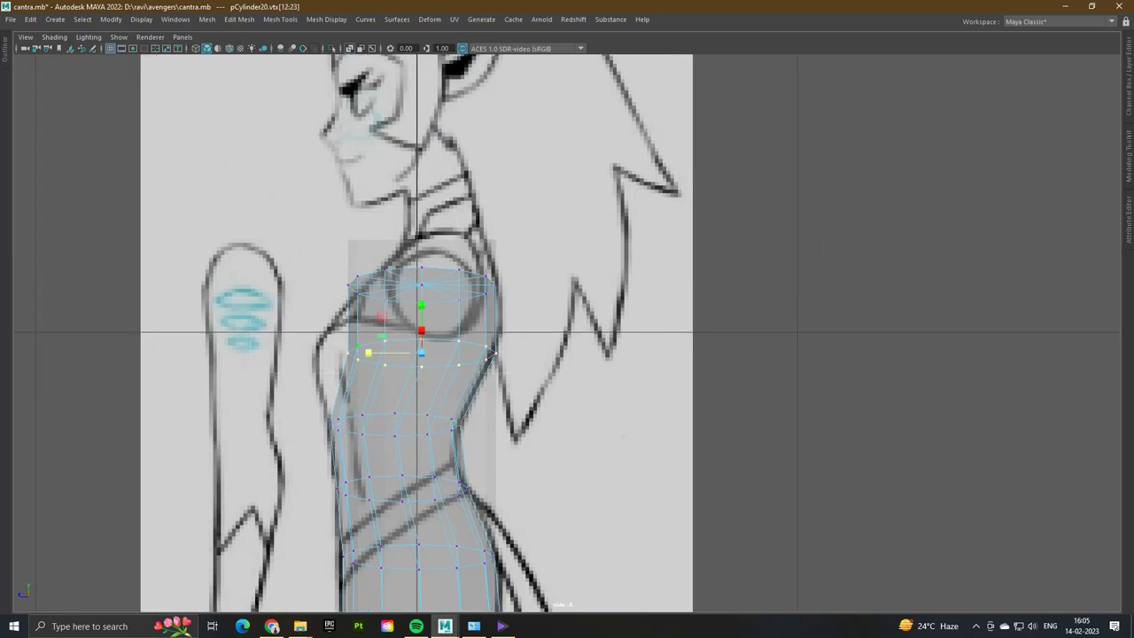
{"action": "left_click_drag", "start_coordinate": [367, 352], "coordinate": [349, 353]}
{"action": "key", "text": "ctrl+z"}
{"action": "key", "text": "shift+z"}
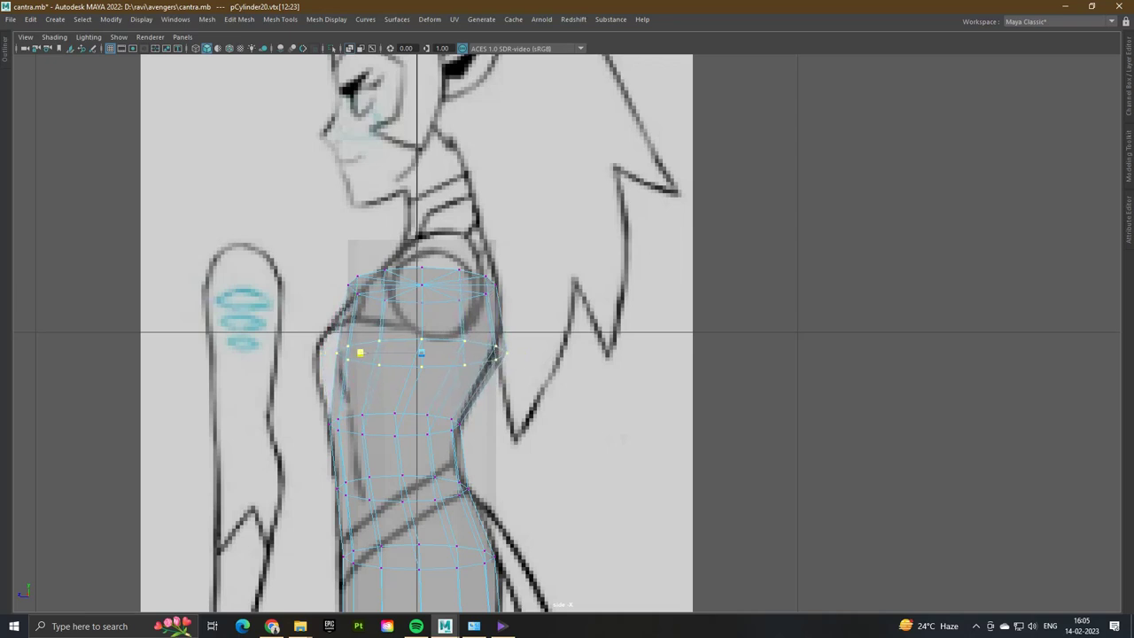
{"action": "key", "text": "w"}
{"action": "key", "text": "ctrl+z"}
{"action": "key", "text": "shift+z"}
{"action": "key", "text": "r"}
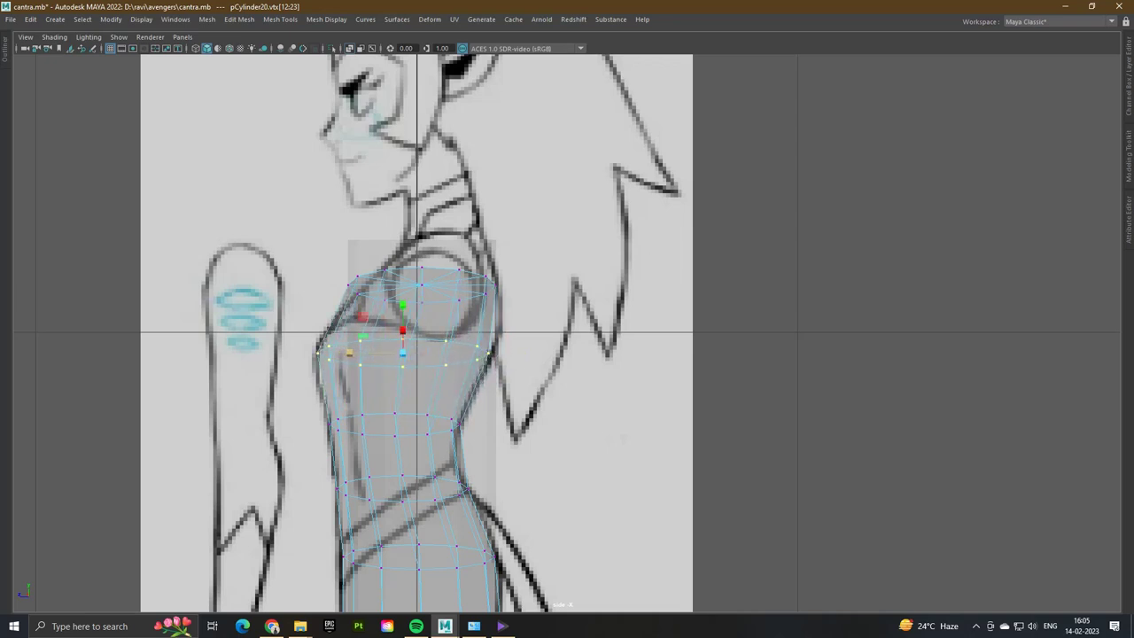
{"action": "right_click", "coordinate": [433, 263]}
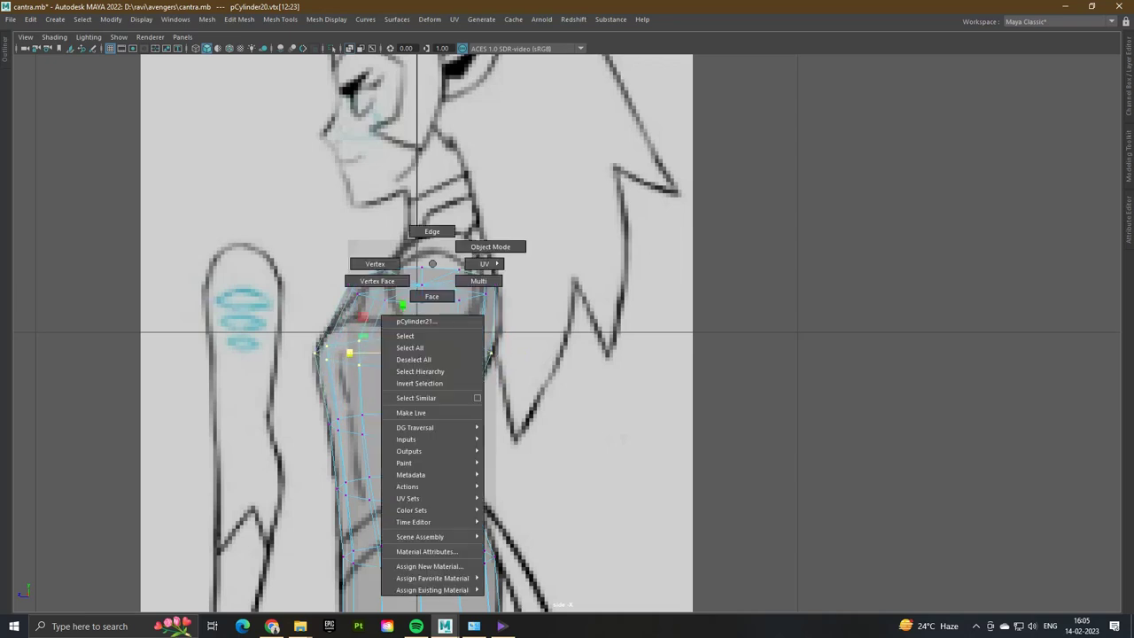
{"action": "left_click_drag", "start_coordinate": [355, 254], "coordinate": [531, 311]}
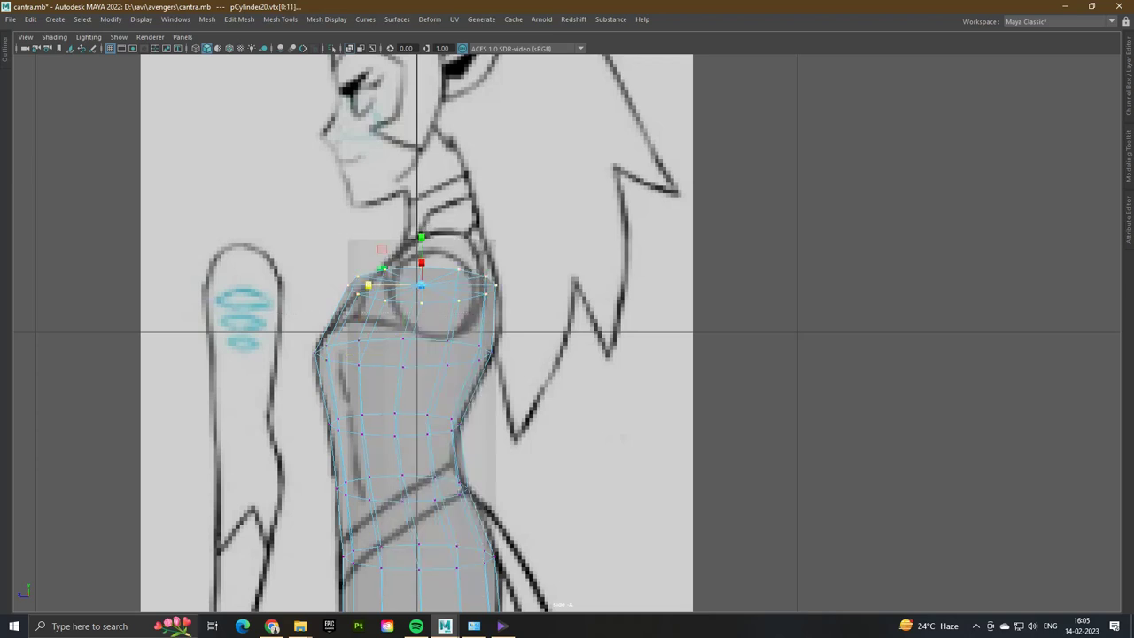
{"action": "right_click_drag", "start_coordinate": [400, 268], "coordinate": [400, 304]}
{"action": "left_click_drag", "start_coordinate": [354, 254], "coordinate": [531, 312]}
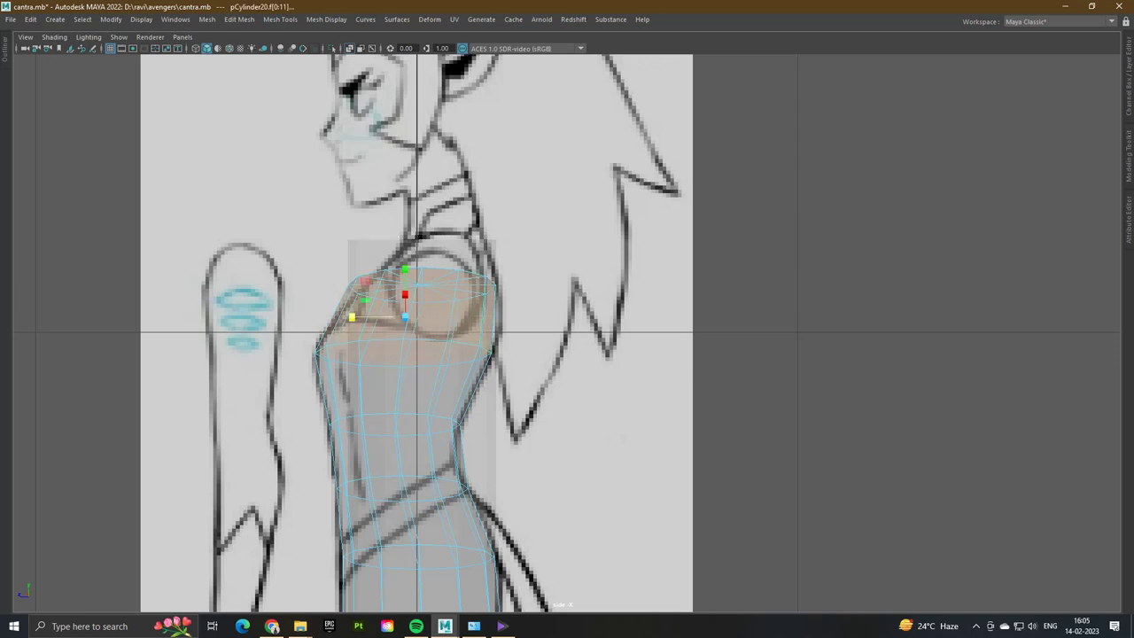
{"action": "left_click_drag", "start_coordinate": [693, 316], "coordinate": [722, 454]}
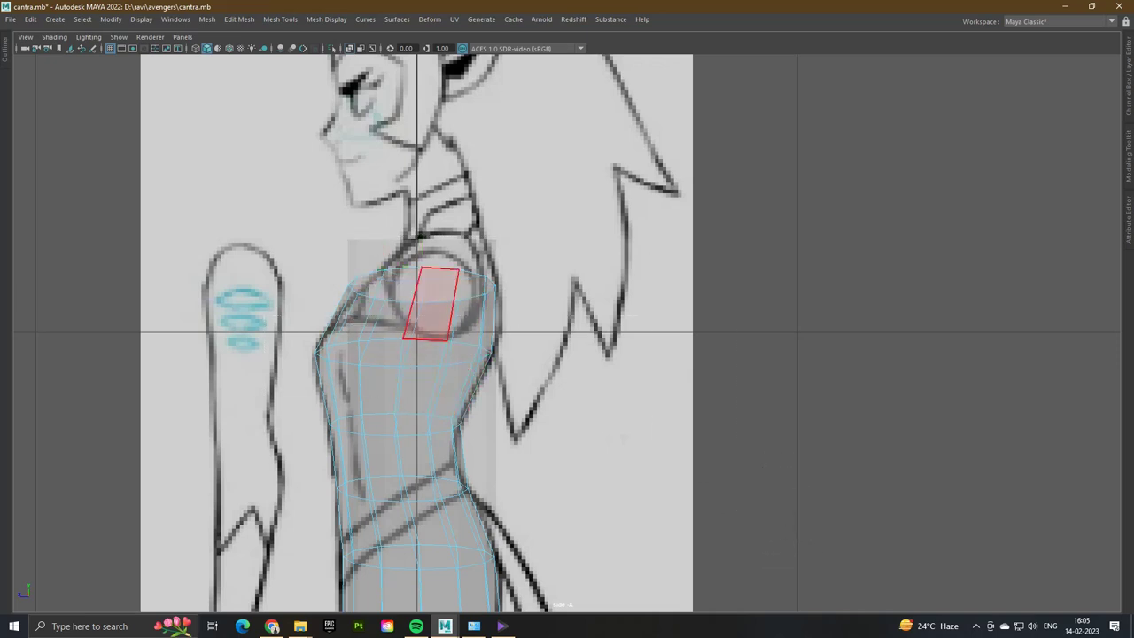
- Try to delete the bottom ring of faces on the cylinder fitted in the side view, and undo the deletion
{"action": "right_click_drag", "start_coordinate": [430, 303], "coordinate": [385, 301]}
{"action": "scroll", "coordinate": [567, 333], "scroll_direction": "down", "scroll_amount": 6}
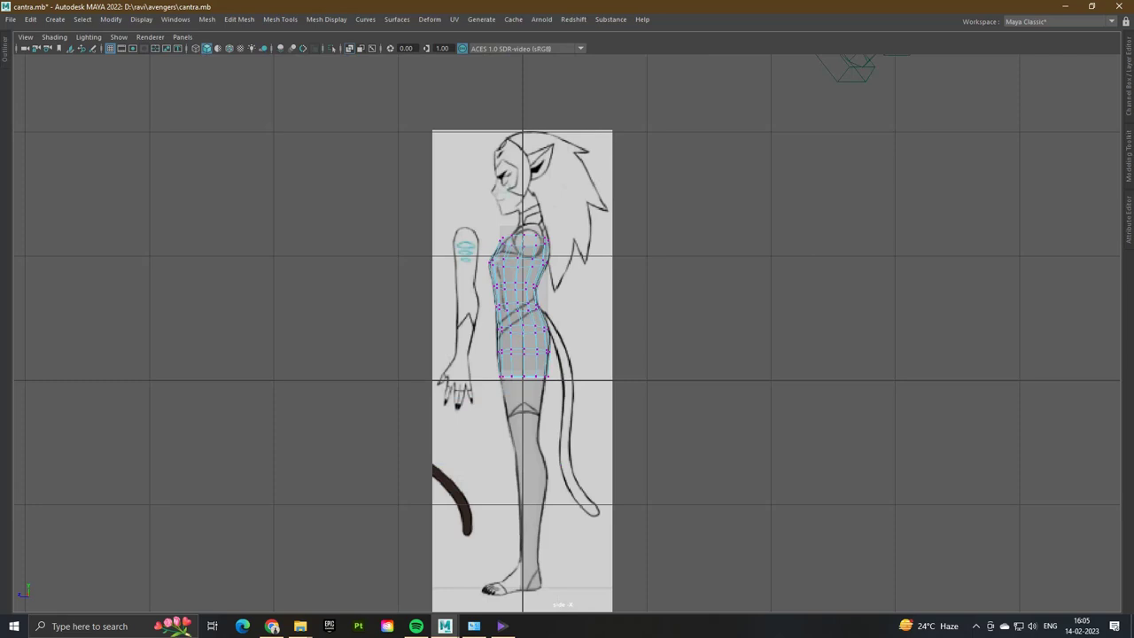
{"action": "left_click_drag", "start_coordinate": [483, 365], "coordinate": [564, 386]}
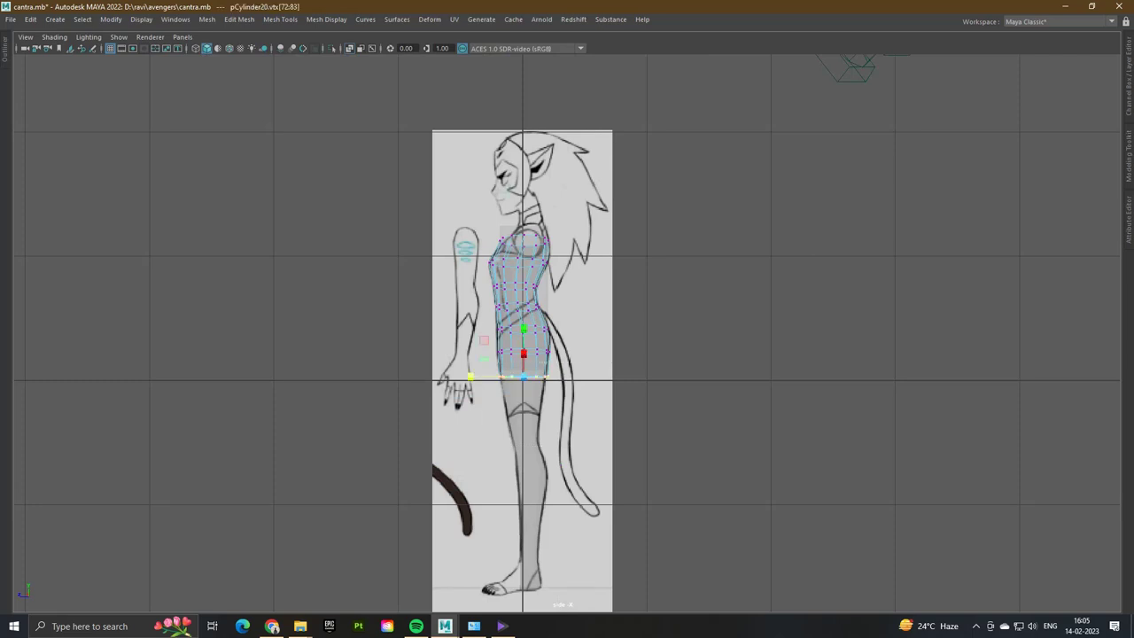
{"action": "key", "text": "f"}
{"action": "right_click_drag", "start_coordinate": [552, 243], "coordinate": [552, 282], "text": "ctrl"}
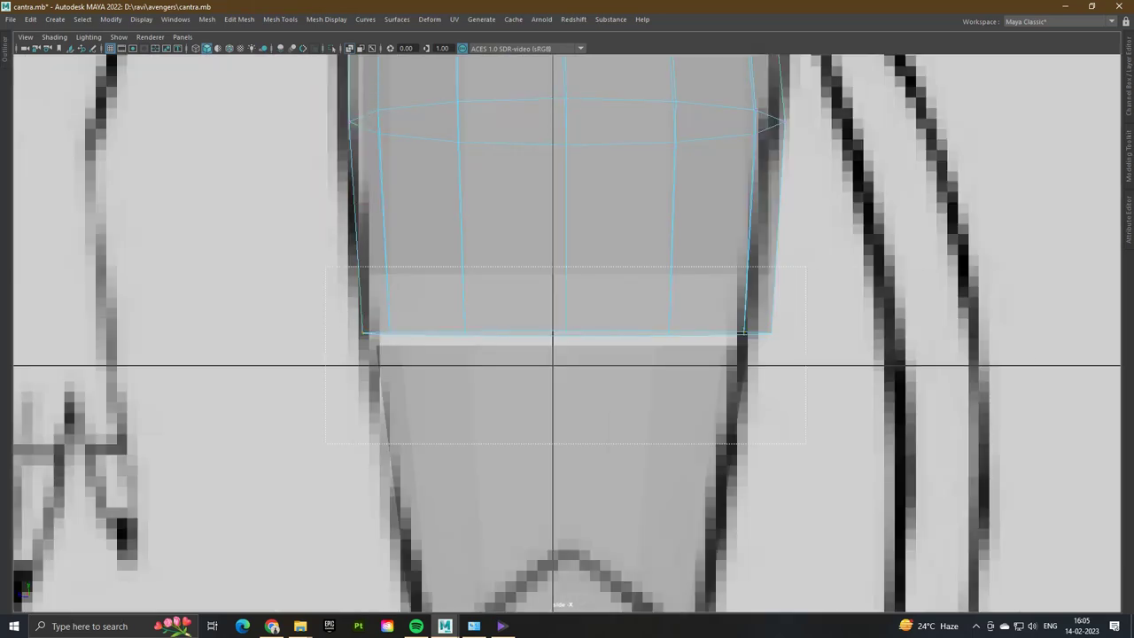
{"action": "key", "text": "Delete"}
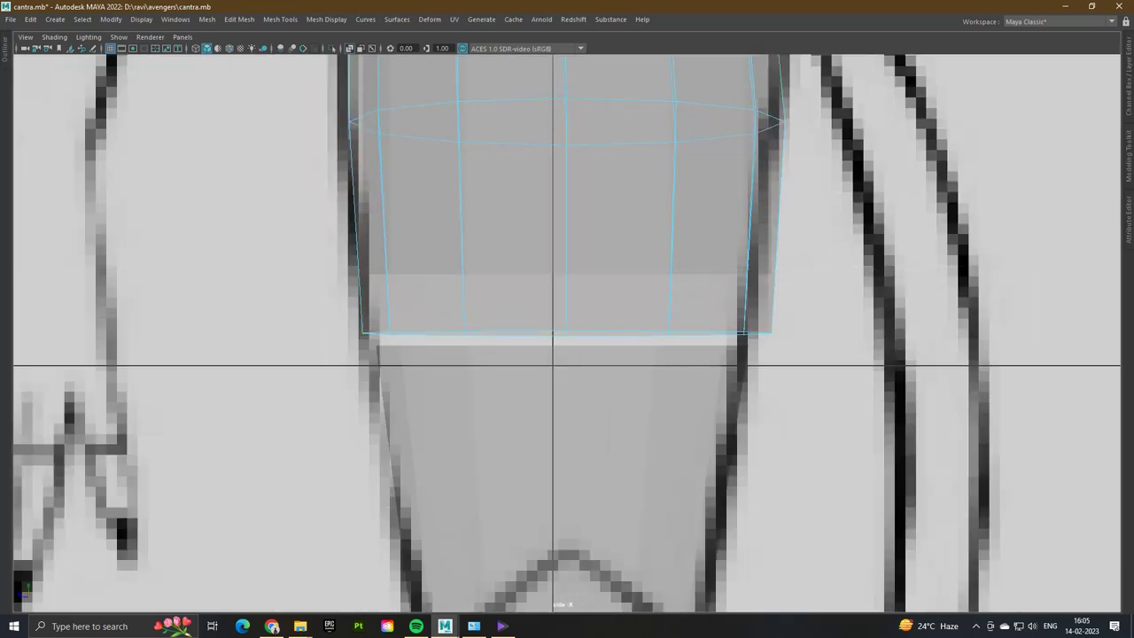
{"action": "key", "text": "ctrl+z"}
{"action": "key", "text": "f"}
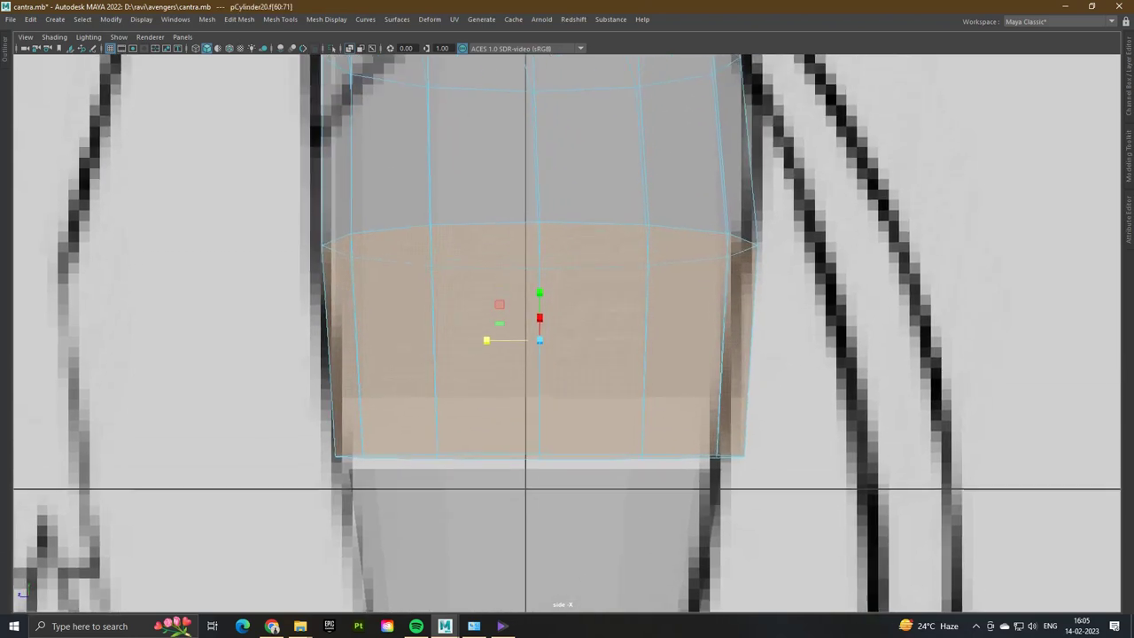
- Retry removing the cylinder's bottom ring of faces, and select a single face in that ring
{"action": "key", "text": "super"}
{"action": "key", "text": "Escape"}
{"action": "key", "text": "Delete"}
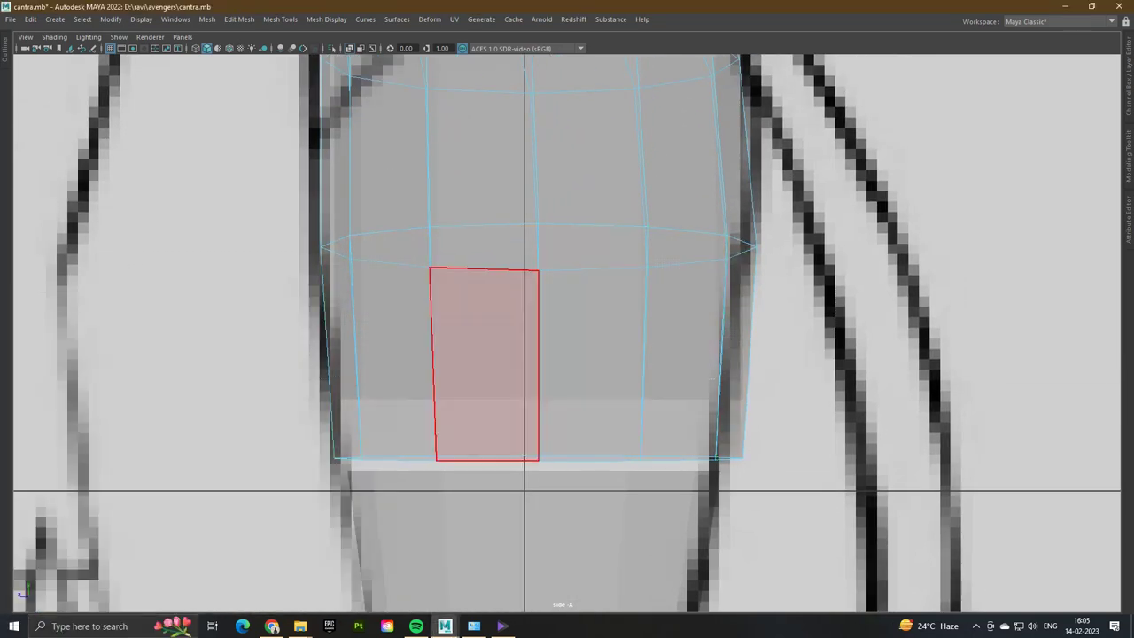
{"action": "mouse_move", "coordinate": [429, 456]}
{"action": "left_mouse_down"}
{"action": "mouse_move", "coordinate": [646, 455]}
{"action": "mouse_move", "coordinate": [430, 456]}
{"action": "left_mouse_up"}
{"action": "right_click", "coordinate": [199, 313]}
{"action": "left_click", "coordinate": [485, 354]}
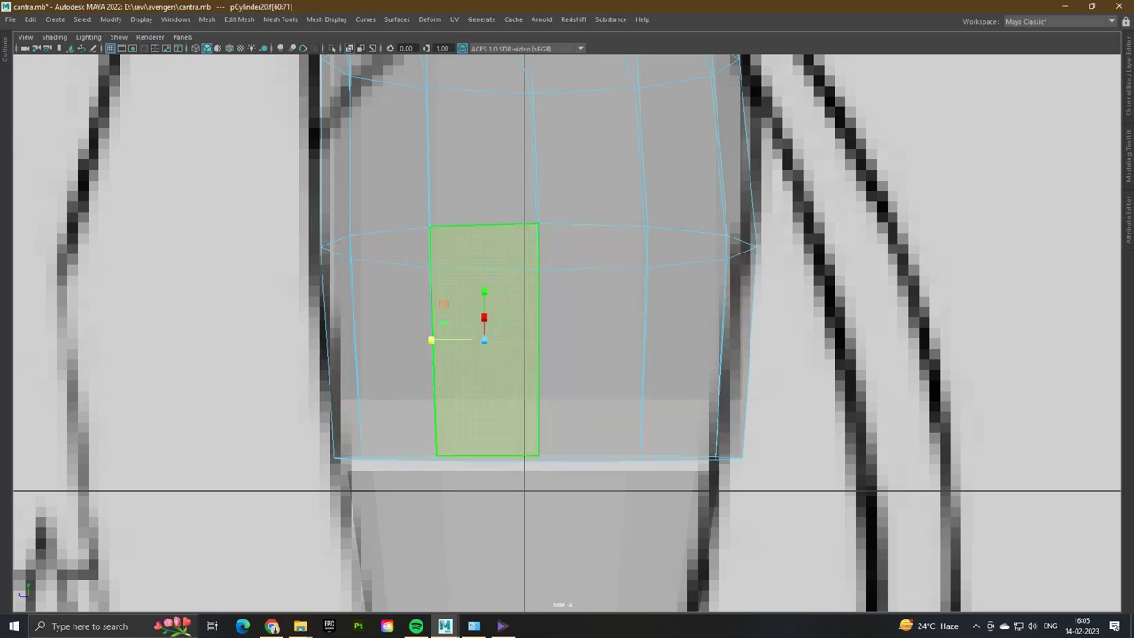
- Select the edge loop at the cylinder's upper end and check the selected object in the front view
{"action": "scroll", "coordinate": [485, 354], "scroll_direction": "down", "scroll_amount": 10}
{"action": "scroll", "coordinate": [564, 335], "scroll_direction": "up", "scroll_amount": 5}
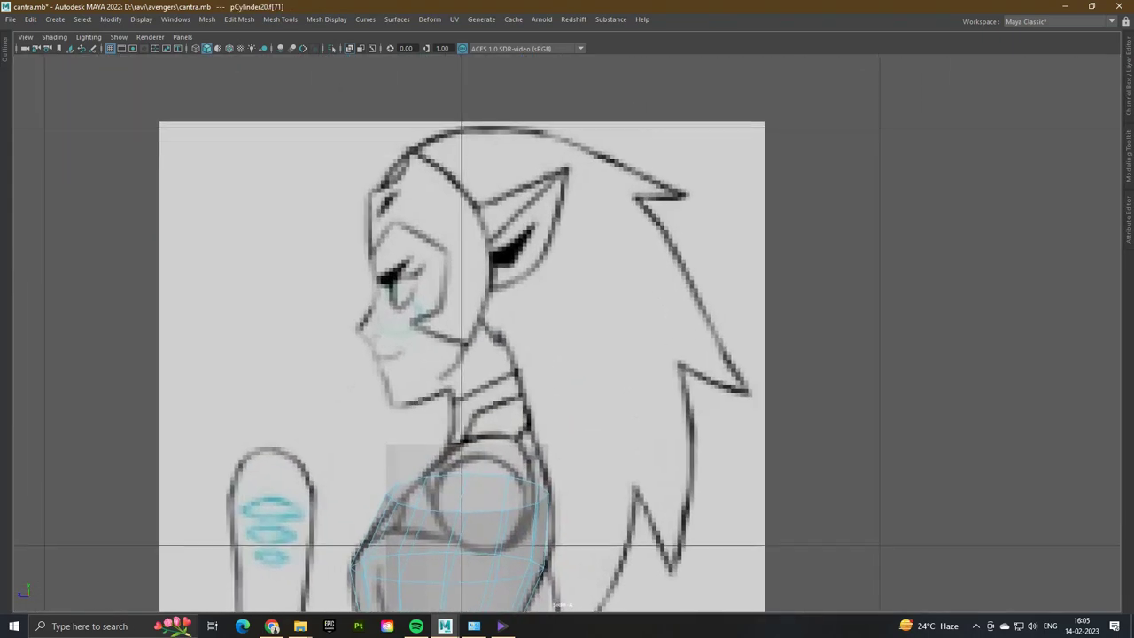
{"action": "middle_click_drag", "start_coordinate": [431, 527], "coordinate": [425, 386], "text": "alt"}
{"action": "right_click_drag", "start_coordinate": [450, 306], "coordinate": [450, 266]}
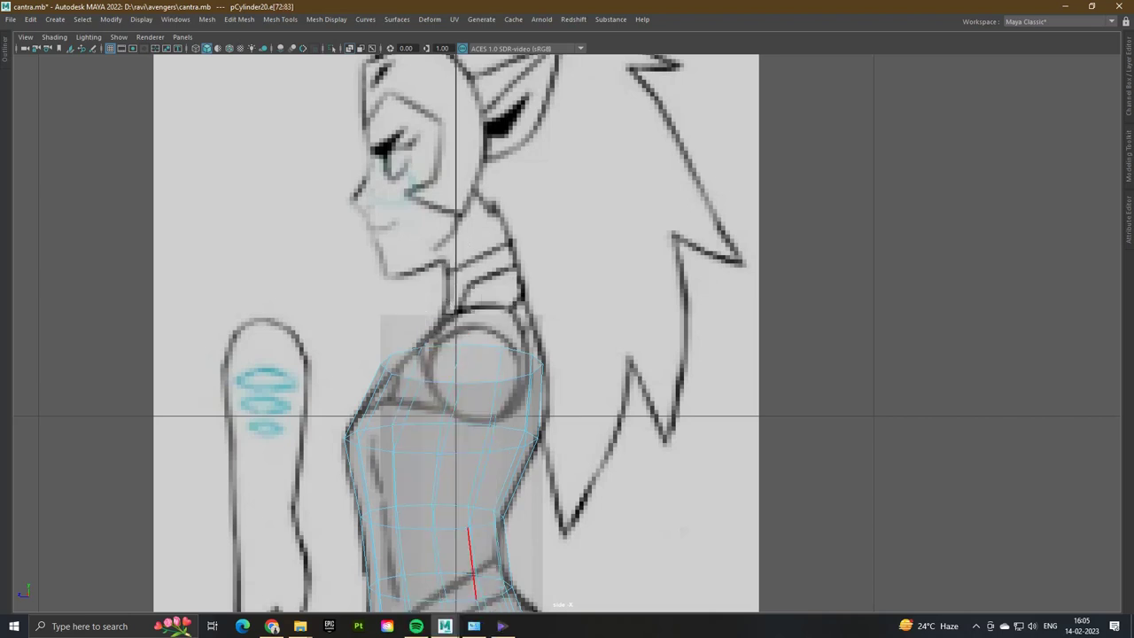
{"action": "double_click", "coordinate": [443, 345]}
{"action": "left_click_drag", "start_coordinate": [407, 364], "coordinate": [410, 364]}
{"action": "key", "text": "space"}
{"action": "key", "text": "space"}
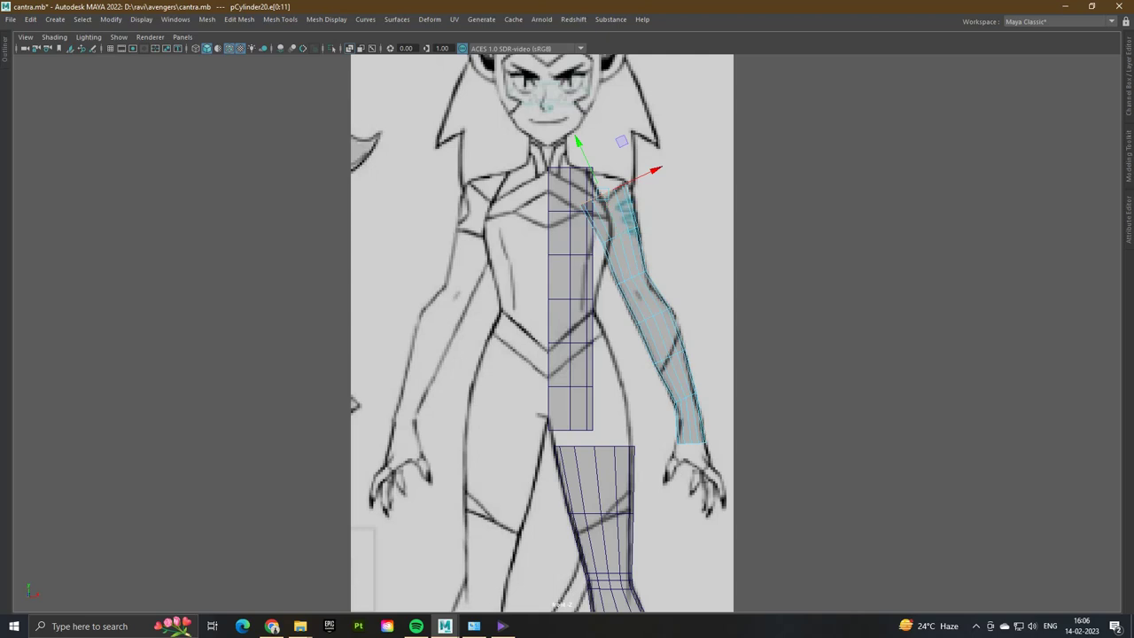
- Try to delete faces at the upper end of the halved torso in the front view
{"action": "left_click", "coordinate": [696, 423]}
{"action": "mouse_move", "coordinate": [561, 192]}
{"action": "right_mouse_down"}
{"action": "mouse_move", "coordinate": [562, 223]}
{"action": "mouse_move", "coordinate": [560, 202]}
{"action": "right_mouse_up"}
{"action": "left_click", "coordinate": [560, 200]}
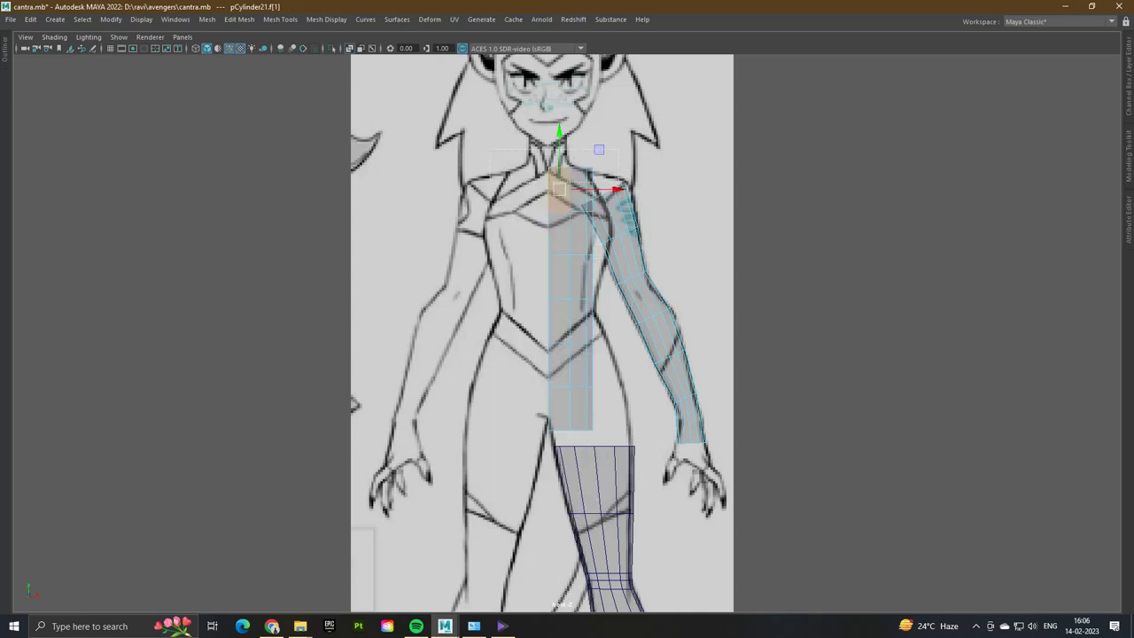
{"action": "key", "text": "Delete"}
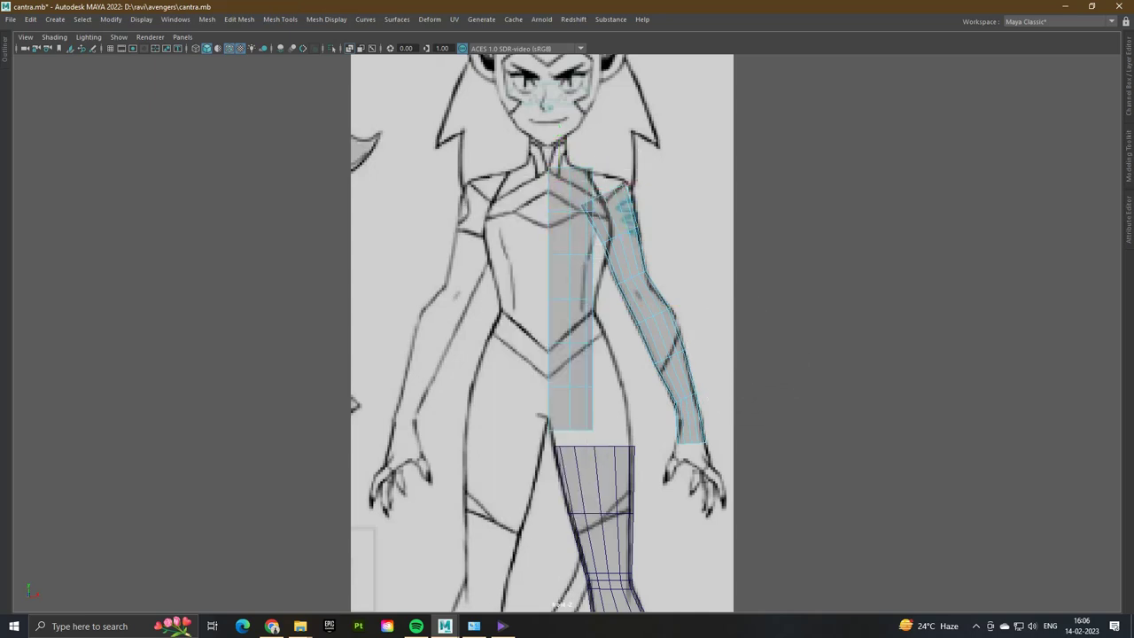
- Put the arm cylinder on a new display layer, hide that layer and name it hand
{"action": "left_click", "coordinate": [632, 257]}
{"action": "key", "text": "ctrl+a"}
{"action": "left_click", "coordinate": [1113, 476]}
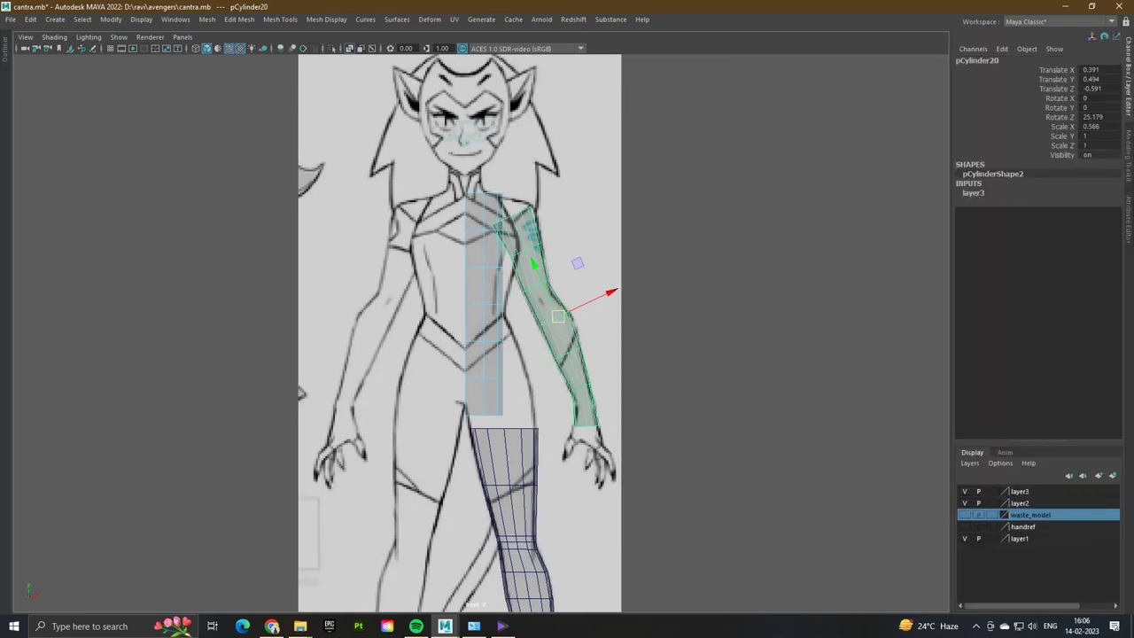
{"action": "left_click", "coordinate": [965, 491]}
{"action": "double_click", "coordinate": [1019, 491]}
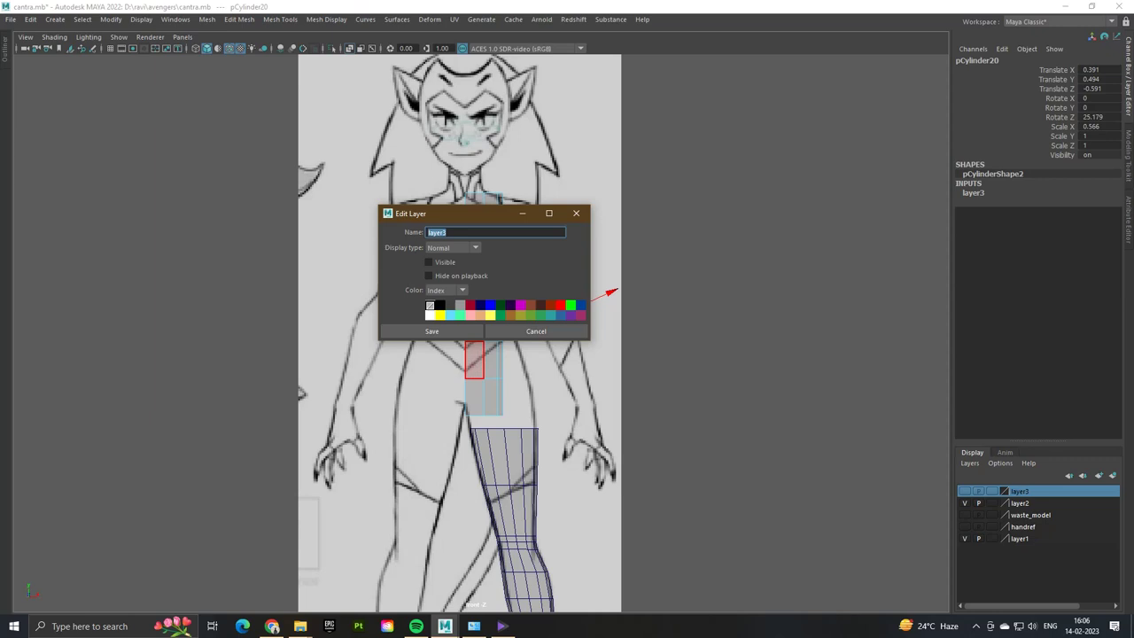
{"action": "type", "text": "hand"}
{"action": "left_click", "coordinate": [431, 330]}
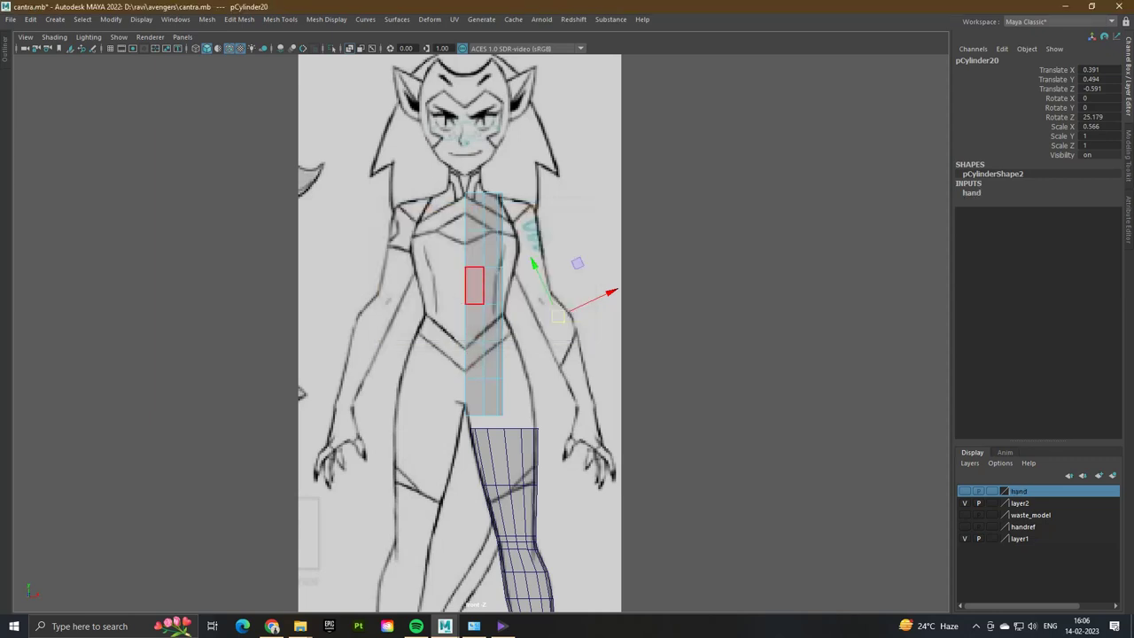
- Select the halved torso cylinder for editing in the enlarged side view
{"action": "left_click", "coordinate": [474, 285]}
{"action": "key", "text": "space"}
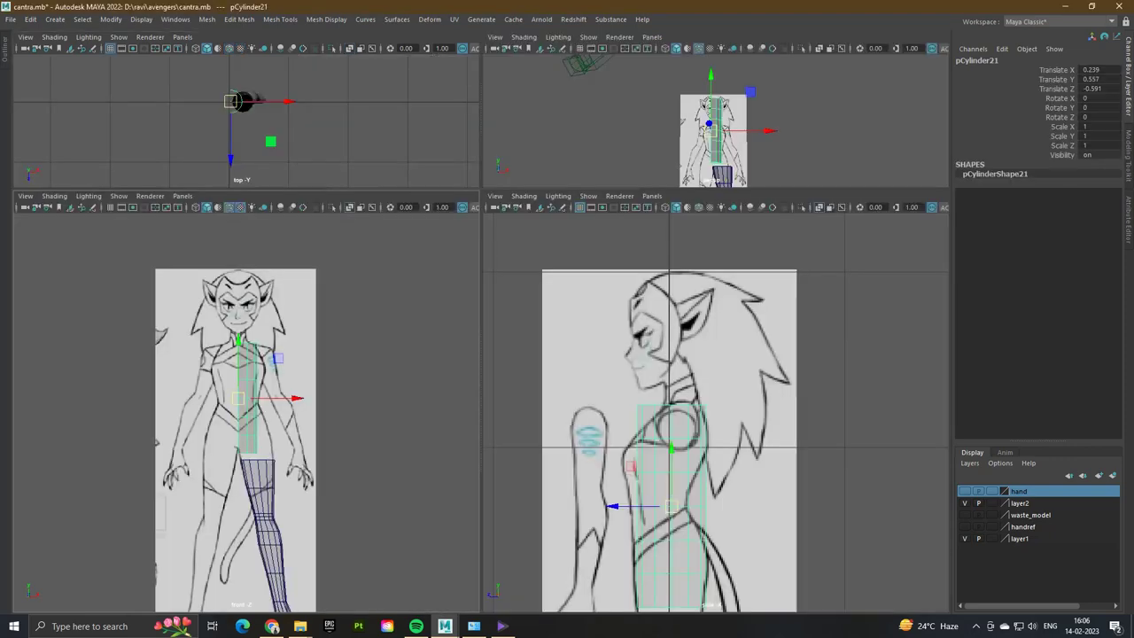
{"action": "key", "text": "space"}
{"action": "scroll", "coordinate": [481, 333], "scroll_direction": "up", "scroll_amount": 5}
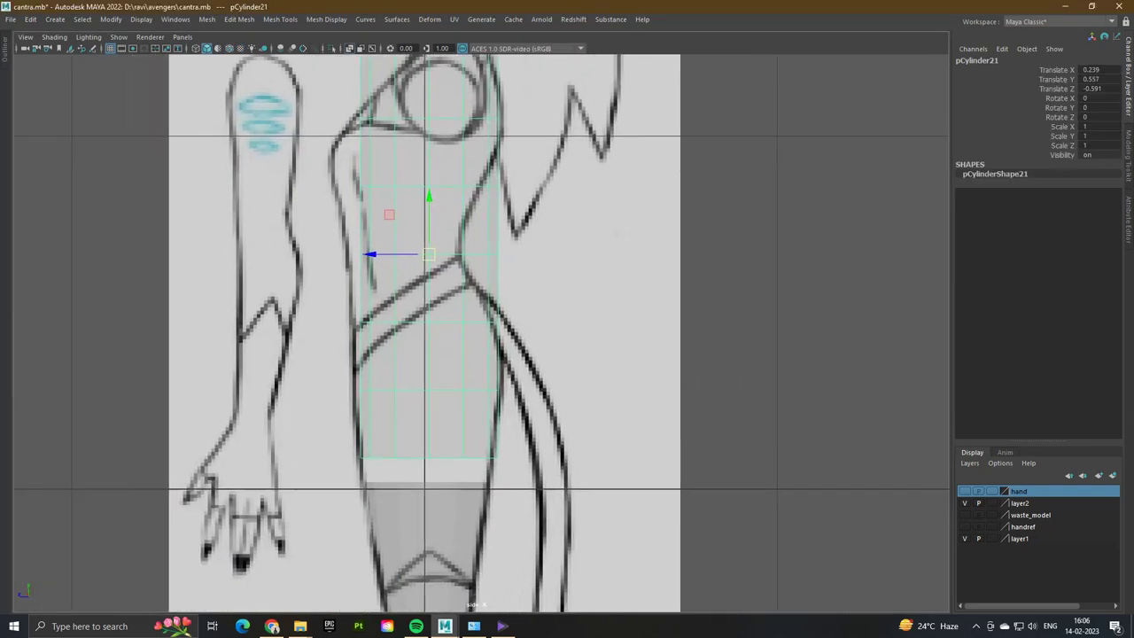
- Undo the hand layer, the face and edge edits, and all side-view vertex row changes made to the arm cylinder
{"action": "key", "text": "ctrl+z"}
{"action": "key", "text": "ctrl+z"}
{"action": "key", "text": "ctrl+z"}
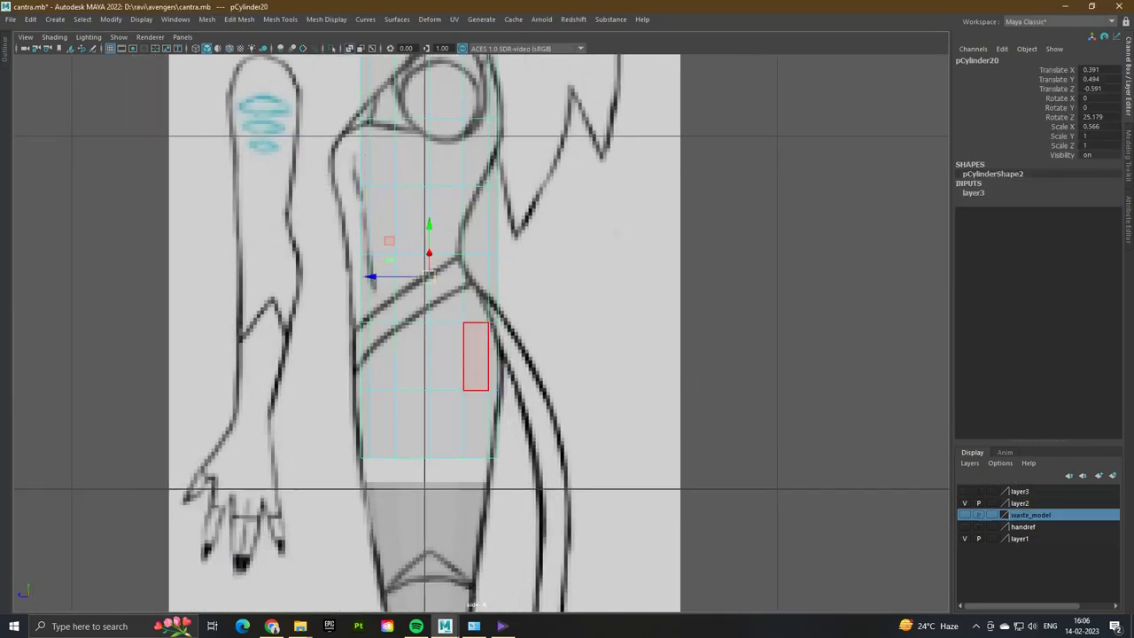
{"action": "scroll", "coordinate": [481, 333], "scroll_direction": "down", "scroll_amount": 5}
{"action": "key", "text": "ctrl+z"}
{"action": "key", "text": "ctrl+z"}
{"action": "key", "text": "ctrl+z"}
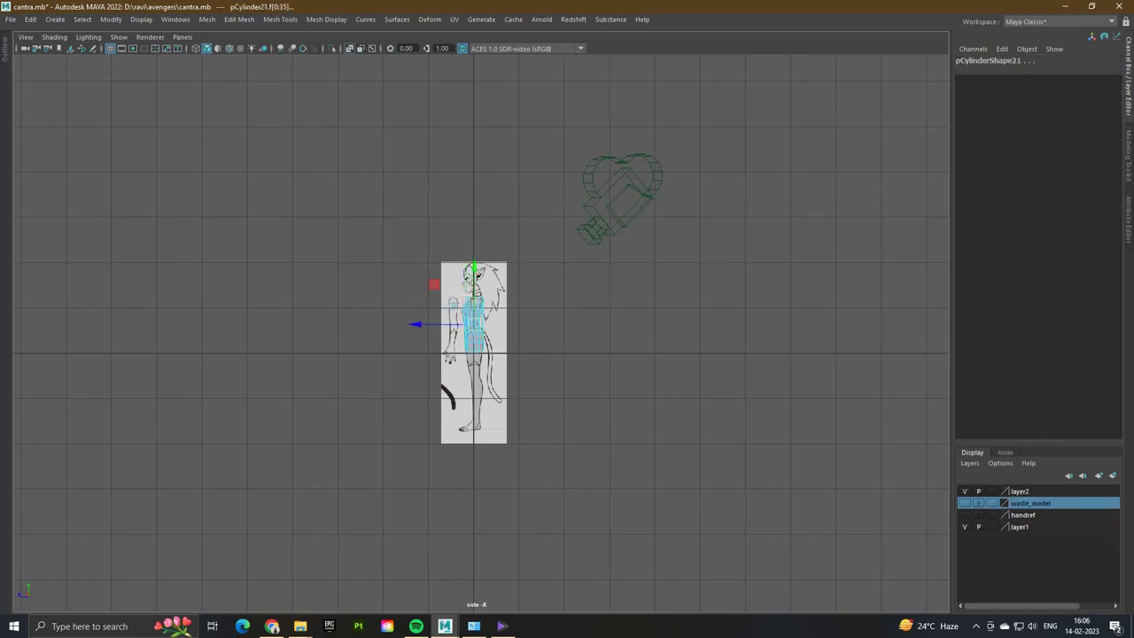
{"action": "scroll", "coordinate": [481, 333], "scroll_direction": "up", "scroll_amount": 3}
{"action": "scroll", "coordinate": [469, 363], "scroll_direction": "up", "scroll_amount": 3}
{"action": "key", "text": "ctrl+z"}
{"action": "key", "text": "ctrl+z"}
{"action": "key", "text": "ctrl+z"}
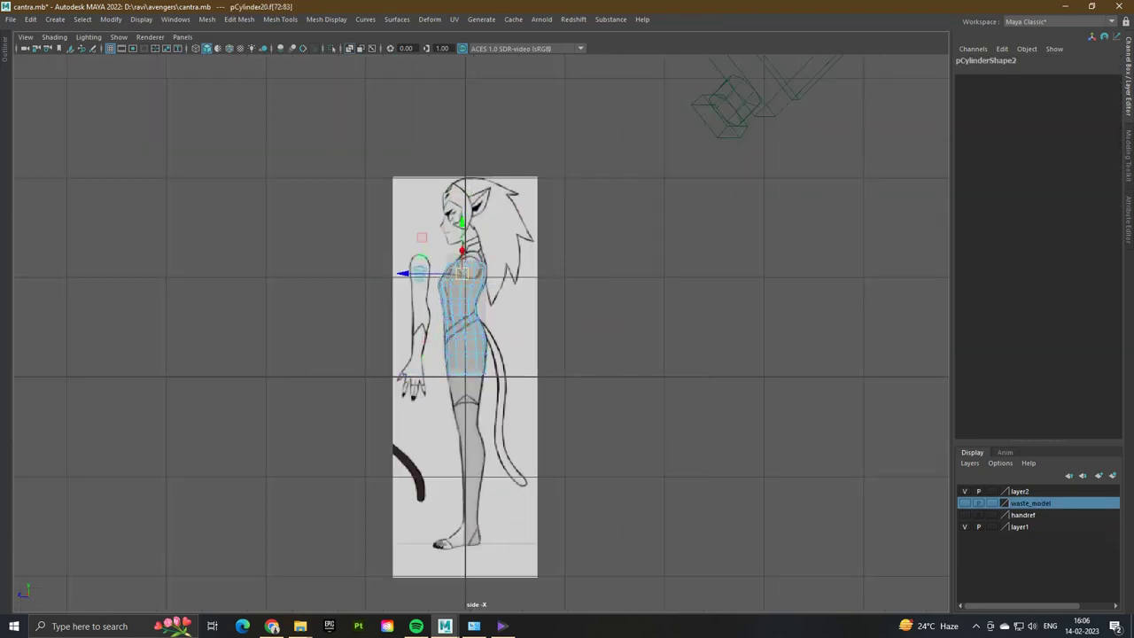
{"action": "key", "text": "ctrl+z"}
{"action": "key", "text": "ctrl+z"}
{"action": "key", "text": "ctrl+z"}
{"action": "key", "text": "ctrl+z"}
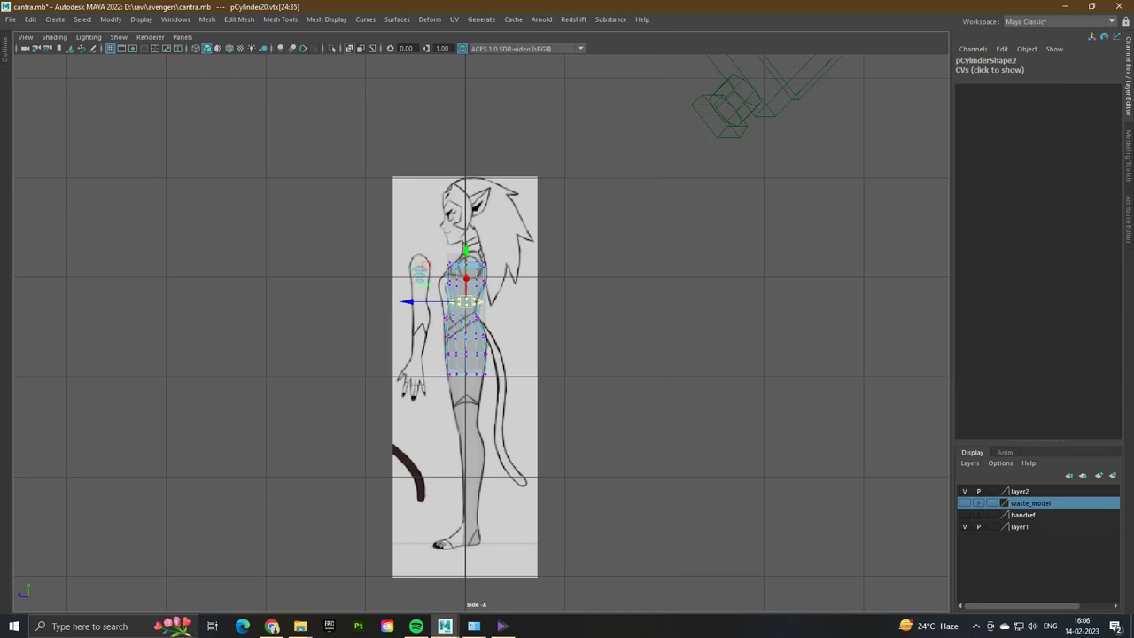
{"action": "key", "text": "ctrl+z"}
{"action": "key", "text": "ctrl+z"}
{"action": "key", "text": "ctrl+z"}
{"action": "key", "text": "ctrl+z"}
{"action": "key", "text": "ctrl+z"}
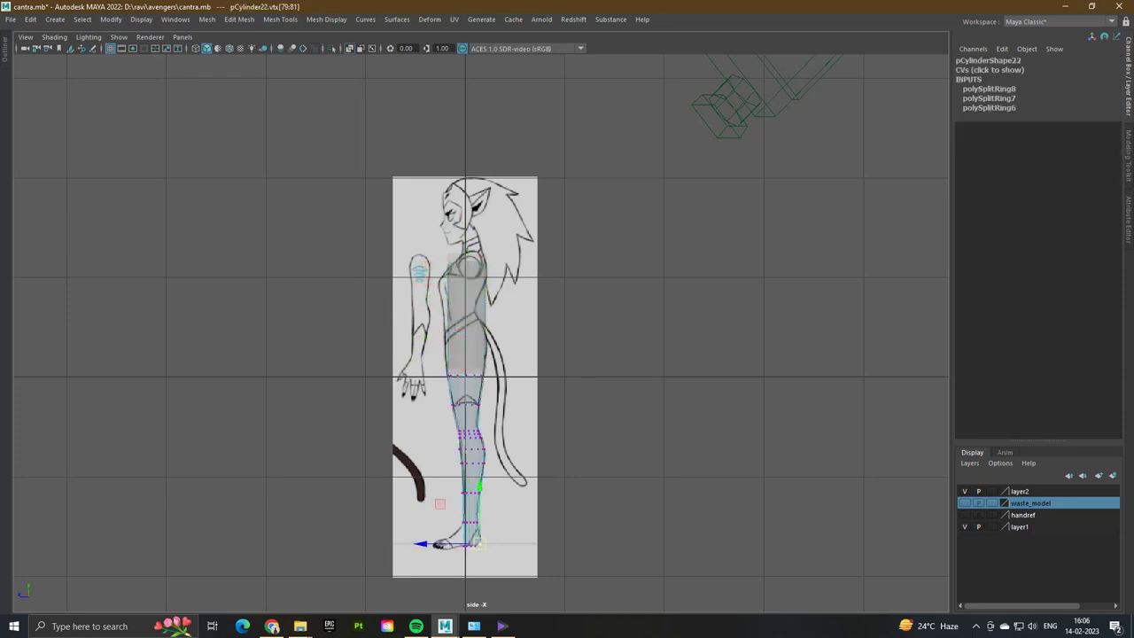
{"action": "key", "text": "space"}
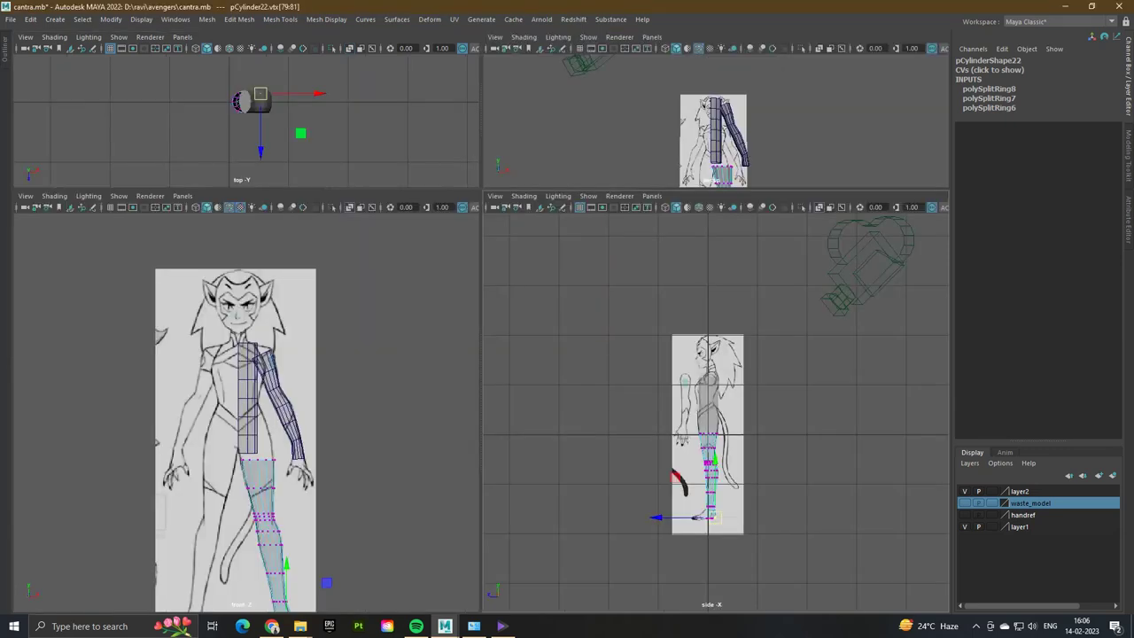
{"action": "key", "text": "ctrl+z"}
- Create a display layer from the selected arm cylinder, hide it and rename the layer to hand
{"action": "left_click", "coordinate": [1099, 475]}
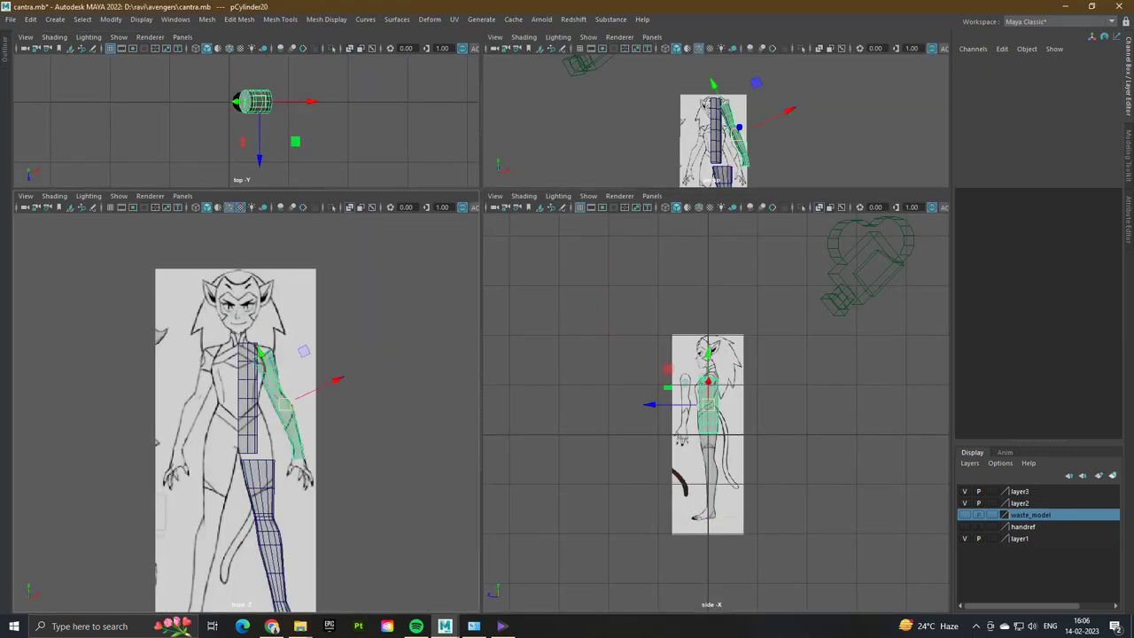
{"action": "double_click", "coordinate": [1020, 491]}
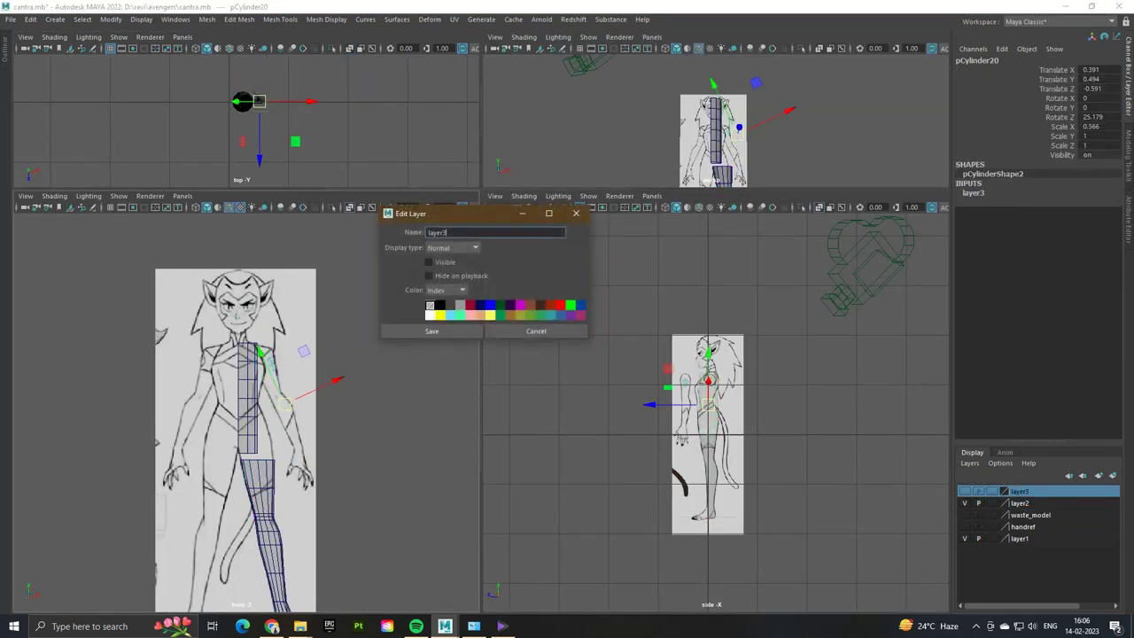
{"action": "type", "text": "hand"}
{"action": "key", "text": "Return"}
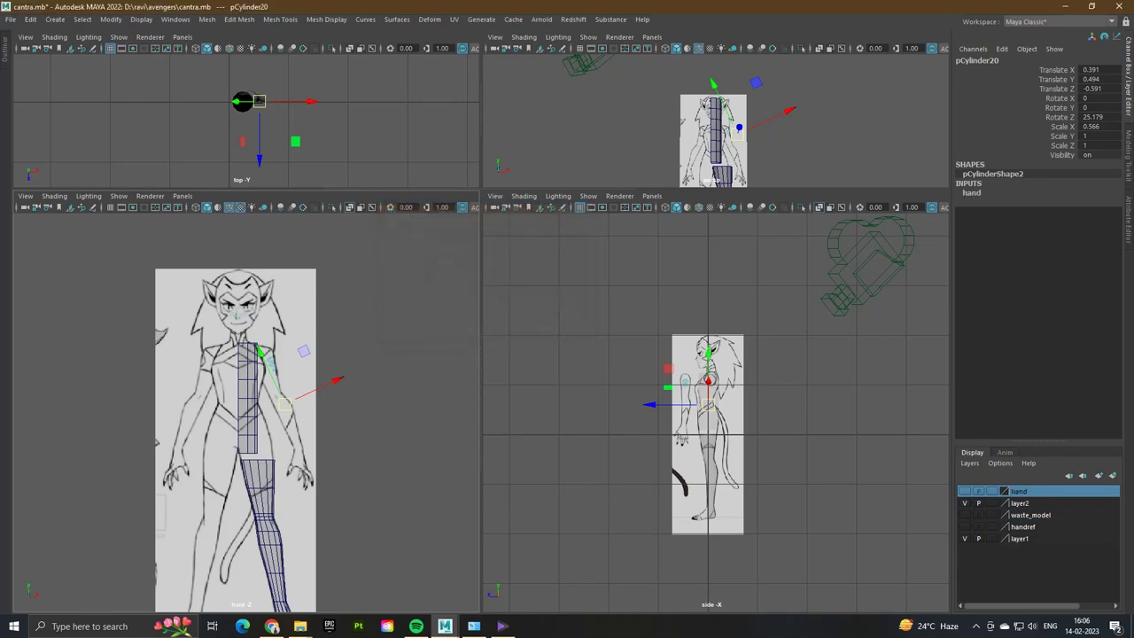
- Narrow the halved torso's bottom vertex row in the side view to match the drawn upper thigh
{"action": "key", "text": "space"}
{"action": "key", "text": "space"}
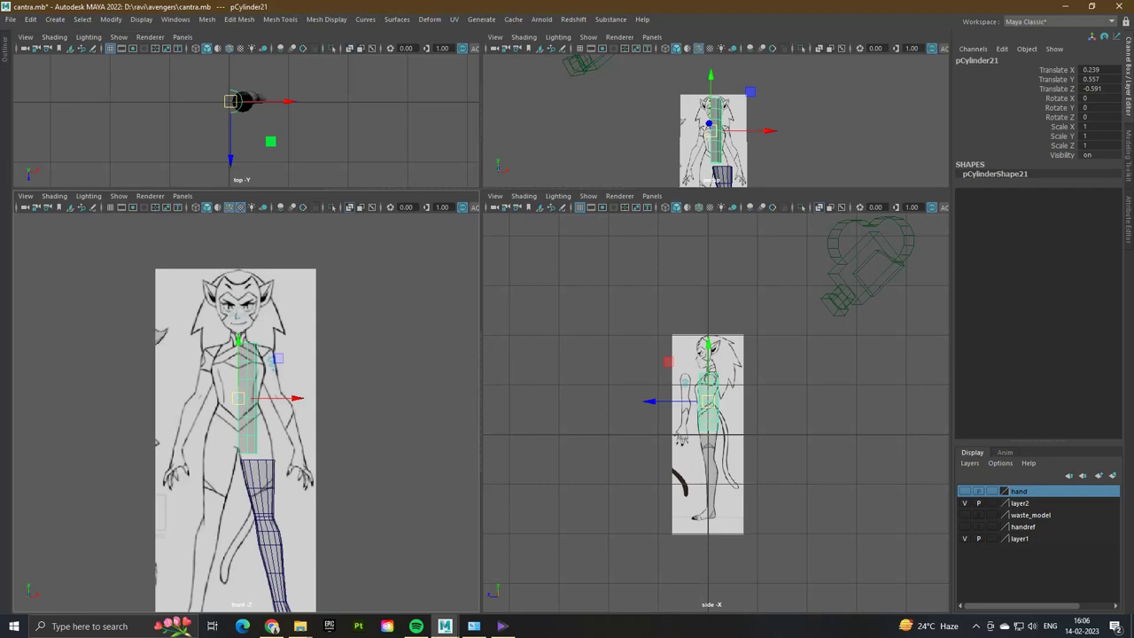
{"action": "key", "text": "space"}
{"action": "scroll", "coordinate": [447, 292], "scroll_direction": "up", "scroll_amount": 6}
{"action": "key", "text": "F9"}
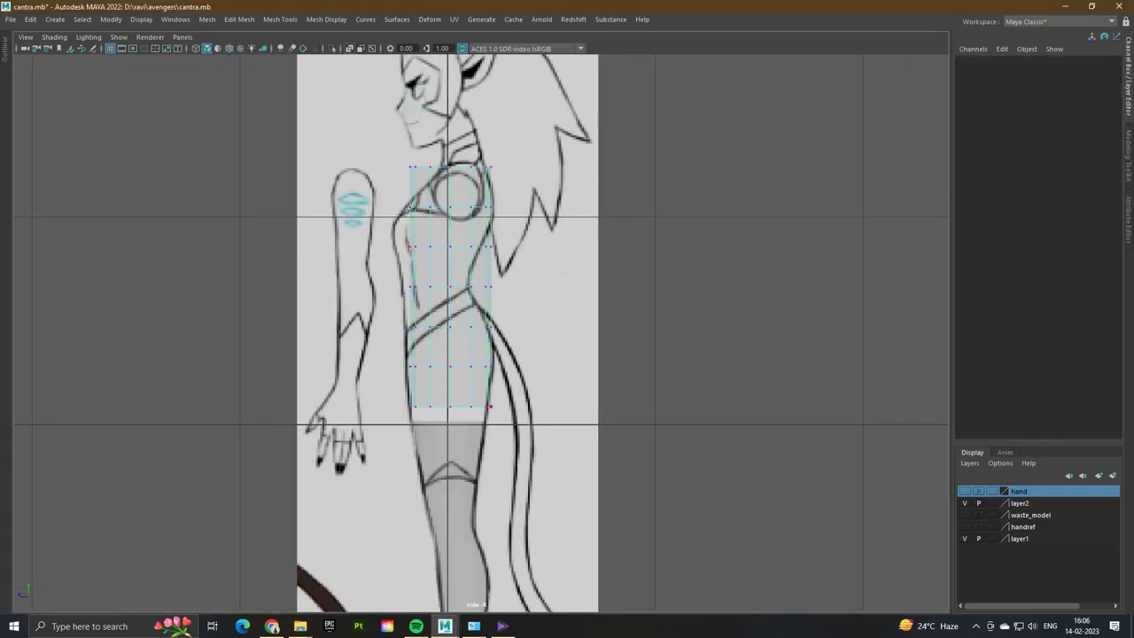
{"action": "left_click_drag", "start_coordinate": [395, 395], "coordinate": [500, 416]}
{"action": "scroll", "coordinate": [461, 477], "scroll_direction": "up", "scroll_amount": 6}
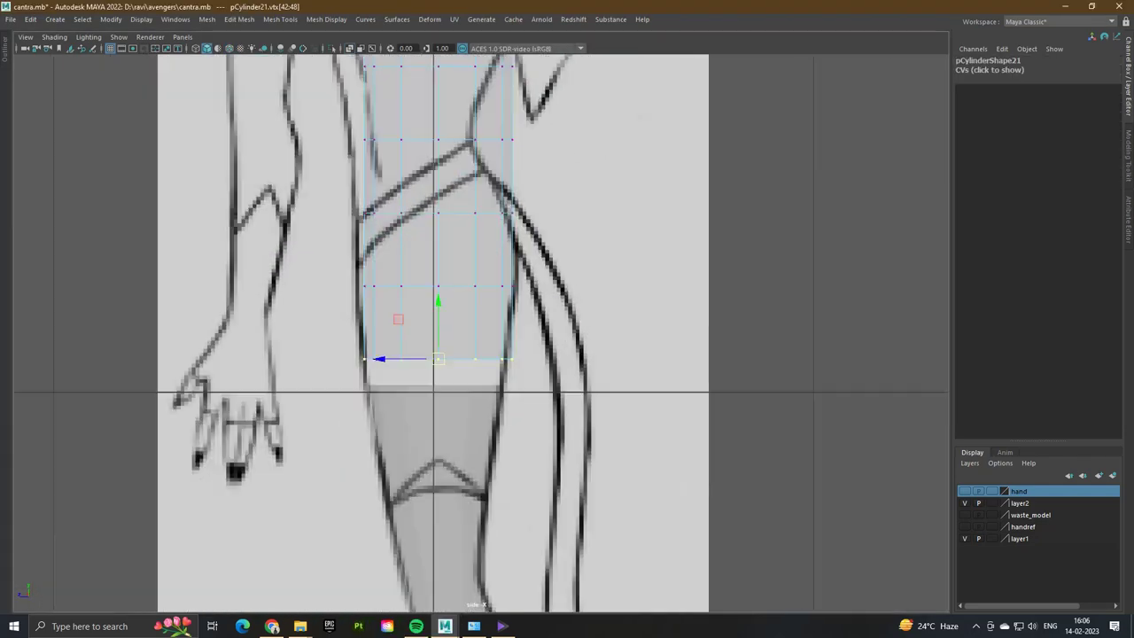
{"action": "left_click_drag", "start_coordinate": [390, 334], "coordinate": [381, 334]}
- Widen and shift the torso's hip vertex row to the drawn hips, and move the belt-level row above it forward
{"action": "left_click_drag", "start_coordinate": [350, 241], "coordinate": [531, 269]}
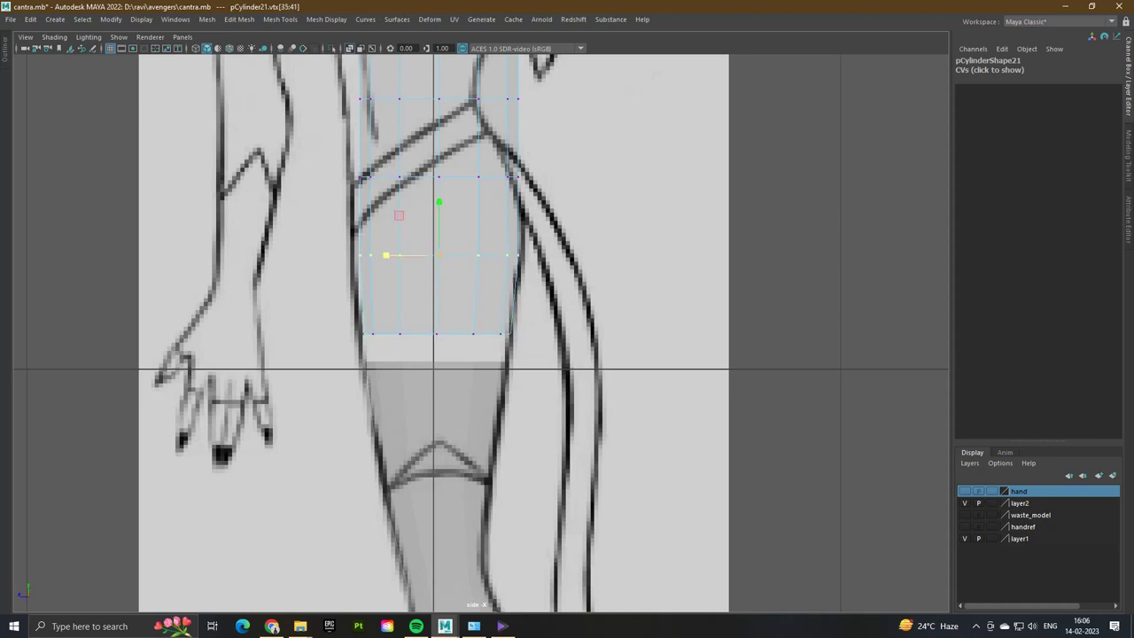
{"action": "left_click_drag", "start_coordinate": [399, 255], "coordinate": [376, 255]}
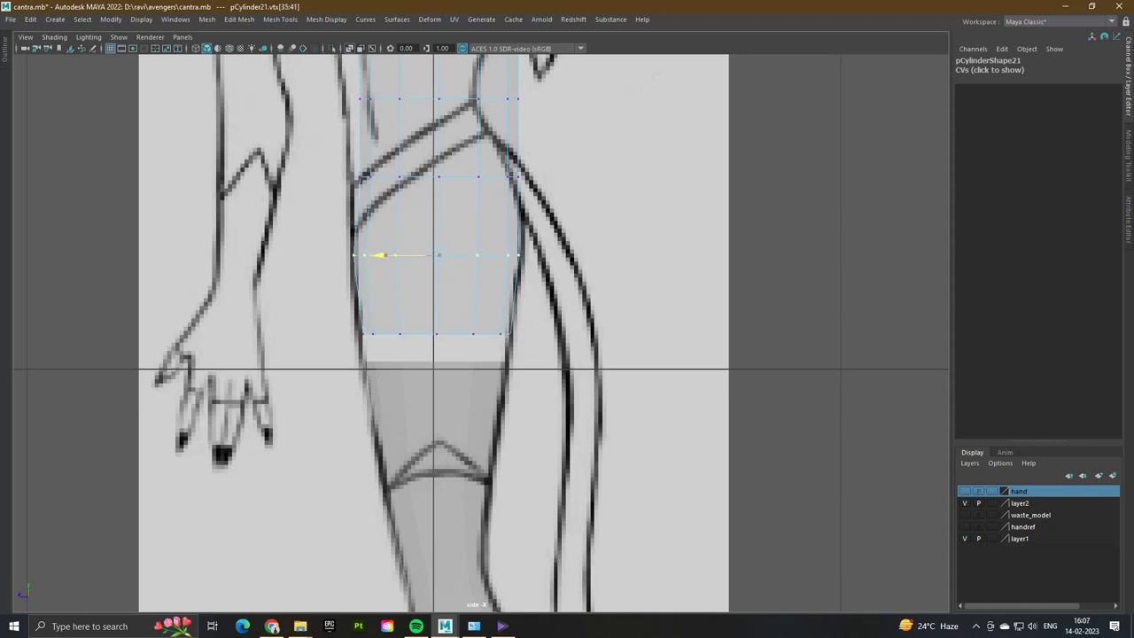
{"action": "middle_click_drag", "start_coordinate": [396, 214], "coordinate": [380, 330], "text": "alt"}
{"action": "left_click_drag", "start_coordinate": [627, 276], "coordinate": [310, 330]}
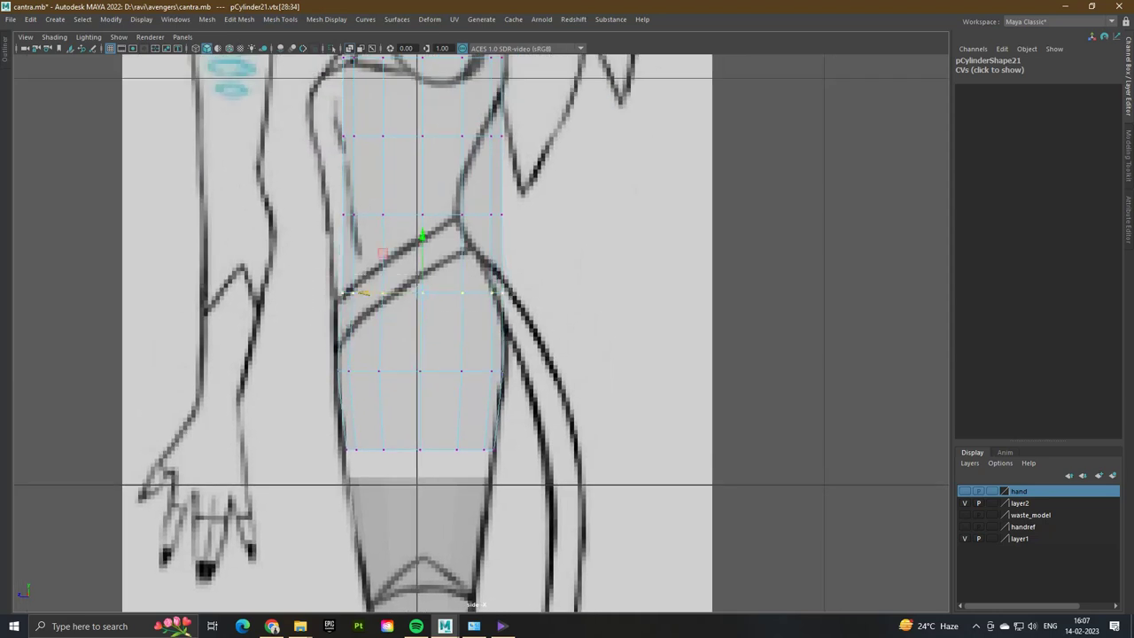
{"action": "left_click_drag", "start_coordinate": [363, 293], "coordinate": [357, 292]}
- Narrow and shift the torso's waist vertex row to the drawn outline, and move the lower chest row forward
{"action": "middle_click_drag", "start_coordinate": [357, 292], "coordinate": [359, 391], "text": "alt"}
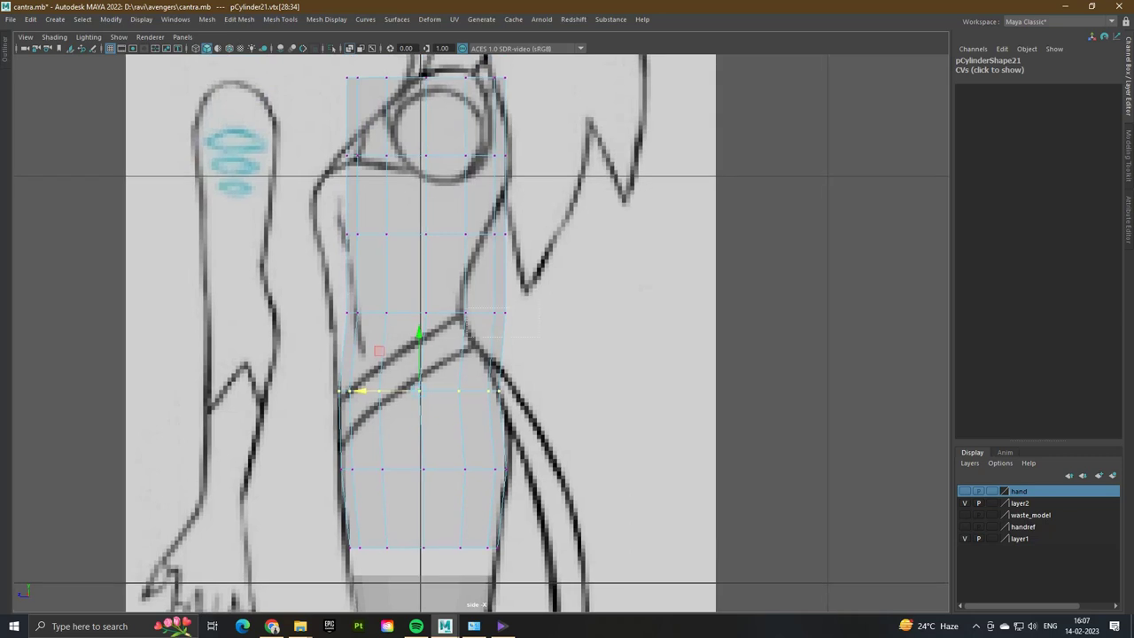
{"action": "left_click_drag", "start_coordinate": [523, 301], "coordinate": [341, 312]}
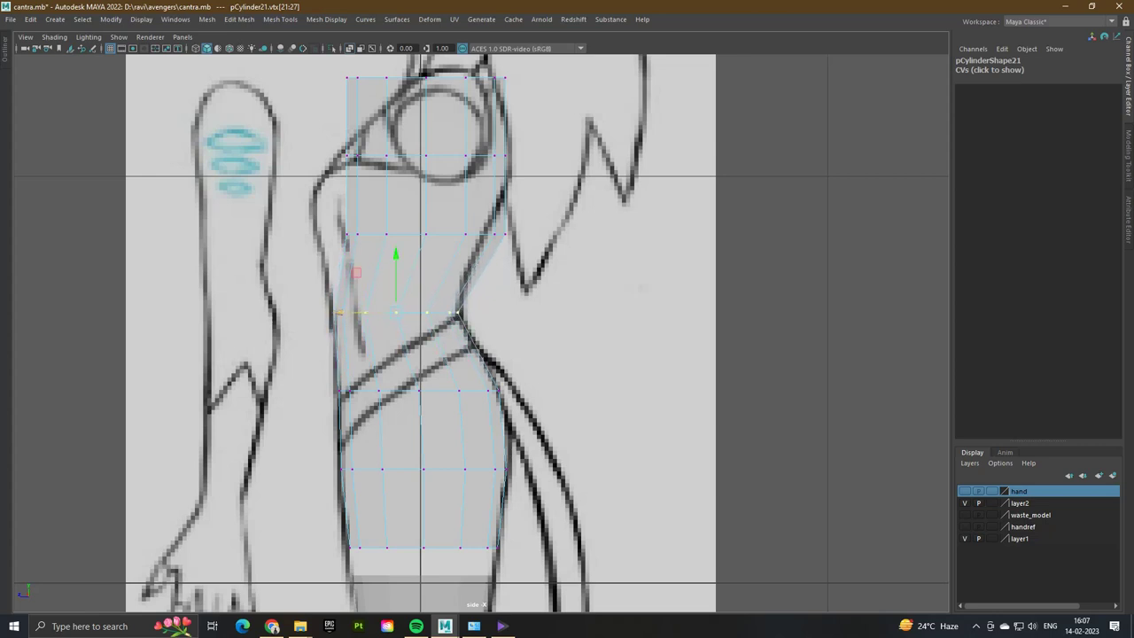
{"action": "middle_click_drag", "start_coordinate": [341, 312], "coordinate": [337, 367], "text": "alt"}
{"action": "left_click_drag", "start_coordinate": [319, 276], "coordinate": [522, 303]}
{"action": "left_click_drag", "start_coordinate": [354, 290], "coordinate": [329, 291]}
{"action": "key", "text": "w"}
{"action": "middle_click_drag", "start_coordinate": [339, 291], "coordinate": [305, 394], "text": "alt"}
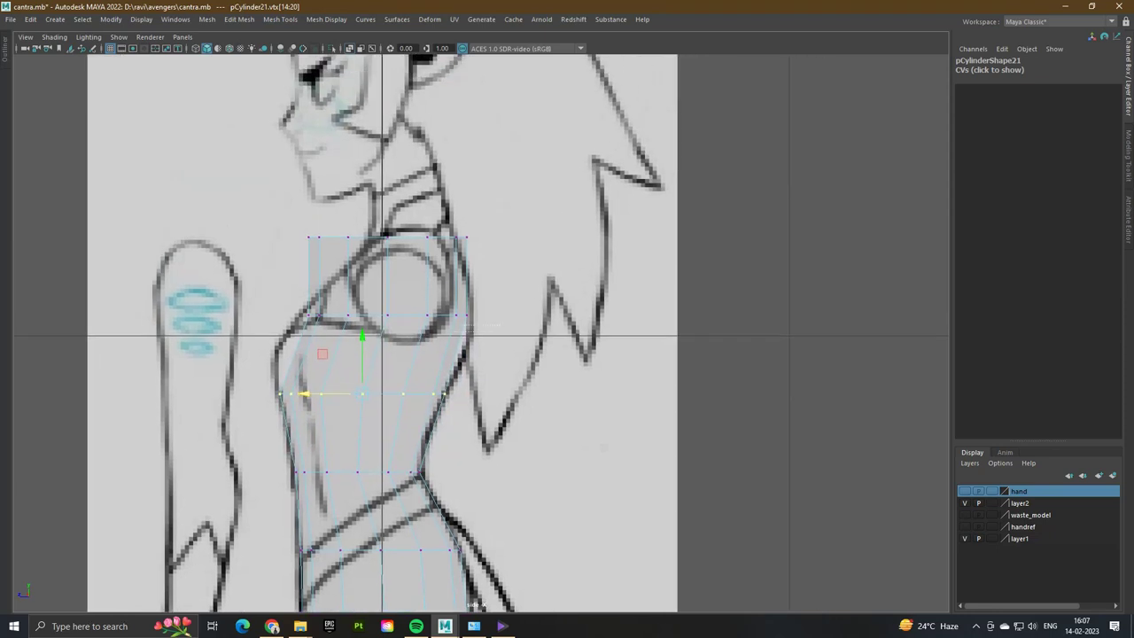
- Lower the torso's upper chest vertex row to the drawn bust point in the side view and shift it forward
{"action": "left_click_drag", "start_coordinate": [282, 299], "coordinate": [486, 330]}
{"action": "left_click_drag", "start_coordinate": [337, 315], "coordinate": [335, 315]}
{"action": "left_click_drag", "start_coordinate": [387, 288], "coordinate": [388, 310]}
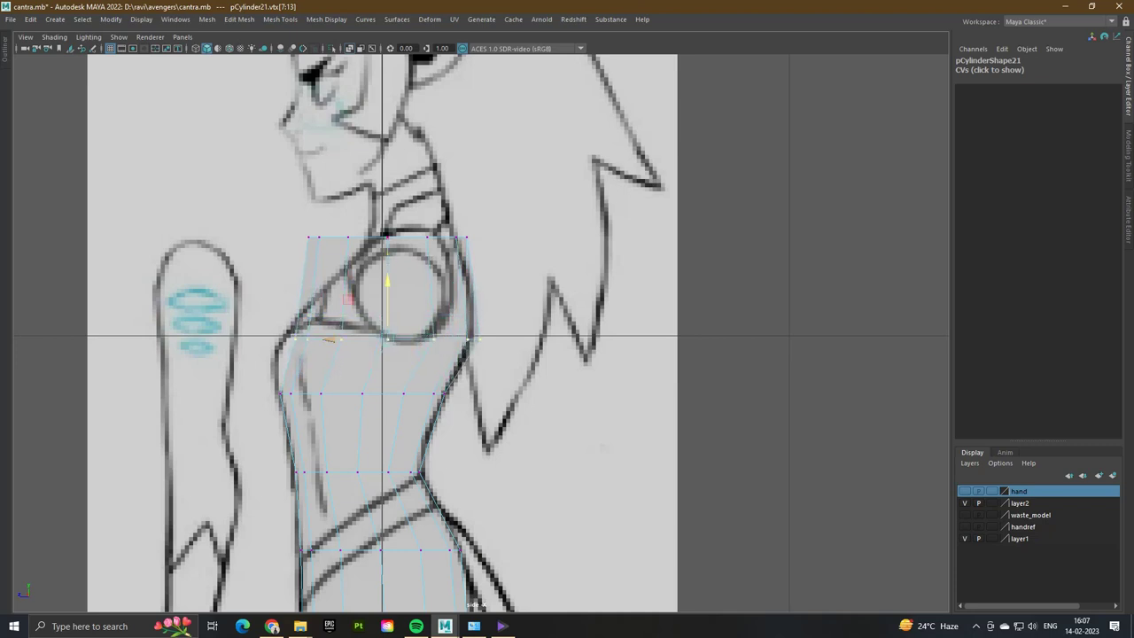
{"action": "mouse_move", "coordinate": [330, 339]}
{"action": "left_mouse_down"}
{"action": "mouse_move", "coordinate": [307, 339]}
{"action": "mouse_move", "coordinate": [330, 340]}
{"action": "mouse_move", "coordinate": [314, 339]}
{"action": "mouse_move", "coordinate": [320, 350]}
{"action": "left_mouse_up"}
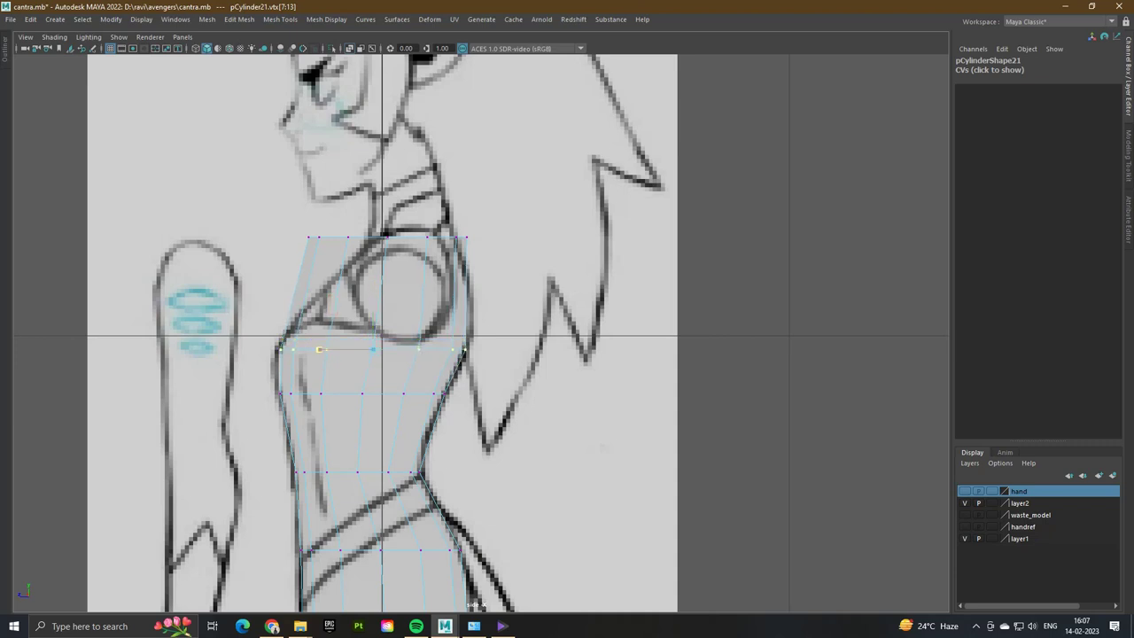
- Move the torso's top vertex row back and narrow it to match the drawn neck base in the side view
{"action": "middle_click_drag", "start_coordinate": [319, 349], "coordinate": [310, 377], "text": "alt"}
{"action": "left_click_drag", "start_coordinate": [283, 253], "coordinate": [470, 275]}
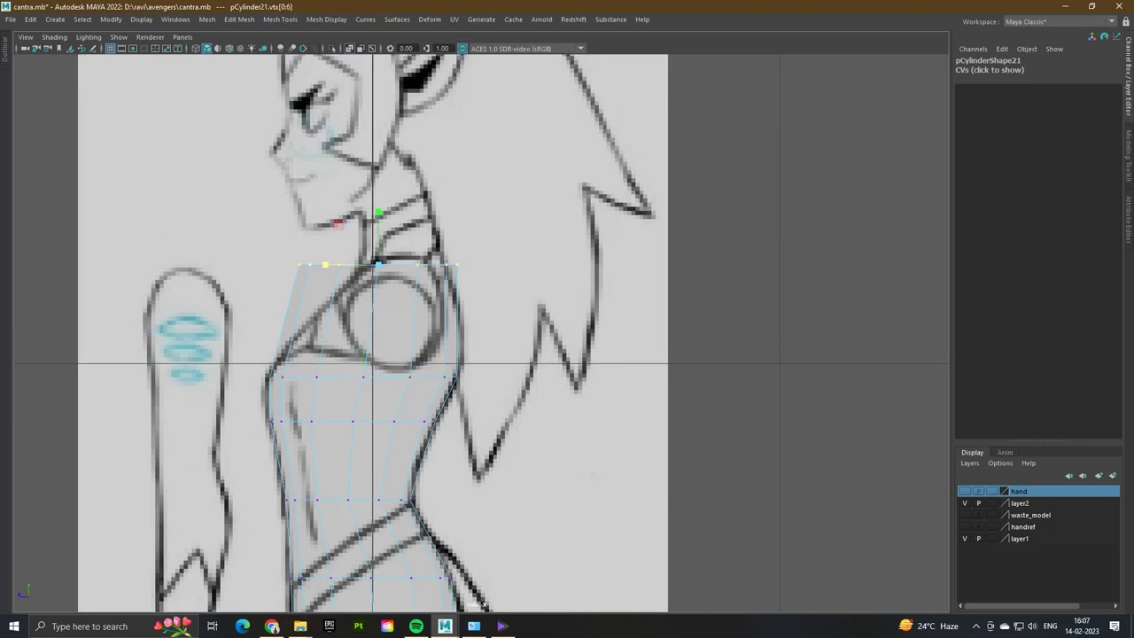
{"action": "left_click_drag", "start_coordinate": [301, 264], "coordinate": [341, 264]}
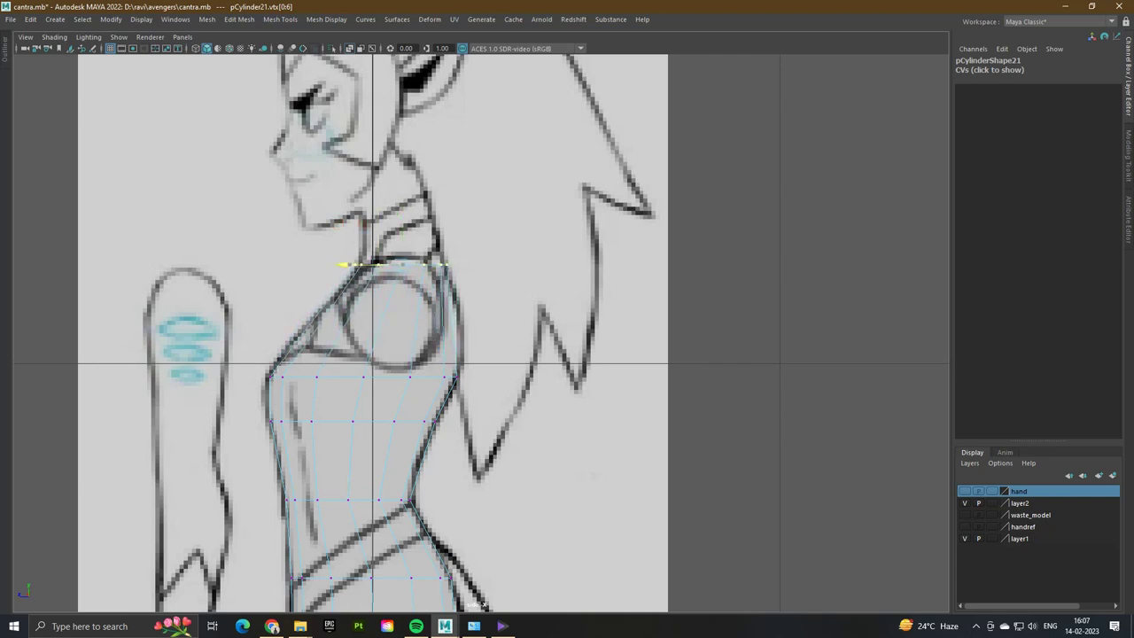
- Insert a horizontal edge loop across the upper chest, midway between the top row and the bust row, and fit it to the outline
{"action": "key", "text": "F10"}
{"action": "mouse_move", "coordinate": [324, 305]}
{"action": "right_mouse_down", "text": "shift"}
{"action": "mouse_move", "coordinate": [293, 319]}
{"action": "mouse_move", "coordinate": [324, 321]}
{"action": "right_mouse_up", "text": "shift"}
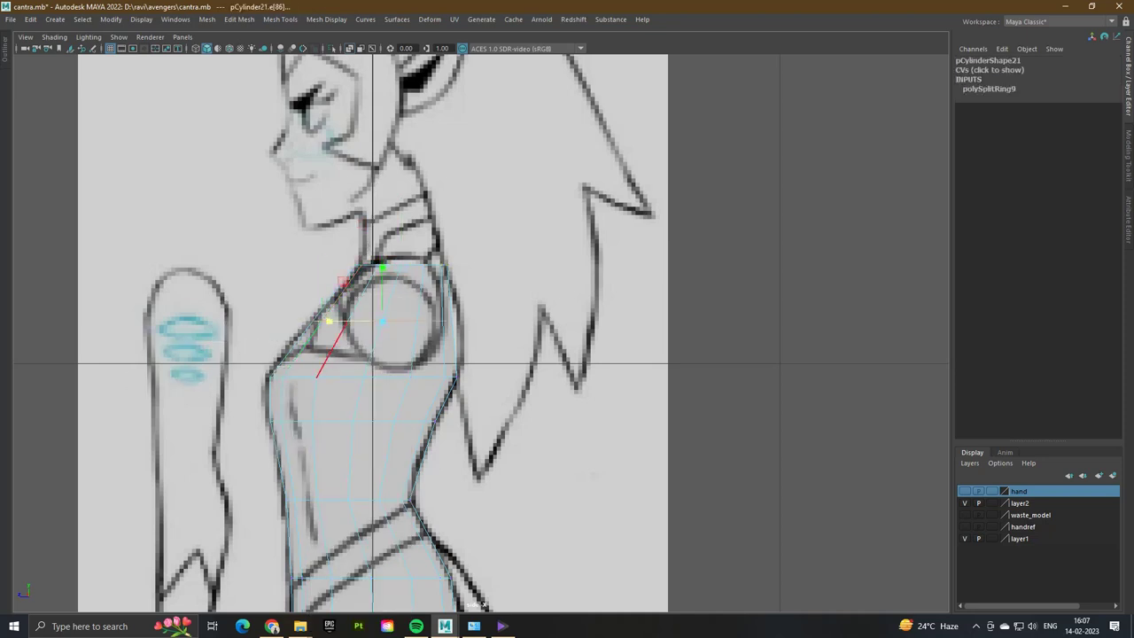
{"action": "left_click_drag", "start_coordinate": [324, 320], "coordinate": [327, 321]}
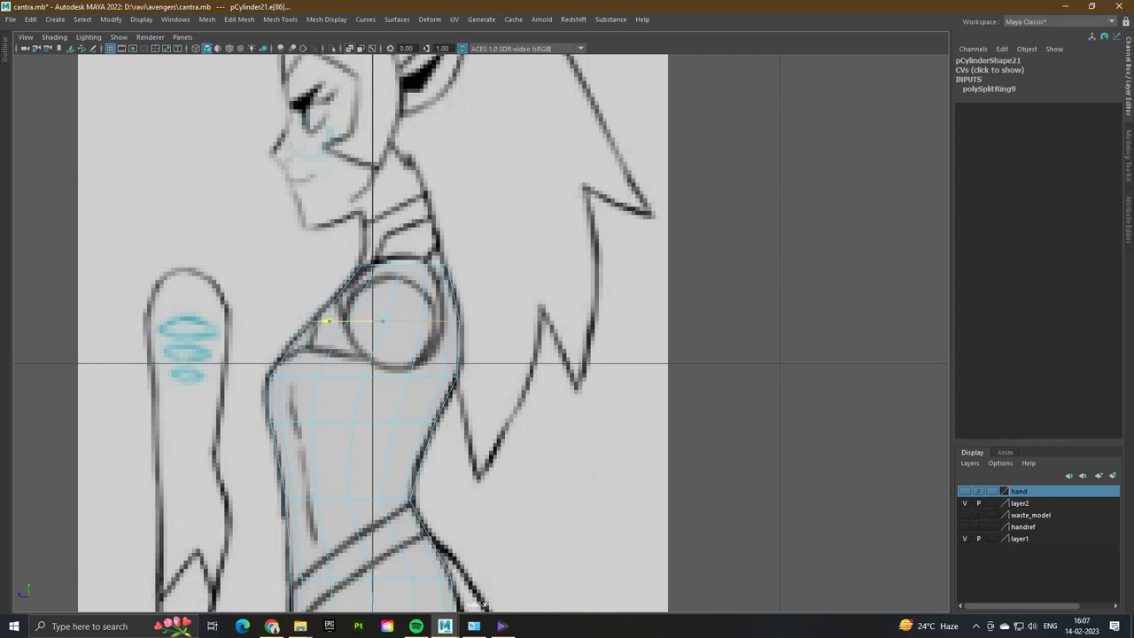
- In the front view, pull the outer vertices of the torso's lower rows outward to the drawn hips, keeping the centre-line vertices in place
{"action": "right_click_drag", "start_coordinate": [327, 321], "coordinate": [232, 310]}
{"action": "left_click_drag", "start_coordinate": [285, 353], "coordinate": [262, 388]}
{"action": "key", "text": "space"}
{"action": "key", "text": "space"}
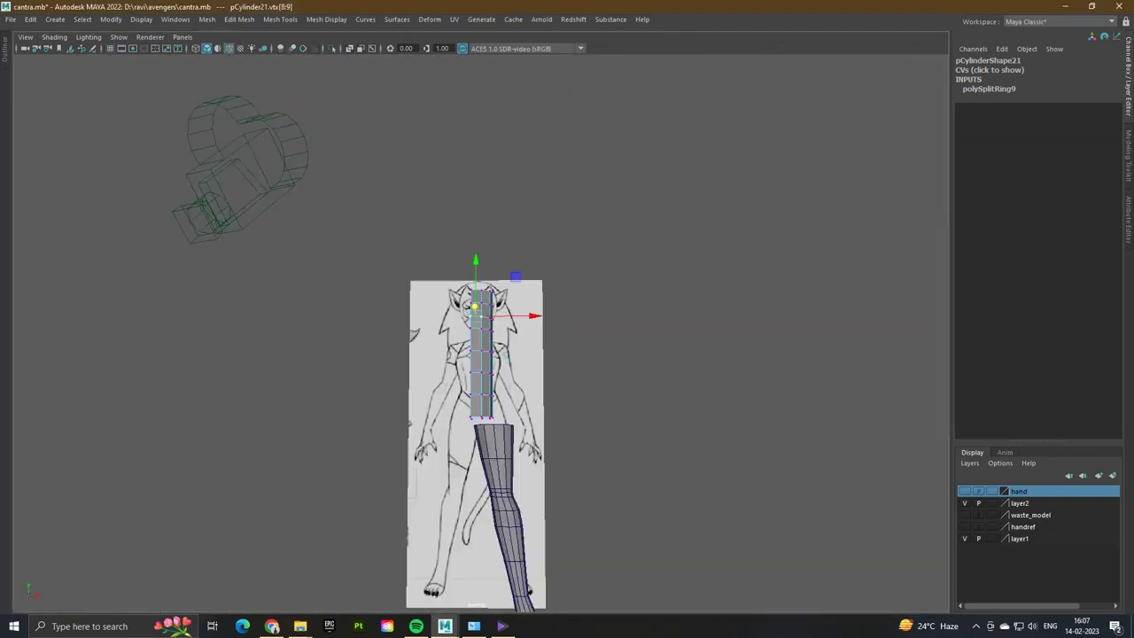
{"action": "left_click_drag", "start_coordinate": [478, 355], "coordinate": [682, 355], "text": "alt"}
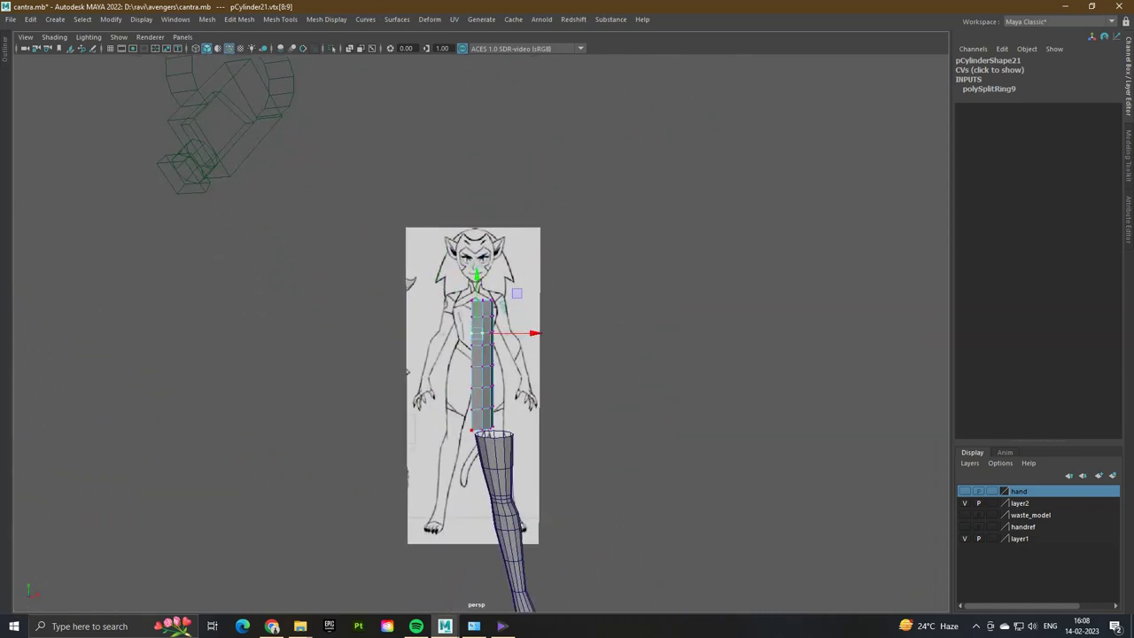
{"action": "key", "text": "space"}
{"action": "key", "text": "space"}
{"action": "scroll", "coordinate": [479, 337], "scroll_direction": "up", "scroll_amount": 6}
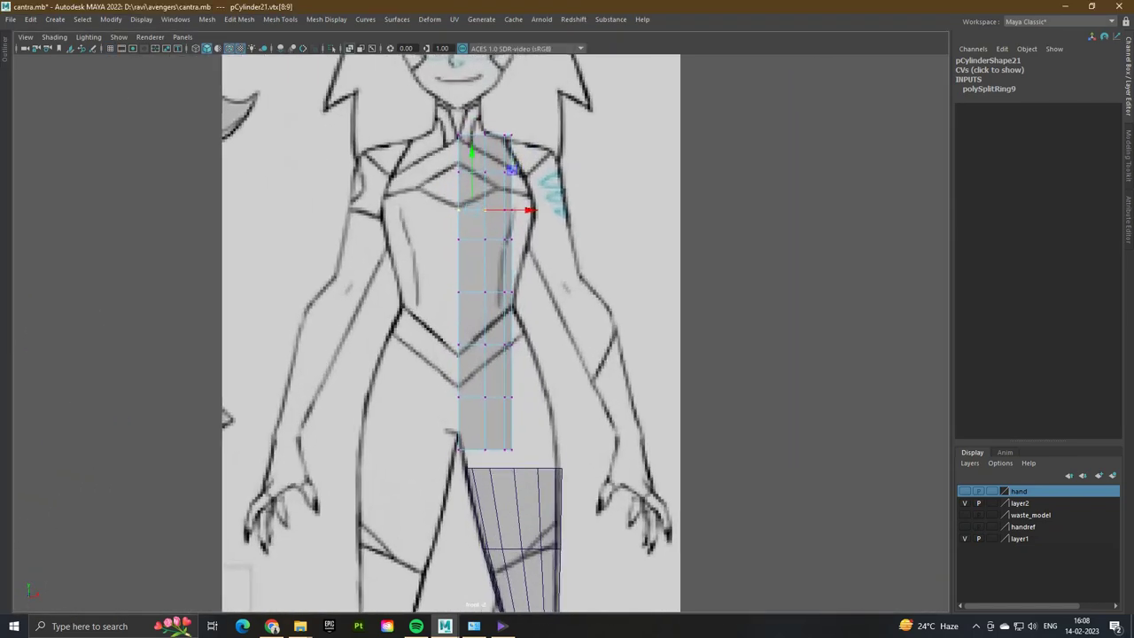
{"action": "left_click_drag", "start_coordinate": [416, 398], "coordinate": [500, 339]}
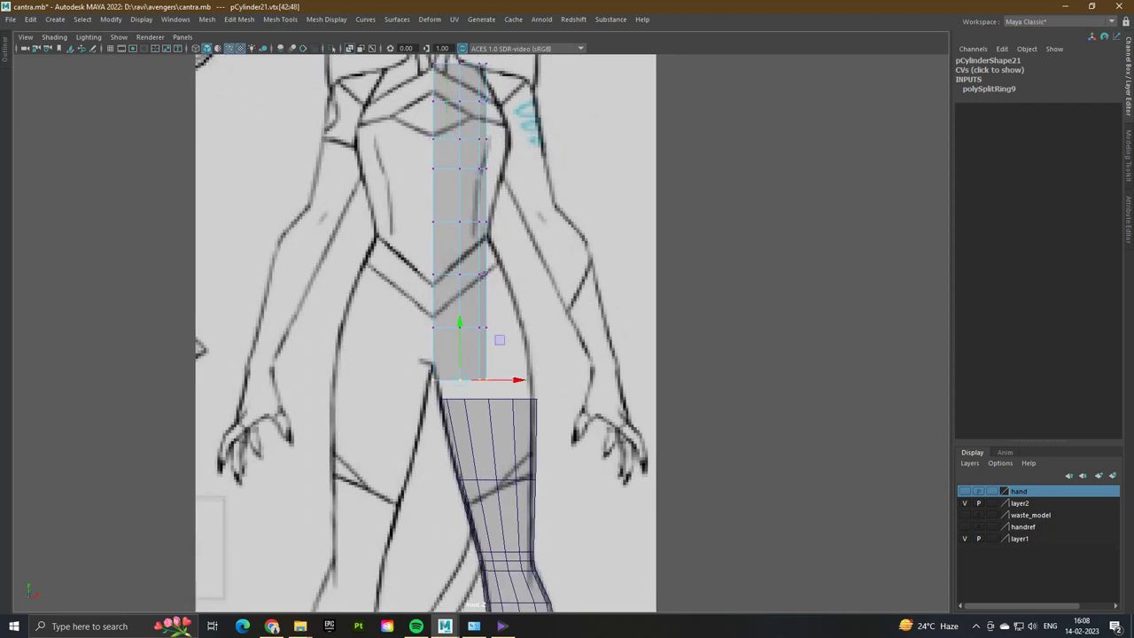
{"action": "mouse_move", "coordinate": [499, 339]}
{"action": "middle_mouse_down"}
{"action": "mouse_move", "coordinate": [540, 341]}
{"action": "mouse_move", "coordinate": [501, 340]}
{"action": "middle_mouse_up"}
{"action": "left_click_drag", "start_coordinate": [421, 124], "coordinate": [496, 152]}
{"action": "middle_click_drag", "start_coordinate": [497, 152], "coordinate": [508, 208], "text": "alt"}
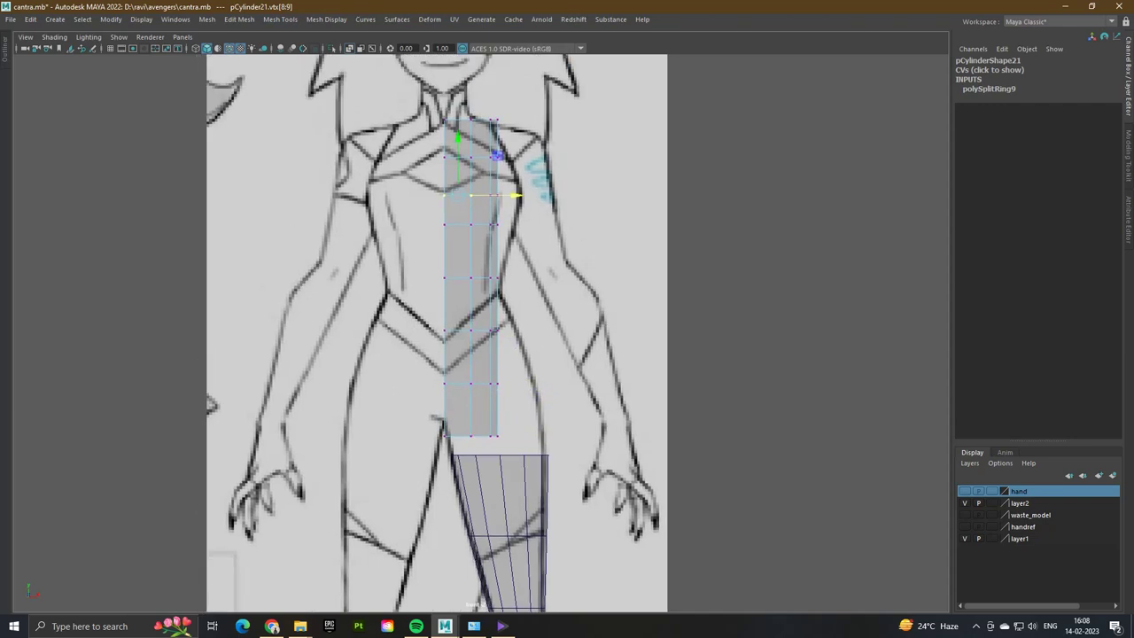
{"action": "left_click_drag", "start_coordinate": [456, 297], "coordinate": [524, 237]}
{"action": "left_click_drag", "start_coordinate": [542, 278], "coordinate": [549, 198]}
{"action": "left_click", "coordinate": [530, 224]}
{"action": "left_click", "coordinate": [516, 196]}
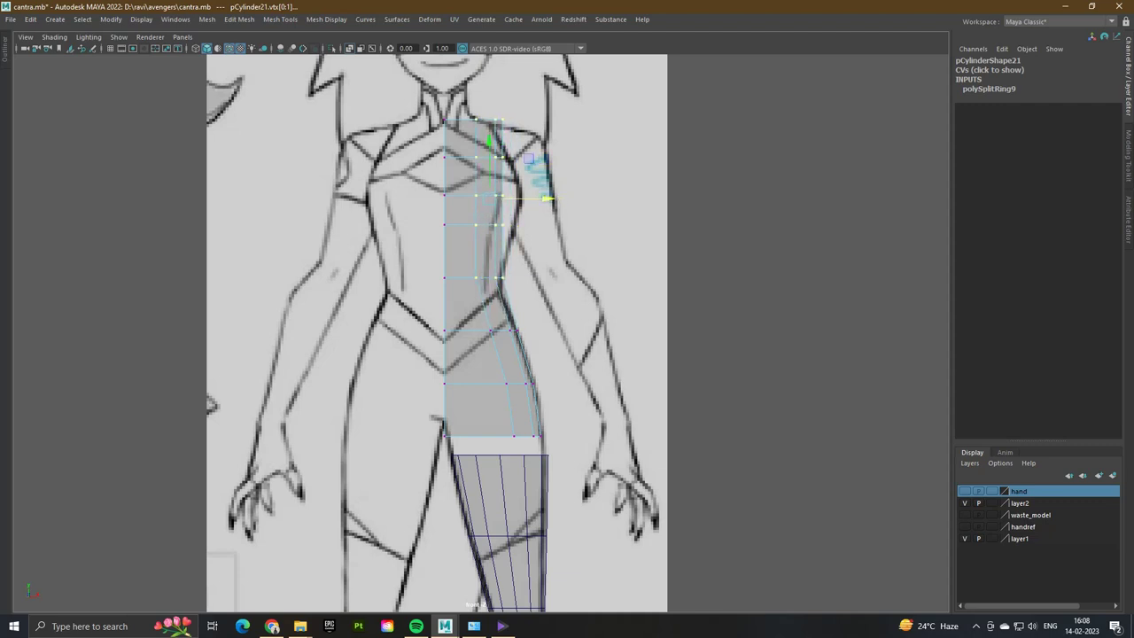
- Widen the torso's bust rows to the drawn ribcage and pull the outer vertices of the top two rows inward along the drawn armhole line
{"action": "middle_click_drag", "start_coordinate": [547, 199], "coordinate": [540, 282], "text": "alt"}
{"action": "left_click_drag", "start_coordinate": [540, 282], "coordinate": [496, 241]}
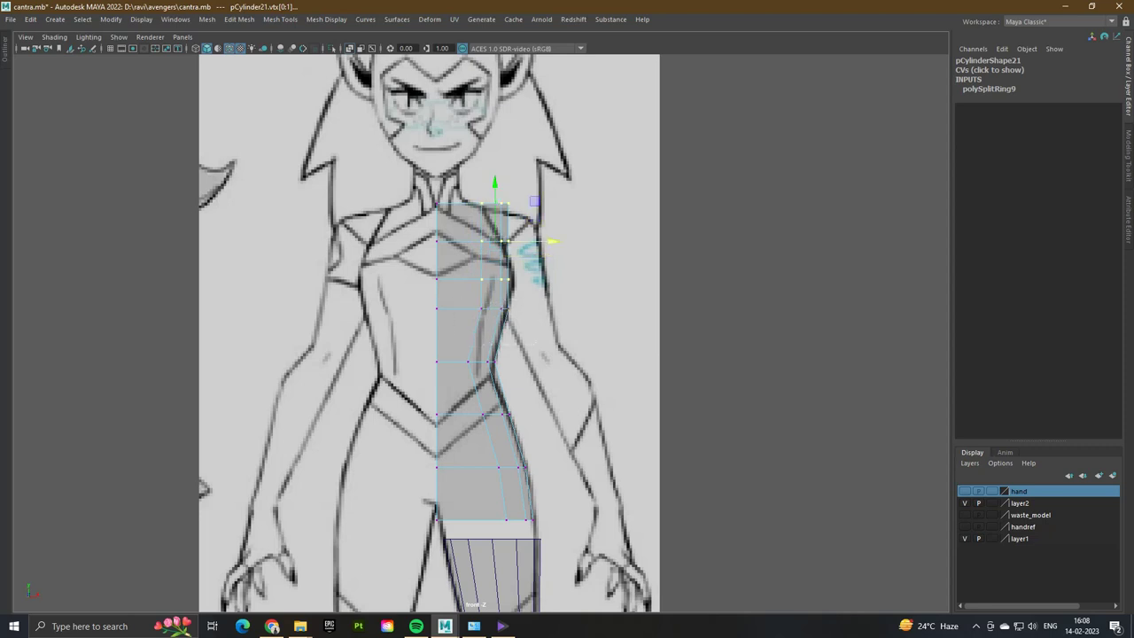
{"action": "left_click_drag", "start_coordinate": [521, 193], "coordinate": [489, 255]}
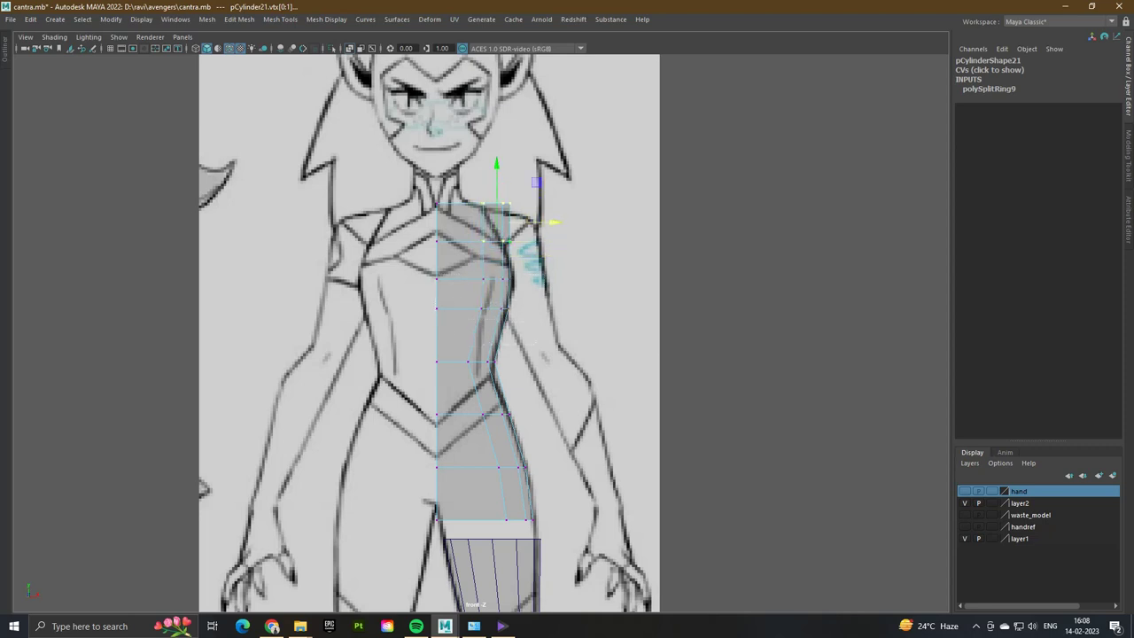
{"action": "left_click_drag", "start_coordinate": [553, 221], "coordinate": [521, 203]}
{"action": "left_click", "coordinate": [487, 203]}
- Insert a horizontal edge loop around the torso just above the drawn belt, at the narrowest part of the waist
{"action": "right_click_drag", "start_coordinate": [494, 296], "coordinate": [489, 266]}
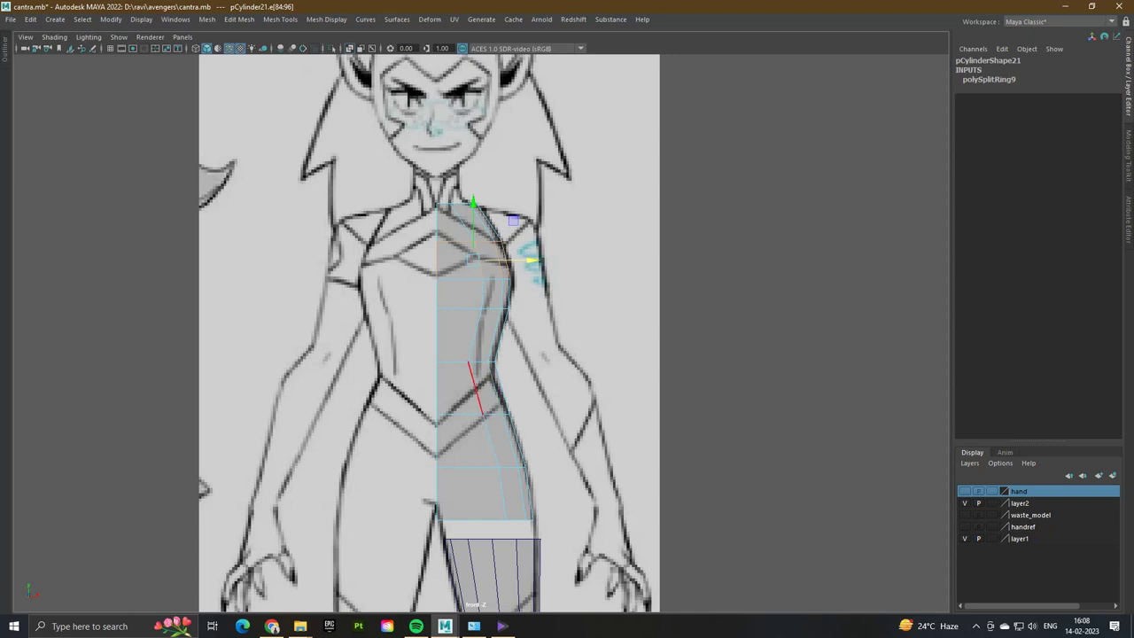
{"action": "left_click", "coordinate": [476, 388]}
{"action": "right_click_drag", "start_coordinate": [473, 383], "coordinate": [468, 463], "text": "shift"}
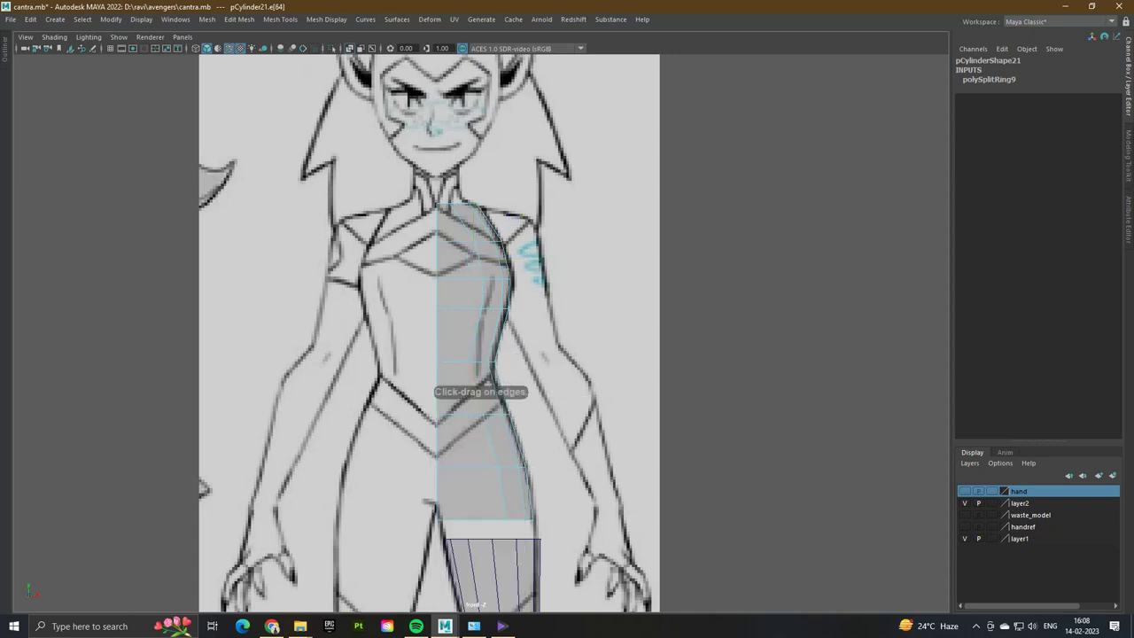
{"action": "left_click", "coordinate": [492, 372]}
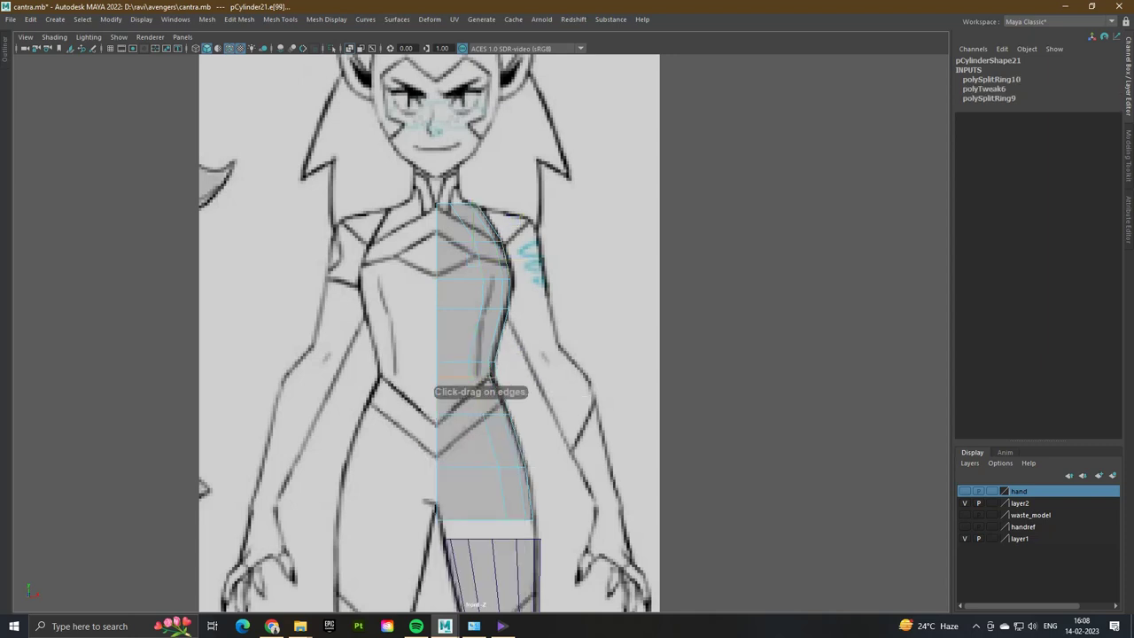
- Adjust the outer vertices of the two waist rows sideways to follow the drawn waist outline
{"action": "right_click_drag", "start_coordinate": [478, 300], "coordinate": [142, 251]}
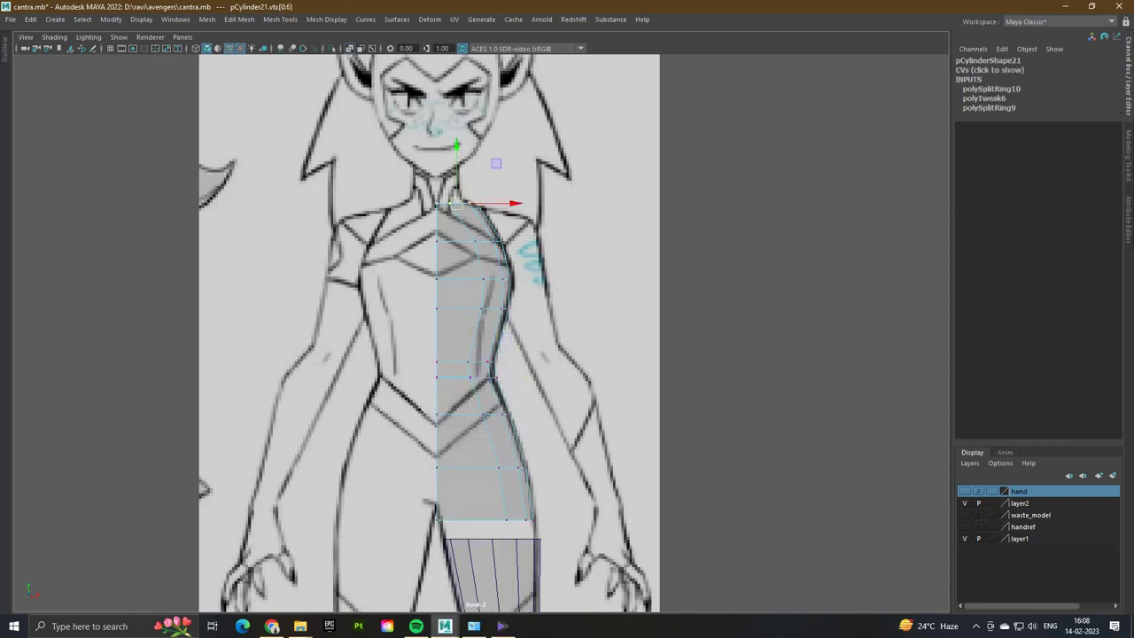
{"action": "left_click_drag", "start_coordinate": [518, 383], "coordinate": [517, 382]}
{"action": "right_click", "coordinate": [452, 272]}
{"action": "right_click", "coordinate": [481, 250]}
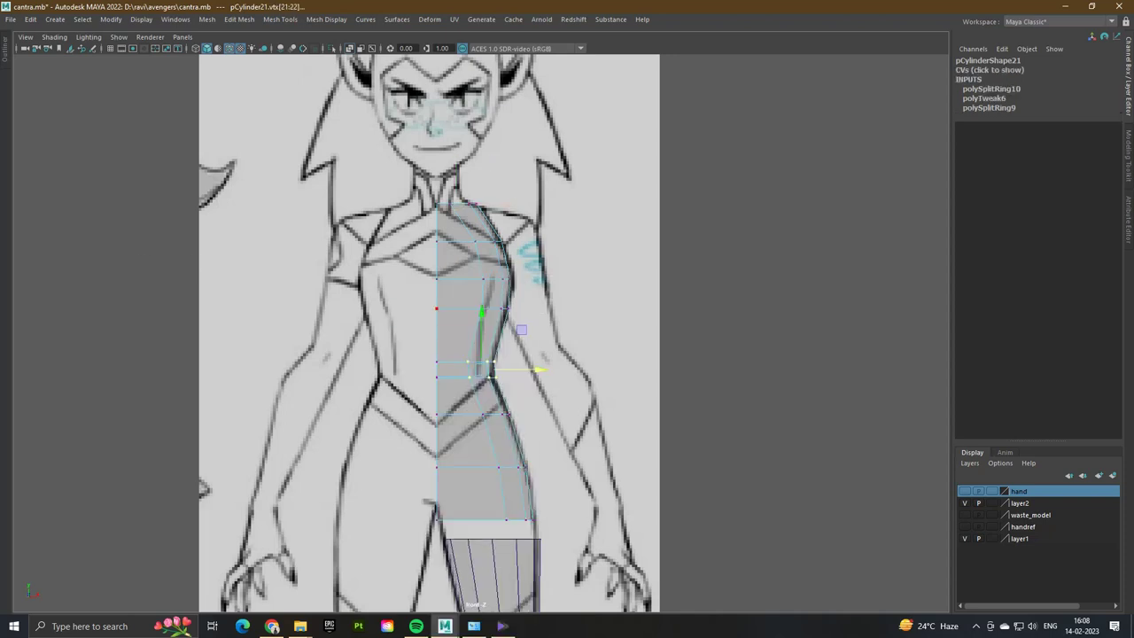
- Insert vertical edge loops close to the halved torso's centre line, at the front and at the back
{"action": "right_click", "coordinate": [449, 285]}
{"action": "right_click_drag", "start_coordinate": [449, 261], "coordinate": [443, 322]}
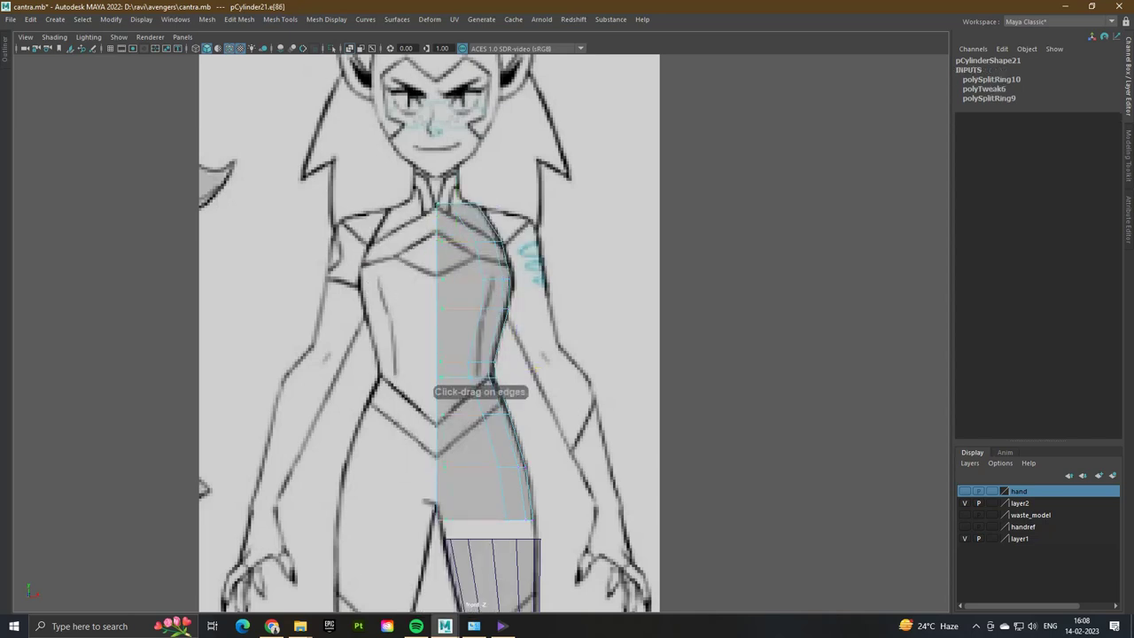
{"action": "left_click", "coordinate": [496, 381]}
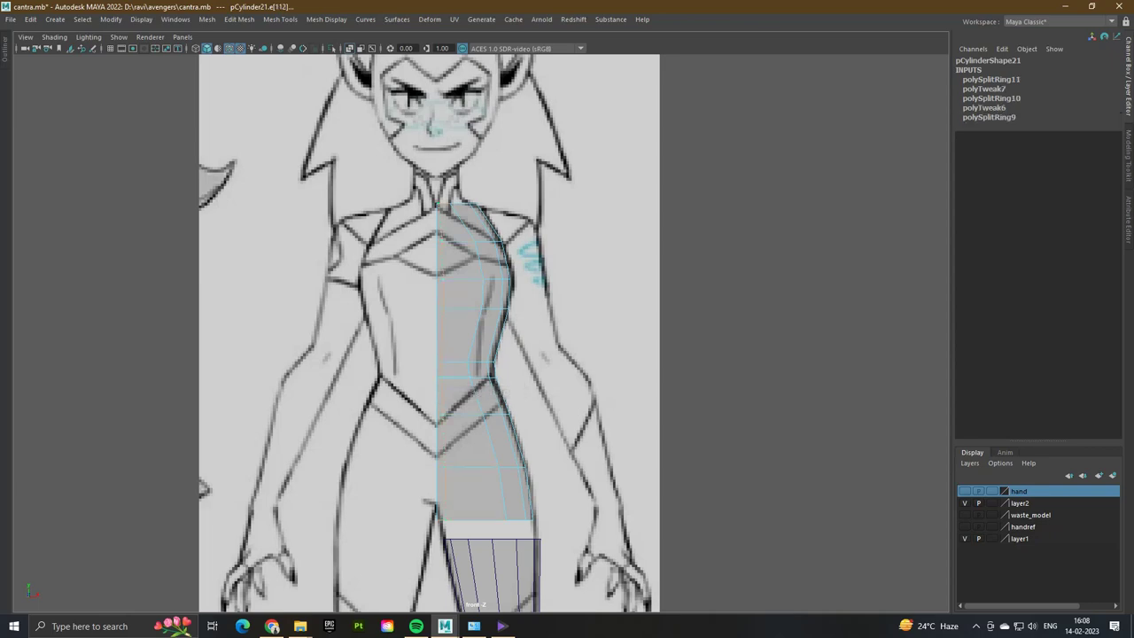
{"action": "scroll", "coordinate": [434, 336], "scroll_direction": "down", "scroll_amount": 2}
{"action": "key", "text": "space"}
{"action": "left_click_drag", "start_coordinate": [496, 381], "coordinate": [567, 397], "text": "alt"}
{"action": "scroll", "coordinate": [505, 372], "scroll_direction": "up", "scroll_amount": 3}
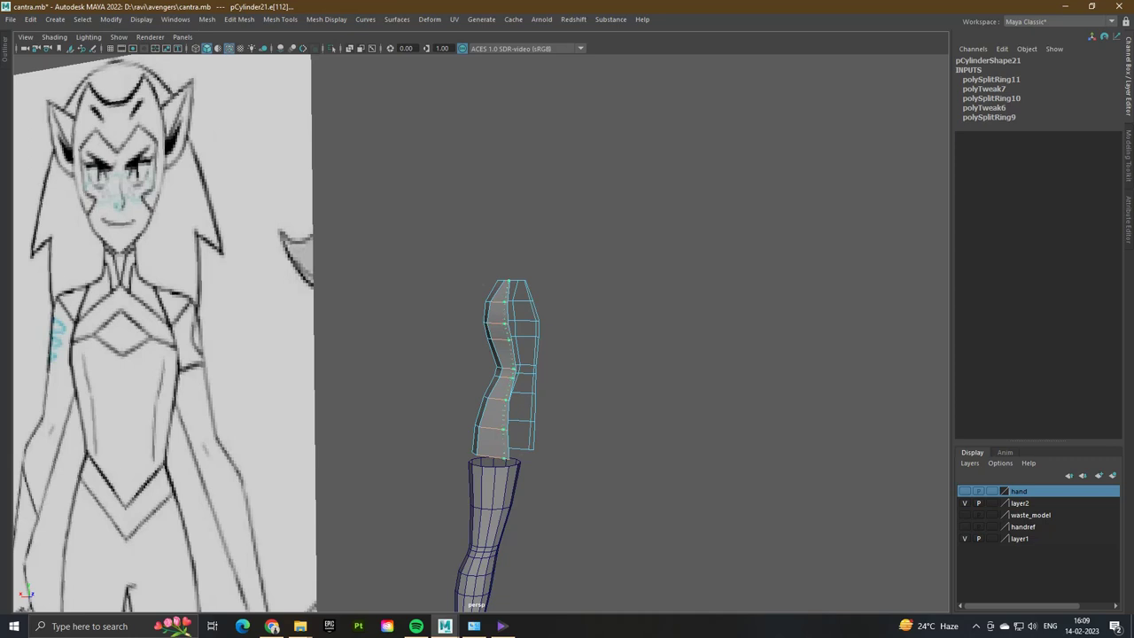
{"action": "left_click", "coordinate": [496, 382]}
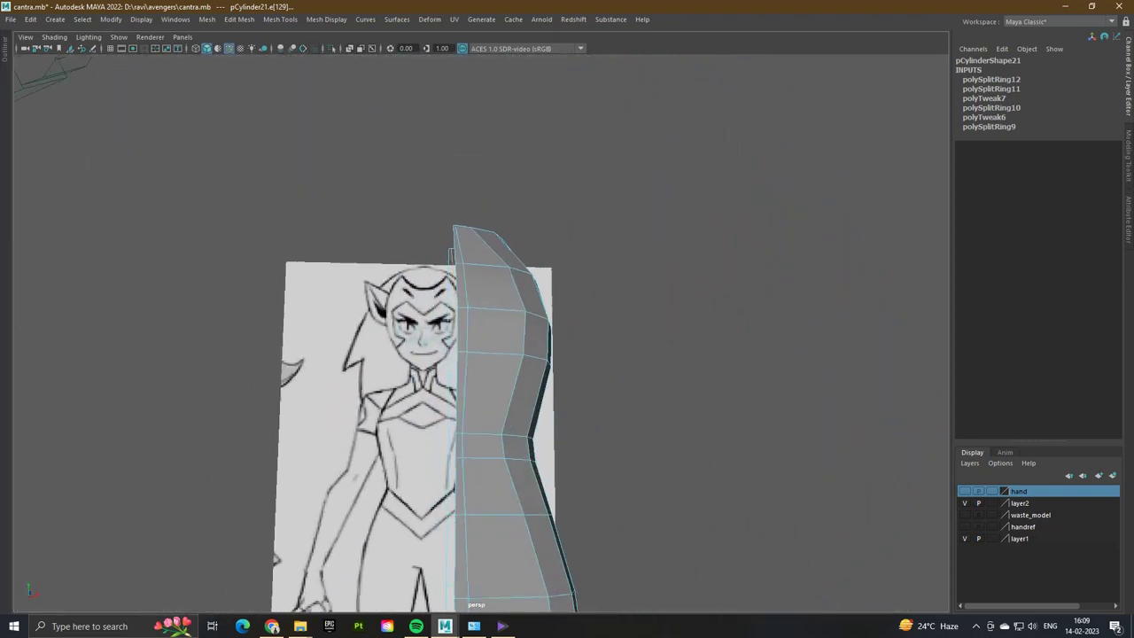
- Bridge the front and back bottom edges beside the torso's centre line with a crotch strip of 3 divisions
{"action": "key", "text": "space"}
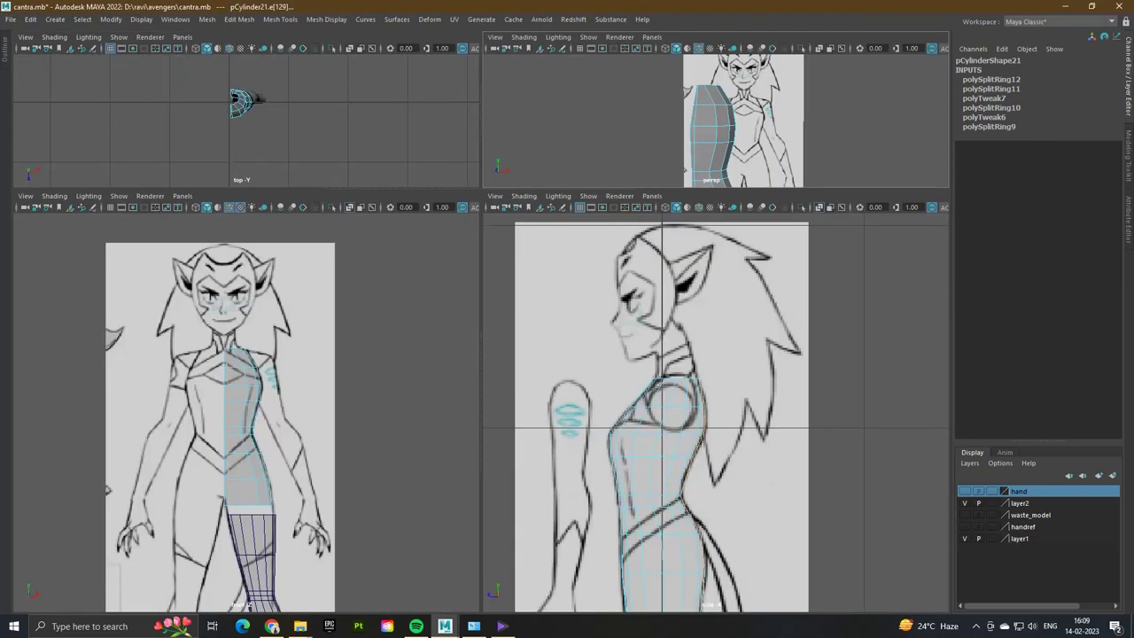
{"action": "key", "text": "space"}
{"action": "key", "text": "space"}
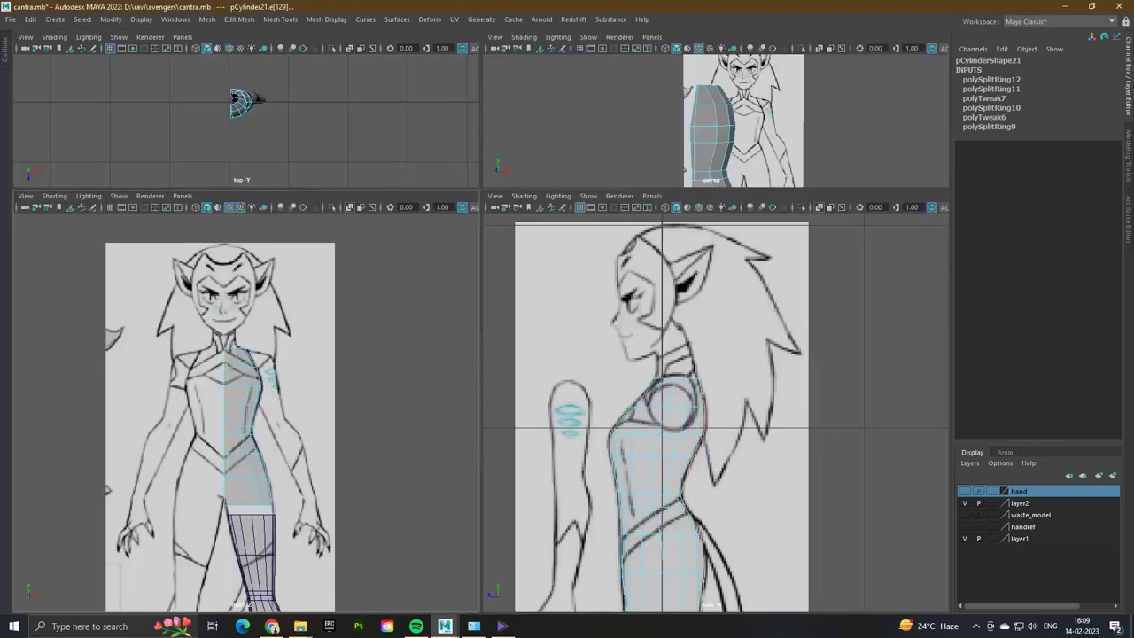
{"action": "key", "text": "space"}
{"action": "key", "text": "space"}
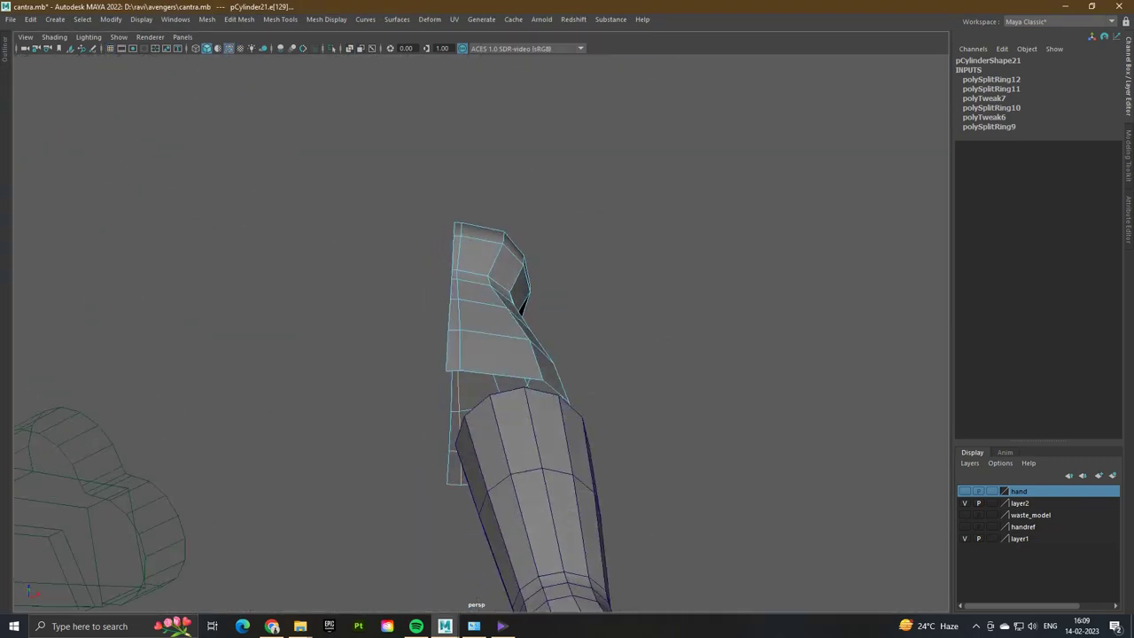
{"action": "double_click", "coordinate": [474, 305]}
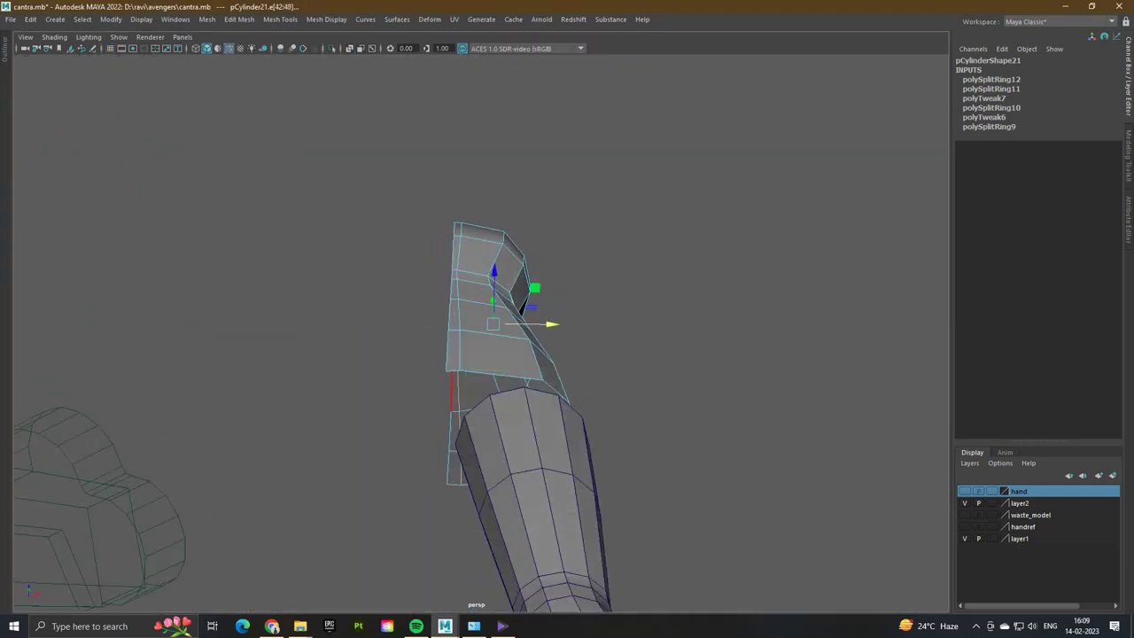
{"action": "left_click", "coordinate": [450, 354]}
{"action": "left_click", "coordinate": [453, 430]}
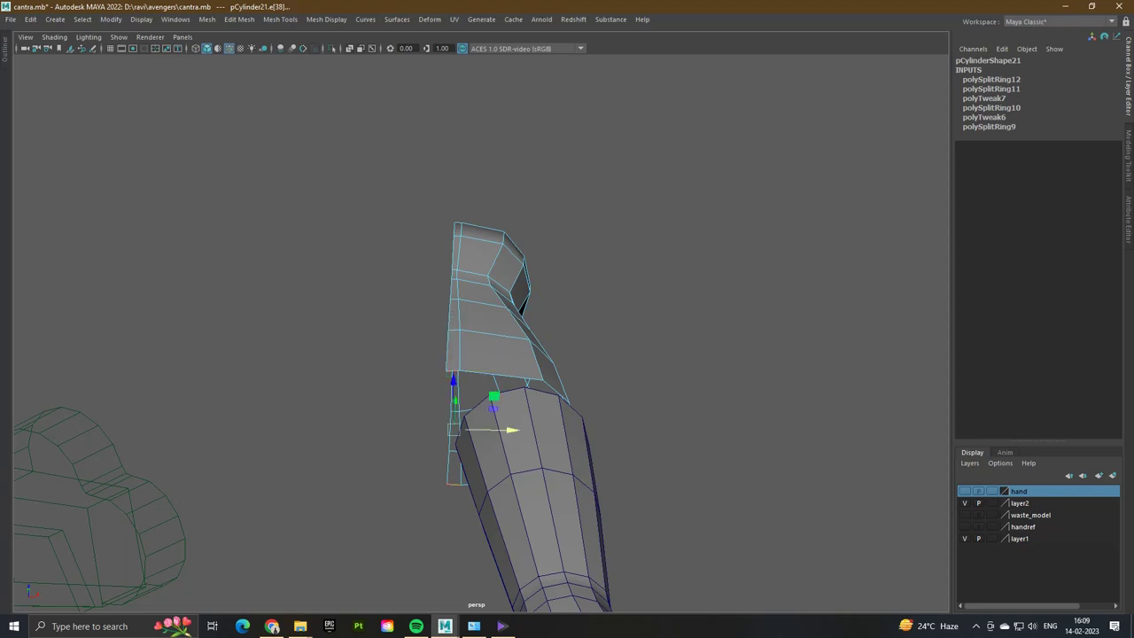
{"action": "right_click_drag", "start_coordinate": [311, 404], "coordinate": [292, 549], "text": "shift"}
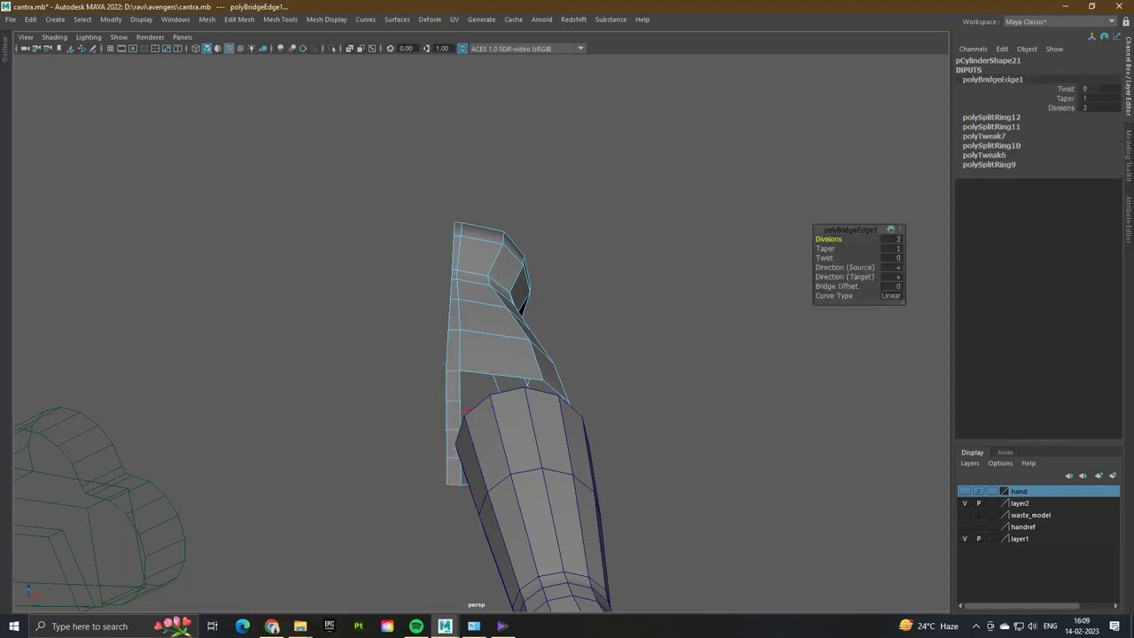
- Select the cross edges of the crotch strip and lower them so the strip curves down between the legs
{"action": "left_click_drag", "start_coordinate": [531, 372], "coordinate": [585, 336], "text": "alt"}
{"action": "right_click_drag", "start_coordinate": [679, 306], "coordinate": [683, 266]}
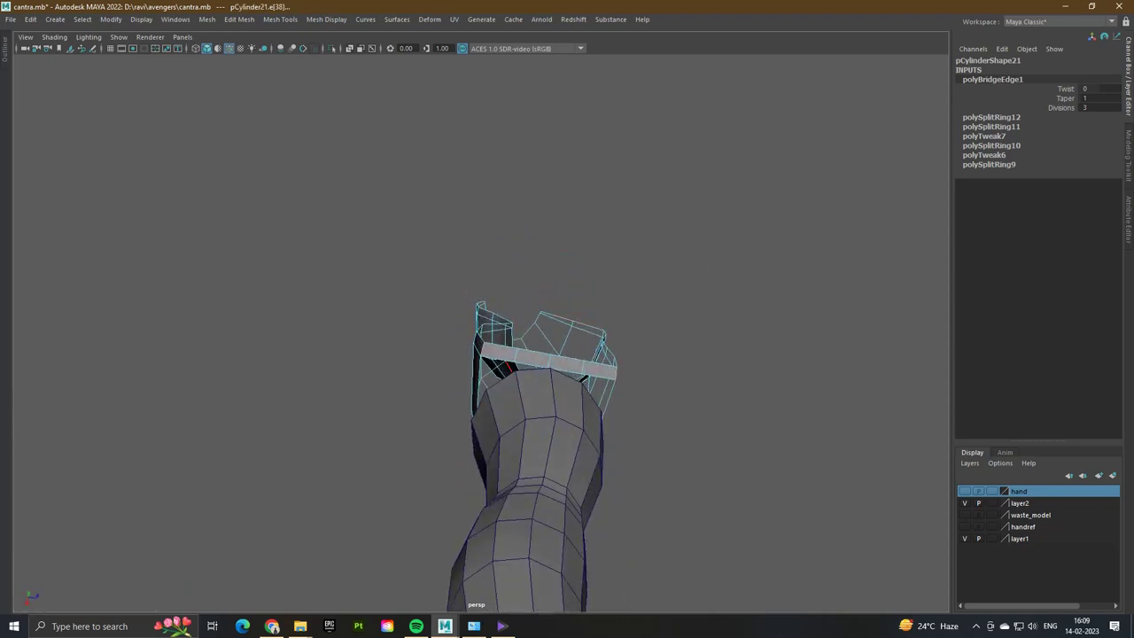
{"action": "left_click", "coordinate": [535, 351]}
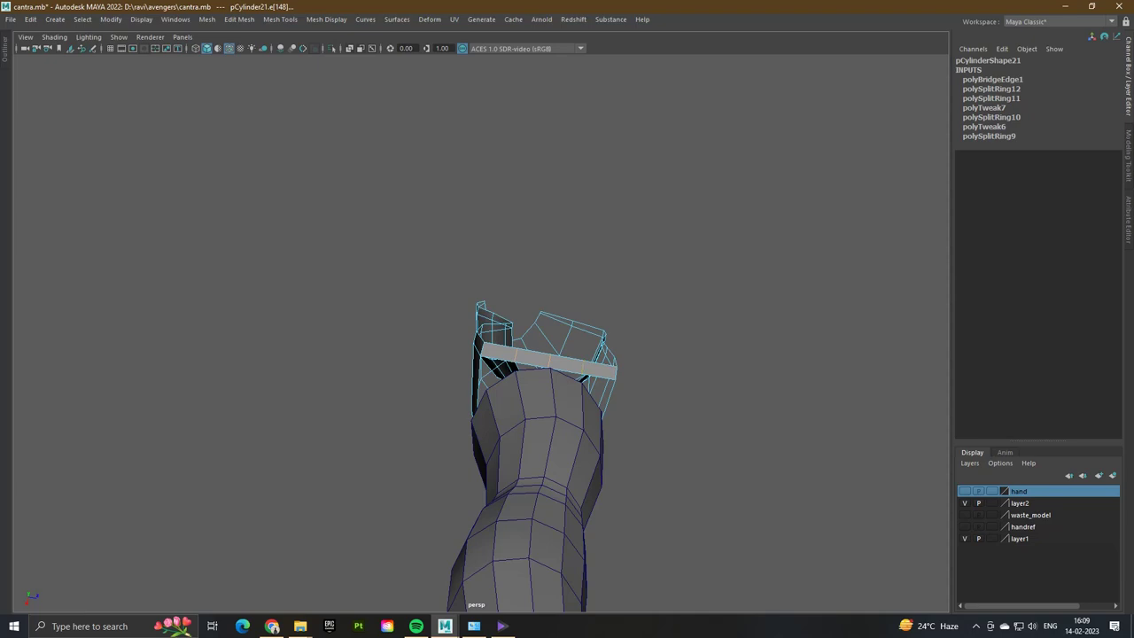
{"action": "key", "text": "ctrl+1"}
{"action": "key", "text": "ctrl+1"}
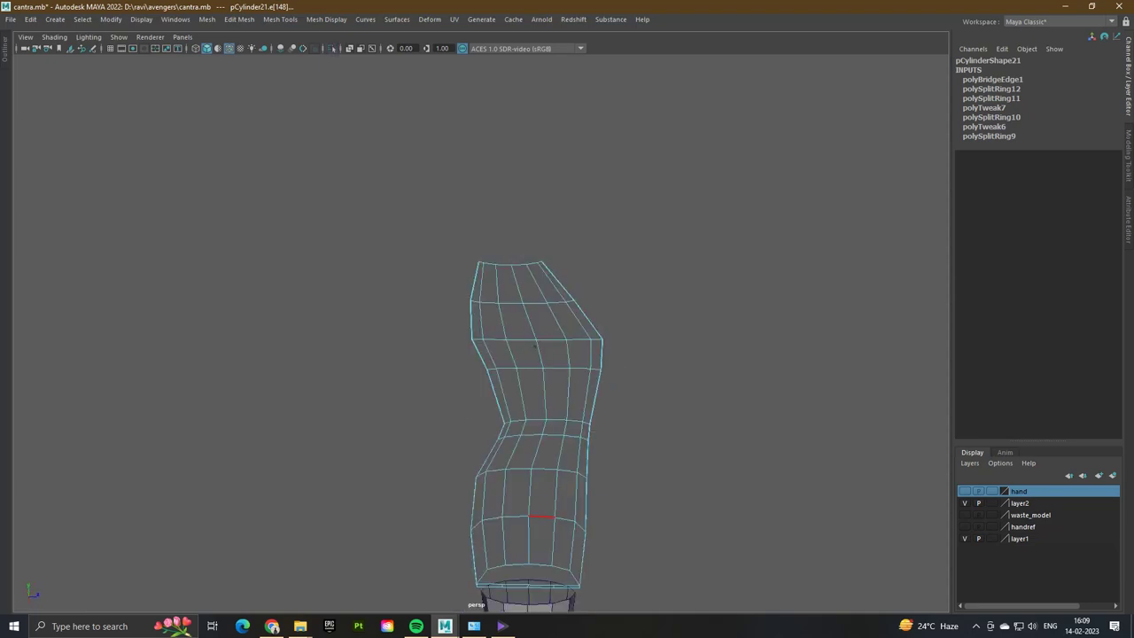
{"action": "key", "text": "w"}
{"action": "left_click_drag", "start_coordinate": [517, 416], "coordinate": [516, 426]}
{"action": "left_click", "coordinate": [569, 440]}
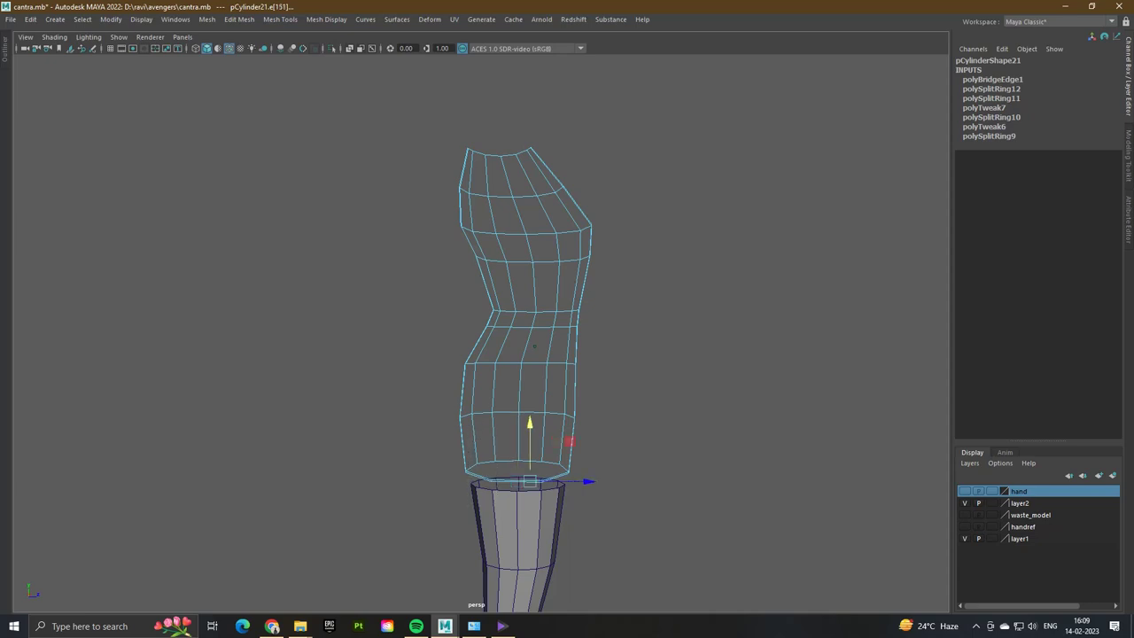
- Insert a vertical edge loop down the torso's wide front panel, between the centre-line loop and the side
{"action": "left_click_drag", "start_coordinate": [610, 514], "coordinate": [425, 404]}
{"action": "scroll", "coordinate": [549, 372], "scroll_direction": "up", "scroll_amount": 6}
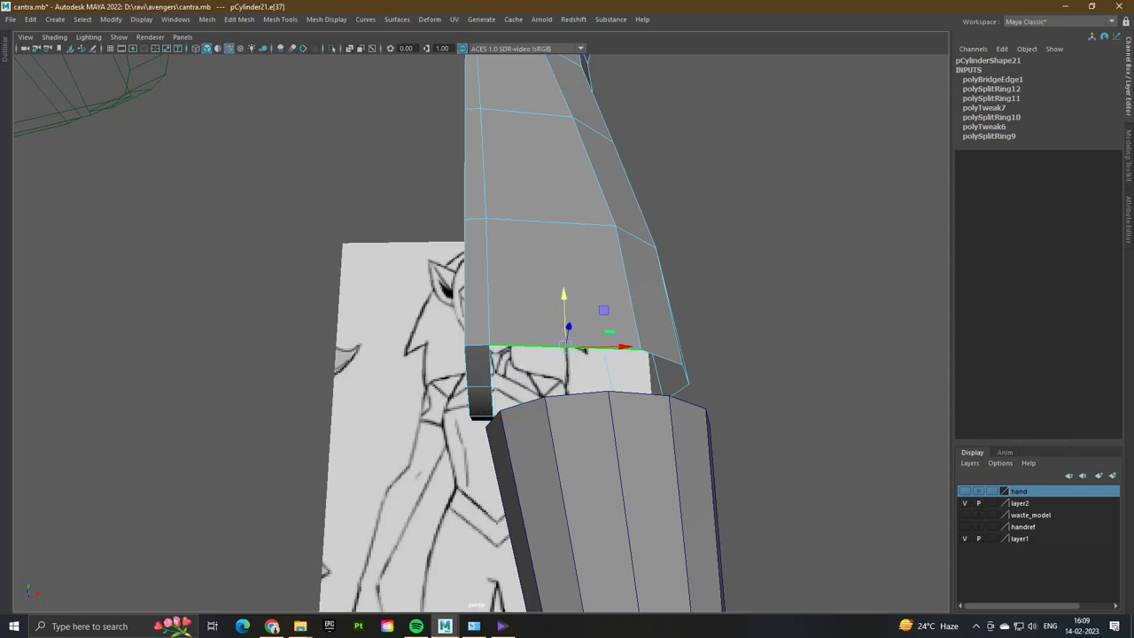
{"action": "right_click_drag", "start_coordinate": [483, 392], "coordinate": [545, 392], "text": "shift"}
{"action": "mouse_move", "coordinate": [545, 393]}
{"action": "left_mouse_down", "text": "alt"}
{"action": "mouse_move", "coordinate": [567, 381]}
{"action": "mouse_move", "coordinate": [554, 383]}
{"action": "left_mouse_up", "text": "alt"}
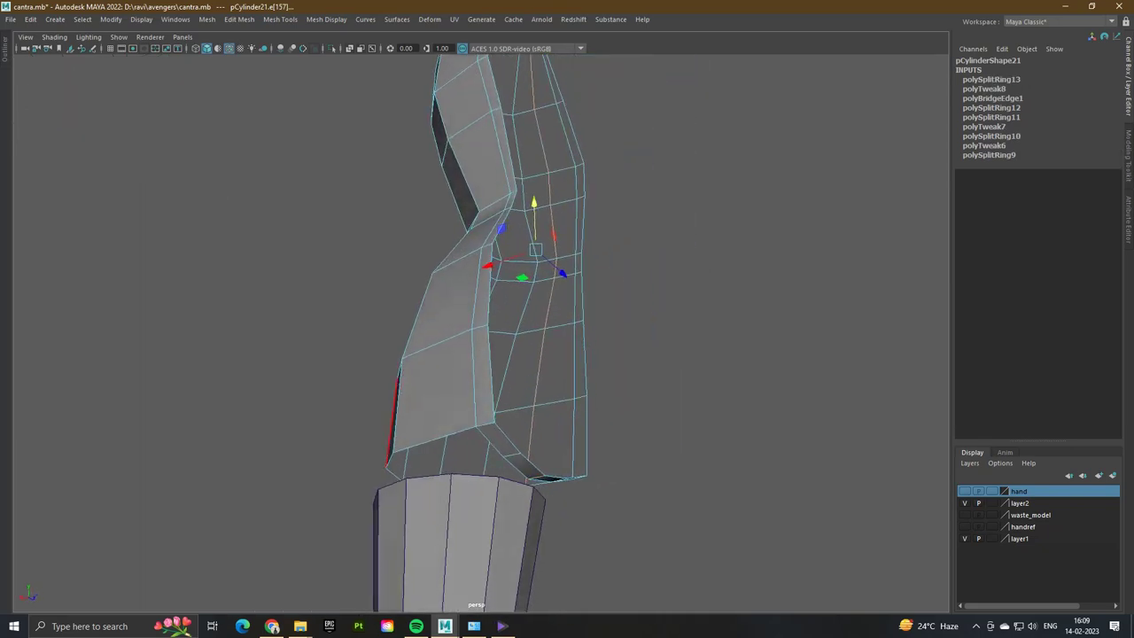
- Insert a vertical edge loop down the torso's wide back panel, crossing its bottom edge
{"action": "left_click", "coordinate": [434, 440]}
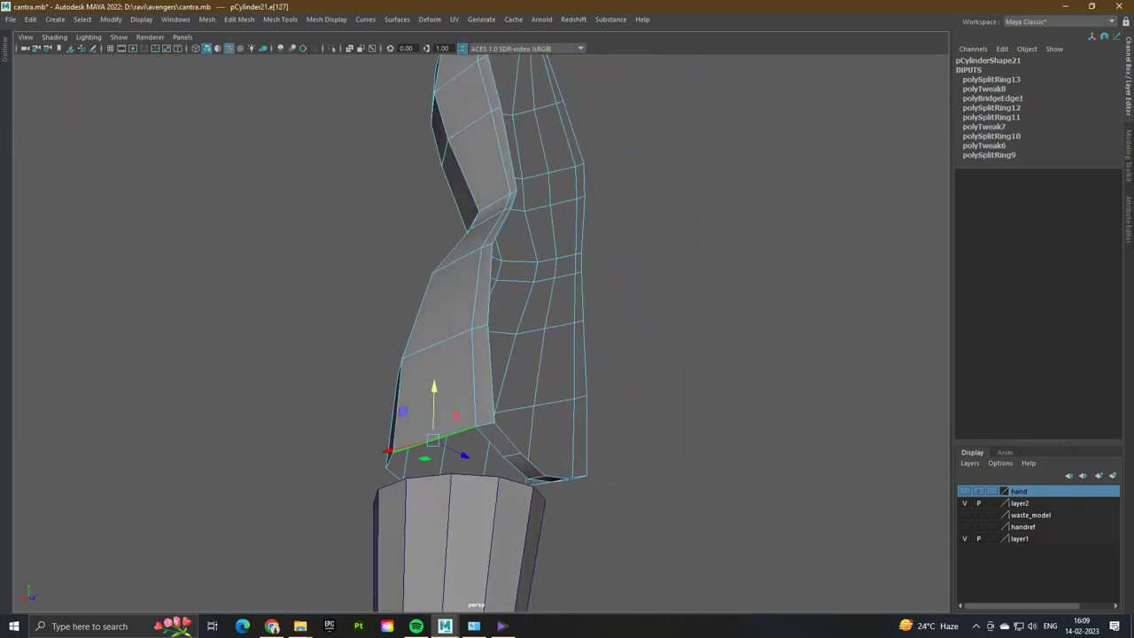
{"action": "right_click_drag", "start_coordinate": [434, 439], "coordinate": [460, 425], "text": "shift"}
{"action": "left_click_drag", "start_coordinate": [461, 426], "coordinate": [846, 402], "text": "alt"}
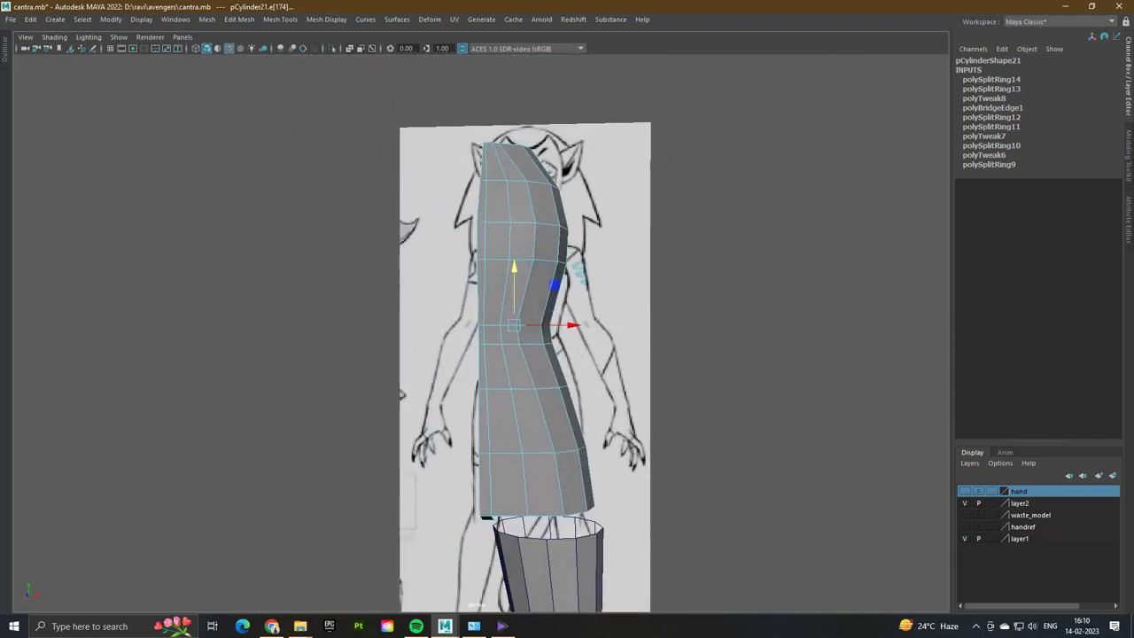
- Return to object selection in the four-view layout and show the hand layer
{"action": "key", "text": "space"}
{"action": "right_click_drag", "start_coordinate": [346, 317], "coordinate": [381, 284]}
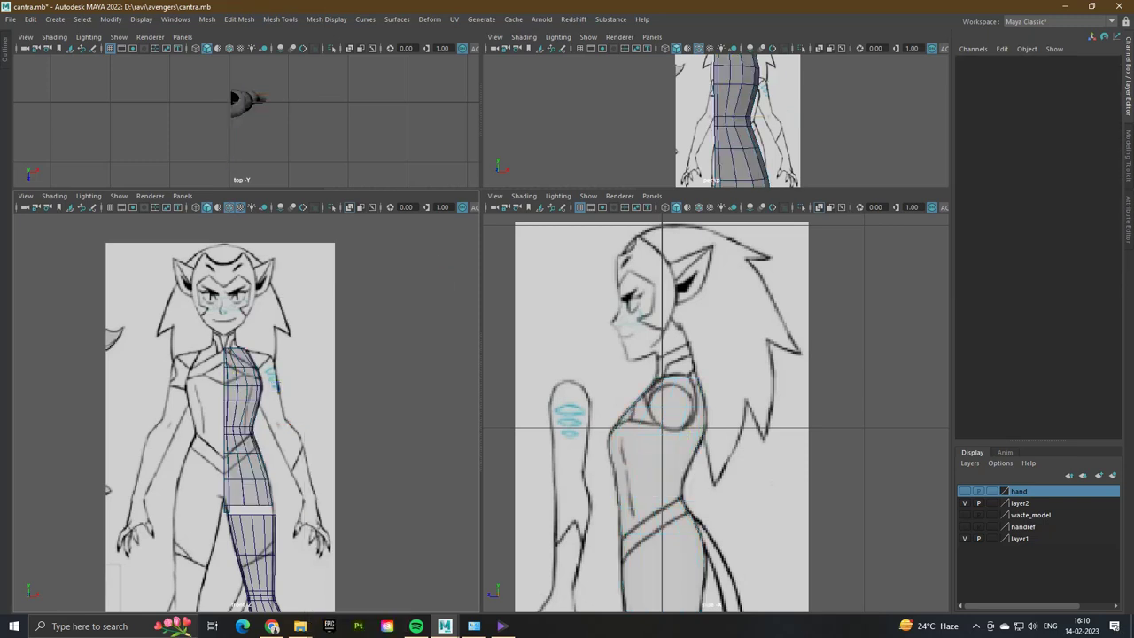
{"action": "left_click", "coordinate": [965, 491]}
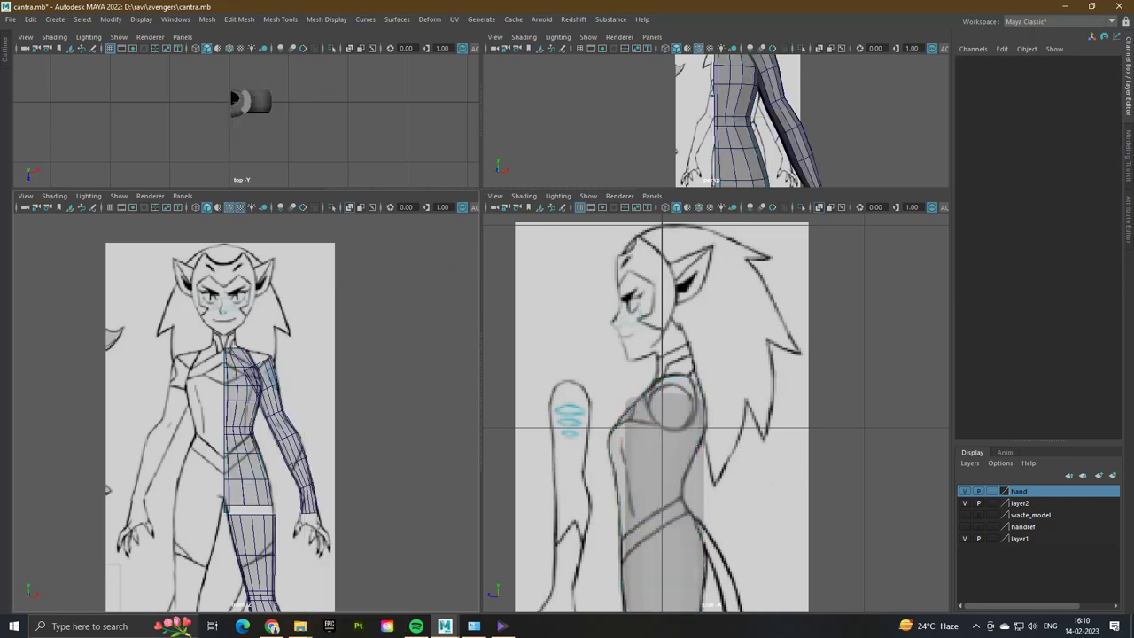
- Put the torso and leg meshes on a new display layer named body and hide that layer
{"action": "left_click", "coordinate": [236, 99]}
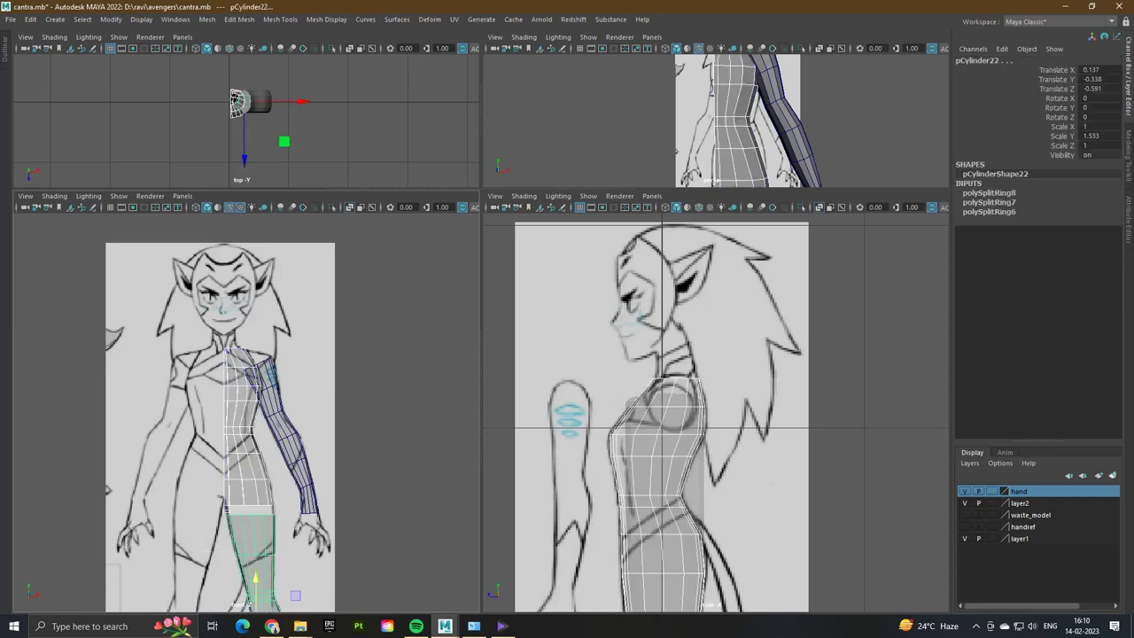
{"action": "left_click", "coordinate": [1113, 474]}
{"action": "left_click", "coordinate": [965, 490]}
{"action": "double_click", "coordinate": [1020, 490]}
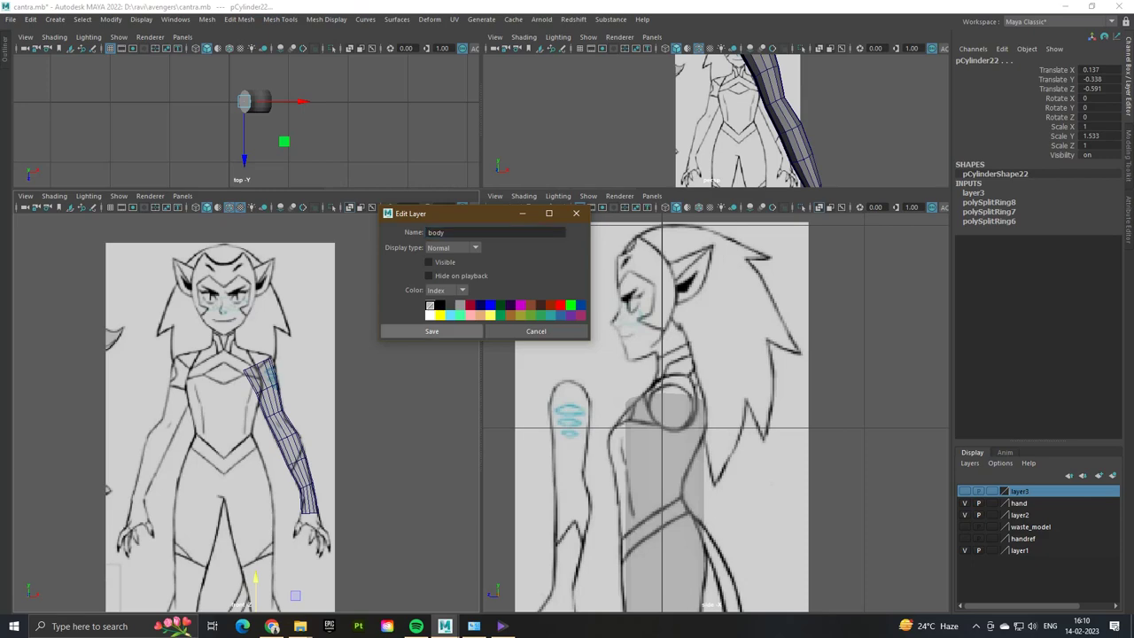
{"action": "left_click", "coordinate": [431, 331]}
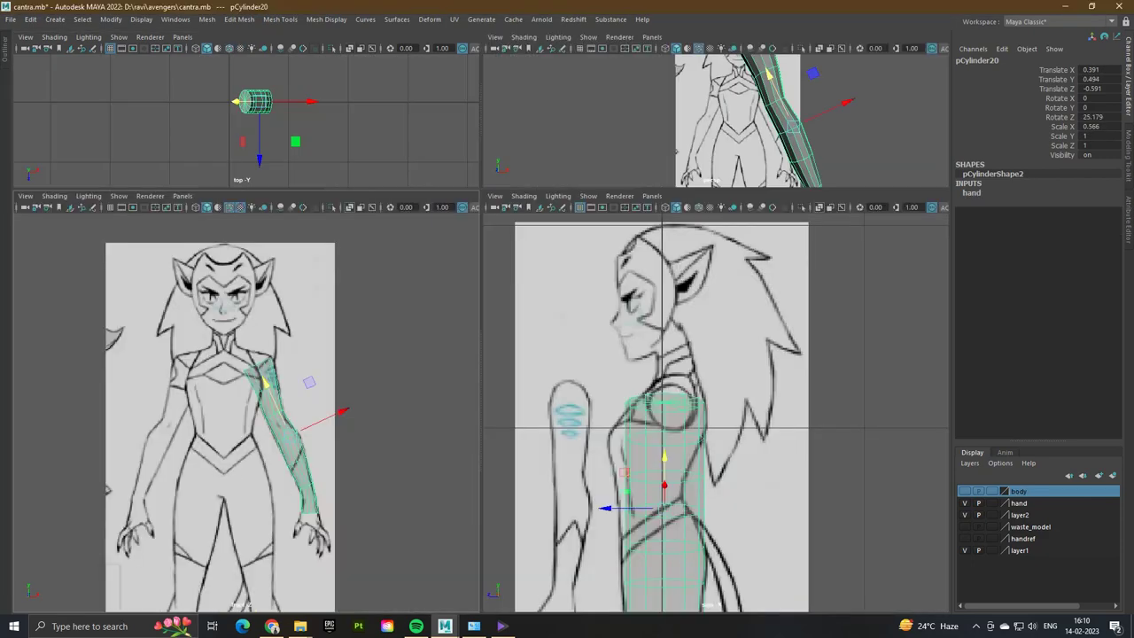
- Maximize the side view and frame the arm cylinder against the side drawing
{"action": "key", "text": "space"}
{"action": "scroll", "coordinate": [425, 337], "scroll_direction": "up", "scroll_amount": 3}
{"action": "middle_click_drag", "start_coordinate": [491, 322], "coordinate": [500, 297], "text": "alt"}
{"action": "right_click_drag", "start_coordinate": [500, 297], "coordinate": [505, 329]}
{"action": "left_click_drag", "start_coordinate": [328, 106], "coordinate": [549, 177]}
{"action": "left_click", "coordinate": [866, 405]}
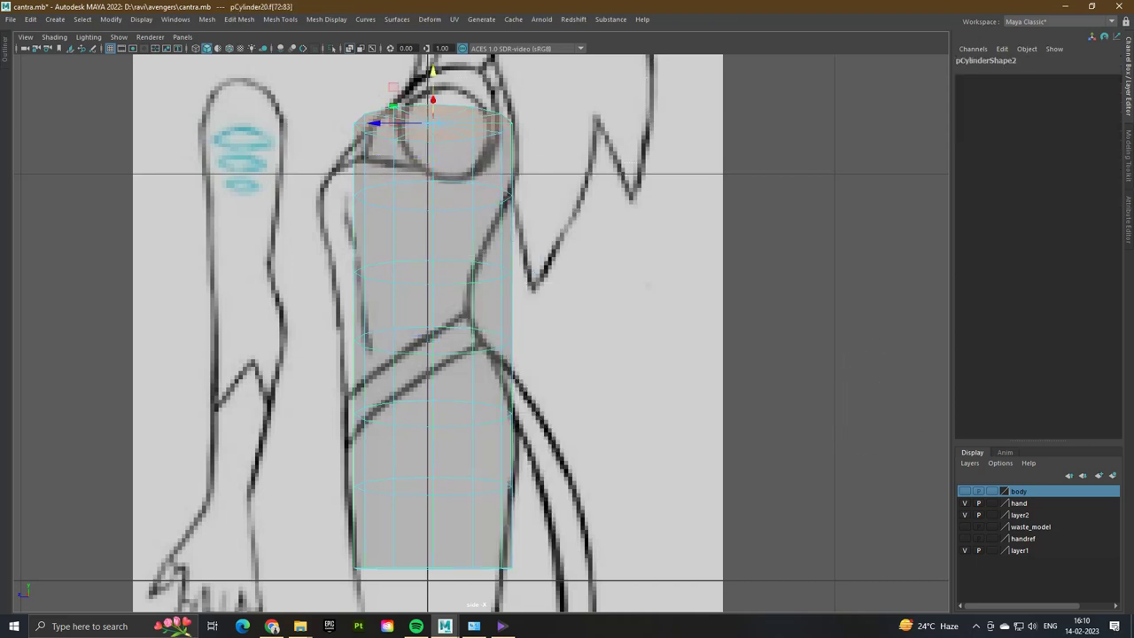
{"action": "left_click_drag", "start_coordinate": [501, 326], "coordinate": [472, 406]}
{"action": "scroll", "coordinate": [478, 337], "scroll_direction": "down", "scroll_amount": 3}
{"action": "scroll", "coordinate": [478, 293], "scroll_direction": "up", "scroll_amount": 2}
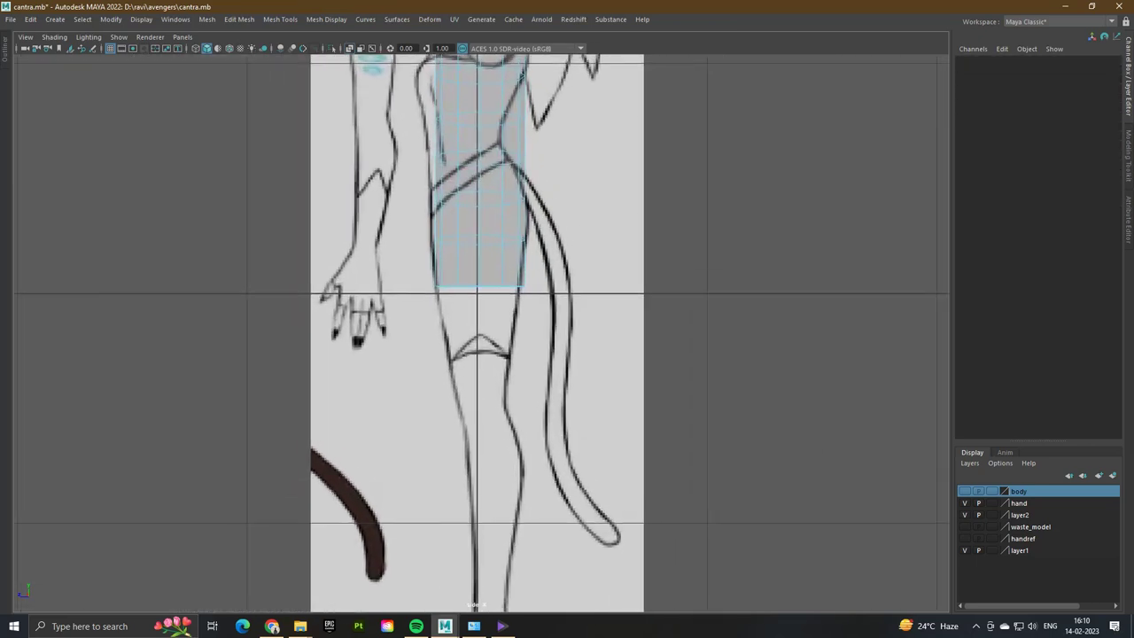
{"action": "left_click", "coordinate": [478, 266]}
{"action": "left_click_drag", "start_coordinate": [71, 158], "coordinate": [648, 269]}
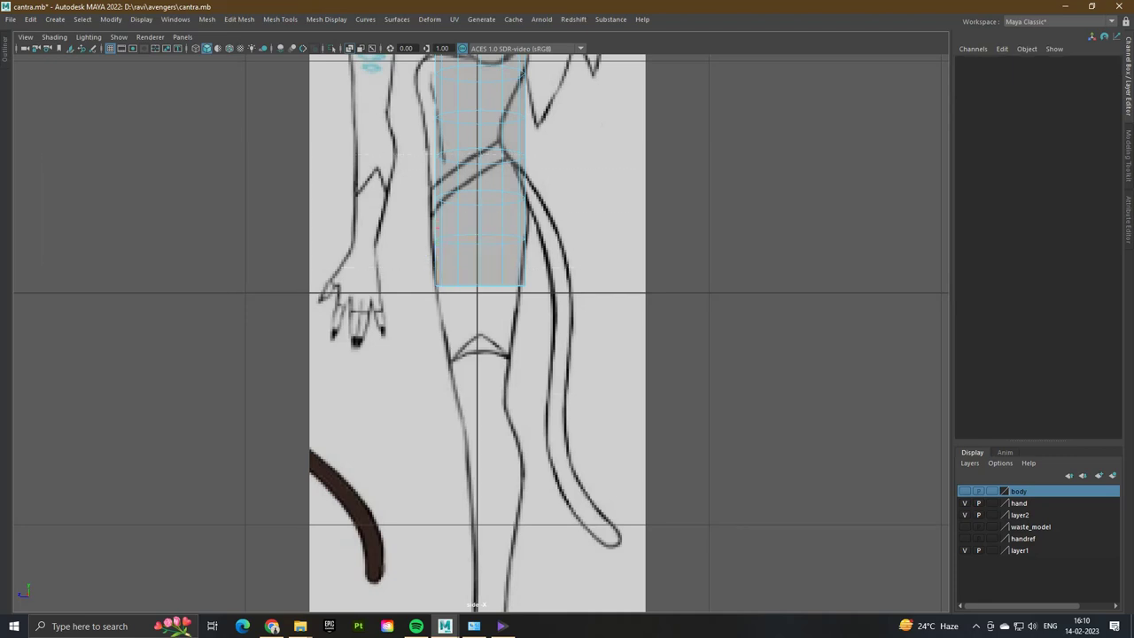
{"action": "left_click_drag", "start_coordinate": [459, 241], "coordinate": [440, 287]}
{"action": "middle_click_drag", "start_coordinate": [478, 266], "coordinate": [469, 483], "text": "alt"}
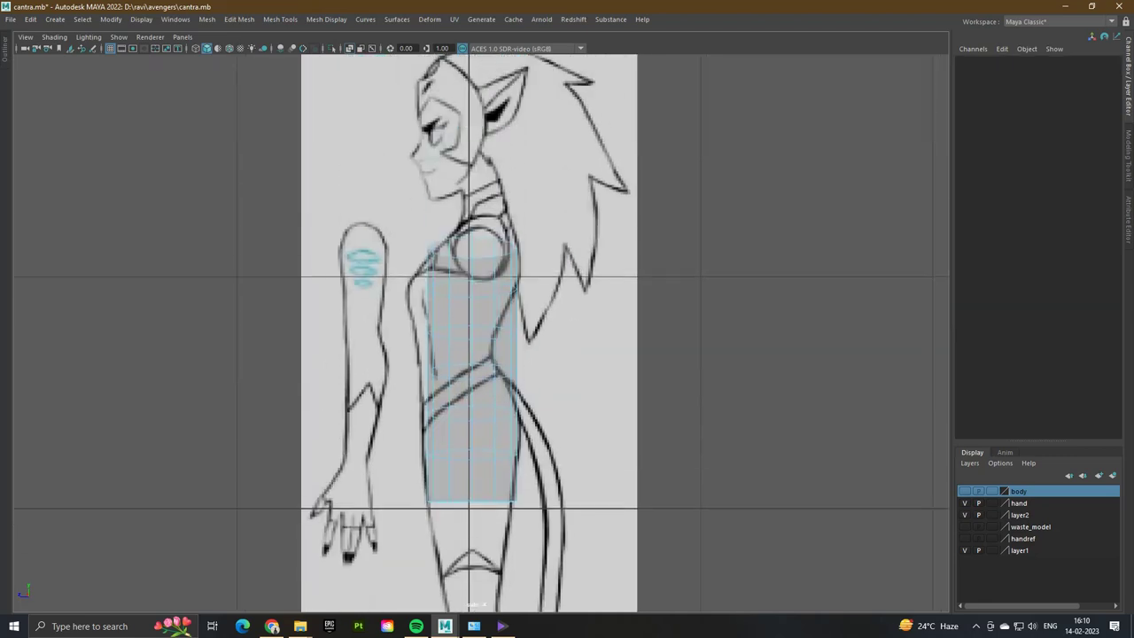
{"action": "left_click_drag", "start_coordinate": [471, 280], "coordinate": [497, 328]}
{"action": "double_click", "coordinate": [483, 238]}
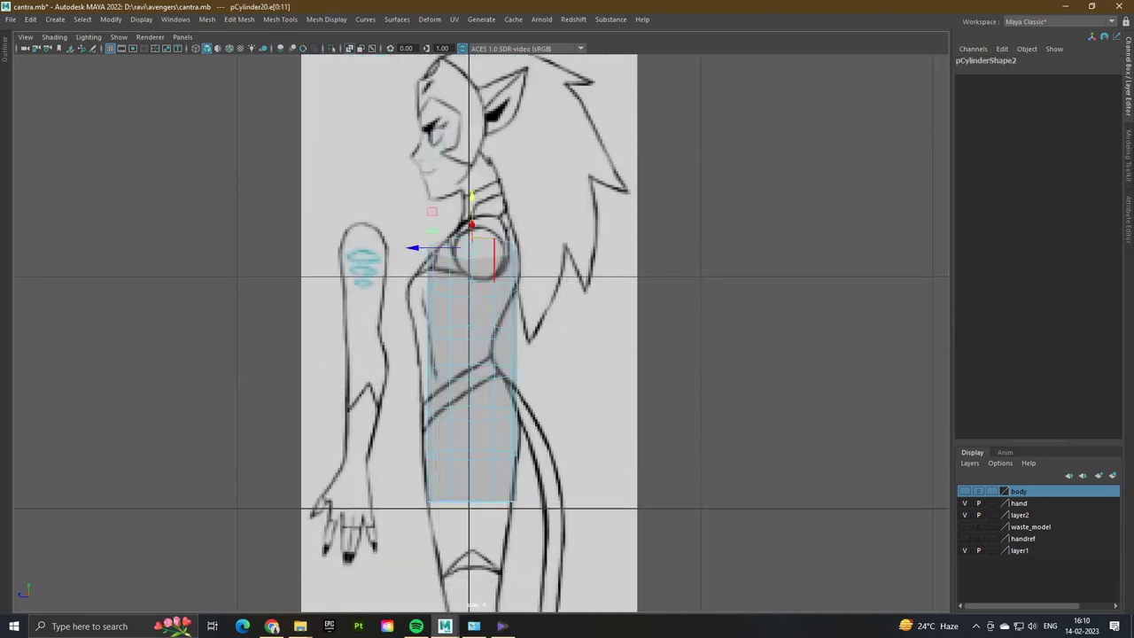
- Move the arm cylinder over the separate arm in the side drawing and narrow its second edge ring to the outline
{"action": "right_click_drag", "start_coordinate": [466, 276], "coordinate": [525, 275]}
{"action": "left_click_drag", "start_coordinate": [412, 368], "coordinate": [303, 369]}
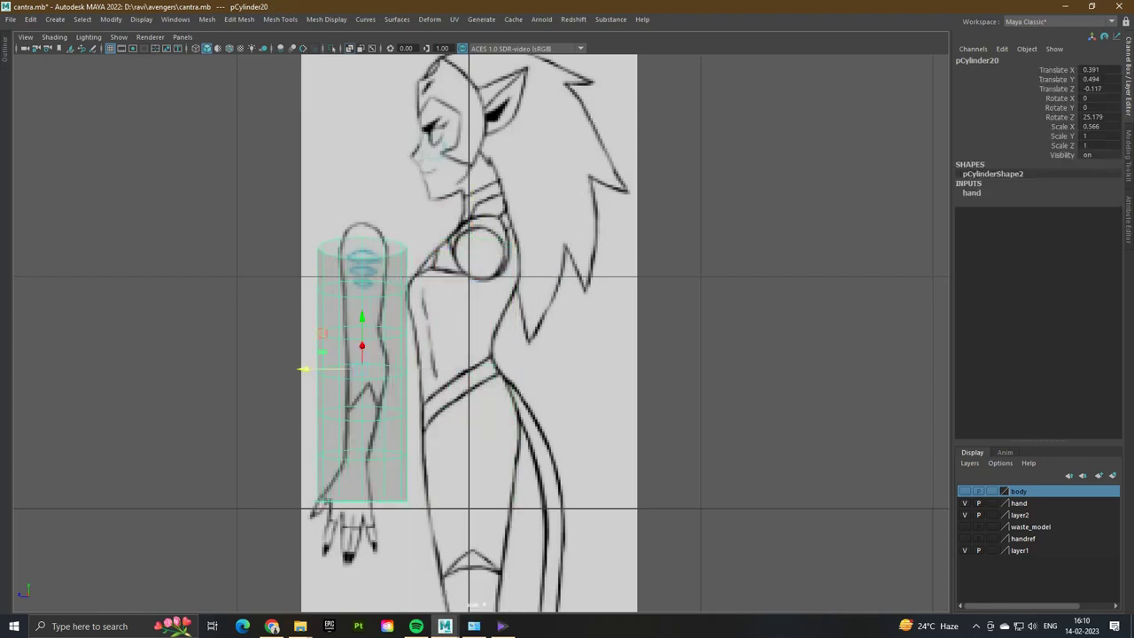
{"action": "right_click_drag", "start_coordinate": [361, 238], "coordinate": [361, 205]}
{"action": "key", "text": "Down"}
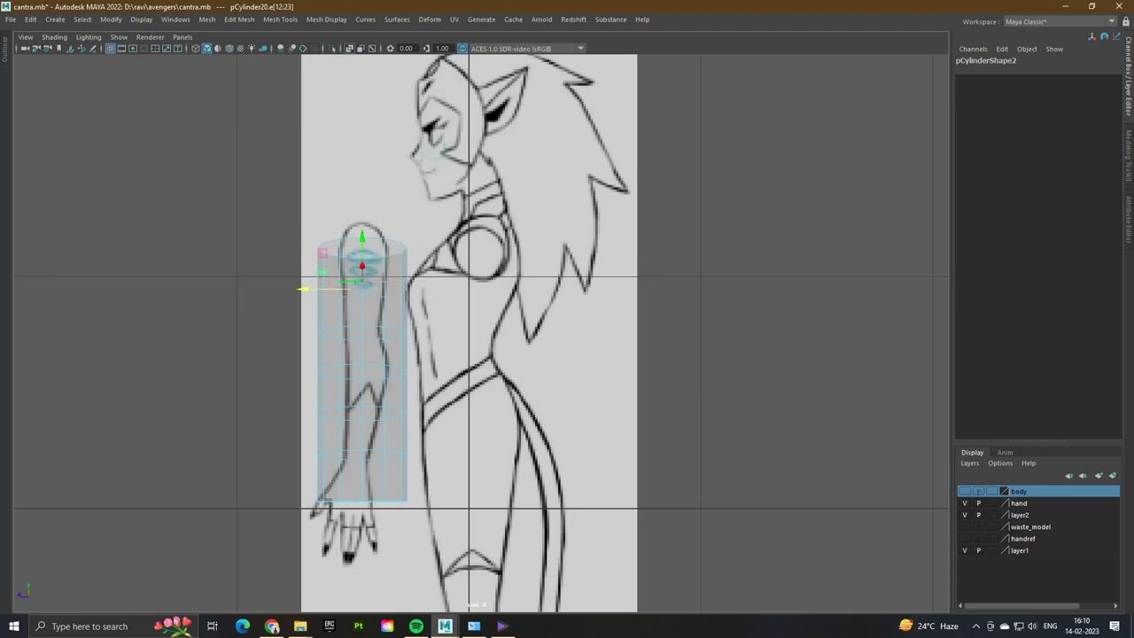
{"action": "key", "text": "r"}
{"action": "left_click_drag", "start_coordinate": [303, 289], "coordinate": [308, 289]}
- Scale the next three edge rings down the arm to the drawn width from the upper arm to the forearm
{"action": "left_click", "coordinate": [330, 337]}
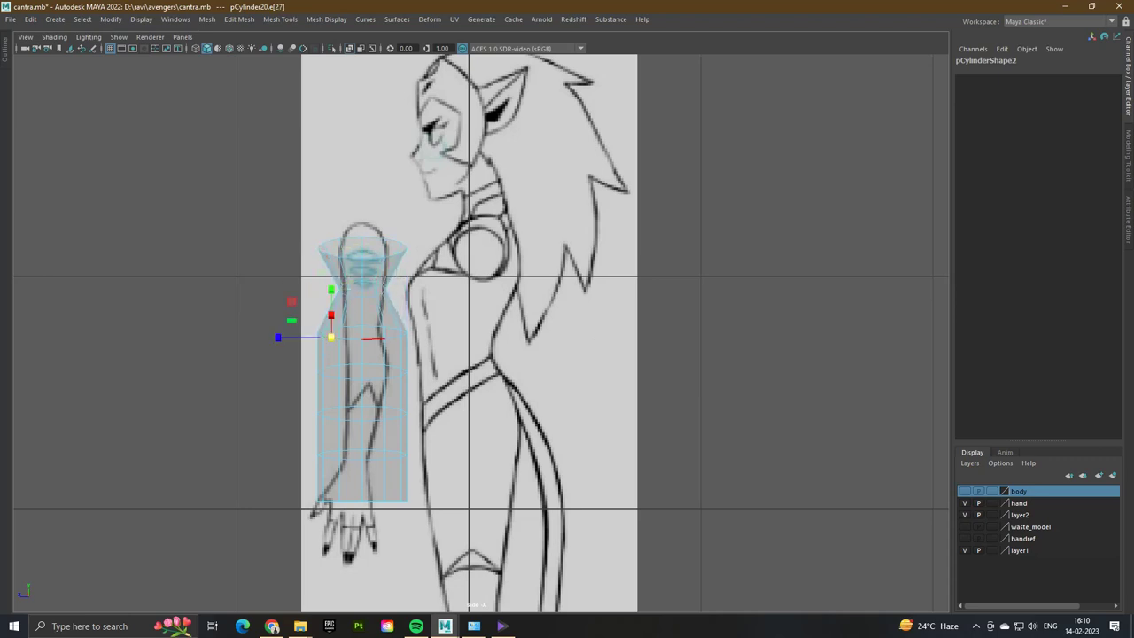
{"action": "double_click", "coordinate": [330, 337]}
{"action": "left_click_drag", "start_coordinate": [308, 333], "coordinate": [335, 333]}
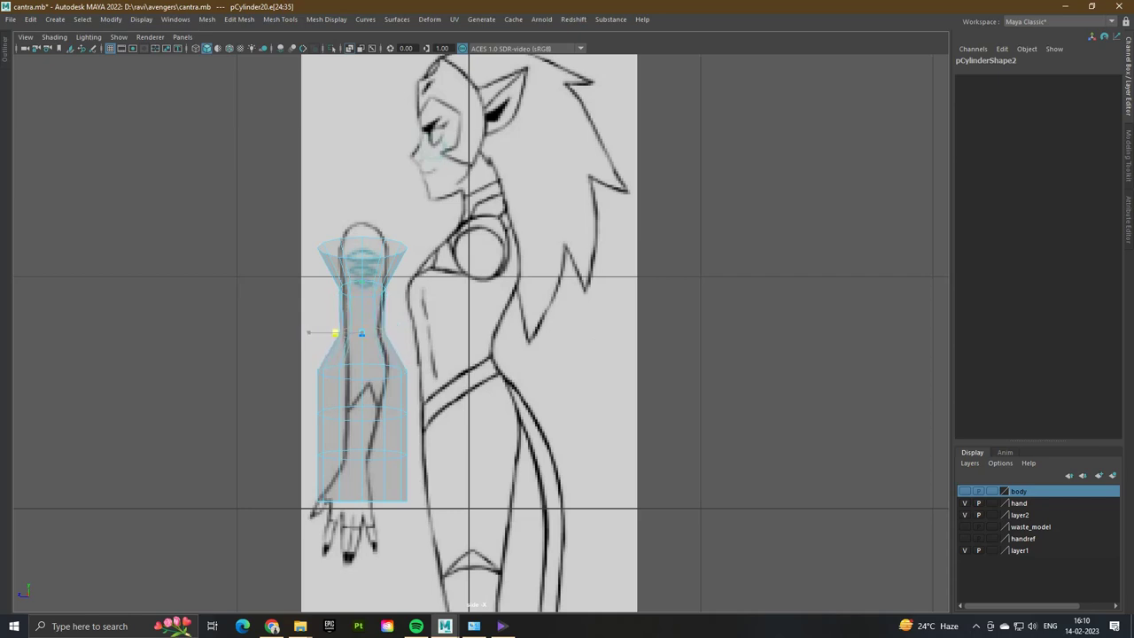
{"action": "left_click", "coordinate": [332, 372]}
{"action": "double_click", "coordinate": [331, 372]}
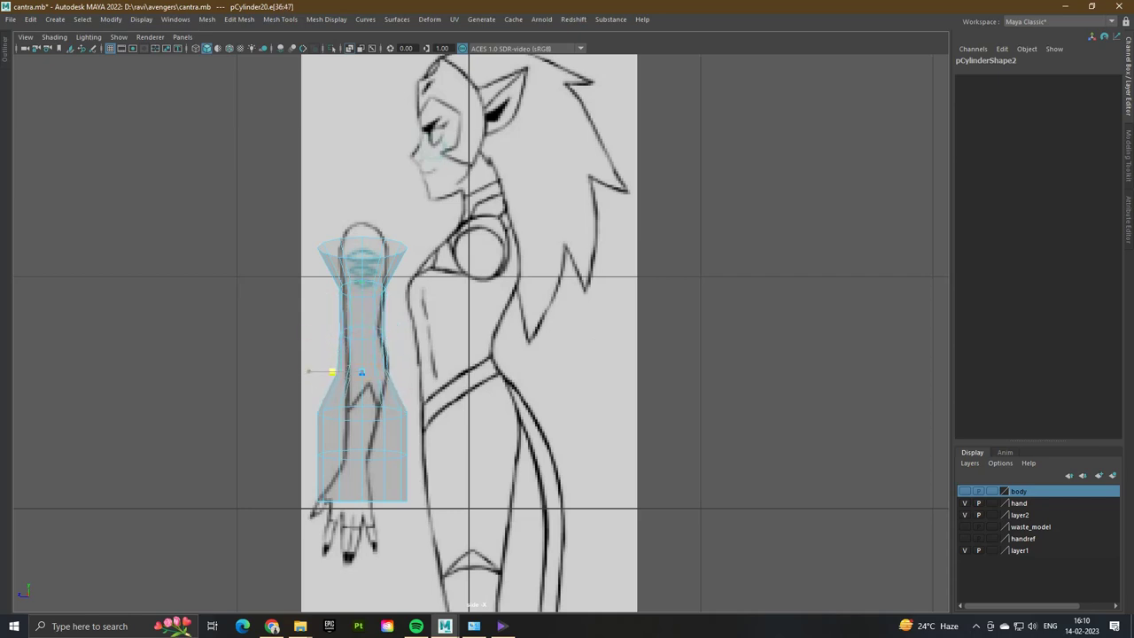
{"action": "left_click", "coordinate": [331, 413]}
{"action": "double_click", "coordinate": [331, 413]}
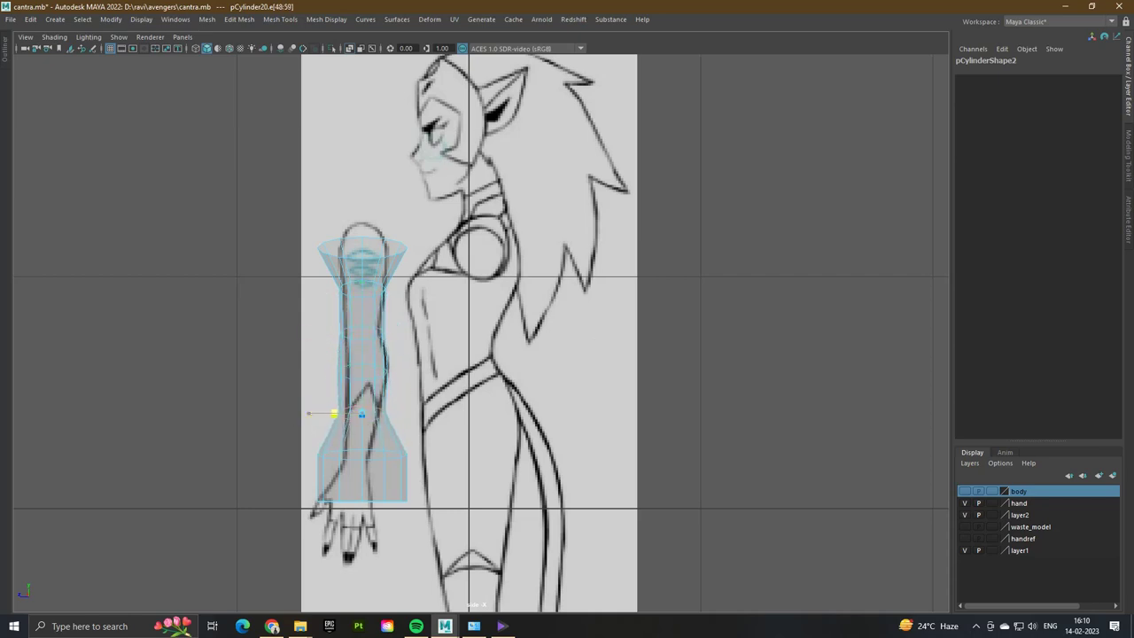
- Narrow the wrist edge ring and the arm's open bottom ring, and shift them forward onto the drawn outline
{"action": "left_click", "coordinate": [326, 455]}
{"action": "double_click", "coordinate": [326, 454]}
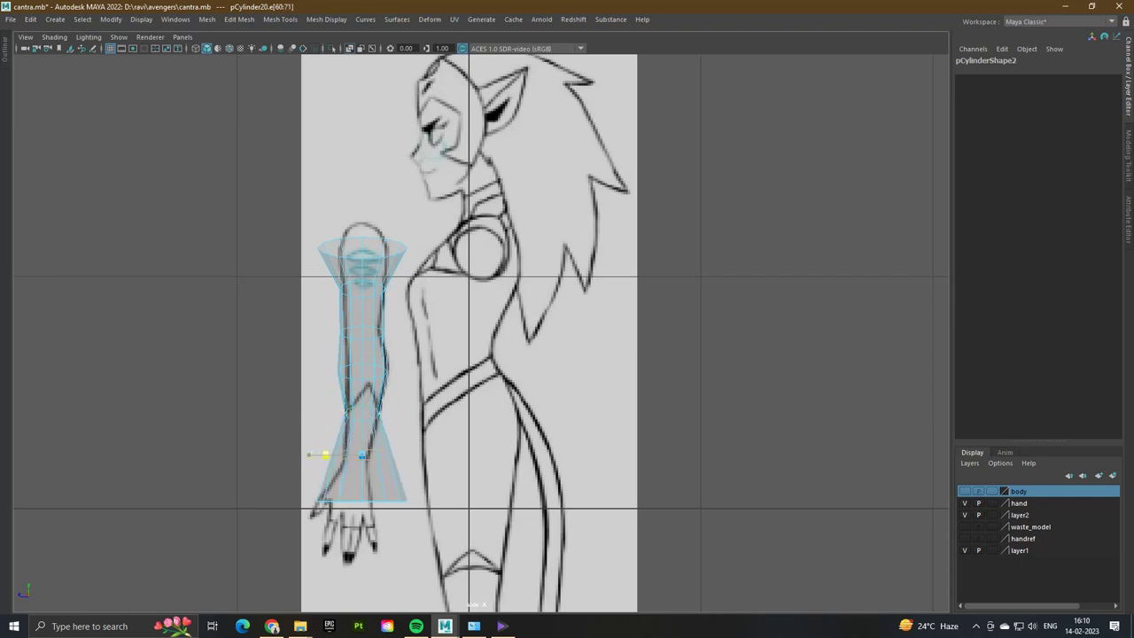
{"action": "left_click_drag", "start_coordinate": [326, 455], "coordinate": [301, 455]}
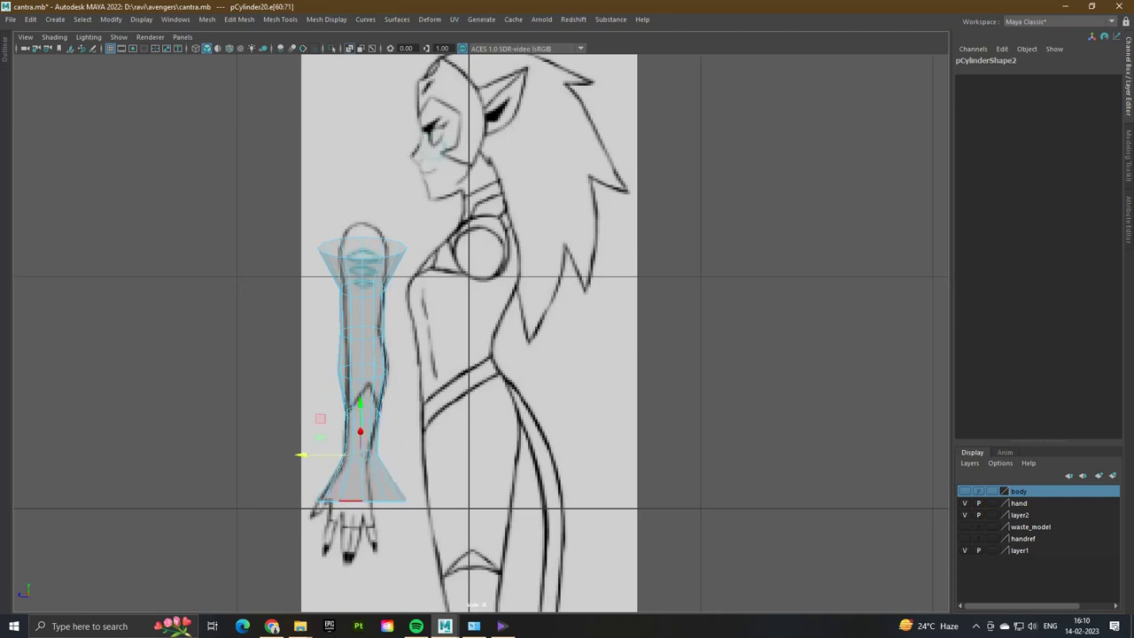
{"action": "double_click", "coordinate": [303, 502]}
{"action": "left_click_drag", "start_coordinate": [303, 502], "coordinate": [293, 501]}
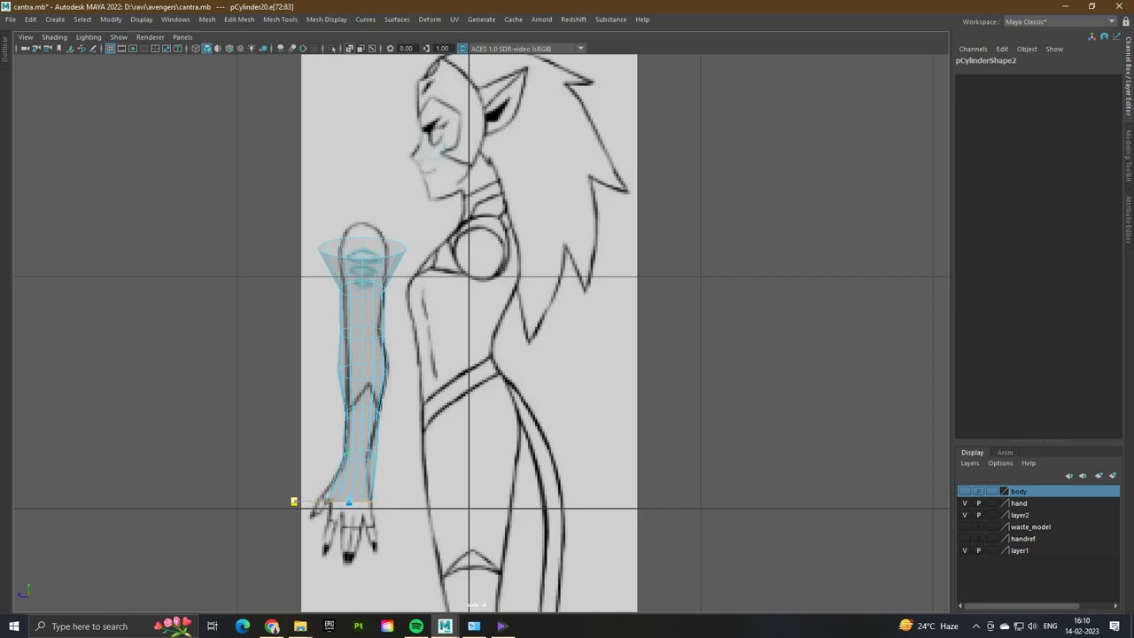
- Narrow the arm's top edge ring to the width of the drawn shoulder
{"action": "scroll", "coordinate": [292, 503], "scroll_direction": "up", "scroll_amount": 3}
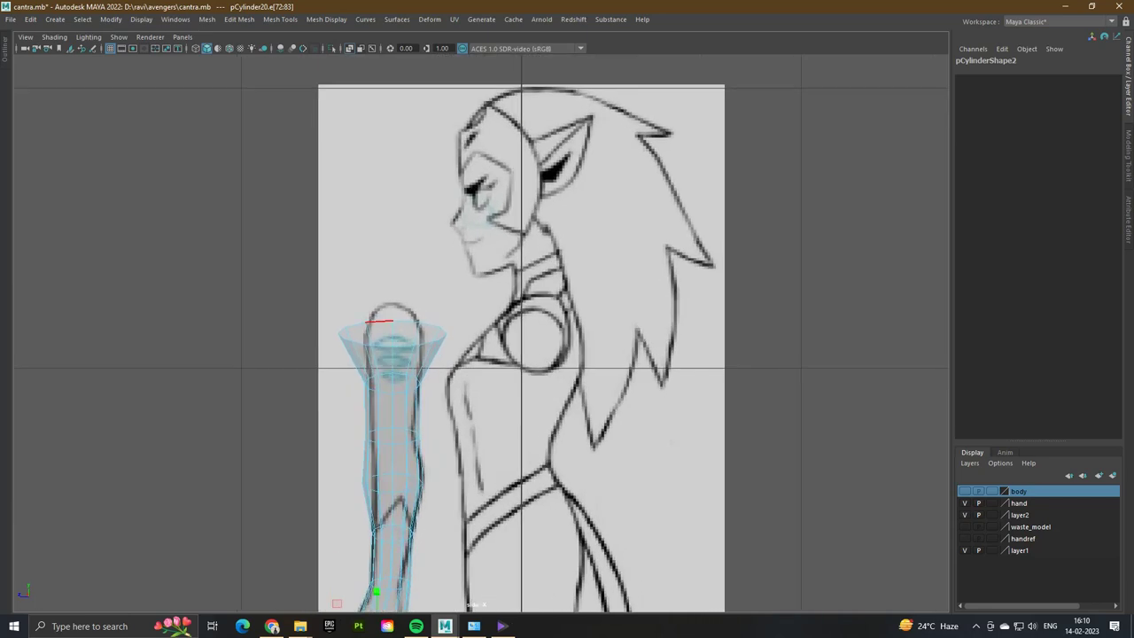
{"action": "double_click", "coordinate": [381, 321]}
{"action": "left_click_drag", "start_coordinate": [380, 329], "coordinate": [338, 334]}
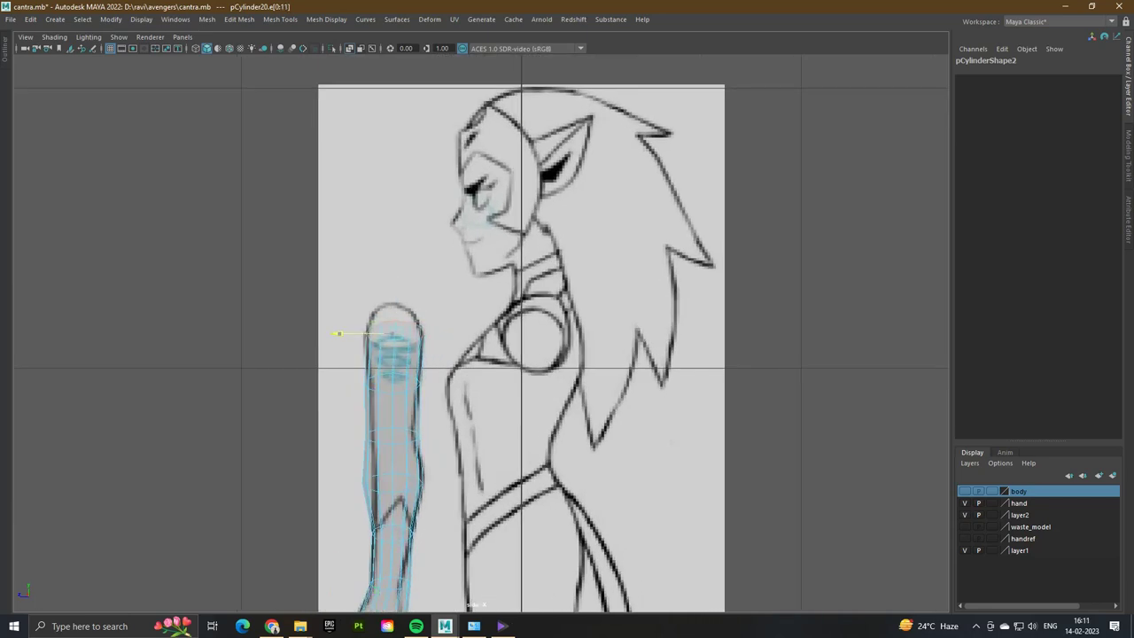
- Refine the elbow edge ring and the two rings above it to follow the drawn arm outline
{"action": "key", "text": "w"}
{"action": "middle_click_drag", "start_coordinate": [338, 334], "coordinate": [368, 210], "text": "alt"}
{"action": "scroll", "coordinate": [367, 210], "scroll_direction": "up", "scroll_amount": 3}
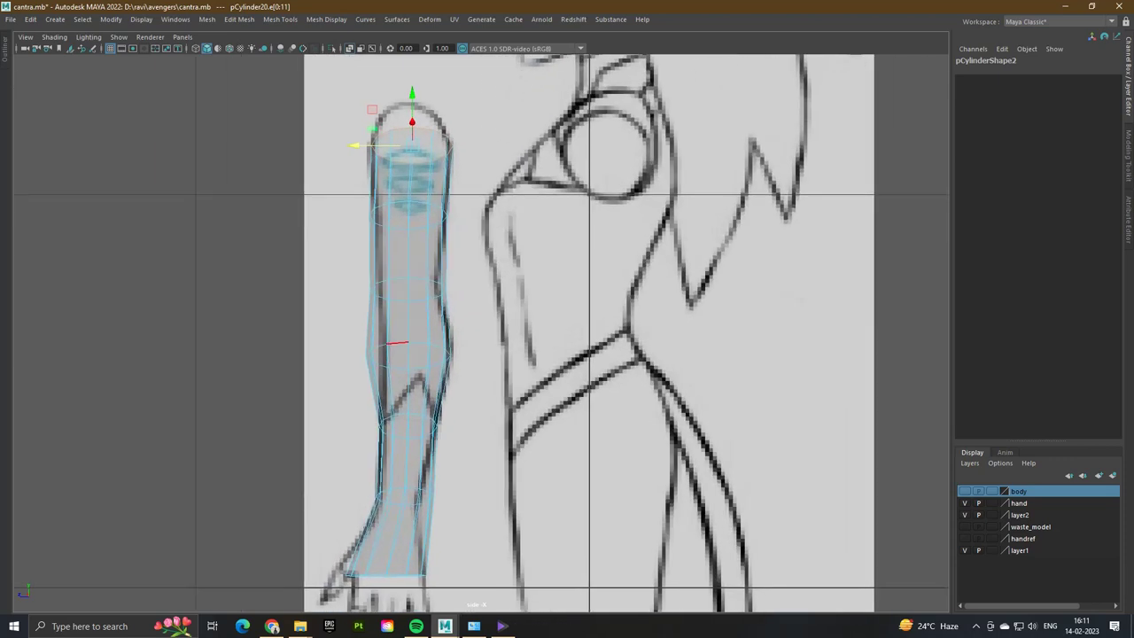
{"action": "double_click", "coordinate": [399, 343]}
{"action": "left_click_drag", "start_coordinate": [354, 355], "coordinate": [358, 356]}
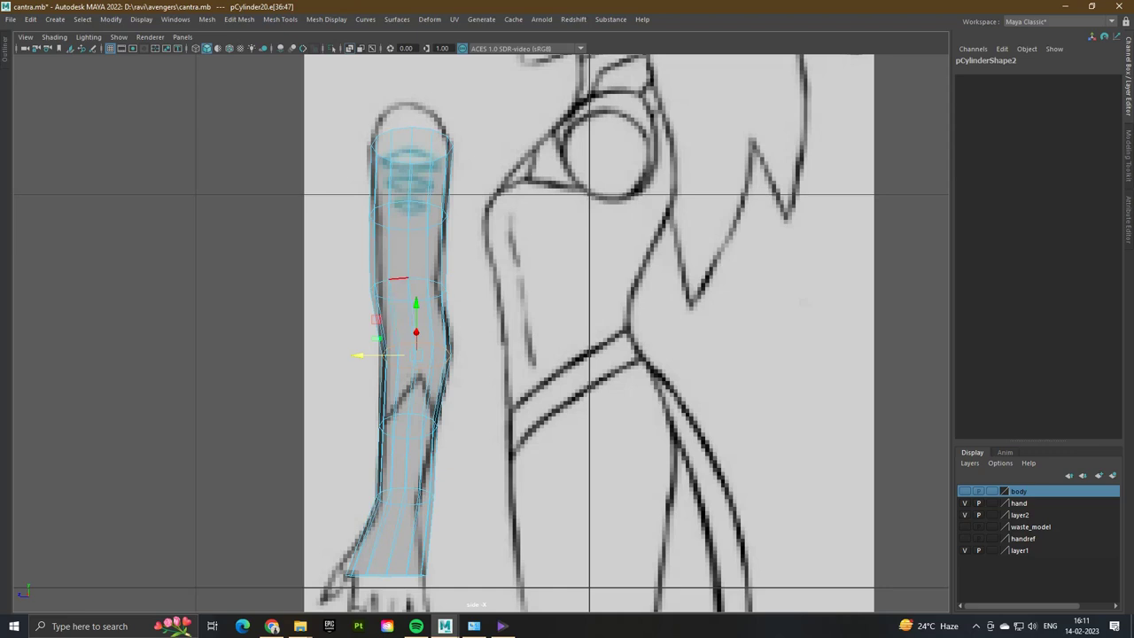
{"action": "double_click", "coordinate": [381, 288]}
{"action": "left_click_drag", "start_coordinate": [354, 289], "coordinate": [354, 288]}
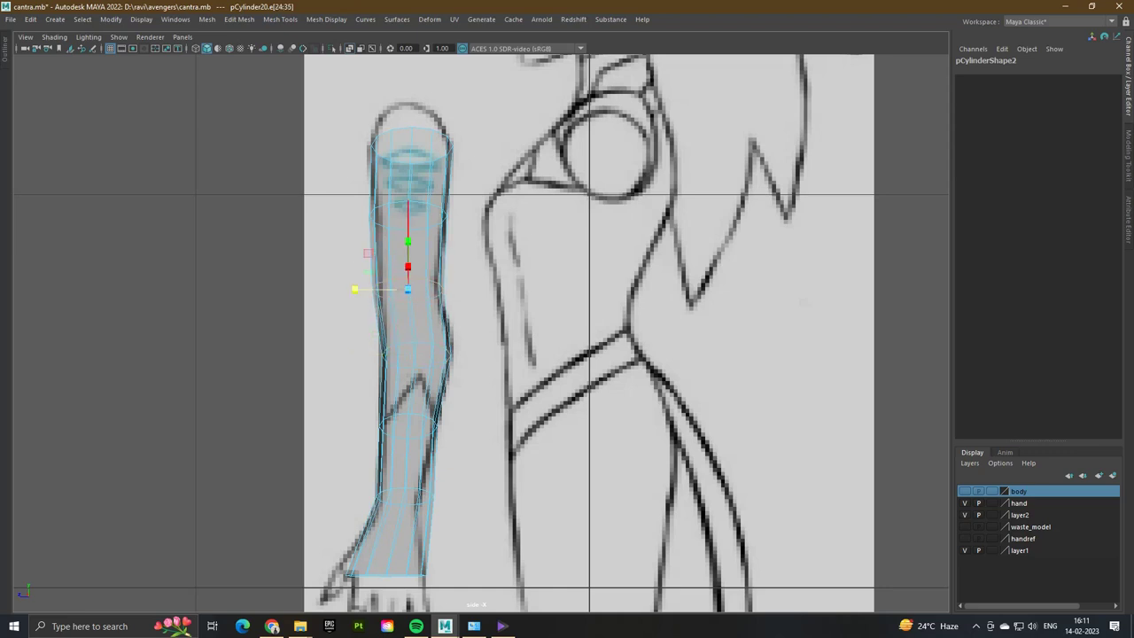
{"action": "double_click", "coordinate": [381, 216]}
{"action": "left_click_drag", "start_coordinate": [355, 216], "coordinate": [355, 216]}
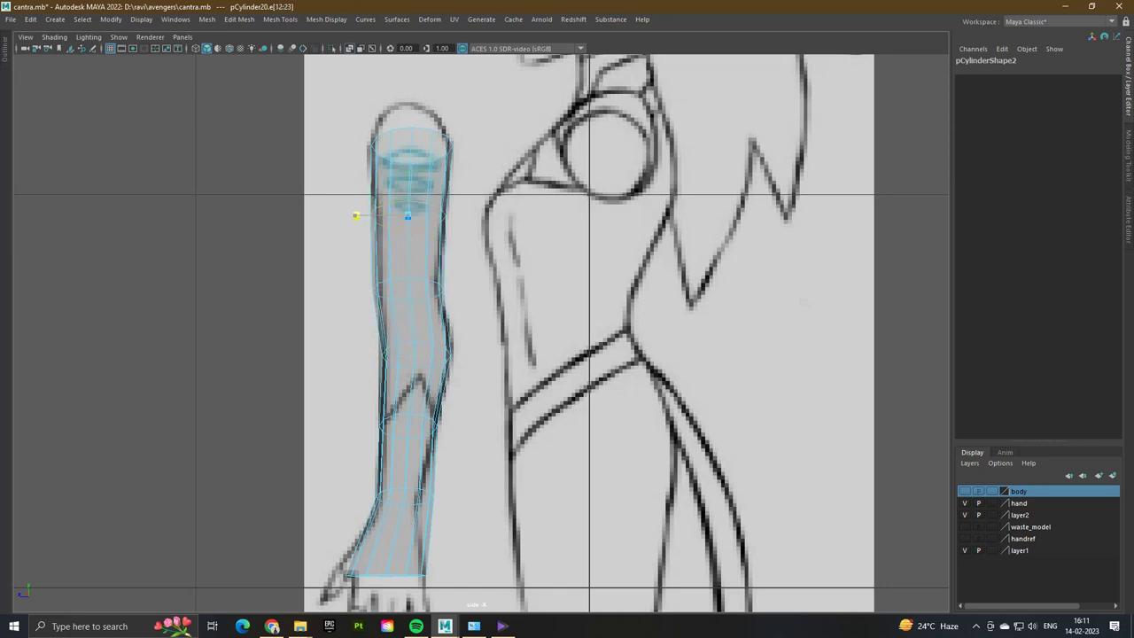
- Fit the forearm and wrist edge rings to the drawn outline by adjusting their width and front-to-back position
{"action": "double_click", "coordinate": [390, 426]}
{"action": "left_click_drag", "start_coordinate": [355, 426], "coordinate": [356, 426]}
{"action": "middle_click_drag", "start_coordinate": [356, 426], "coordinate": [416, 240], "text": "alt"}
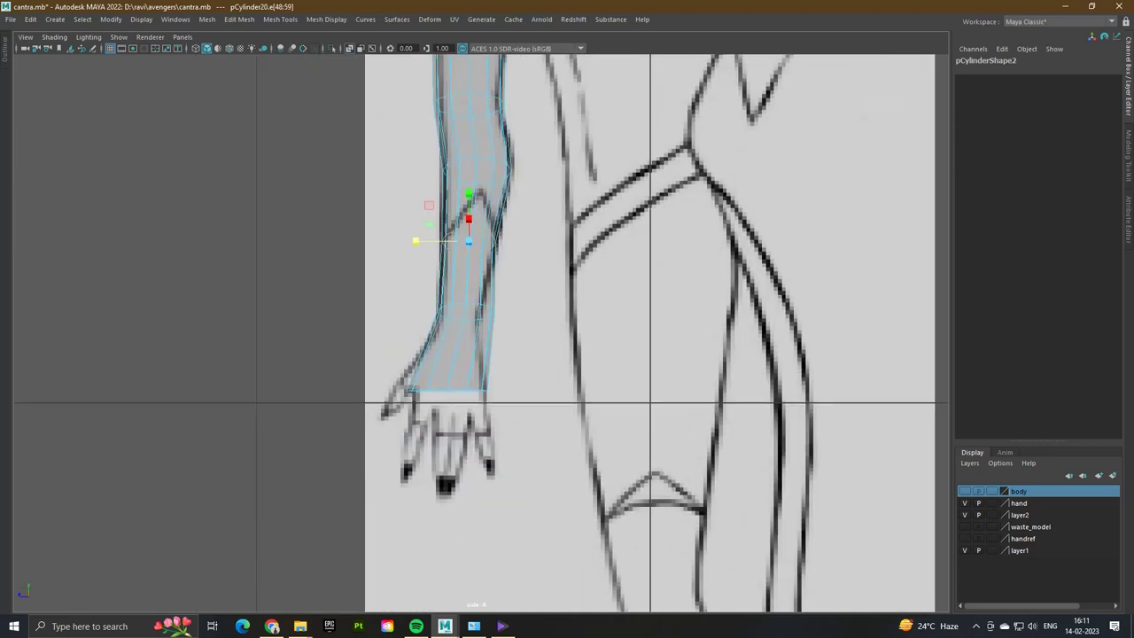
{"action": "scroll", "coordinate": [415, 240], "scroll_direction": "up", "scroll_amount": 2}
{"action": "double_click", "coordinate": [453, 294]}
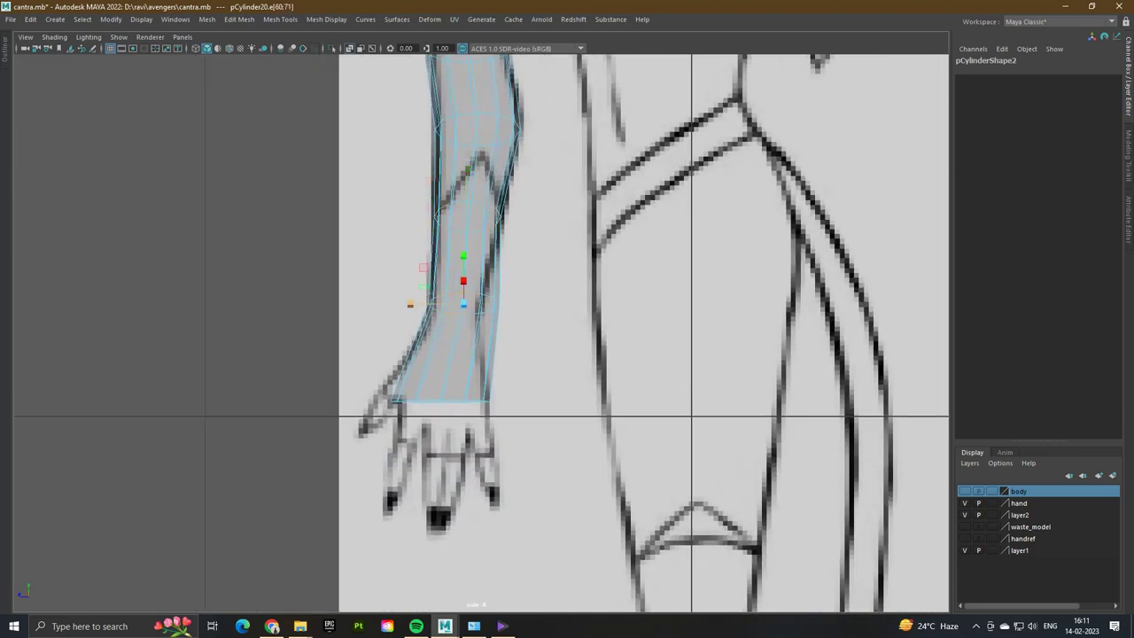
{"action": "mouse_move", "coordinate": [409, 304]}
{"action": "left_mouse_down"}
{"action": "mouse_move", "coordinate": [423, 304]}
{"action": "mouse_move", "coordinate": [396, 303]}
{"action": "left_mouse_up"}
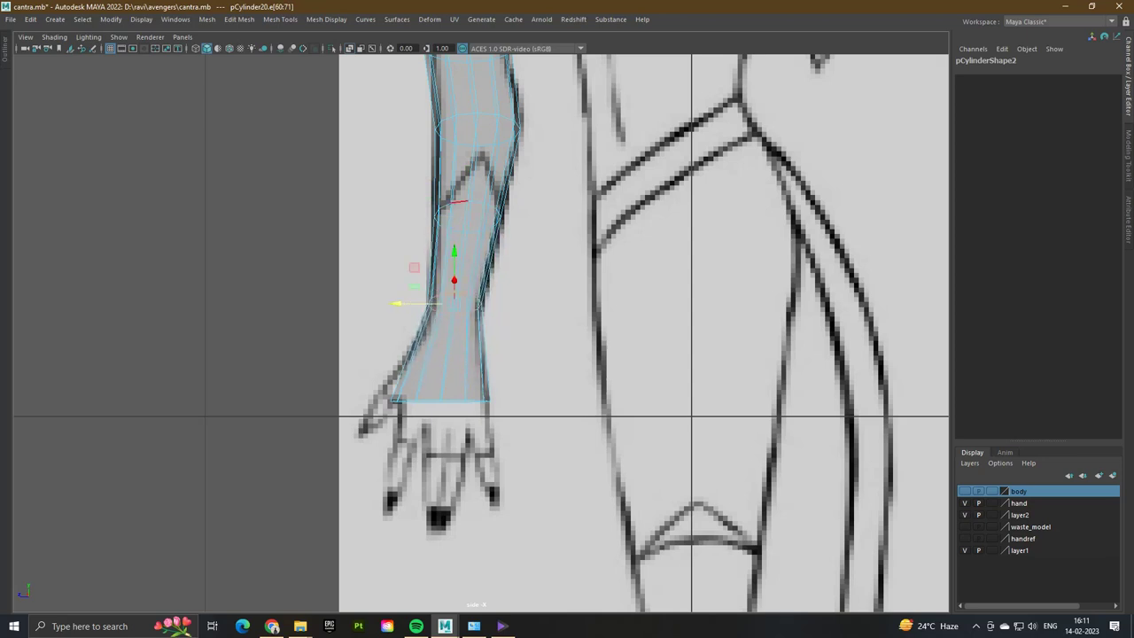
{"action": "double_click", "coordinate": [465, 204]}
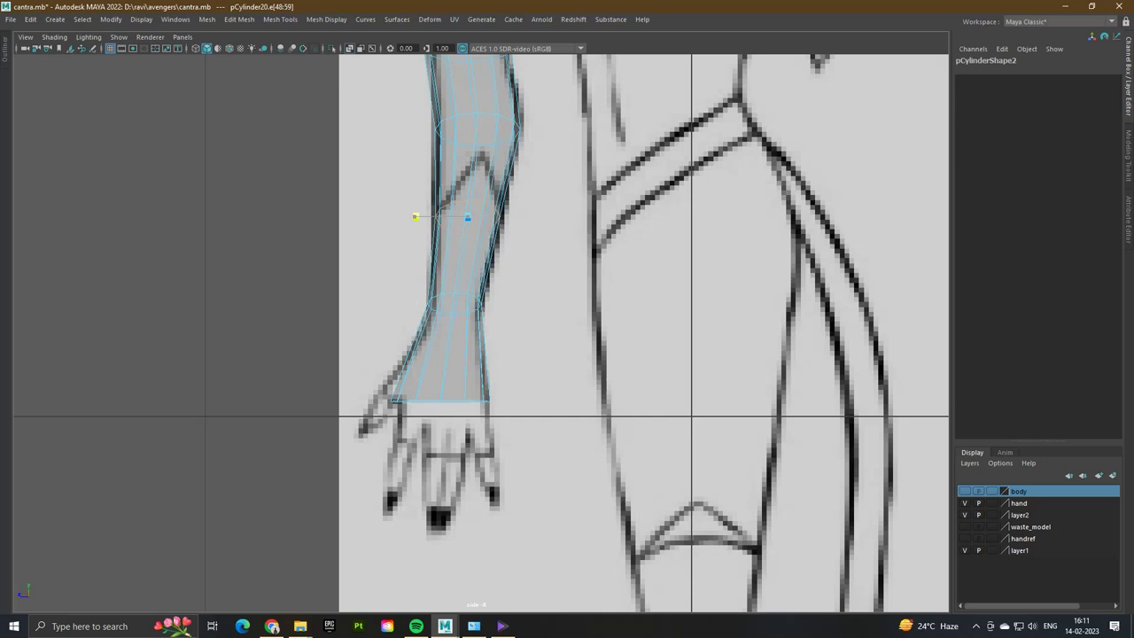
- Raise the arm's bottom edge ring to the base of the drawn thumb
{"action": "double_click", "coordinate": [430, 401]}
{"action": "left_click_drag", "start_coordinate": [440, 379], "coordinate": [440, 355]}
{"action": "left_click", "coordinate": [427, 401]}
{"action": "left_click_drag", "start_coordinate": [427, 379], "coordinate": [427, 350]}
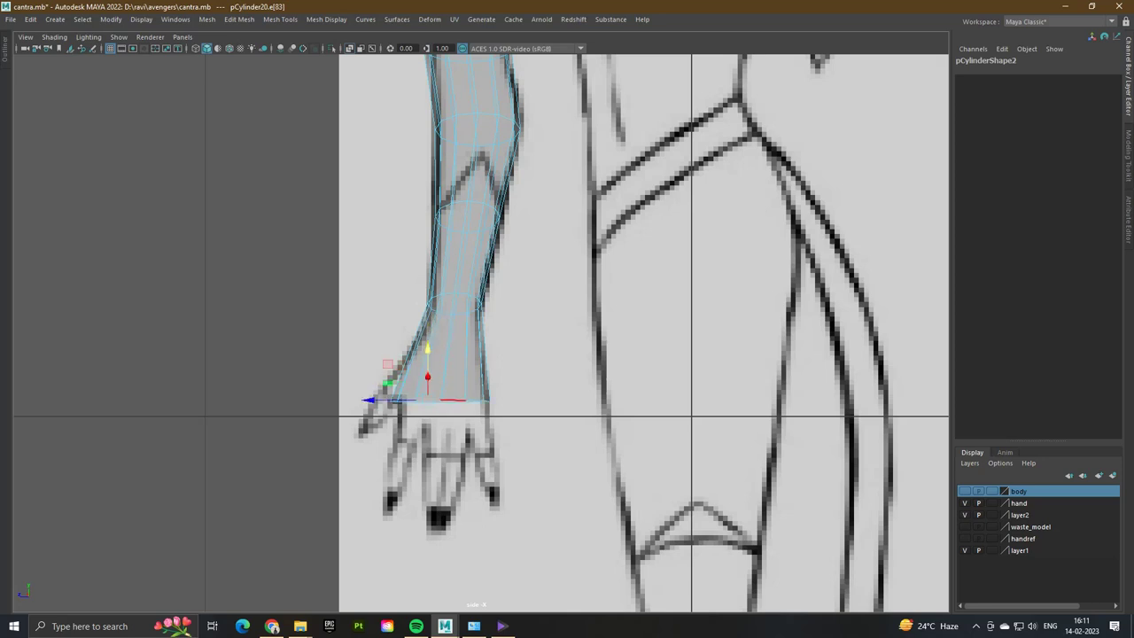
{"action": "key", "text": "ctrl+z"}
- Flatten the arm's bottom edge ring by scaling it along the arm's length, and bring up the front view
{"action": "key", "text": "e"}
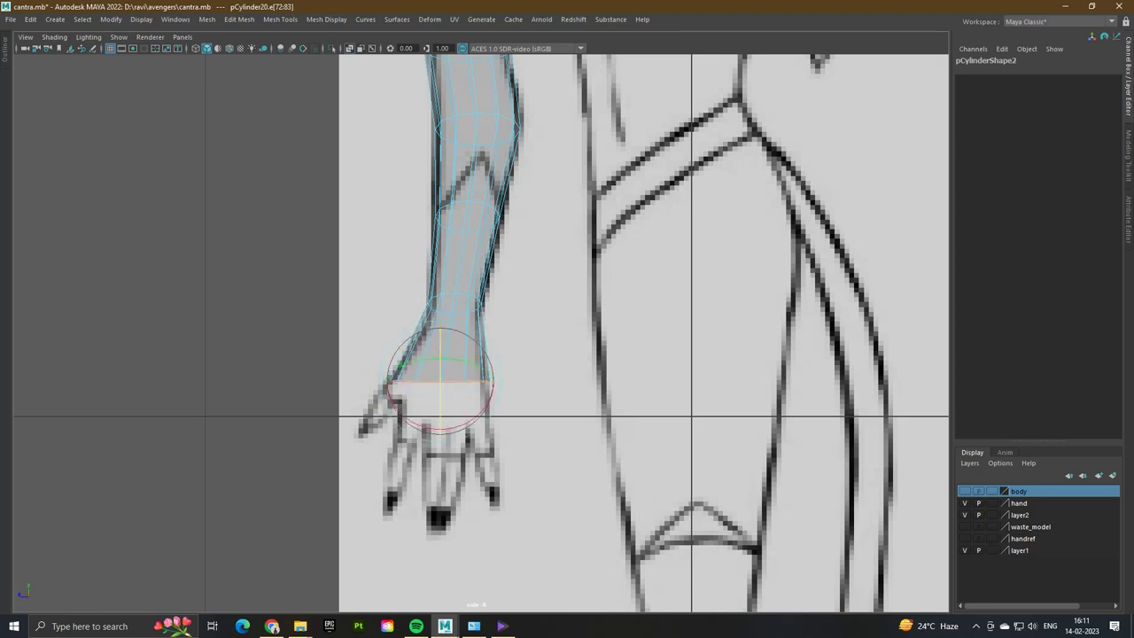
{"action": "key", "text": "w"}
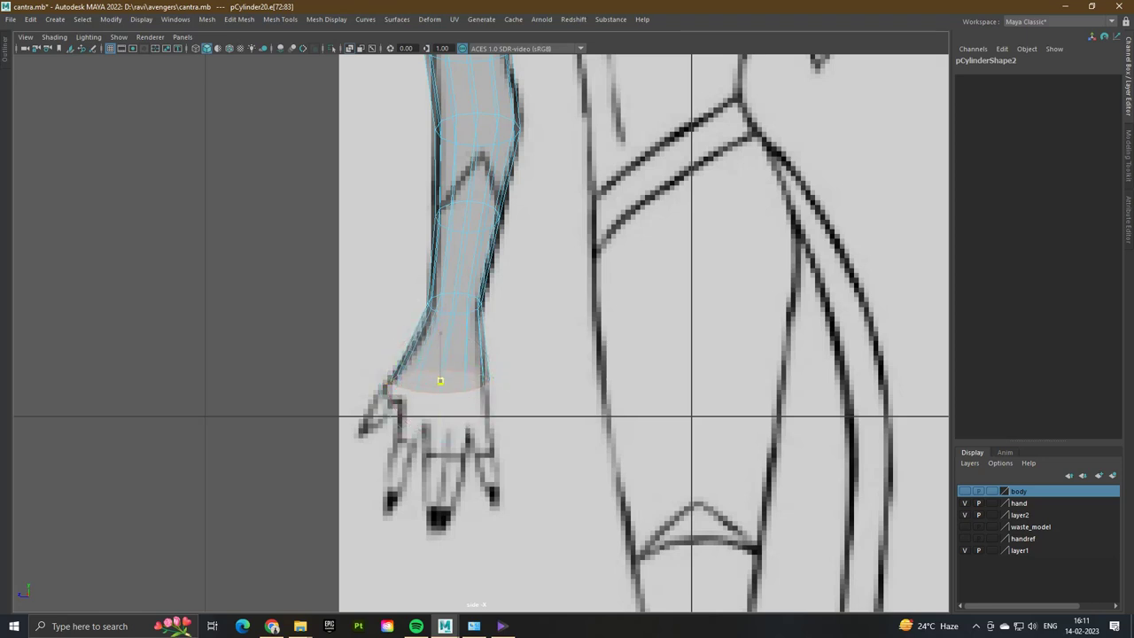
{"action": "left_click_drag", "start_coordinate": [440, 381], "coordinate": [440, 325]}
{"action": "key", "text": "space"}
{"action": "key", "text": "space"}
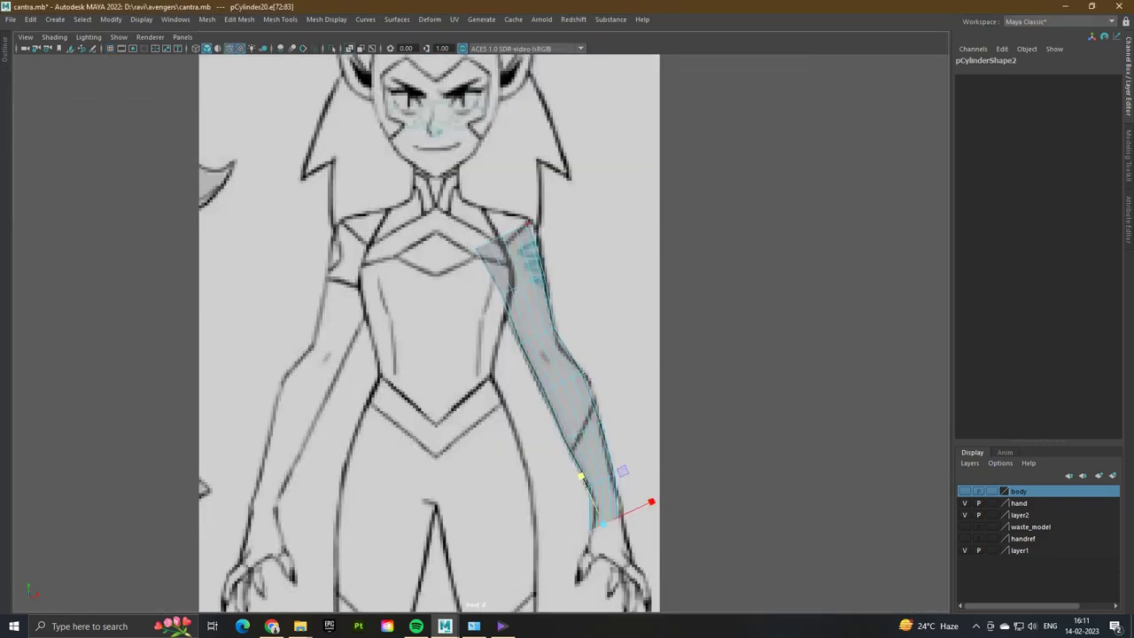
- Shift the arm's top edge ring slightly outward in the front view and check the arm against the side drawing
{"action": "double_click", "coordinate": [518, 229]}
{"action": "left_click", "coordinate": [556, 210]}
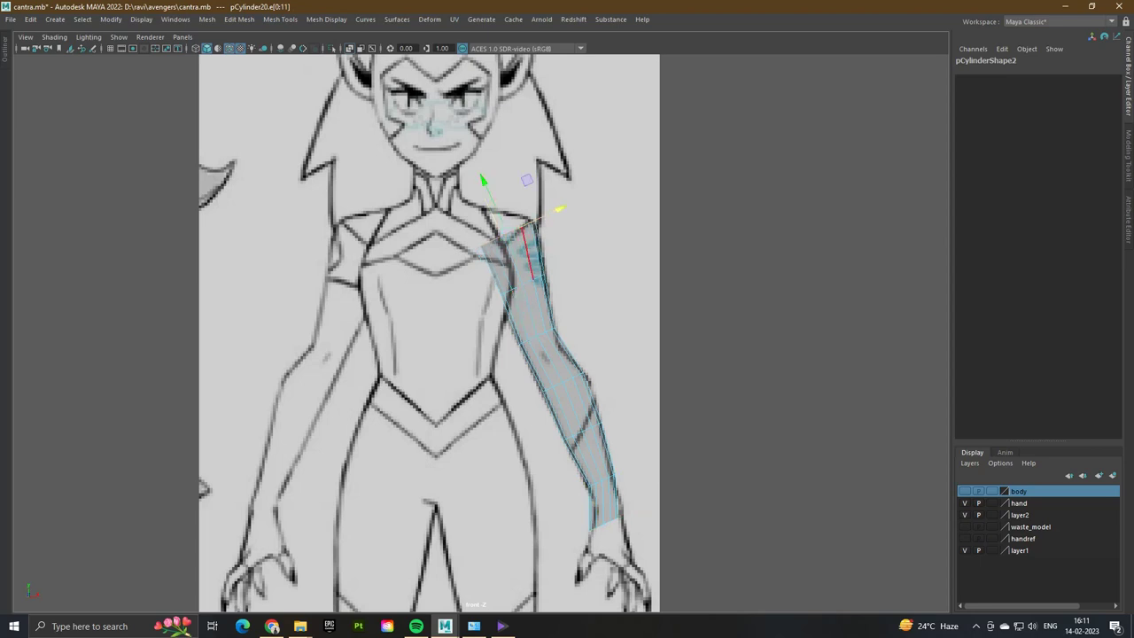
{"action": "key", "text": "space"}
{"action": "key", "text": "space"}
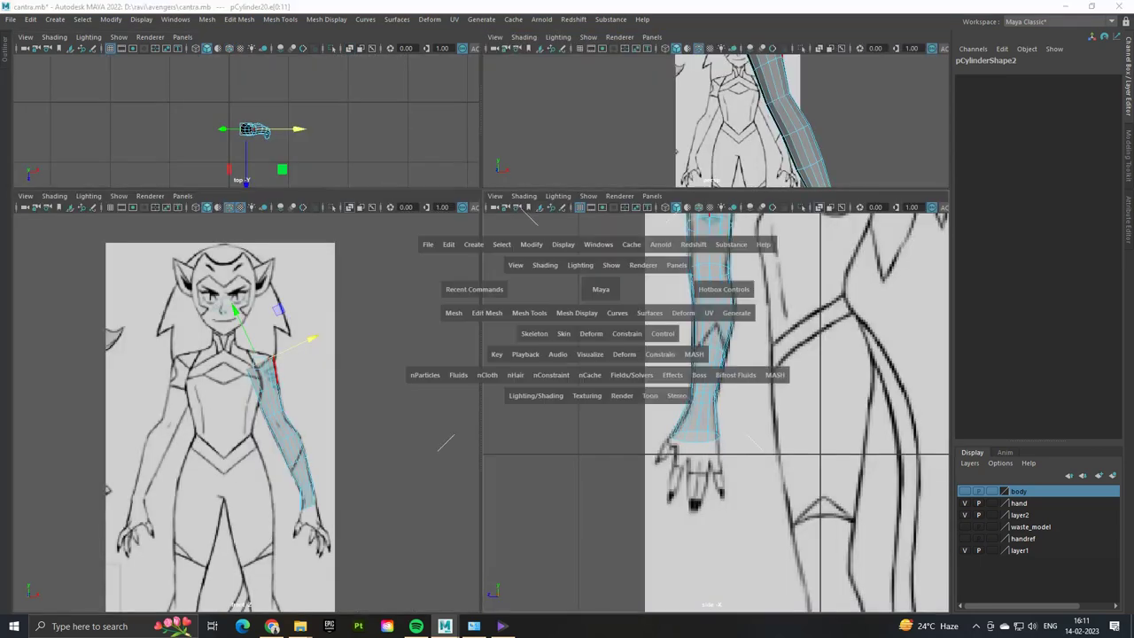
{"action": "middle_click_drag", "start_coordinate": [496, 266], "coordinate": [496, 461], "text": "alt"}
{"action": "scroll", "coordinate": [496, 334], "scroll_direction": "down", "scroll_amount": 2}
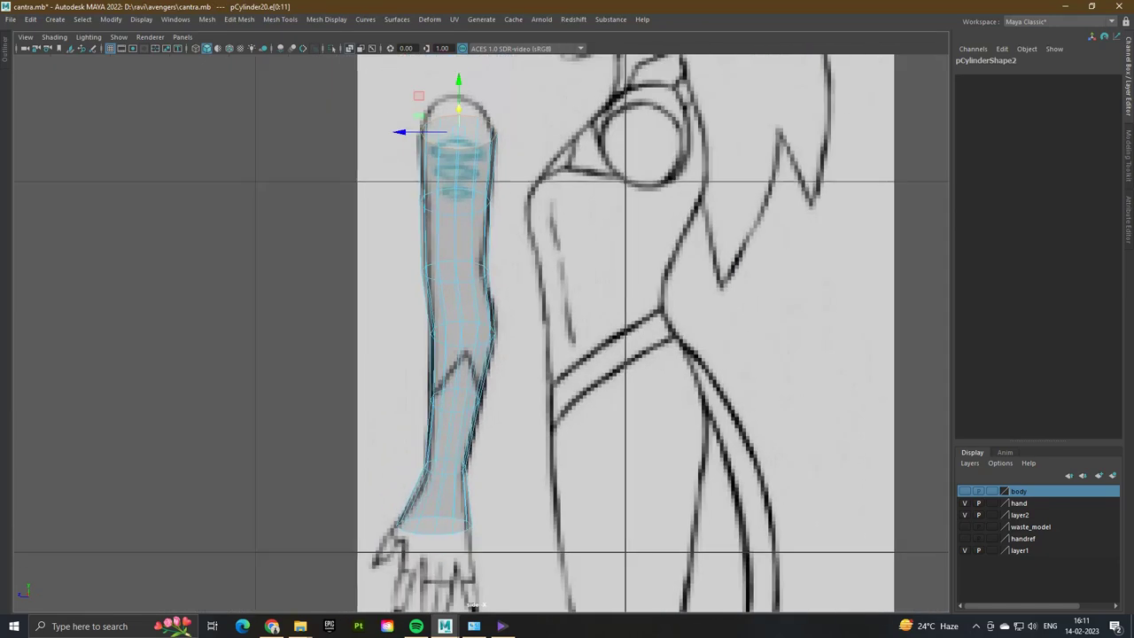
{"action": "scroll", "coordinate": [496, 333], "scroll_direction": "up", "scroll_amount": 2}
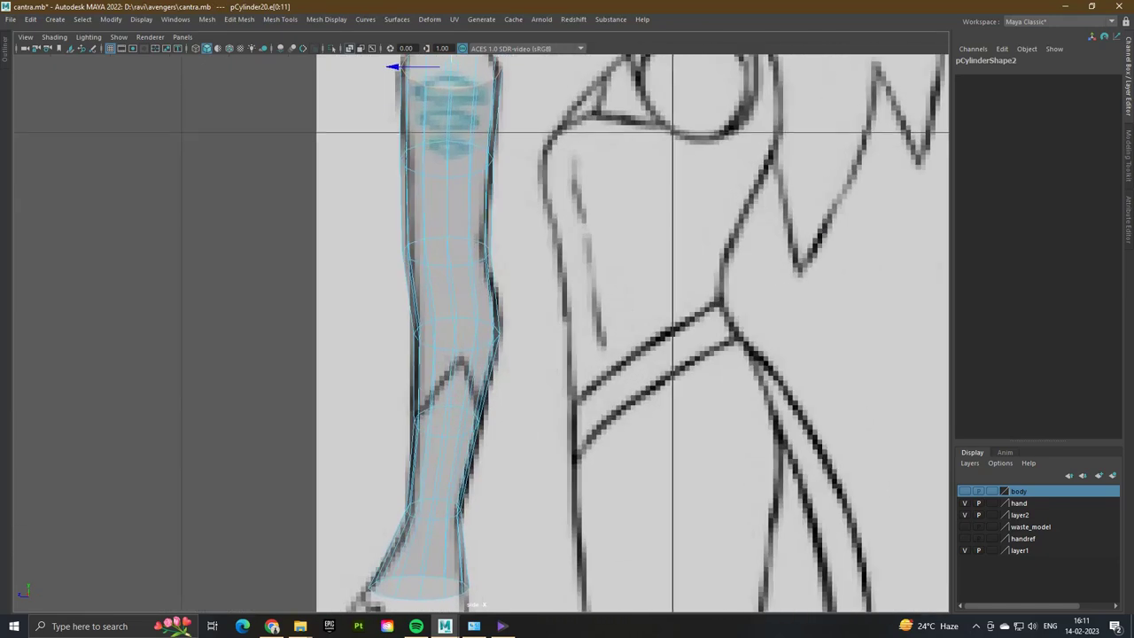
- Move the whole arm back in the side view to the torso's shoulder, at a Translate Z of about -0.61
{"action": "key", "text": "space"}
{"action": "key", "text": "space"}
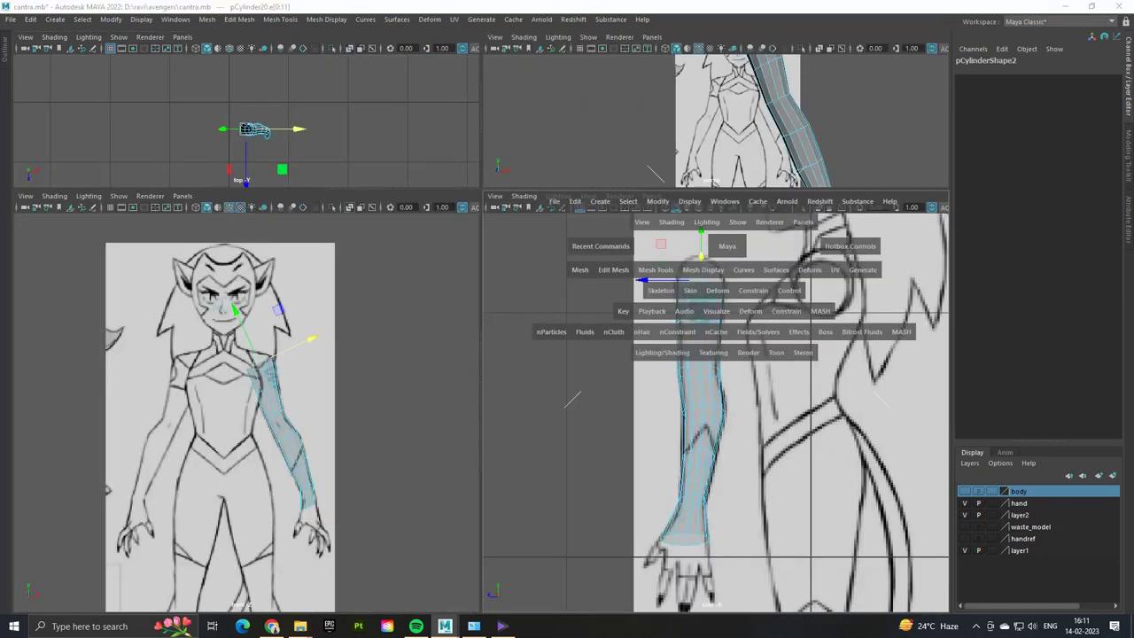
{"action": "key", "text": "F8"}
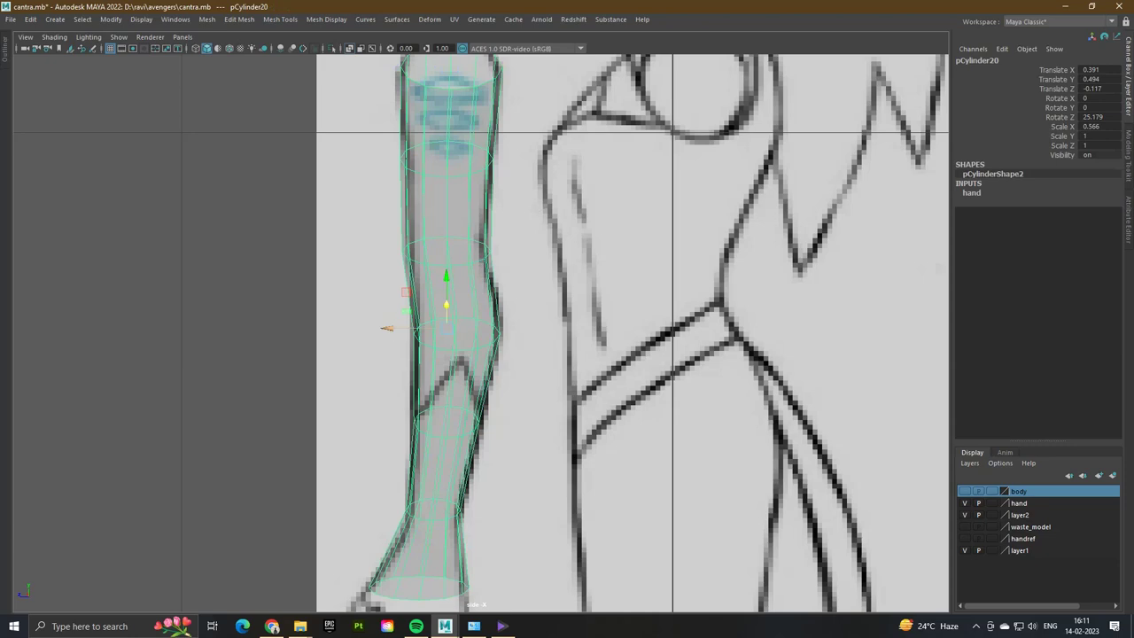
{"action": "left_click_drag", "start_coordinate": [386, 328], "coordinate": [631, 328]}
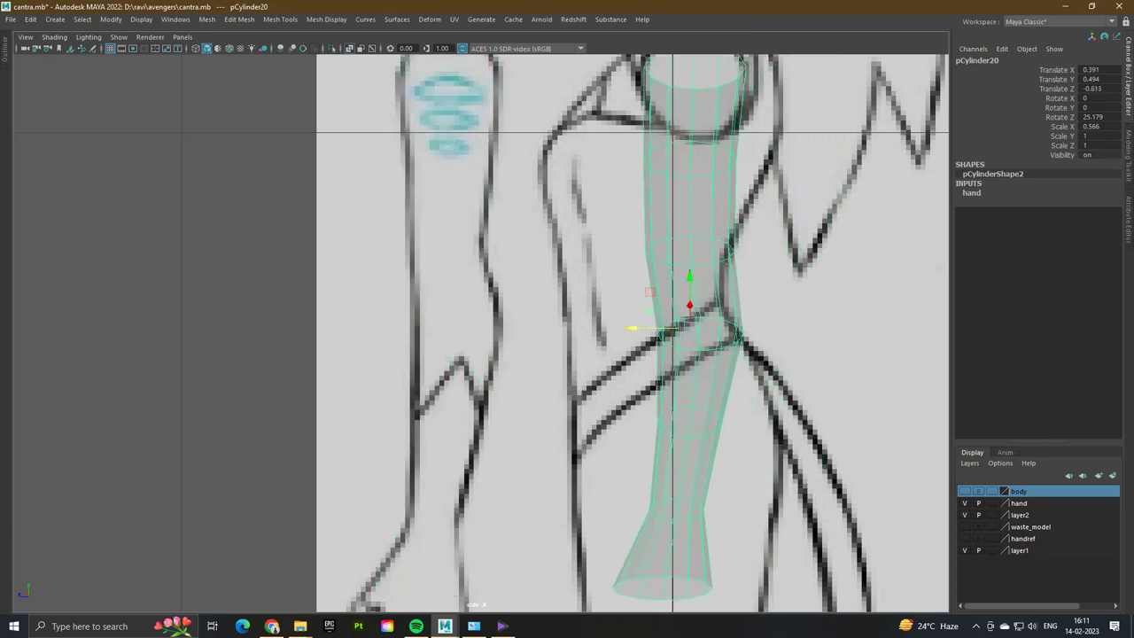
- Lower the arm's top edge ring into the middle of the drawn shoulder circle in the side view
{"action": "middle_click_drag", "start_coordinate": [631, 327], "coordinate": [579, 572], "text": "alt"}
{"action": "right_click_drag", "start_coordinate": [630, 297], "coordinate": [632, 262]}
{"action": "left_click", "coordinate": [628, 262]}
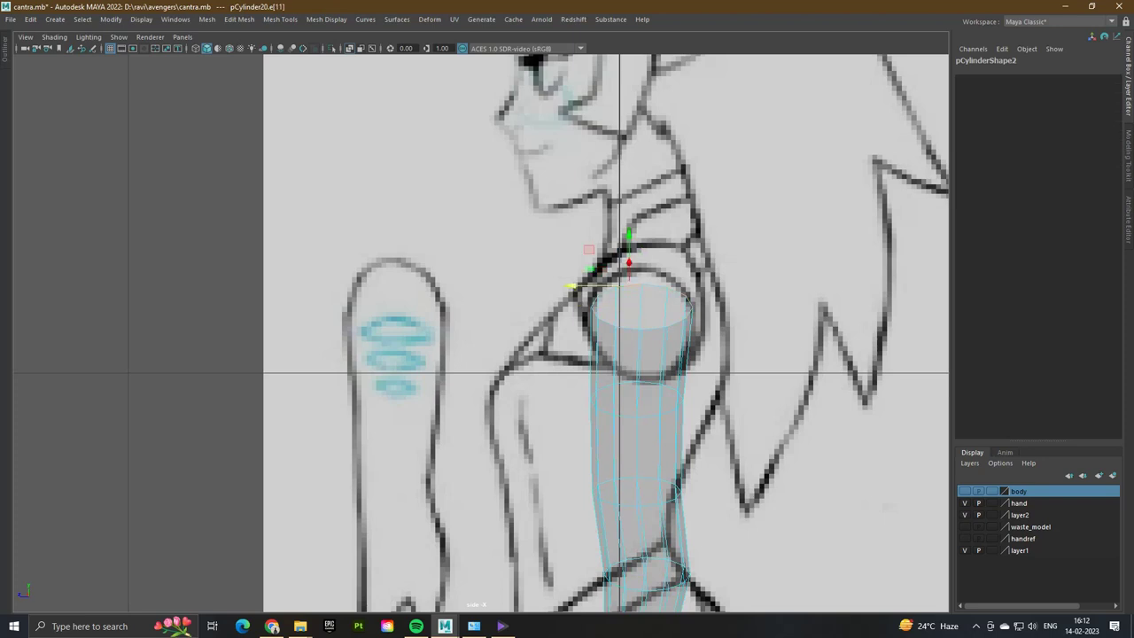
{"action": "key", "text": "ctrl+z"}
{"action": "left_click_drag", "start_coordinate": [641, 266], "coordinate": [641, 293]}
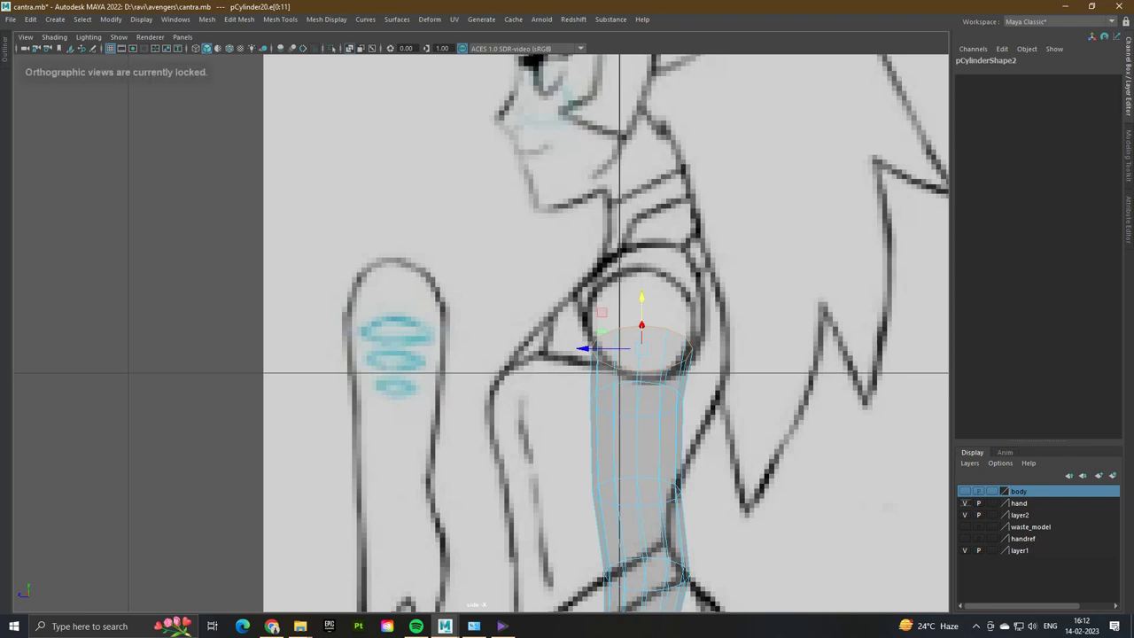
- Show the body layer and insert two edge loops around the torso, one above the chest and one just below the shoulder top
{"action": "left_click", "coordinate": [964, 491]}
{"action": "key", "text": "F8"}
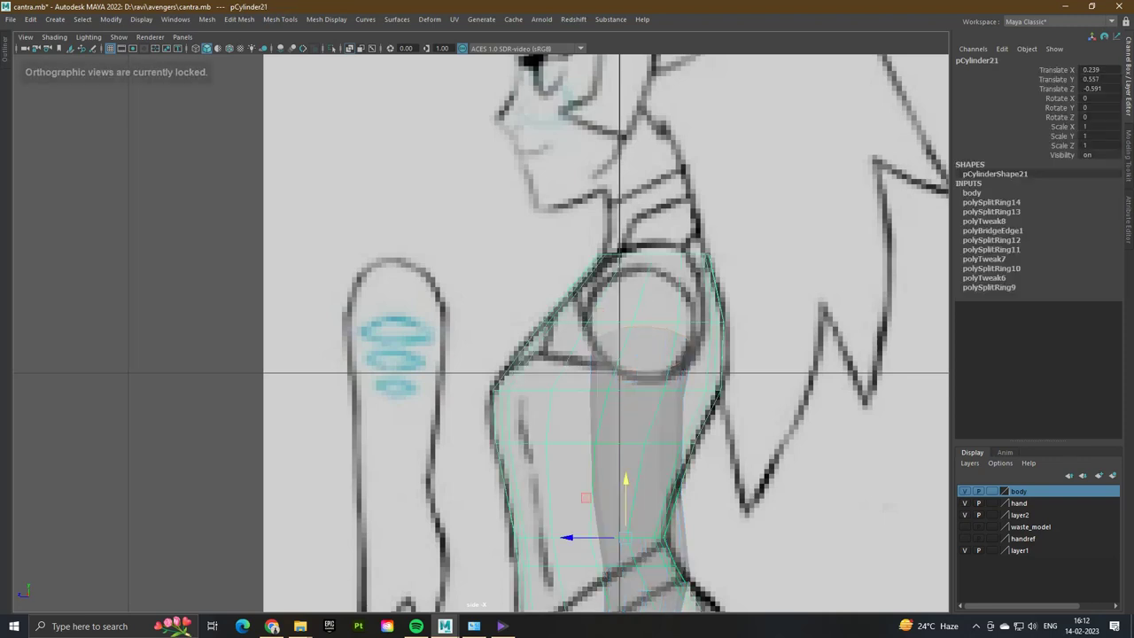
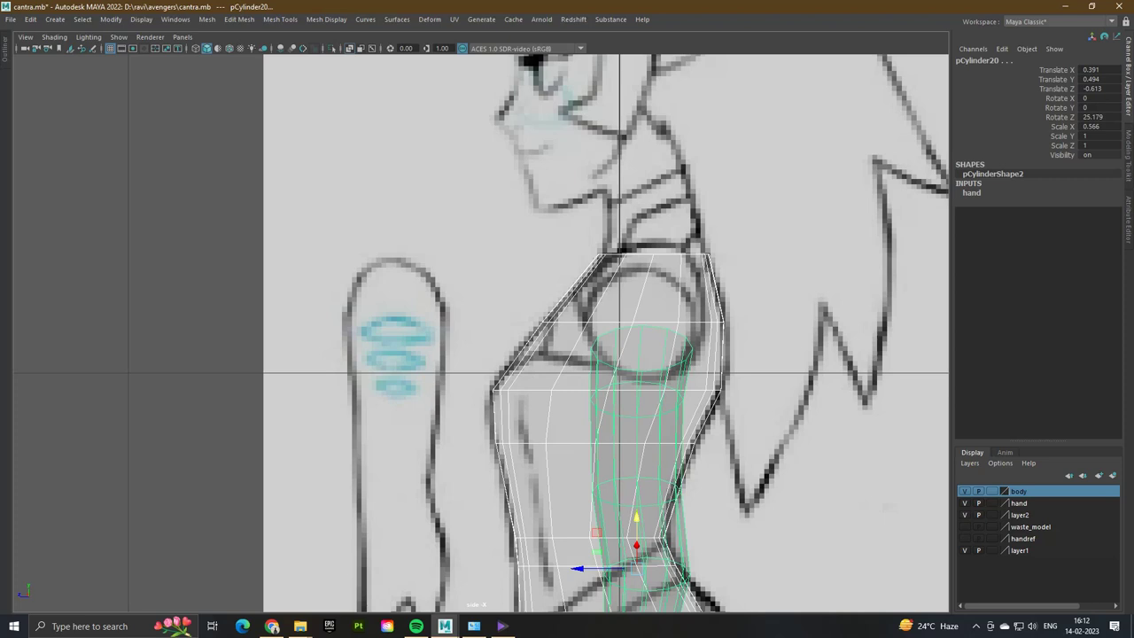
{"action": "right_click_drag", "start_coordinate": [557, 301], "coordinate": [557, 264]}
{"action": "right_click_drag", "start_coordinate": [541, 352], "coordinate": [528, 443], "text": "shift"}
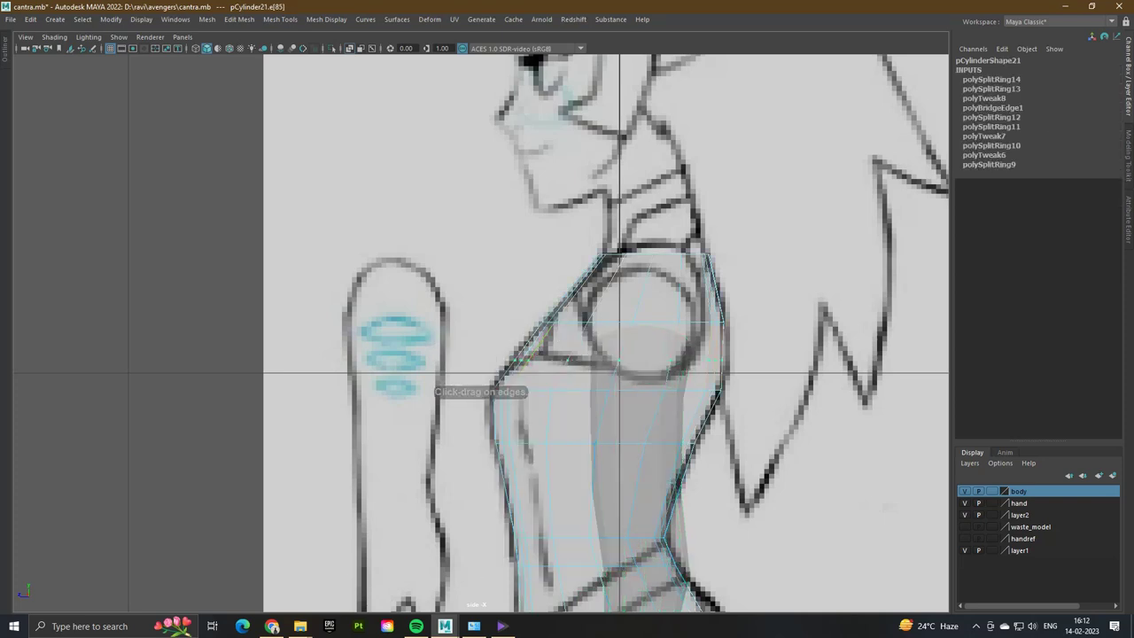
{"action": "left_click_drag", "start_coordinate": [507, 369], "coordinate": [508, 367]}
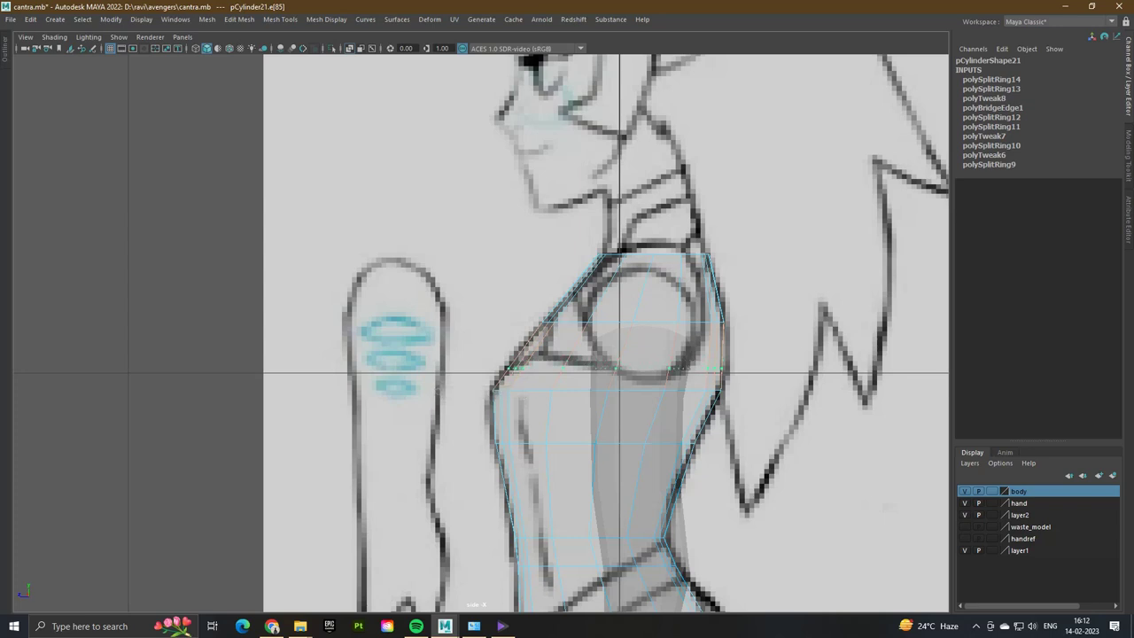
{"action": "left_click_drag", "start_coordinate": [512, 364], "coordinate": [512, 363]}
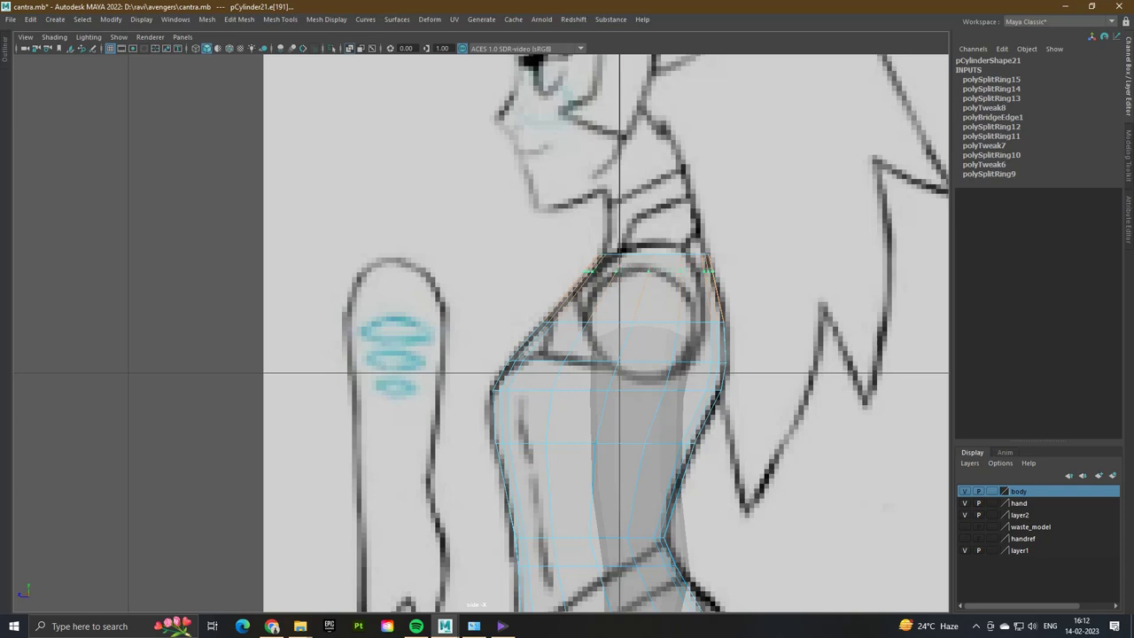
{"action": "left_click", "coordinate": [586, 274]}
- Combine the torso and leg into one mesh in the perspective view
{"action": "key", "text": "space"}
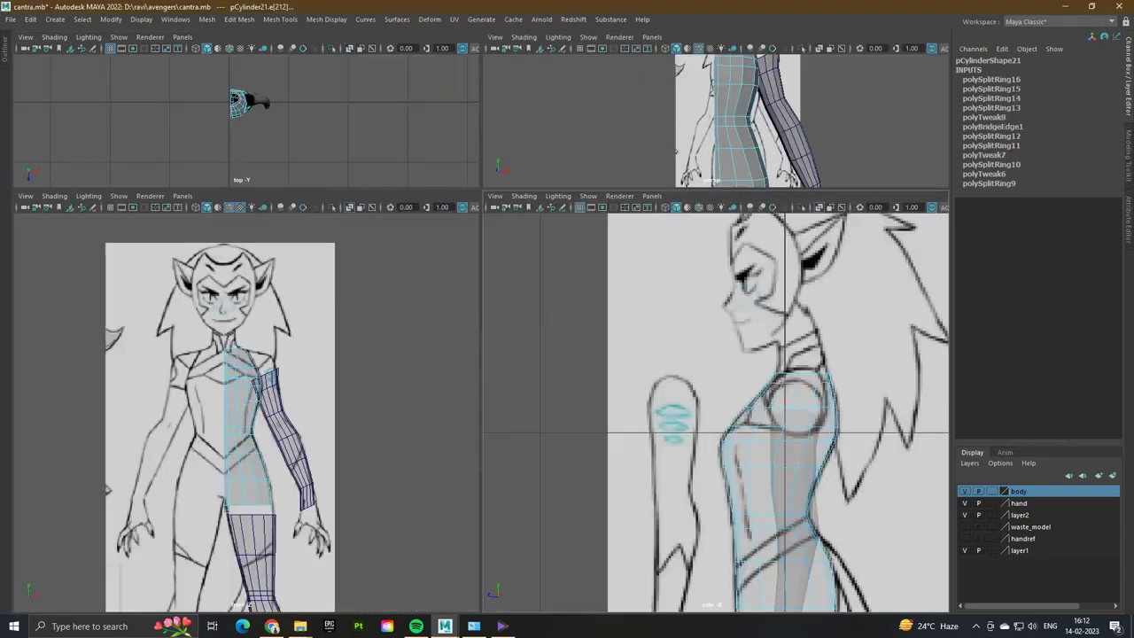
{"action": "key", "text": "space"}
{"action": "left_click_drag", "start_coordinate": [673, 310], "coordinate": [567, 283], "text": "alt"}
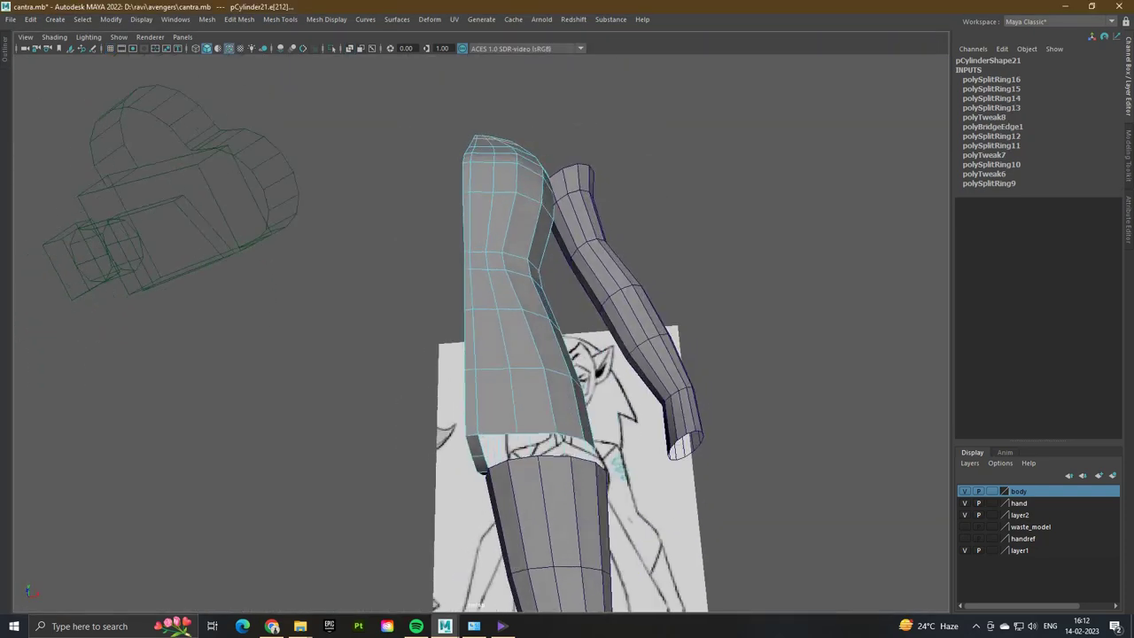
{"action": "key", "text": "w"}
{"action": "right_click", "coordinate": [367, 298]}
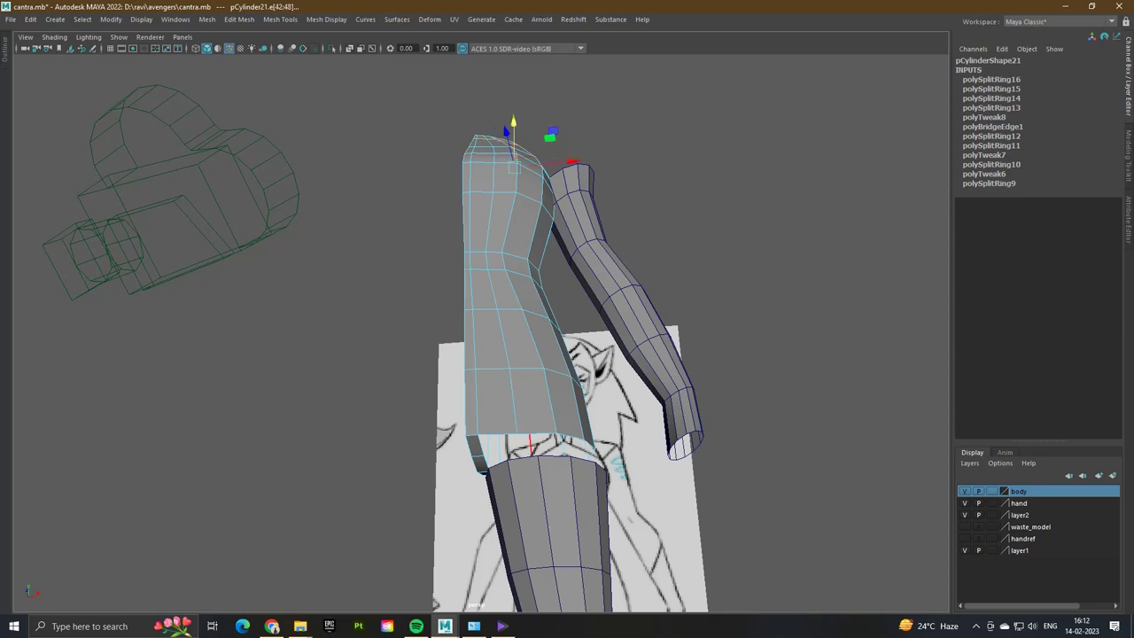
{"action": "left_click", "coordinate": [530, 443]}
{"action": "mouse_move", "coordinate": [522, 314]}
{"action": "right_mouse_down"}
{"action": "mouse_move", "coordinate": [538, 265]}
{"action": "mouse_move", "coordinate": [526, 298]}
{"action": "mouse_move", "coordinate": [587, 284]}
{"action": "mouse_move", "coordinate": [523, 302]}
{"action": "mouse_move", "coordinate": [531, 561]}
{"action": "right_mouse_up"}
{"action": "left_click", "coordinate": [496, 265]}
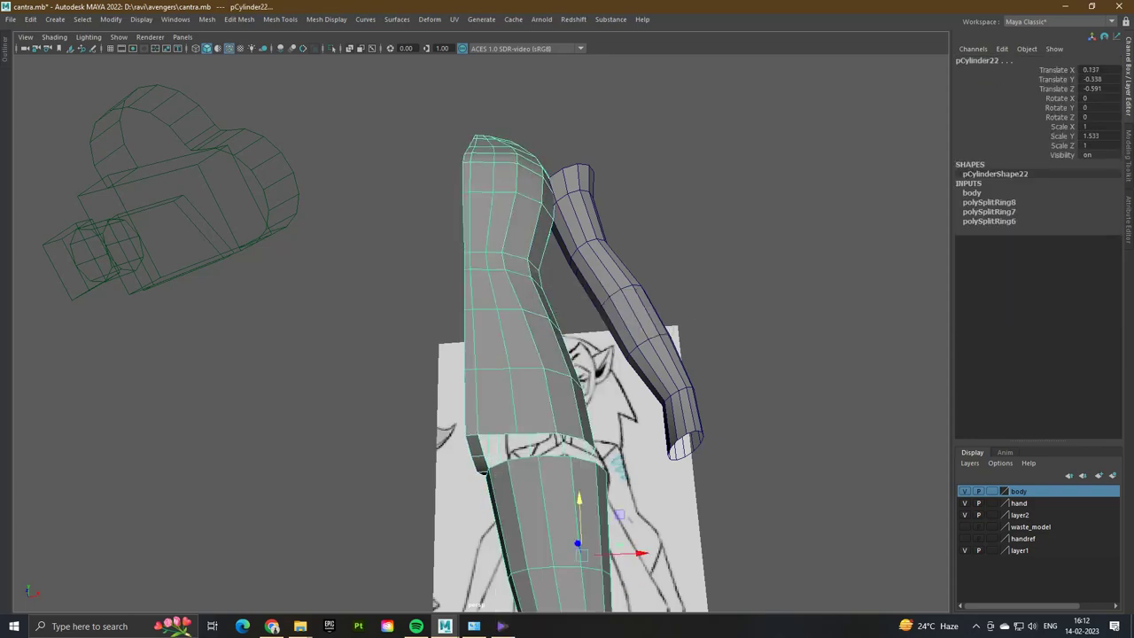
{"action": "left_click_drag", "start_coordinate": [532, 399], "coordinate": [443, 399], "text": "alt"}
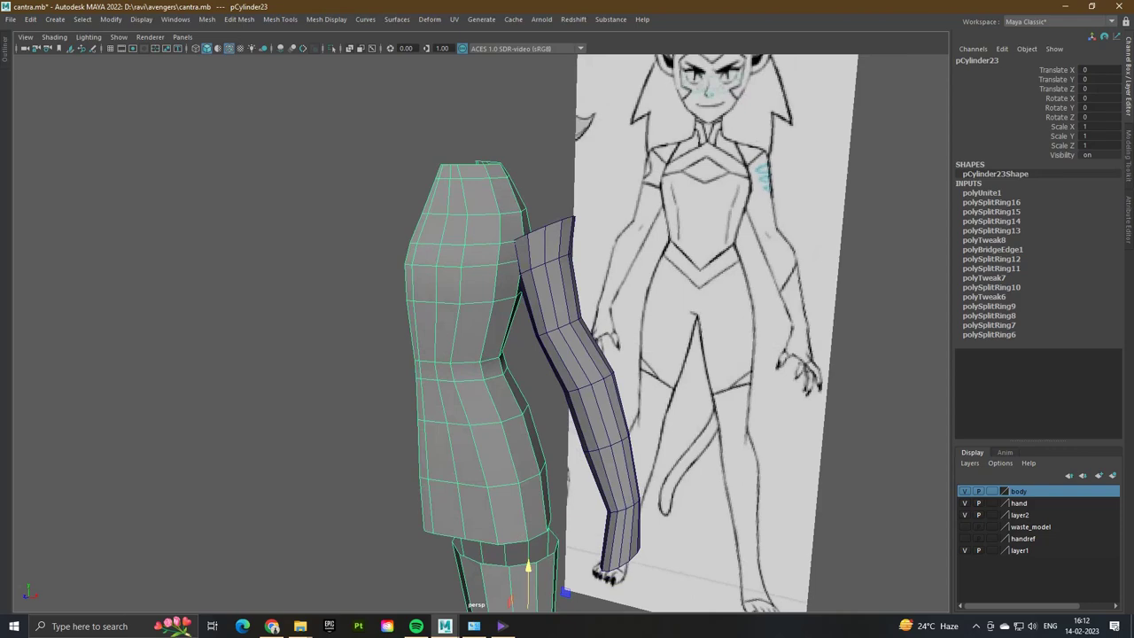
- Bridge the torso's open bottom edges to the leg's top edge ring with 0 divisions and preview the smoothed result
{"action": "right_click_drag", "start_coordinate": [478, 299], "coordinate": [474, 266]}
{"action": "double_click", "coordinate": [496, 536]}
{"action": "scroll", "coordinate": [496, 443], "scroll_direction": "up", "scroll_amount": 5}
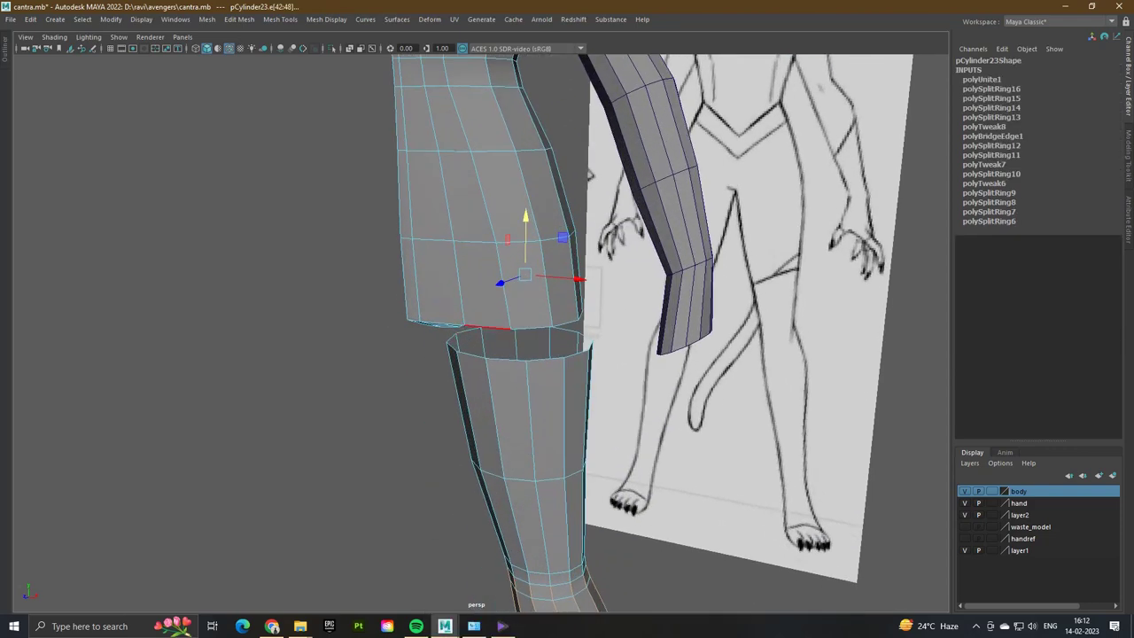
{"action": "double_click", "coordinate": [456, 346]}
{"action": "left_click_drag", "start_coordinate": [457, 345], "coordinate": [398, 346], "text": "alt"}
{"action": "double_click", "coordinate": [483, 281], "text": "shift"}
{"action": "right_click_drag", "start_coordinate": [365, 324], "coordinate": [341, 458], "text": "shift"}
{"action": "mouse_move", "coordinate": [341, 458]}
{"action": "left_mouse_down", "text": "alt"}
{"action": "mouse_move", "coordinate": [620, 399]}
{"action": "mouse_move", "coordinate": [577, 301]}
{"action": "left_mouse_up", "text": "alt"}
{"action": "key", "text": "3"}
{"action": "key", "text": "1"}
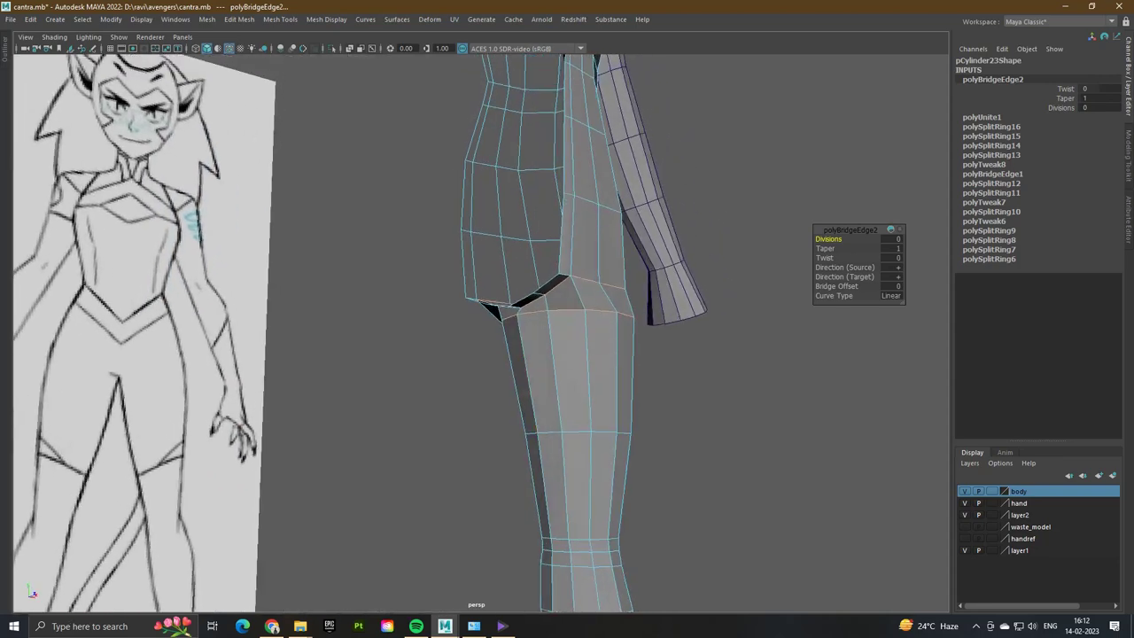
- Raise the torso's bottom-edge vertices nearest the centre at the back, above the inner thigh
{"action": "right_click", "coordinate": [576, 300]}
{"action": "left_click", "coordinate": [519, 300]}
{"action": "scroll", "coordinate": [549, 265], "scroll_direction": "up", "scroll_amount": 10}
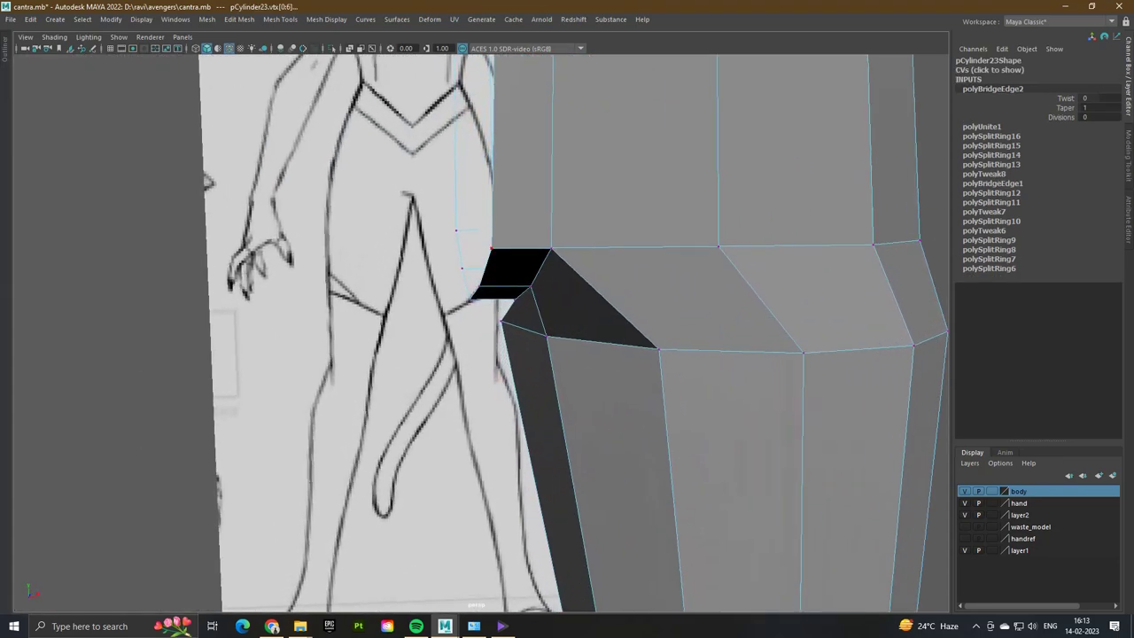
{"action": "left_click", "coordinate": [550, 249]}
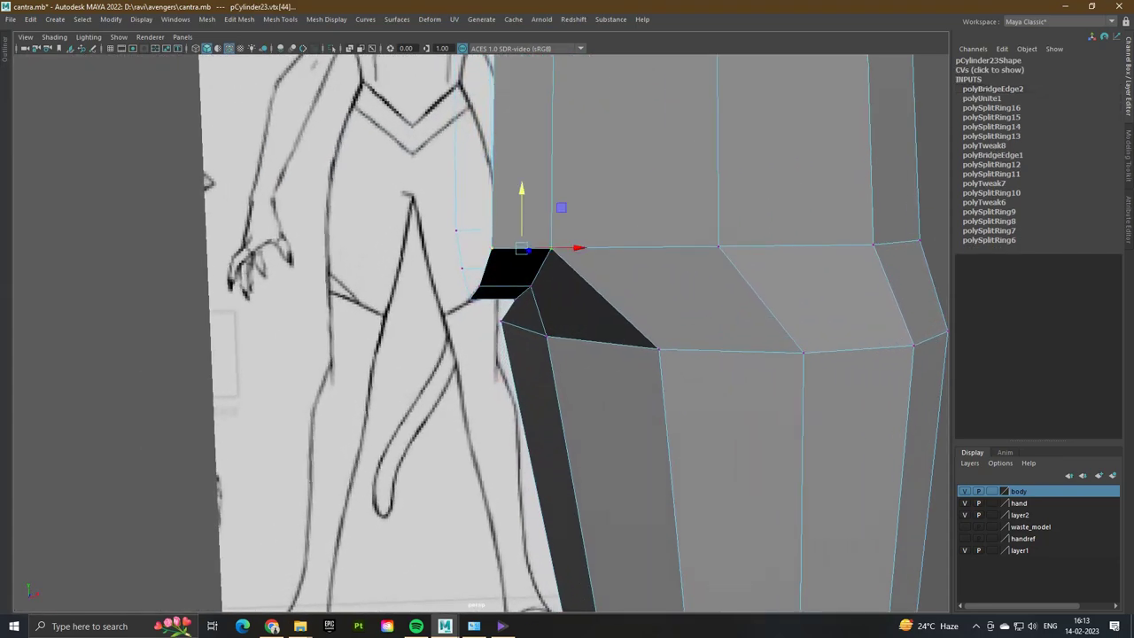
{"action": "left_click_drag", "start_coordinate": [550, 266], "coordinate": [513, 195], "text": "alt"}
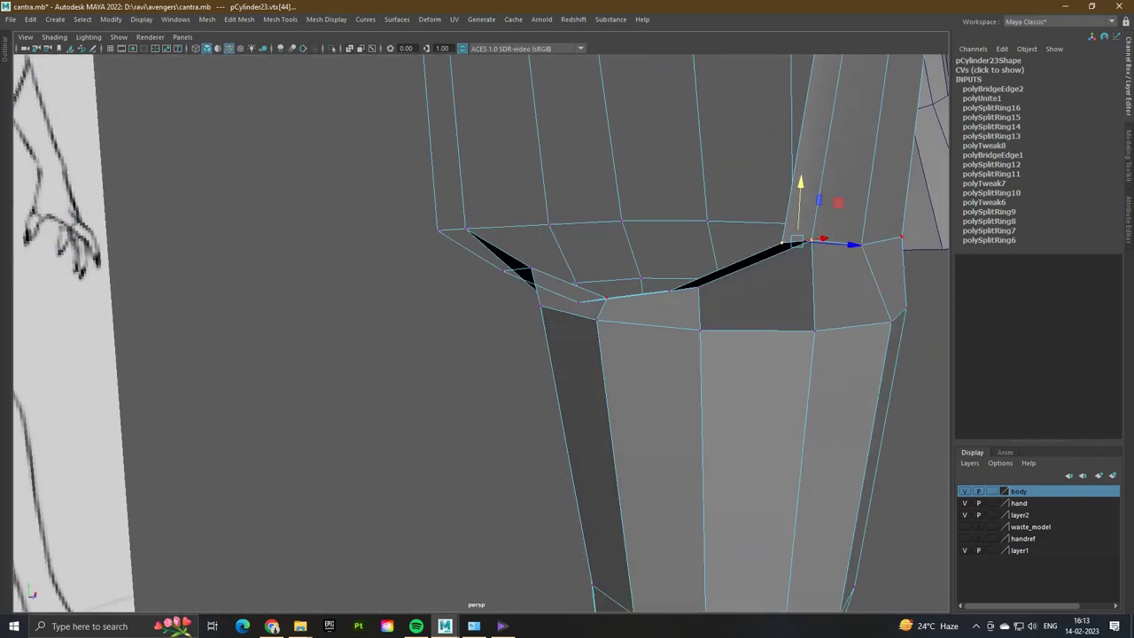
{"action": "left_click_drag", "start_coordinate": [549, 283], "coordinate": [585, 248], "text": "alt"}
{"action": "left_click_drag", "start_coordinate": [510, 255], "coordinate": [523, 258], "text": "alt"}
{"action": "left_click_drag", "start_coordinate": [798, 511], "coordinate": [608, 270], "text": "alt"}
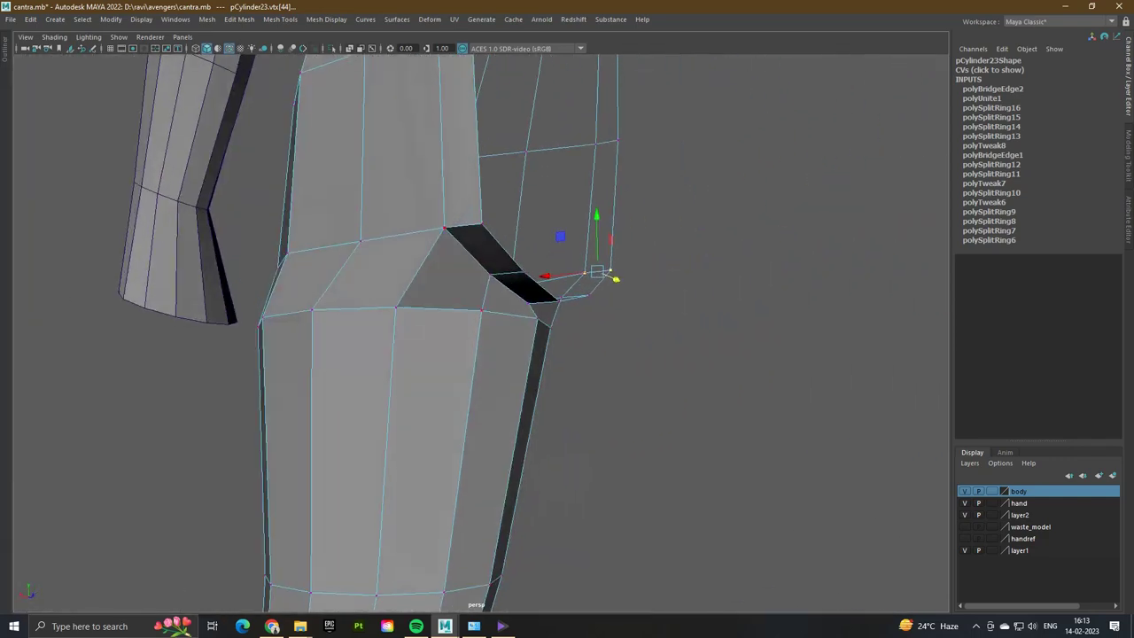
{"action": "left_click", "coordinate": [463, 232]}
{"action": "left_click_drag", "start_coordinate": [462, 232], "coordinate": [662, 307], "text": "alt"}
{"action": "left_click", "coordinate": [528, 240]}
{"action": "left_click", "coordinate": [541, 226]}
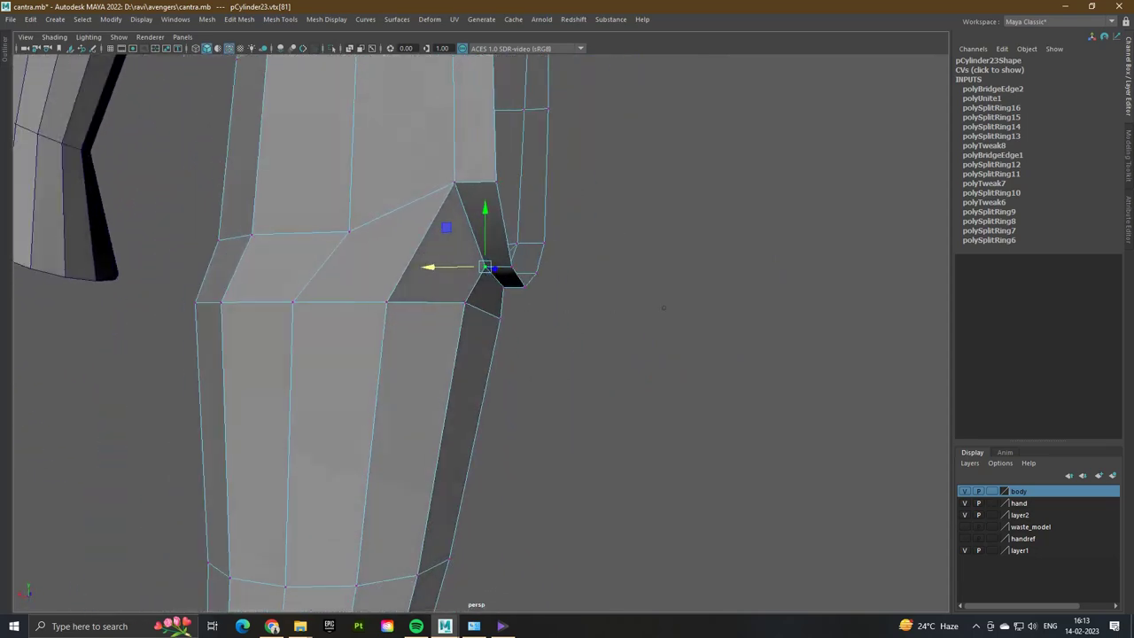
{"action": "right_click_drag", "start_coordinate": [387, 271], "coordinate": [387, 241]}
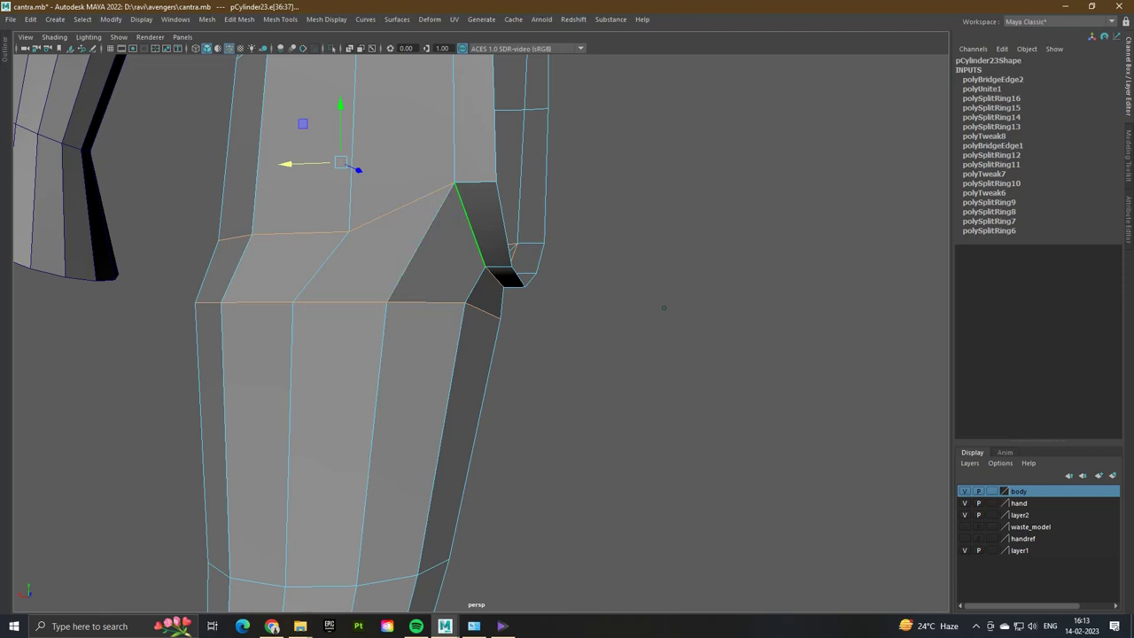
{"action": "left_click_drag", "start_coordinate": [416, 252], "coordinate": [381, 266], "text": "alt"}
{"action": "left_click", "coordinate": [424, 282]}
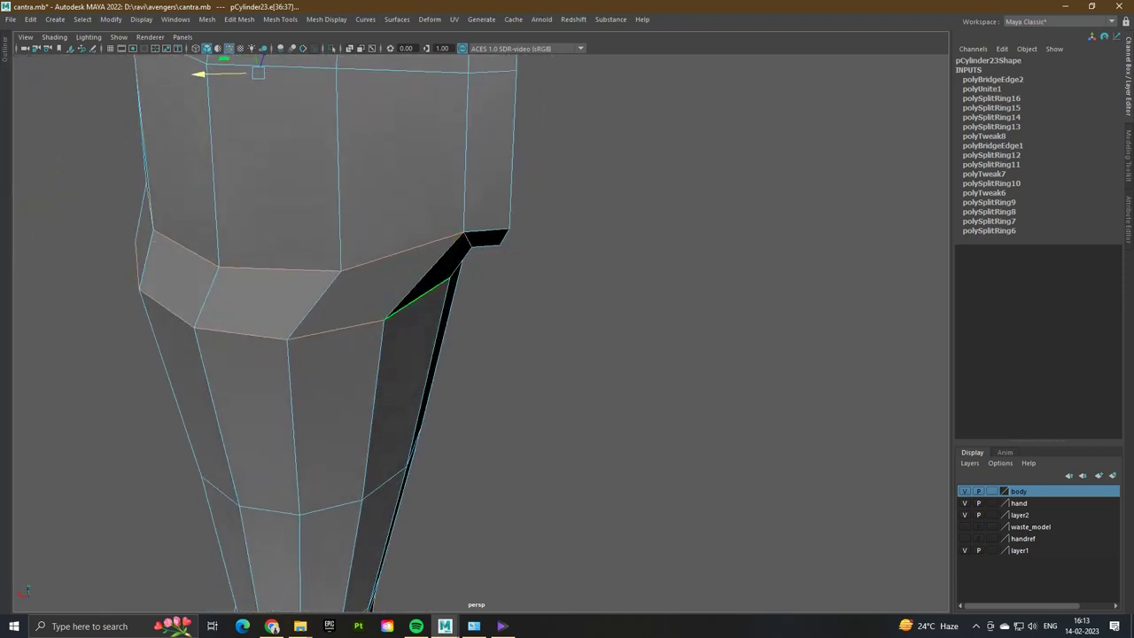
{"action": "mouse_move", "coordinate": [272, 347]}
{"action": "right_mouse_down", "text": "shift"}
{"action": "mouse_move", "coordinate": [413, 288]}
{"action": "mouse_move", "coordinate": [346, 364]}
{"action": "mouse_move", "coordinate": [214, 365]}
{"action": "mouse_move", "coordinate": [345, 364]}
{"action": "mouse_move", "coordinate": [272, 346]}
{"action": "right_mouse_up", "text": "shift"}
{"action": "right_click_drag", "start_coordinate": [413, 288], "coordinate": [412, 288], "text": "ctrl"}
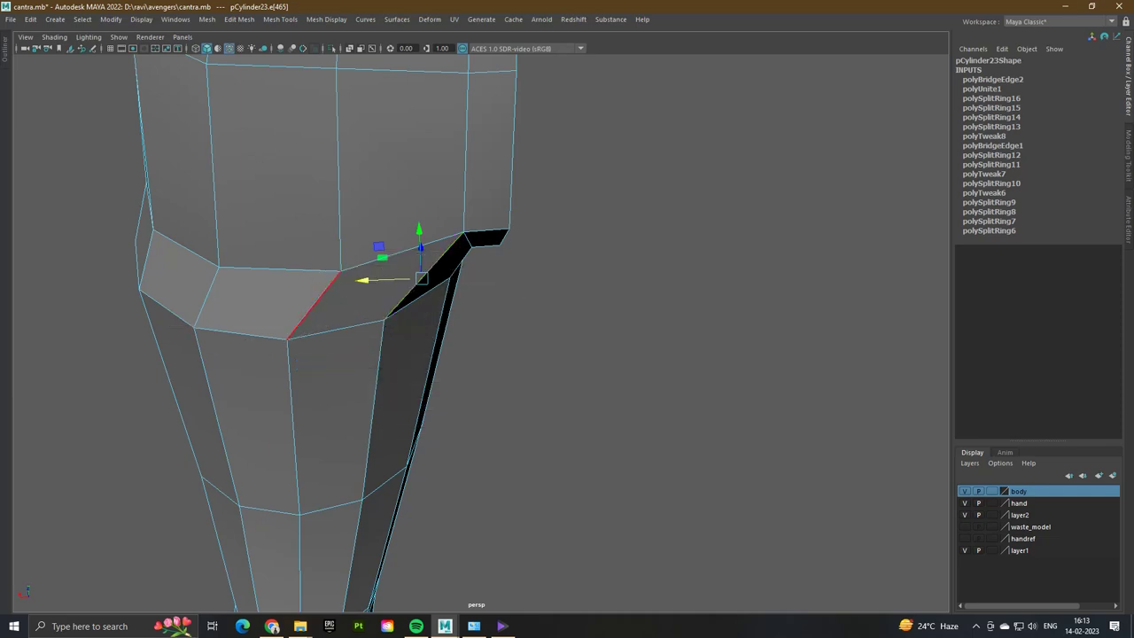
- Try inserting an edge loop around the middle of the bridged section between hip and leg, and preview it smoothed
{"action": "right_click_drag", "start_coordinate": [323, 300], "coordinate": [369, 380], "text": "shift"}
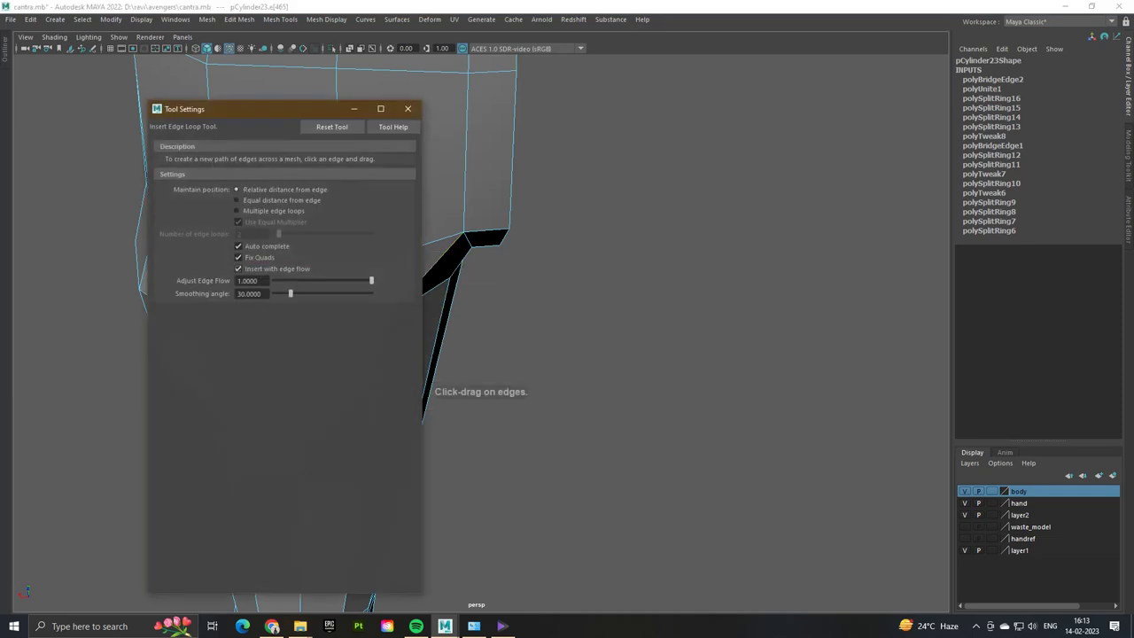
{"action": "left_click", "coordinate": [408, 108]}
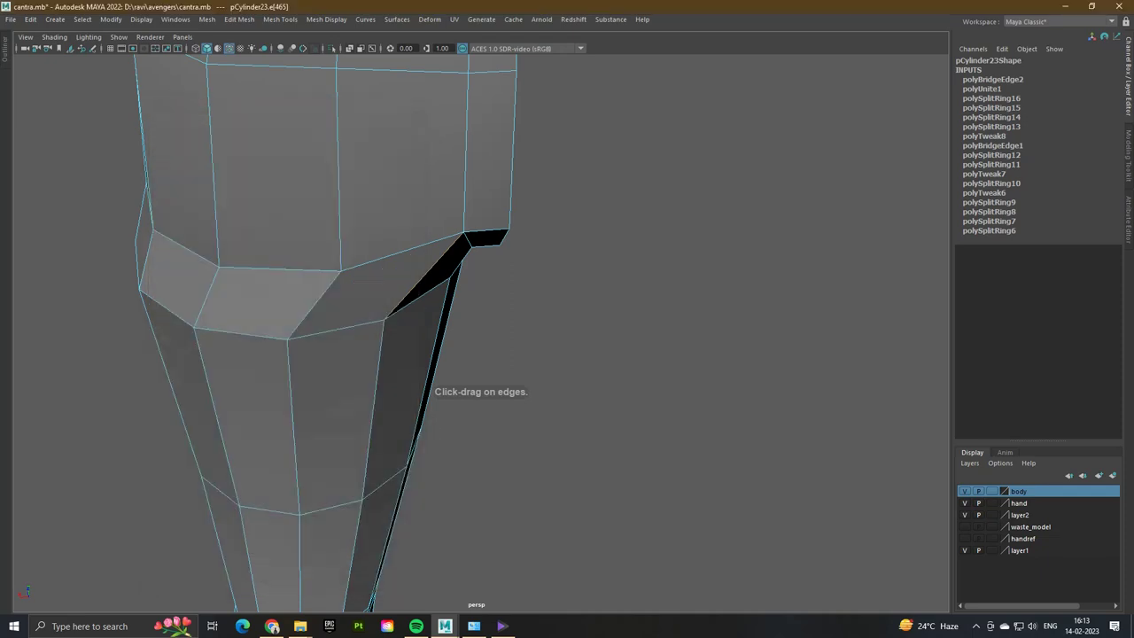
{"action": "key", "text": "ctrl+z"}
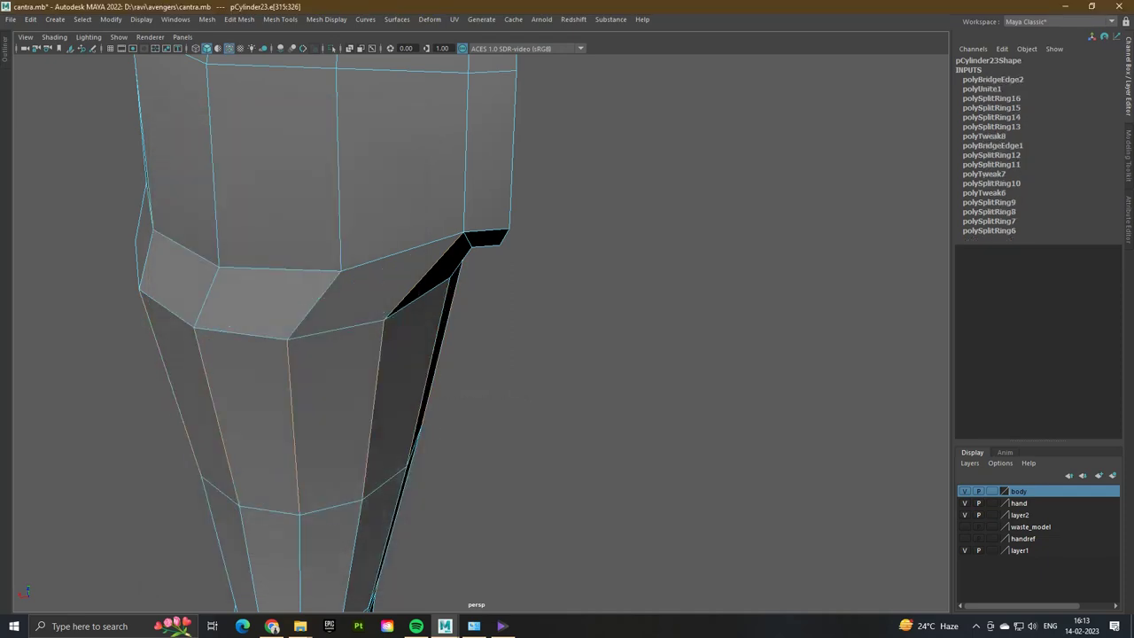
{"action": "left_click", "coordinate": [461, 258]}
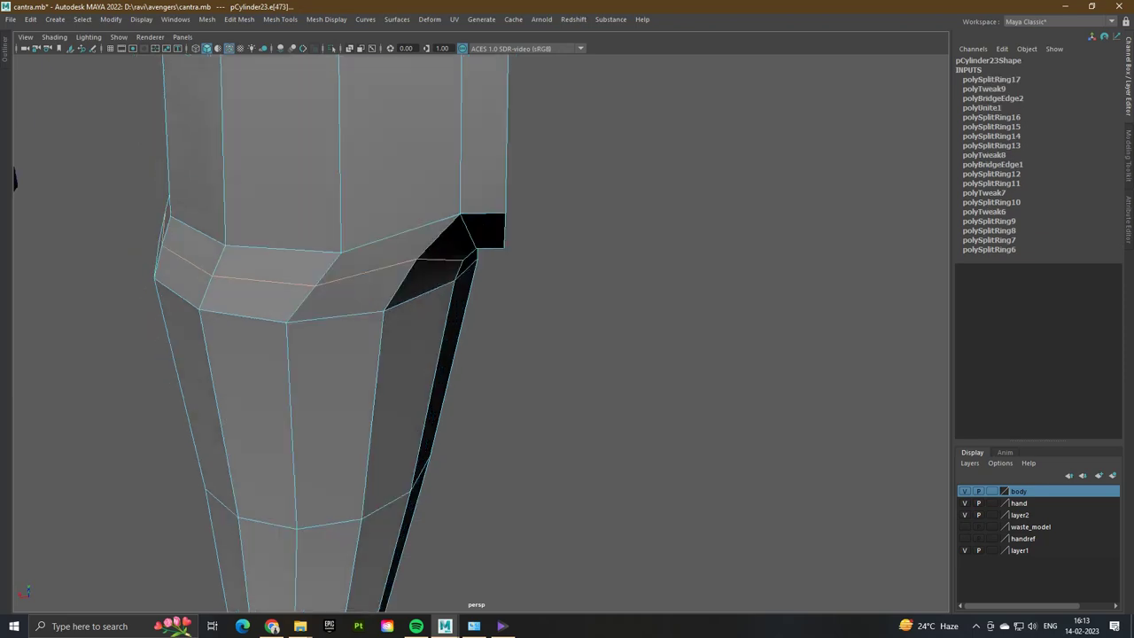
{"action": "key", "text": "3"}
{"action": "scroll", "coordinate": [710, 307], "scroll_direction": "down", "scroll_amount": 5}
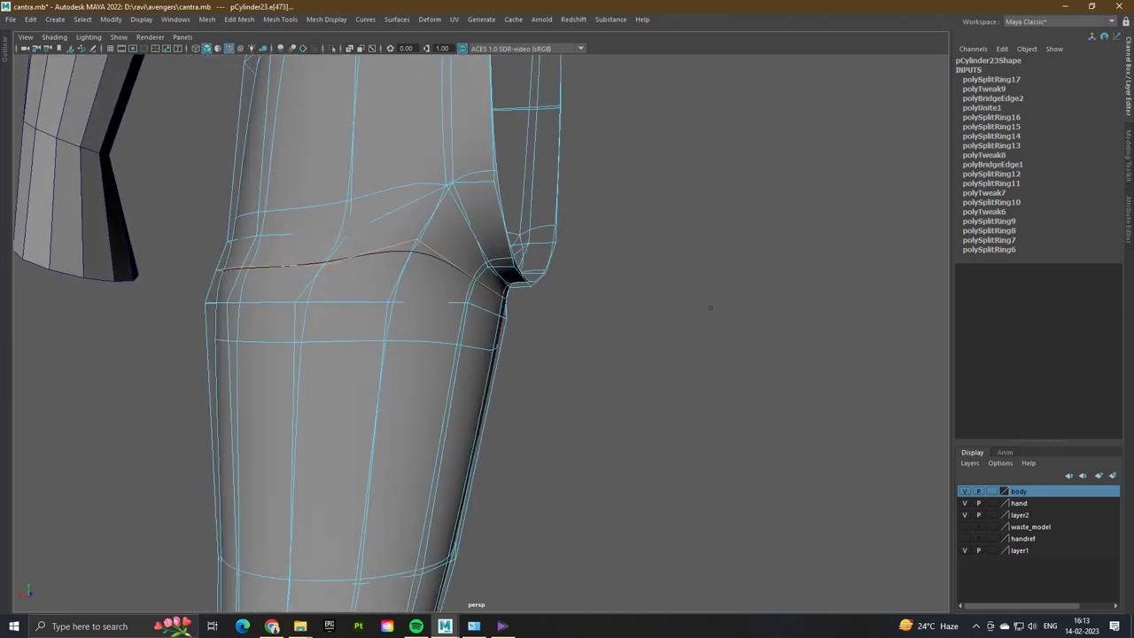
{"action": "key", "text": "1"}
{"action": "key", "text": "ctrl+z"}
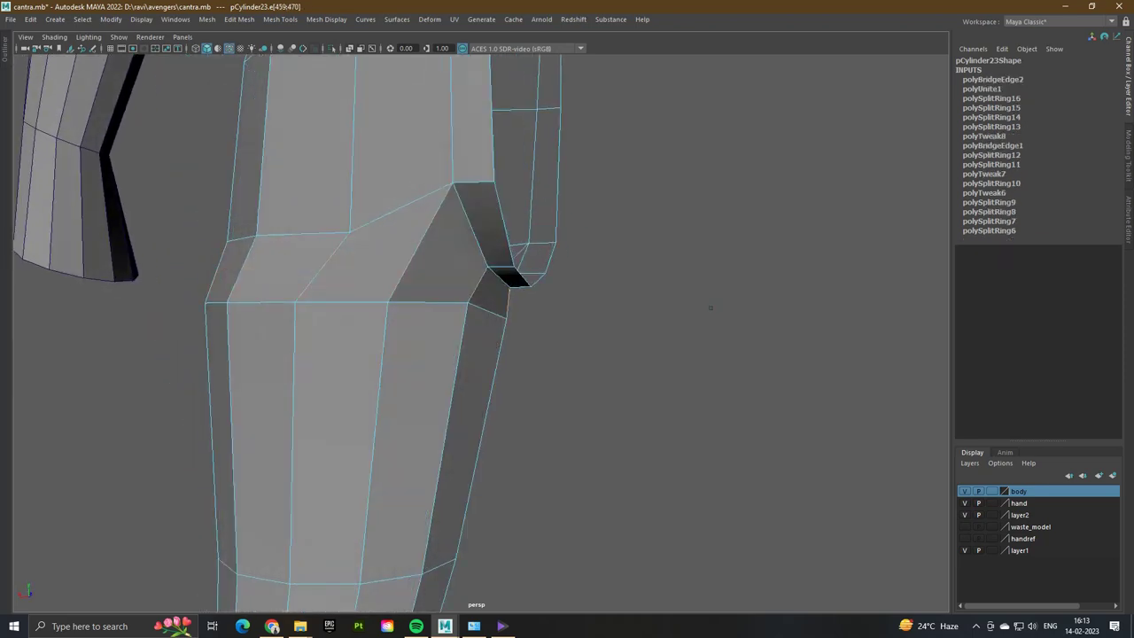
- Insert an edge loop around the upper thigh below the bridged section and preview it smoothed over the front reference
{"action": "key", "text": "shift+z"}
{"action": "key", "text": "f"}
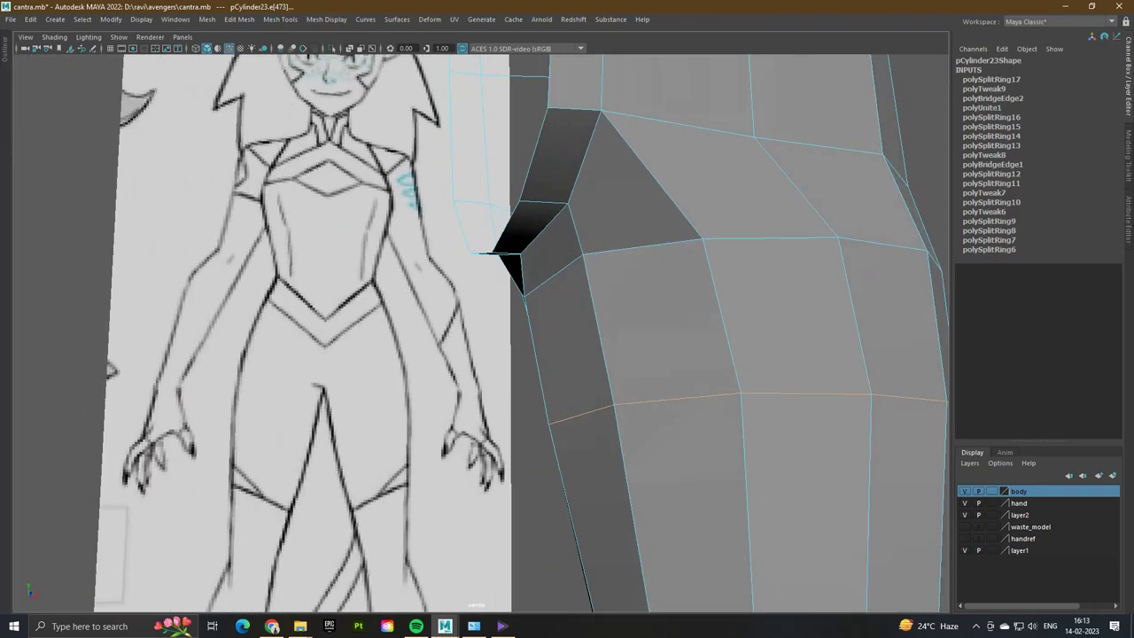
{"action": "key", "text": "space"}
{"action": "key", "text": "space"}
{"action": "scroll", "coordinate": [478, 332], "scroll_direction": "up", "scroll_amount": 6}
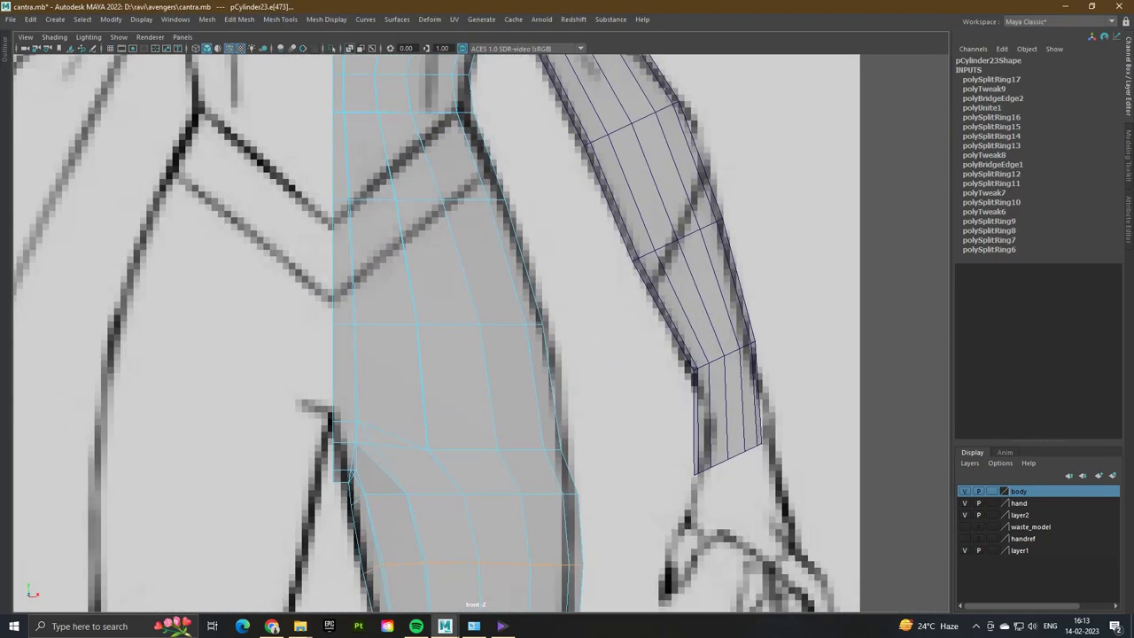
{"action": "key", "text": "2"}
{"action": "key", "text": "1"}
- Select the ring of vertices running from the outer hip around to the crotch and raise it to the reference's crotch line in the front view
{"action": "right_click_drag", "start_coordinate": [380, 298], "coordinate": [380, 264]}
{"action": "scroll", "coordinate": [381, 354], "scroll_direction": "down", "scroll_amount": 2}
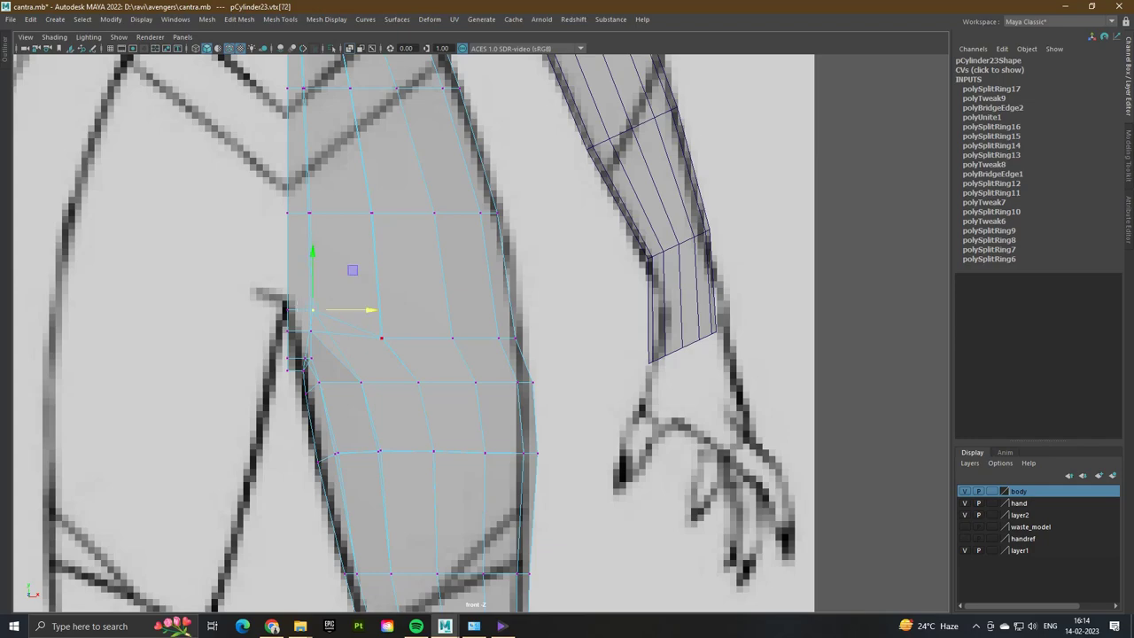
{"action": "key", "text": "space"}
{"action": "key", "text": "space"}
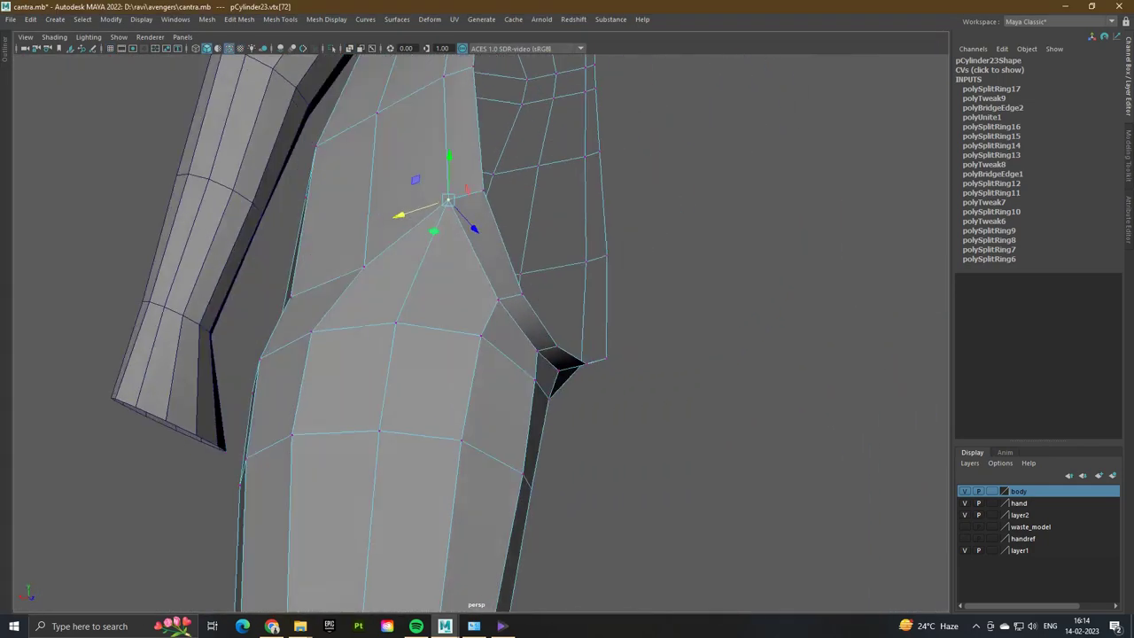
{"action": "left_click_drag", "start_coordinate": [567, 354], "coordinate": [621, 342], "text": "alt"}
{"action": "left_click", "coordinate": [591, 187]}
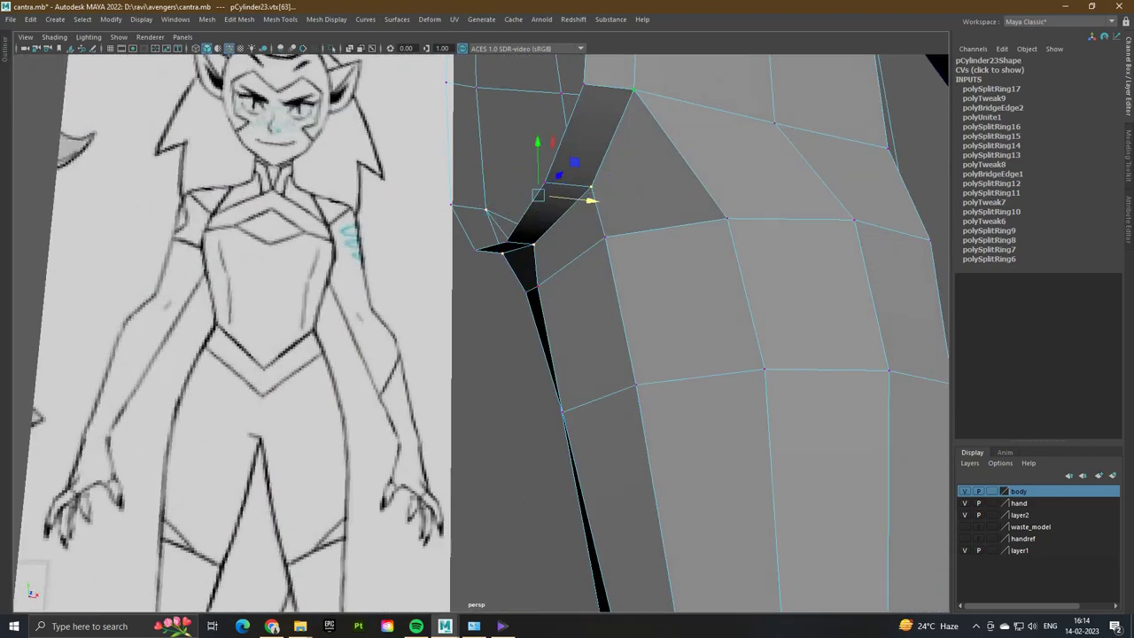
{"action": "left_click_drag", "start_coordinate": [590, 188], "coordinate": [567, 188], "text": "alt"}
{"action": "left_click", "coordinate": [684, 241], "text": "shift"}
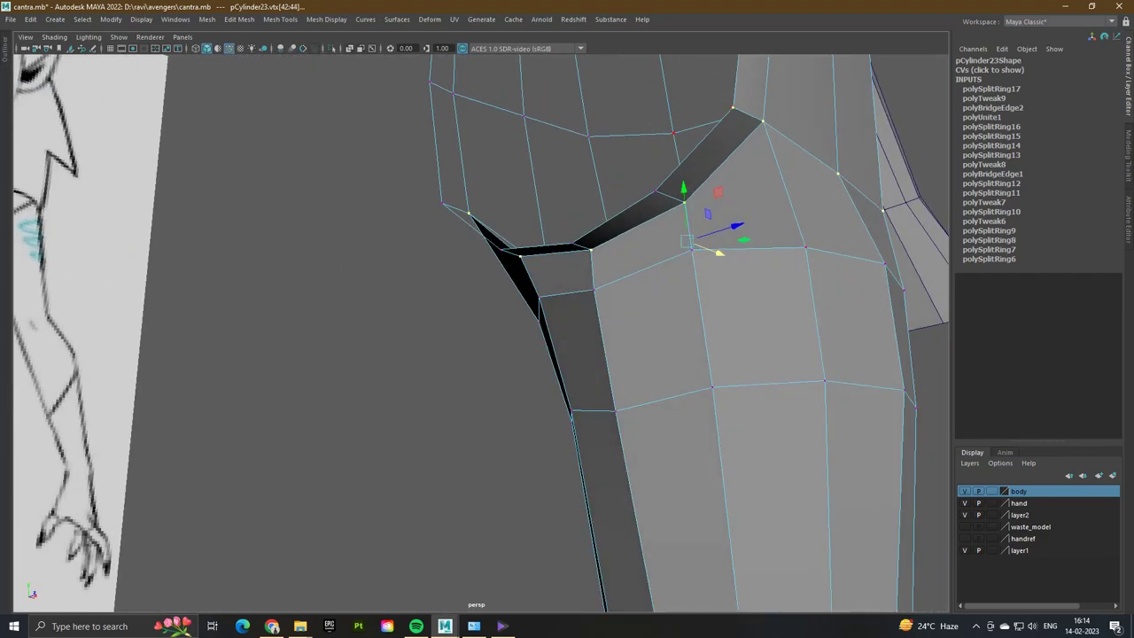
{"action": "left_click_drag", "start_coordinate": [684, 241], "coordinate": [620, 237], "text": "alt"}
{"action": "key", "text": "ctrl+shift+a"}
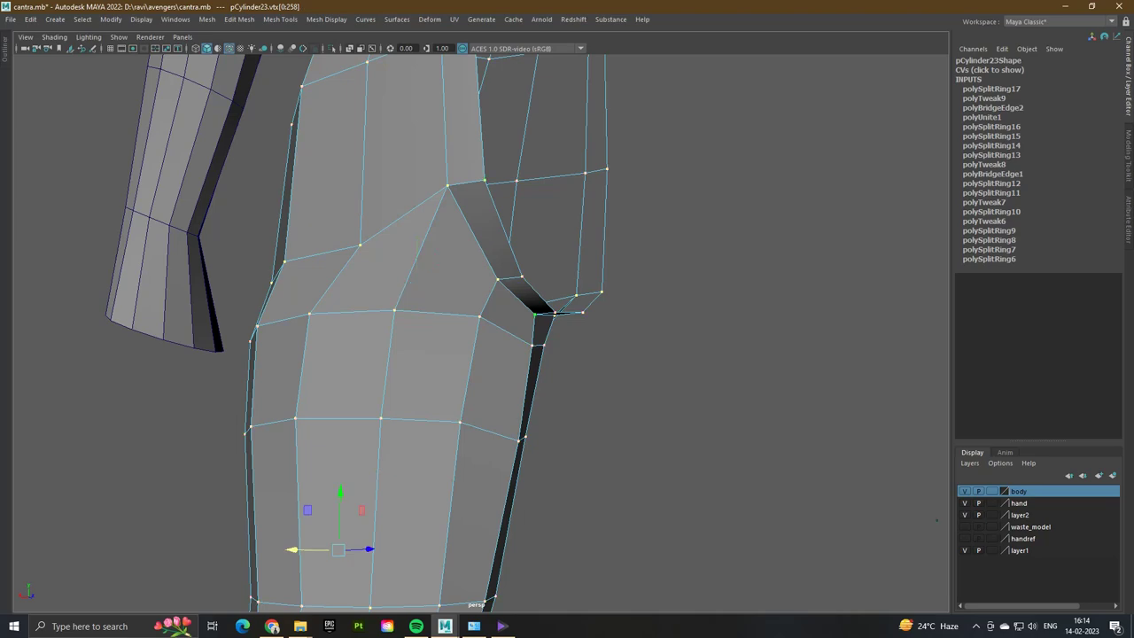
{"action": "key", "text": "ctrl+z"}
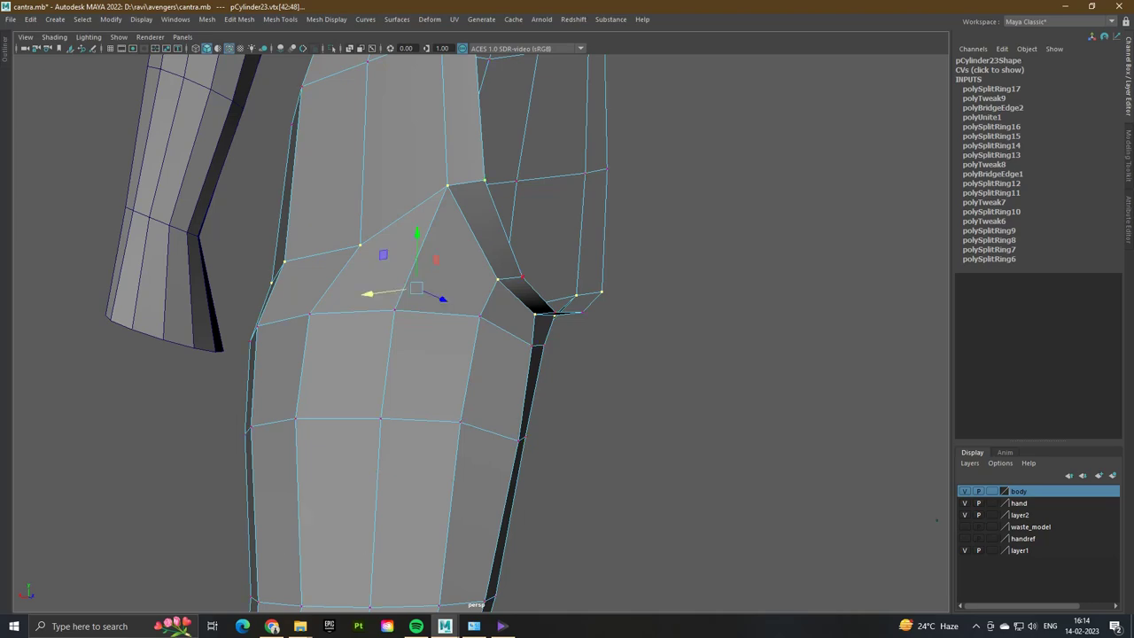
{"action": "left_click_drag", "start_coordinate": [709, 265], "coordinate": [576, 319], "text": "alt"}
{"action": "key", "text": "space"}
{"action": "key", "text": "space"}
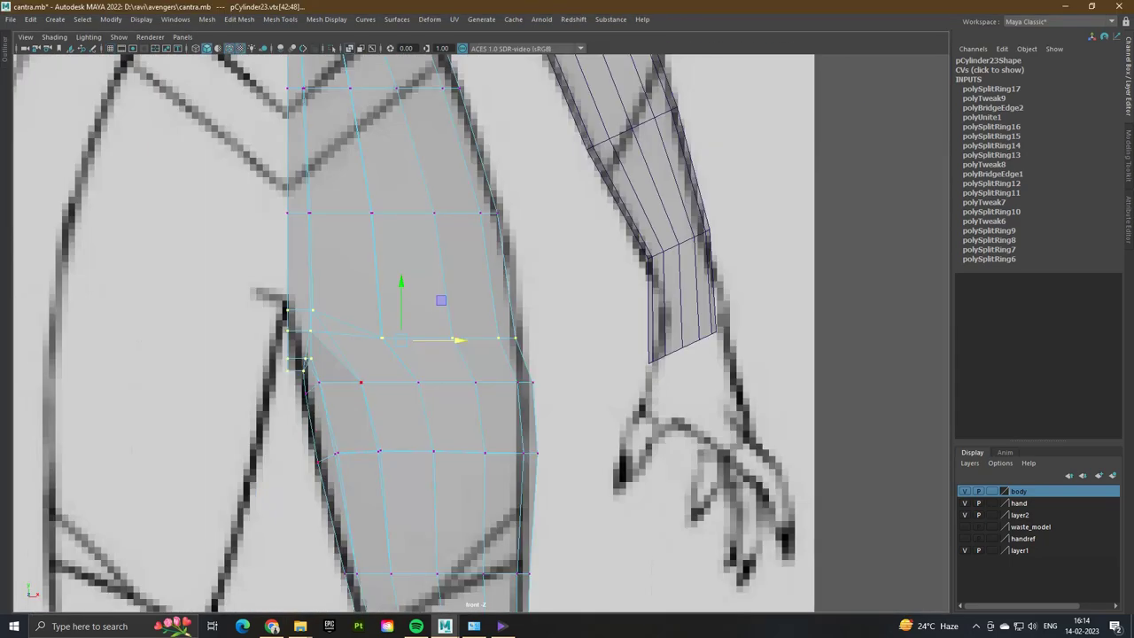
{"action": "left_click_drag", "start_coordinate": [400, 310], "coordinate": [400, 261]}
{"action": "middle_click_drag", "start_coordinate": [286, 312], "coordinate": [286, 305]}
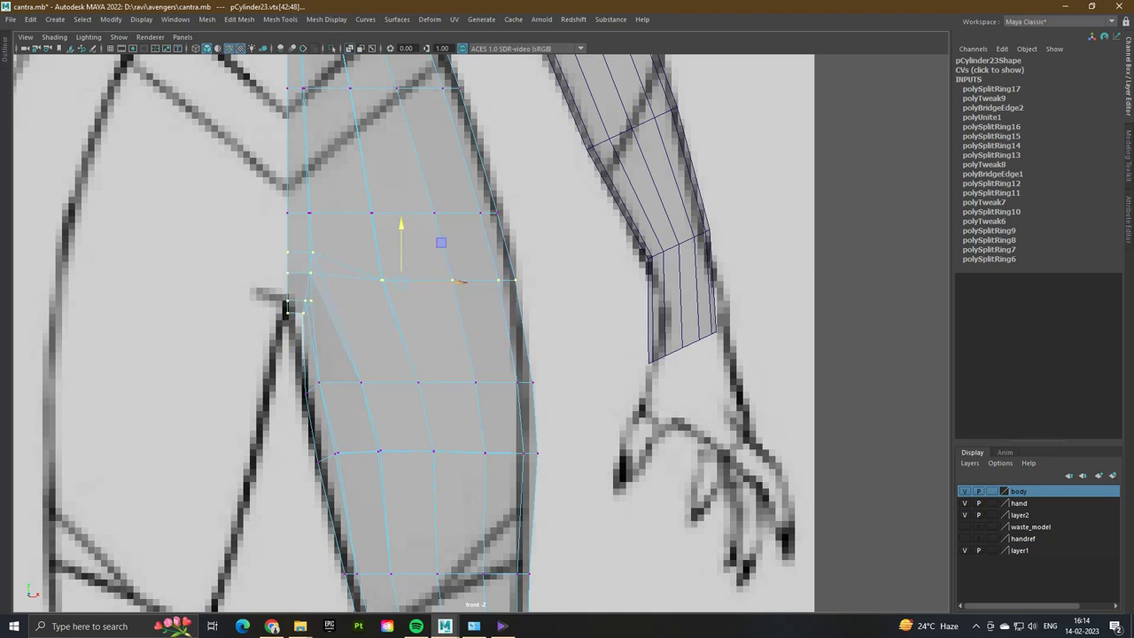
{"action": "left_click", "coordinate": [426, 277]}
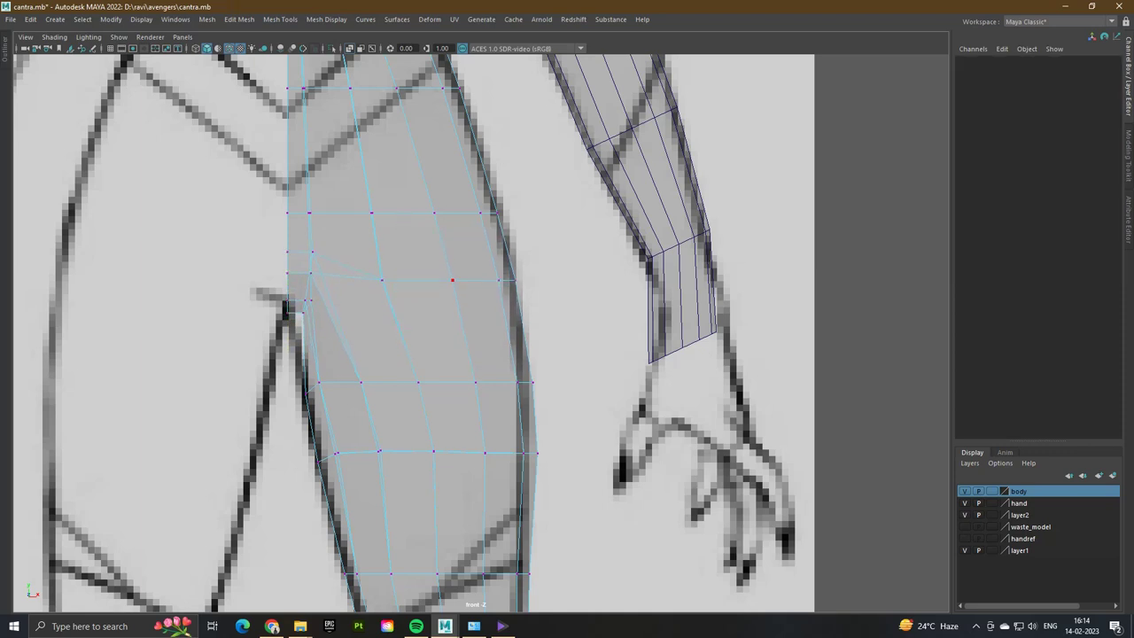
{"action": "key", "text": "ctrl+z"}
- Shift the inner hip and crotch vertices slightly towards the body centre and adjust the inner corner vertices above the thigh
{"action": "left_click_drag", "start_coordinate": [458, 282], "coordinate": [453, 281]}
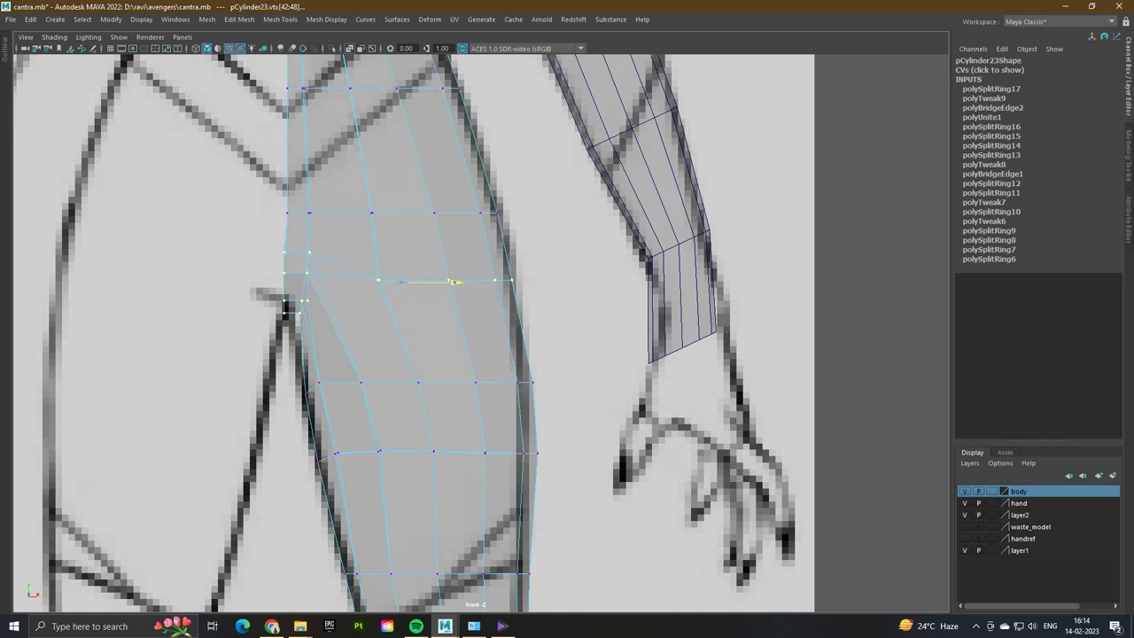
{"action": "left_click", "coordinate": [450, 281], "text": "ctrl"}
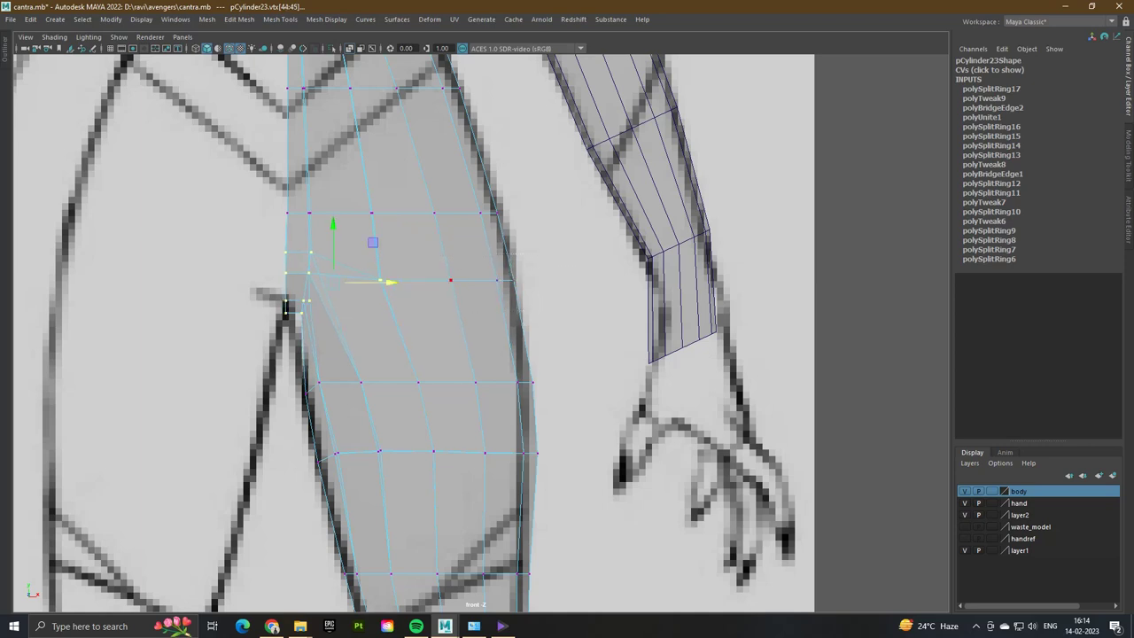
{"action": "left_click_drag", "start_coordinate": [390, 281], "coordinate": [380, 282]}
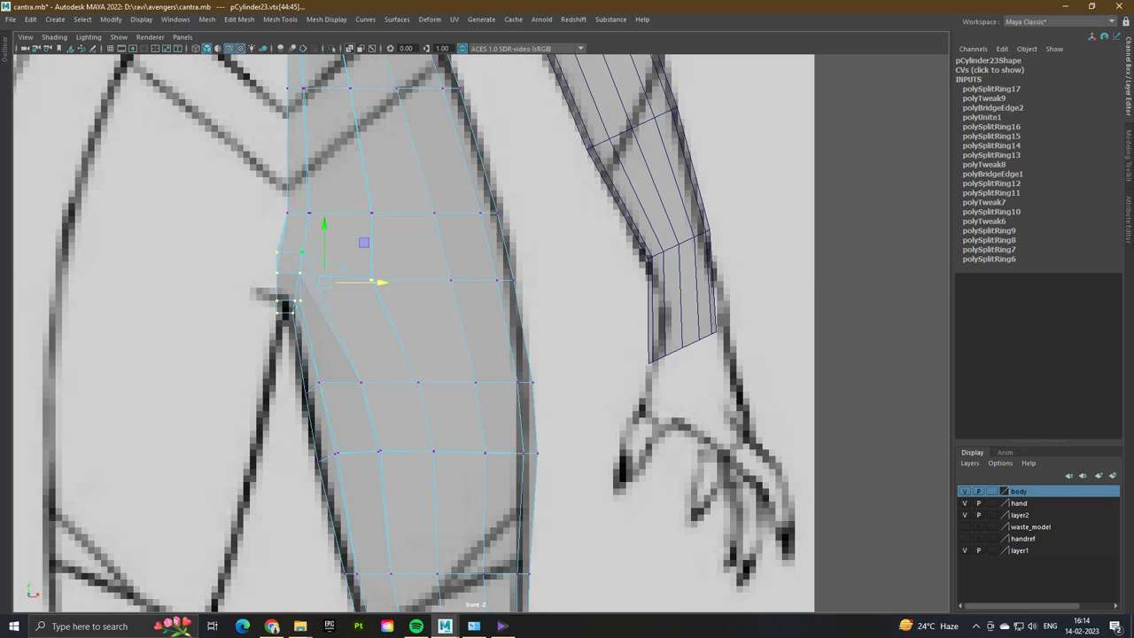
{"action": "left_click_drag", "start_coordinate": [316, 216], "coordinate": [316, 216]}
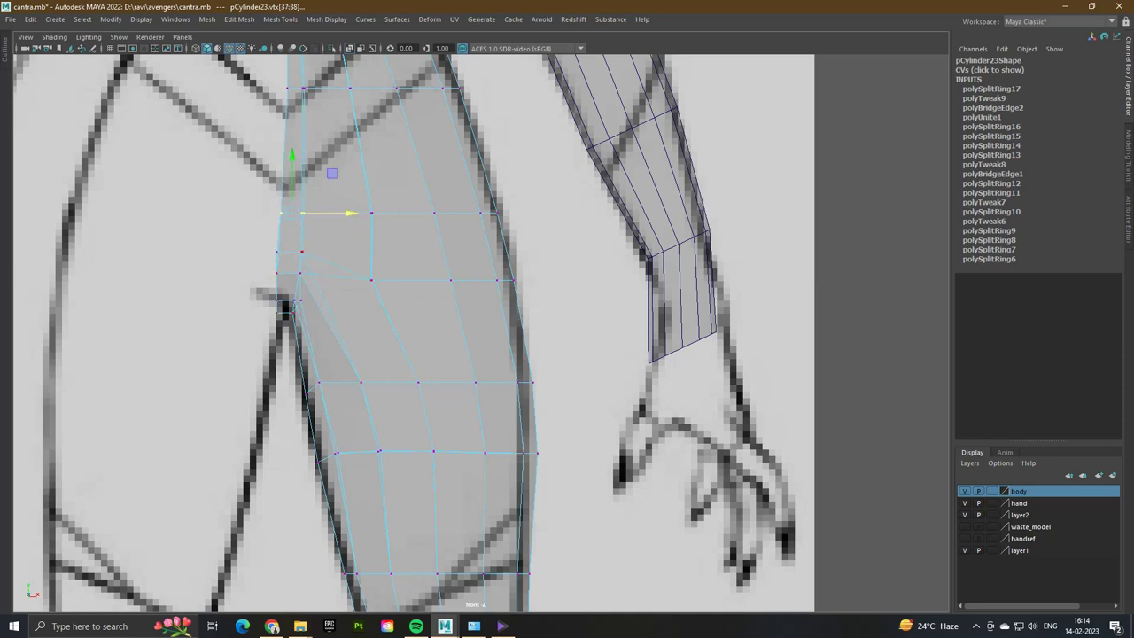
{"action": "left_click_drag", "start_coordinate": [320, 257], "coordinate": [303, 277]}
{"action": "left_click_drag", "start_coordinate": [295, 291], "coordinate": [315, 310]}
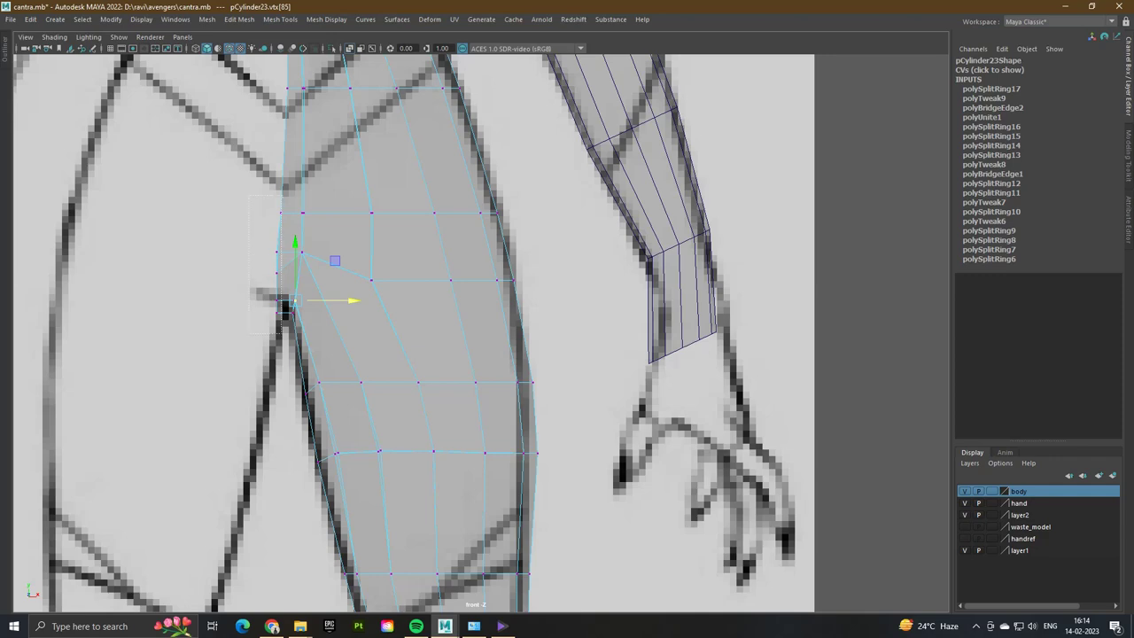
- Select all the vertices along the body's open centre edge and align them in a straight vertical line
{"action": "scroll", "coordinate": [284, 307], "scroll_direction": "down", "scroll_amount": 6}
{"action": "middle_click_drag", "start_coordinate": [405, 328], "coordinate": [376, 463], "text": "alt"}
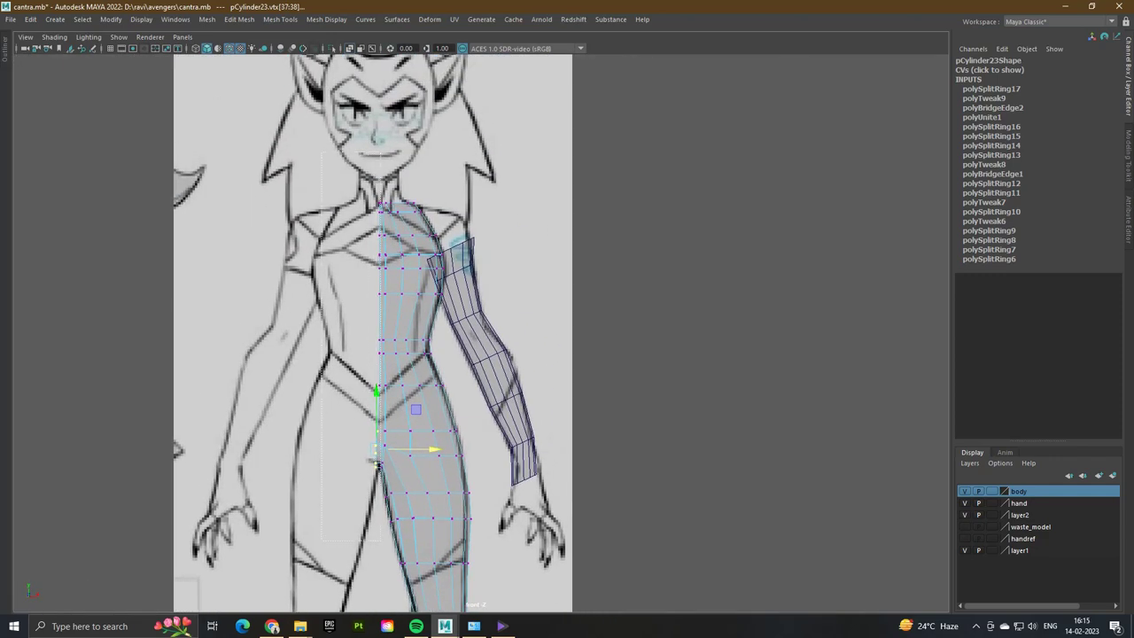
{"action": "scroll", "coordinate": [376, 462], "scroll_direction": "up", "scroll_amount": 2}
{"action": "middle_click_drag", "start_coordinate": [376, 463], "coordinate": [385, 266], "text": "alt"}
{"action": "scroll", "coordinate": [385, 266], "scroll_direction": "up", "scroll_amount": 8}
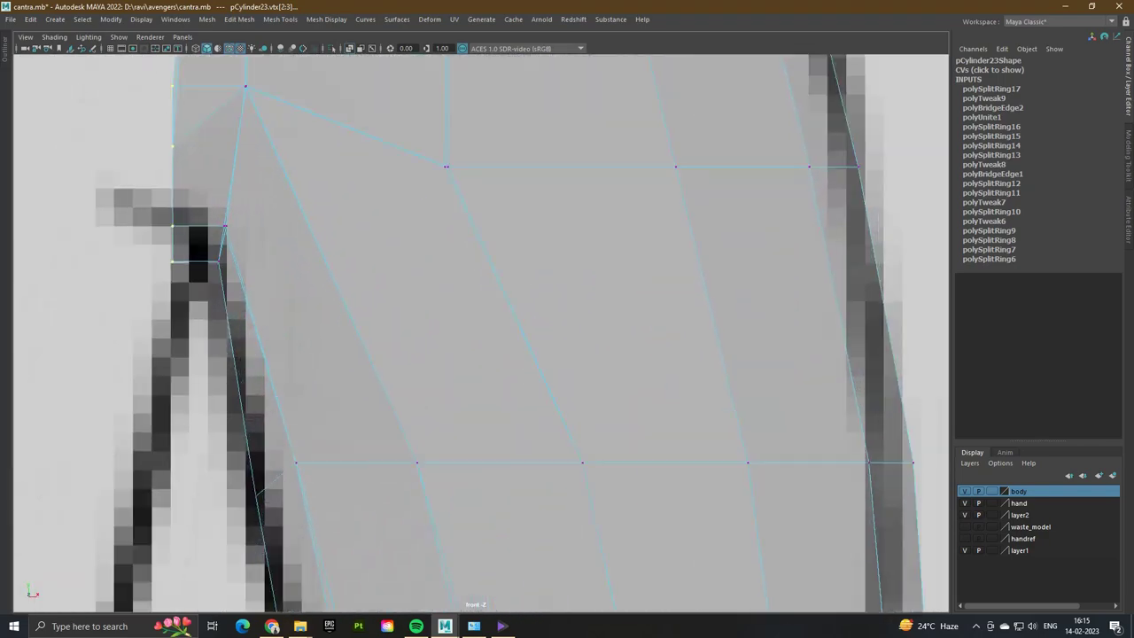
{"action": "scroll", "coordinate": [385, 266], "scroll_direction": "down", "scroll_amount": 6}
{"action": "key", "text": "space"}
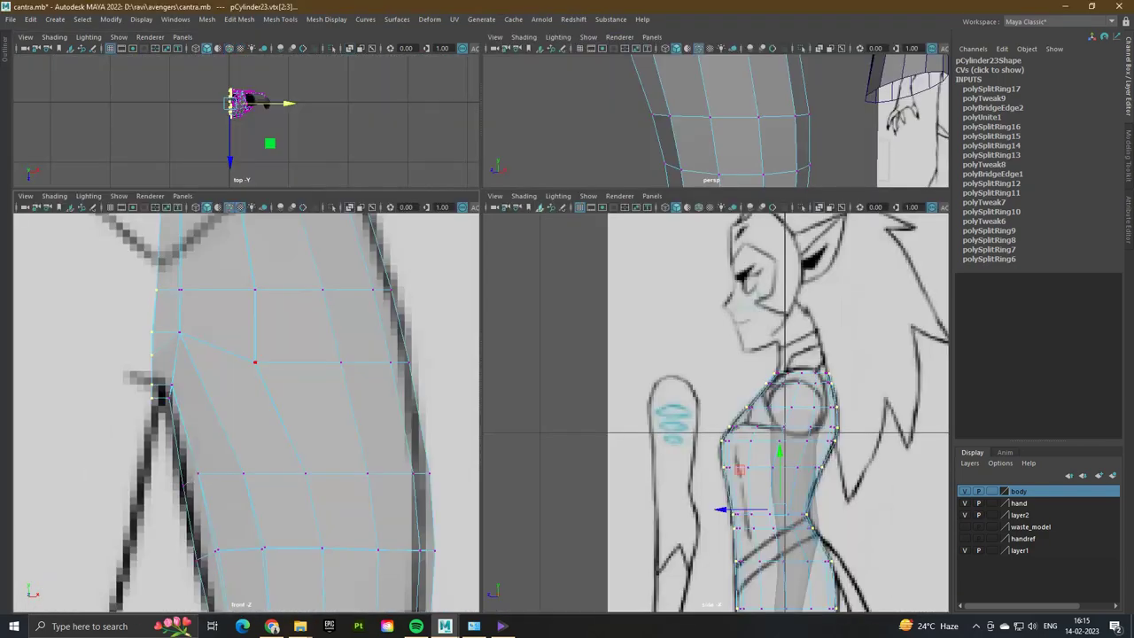
{"action": "key", "text": "space"}
{"action": "left_click_drag", "start_coordinate": [540, 177], "coordinate": [580, 285], "text": "alt"}
{"action": "scroll", "coordinate": [612, 292], "scroll_direction": "down", "scroll_amount": 5}
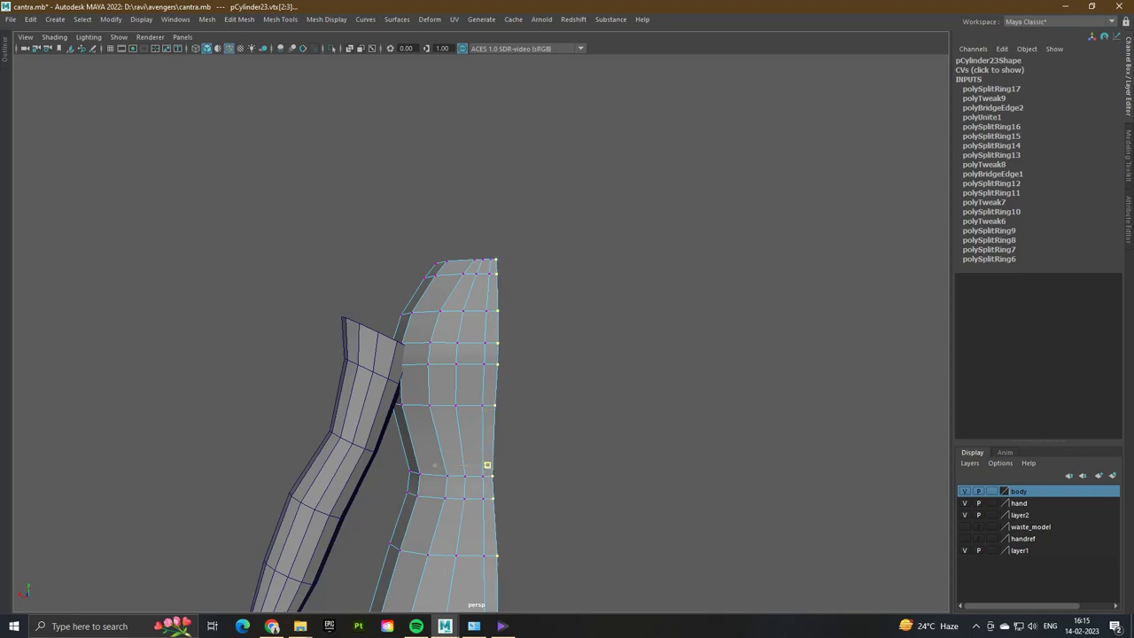
{"action": "left_click_drag", "start_coordinate": [580, 286], "coordinate": [486, 267], "text": "alt"}
{"action": "scroll", "coordinate": [501, 266], "scroll_direction": "up", "scroll_amount": 3}
{"action": "scroll", "coordinate": [505, 266], "scroll_direction": "up", "scroll_amount": 2}
- Return to object mode and examine the smoothed body and hip shape in the perspective and front views
{"action": "right_click_drag", "start_coordinate": [203, 294], "coordinate": [248, 283]}
{"action": "left_click", "coordinate": [708, 354]}
{"action": "left_click_drag", "start_coordinate": [708, 355], "coordinate": [443, 337], "text": "alt"}
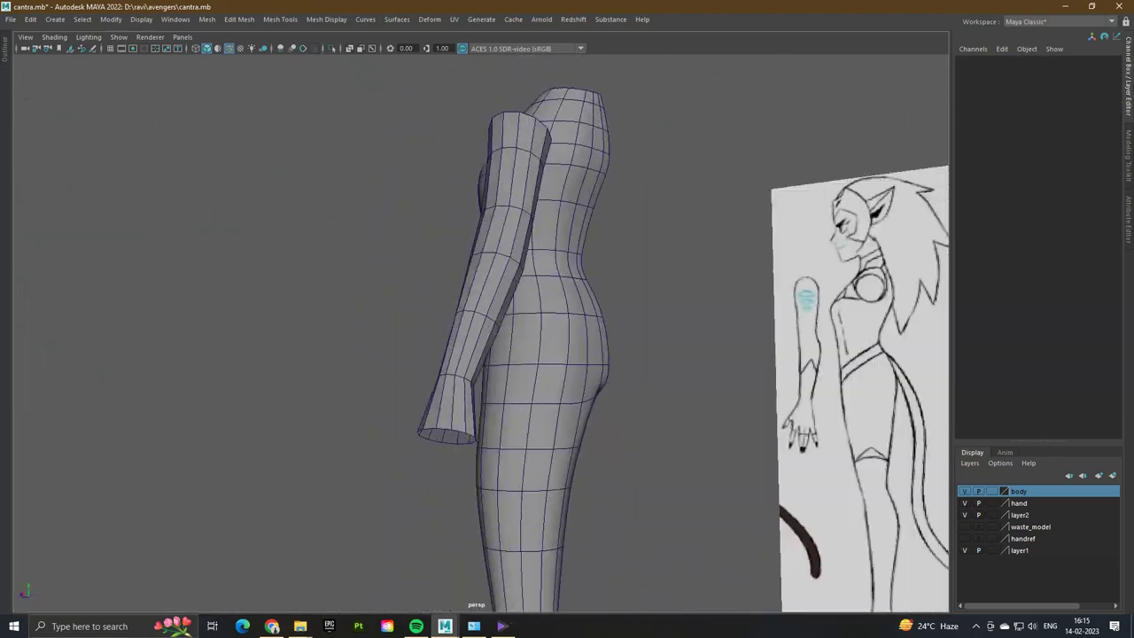
{"action": "key", "text": "space"}
{"action": "key", "text": "space"}
{"action": "key", "text": "space"}
{"action": "key", "text": "space"}
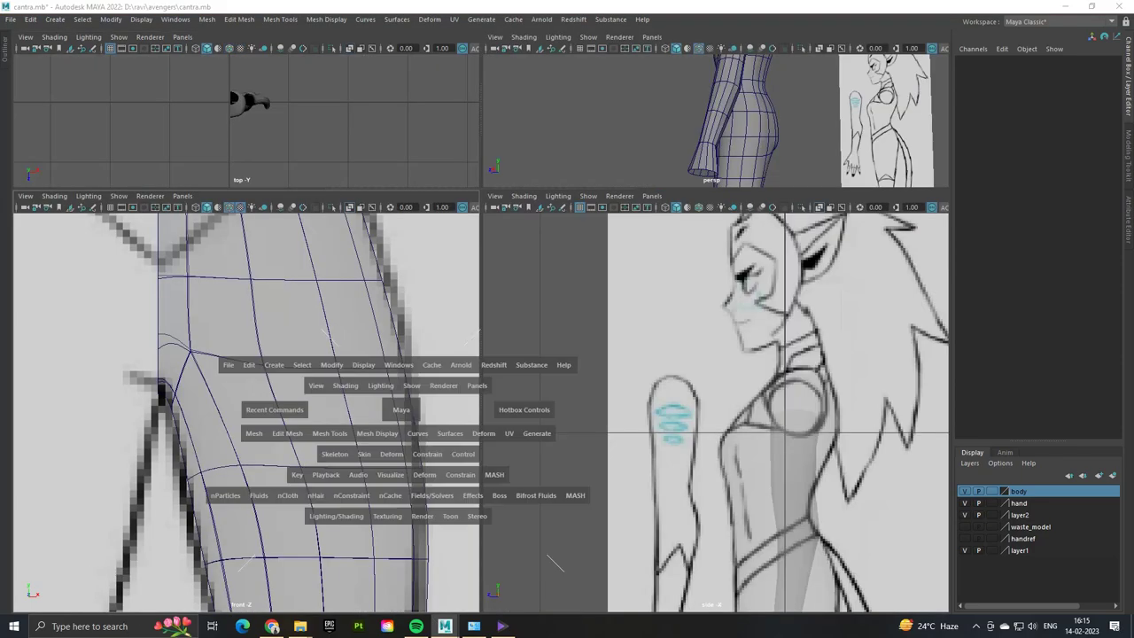
{"action": "scroll", "coordinate": [481, 333], "scroll_direction": "down", "scroll_amount": 10}
{"action": "scroll", "coordinate": [481, 332], "scroll_direction": "up", "scroll_amount": 10}
{"action": "scroll", "coordinate": [481, 332], "scroll_direction": "down", "scroll_amount": 3}
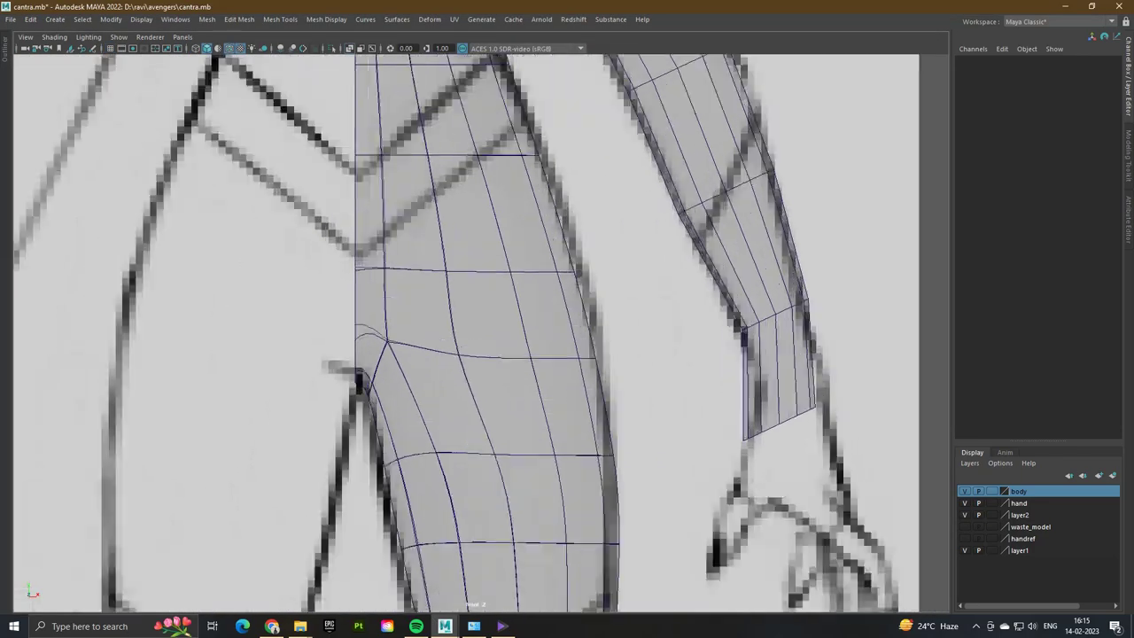
{"action": "scroll", "coordinate": [481, 332], "scroll_direction": "up", "scroll_amount": 3}
- Move the outer hip vertices of the two rings below the waist to follow the hip outline of the front reference
{"action": "left_click", "coordinate": [567, 292]}
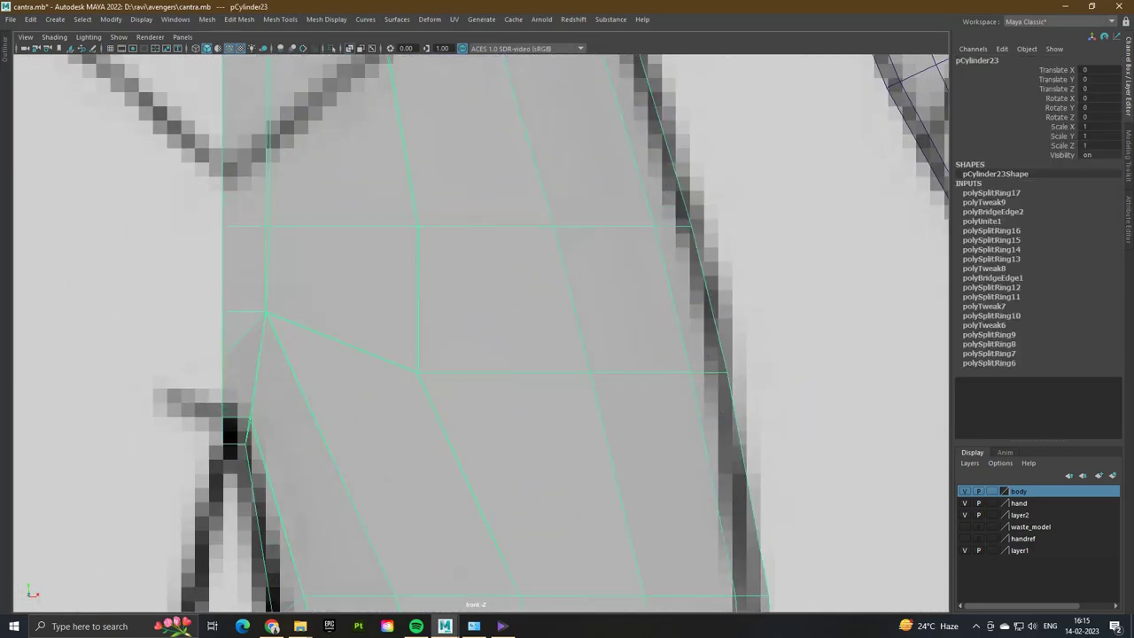
{"action": "scroll", "coordinate": [567, 289], "scroll_direction": "down", "scroll_amount": 2}
{"action": "right_click", "coordinate": [567, 288]}
{"action": "left_click", "coordinate": [511, 289]}
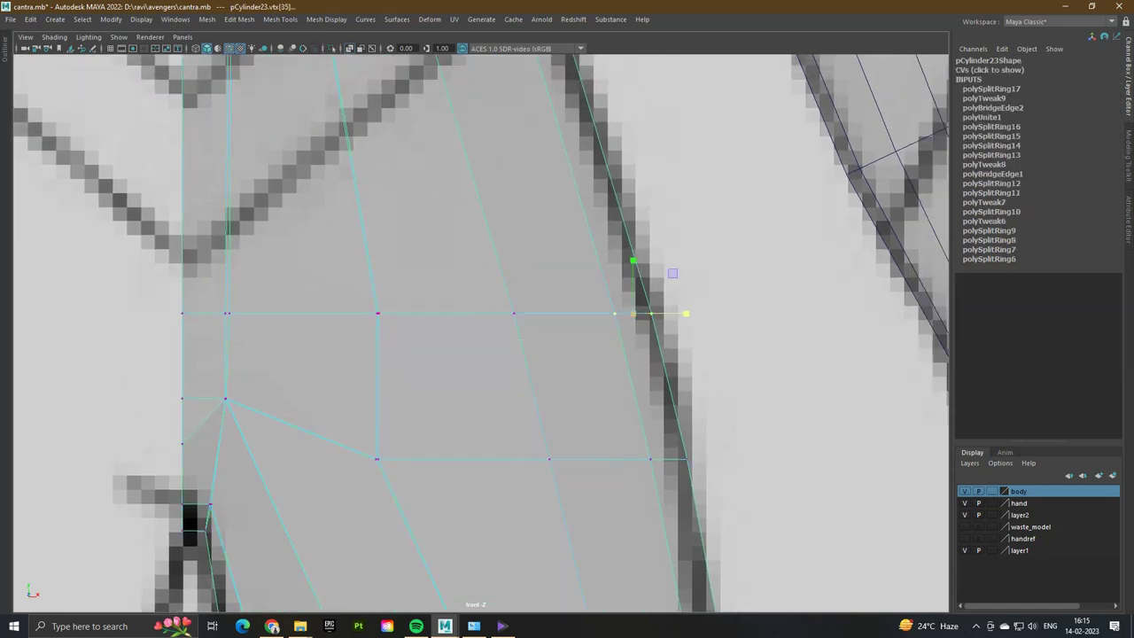
{"action": "left_click_drag", "start_coordinate": [691, 313], "coordinate": [701, 314]}
{"action": "middle_click_drag", "start_coordinate": [701, 313], "coordinate": [652, 458], "text": "alt"}
{"action": "left_click_drag", "start_coordinate": [609, 217], "coordinate": [608, 217]}
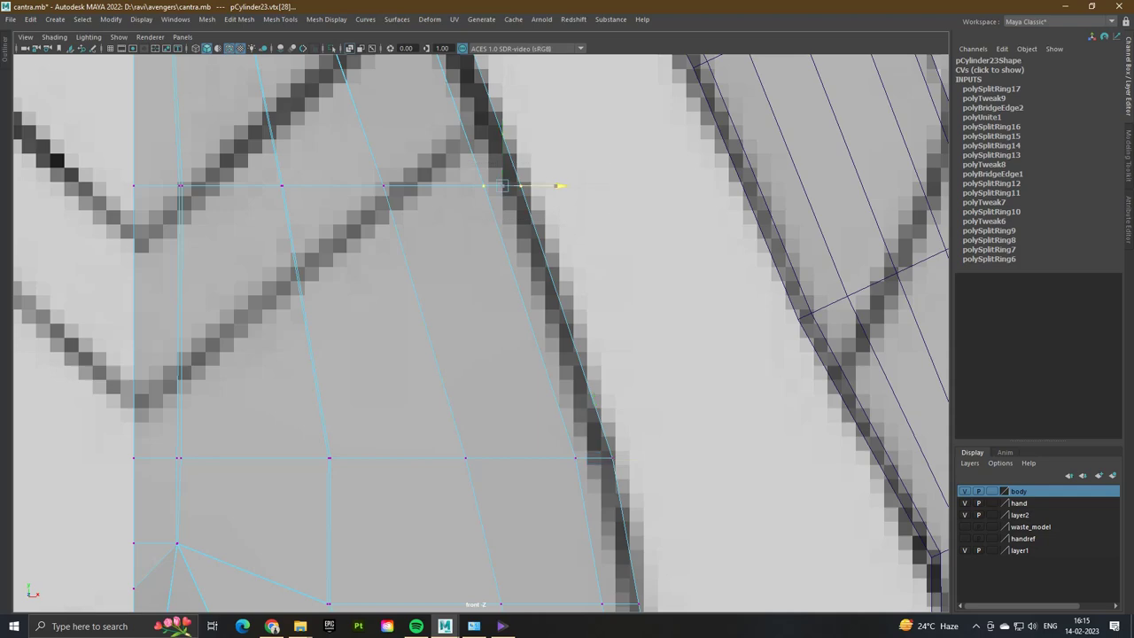
{"action": "scroll", "coordinate": [549, 230], "scroll_direction": "down", "scroll_amount": 8}
{"action": "scroll", "coordinate": [481, 333], "scroll_direction": "up", "scroll_amount": 10}
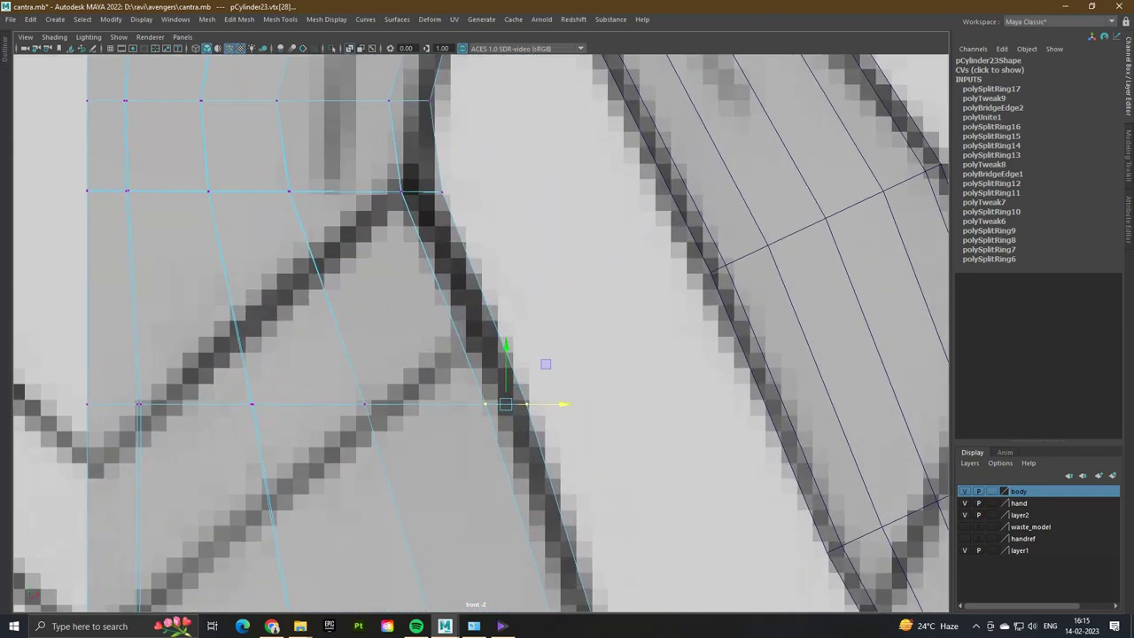
- Pull the outer waist vertices inward to the front reference outline and adjust the side vertex of the ring above
{"action": "left_click_drag", "start_coordinate": [434, 215], "coordinate": [397, 125]}
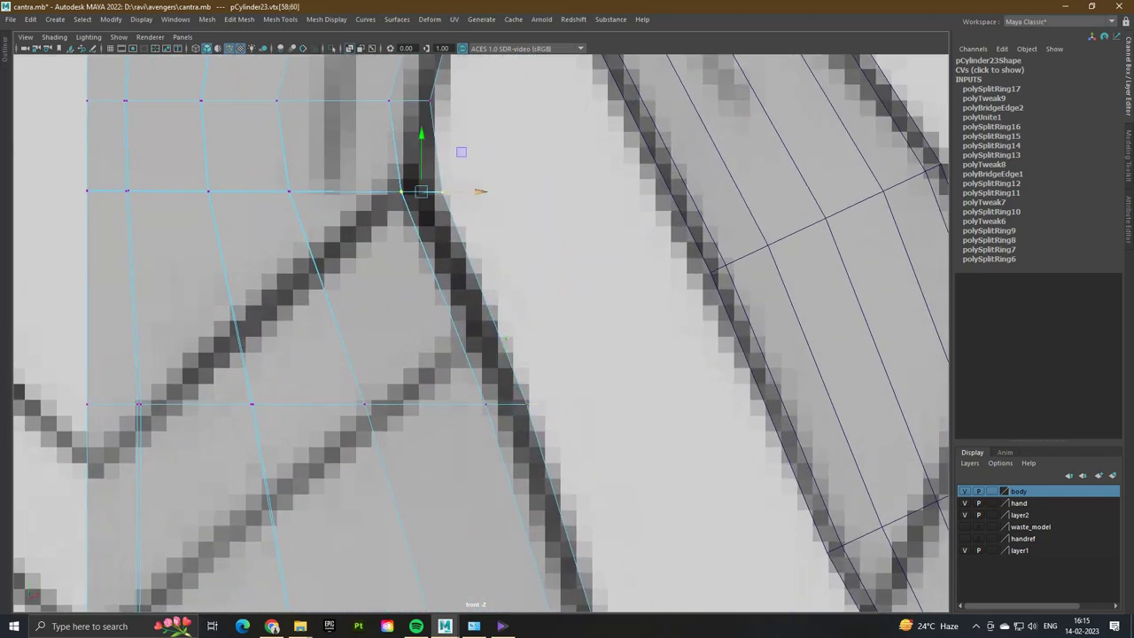
{"action": "left_click_drag", "start_coordinate": [479, 192], "coordinate": [468, 192]}
{"action": "middle_click_drag", "start_coordinate": [468, 191], "coordinate": [449, 296], "text": "alt"}
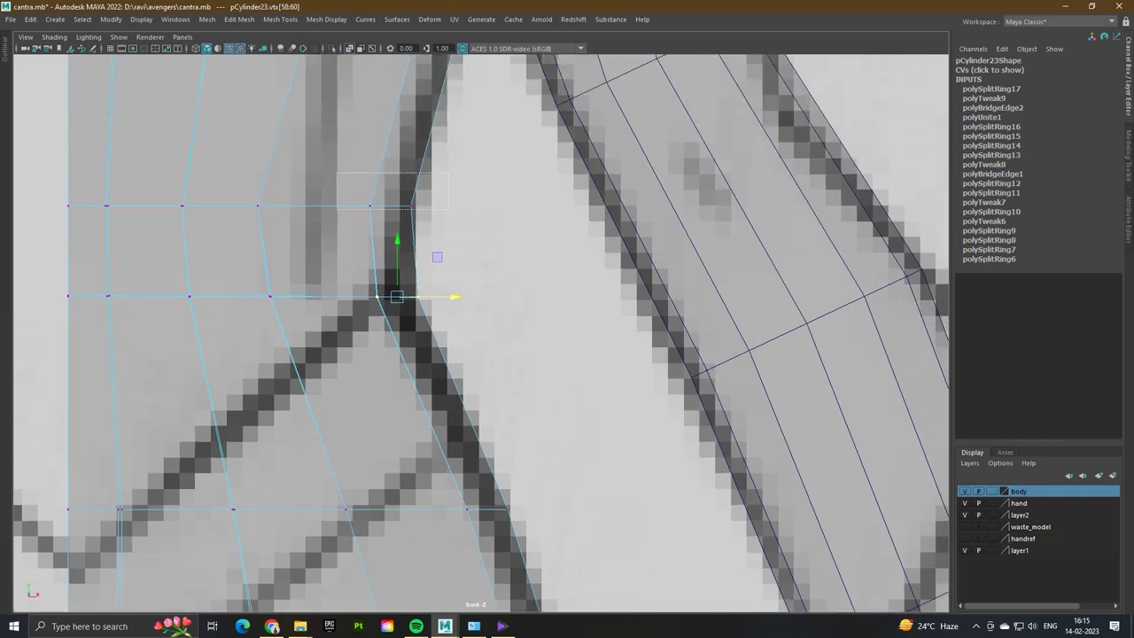
{"action": "left_click_drag", "start_coordinate": [448, 210], "coordinate": [443, 209]}
{"action": "middle_click_drag", "start_coordinate": [531, 310], "coordinate": [495, 554], "text": "alt"}
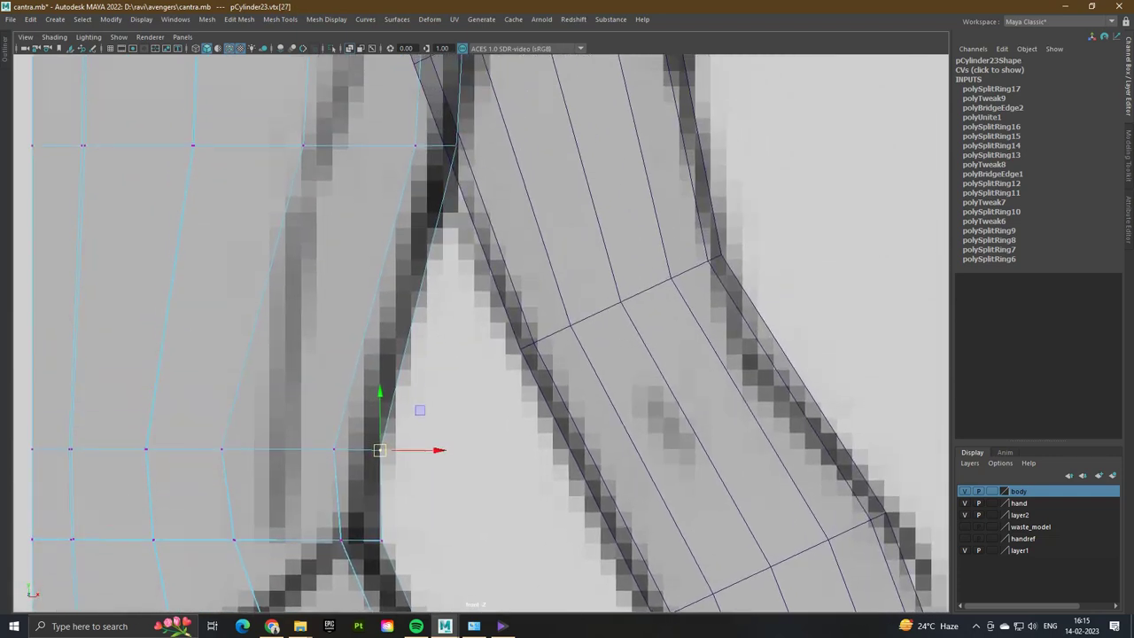
{"action": "left_click", "coordinate": [434, 144]}
- Insert an edge loop around the torso midway between the waist and chest rings
{"action": "right_click", "coordinate": [359, 240]}
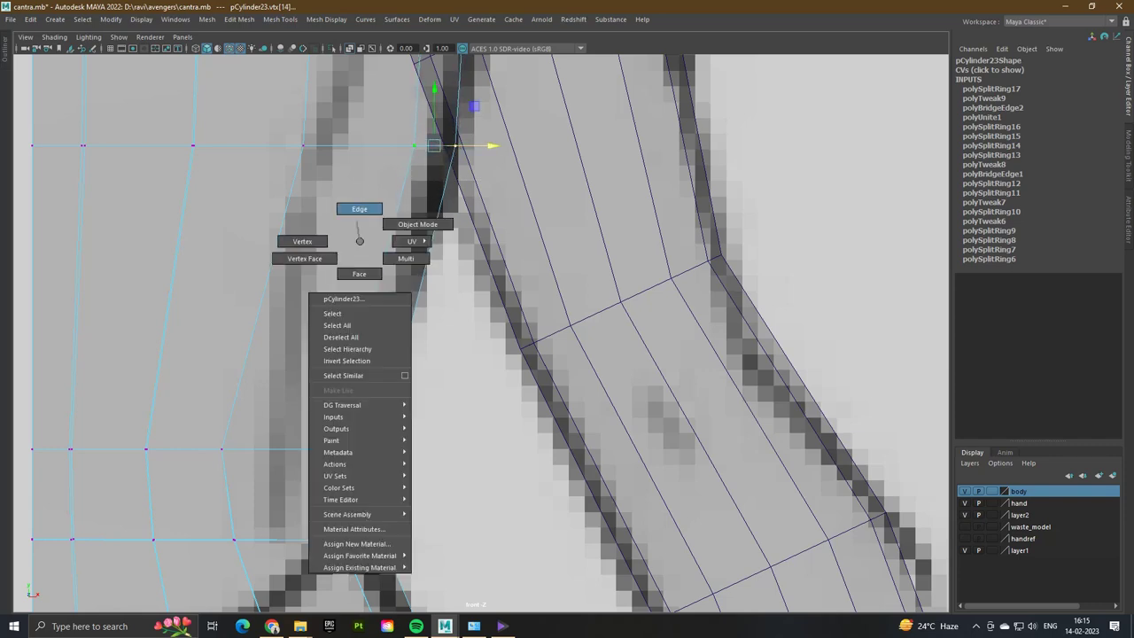
{"action": "left_click", "coordinate": [358, 209]}
{"action": "right_click_drag", "start_coordinate": [390, 217], "coordinate": [332, 232], "text": "shift"}
{"action": "left_click", "coordinate": [266, 298]}
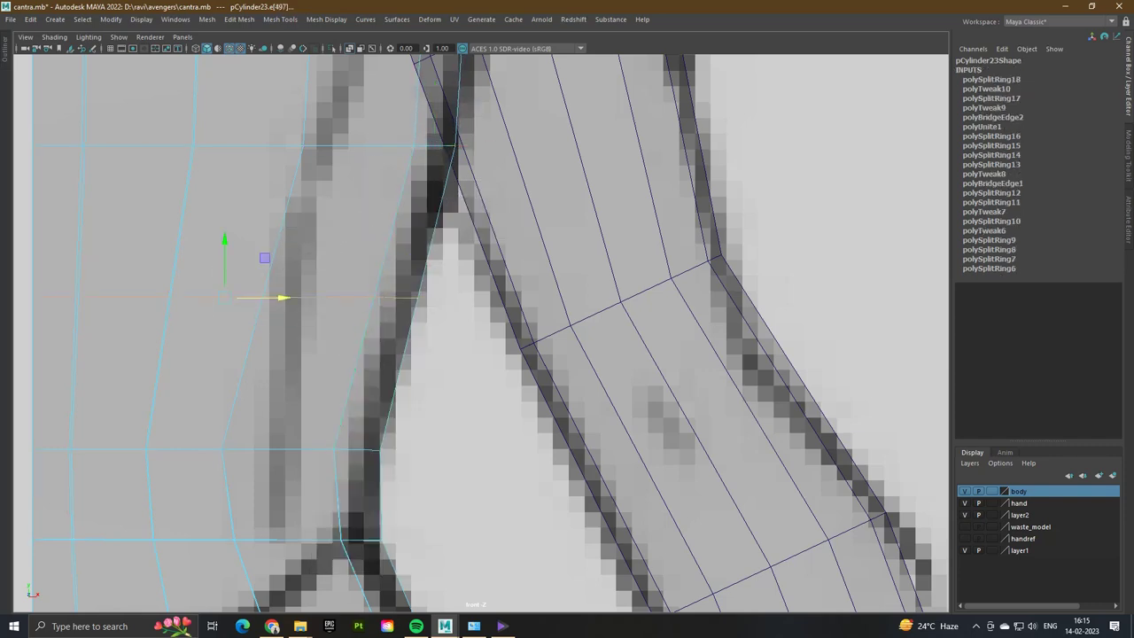
- In the side view, move the rear vertex at the base of the buttock back to the side reference outline
{"action": "middle_click_drag", "start_coordinate": [567, 337], "coordinate": [747, 343], "text": "alt"}
{"action": "key", "text": "space"}
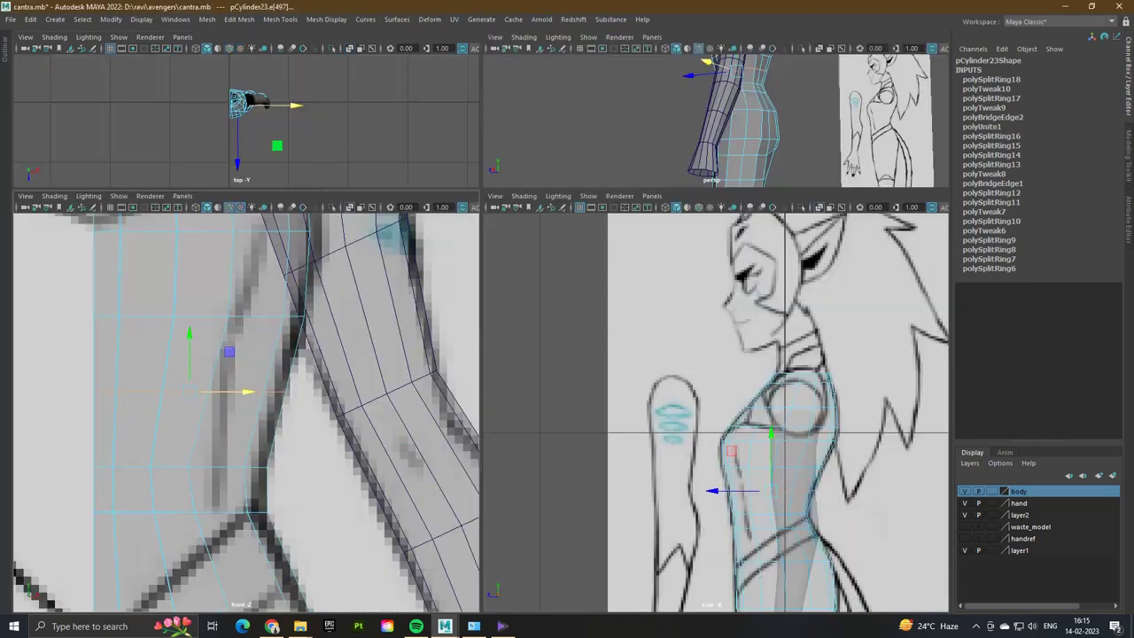
{"action": "key", "text": "space"}
{"action": "key", "text": "space"}
{"action": "key", "text": "space"}
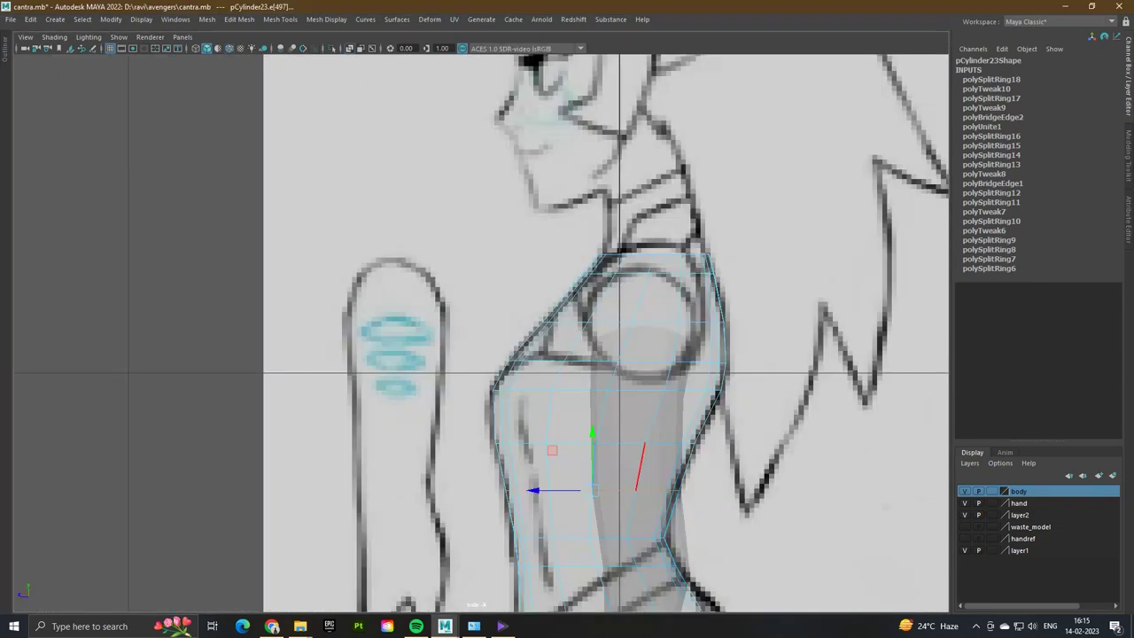
{"action": "scroll", "coordinate": [483, 327], "scroll_direction": "down", "scroll_amount": 3}
{"action": "scroll", "coordinate": [481, 333], "scroll_direction": "up", "scroll_amount": 6}
{"action": "middle_click_drag", "start_coordinate": [531, 337], "coordinate": [486, 372], "text": "alt"}
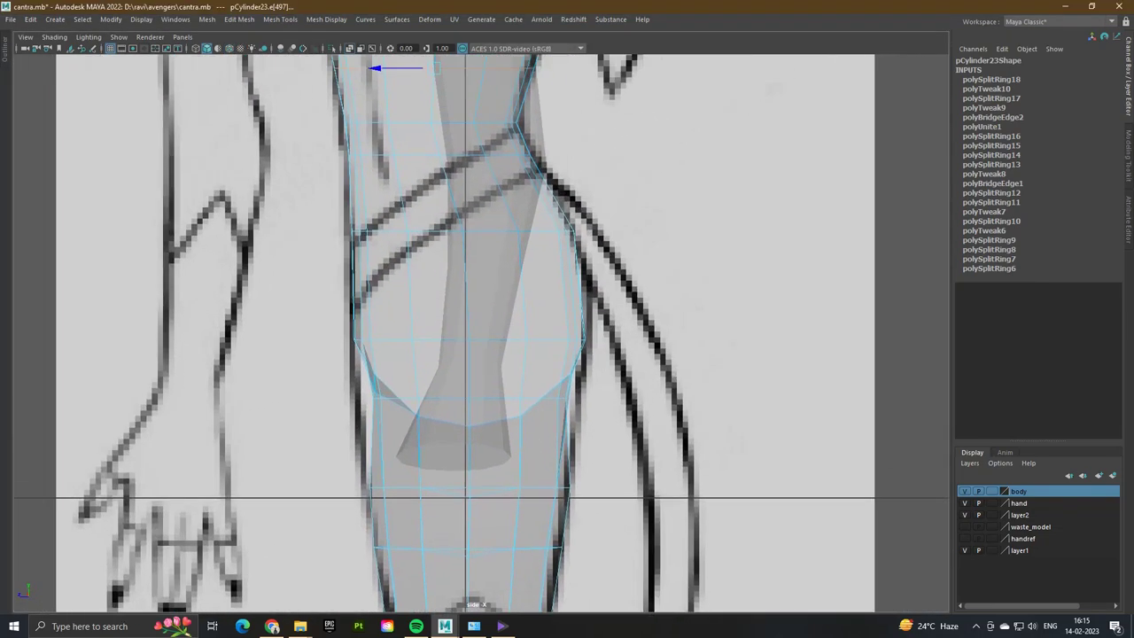
{"action": "scroll", "coordinate": [481, 333], "scroll_direction": "up", "scroll_amount": 1}
{"action": "scroll", "coordinate": [461, 310], "scroll_direction": "up", "scroll_amount": 2}
{"action": "right_click_drag", "start_coordinate": [390, 300], "coordinate": [266, 282]}
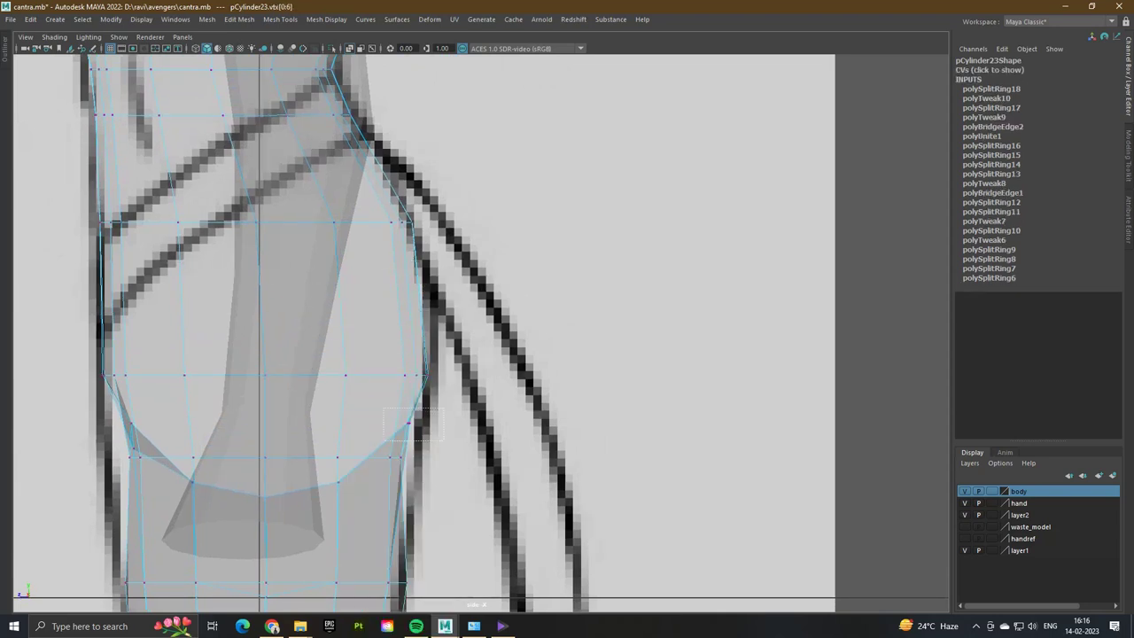
{"action": "left_click_drag", "start_coordinate": [438, 440], "coordinate": [359, 422]}
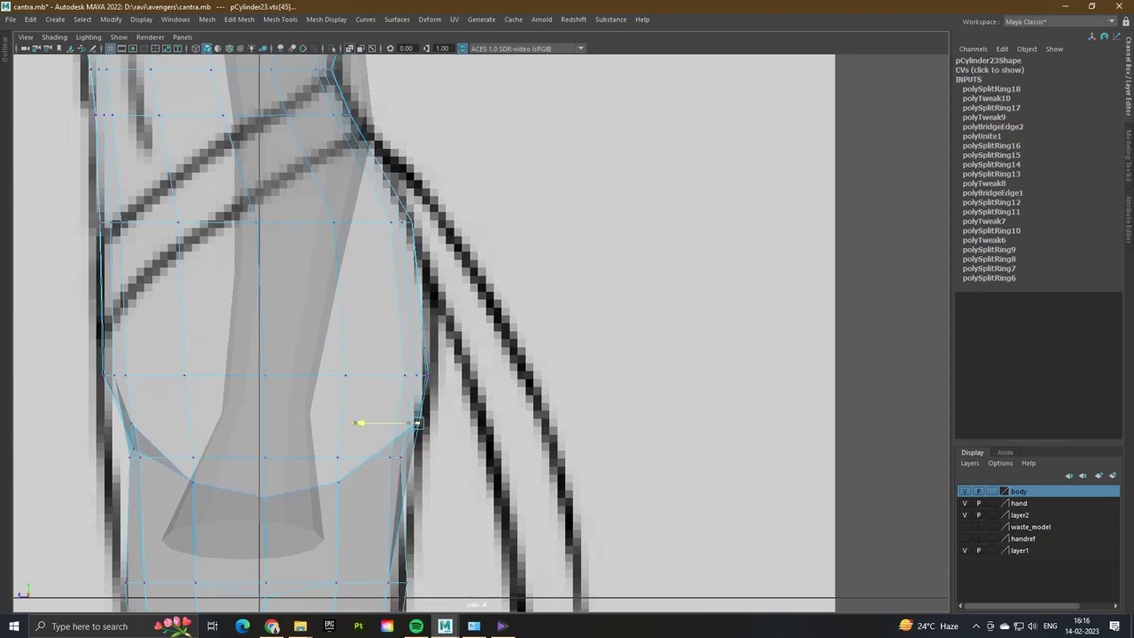
{"action": "middle_click_drag", "start_coordinate": [417, 423], "coordinate": [409, 289], "text": "alt"}
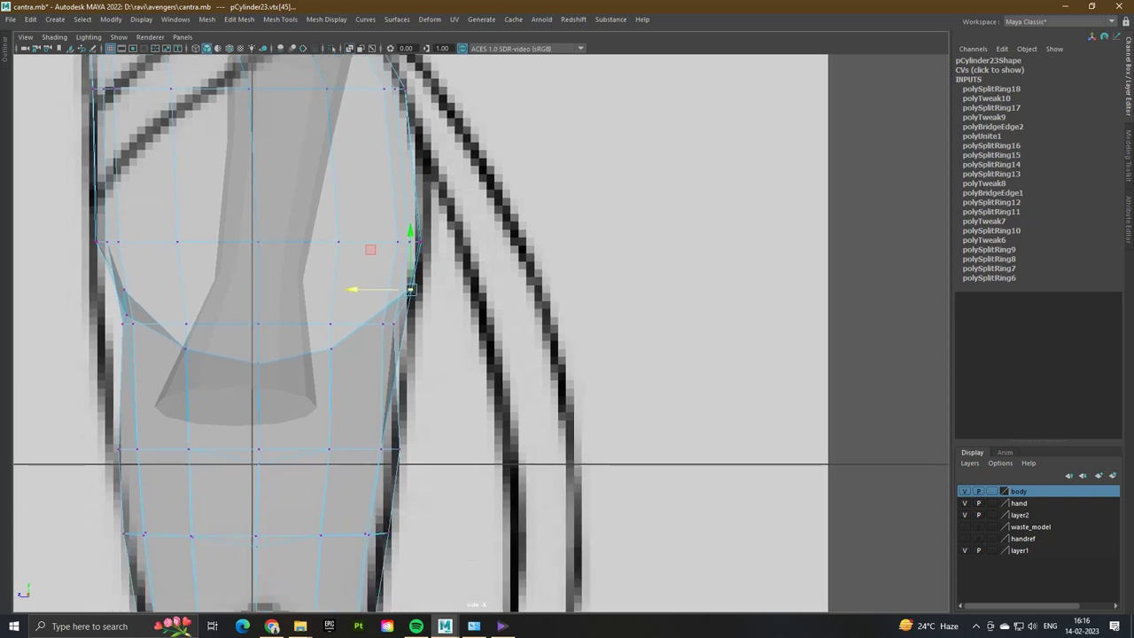
- Move the rear vertices of the two upper thigh rings back to the side reference outline and check the hip shape in perspective
{"action": "left_click", "coordinate": [399, 449]}
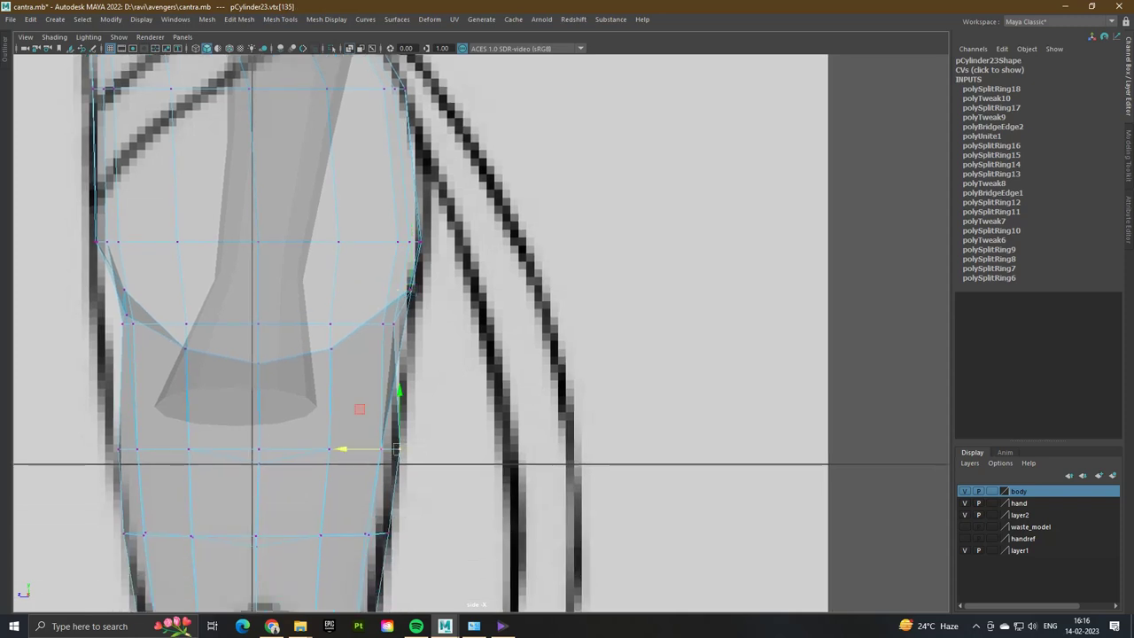
{"action": "left_click_drag", "start_coordinate": [326, 449], "coordinate": [341, 449]}
{"action": "left_click", "coordinate": [393, 325]}
{"action": "left_click_drag", "start_coordinate": [331, 325], "coordinate": [343, 324]}
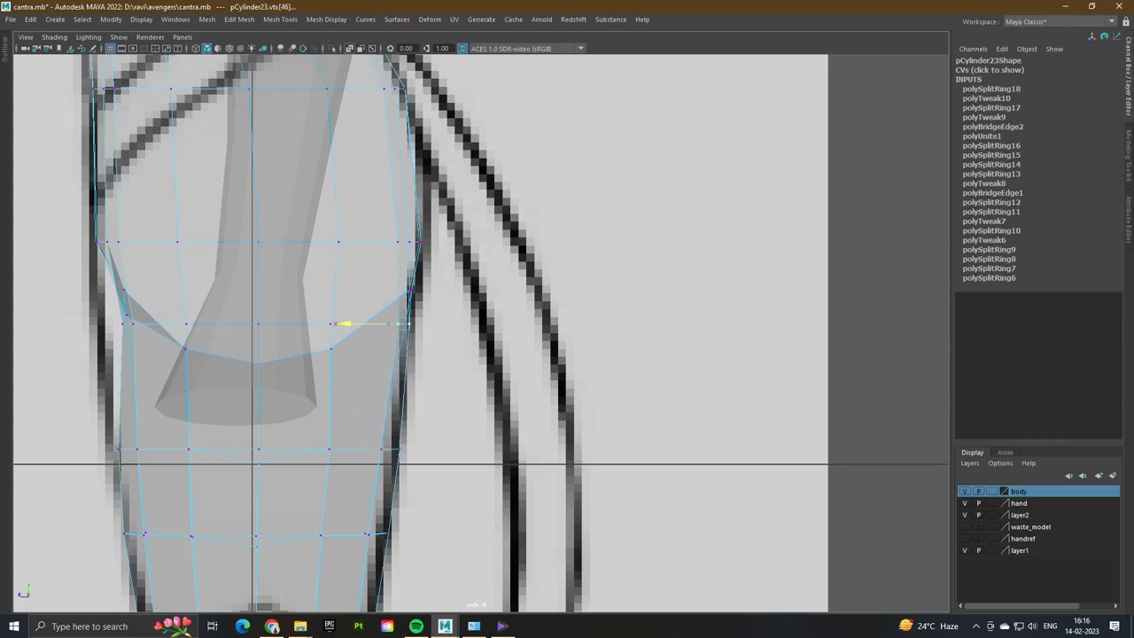
{"action": "key", "text": "space"}
{"action": "key", "text": "space"}
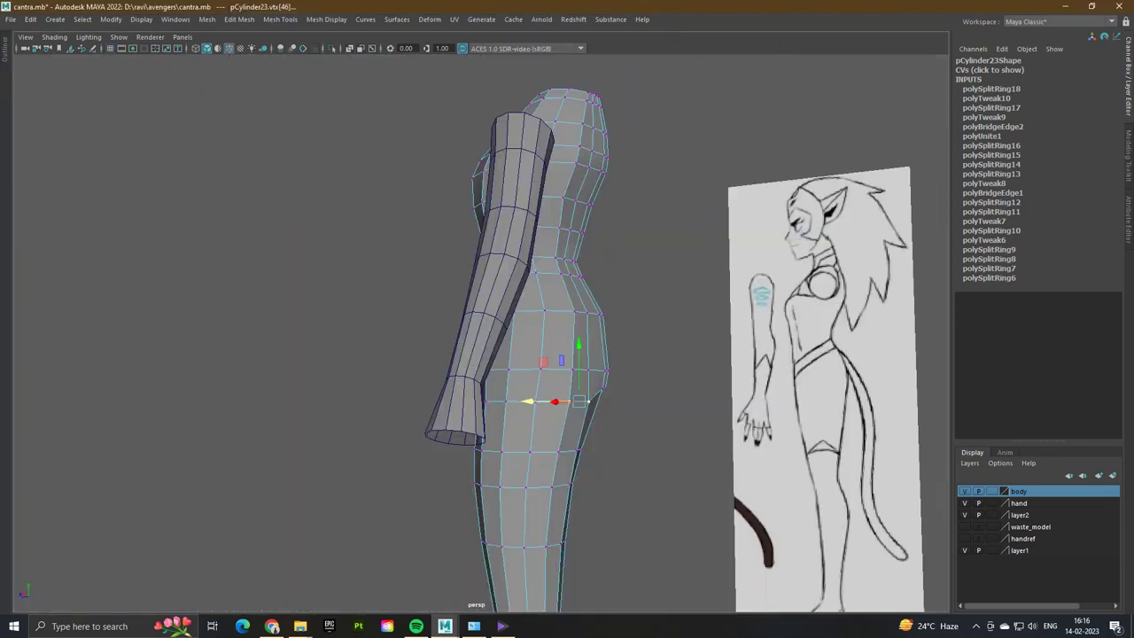
{"action": "left_click_drag", "start_coordinate": [532, 372], "coordinate": [709, 404], "text": "alt"}
- Select the vertex at the base of the buttock in the side view for further adjustment
{"action": "key", "text": "space"}
{"action": "key", "text": "space"}
{"action": "middle_click_drag", "start_coordinate": [708, 404], "coordinate": [657, 525], "text": "alt"}
{"action": "left_click", "coordinate": [363, 386]}
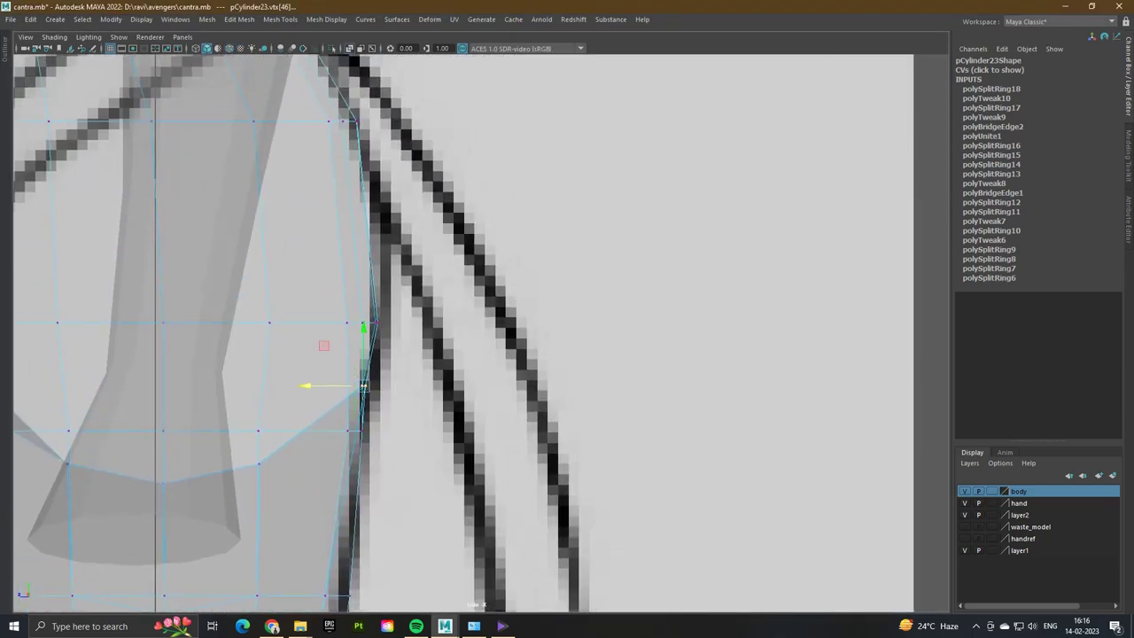
- Move the rear vertices at the lower edge of the buttock outward onto the side reference's sketched outline
{"action": "left_click_drag", "start_coordinate": [363, 386], "coordinate": [374, 386]}
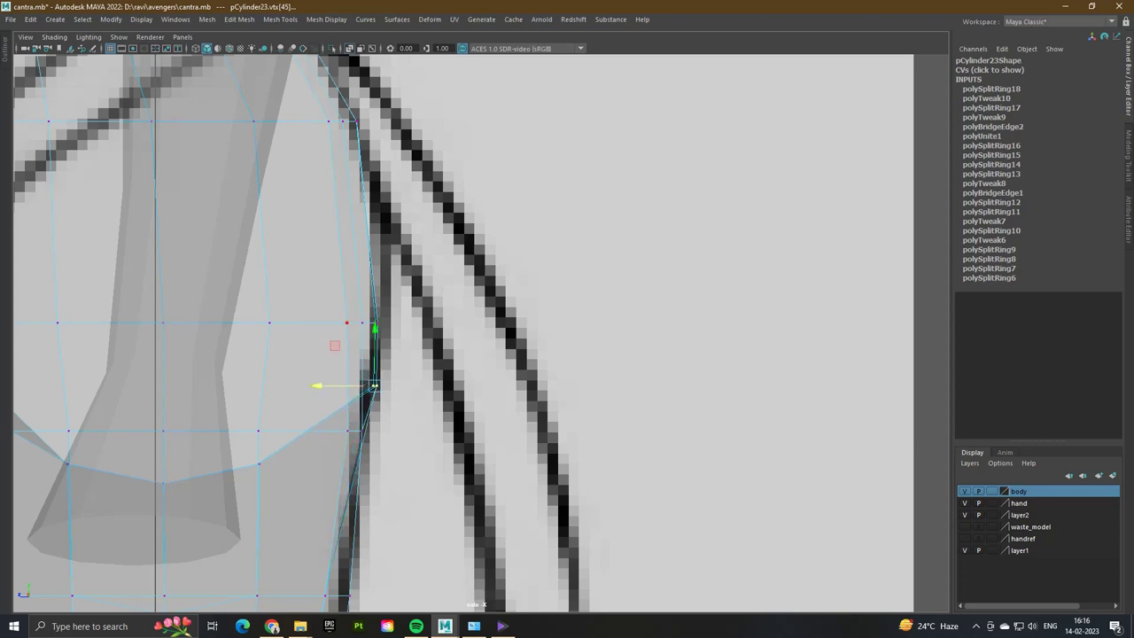
{"action": "middle_click_drag", "start_coordinate": [374, 386], "coordinate": [378, 476], "text": "alt"}
{"action": "left_click", "coordinate": [353, 210]}
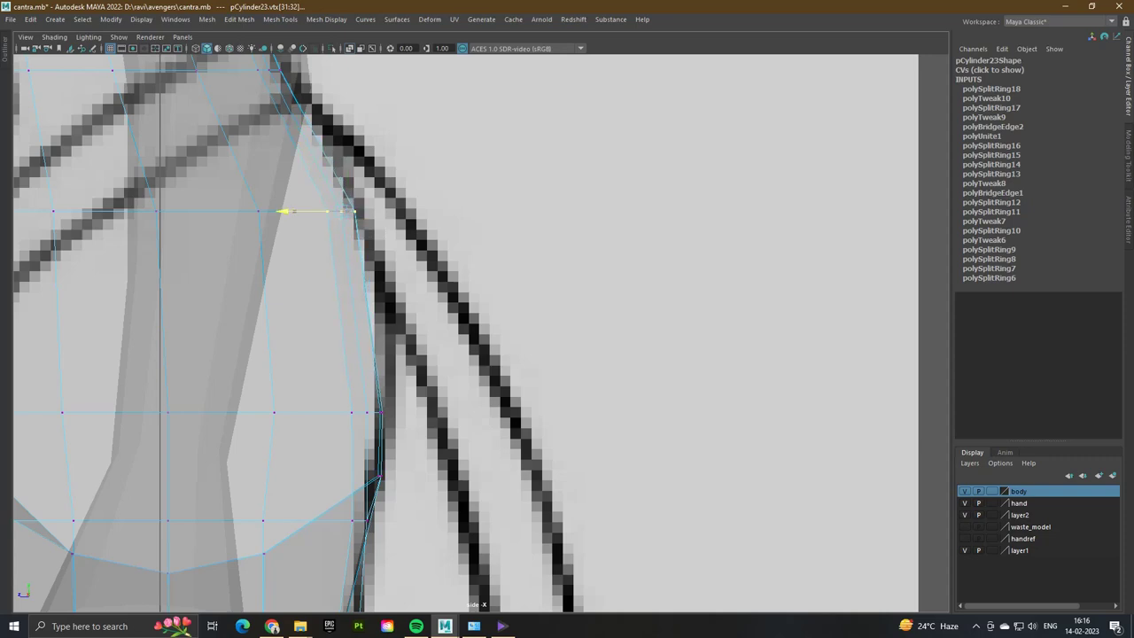
- Insert a horizontal edge loop around the hips, midway between the two existing rows above the lower buttock
{"action": "scroll", "coordinate": [431, 289], "scroll_direction": "down", "scroll_amount": 6}
{"action": "right_click", "coordinate": [431, 290]}
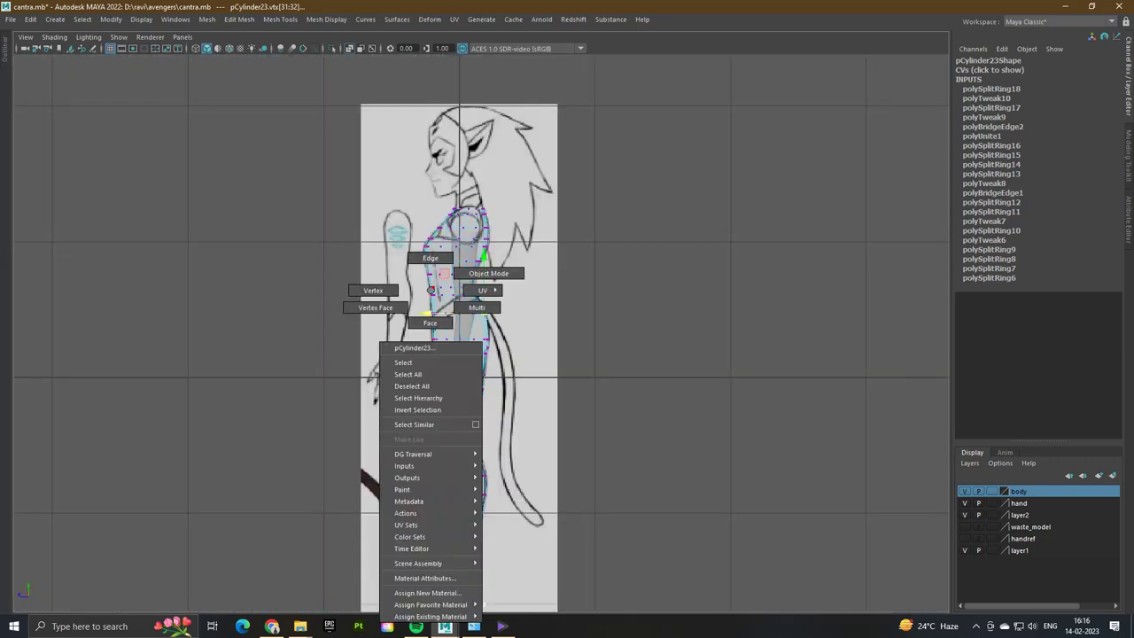
{"action": "left_click", "coordinate": [430, 257]}
{"action": "scroll", "coordinate": [509, 293], "scroll_direction": "up", "scroll_amount": 8}
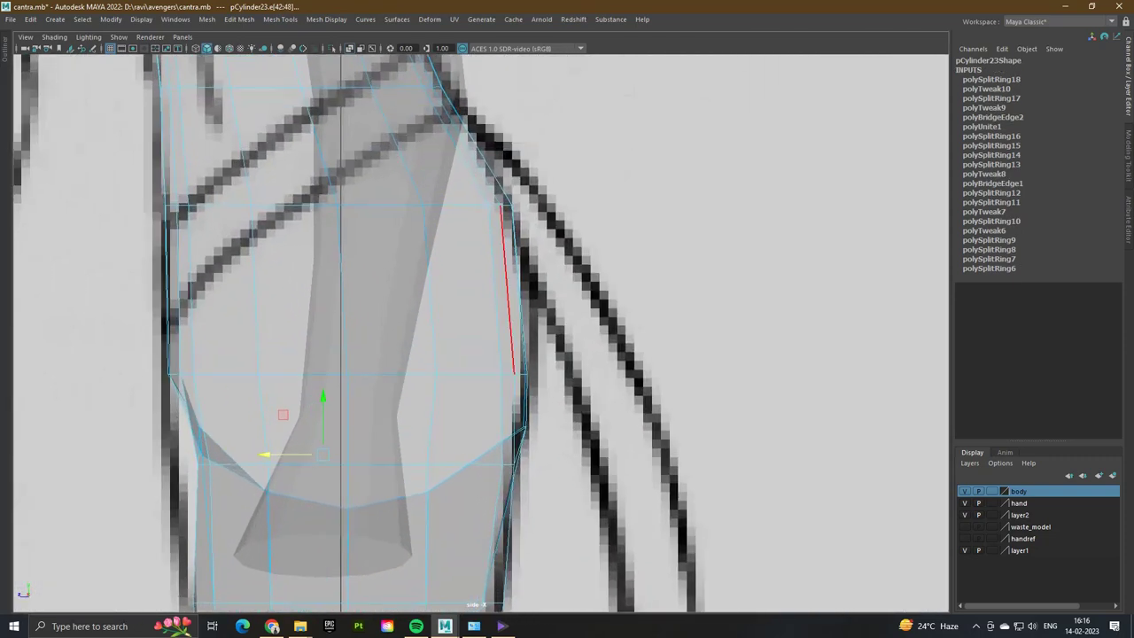
{"action": "right_click_drag", "start_coordinate": [491, 297], "coordinate": [417, 382], "text": "shift"}
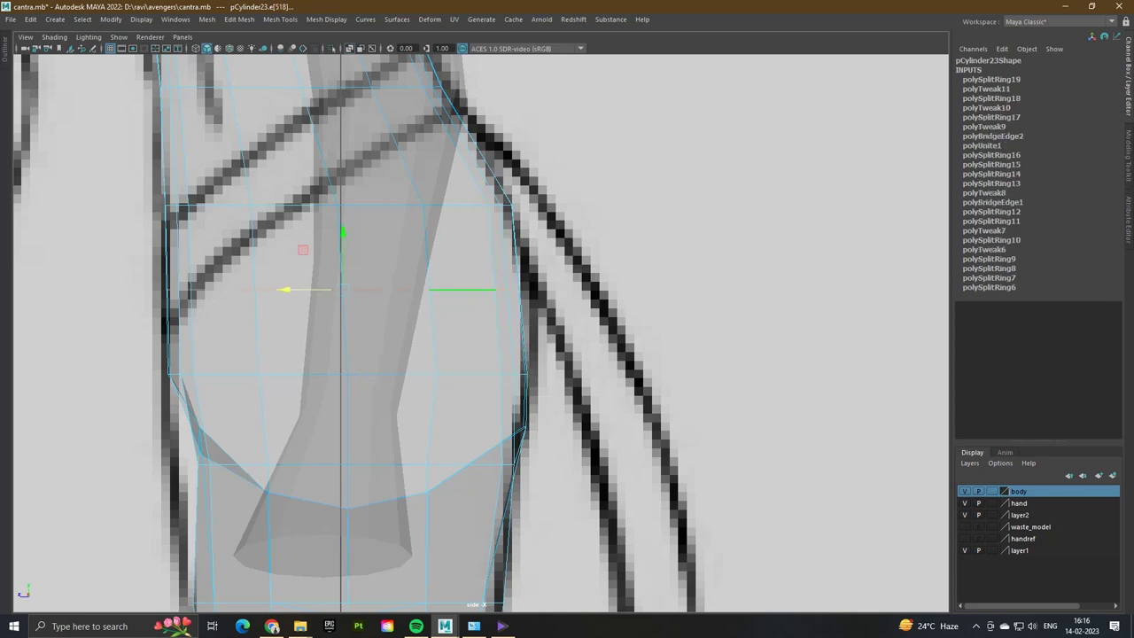
- Move the rear vertices of the new hip loop outward to match the sketched outline of the buttock
{"action": "right_click_drag", "start_coordinate": [460, 292], "coordinate": [405, 291]}
{"action": "left_click_drag", "start_coordinate": [482, 276], "coordinate": [530, 303]}
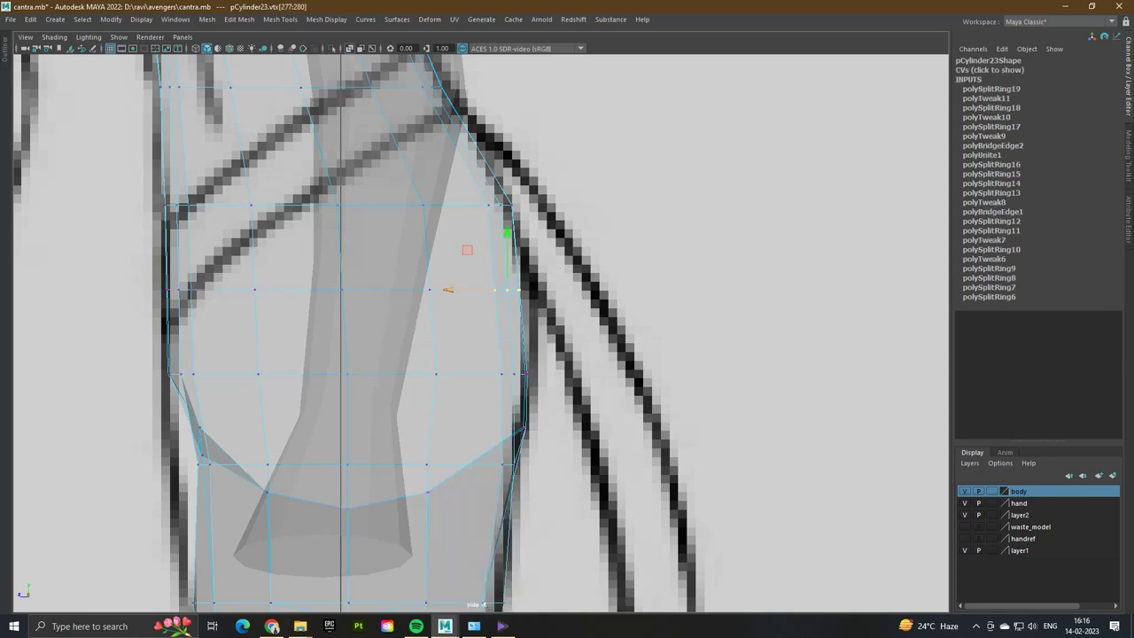
{"action": "left_click_drag", "start_coordinate": [448, 290], "coordinate": [460, 289]}
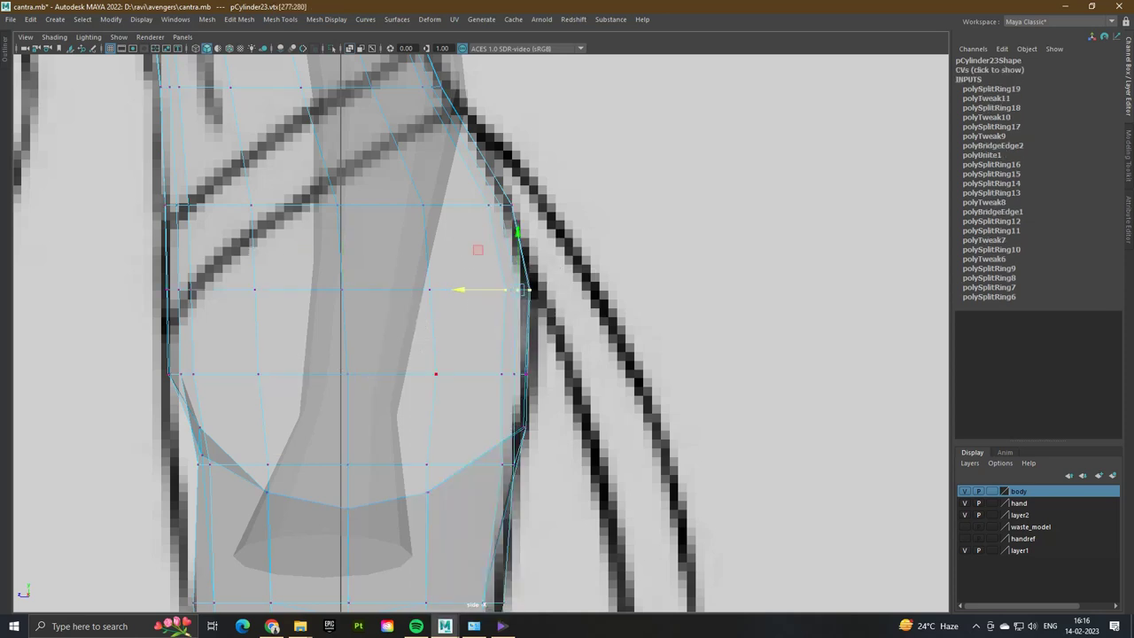
- Inspect the reshaped body in the perspective and front views, and return to the side view
{"action": "key", "text": "space"}
{"action": "key", "text": "space"}
{"action": "left_click_drag", "start_coordinate": [709, 266], "coordinate": [390, 265], "text": "alt"}
{"action": "key", "text": "space"}
{"action": "scroll", "coordinate": [266, 456], "scroll_direction": "up", "scroll_amount": 5}
{"action": "key", "text": "space"}
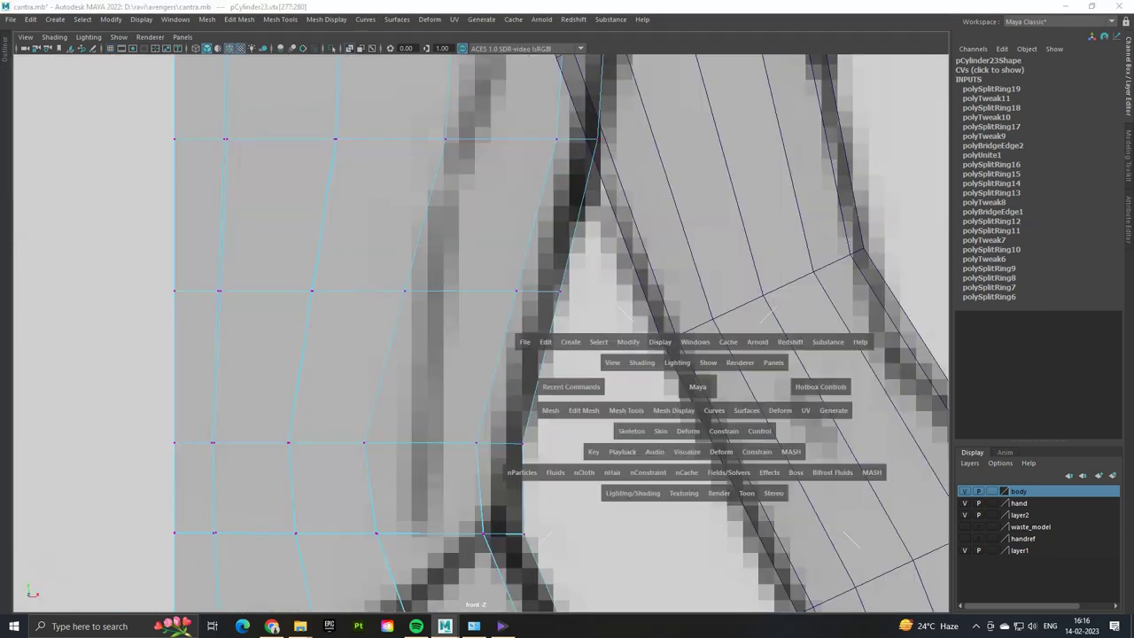
{"action": "key", "text": "space"}
{"action": "key", "text": "space"}
- Insert another horizontal edge loop around the body, between the rows just below the waist
{"action": "middle_click_drag", "start_coordinate": [478, 266], "coordinate": [527, 546], "text": "alt"}
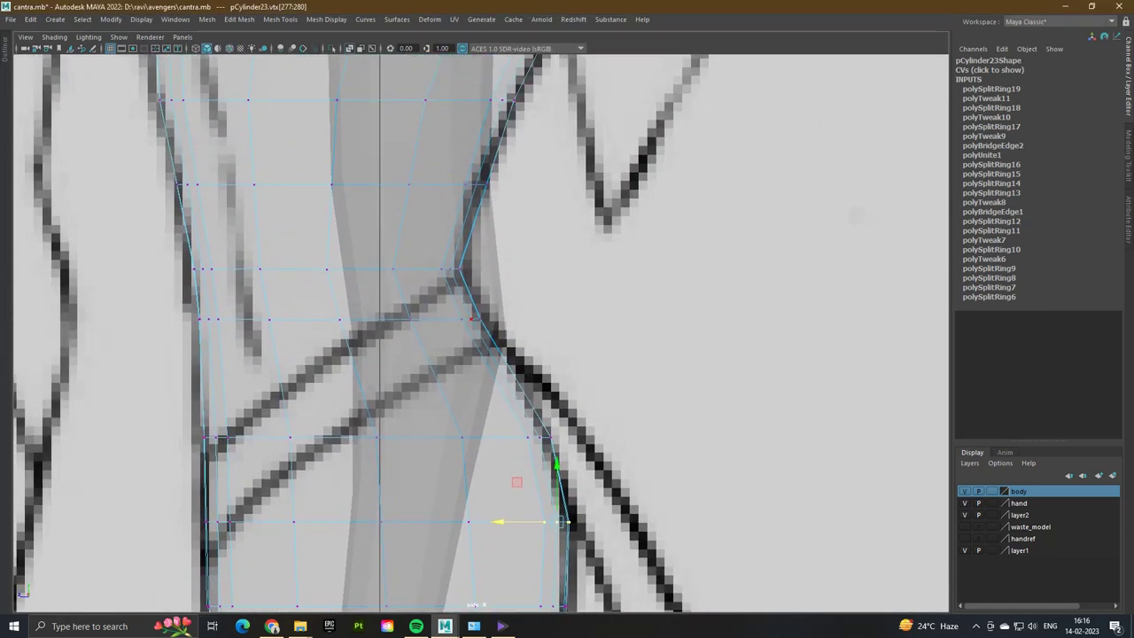
{"action": "right_click_drag", "start_coordinate": [460, 306], "coordinate": [451, 268]}
{"action": "left_click", "coordinate": [460, 292]}
{"action": "right_click_drag", "start_coordinate": [511, 300], "coordinate": [511, 266]}
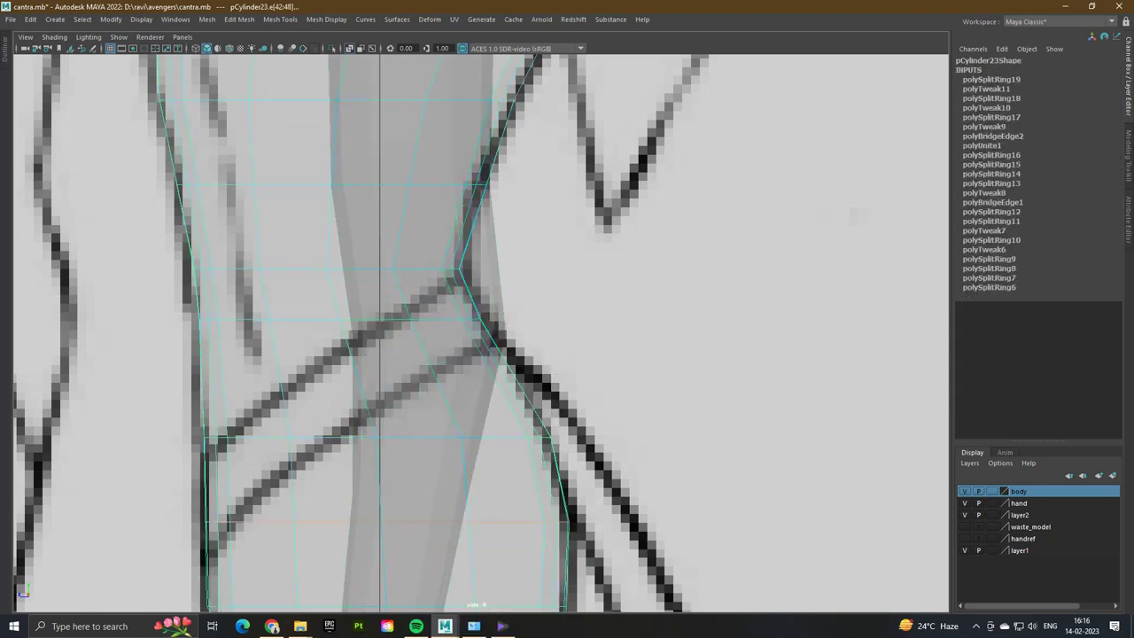
{"action": "right_click_drag", "start_coordinate": [496, 350], "coordinate": [482, 421], "text": "shift"}
- Move the rear vertices of the new loop below the waist outward onto the side sketch's back outline
{"action": "right_click_drag", "start_coordinate": [483, 310], "coordinate": [412, 303]}
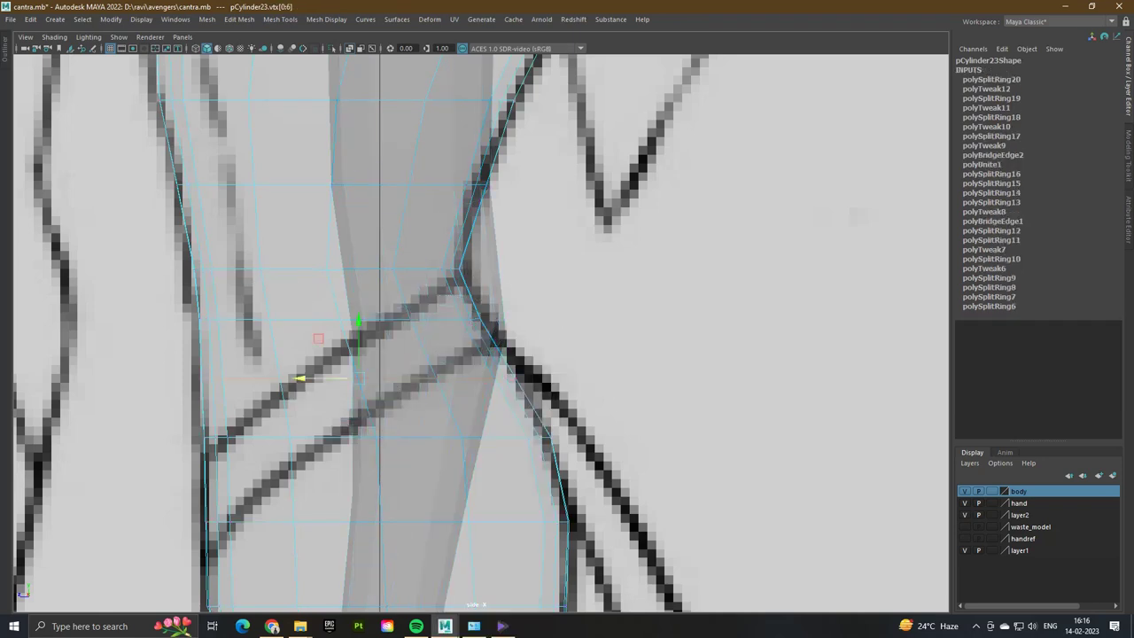
{"action": "right_click_drag", "start_coordinate": [675, 330], "coordinate": [675, 329]}
{"action": "right_click_drag", "start_coordinate": [539, 296], "coordinate": [487, 300]}
{"action": "left_click_drag", "start_coordinate": [522, 390], "coordinate": [523, 390]}
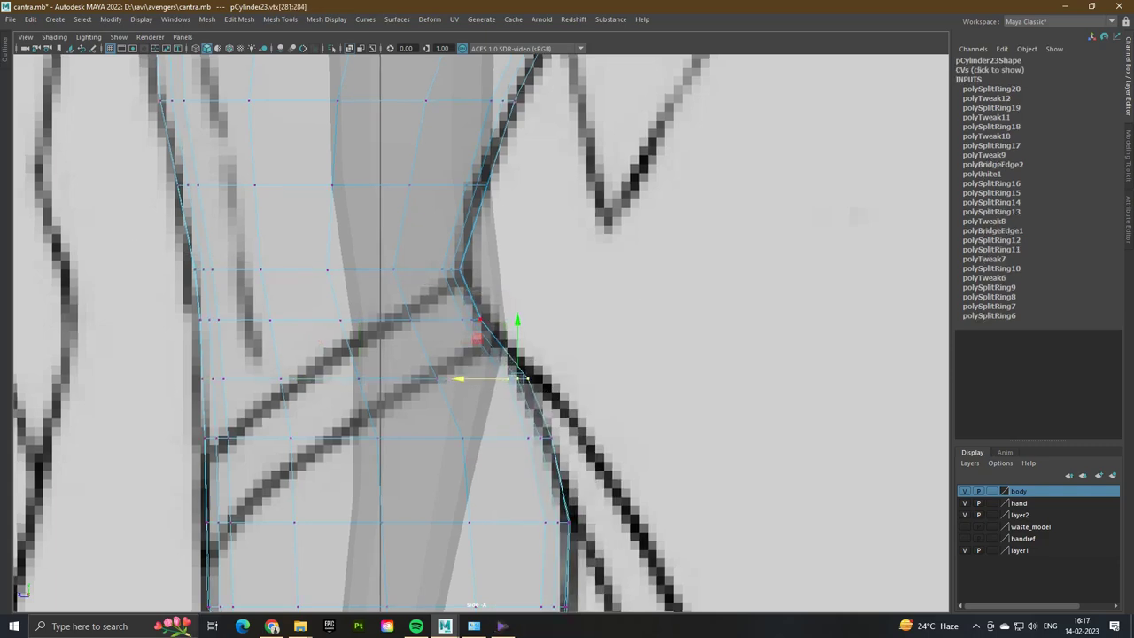
- Check the upper torso in the side and perspective views, and return the body mesh to object mode
{"action": "scroll", "coordinate": [481, 333], "scroll_direction": "down", "scroll_amount": 5}
{"action": "scroll", "coordinate": [481, 333], "scroll_direction": "up", "scroll_amount": 3}
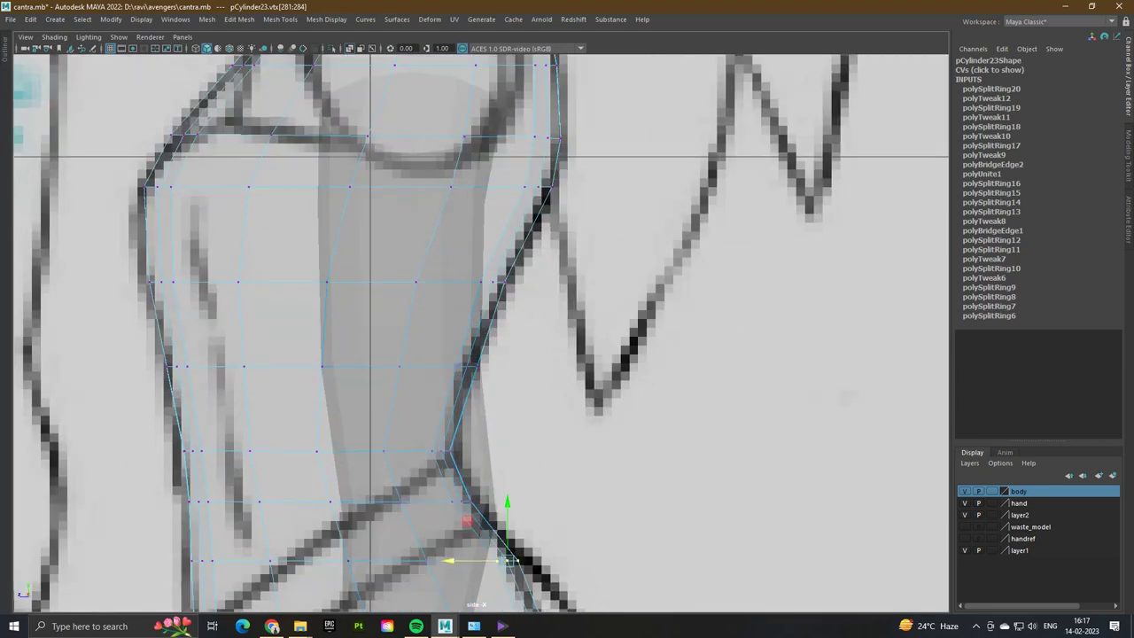
{"action": "middle_click_drag", "start_coordinate": [481, 333], "coordinate": [468, 515], "text": "alt"}
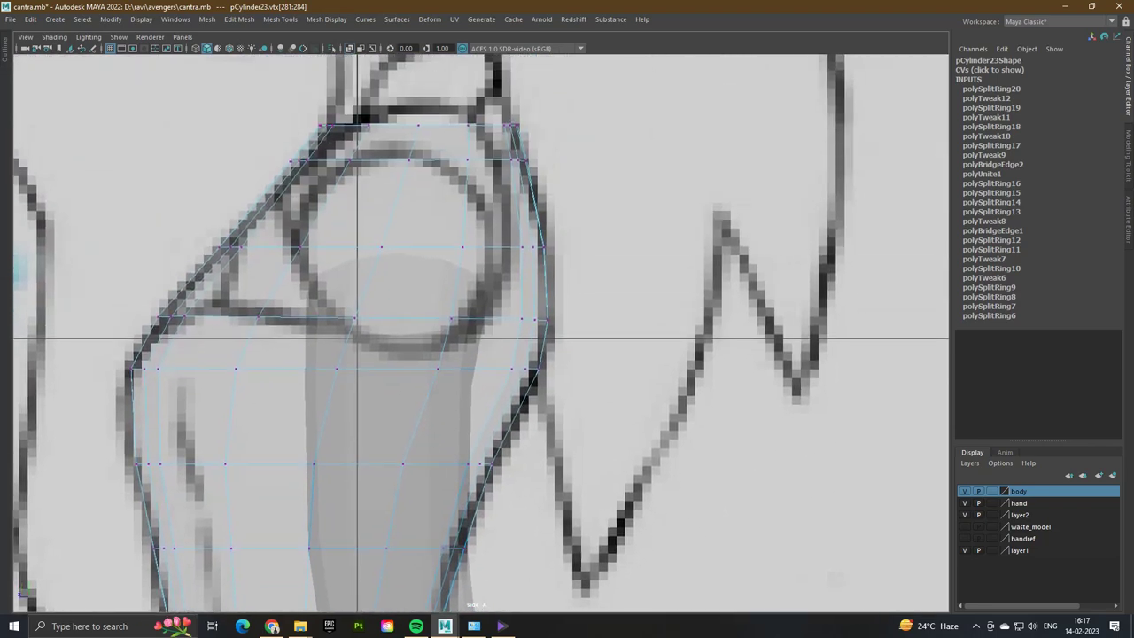
{"action": "left_click_drag", "start_coordinate": [433, 125], "coordinate": [435, 125]}
{"action": "key", "text": "space"}
{"action": "key", "text": "space"}
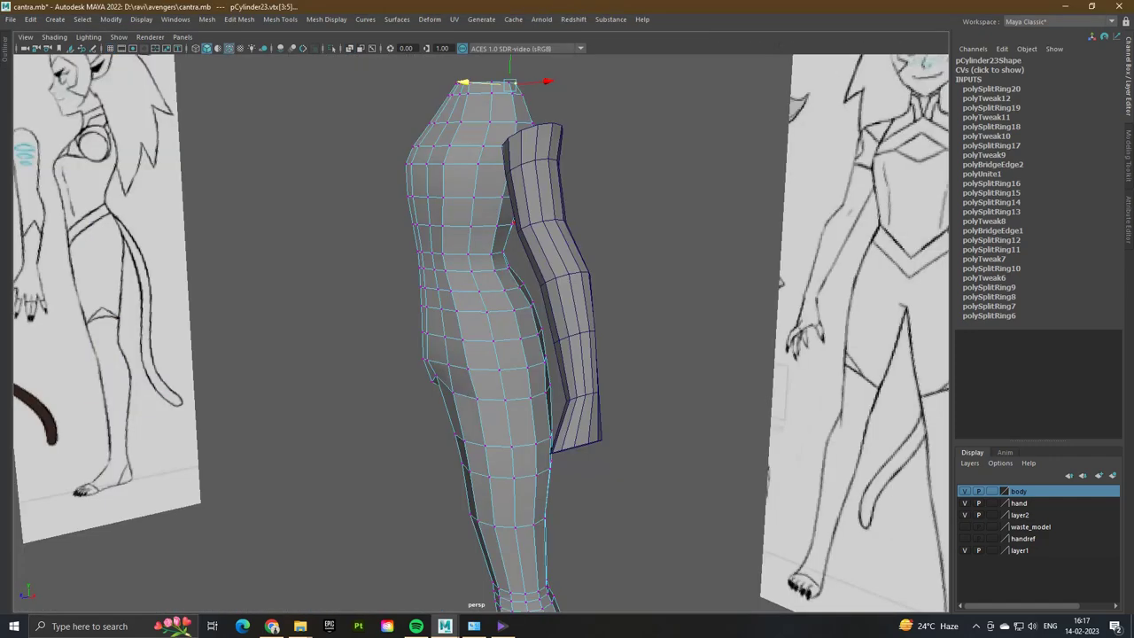
{"action": "left_click_drag", "start_coordinate": [549, 336], "coordinate": [514, 337], "text": "alt"}
{"action": "key", "text": "F8"}
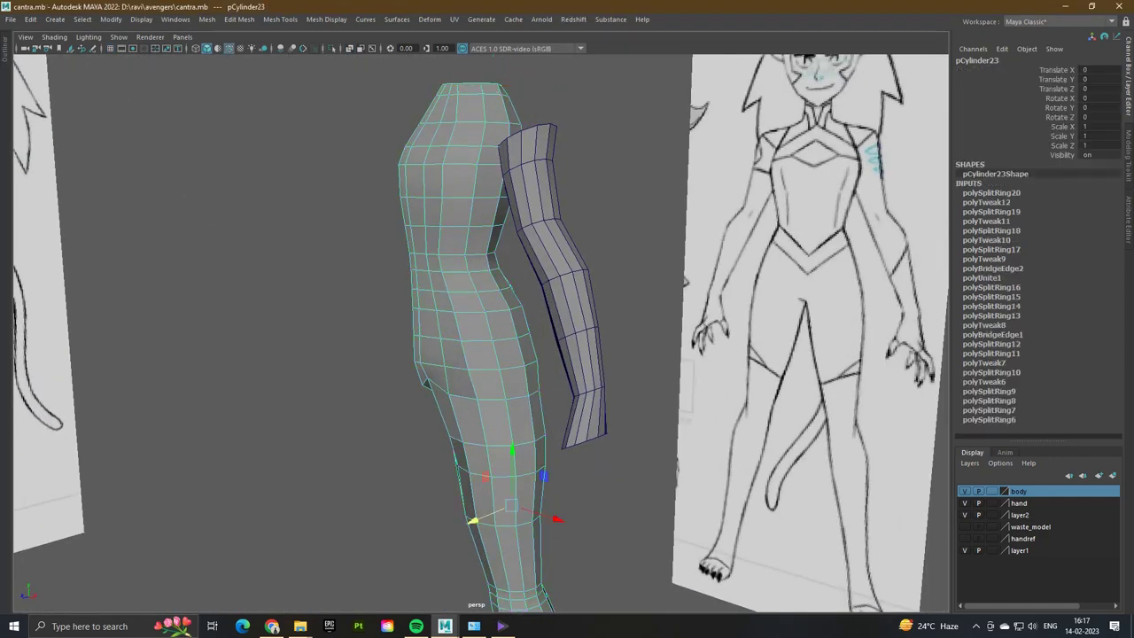
{"action": "left_click", "coordinate": [10, 19]}
{"action": "mouse_move", "coordinate": [30, 18]}
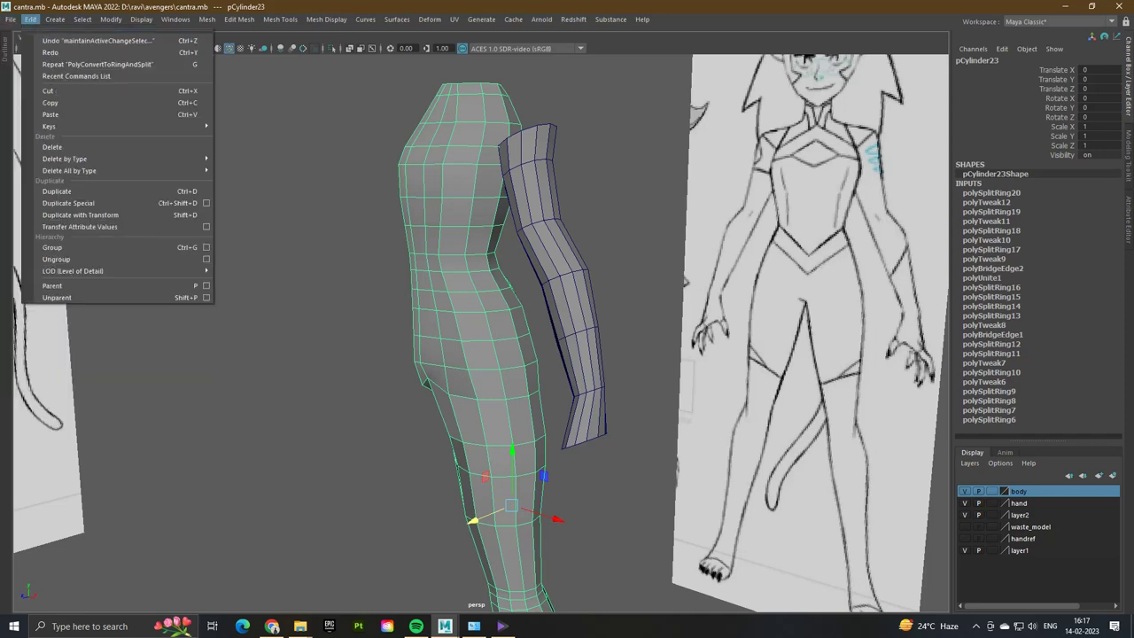
{"action": "left_click", "coordinate": [206, 203]}
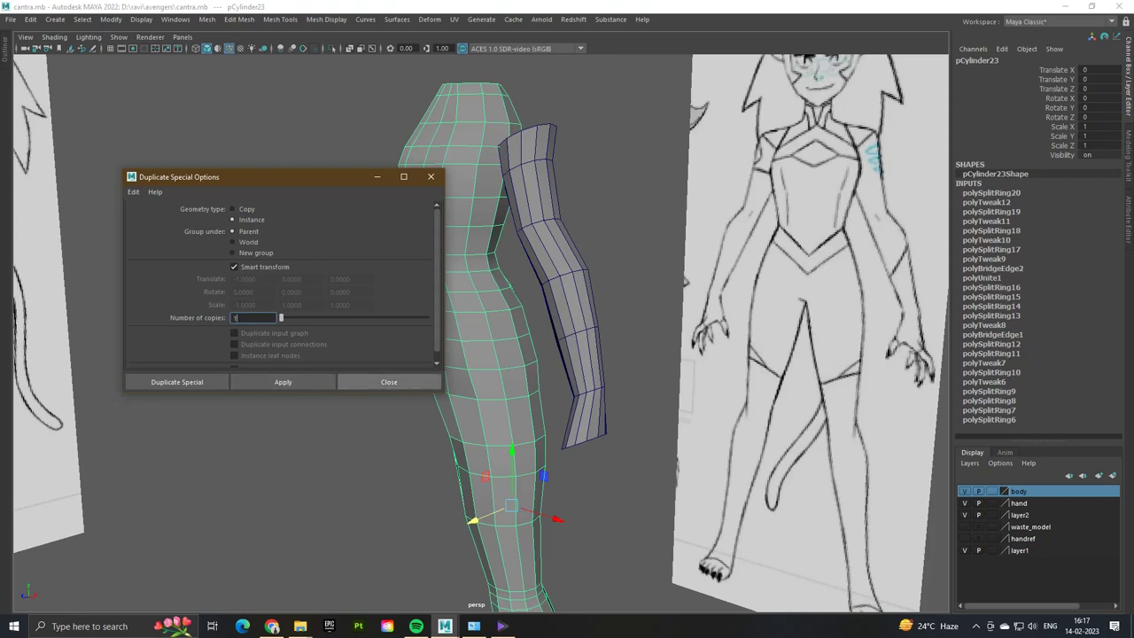
{"action": "left_click", "coordinate": [389, 382]}
- Delete the half-body mesh's construction history and center its pivot
{"action": "left_click_drag", "start_coordinate": [389, 382], "coordinate": [496, 382], "text": "alt"}
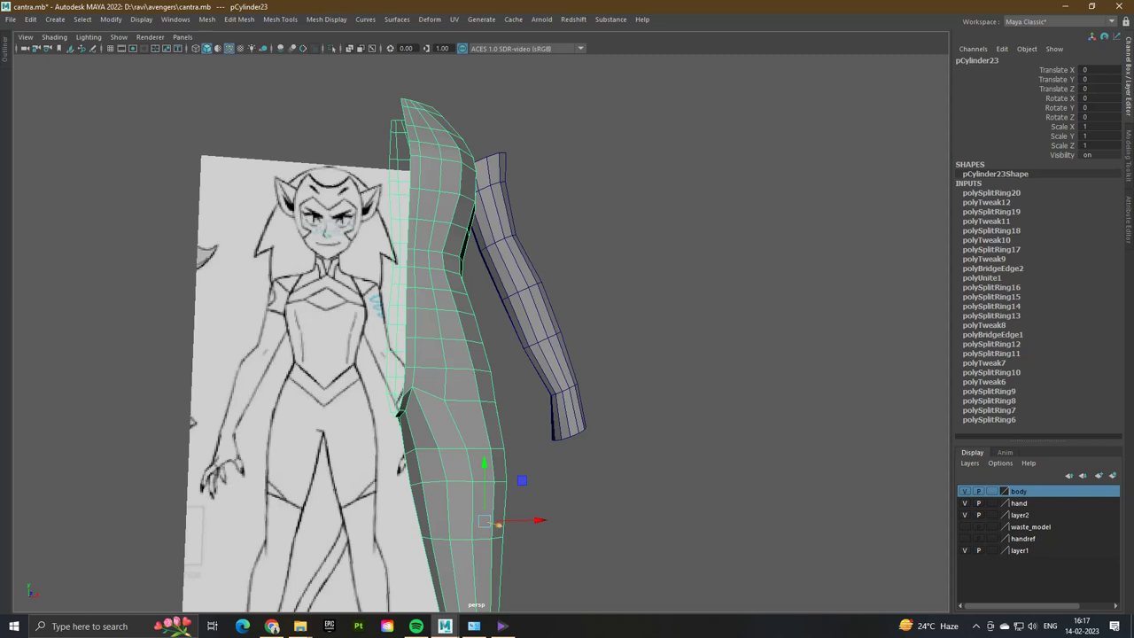
{"action": "key", "text": "d"}
{"action": "key", "text": "d"}
{"action": "key", "text": "ctrl+space"}
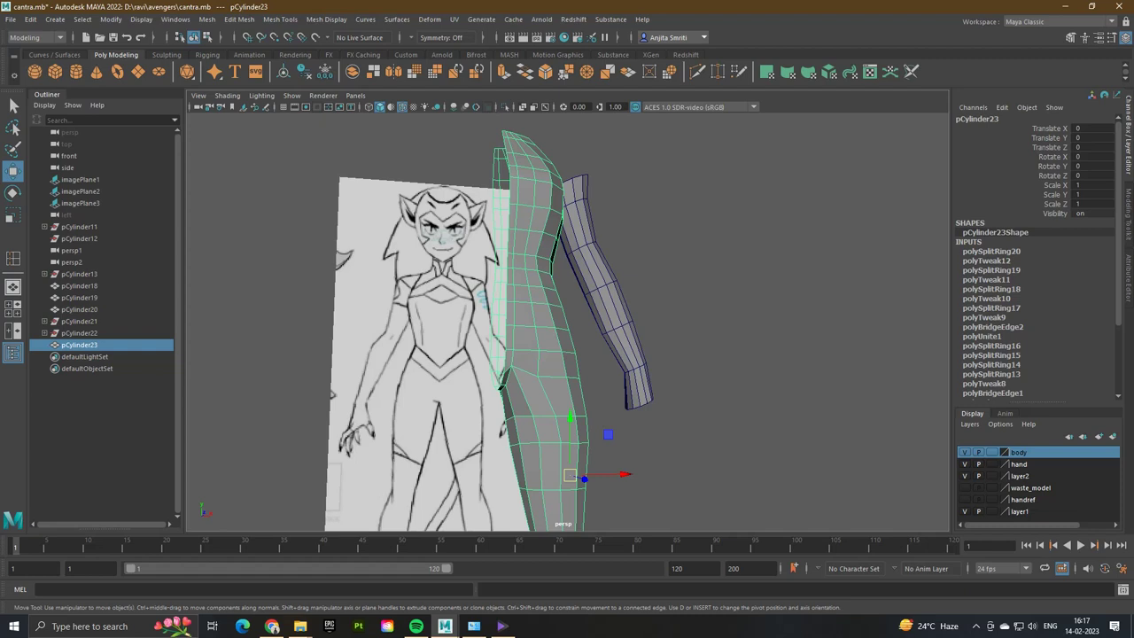
{"action": "left_click_drag", "start_coordinate": [567, 354], "coordinate": [620, 354], "text": "alt"}
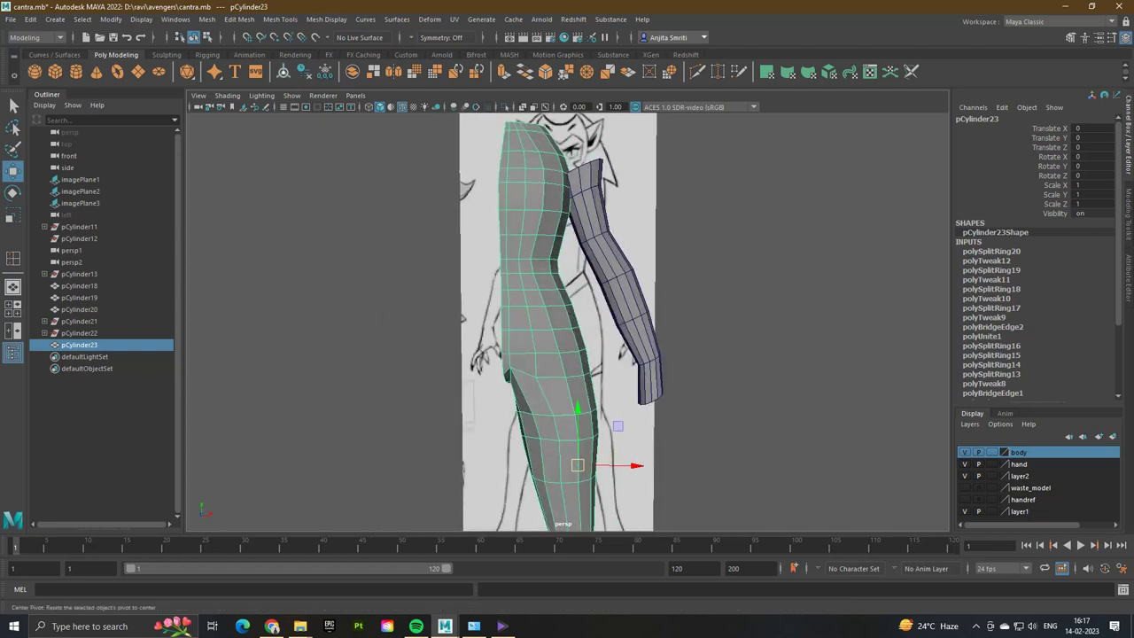
{"action": "left_click", "coordinate": [324, 71]}
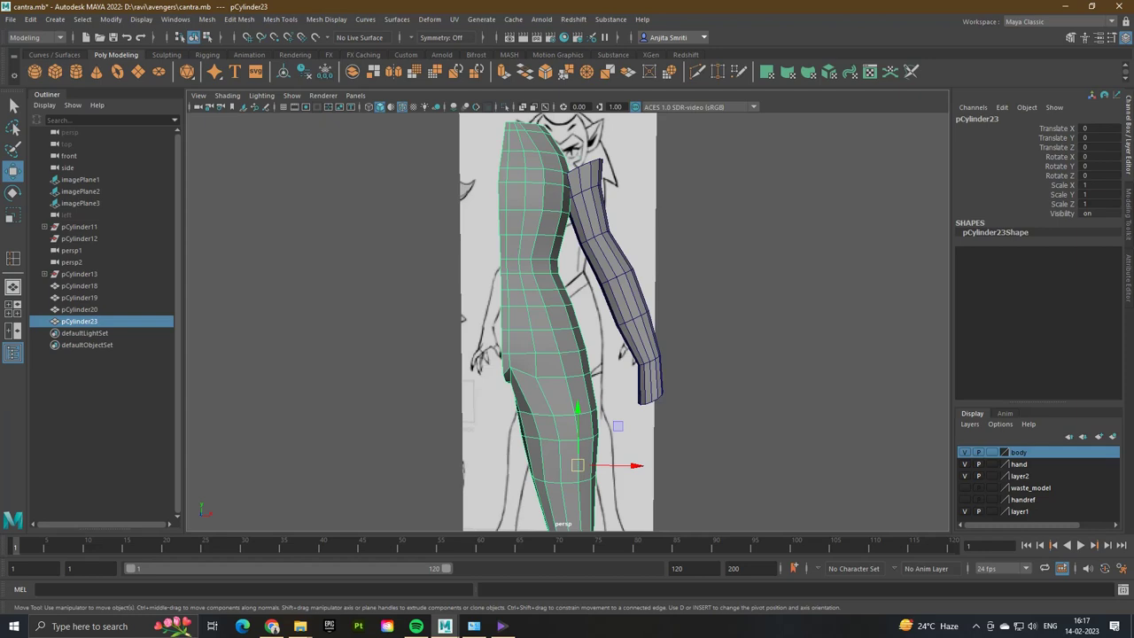
{"action": "key", "text": "ctrl+space"}
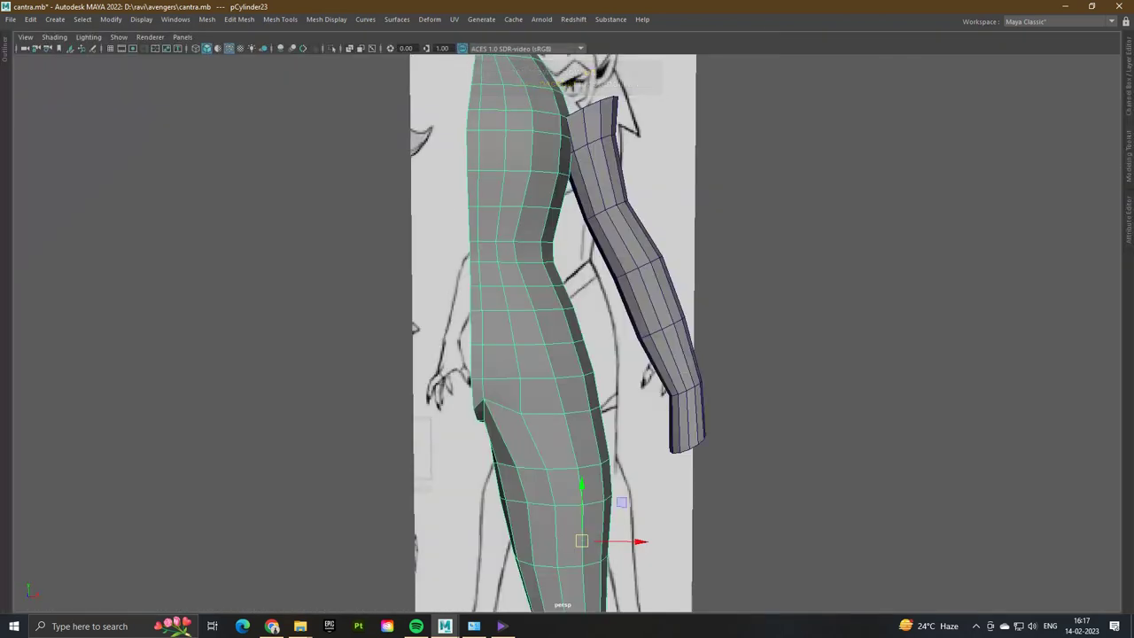
- Move the half-body's pivot onto the body's centre line at the crotch and check it in the front view
{"action": "key", "text": "d"}
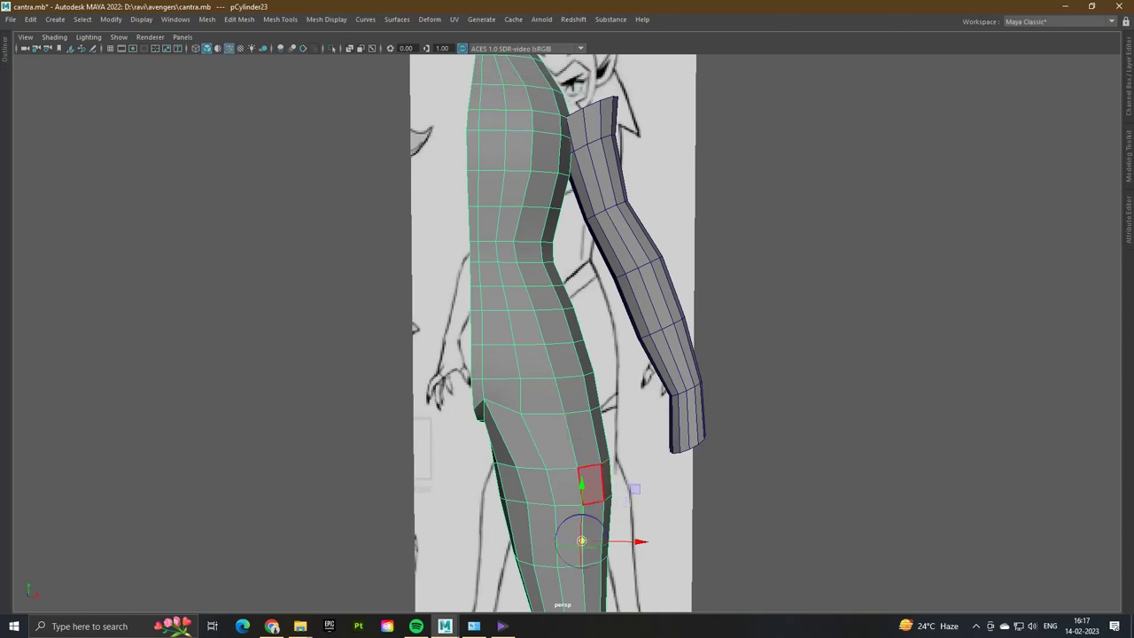
{"action": "left_click_drag", "start_coordinate": [581, 540], "coordinate": [480, 422]}
{"action": "mouse_move", "coordinate": [531, 354]}
{"action": "left_mouse_down", "text": "alt"}
{"action": "mouse_move", "coordinate": [638, 301]}
{"action": "mouse_move", "coordinate": [567, 284]}
{"action": "mouse_move", "coordinate": [505, 310]}
{"action": "left_mouse_up", "text": "alt"}
{"action": "scroll", "coordinate": [567, 337], "scroll_direction": "up", "scroll_amount": 5}
{"action": "scroll", "coordinate": [443, 425], "scroll_direction": "up", "scroll_amount": 4}
{"action": "key", "text": "space"}
{"action": "key", "text": "space"}
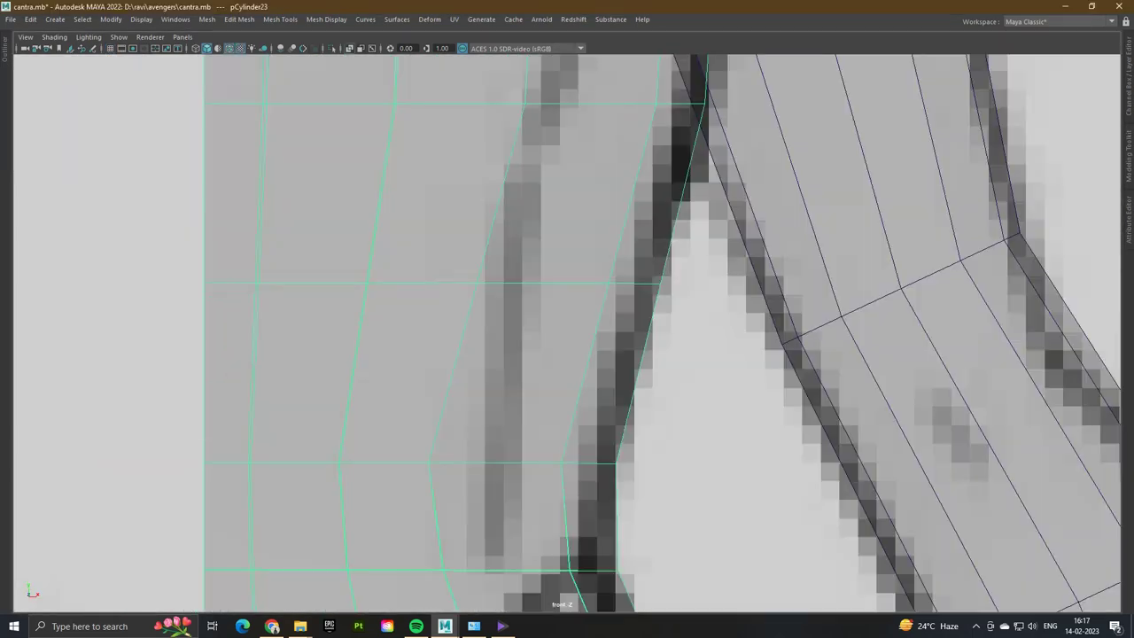
{"action": "scroll", "coordinate": [567, 355], "scroll_direction": "down", "scroll_amount": 10}
{"action": "scroll", "coordinate": [567, 331], "scroll_direction": "up", "scroll_amount": 3}
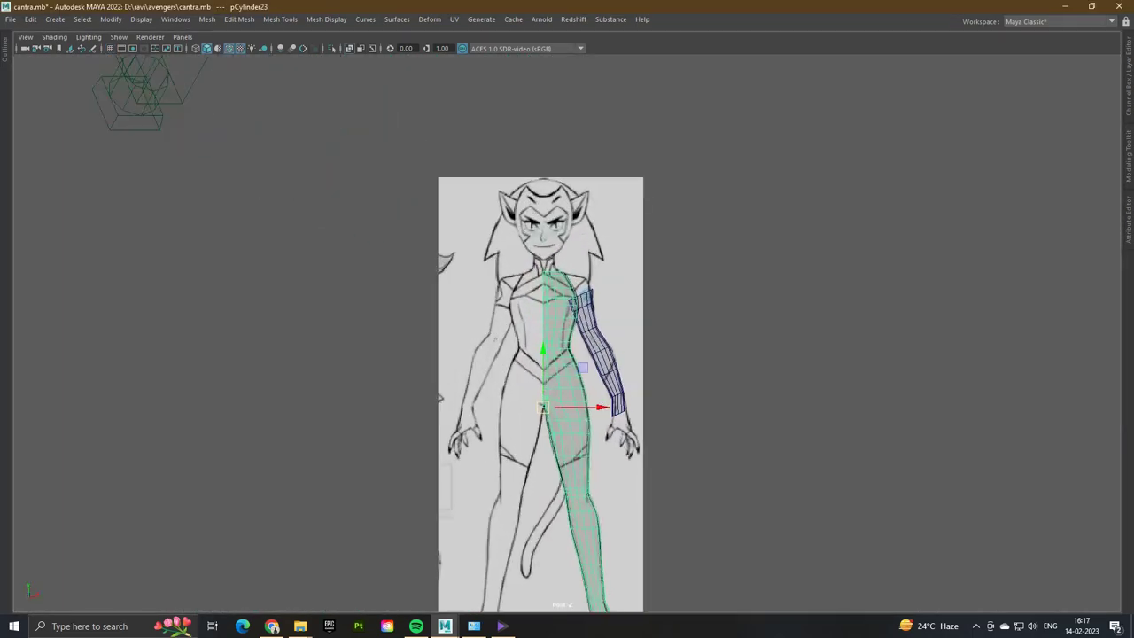
- Create one instance of the half-body with Duplicate Special, grouped under Parent with smart transform
{"action": "left_click", "coordinate": [30, 19]}
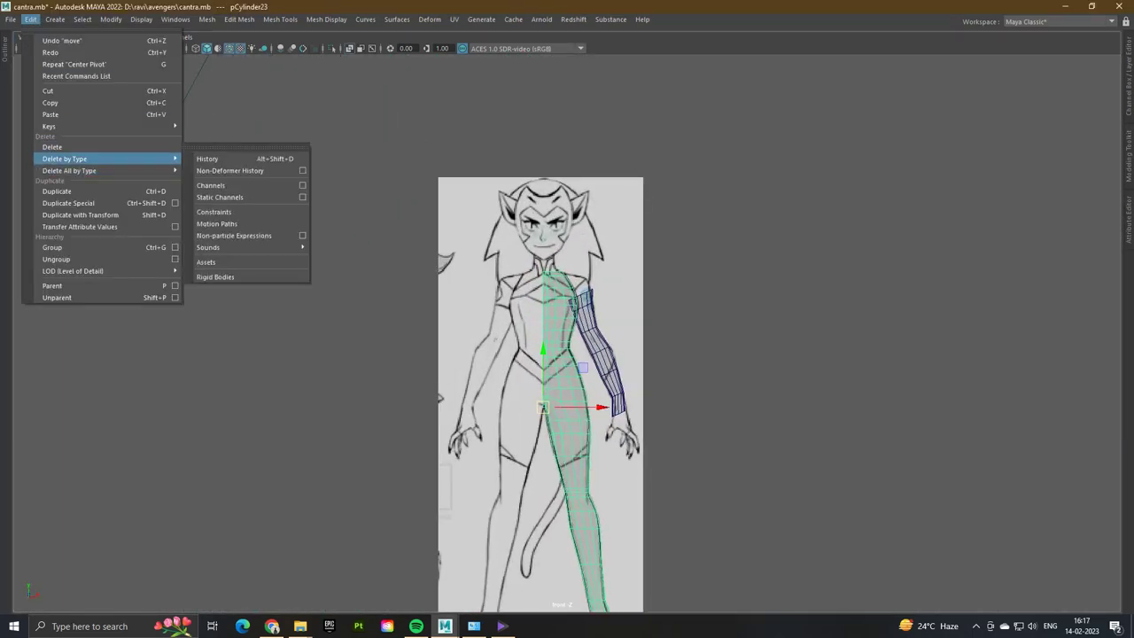
{"action": "left_click", "coordinate": [175, 203]}
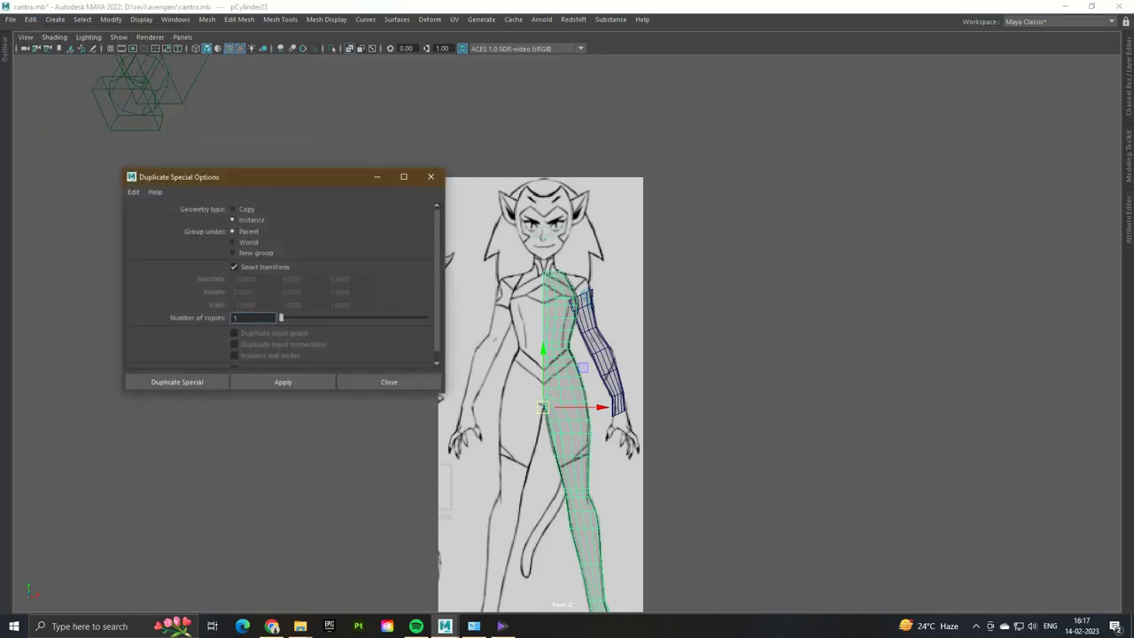
{"action": "left_click", "coordinate": [283, 382]}
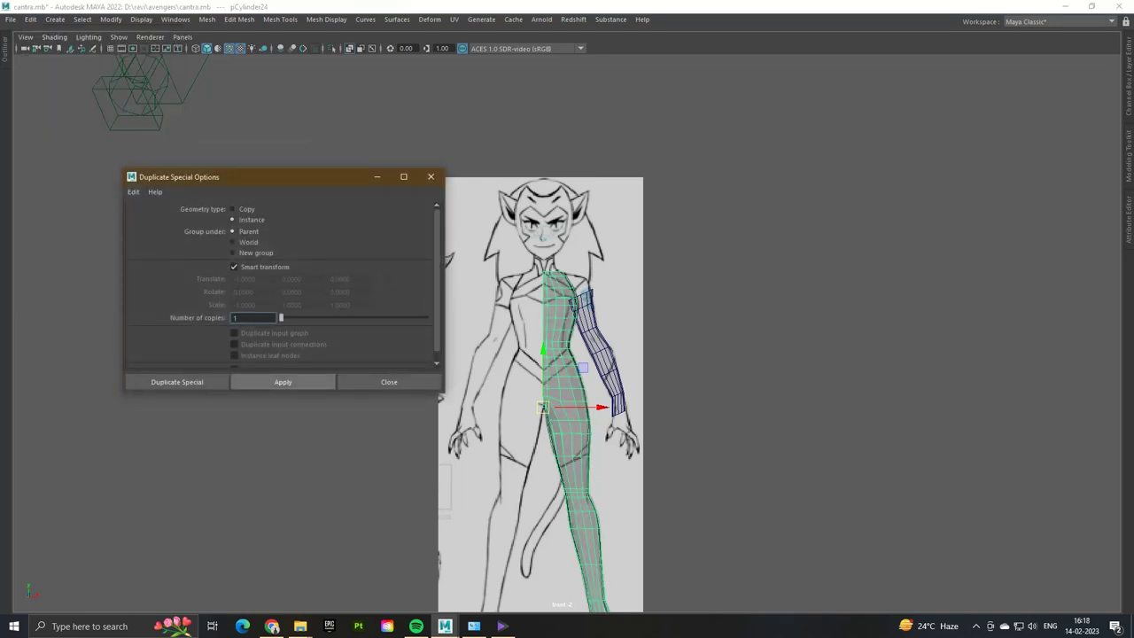
{"action": "left_click", "coordinate": [389, 382]}
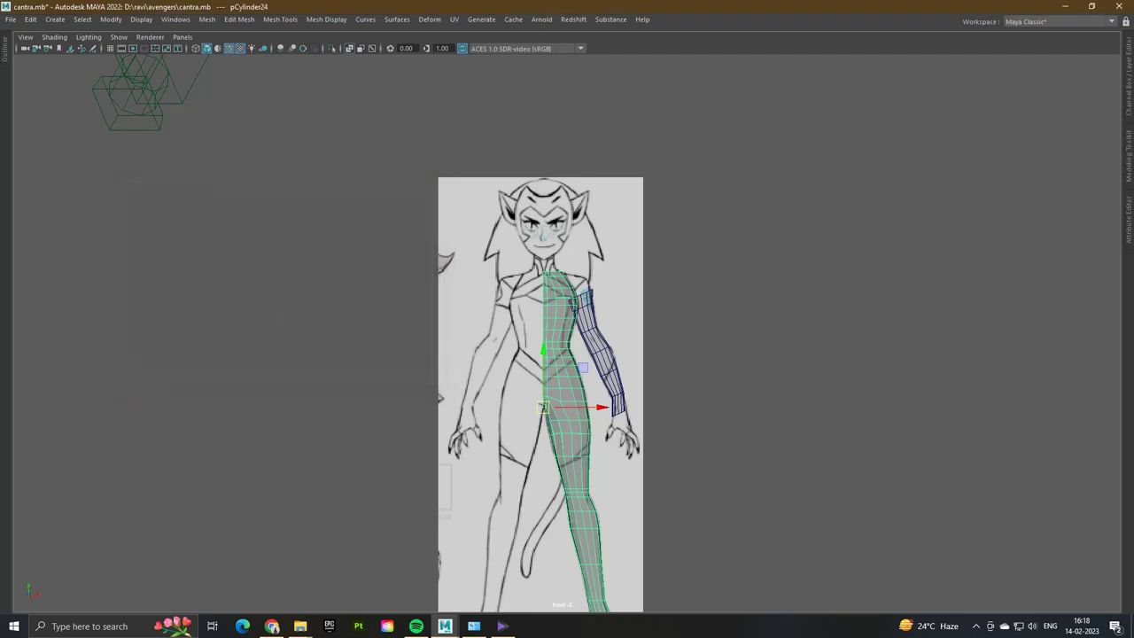
- Mirror the duplicated half-body across the centre line by setting its Scale X to -1
{"action": "key", "text": "space"}
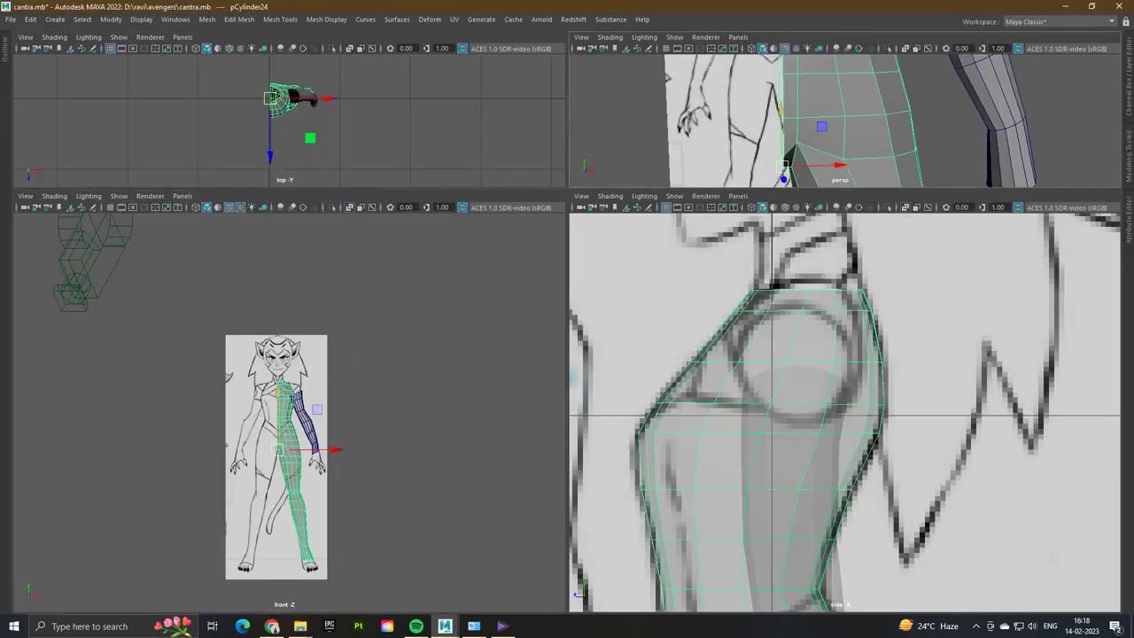
{"action": "key", "text": "space"}
{"action": "key", "text": "space"}
{"action": "key", "text": "ctrl+a"}
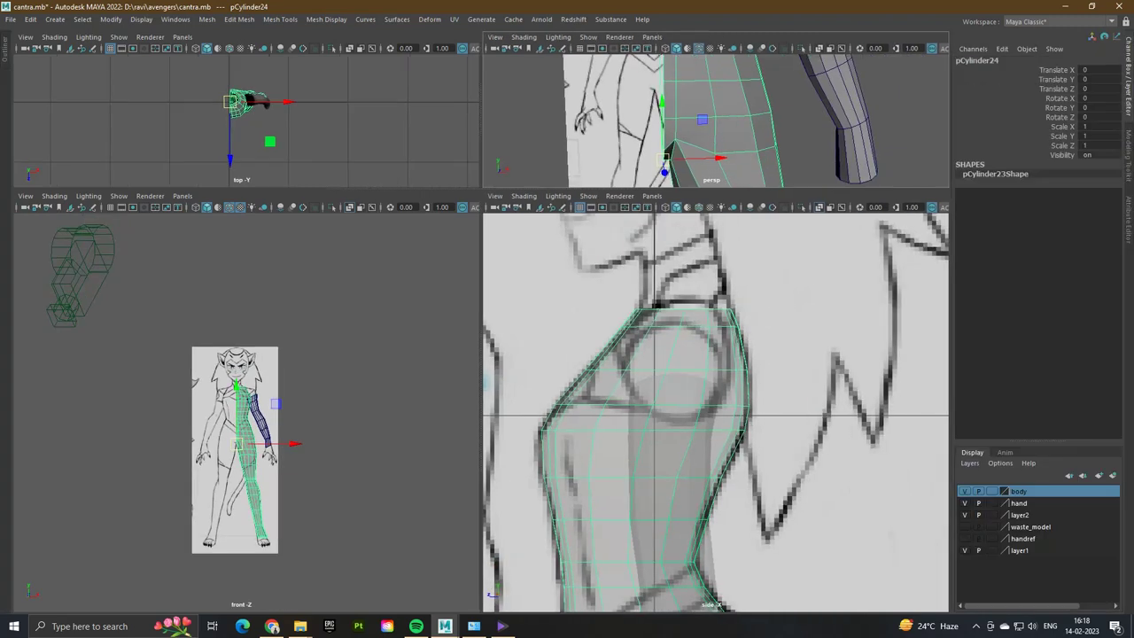
{"action": "left_click", "coordinate": [1098, 127]}
{"action": "type", "text": "-1"}
{"action": "key", "text": "Return"}
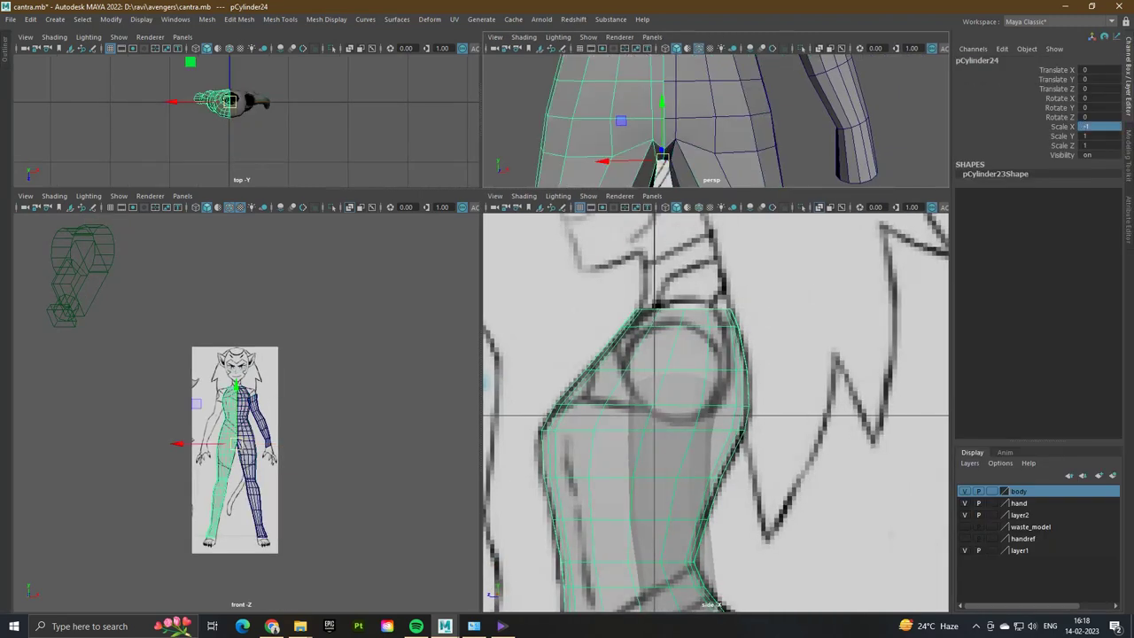
- View the complete mirrored body in perspective and select the original half, on the same side as the arm
{"action": "key", "text": "space"}
{"action": "scroll", "coordinate": [479, 337], "scroll_direction": "down", "scroll_amount": 5}
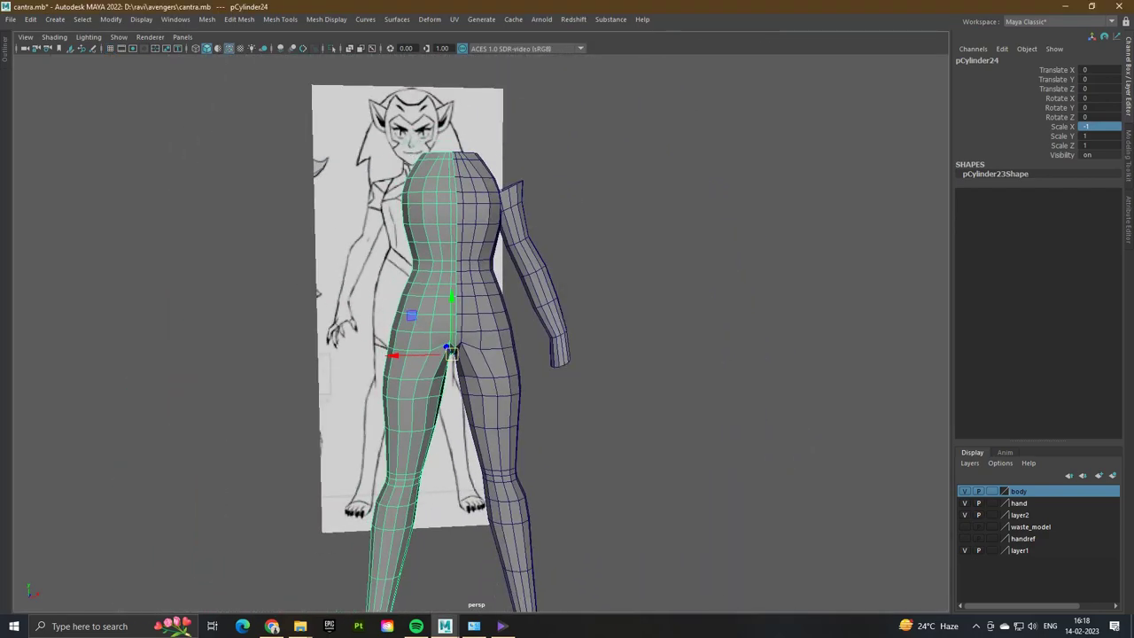
{"action": "left_click", "coordinate": [451, 352]}
{"action": "mouse_move", "coordinate": [451, 351]}
{"action": "left_mouse_down", "text": "alt"}
{"action": "mouse_move", "coordinate": [780, 355]}
{"action": "mouse_move", "coordinate": [761, 230]}
{"action": "mouse_move", "coordinate": [453, 352]}
{"action": "left_mouse_up", "text": "alt"}
{"action": "left_click", "coordinate": [453, 352]}
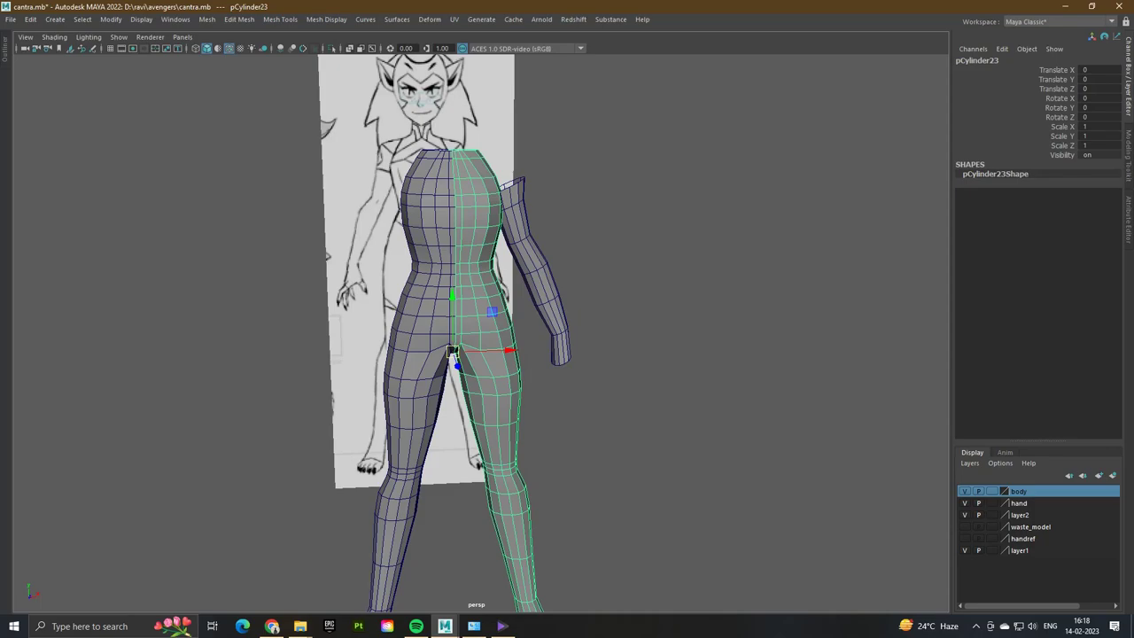
- Nudge the seam vertex at the back of the crotch toward the body's centre line
{"action": "left_click", "coordinate": [674, 354]}
{"action": "left_click_drag", "start_coordinate": [674, 354], "coordinate": [221, 354], "text": "alt"}
{"action": "scroll", "coordinate": [567, 354], "scroll_direction": "up", "scroll_amount": 5}
{"action": "right_click_drag", "start_coordinate": [506, 246], "coordinate": [452, 251]}
{"action": "left_click", "coordinate": [487, 278]}
{"action": "left_click_drag", "start_coordinate": [487, 277], "coordinate": [603, 293], "text": "alt"}
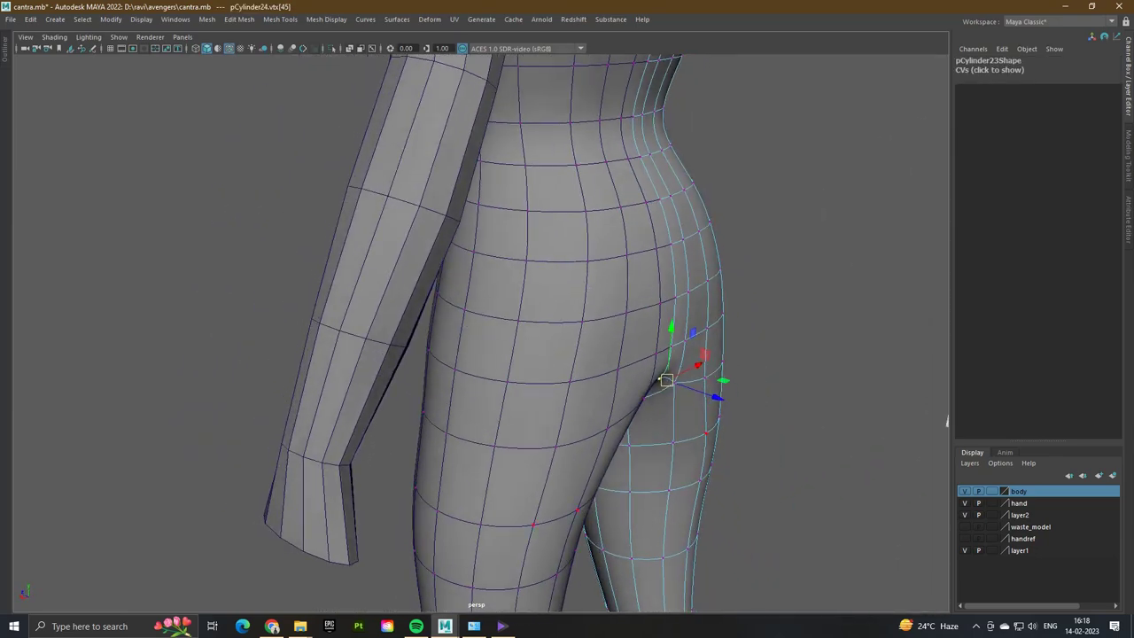
{"action": "left_click_drag", "start_coordinate": [666, 381], "coordinate": [665, 381]}
- Examine the centre seam at the neck opening and the torso's shape from the back, front and side
{"action": "left_click_drag", "start_coordinate": [946, 424], "coordinate": [65, 318], "text": "alt"}
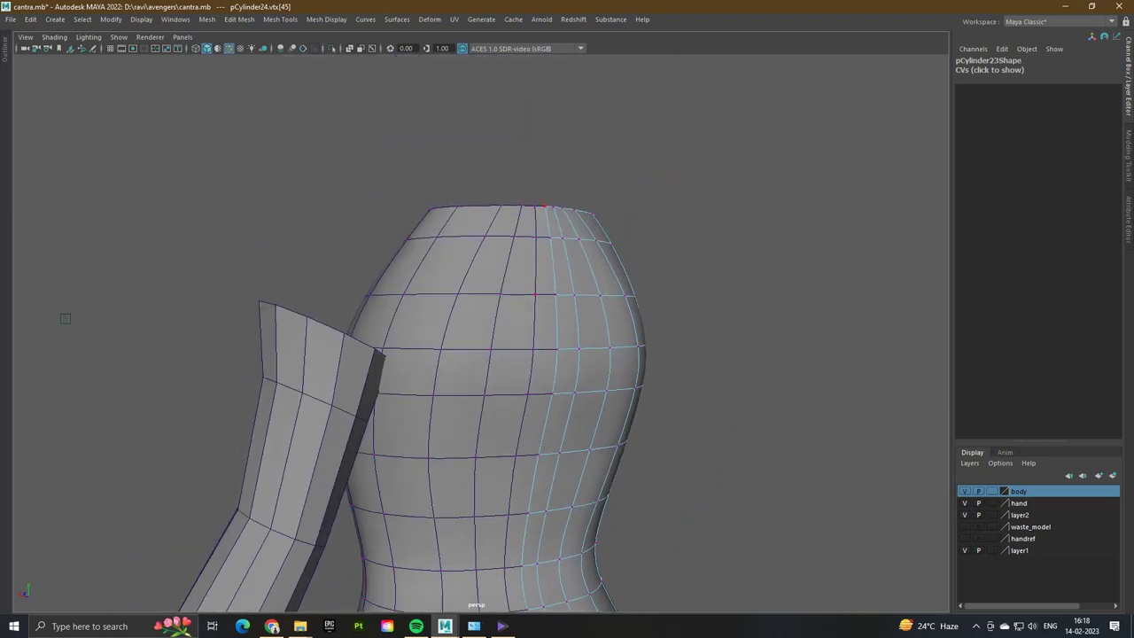
{"action": "left_click", "coordinate": [544, 205]}
{"action": "key", "text": "ctrl+shift+a"}
{"action": "left_click_drag", "start_coordinate": [65, 318], "coordinate": [252, 155], "text": "alt"}
{"action": "left_click_drag", "start_coordinate": [517, 525], "coordinate": [408, 345], "text": "alt"}
{"action": "right_click_drag", "start_coordinate": [632, 257], "coordinate": [688, 240]}
{"action": "left_click_drag", "start_coordinate": [688, 241], "coordinate": [461, 256], "text": "alt"}
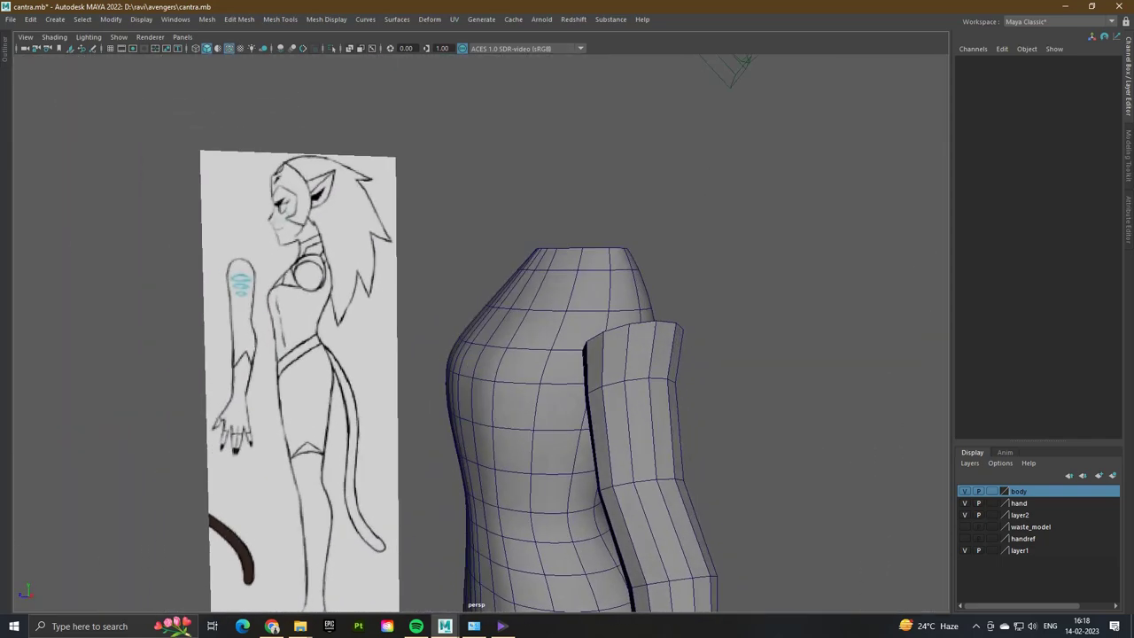
- Extrude the neck-opening edge loop of the original half upward with smooth preview off, and narrow the new edge slightly
{"action": "left_click", "coordinate": [643, 317]}
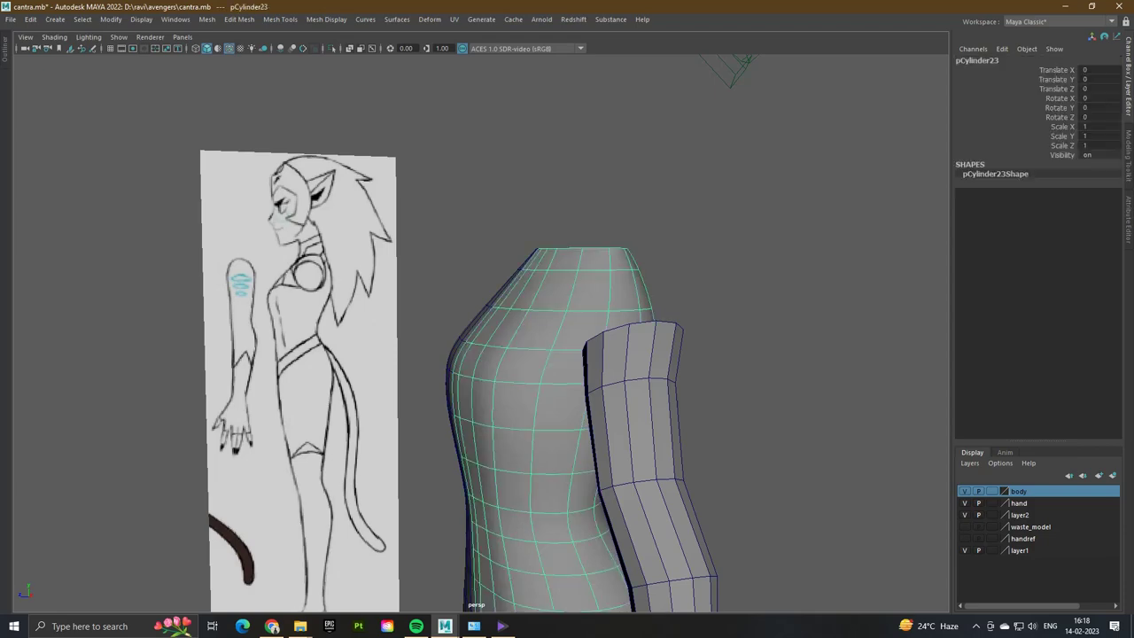
{"action": "left_click_drag", "start_coordinate": [643, 317], "coordinate": [620, 373], "text": "alt"}
{"action": "right_click_drag", "start_coordinate": [534, 299], "coordinate": [534, 264]}
{"action": "left_click", "coordinate": [499, 397]}
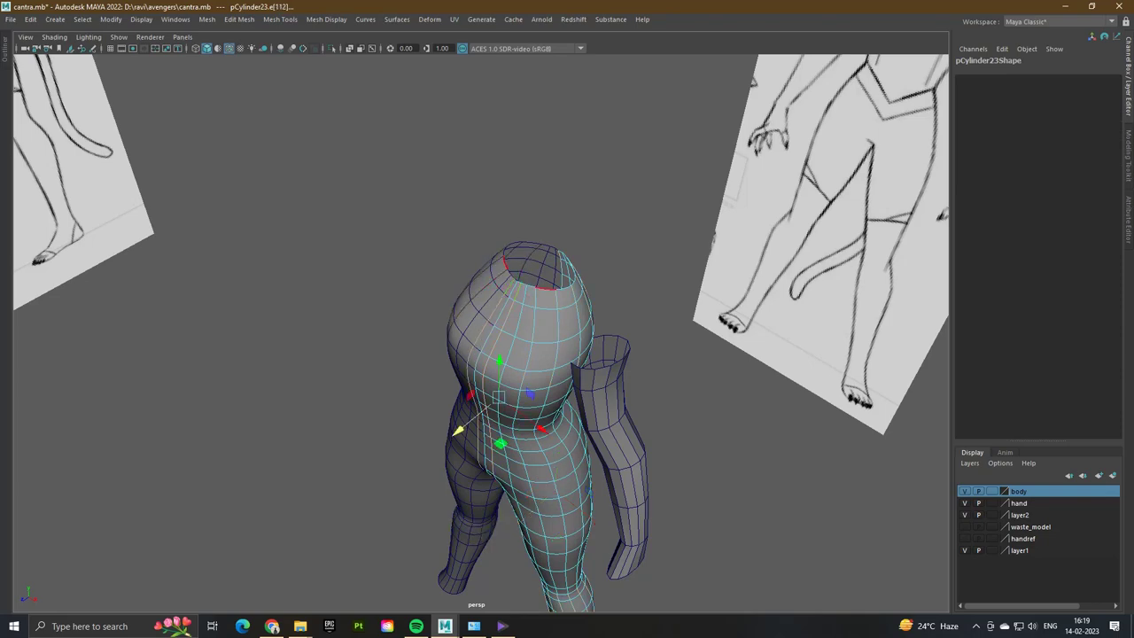
{"action": "left_click", "coordinate": [532, 395]}
{"action": "left_click_drag", "start_coordinate": [532, 394], "coordinate": [567, 389], "text": "alt"}
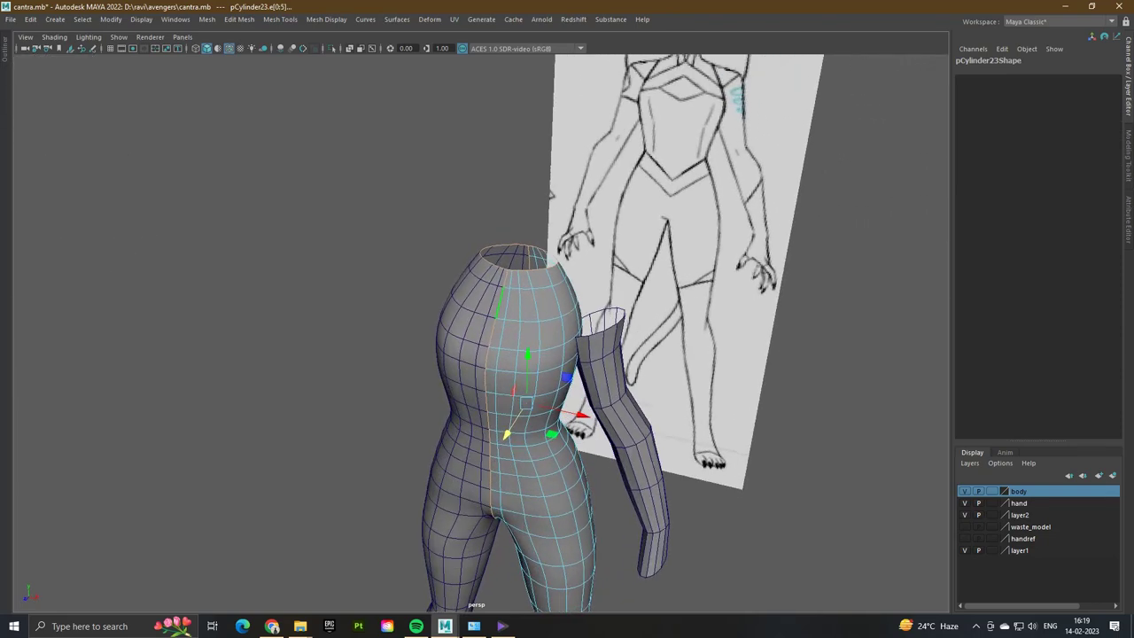
{"action": "scroll", "coordinate": [567, 336], "scroll_direction": "up", "scroll_amount": 2}
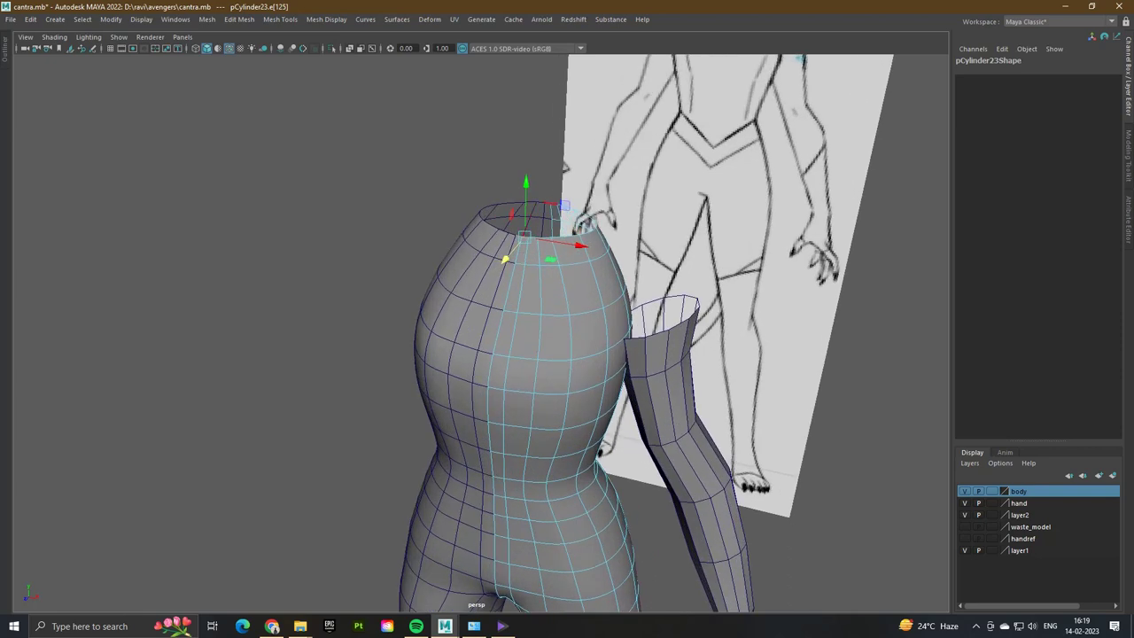
{"action": "double_click", "coordinate": [550, 247]}
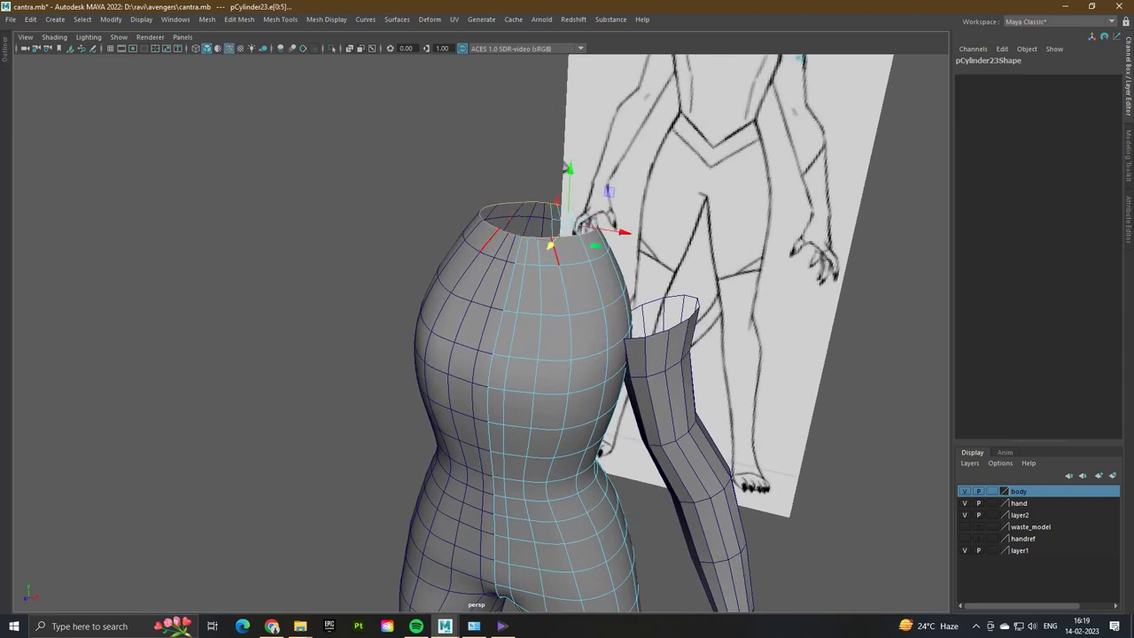
{"action": "key", "text": "1"}
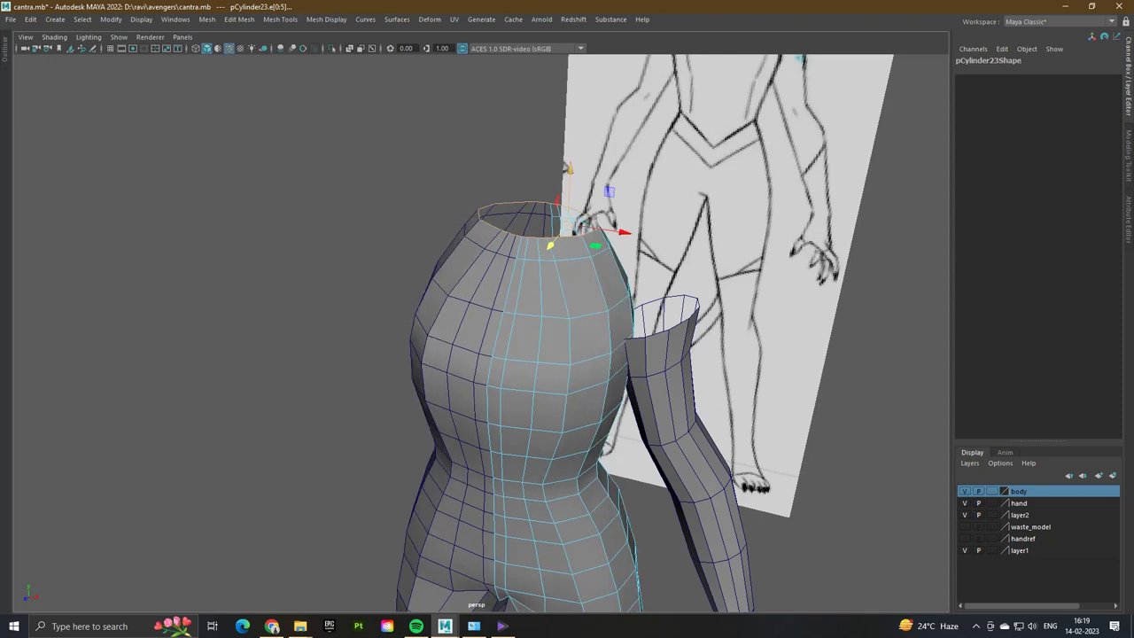
{"action": "key", "text": "ctrl+e"}
{"action": "left_click_drag", "start_coordinate": [567, 169], "coordinate": [571, 143]}
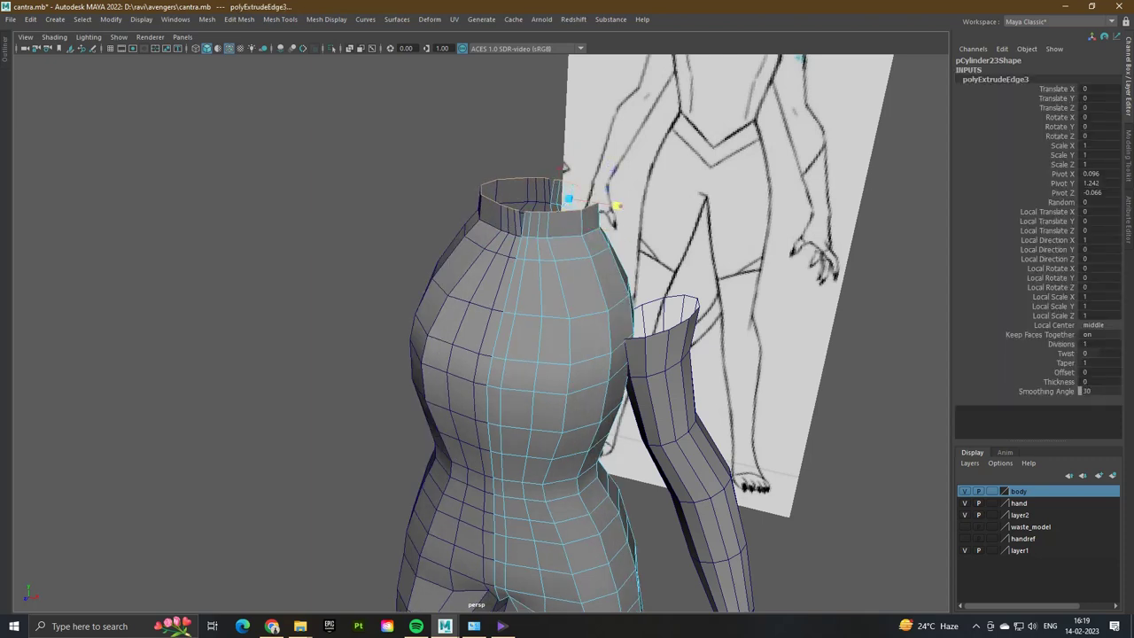
{"action": "left_click_drag", "start_coordinate": [617, 205], "coordinate": [617, 207]}
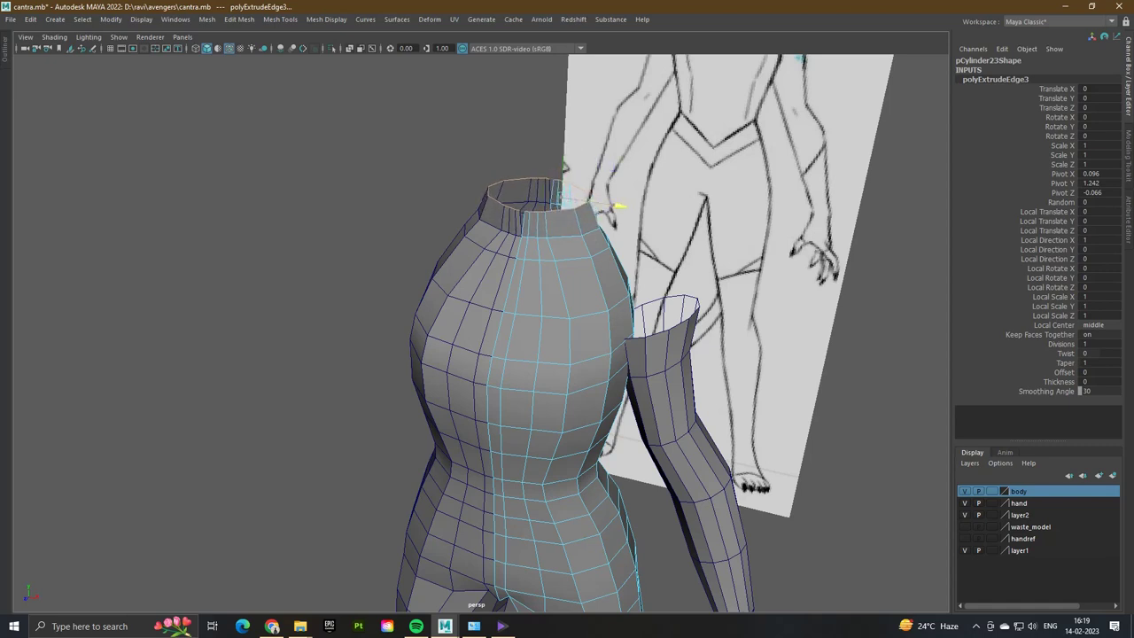
- Raise the extruded neck edge to just under the chin in the front view and shift it inward to the sketched neck width
{"action": "key", "text": "space"}
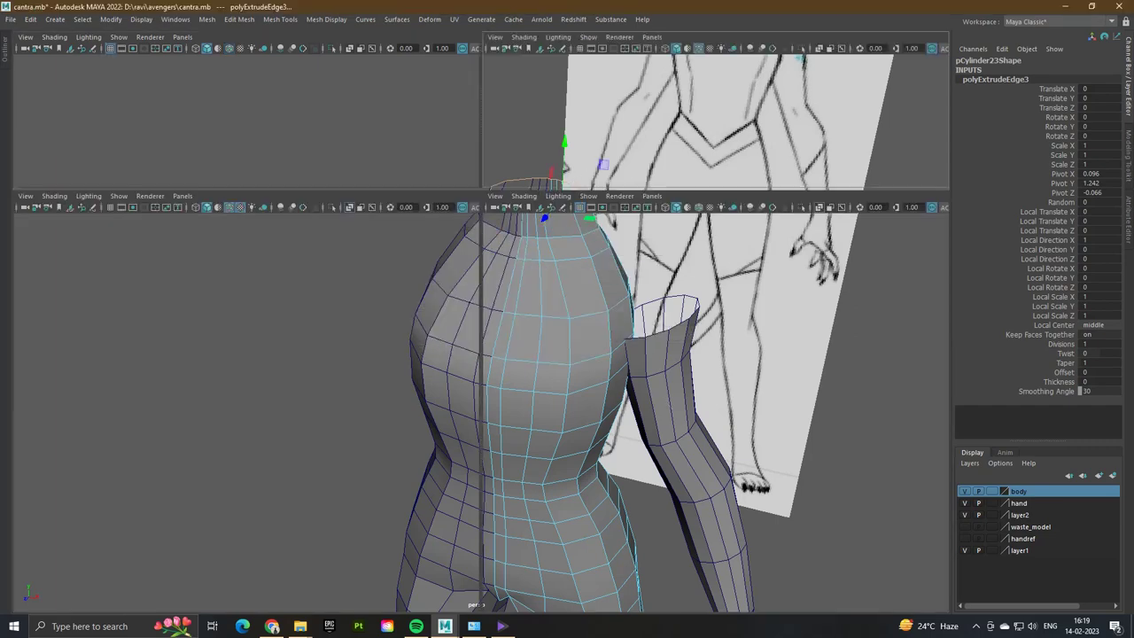
{"action": "key", "text": "space"}
{"action": "scroll", "coordinate": [461, 275], "scroll_direction": "up", "scroll_amount": 4}
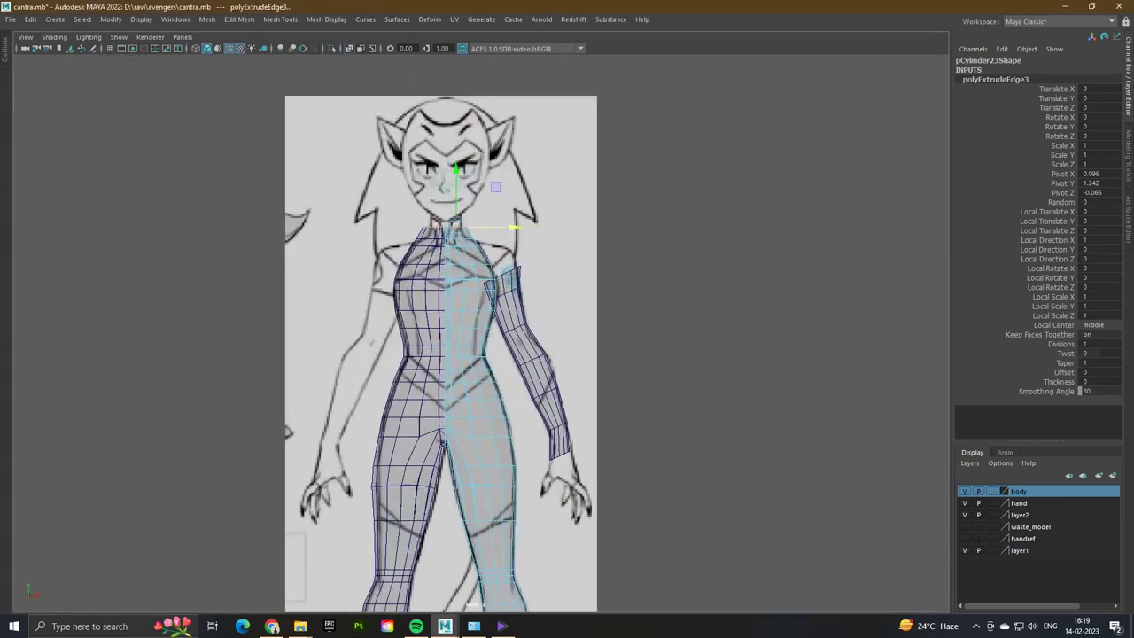
{"action": "scroll", "coordinate": [461, 274], "scroll_direction": "down", "scroll_amount": 1}
{"action": "scroll", "coordinate": [460, 275], "scroll_direction": "up", "scroll_amount": 5}
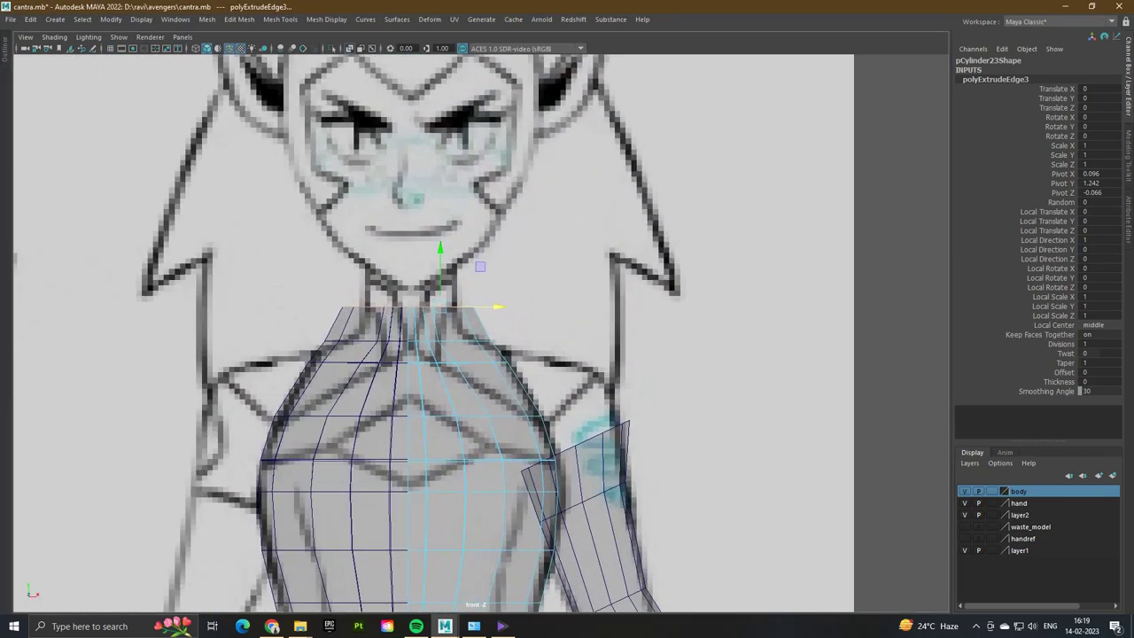
{"action": "left_click_drag", "start_coordinate": [439, 257], "coordinate": [439, 237]}
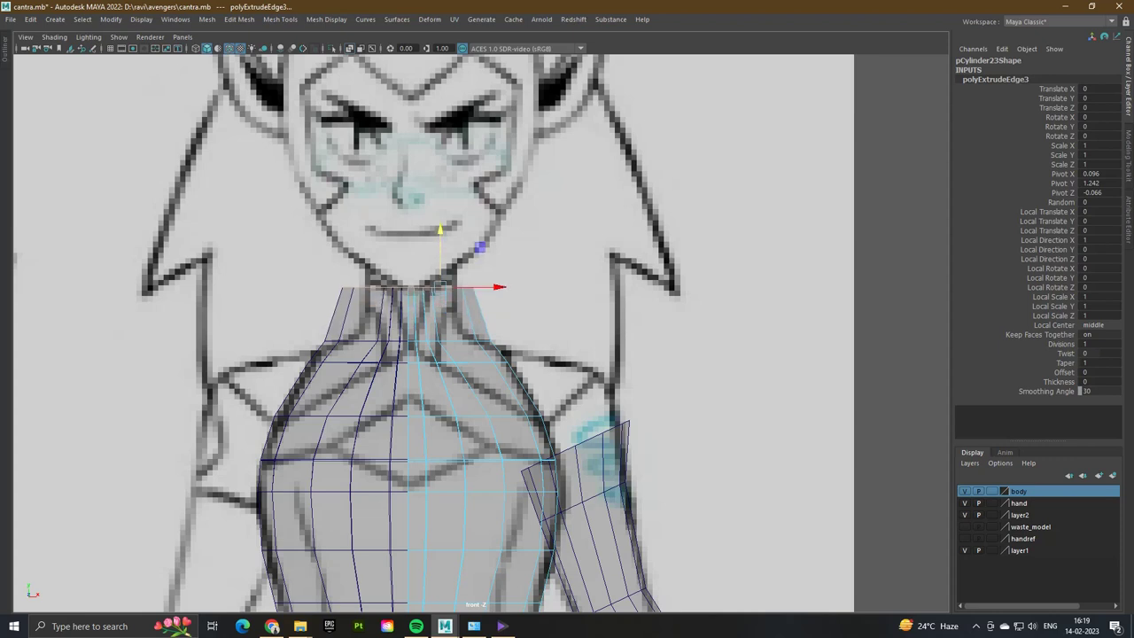
{"action": "left_click_drag", "start_coordinate": [498, 286], "coordinate": [484, 286]}
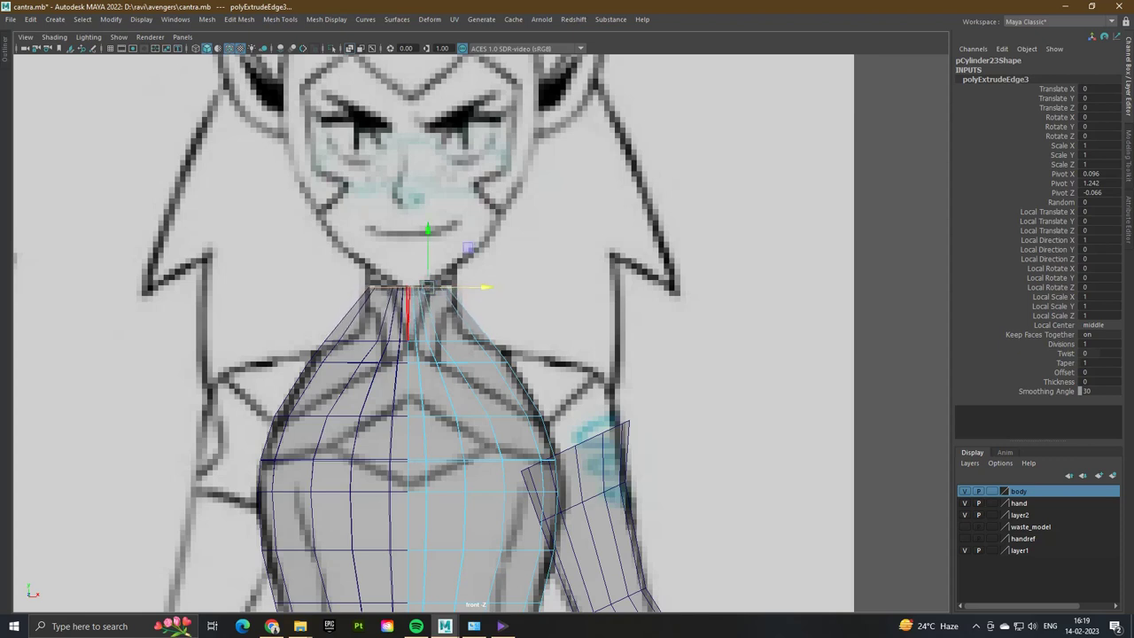
- Insert an edge loop around the extruded neck section, close to its base
{"action": "right_click_drag", "start_coordinate": [403, 297], "coordinate": [405, 265]}
{"action": "key", "text": "ctrl+e"}
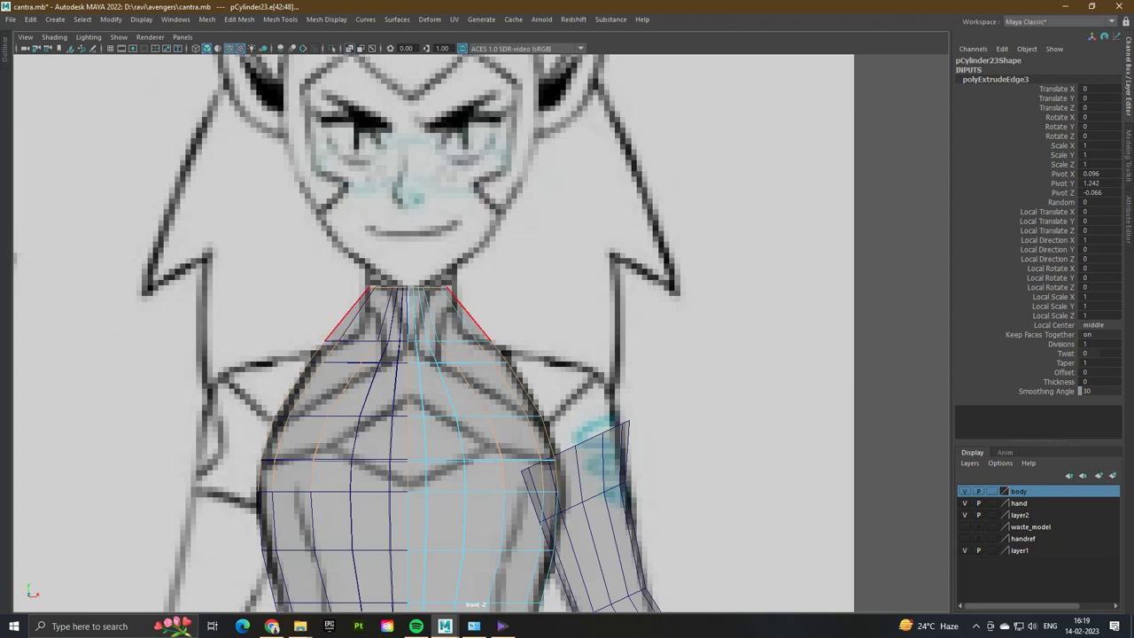
{"action": "right_click_drag", "start_coordinate": [436, 337], "coordinate": [460, 342], "text": "shift"}
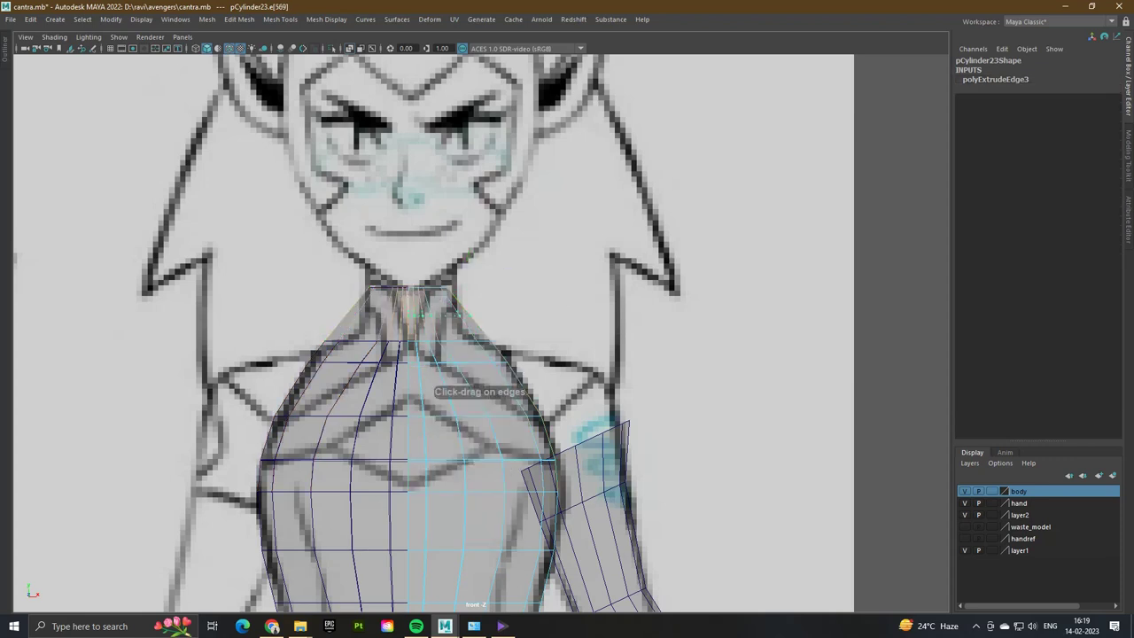
{"action": "left_click", "coordinate": [406, 315]}
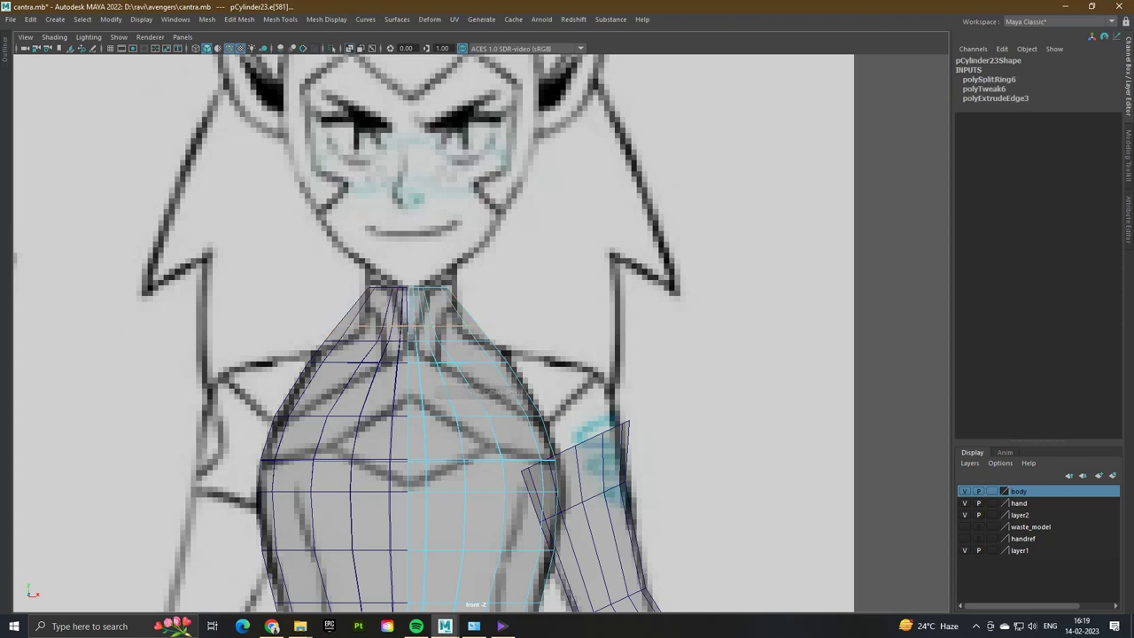
- Move the outer vertices of the new loop inward and those of the top edge outward to match the neck outline in the front sketch
{"action": "right_click_drag", "start_coordinate": [468, 299], "coordinate": [409, 298]}
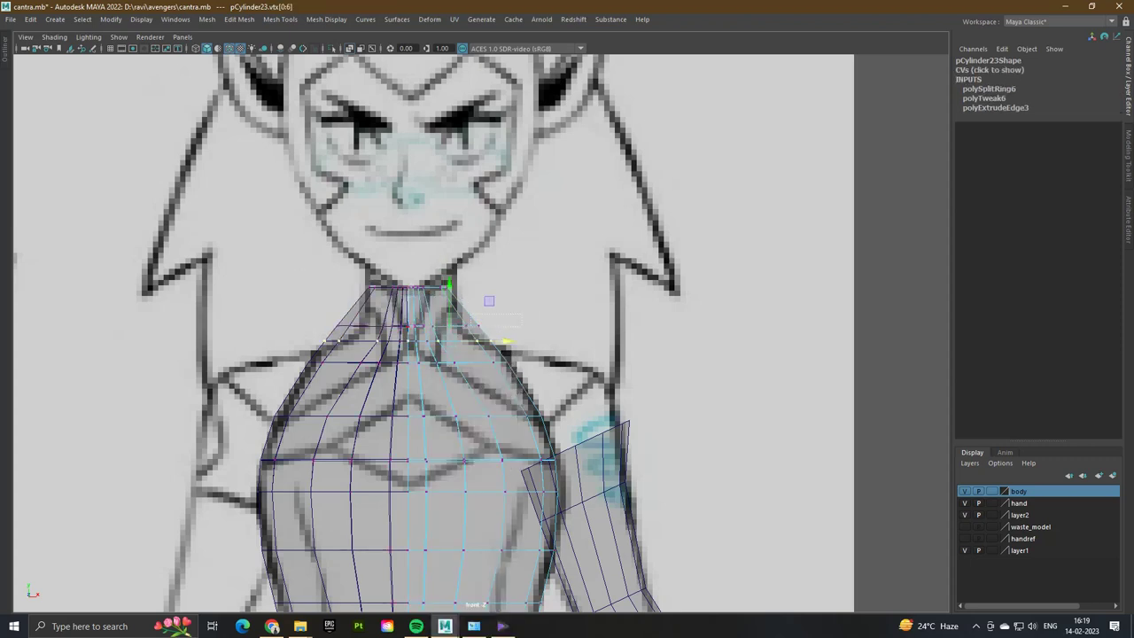
{"action": "left_click", "coordinate": [468, 326]}
{"action": "left_click_drag", "start_coordinate": [529, 326], "coordinate": [507, 325]}
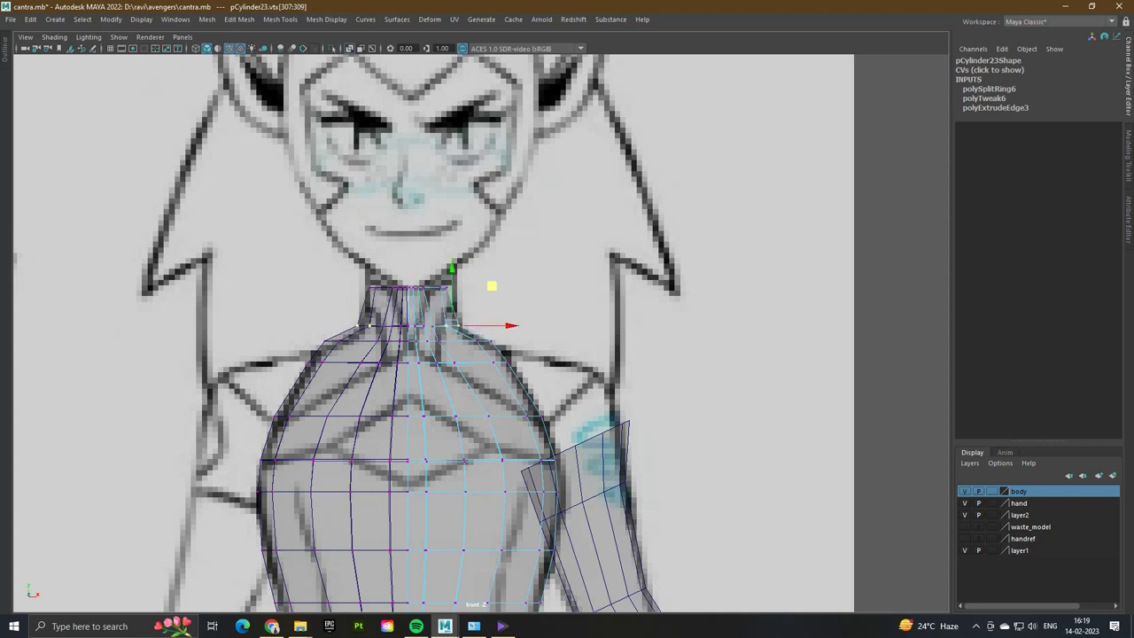
{"action": "left_click", "coordinate": [447, 286]}
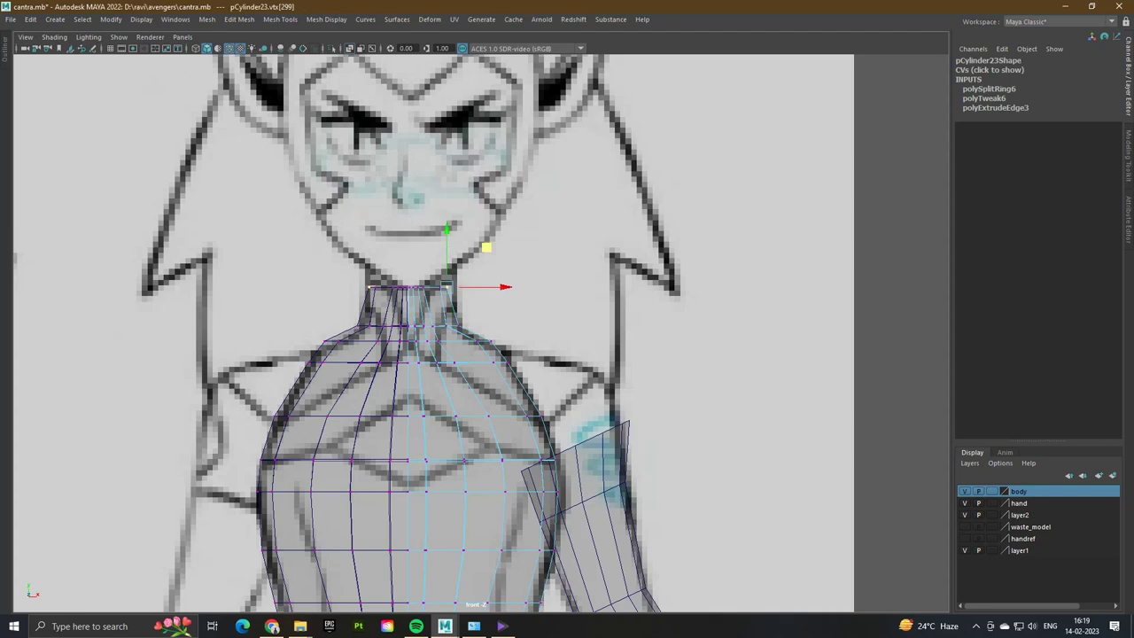
{"action": "left_click", "coordinate": [448, 286]}
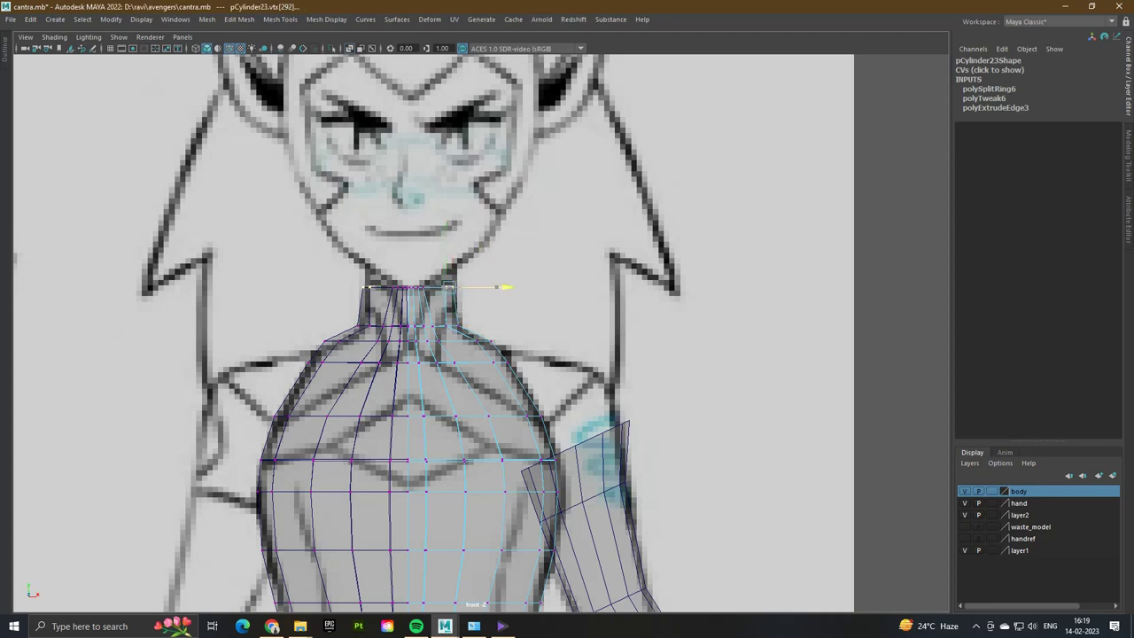
- Tilt the neck's top vertices in the side view to follow the sketched neck slope and shift them to fit the outline
{"action": "key", "text": "space"}
{"action": "key", "text": "space"}
{"action": "key", "text": "f"}
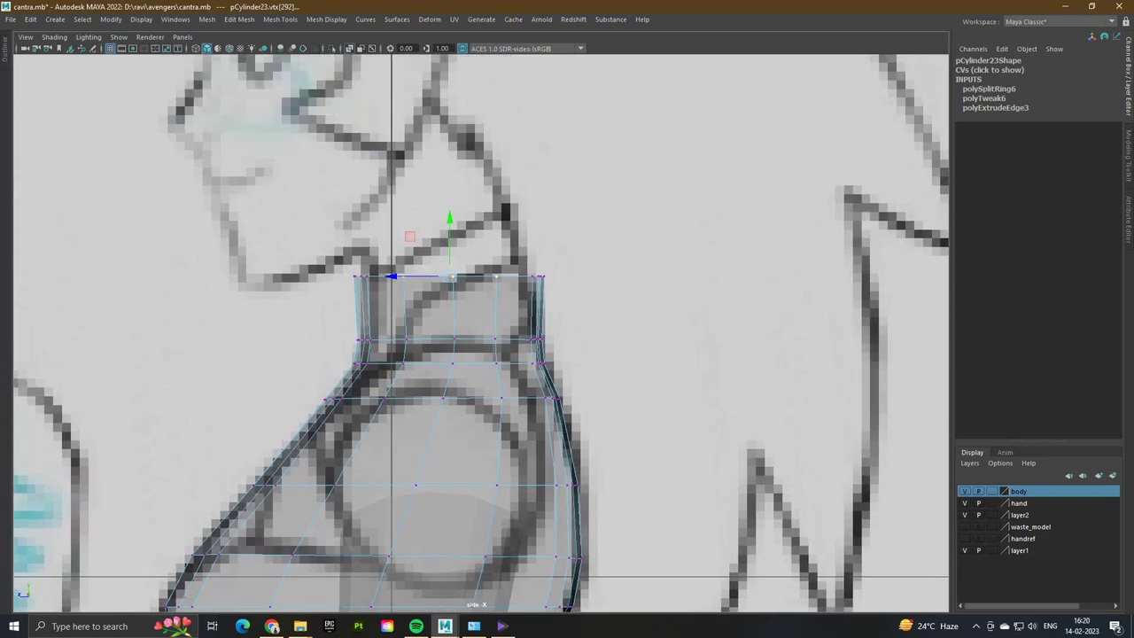
{"action": "left_click_drag", "start_coordinate": [581, 287], "coordinate": [386, 276]}
{"action": "key", "text": "e"}
{"action": "key", "text": "w"}
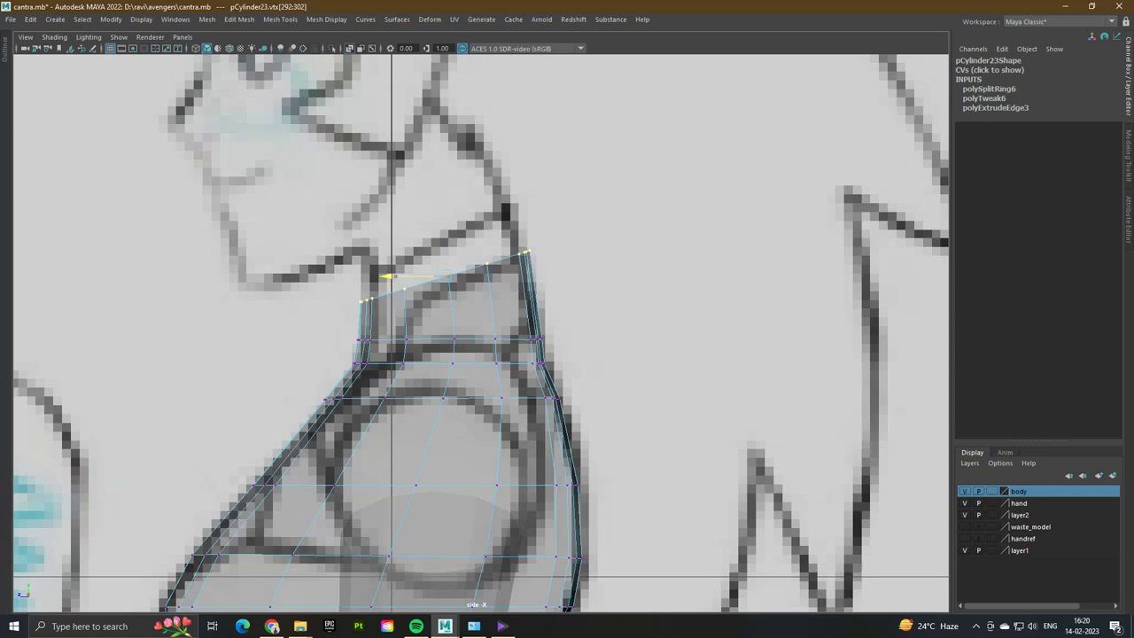
- Shift the neck's top vertices inward in the perspective view to close the gap at the centre seam
{"action": "key", "text": "space"}
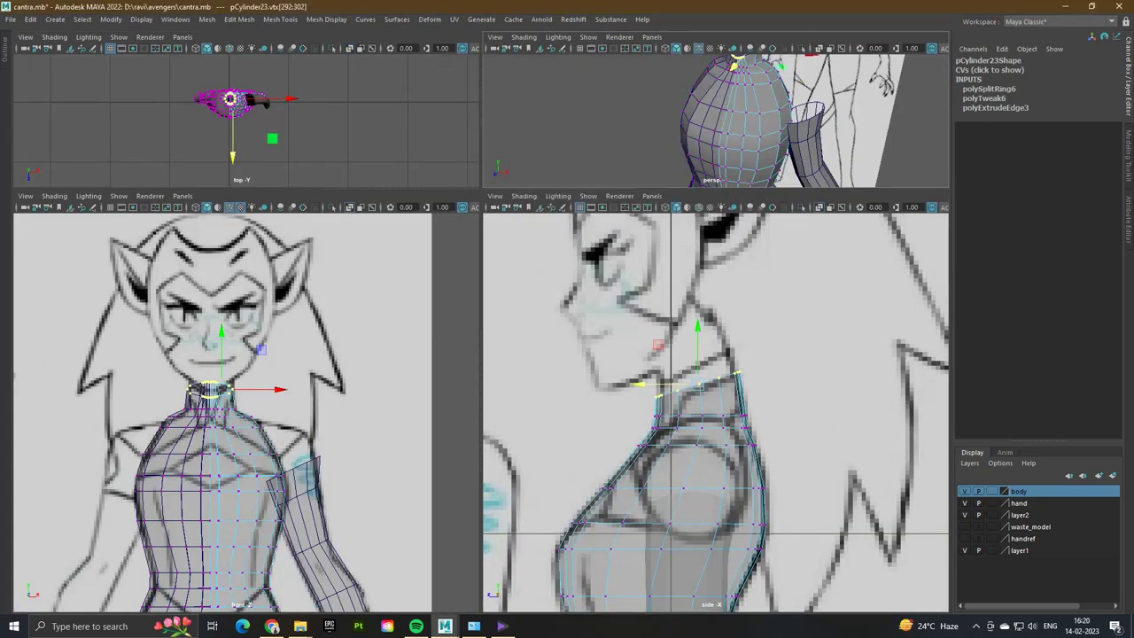
{"action": "key", "text": "space"}
{"action": "mouse_move", "coordinate": [567, 355]}
{"action": "left_mouse_down", "text": "alt"}
{"action": "mouse_move", "coordinate": [745, 354]}
{"action": "mouse_move", "coordinate": [899, 372]}
{"action": "left_mouse_up", "text": "alt"}
{"action": "scroll", "coordinate": [567, 354], "scroll_direction": "up", "scroll_amount": 5}
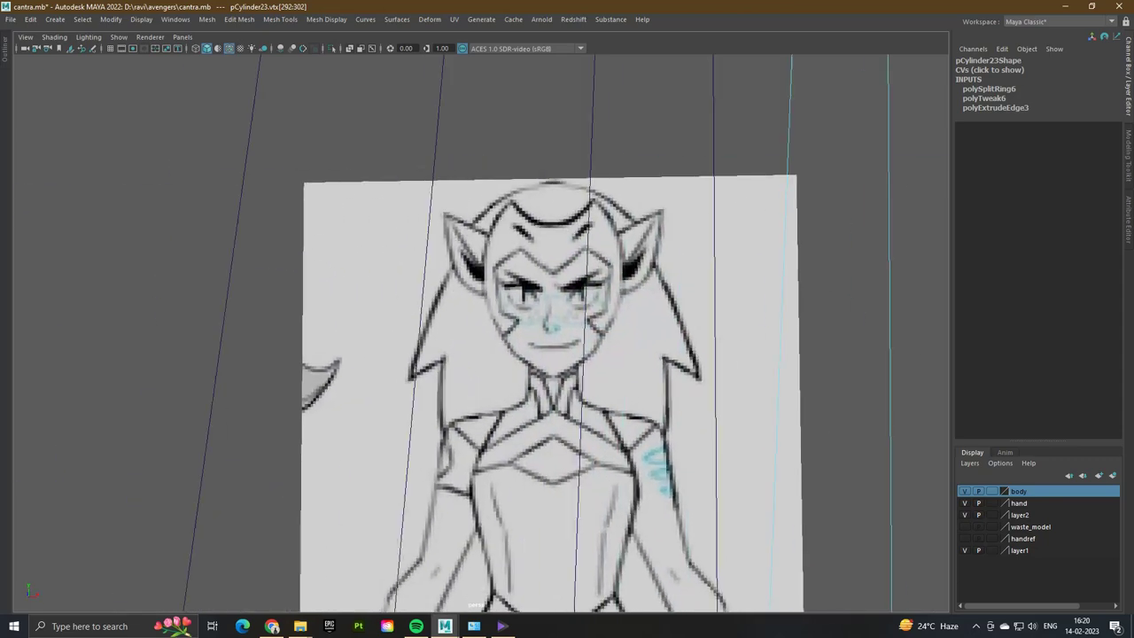
{"action": "left_click_drag", "start_coordinate": [478, 355], "coordinate": [480, 440], "text": "alt"}
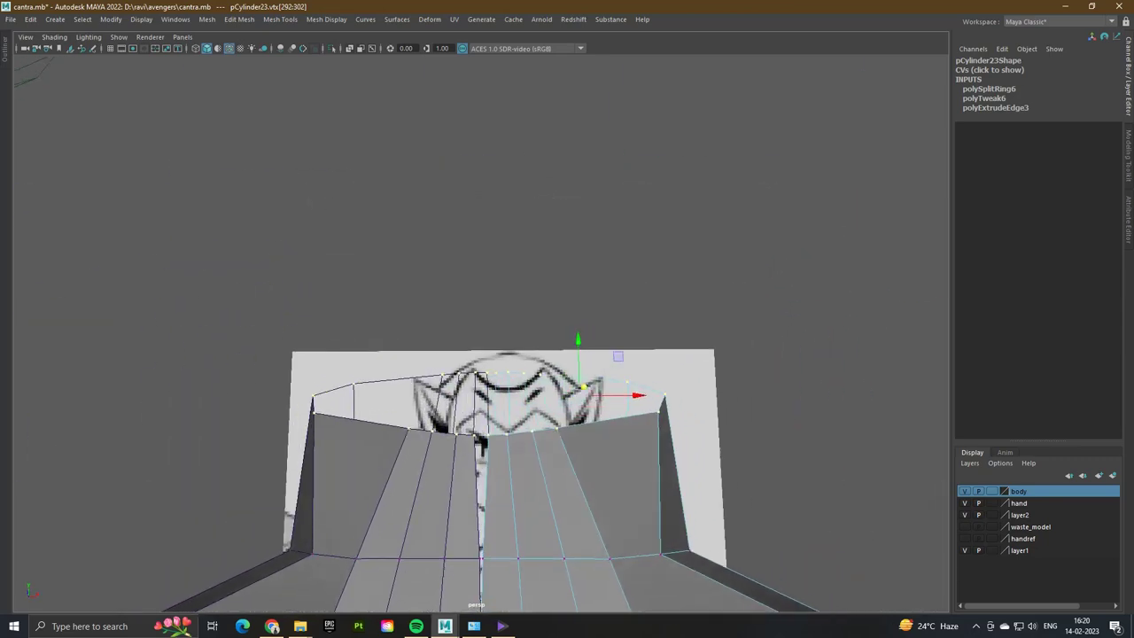
{"action": "key", "text": "r"}
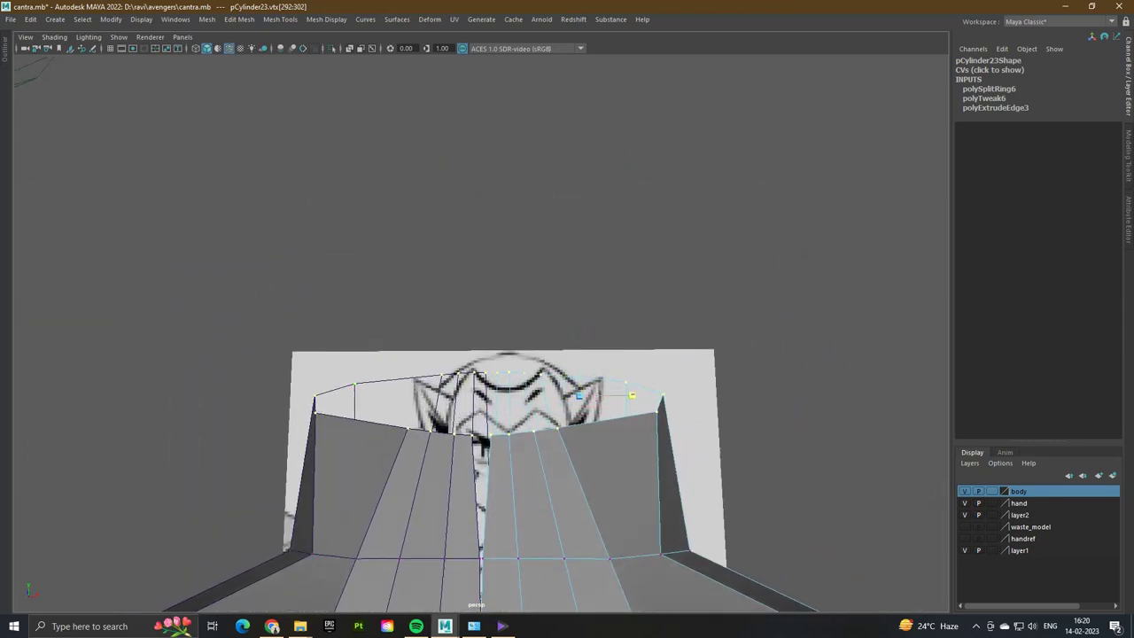
{"action": "left_click_drag", "start_coordinate": [637, 395], "coordinate": [633, 395]}
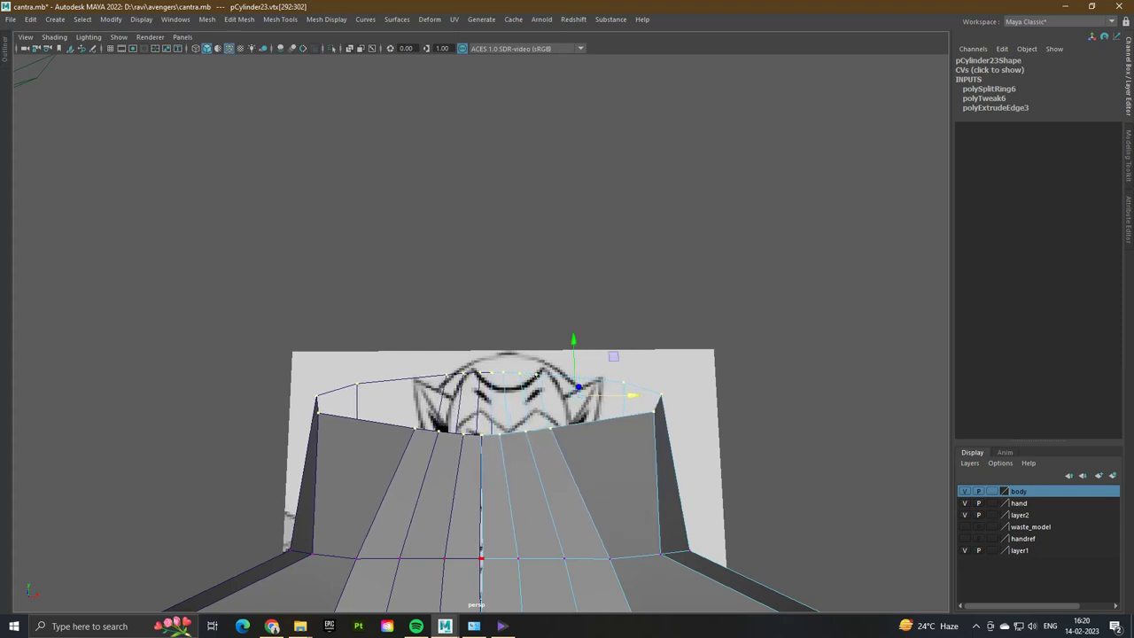
- Align the lower neck loop's vertices with the centre seam and return to object selection
{"action": "left_click", "coordinate": [481, 558]}
{"action": "key", "text": "q"}
{"action": "key", "text": "r"}
{"action": "left_click_drag", "start_coordinate": [643, 553], "coordinate": [652, 552]}
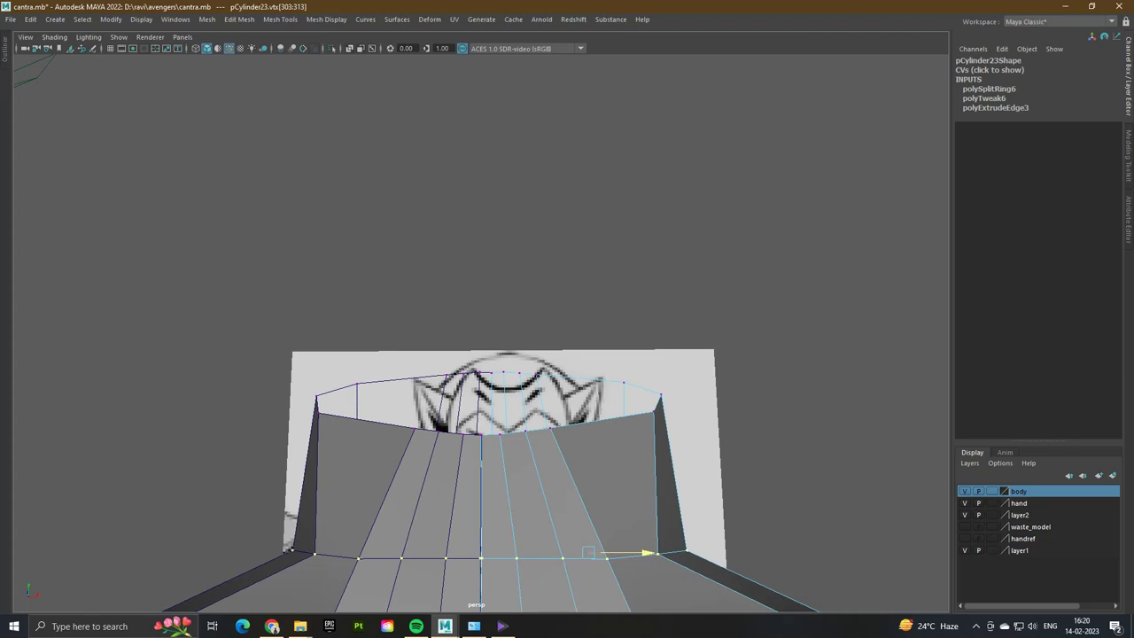
{"action": "scroll", "coordinate": [496, 478], "scroll_direction": "down", "scroll_amount": 3}
{"action": "key", "text": "F8"}
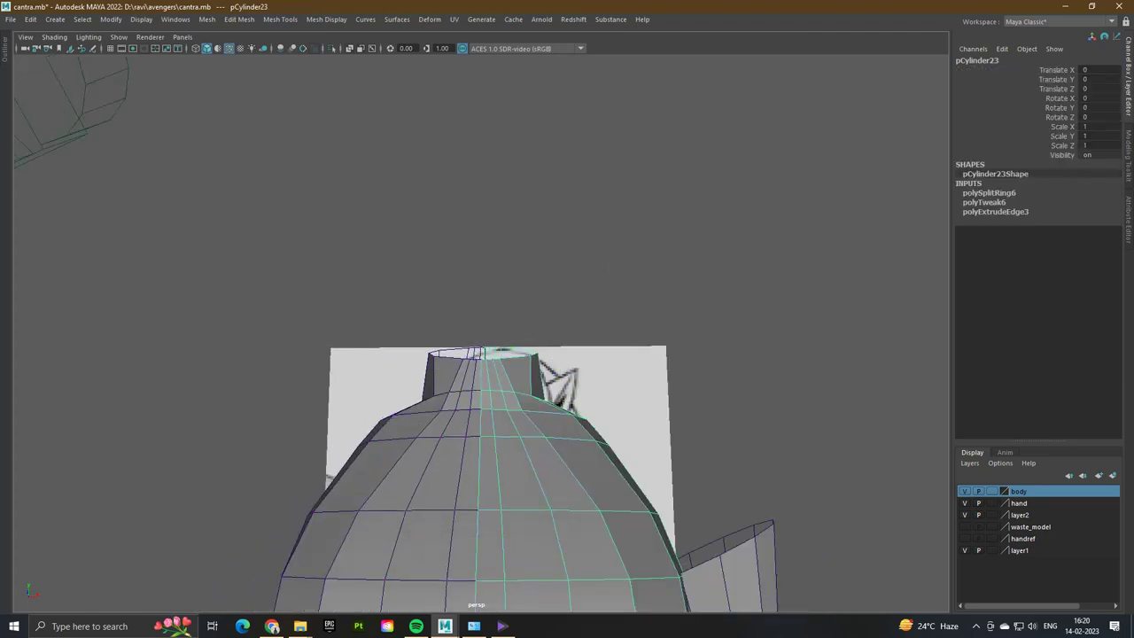
- Turn on smooth preview for the half-body and check the finished neck from the side and front
{"action": "left_click", "coordinate": [478, 221]}
{"action": "left_click_drag", "start_coordinate": [478, 266], "coordinate": [691, 266], "text": "alt"}
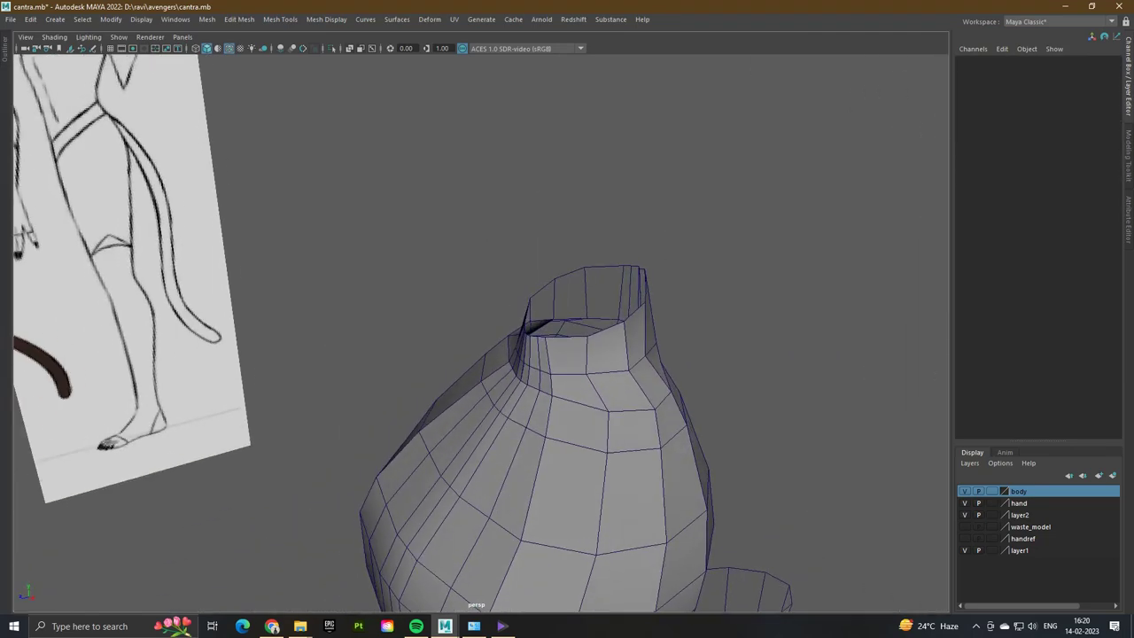
{"action": "left_click", "coordinate": [576, 443]}
{"action": "right_click_drag", "start_coordinate": [435, 317], "coordinate": [380, 299]}
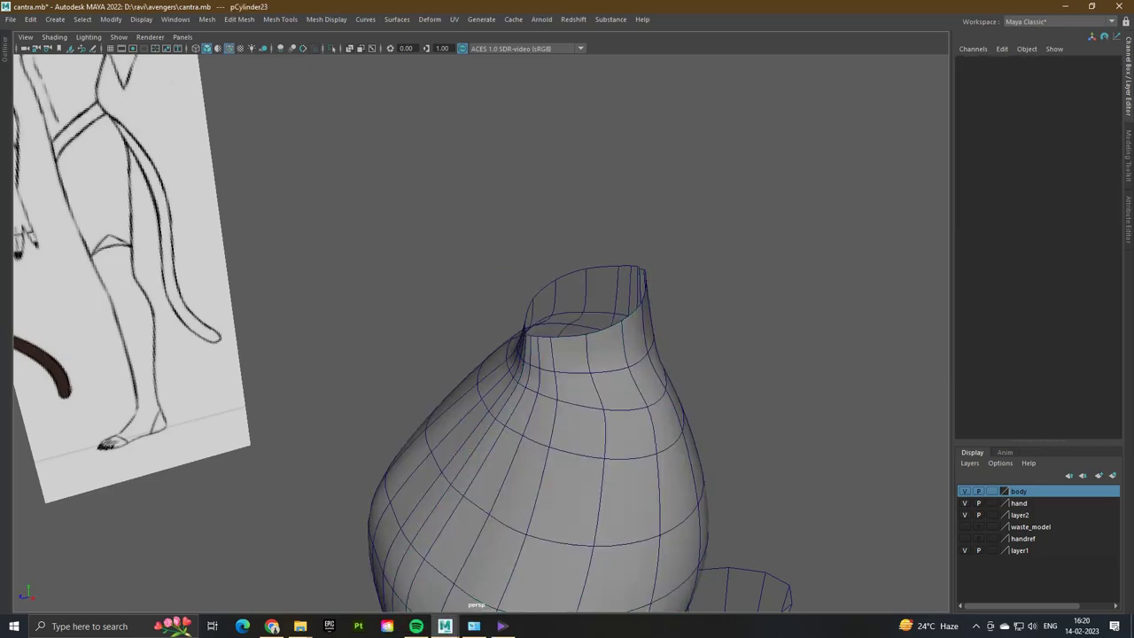
{"action": "left_click_drag", "start_coordinate": [532, 266], "coordinate": [620, 221], "text": "alt"}
{"action": "left_click_drag", "start_coordinate": [496, 354], "coordinate": [602, 337], "text": "alt"}
{"action": "left_click_drag", "start_coordinate": [532, 354], "coordinate": [443, 310], "text": "alt"}
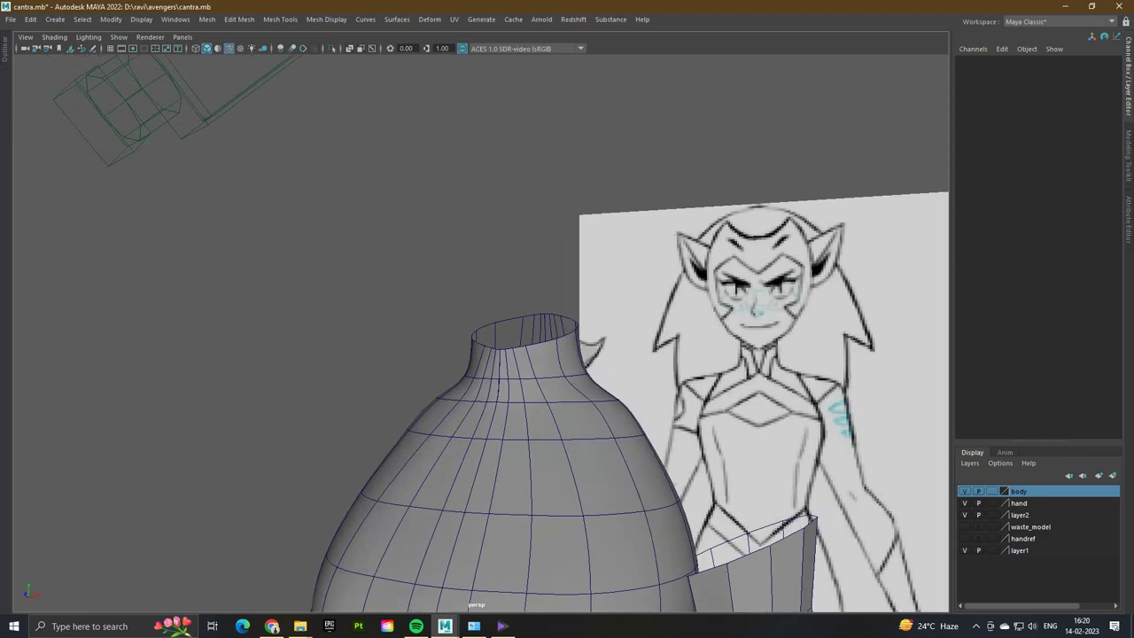
- Try to insert an edge loop around the base of the neck on the unsmoothed half-body
{"action": "left_click", "coordinate": [531, 442]}
{"action": "left_click_drag", "start_coordinate": [532, 443], "coordinate": [621, 443], "text": "alt"}
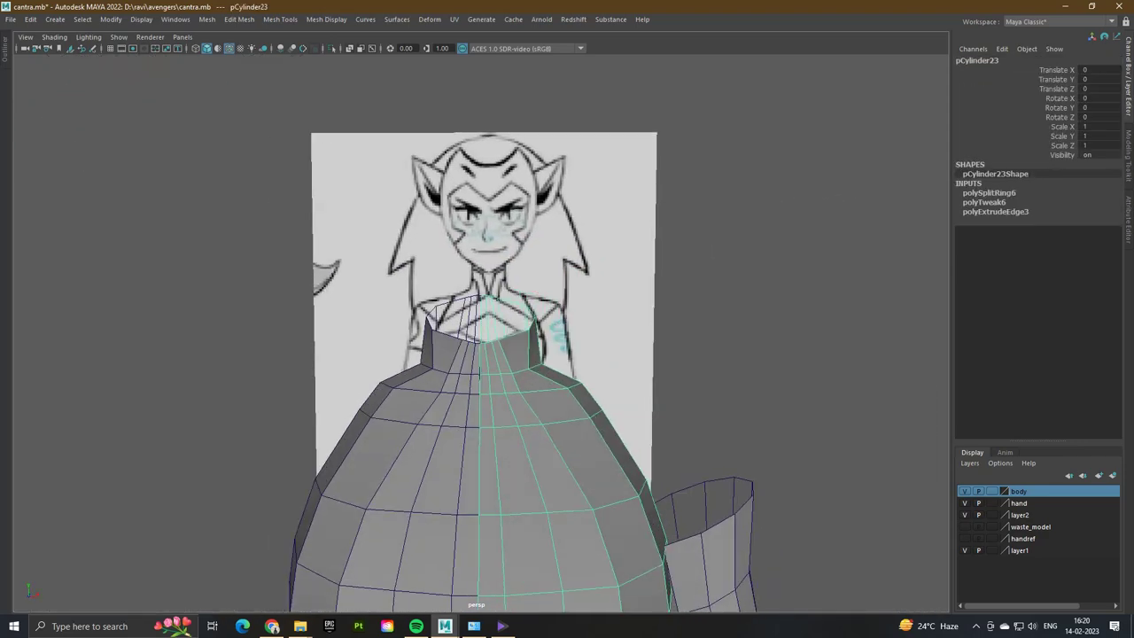
{"action": "right_click_drag", "start_coordinate": [505, 324], "coordinate": [481, 323]}
{"action": "left_click", "coordinate": [481, 323]}
{"action": "right_click_drag", "start_coordinate": [495, 385], "coordinate": [492, 466], "text": "shift"}
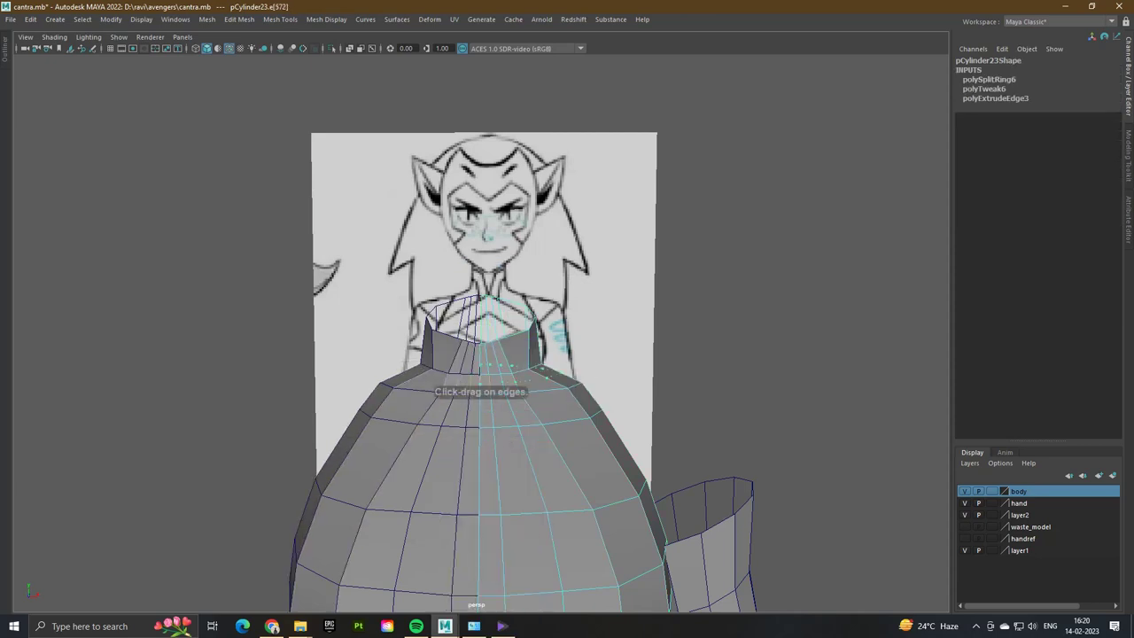
{"action": "left_click_drag", "start_coordinate": [496, 365], "coordinate": [585, 390]}
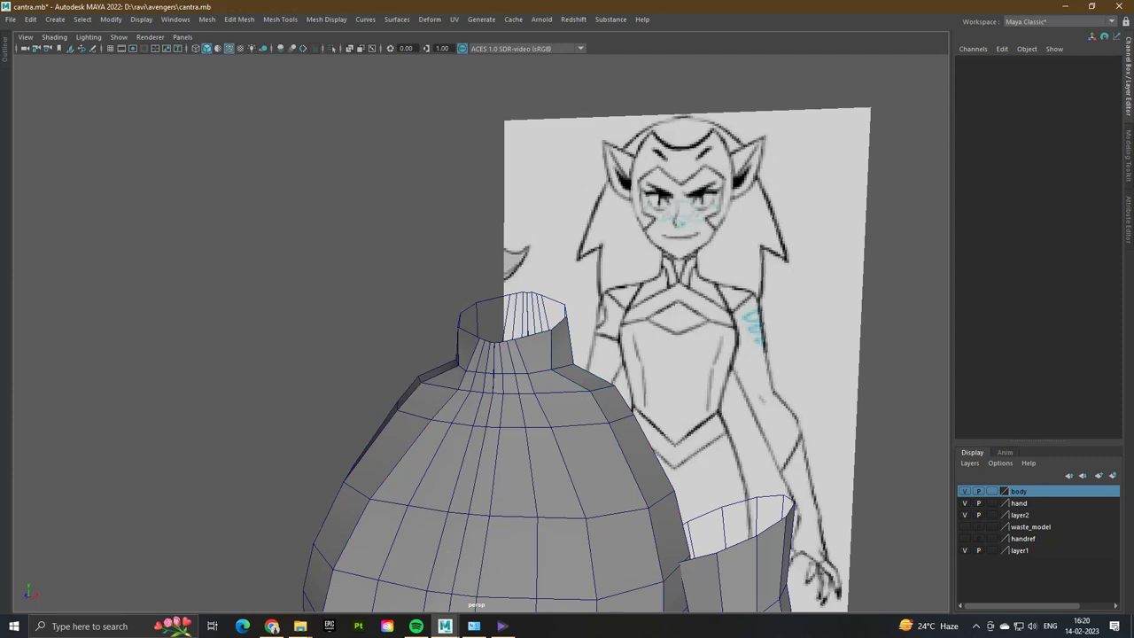
- Remove the neck geometry above the torso's top edge loop and view the open top from the side
{"action": "left_click", "coordinate": [495, 381]}
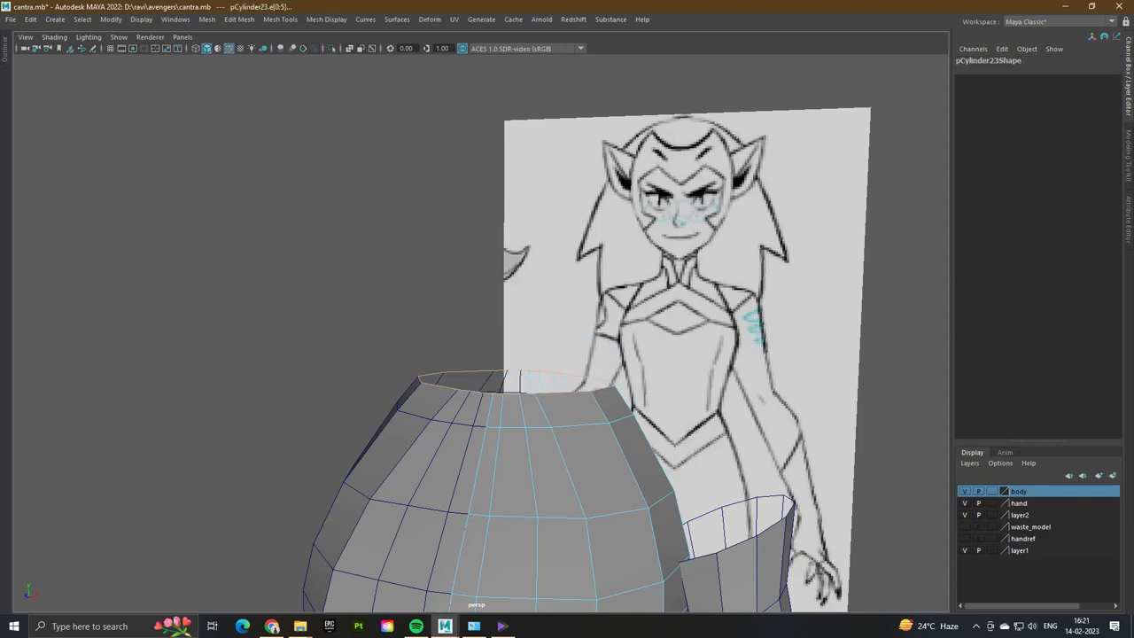
{"action": "left_click_drag", "start_coordinate": [567, 354], "coordinate": [406, 328], "text": "alt"}
{"action": "key", "text": "w"}
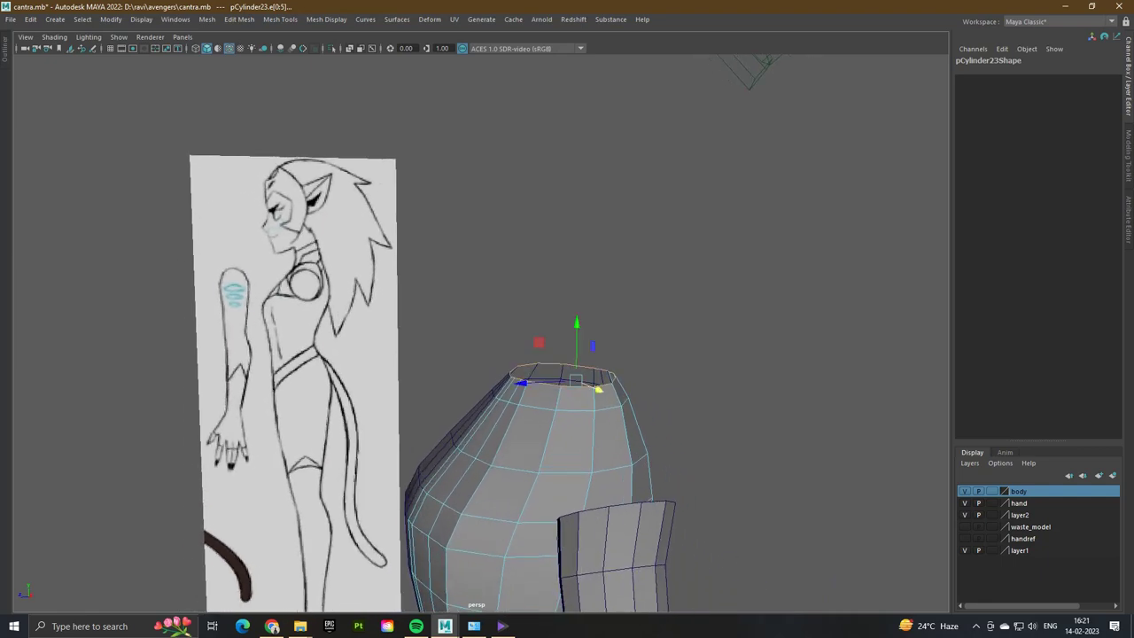
- Try to circularize the block of faces at the shoulder on the half-body's side, using the default options
{"action": "right_click_drag", "start_coordinate": [735, 207], "coordinate": [738, 239]}
{"action": "middle_click_drag", "start_coordinate": [532, 399], "coordinate": [523, 366], "text": "alt"}
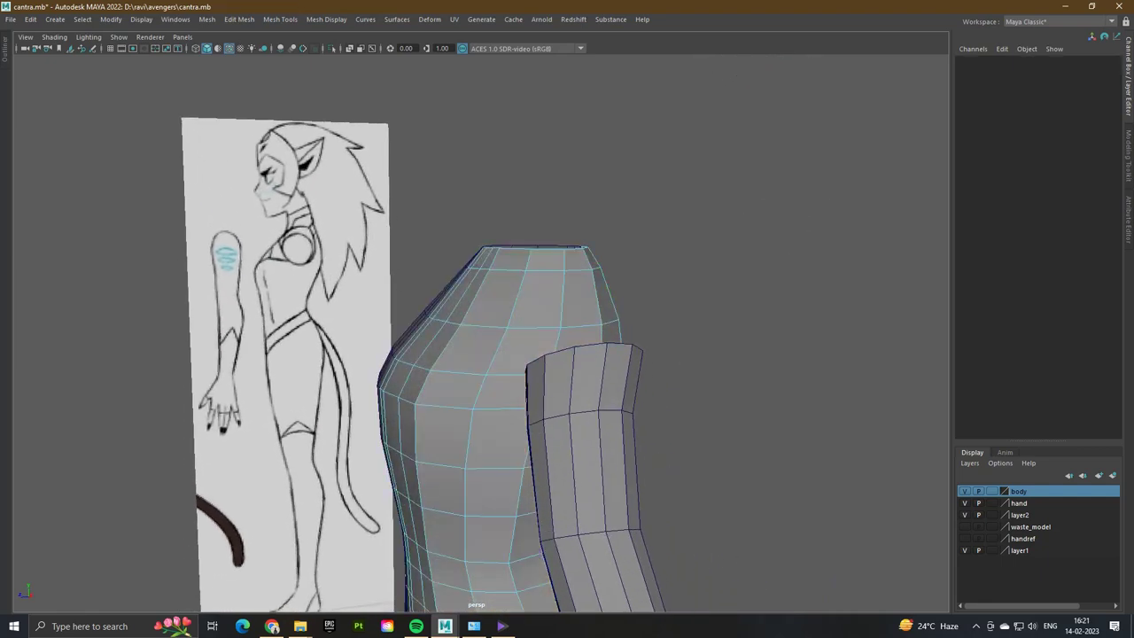
{"action": "left_click", "coordinate": [536, 301]}
{"action": "left_click", "coordinate": [577, 297]}
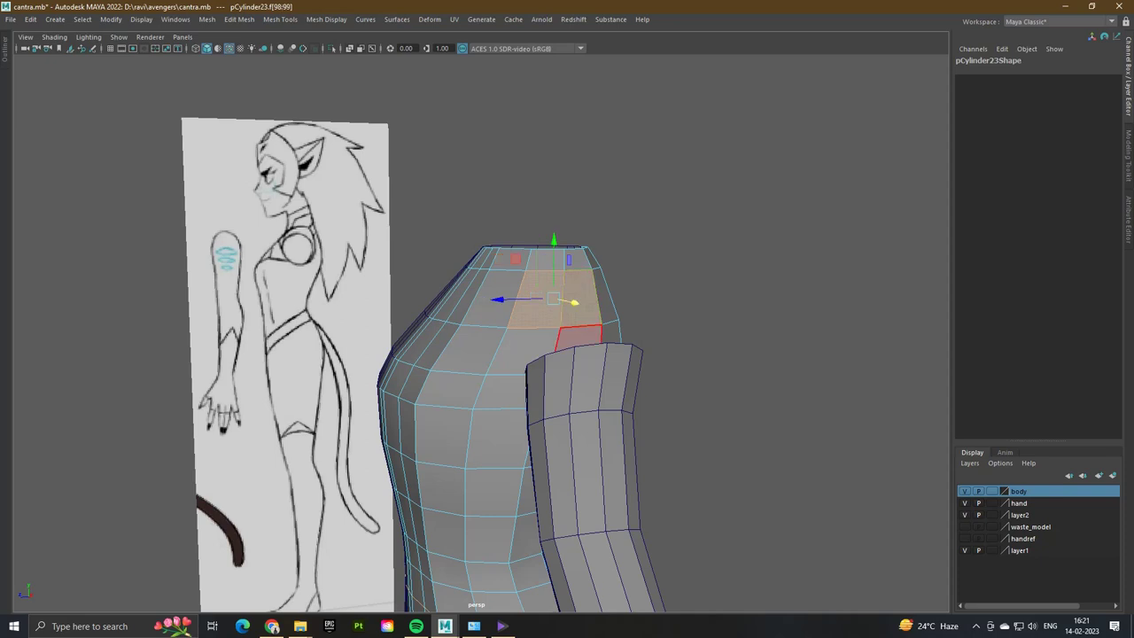
{"action": "left_click", "coordinate": [549, 284], "text": "shift"}
{"action": "right_click_drag", "start_coordinate": [537, 342], "coordinate": [536, 342], "text": "shift"}
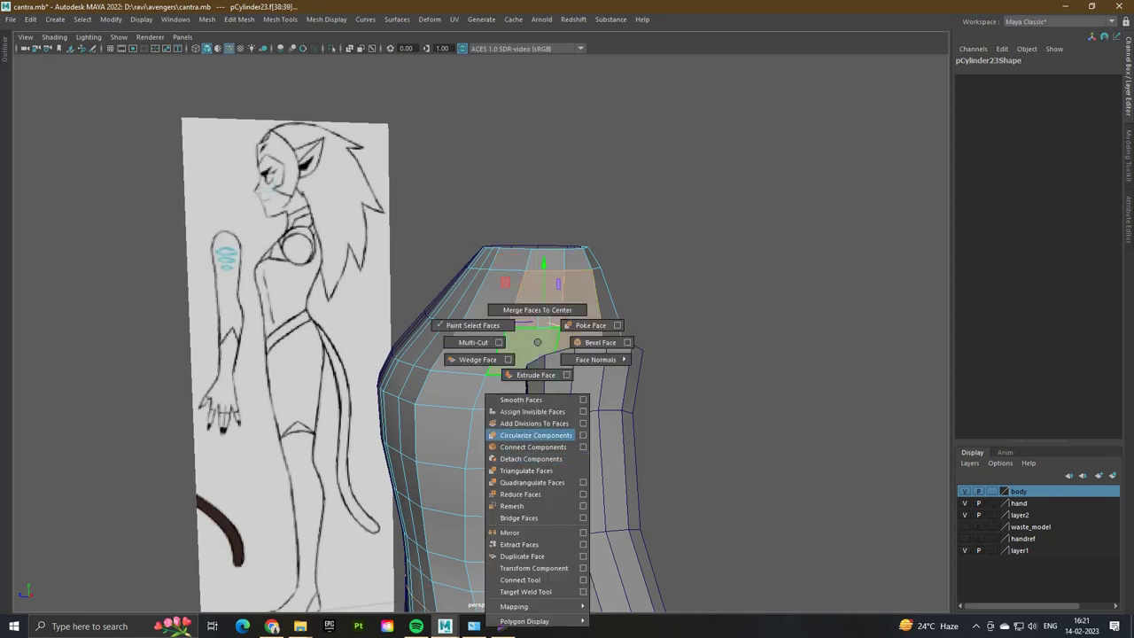
{"action": "right_click_drag", "start_coordinate": [536, 435], "coordinate": [583, 435], "text": "shift"}
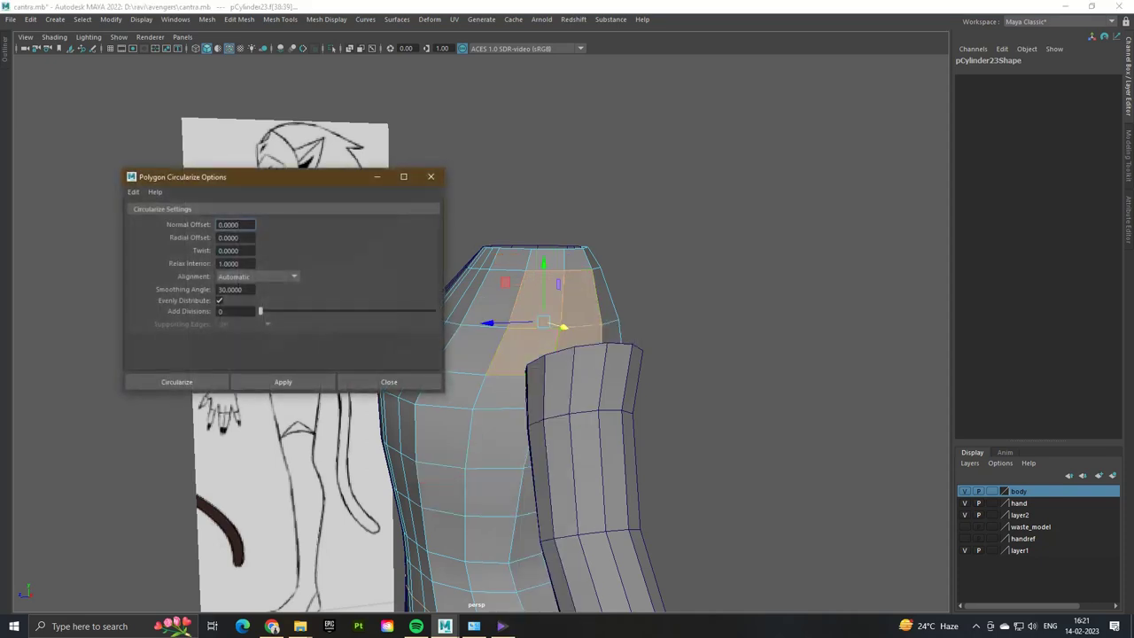
{"action": "left_click", "coordinate": [389, 382]}
{"action": "right_click_drag", "start_coordinate": [559, 300], "coordinate": [557, 392], "text": "shift"}
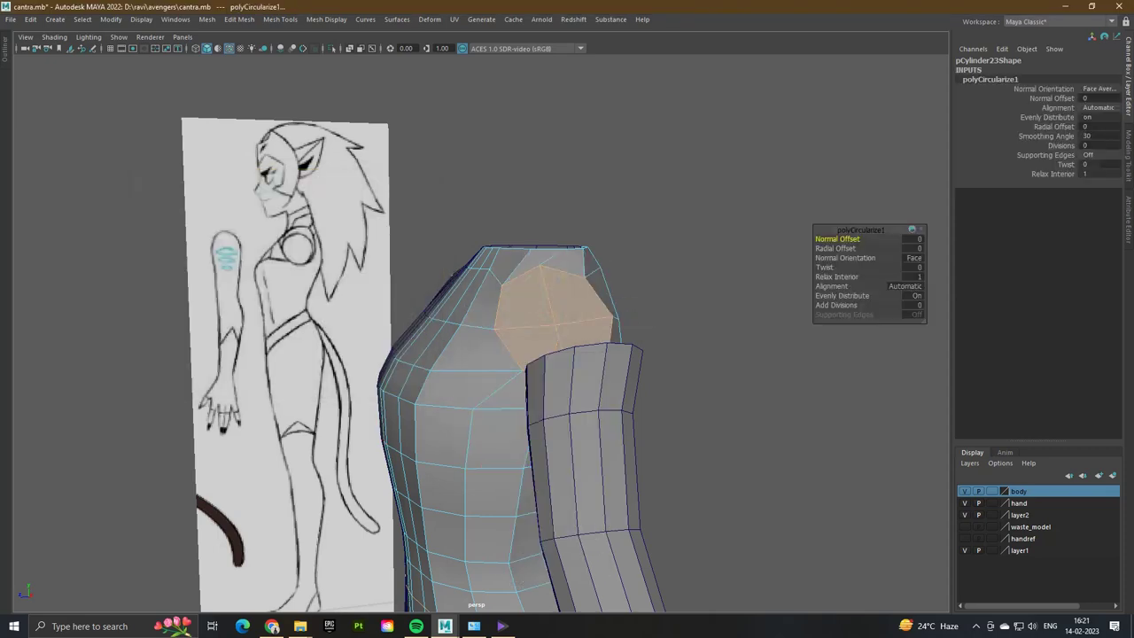
- Twist the circularized shoulder faces by -16.9 and set their radial offset to -0.02
{"action": "left_click_drag", "start_coordinate": [824, 267], "coordinate": [758, 266]}
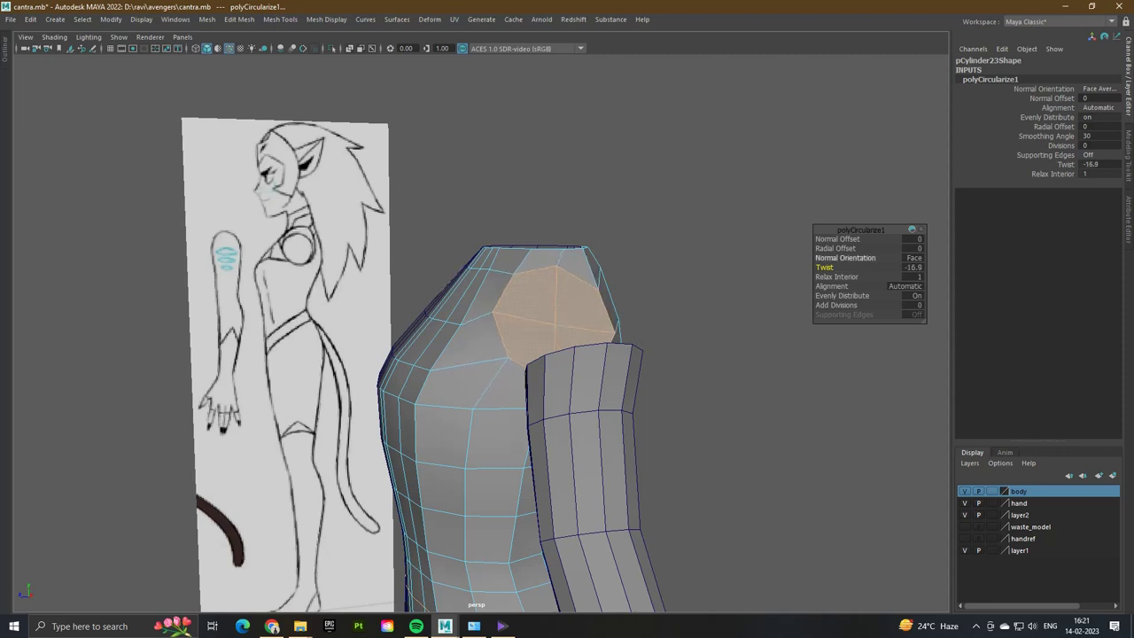
{"action": "left_click", "coordinate": [838, 239]}
{"action": "left_click", "coordinate": [836, 248]}
{"action": "left_click", "coordinate": [913, 248]}
{"action": "type", "text": "0.02"}
{"action": "key", "text": "Return"}
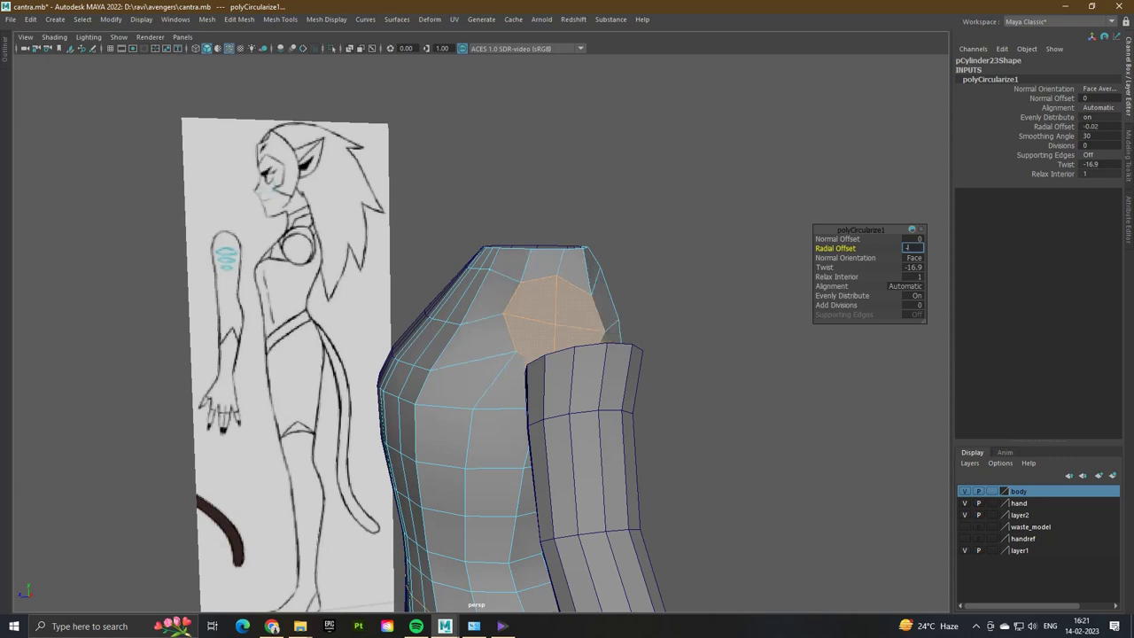
- Try radial offsets of 0 and 0.03 on the shoulder circle, set -0.03, and check its angle from the front
{"action": "type", "text": "0"}
{"action": "key", "text": "Return"}
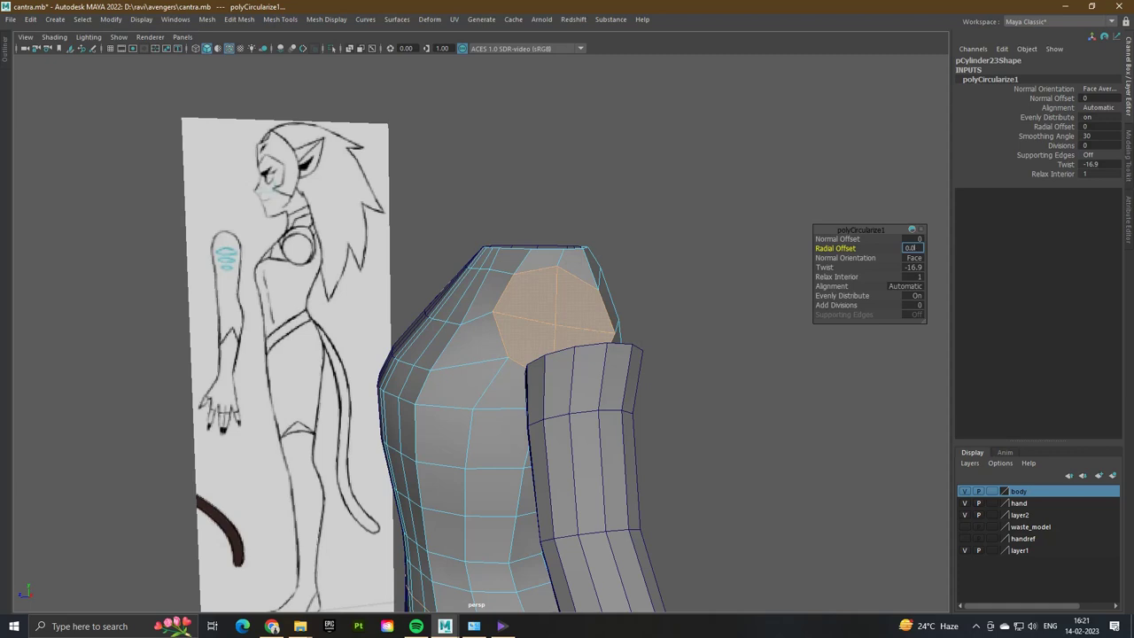
{"action": "type", "text": "0.03"}
{"action": "key", "text": "Return"}
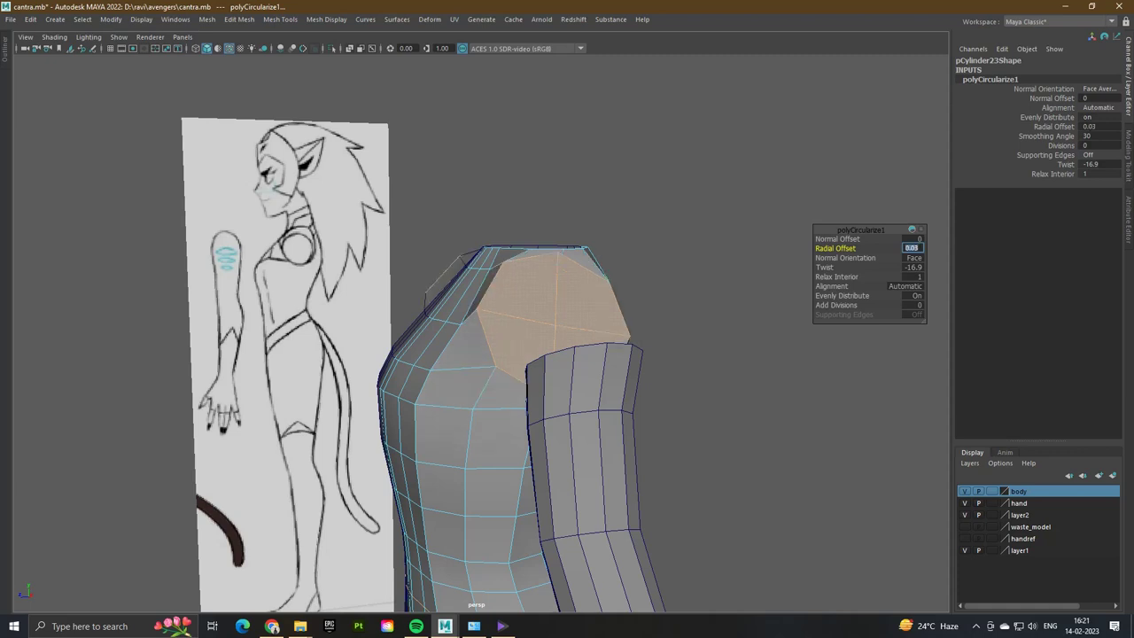
{"action": "type", "text": "-0.03"}
{"action": "key", "text": "Return"}
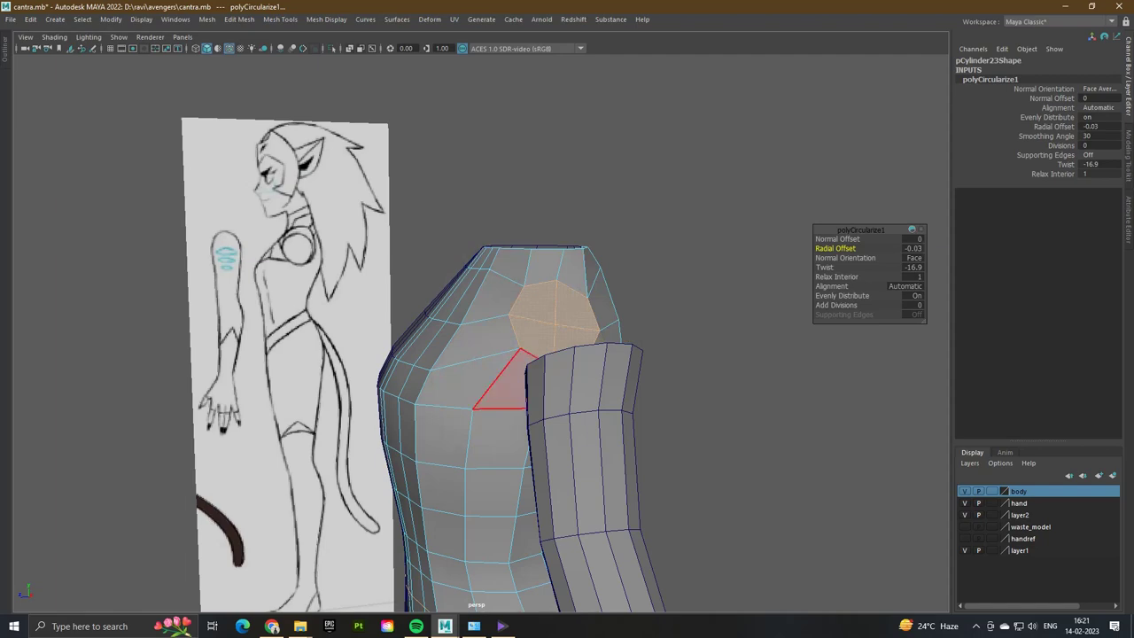
{"action": "left_click_drag", "start_coordinate": [496, 354], "coordinate": [673, 354], "text": "alt"}
{"action": "key", "text": "w"}
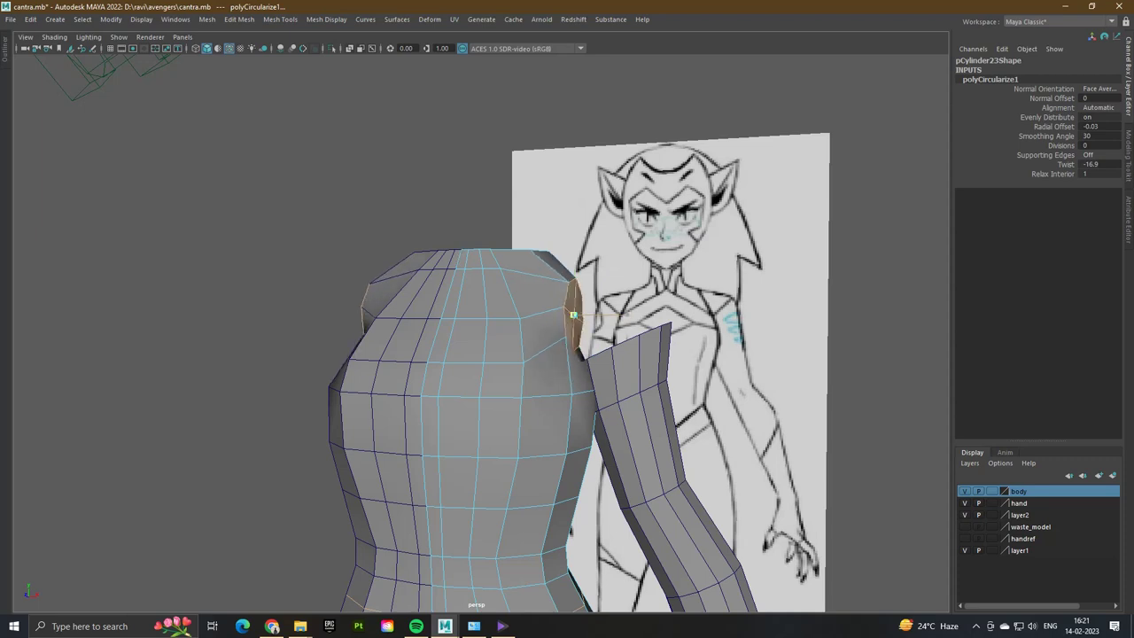
- Undo the circularize operation and its twist and offset changes on the shoulder faces
{"action": "key", "text": "ctrl+z"}
{"action": "key", "text": "ctrl+z"}
{"action": "key", "text": "ctrl+z"}
{"action": "key", "text": "ctrl+z"}
{"action": "key", "text": "ctrl+z"}
{"action": "key", "text": "ctrl+z"}
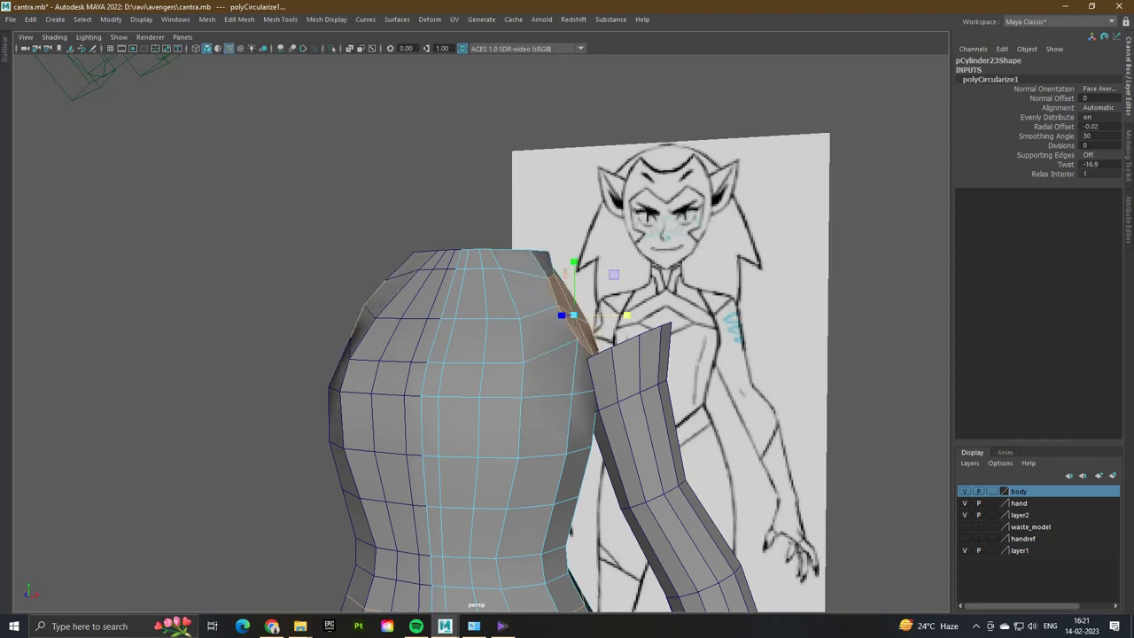
{"action": "key", "text": "ctrl+z"}
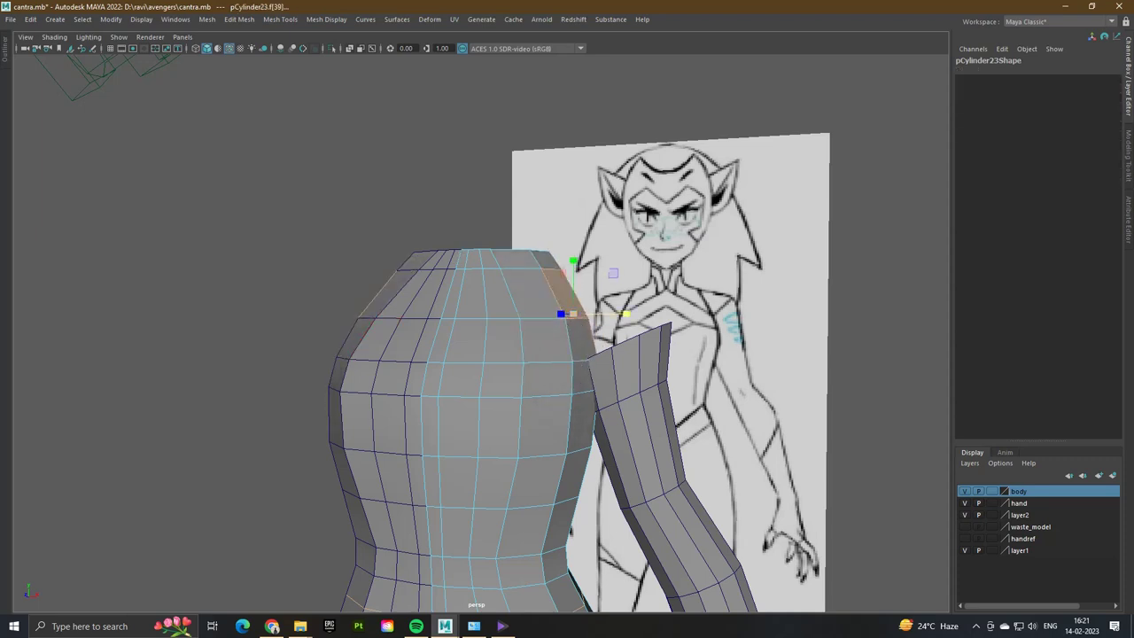
- Reselect the block of shoulder faces and extrude them outward as a flat-ended stub reaching the sketched shoulder
{"action": "left_click", "coordinate": [576, 337], "text": "shift"}
{"action": "left_click_drag", "start_coordinate": [575, 337], "coordinate": [560, 456], "text": "alt"}
{"action": "left_click_drag", "start_coordinate": [599, 342], "coordinate": [633, 314]}
{"action": "key", "text": "ctrl+e"}
{"action": "key", "text": "space"}
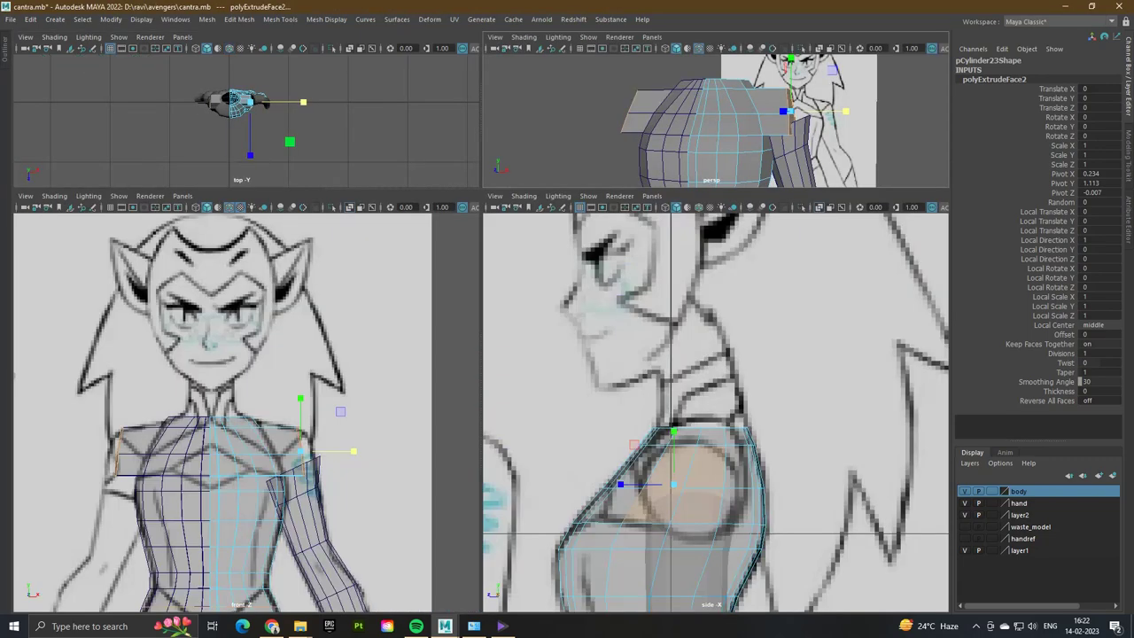
- Adjust the shoulder stub's outer vertices in the front view, shifting the middle and lower ones outward to the sketched shoulder outline
{"action": "key", "text": "space"}
{"action": "scroll", "coordinate": [443, 355], "scroll_direction": "up", "scroll_amount": 2}
{"action": "scroll", "coordinate": [443, 355], "scroll_direction": "up", "scroll_amount": 2}
{"action": "right_click_drag", "start_coordinate": [780, 204], "coordinate": [780, 228]}
{"action": "right_click_drag", "start_coordinate": [381, 328], "coordinate": [346, 326]}
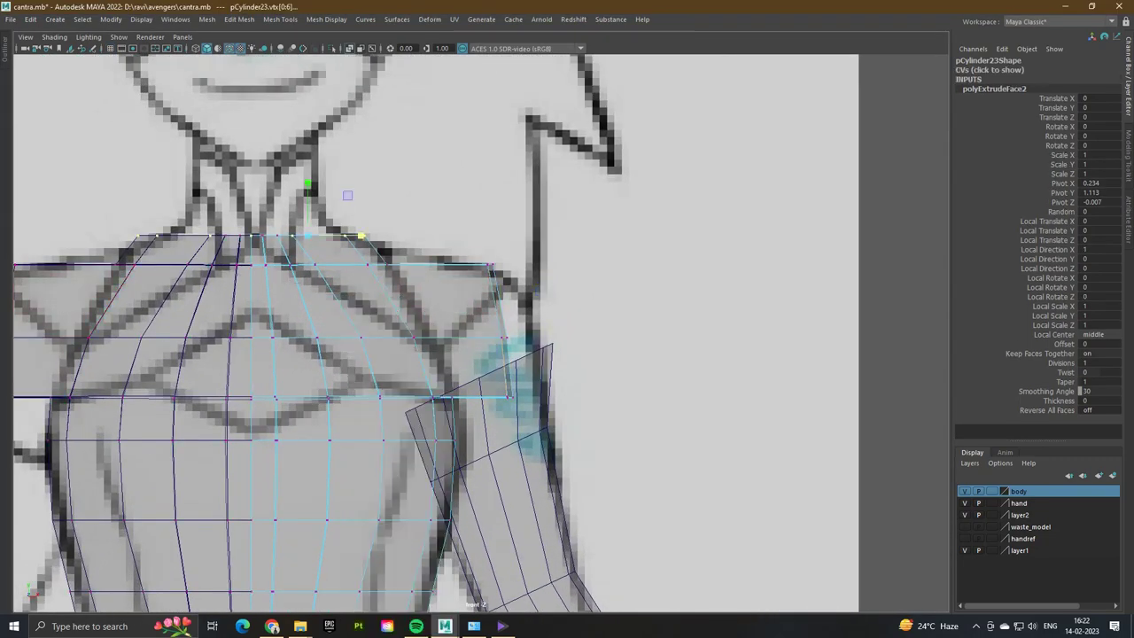
{"action": "left_click_drag", "start_coordinate": [479, 253], "coordinate": [500, 274]}
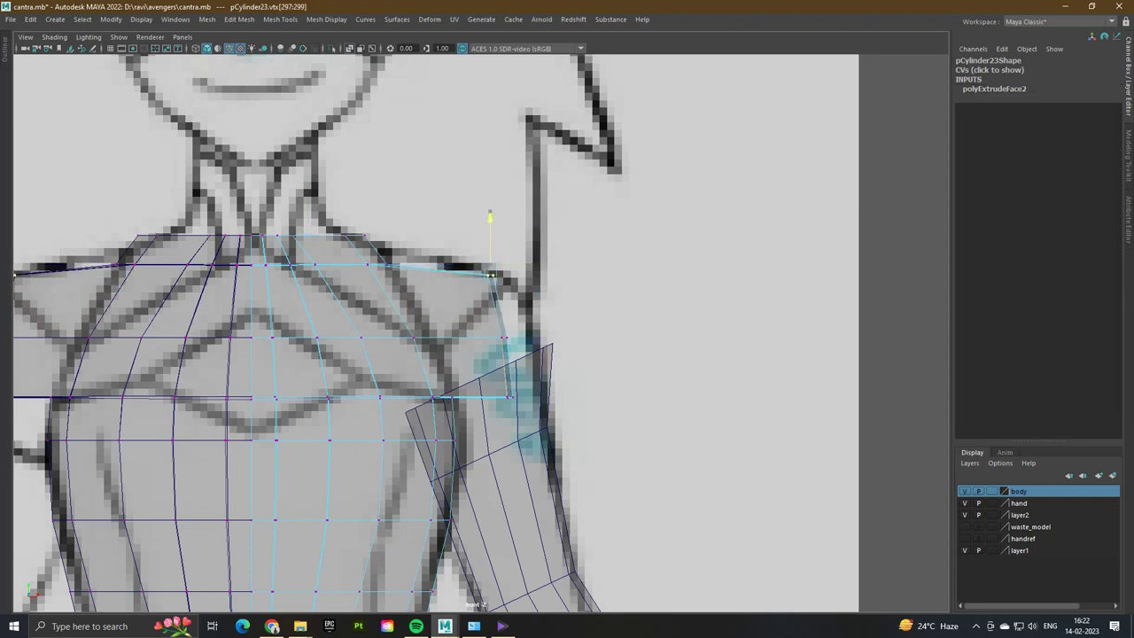
{"action": "left_click_drag", "start_coordinate": [474, 310], "coordinate": [529, 355]}
{"action": "left_click_drag", "start_coordinate": [541, 338], "coordinate": [572, 335]}
{"action": "left_click", "coordinate": [509, 396]}
{"action": "left_click_drag", "start_coordinate": [567, 397], "coordinate": [594, 397]}
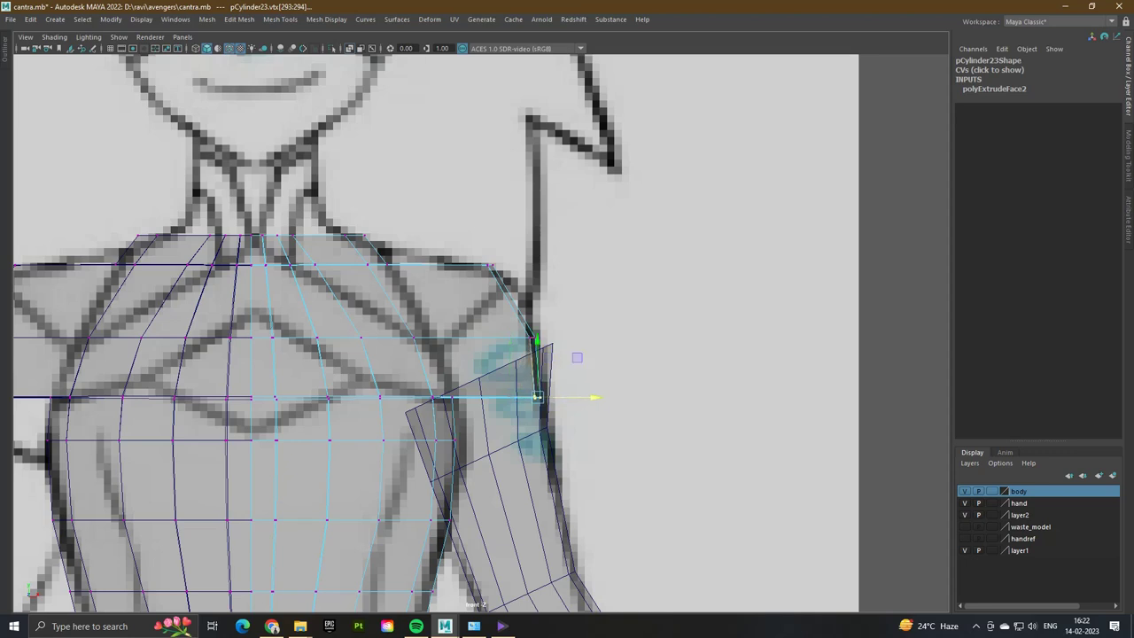
- Delete the topmost ring of faces from the separate arm mesh to leave a gap below the shoulder
{"action": "left_click", "coordinate": [510, 381]}
{"action": "right_click_drag", "start_coordinate": [505, 316], "coordinate": [501, 337]}
{"action": "left_click", "coordinate": [499, 407]}
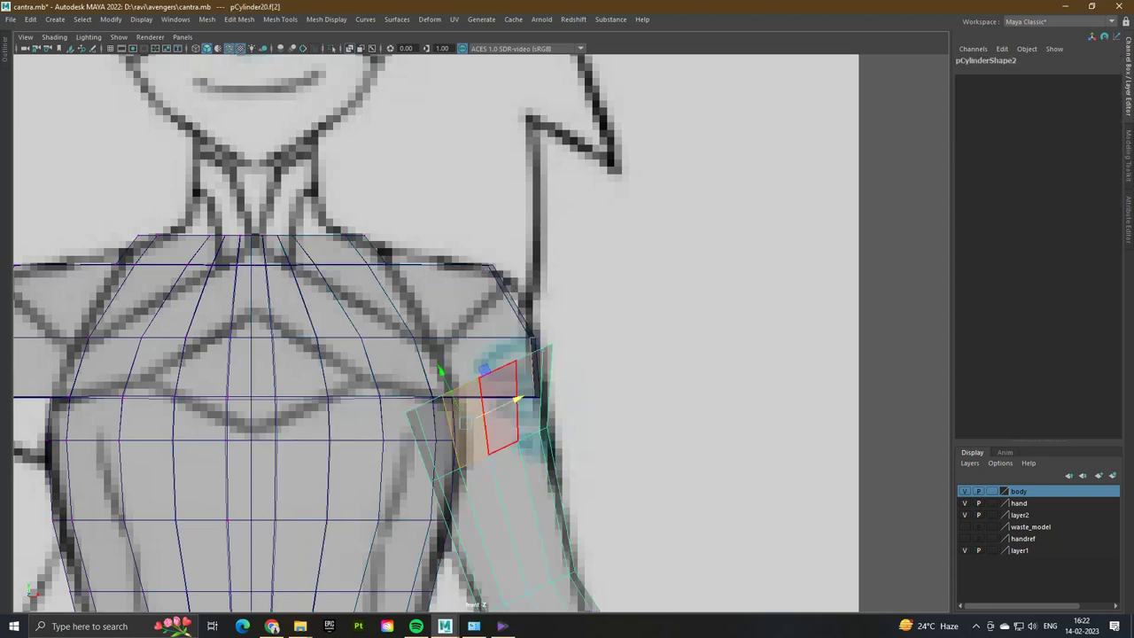
{"action": "left_click_drag", "start_coordinate": [441, 371], "coordinate": [453, 358]}
{"action": "key", "text": "Delete"}
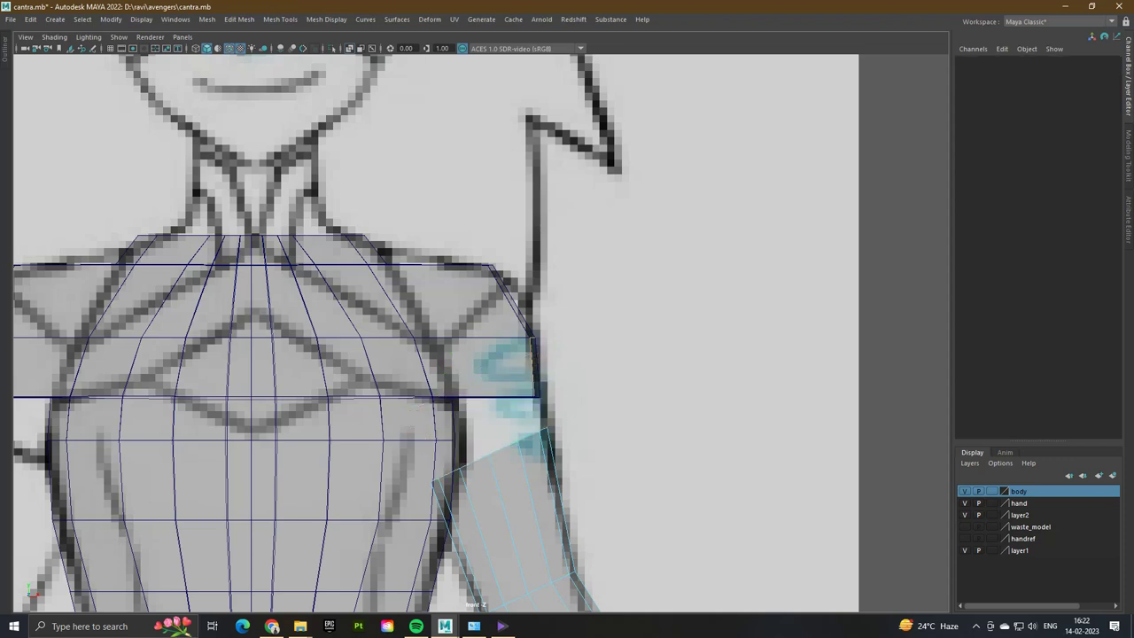
- Rotate the arm's open top edge loop closer to horizontal and shift it slightly to fit the sketched arm
{"action": "right_click", "coordinate": [510, 300]}
{"action": "right_click_drag", "start_coordinate": [510, 275], "coordinate": [509, 267]}
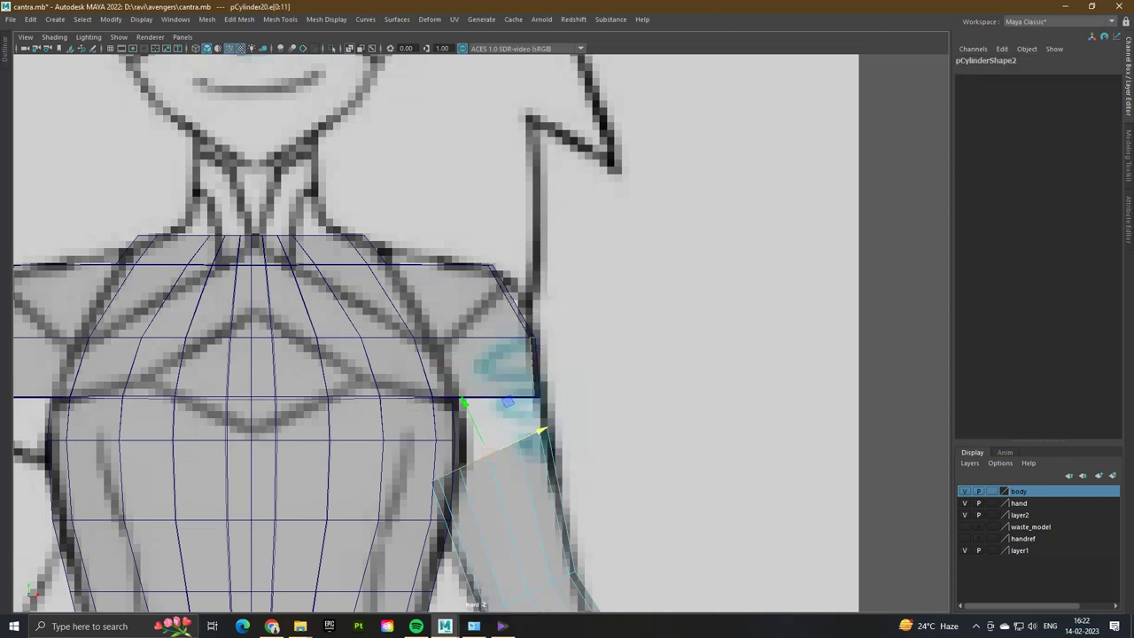
{"action": "key", "text": "e"}
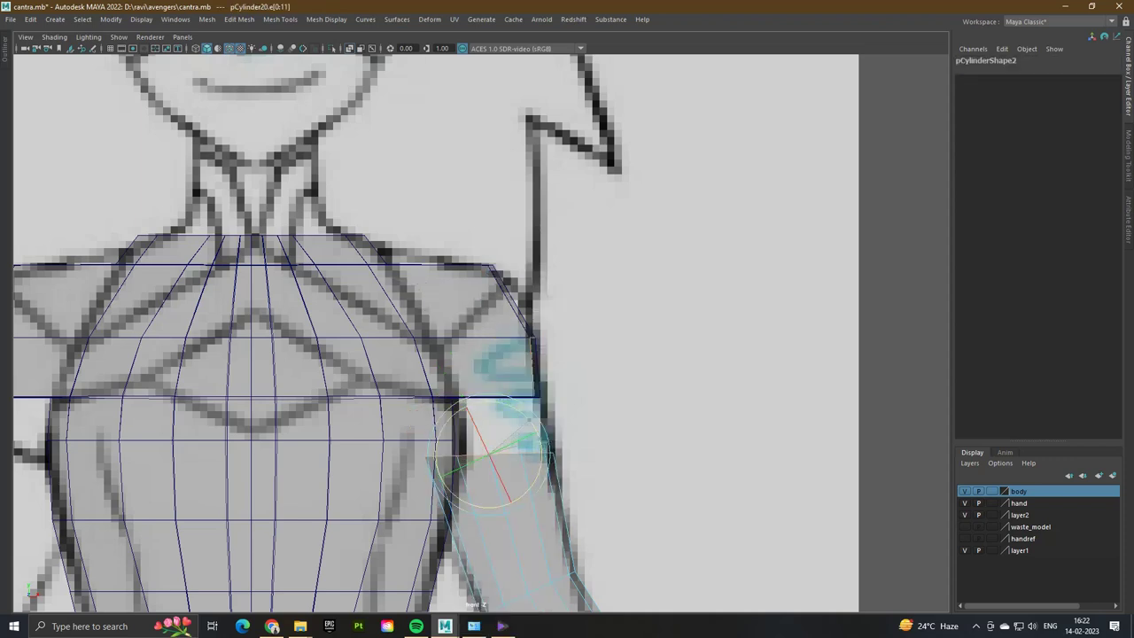
{"action": "key", "text": "w"}
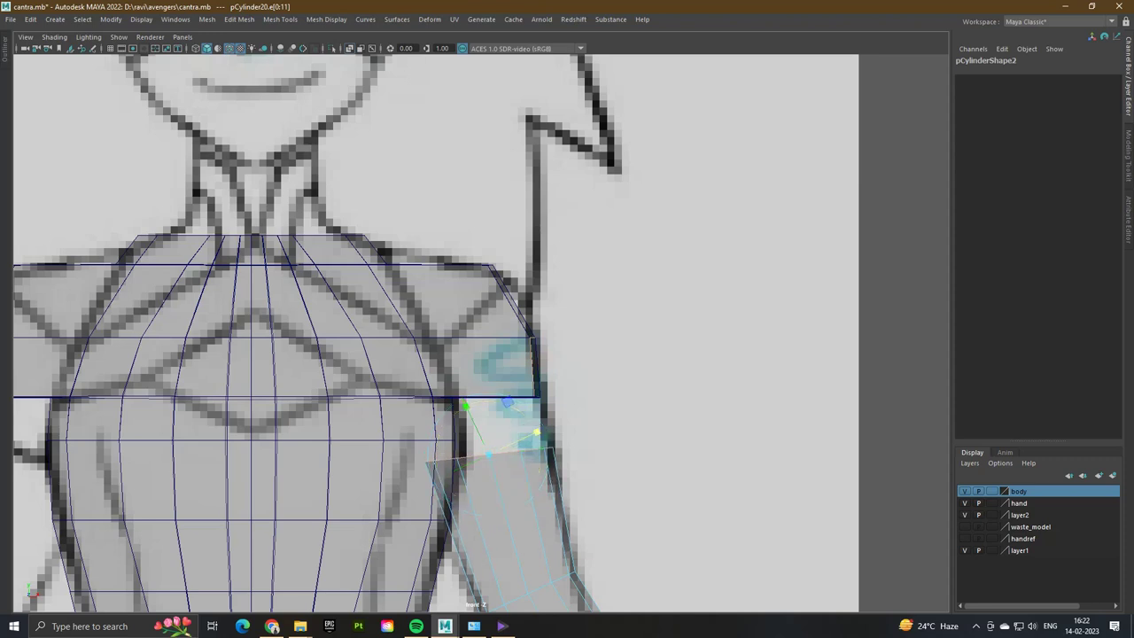
{"action": "left_click_drag", "start_coordinate": [536, 432], "coordinate": [541, 431]}
{"action": "key", "text": "space"}
{"action": "left_click", "coordinate": [544, 417]}
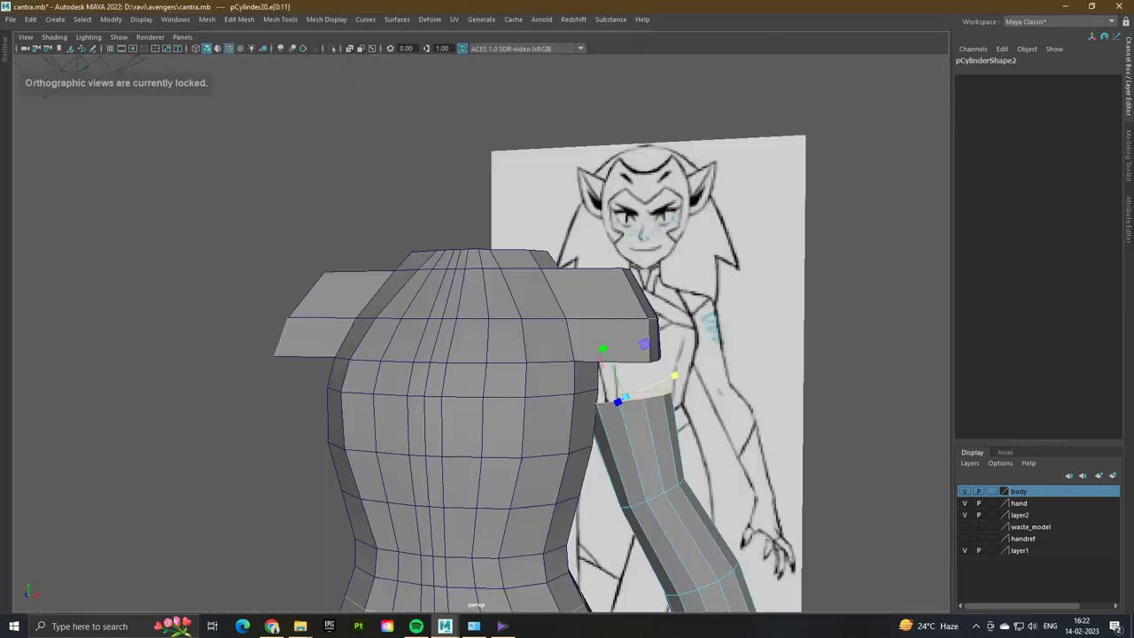
- Return to face editing on the body mesh and select the end faces of the shoulder stub
{"action": "key", "text": "space"}
{"action": "key", "text": "space"}
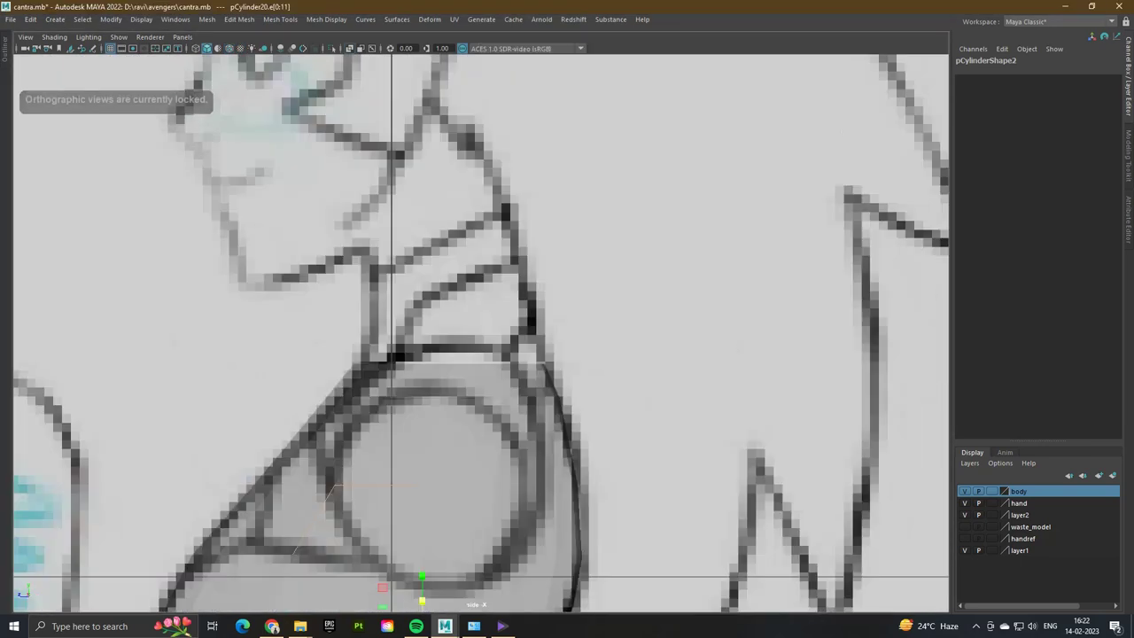
{"action": "key", "text": "F8"}
{"action": "right_click_drag", "start_coordinate": [455, 295], "coordinate": [455, 332]}
{"action": "key", "text": "space"}
{"action": "key", "text": "space"}
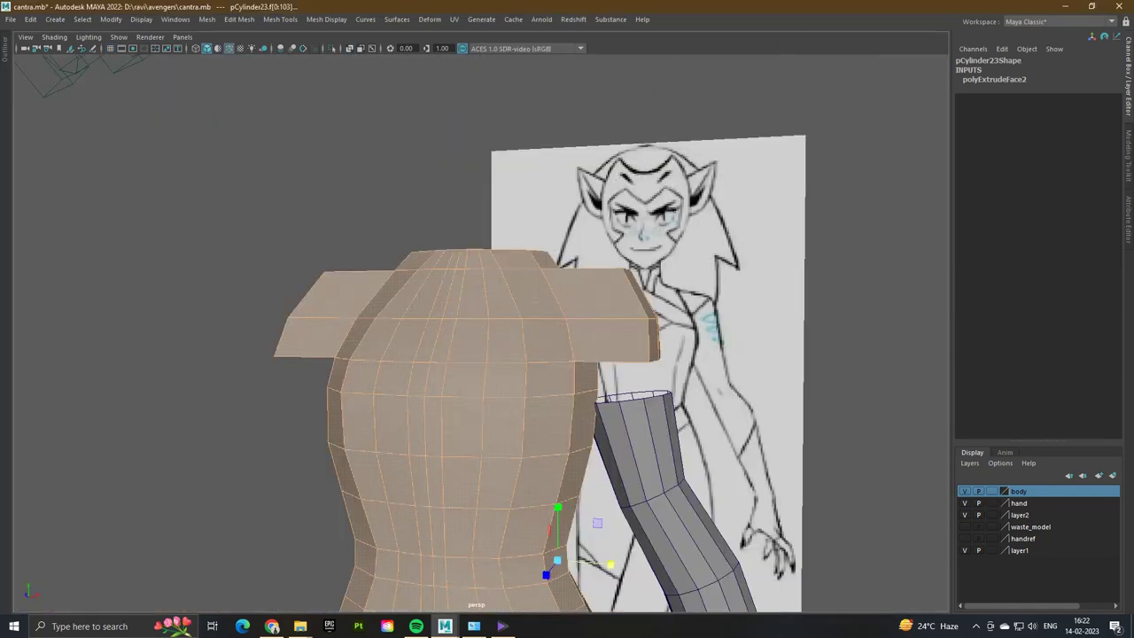
{"action": "left_click_drag", "start_coordinate": [532, 336], "coordinate": [674, 337], "text": "alt"}
{"action": "left_click", "coordinate": [610, 316]}
{"action": "left_click", "coordinate": [629, 370], "text": "shift"}
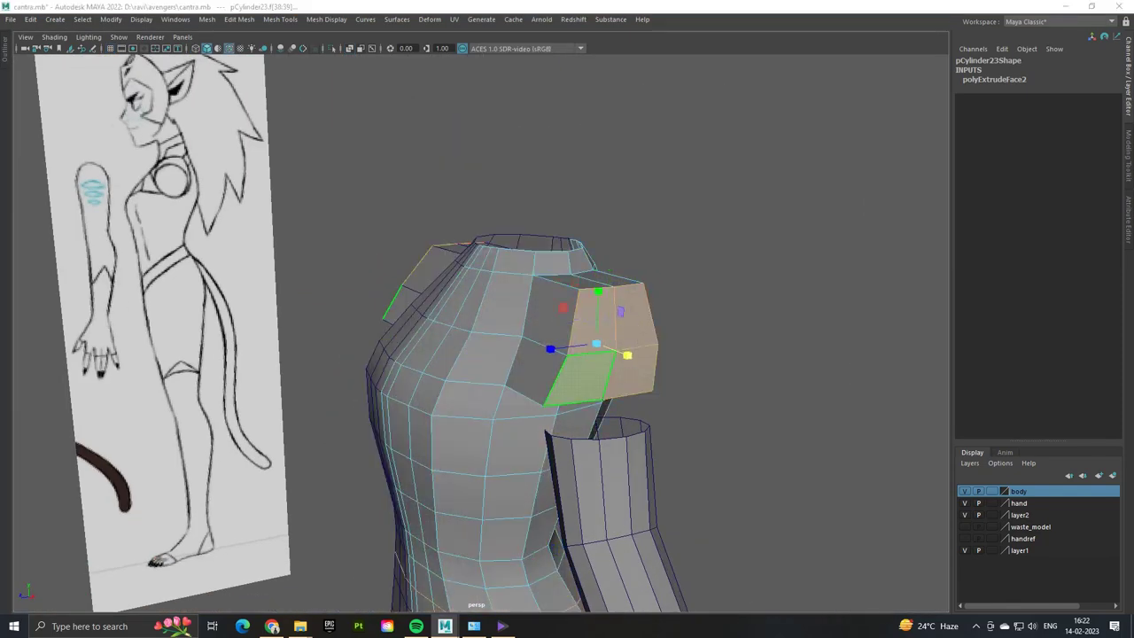
- In the side view, narrow the lower vertices of the shoulder stub's end front to back and shift them inside the sketched shoulder circle
{"action": "key", "text": "space"}
{"action": "middle_click_drag", "start_coordinate": [716, 412], "coordinate": [625, 319], "text": "alt"}
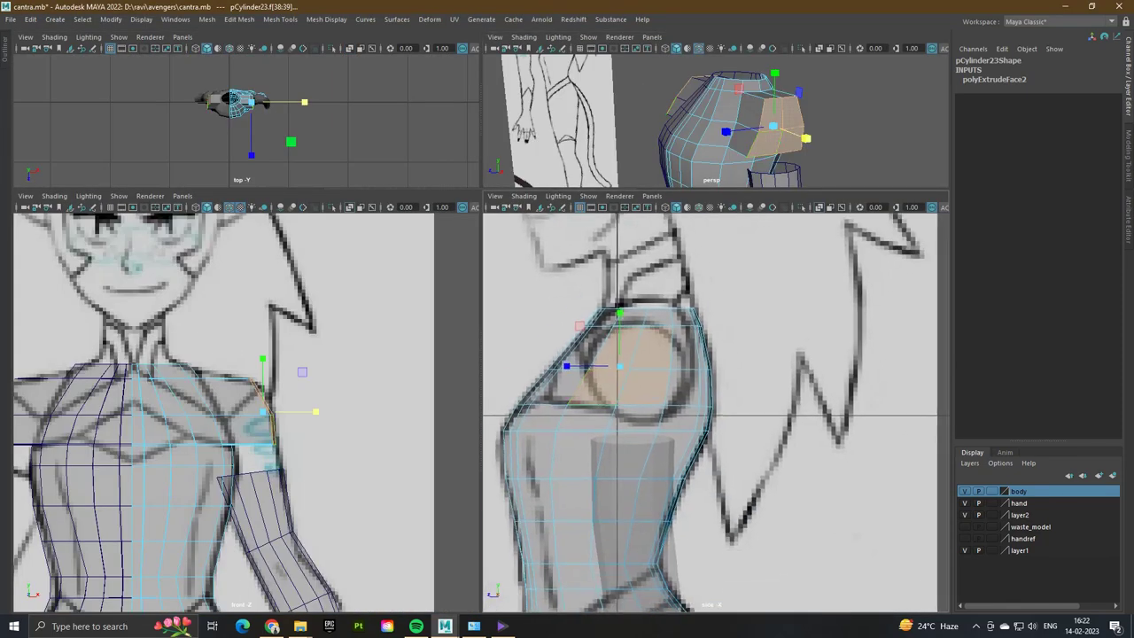
{"action": "scroll", "coordinate": [625, 354], "scroll_direction": "up", "scroll_amount": 3}
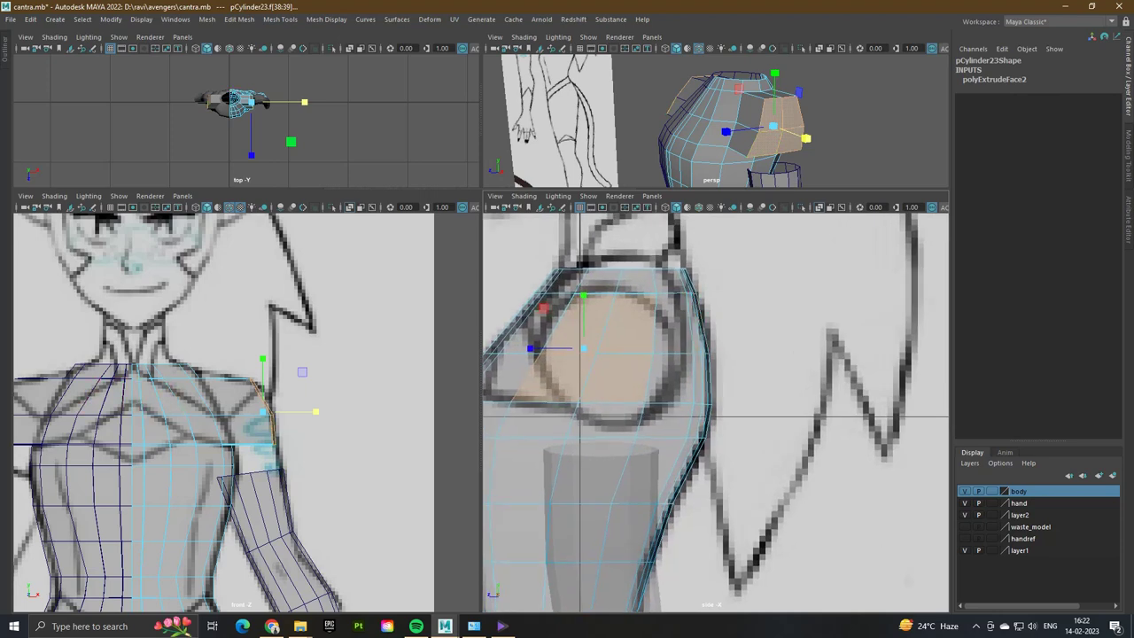
{"action": "right_click", "coordinate": [881, 96]}
{"action": "key", "text": "Escape"}
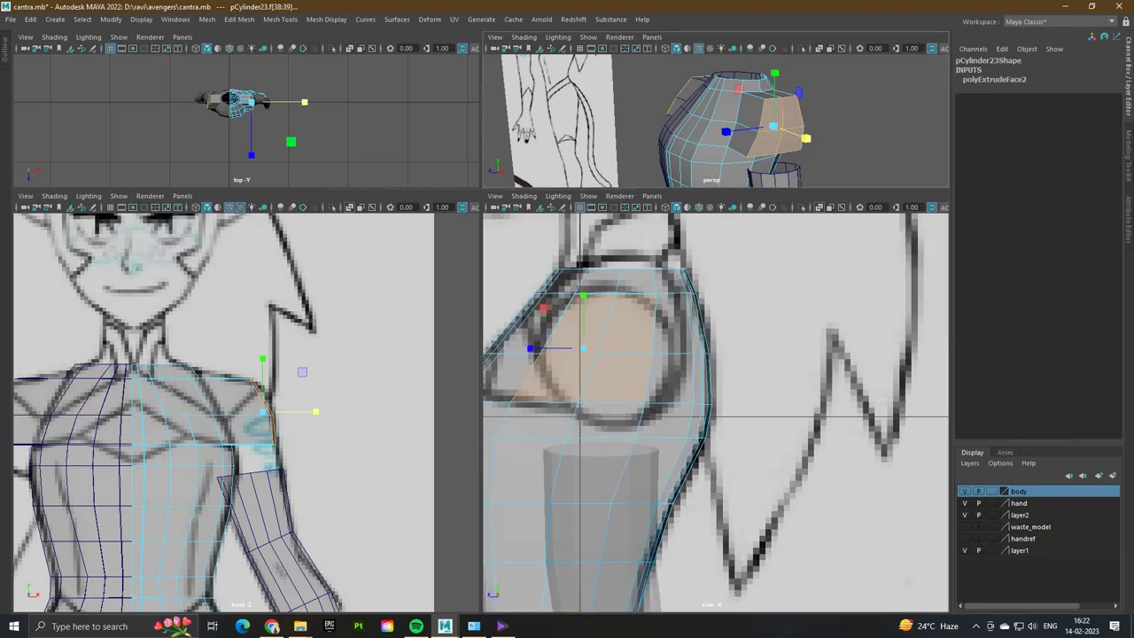
{"action": "right_click_drag", "start_coordinate": [582, 312], "coordinate": [536, 306]}
{"action": "left_click_drag", "start_coordinate": [716, 115], "coordinate": [651, 119], "text": "alt"}
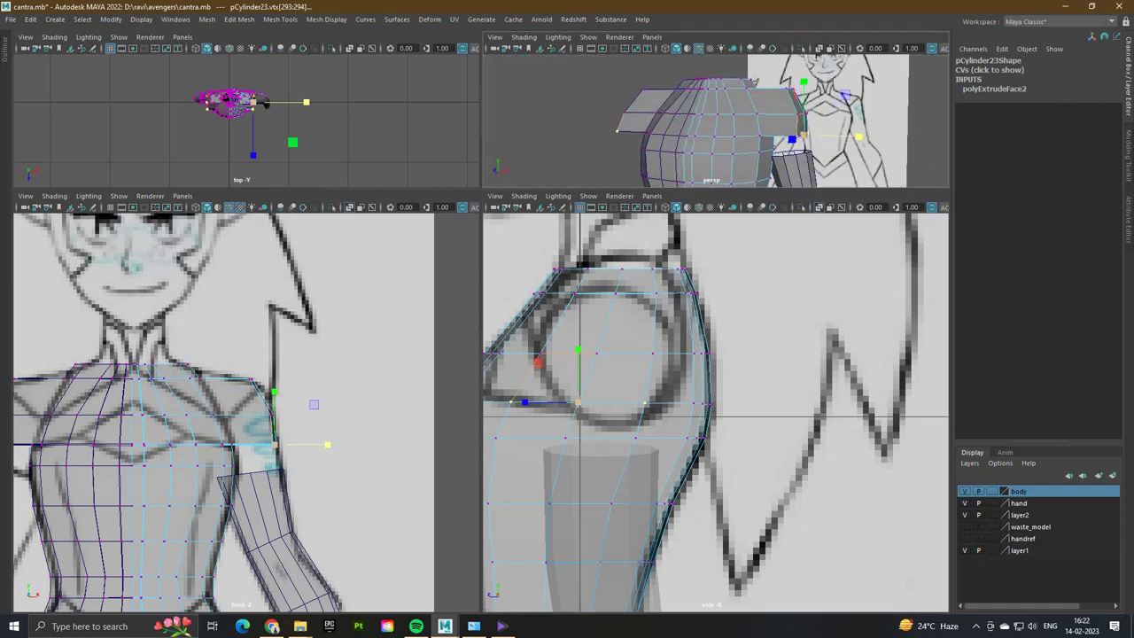
{"action": "left_click", "coordinate": [577, 403]}
{"action": "left_click_drag", "start_coordinate": [577, 402], "coordinate": [576, 402], "text": "alt"}
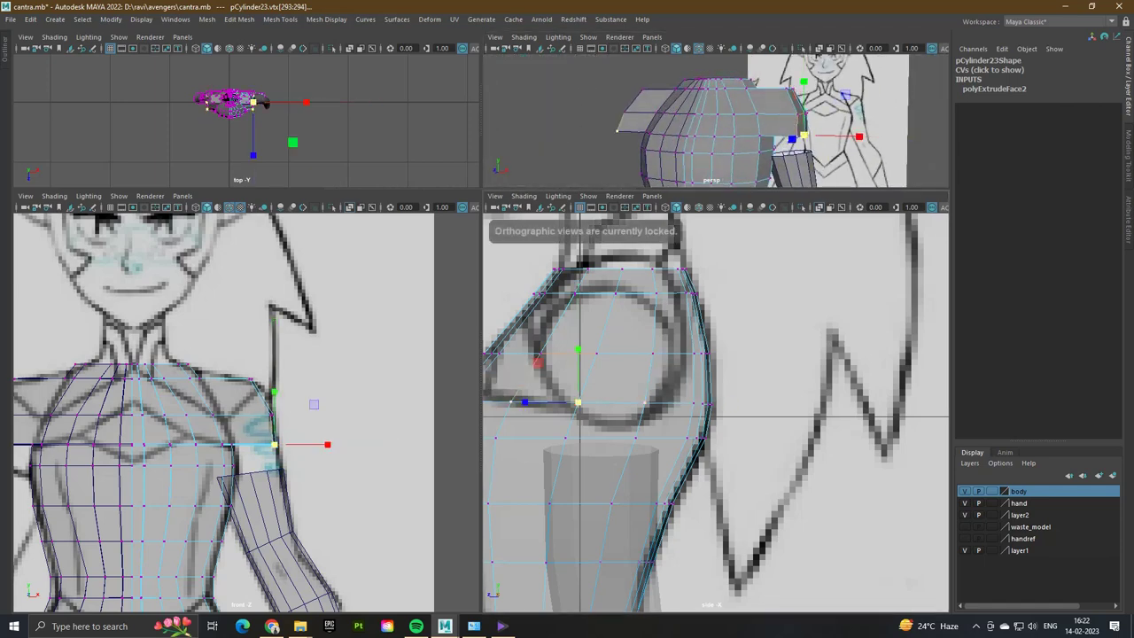
{"action": "left_click", "coordinate": [525, 402]}
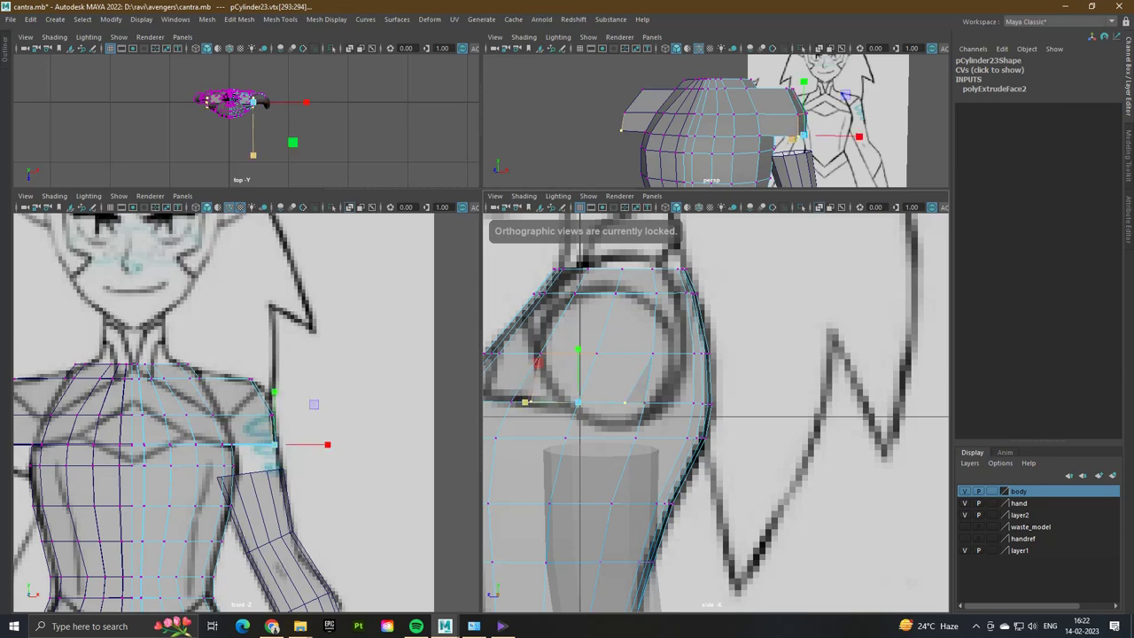
{"action": "left_click_drag", "start_coordinate": [525, 402], "coordinate": [554, 402]}
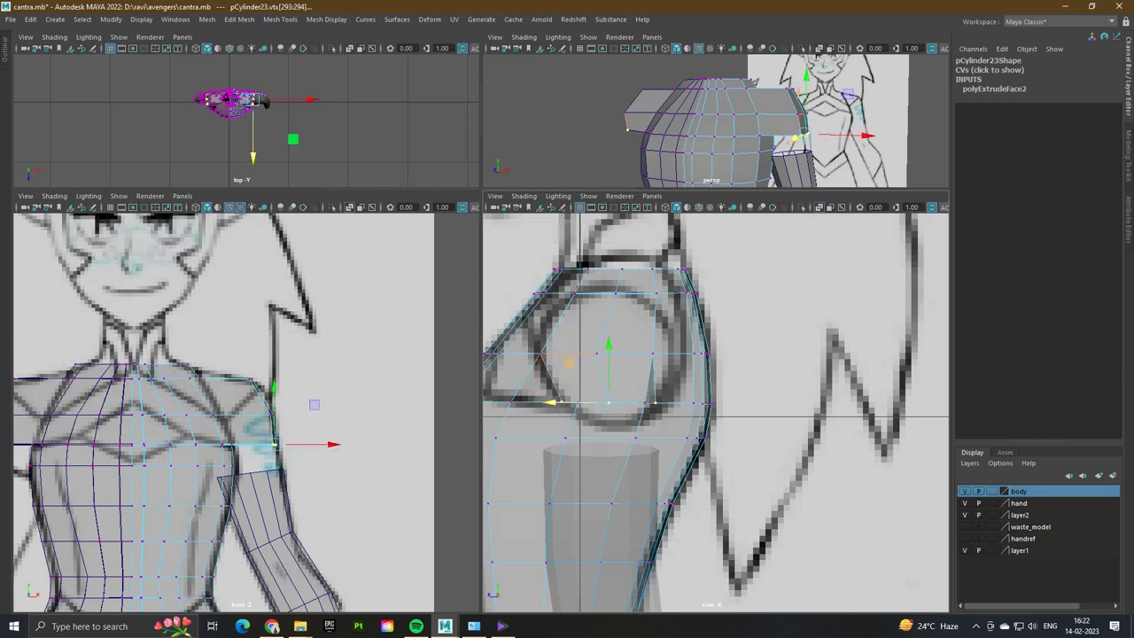
- Scale the middle vertices of the shoulder stub's end front to back and shift them toward the sketched circle's rear edge
{"action": "left_click", "coordinate": [771, 150]}
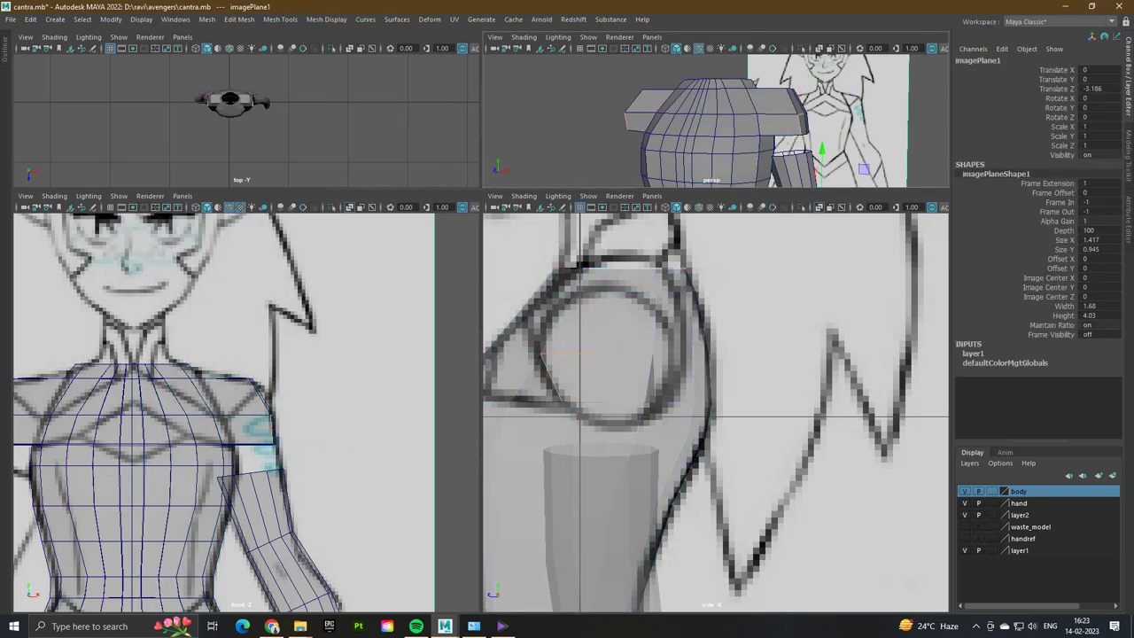
{"action": "right_click_drag", "start_coordinate": [771, 150], "coordinate": [740, 133]}
{"action": "left_click", "coordinate": [740, 133]}
{"action": "left_click_drag", "start_coordinate": [740, 133], "coordinate": [687, 92], "text": "alt"}
{"action": "key", "text": "d"}
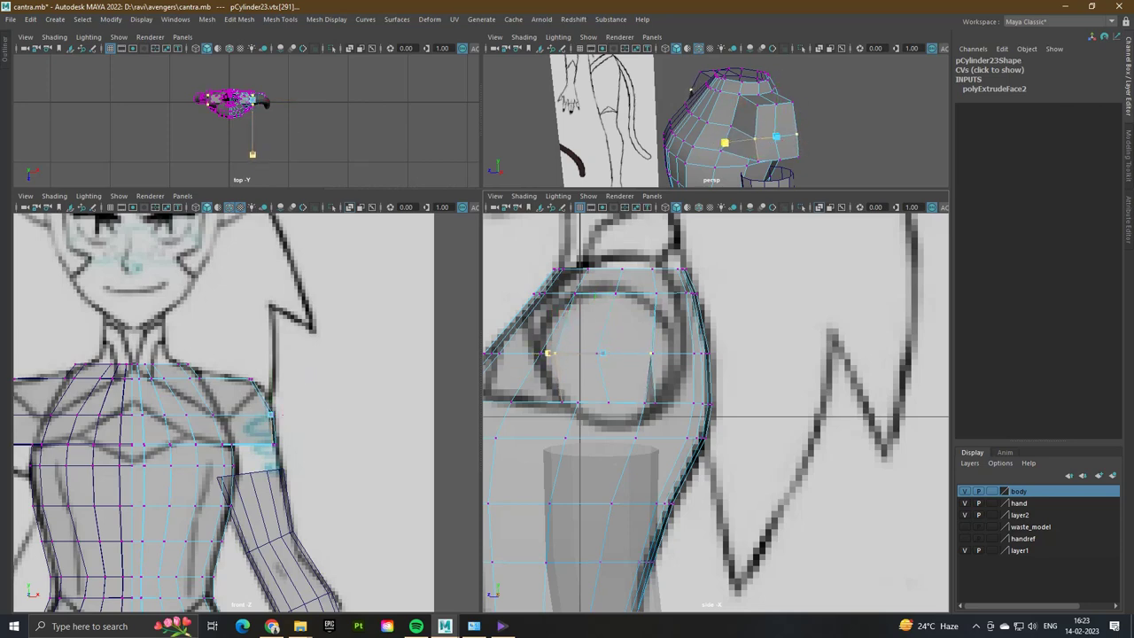
{"action": "left_click_drag", "start_coordinate": [550, 353], "coordinate": [569, 353]}
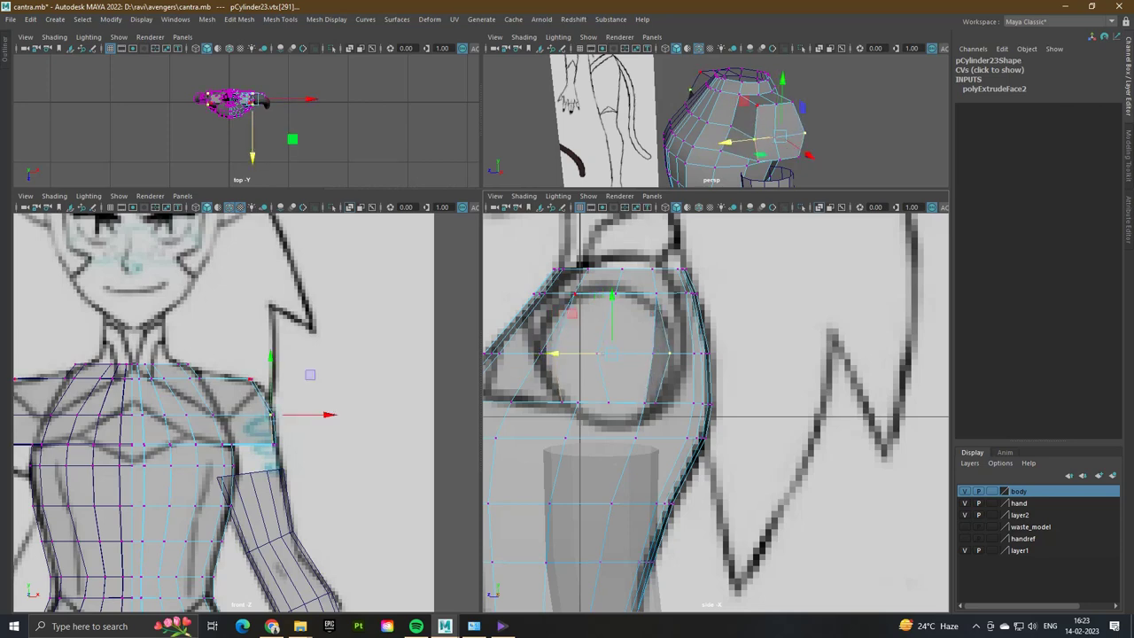
- Select the top vertices of the shoulder stub's end and shift them slightly down and forward to round them along the sketched circle
{"action": "key", "text": "F8"}
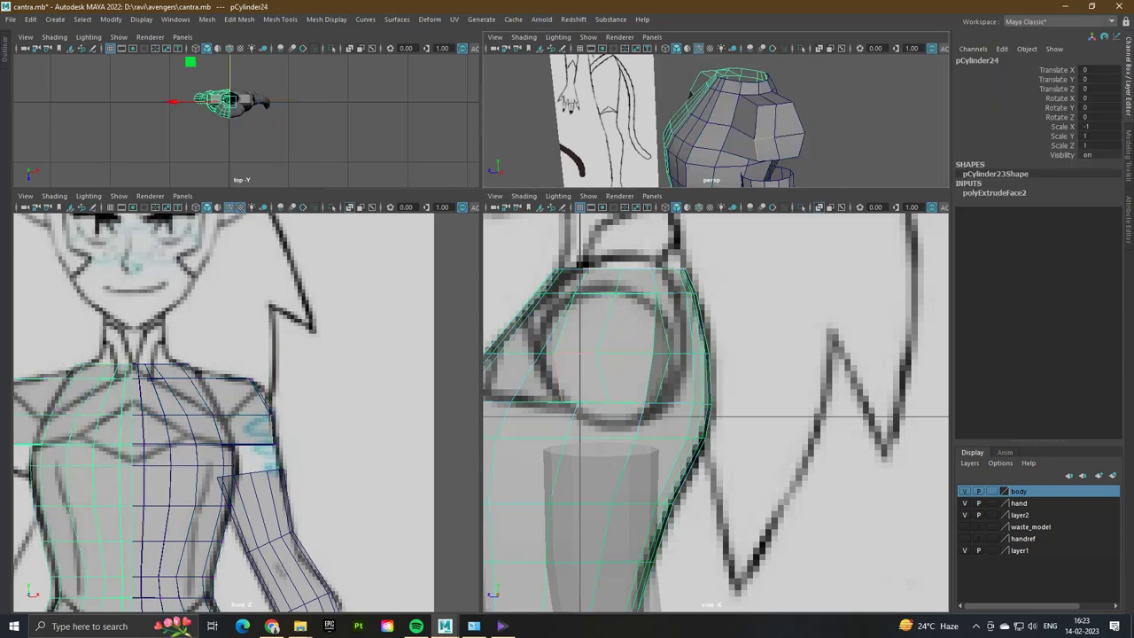
{"action": "key", "text": "ctrl+z"}
{"action": "left_click", "coordinate": [610, 503], "text": "shift"}
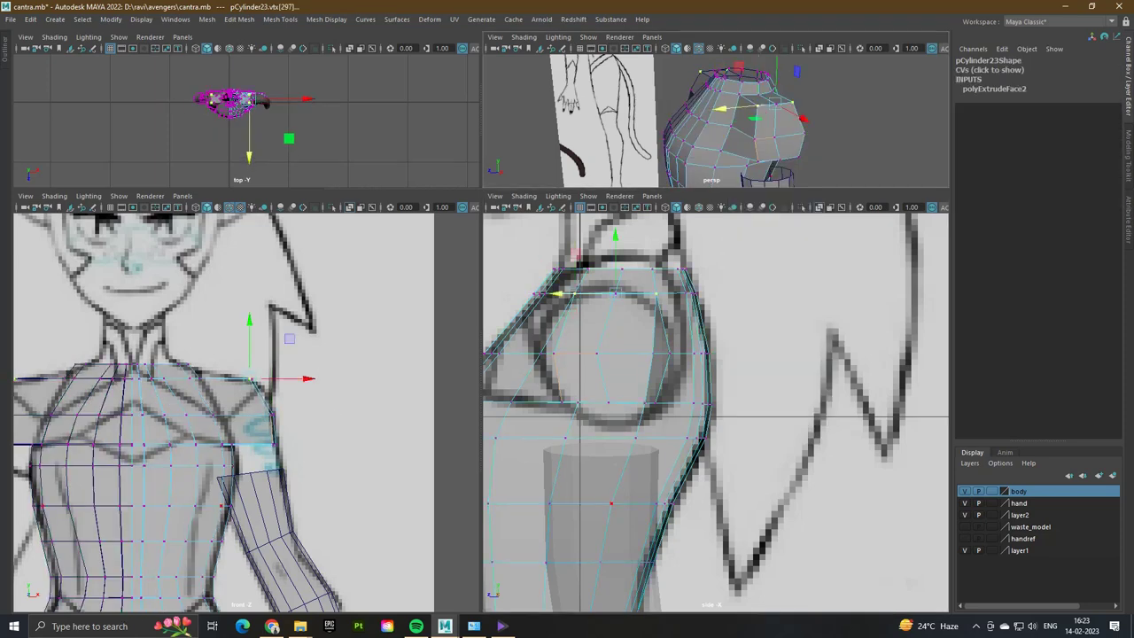
{"action": "key", "text": "q"}
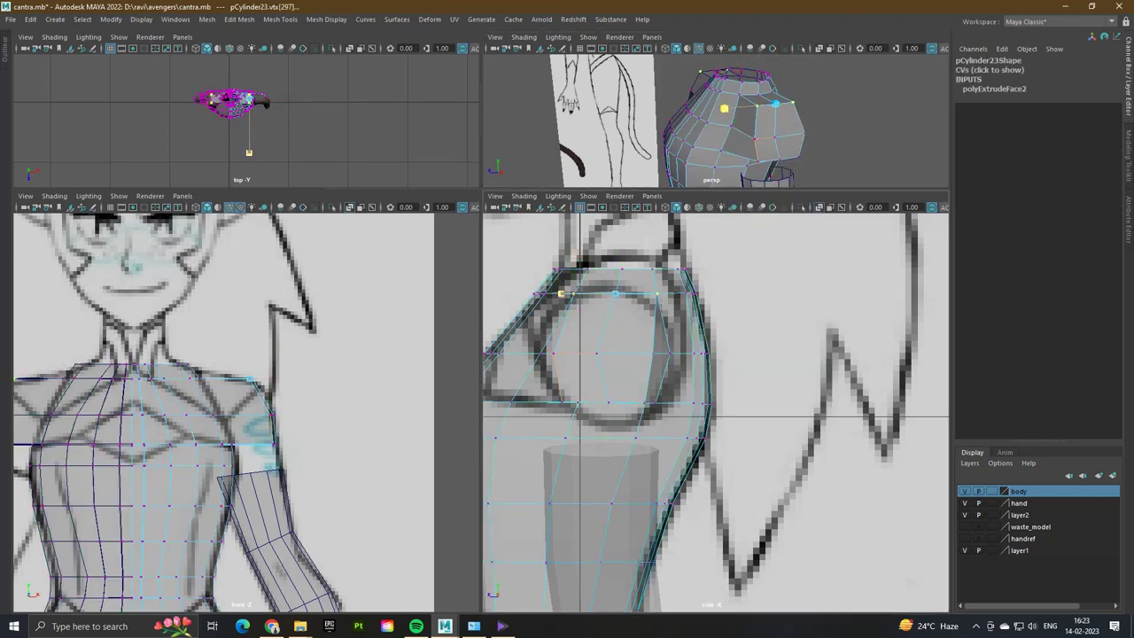
{"action": "key", "text": "w"}
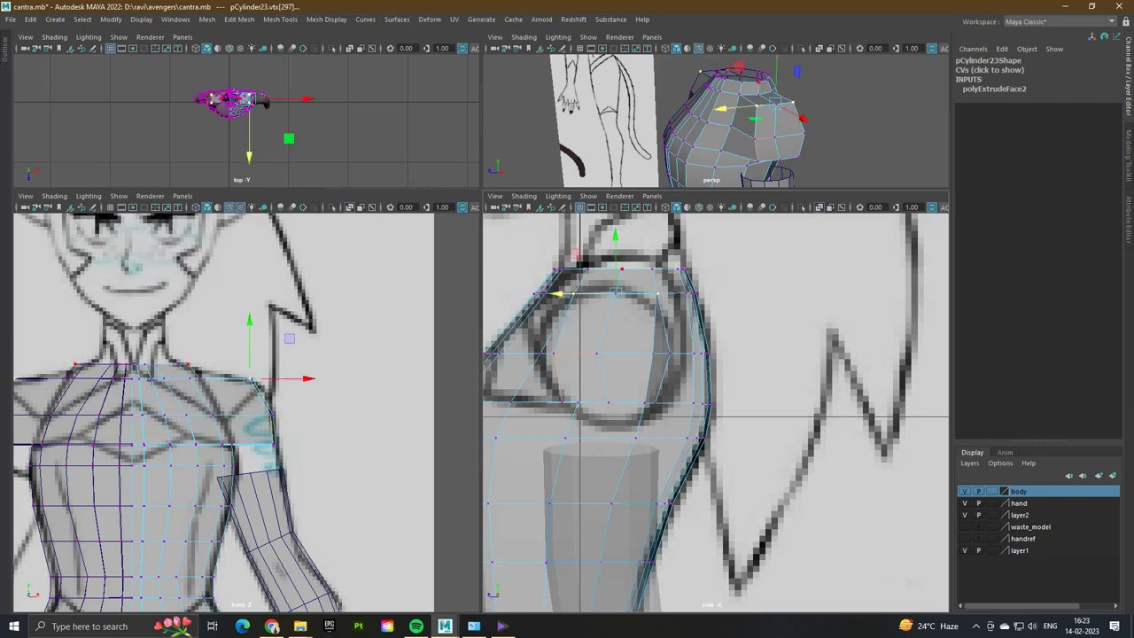
{"action": "key", "text": "r"}
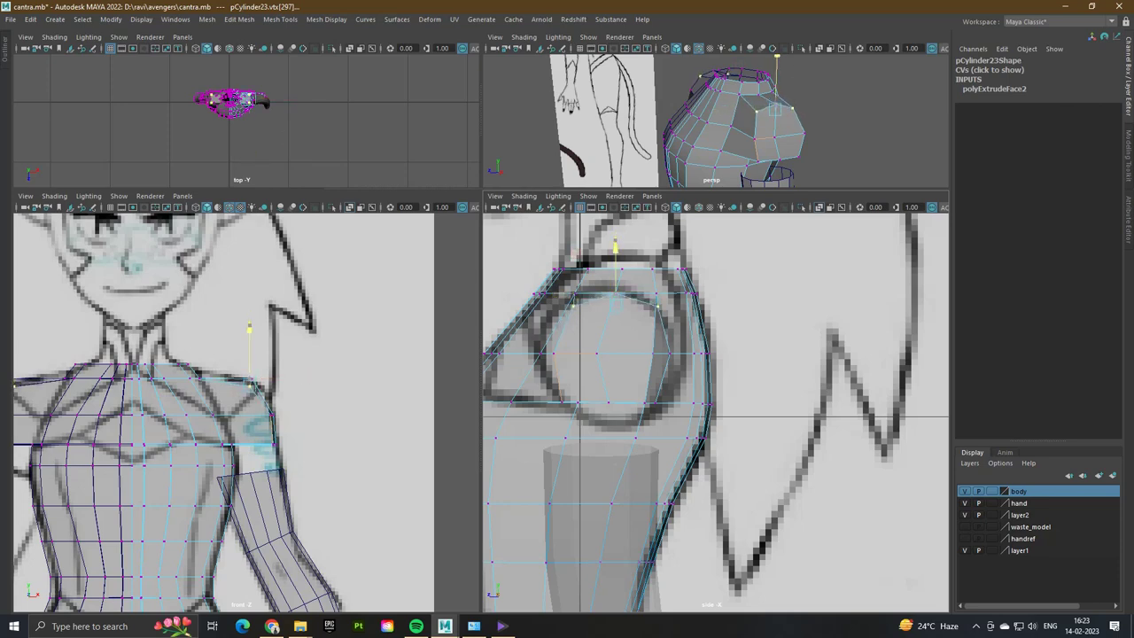
{"action": "key", "text": "w"}
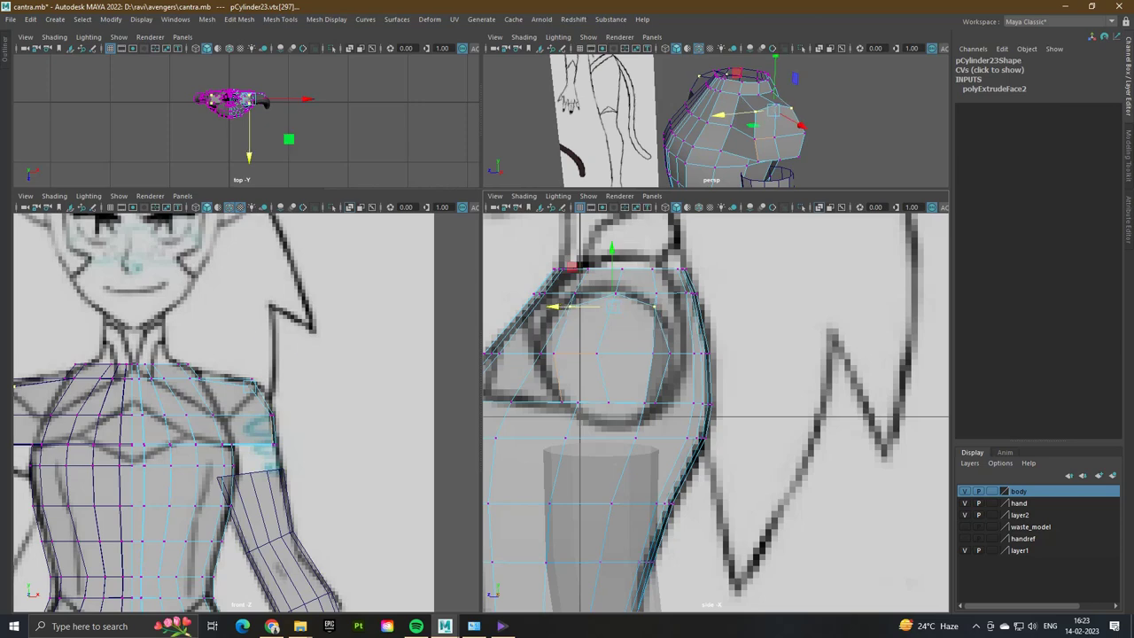
- Widen the middle vertices of the shoulder stub's end slightly and nudge them forward to center them on the sketched circle
{"action": "left_click", "coordinate": [596, 352]}
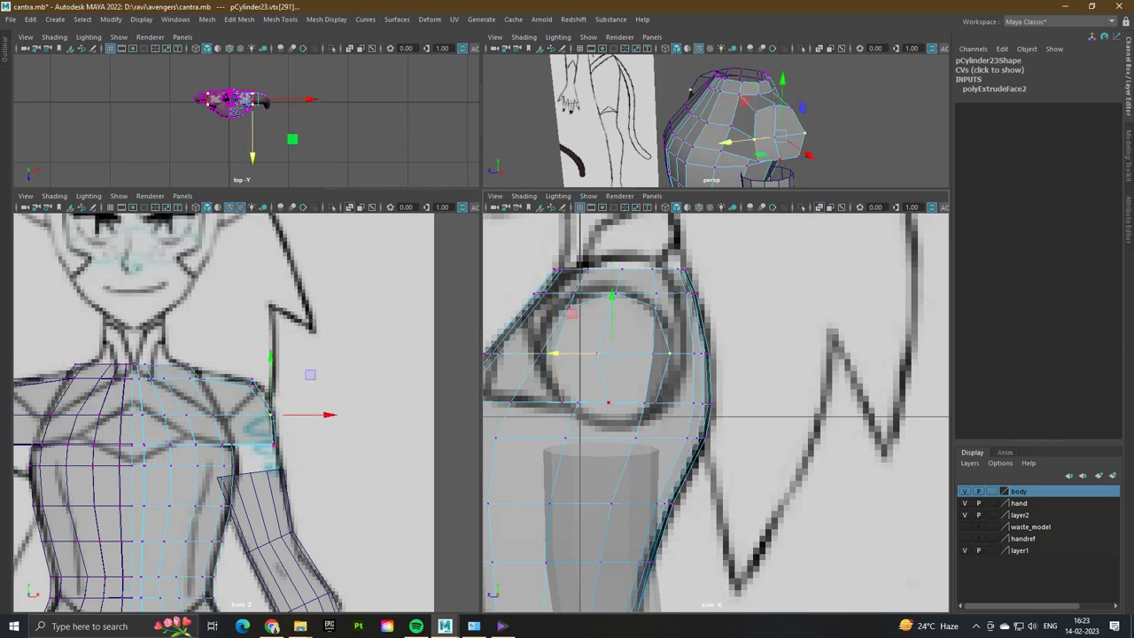
{"action": "key", "text": "r"}
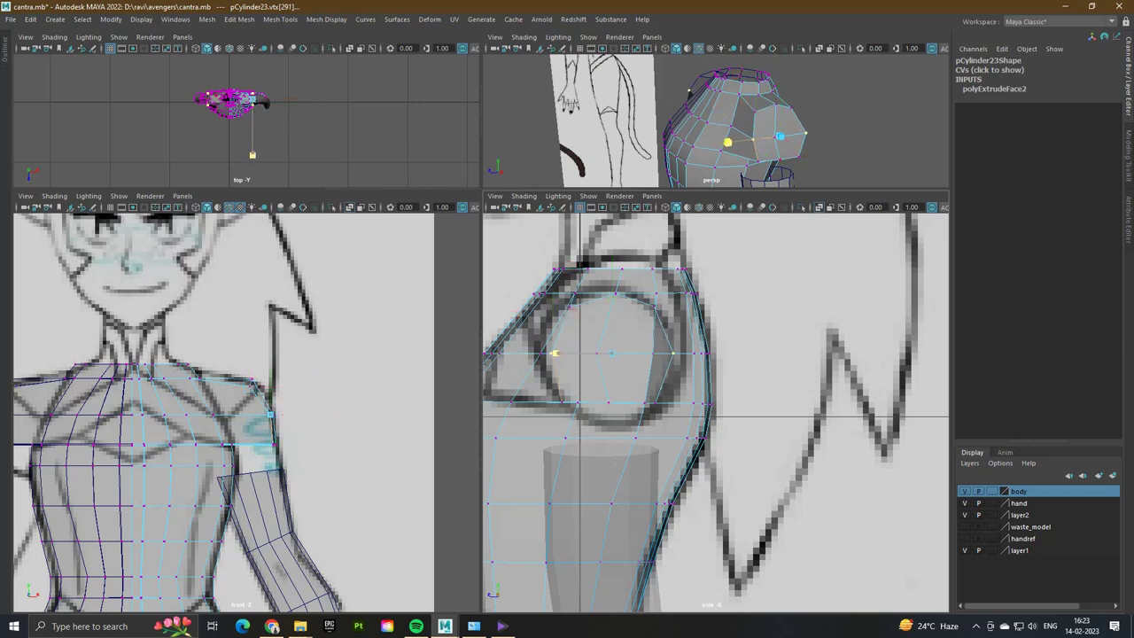
{"action": "key", "text": "w"}
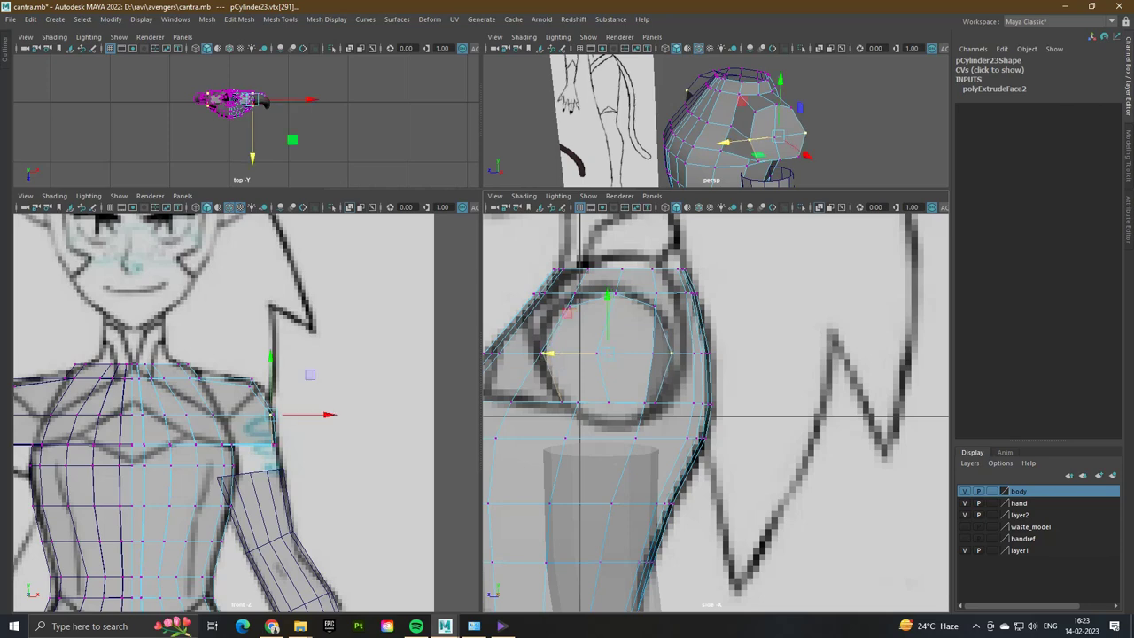
{"action": "key", "text": "space"}
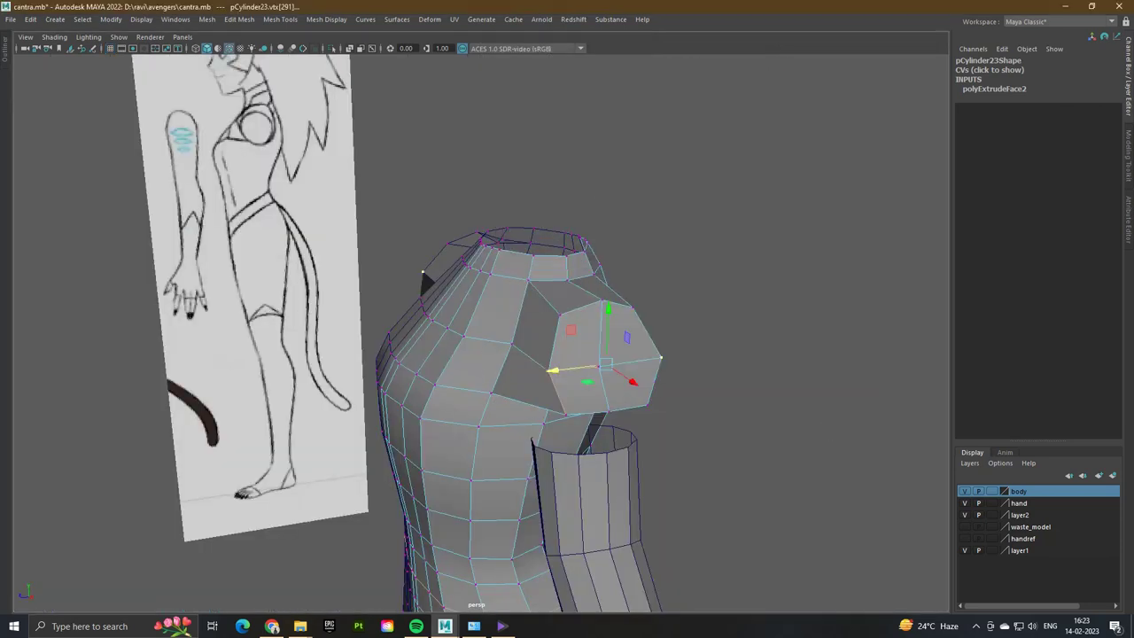
- Display both body halves in smooth mesh preview and view the whole figure from the front
{"action": "key", "text": "space"}
{"action": "key", "text": "space"}
{"action": "left_click_drag", "start_coordinate": [496, 355], "coordinate": [265, 350], "text": "alt"}
{"action": "left_click", "coordinate": [407, 357]}
{"action": "left_click_drag", "start_coordinate": [490, 525], "coordinate": [629, 230], "text": "alt"}
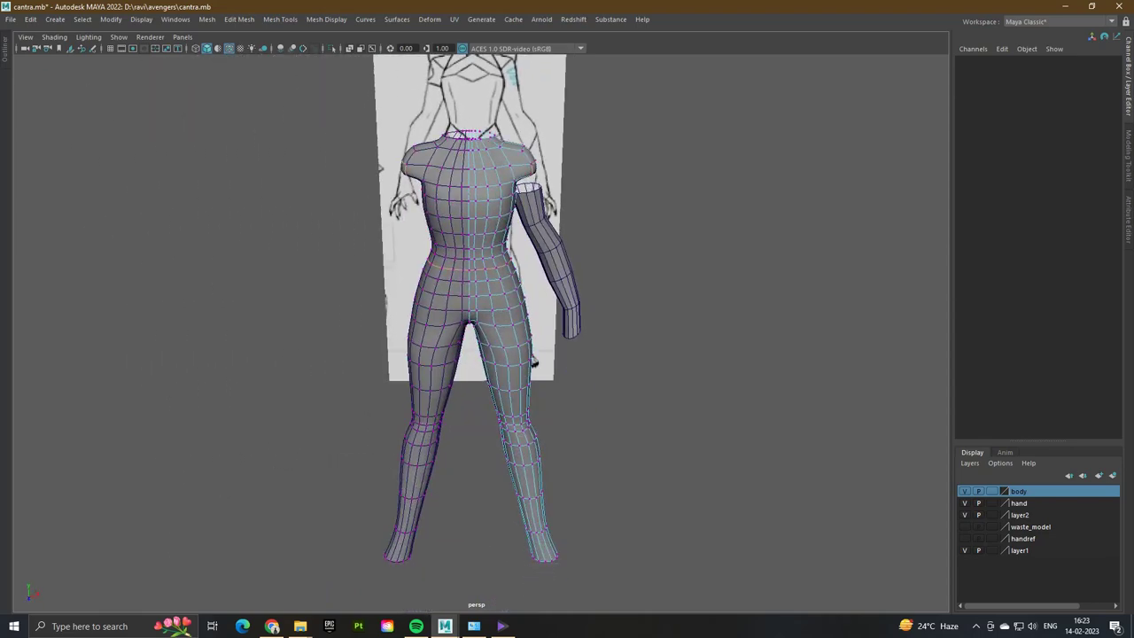
- Return the body halves from vertex editing to object mode, clear the selection, and save the scene
{"action": "right_click_drag", "start_coordinate": [638, 222], "coordinate": [700, 213]}
{"action": "left_click", "coordinate": [700, 212]}
{"action": "left_click_drag", "start_coordinate": [700, 213], "coordinate": [266, 332], "text": "alt"}
{"action": "scroll", "coordinate": [797, 217], "scroll_direction": "up", "scroll_amount": 3}
{"action": "scroll", "coordinate": [797, 217], "scroll_direction": "down", "scroll_amount": 2}
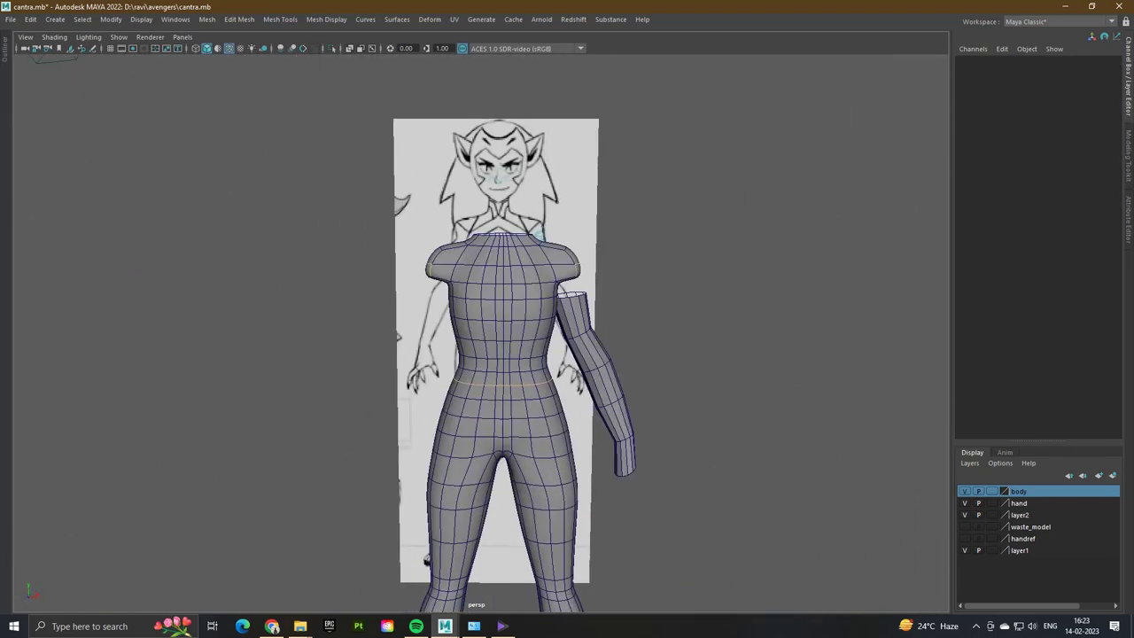
{"action": "right_click", "coordinate": [266, 332]}
{"action": "right_click_drag", "start_coordinate": [222, 331], "coordinate": [223, 355]}
{"action": "key", "text": "ctrl+s"}
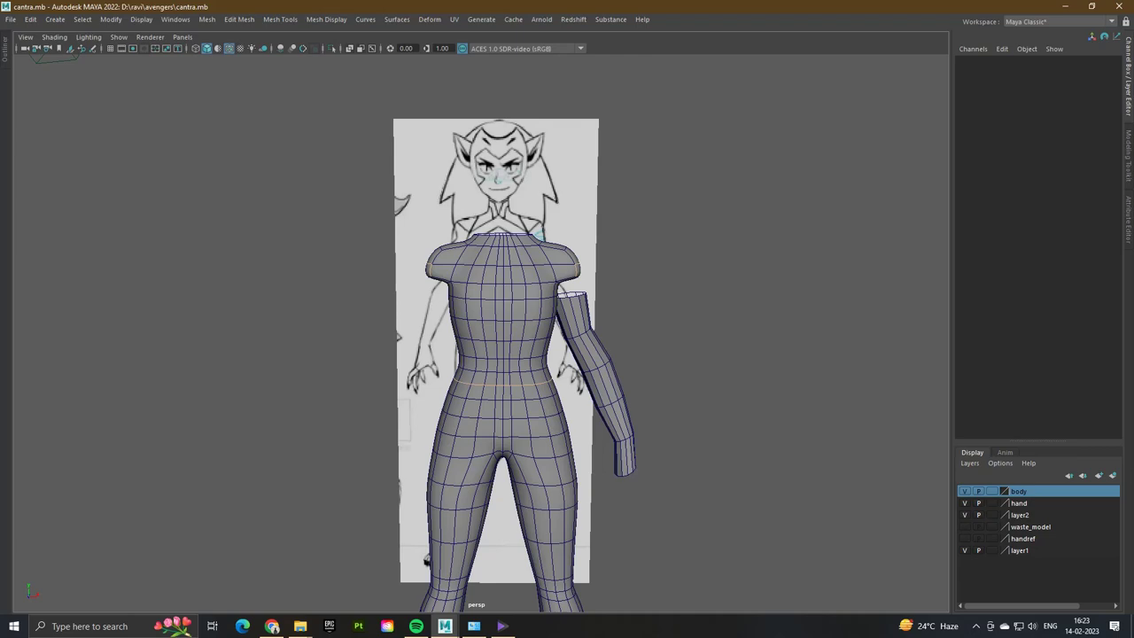
- Examine the smoothed body halves, shoulder stubs and separate arm from the front and side, selecting each mesh in turn
{"action": "left_click", "coordinate": [592, 363]}
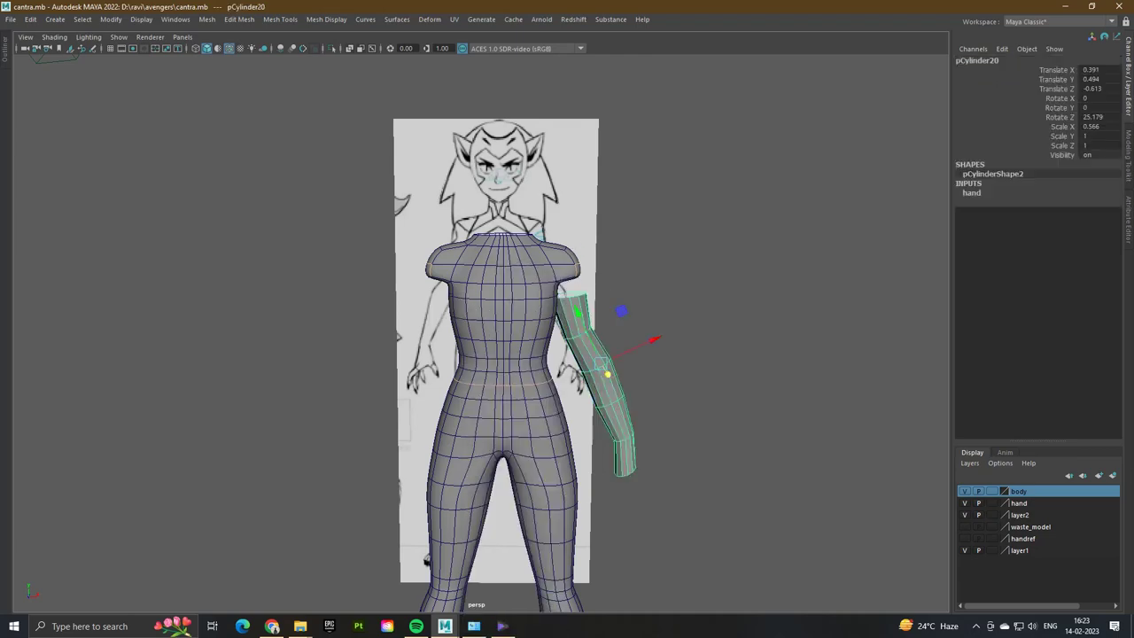
{"action": "left_click", "coordinate": [753, 399]}
{"action": "left_click", "coordinate": [550, 398]}
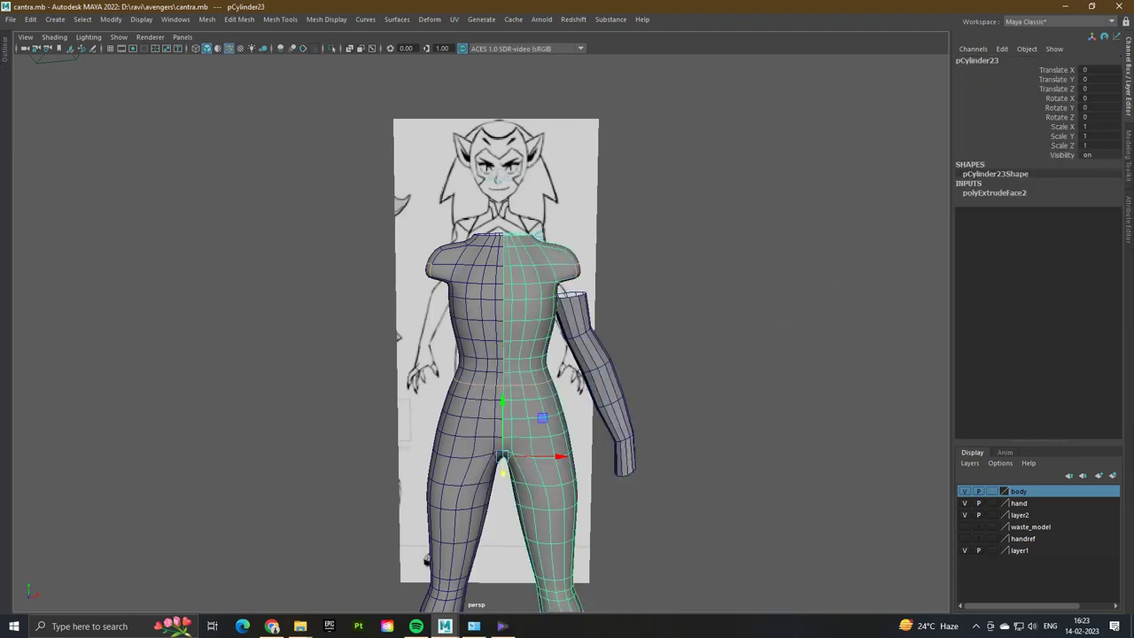
{"action": "left_click_drag", "start_coordinate": [709, 355], "coordinate": [478, 372], "text": "alt"}
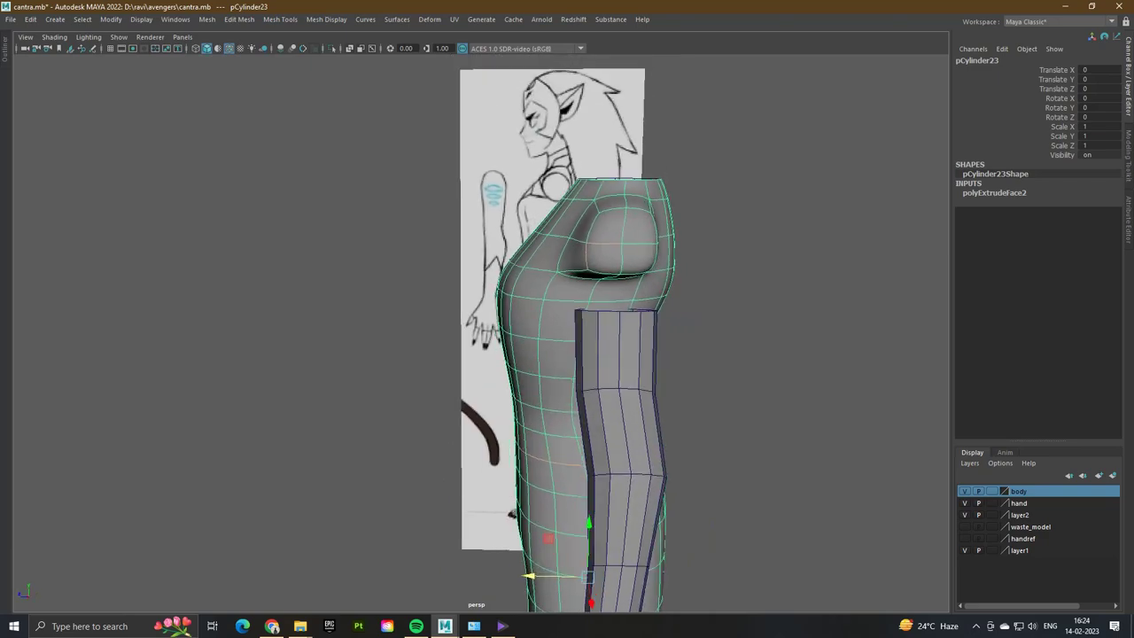
{"action": "right_click_drag", "start_coordinate": [592, 252], "coordinate": [590, 221]}
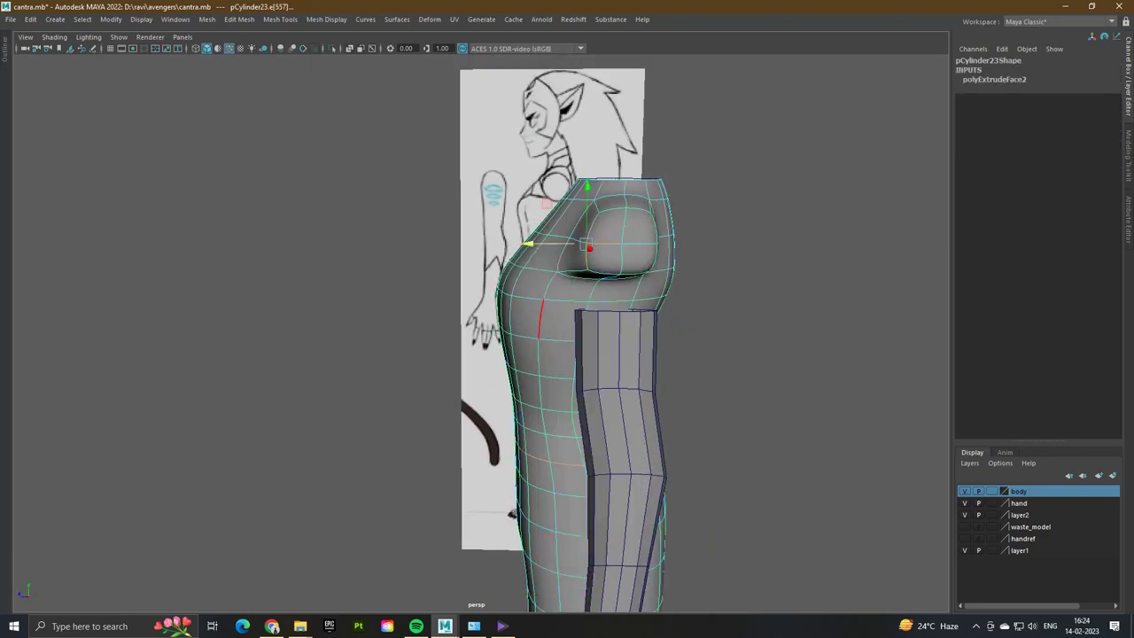
{"action": "left_click_drag", "start_coordinate": [478, 372], "coordinate": [390, 372], "text": "alt"}
{"action": "right_click_drag", "start_coordinate": [322, 299], "coordinate": [372, 285]}
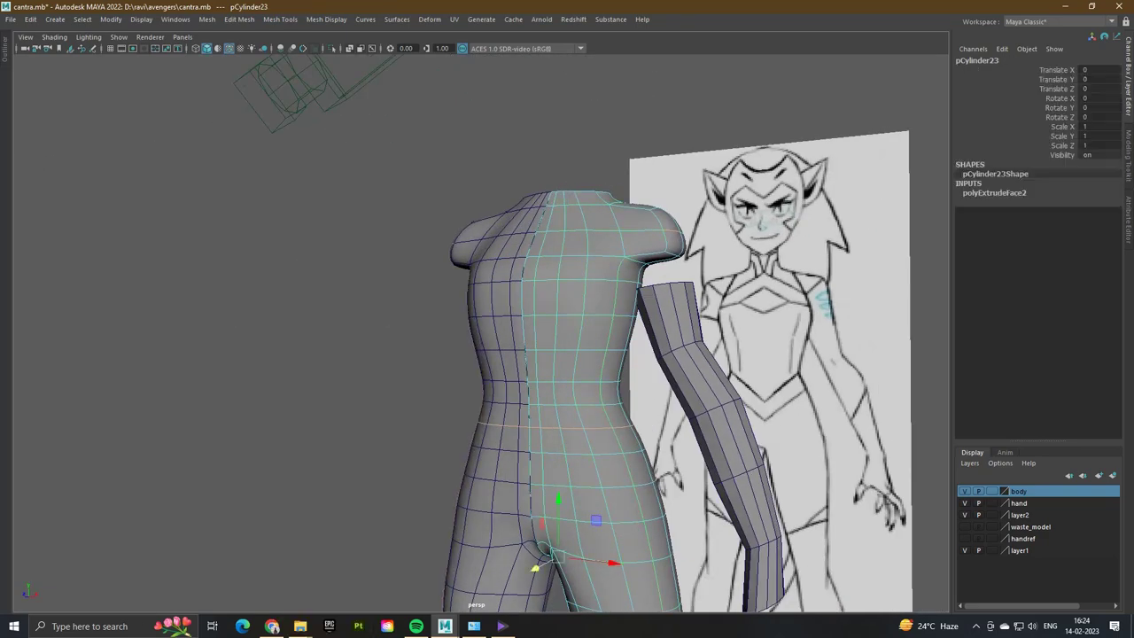
{"action": "left_click", "coordinate": [372, 285]}
{"action": "left_click_drag", "start_coordinate": [567, 372], "coordinate": [506, 370], "text": "alt"}
{"action": "left_click", "coordinate": [469, 399]}
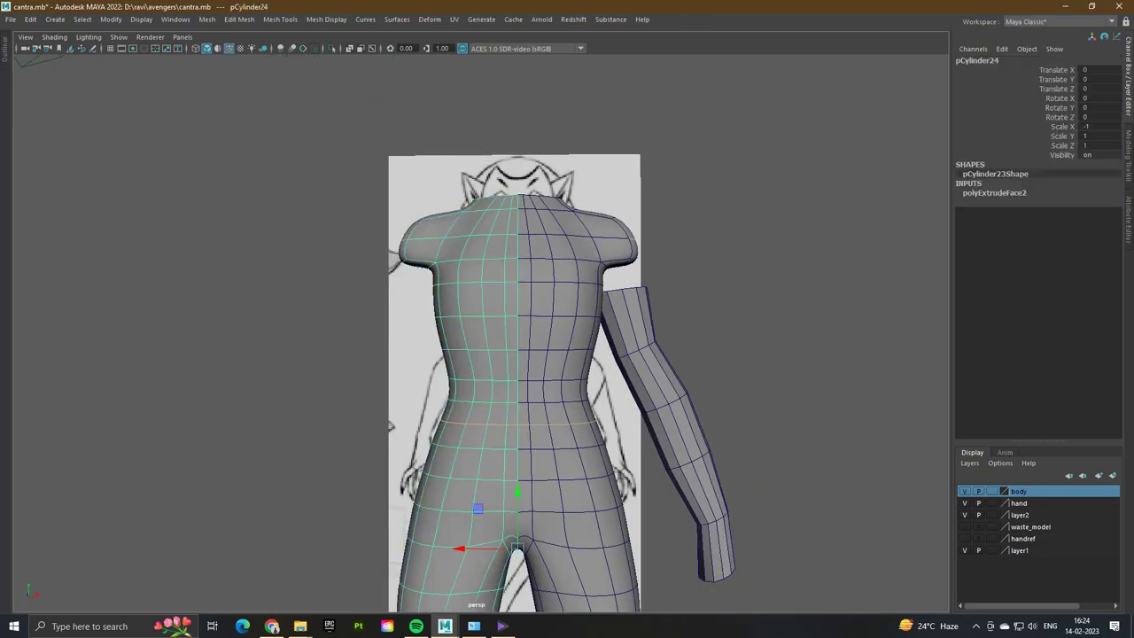
{"action": "scroll", "coordinate": [513, 354], "scroll_direction": "up", "scroll_amount": 2}
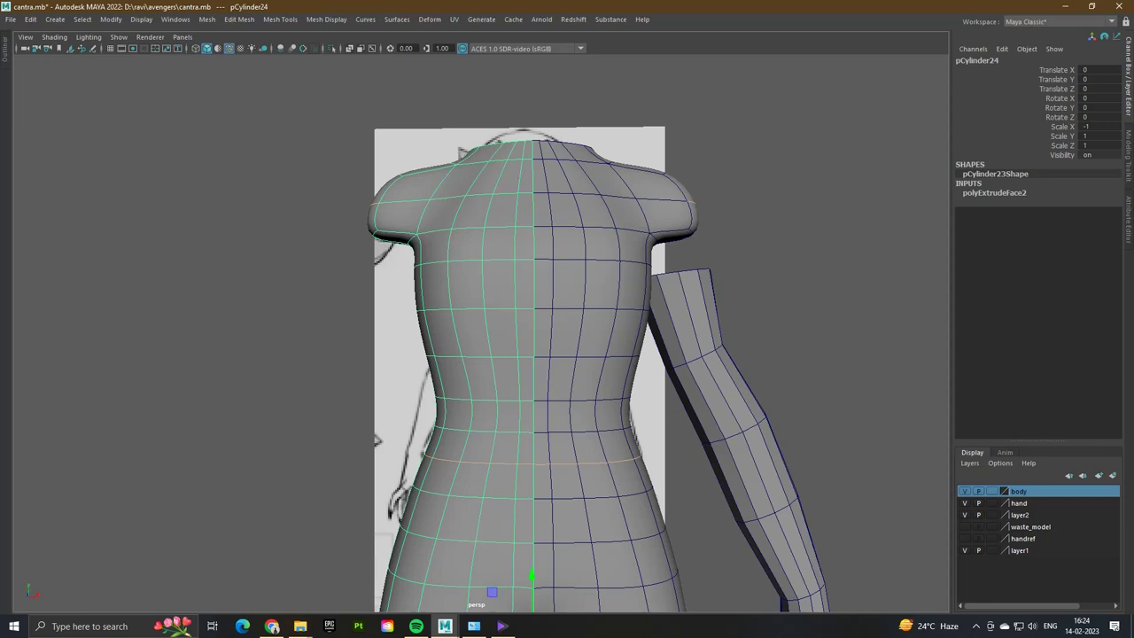
- Hide the hand layer briefly to view the body without the arm, and show it again
{"action": "left_click", "coordinate": [851, 372]}
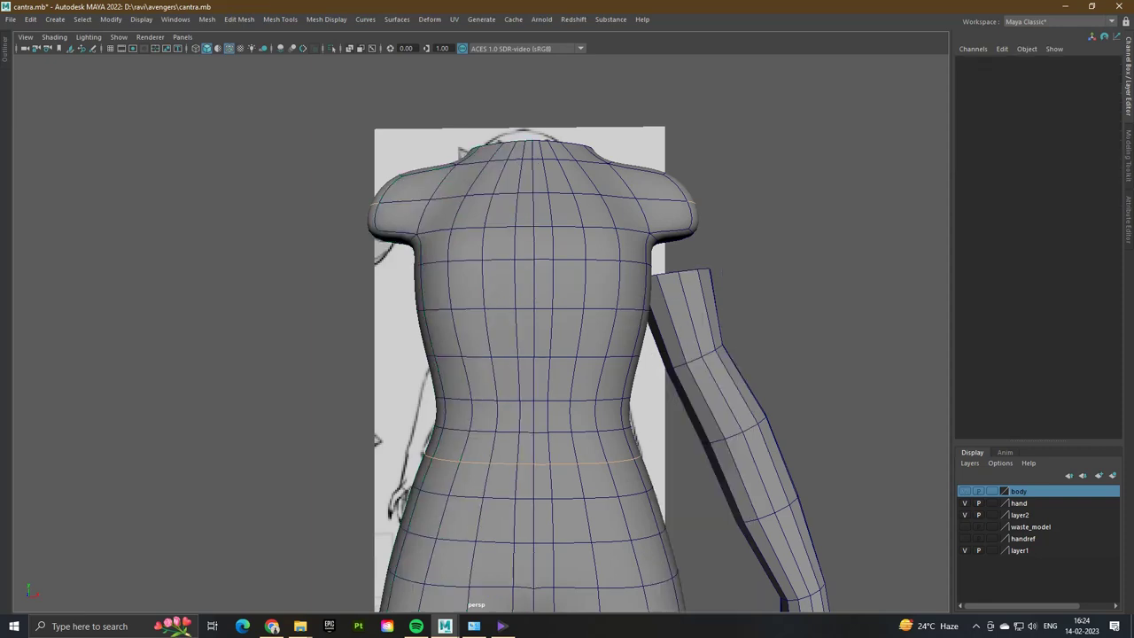
{"action": "left_click", "coordinate": [965, 502]}
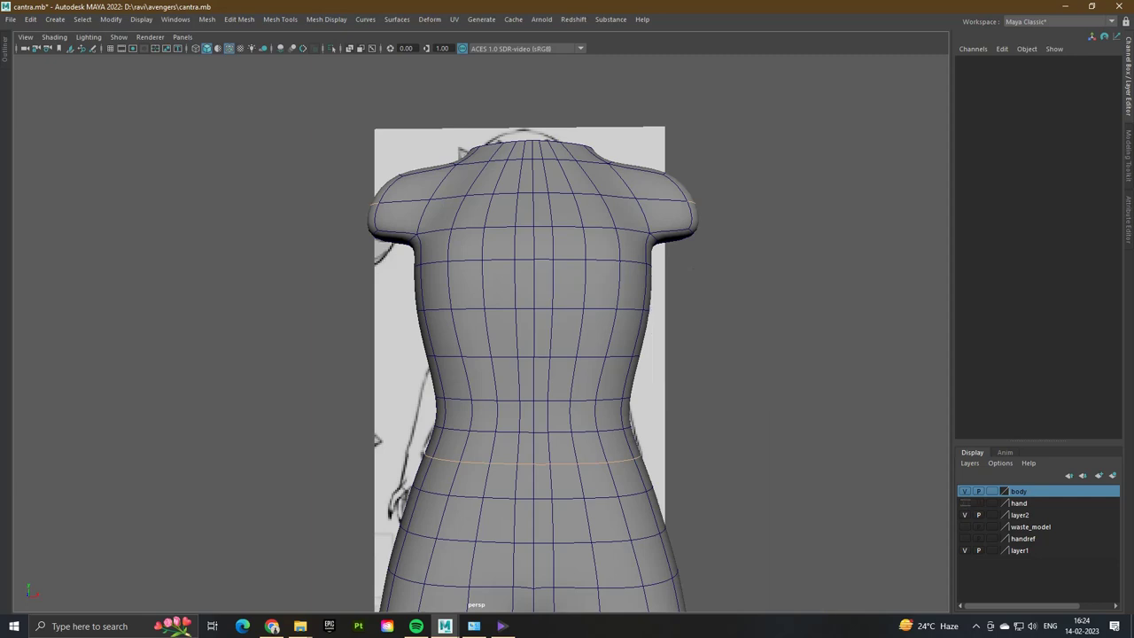
{"action": "left_click", "coordinate": [965, 502]}
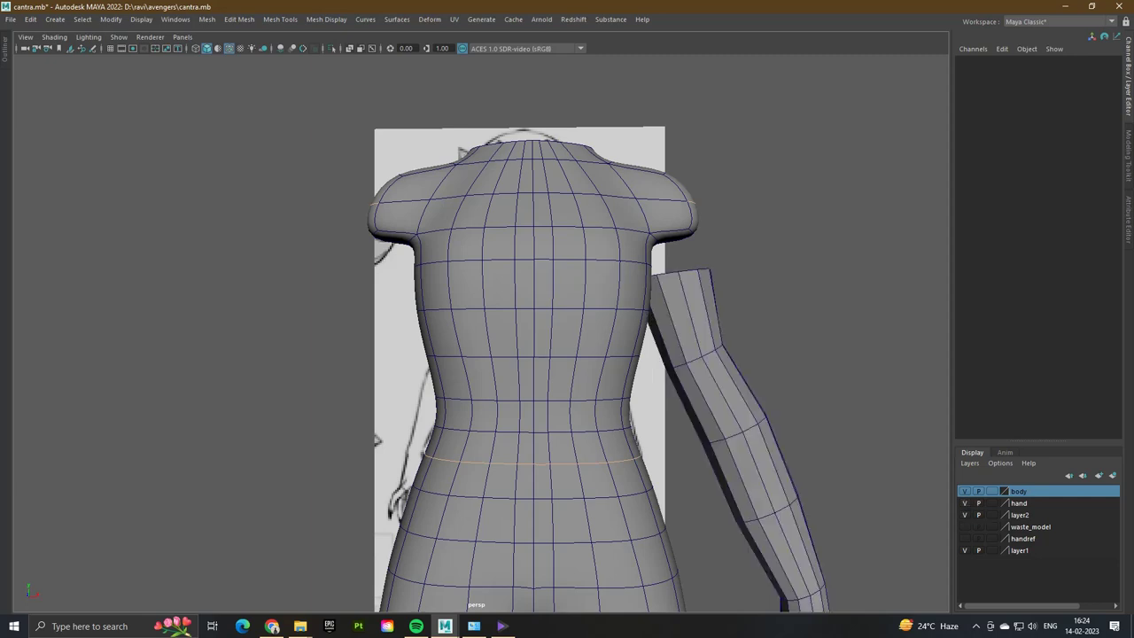
- Try deleting the mirrored body half, restore it, and select the original half instead
{"action": "left_click", "coordinate": [479, 355]}
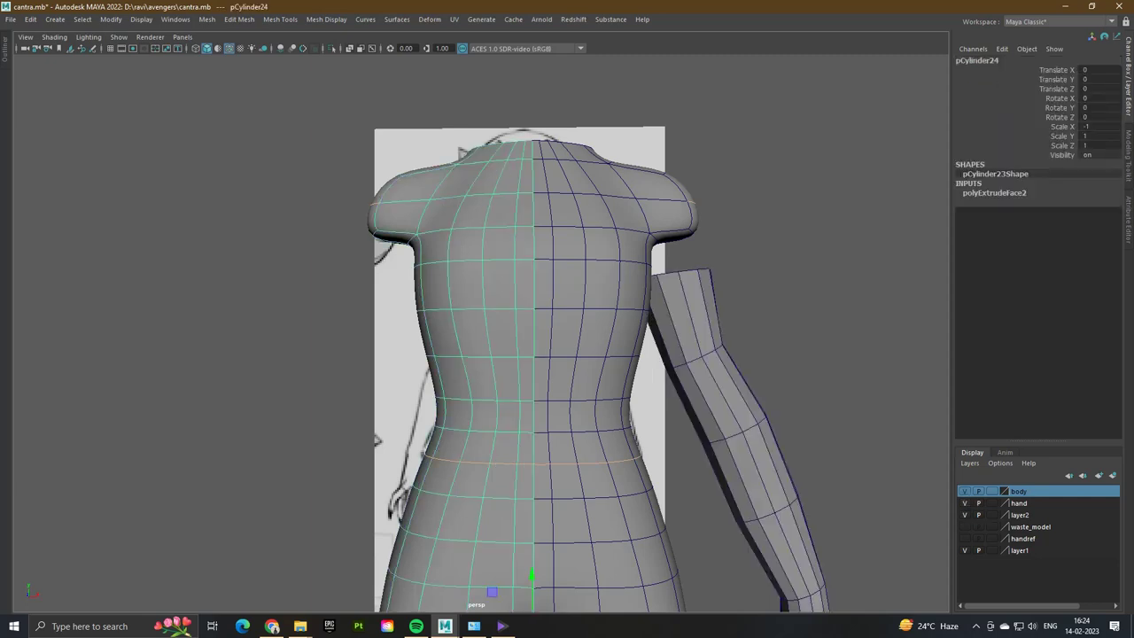
{"action": "key", "text": "Delete"}
{"action": "key", "text": "ctrl+z"}
{"action": "left_click", "coordinate": [584, 355]}
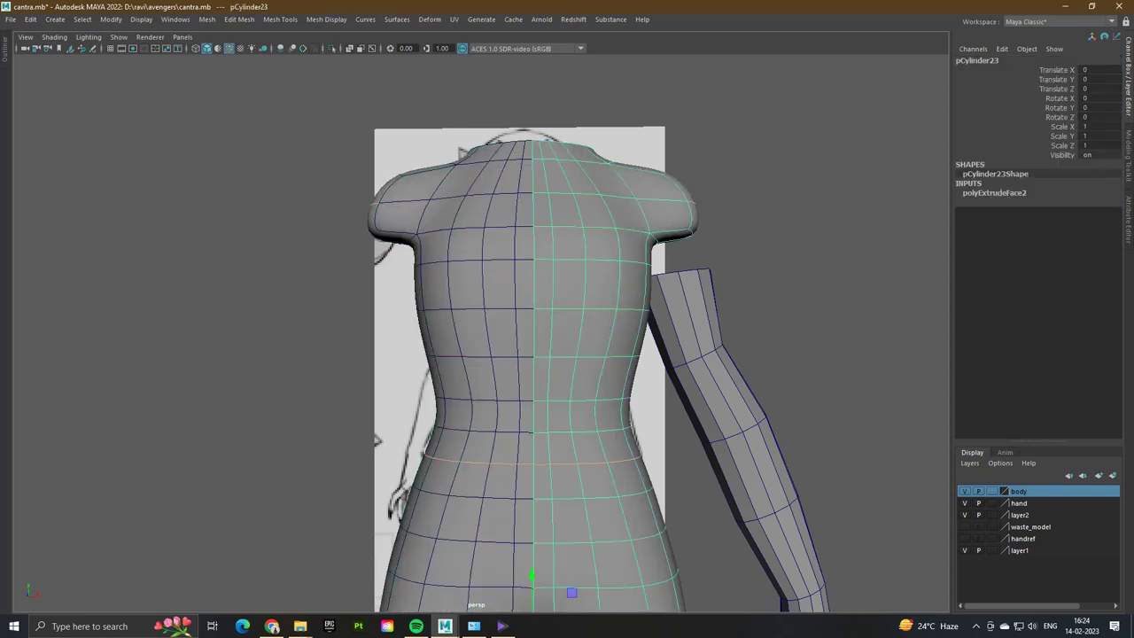
- Try deleting the original body half, restore it, and clear the selection in object mode
{"action": "key", "text": "Delete"}
{"action": "key", "text": "ctrl+z"}
{"action": "right_click_drag", "start_coordinate": [584, 303], "coordinate": [780, 252]}
{"action": "left_click", "coordinate": [781, 252]}
{"action": "left_click", "coordinate": [709, 381]}
{"action": "left_click_drag", "start_coordinate": [709, 381], "coordinate": [514, 274], "text": "alt"}
- Examine the edge loops at the shoulder, waist and hips of both body halves without smoothing, and return to object mode
{"action": "right_click_drag", "start_coordinate": [501, 266], "coordinate": [599, 209]}
{"action": "left_click", "coordinate": [410, 582]}
{"action": "key", "text": "1"}
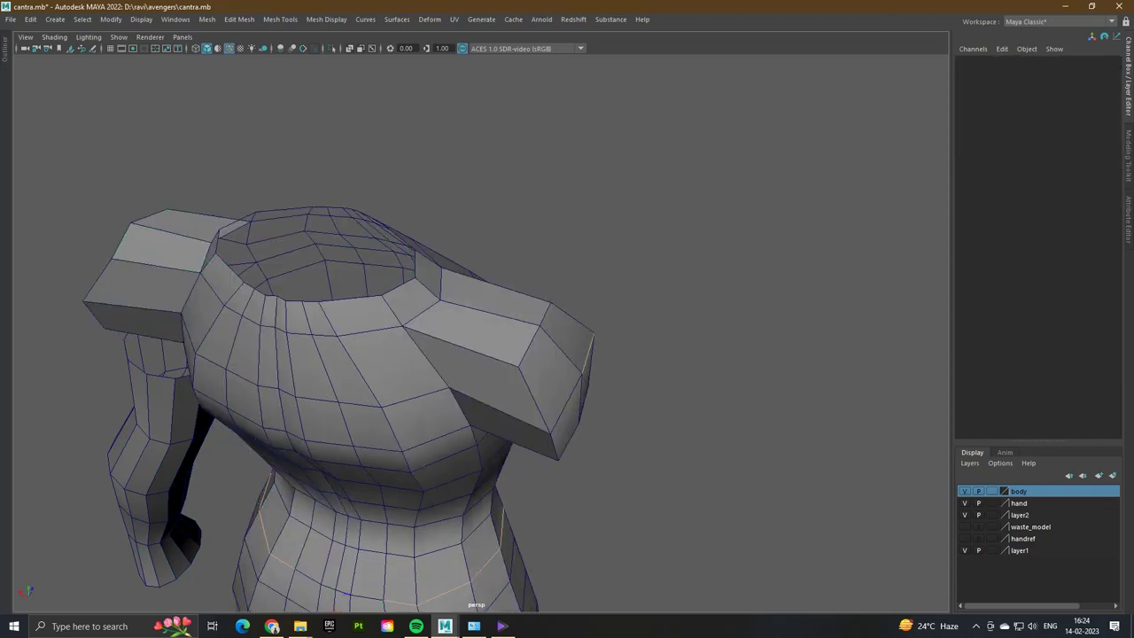
{"action": "right_click_drag", "start_coordinate": [579, 296], "coordinate": [579, 330]}
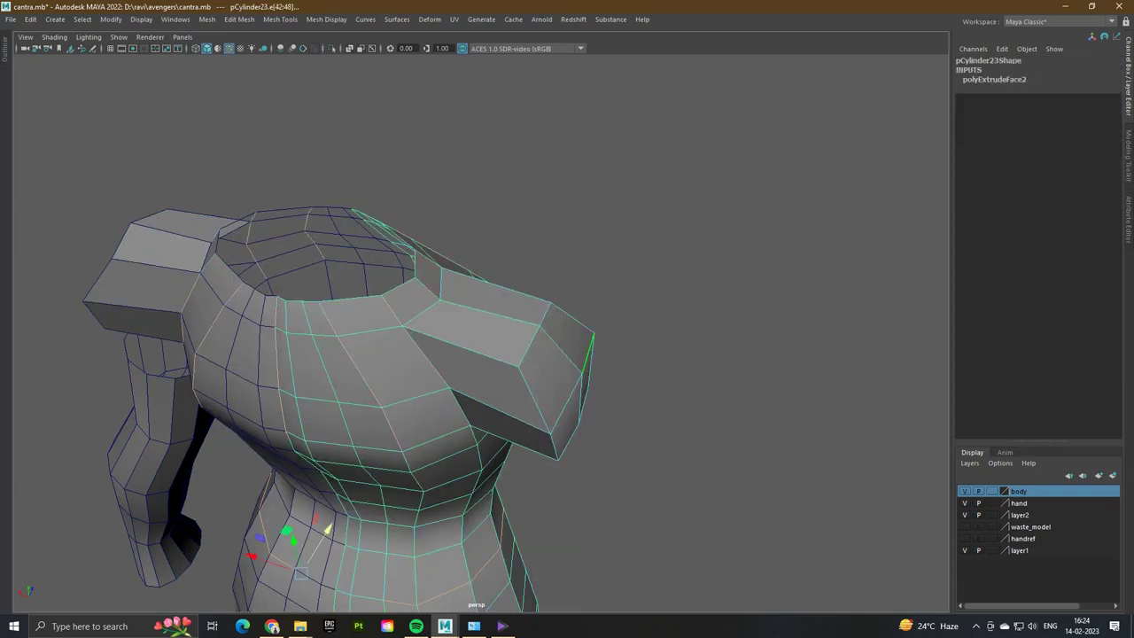
{"action": "left_click", "coordinate": [286, 531]}
{"action": "left_click", "coordinate": [435, 375]}
{"action": "left_click_drag", "start_coordinate": [435, 375], "coordinate": [470, 355], "text": "alt"}
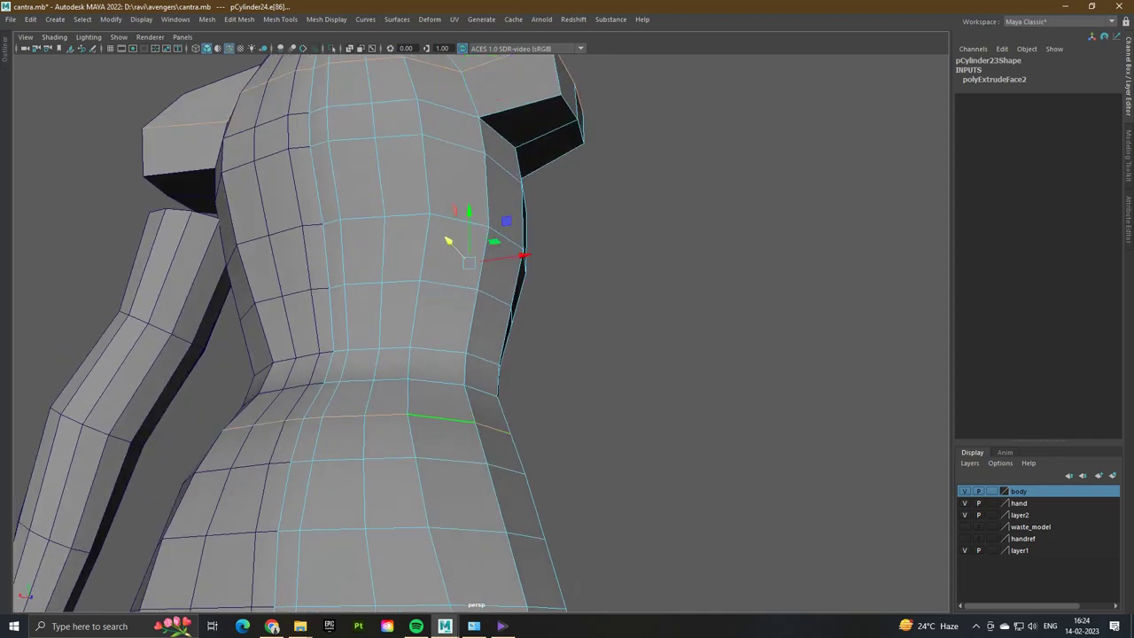
{"action": "right_click_drag", "start_coordinate": [412, 414], "coordinate": [408, 436], "text": "shift"}
{"action": "right_click_drag", "start_coordinate": [646, 304], "coordinate": [704, 281]}
{"action": "left_click_drag", "start_coordinate": [703, 280], "coordinate": [416, 312], "text": "alt"}
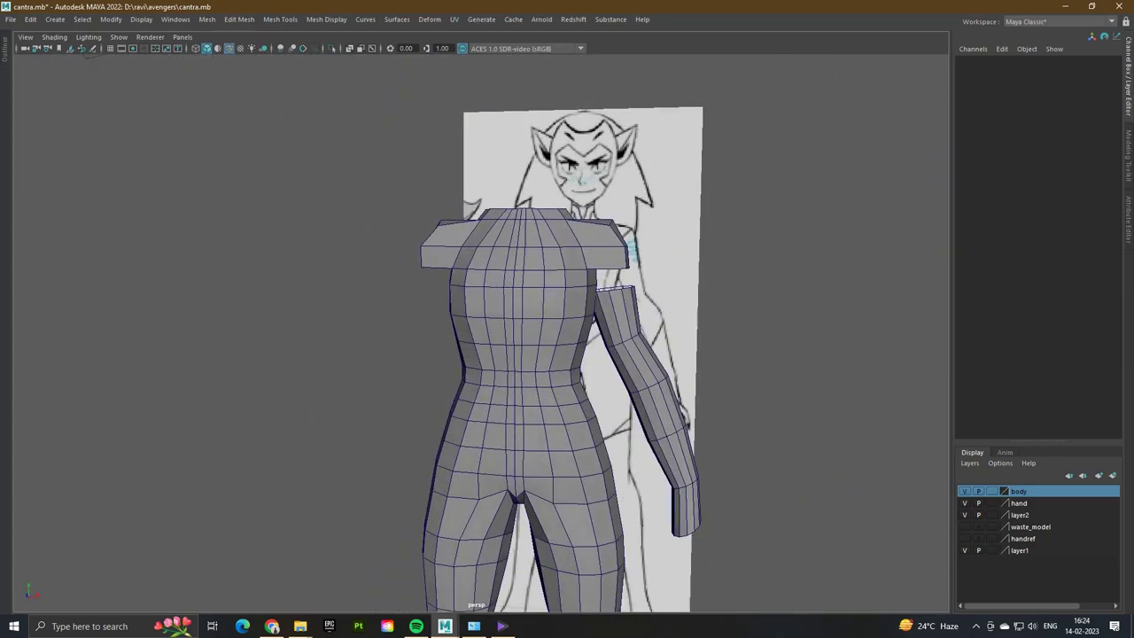
- Preview the smoothed body halves and compare the body with the side-view reference sketch
{"action": "left_click", "coordinate": [567, 372]}
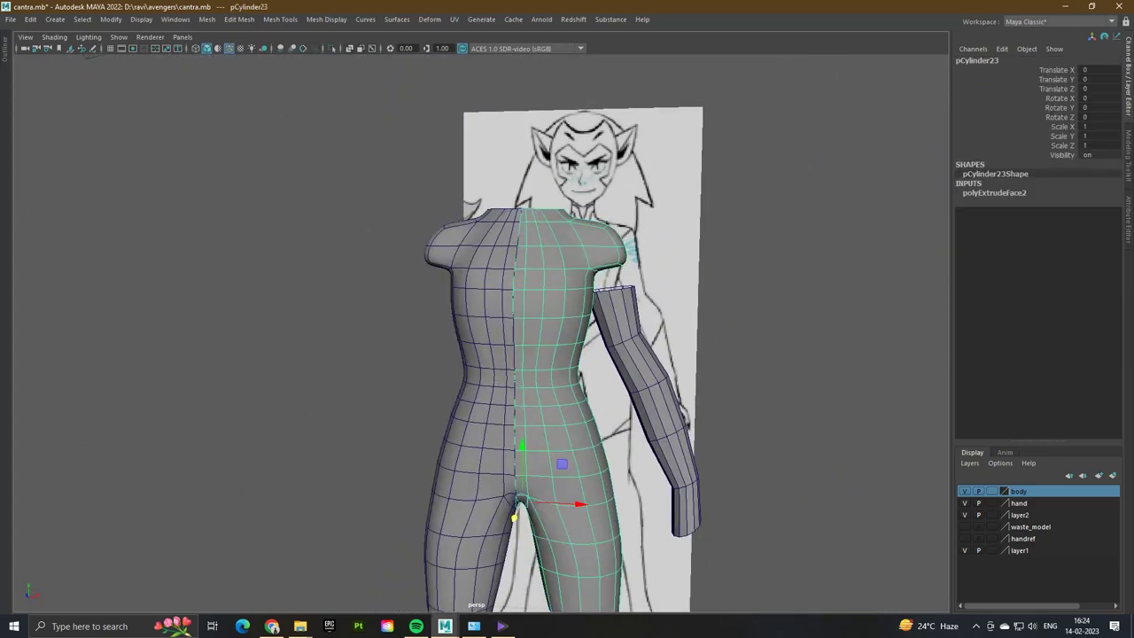
{"action": "left_click", "coordinate": [389, 354]}
{"action": "left_click_drag", "start_coordinate": [390, 355], "coordinate": [346, 354], "text": "alt"}
{"action": "key", "text": "space"}
{"action": "key", "text": "space"}
{"action": "key", "text": "space"}
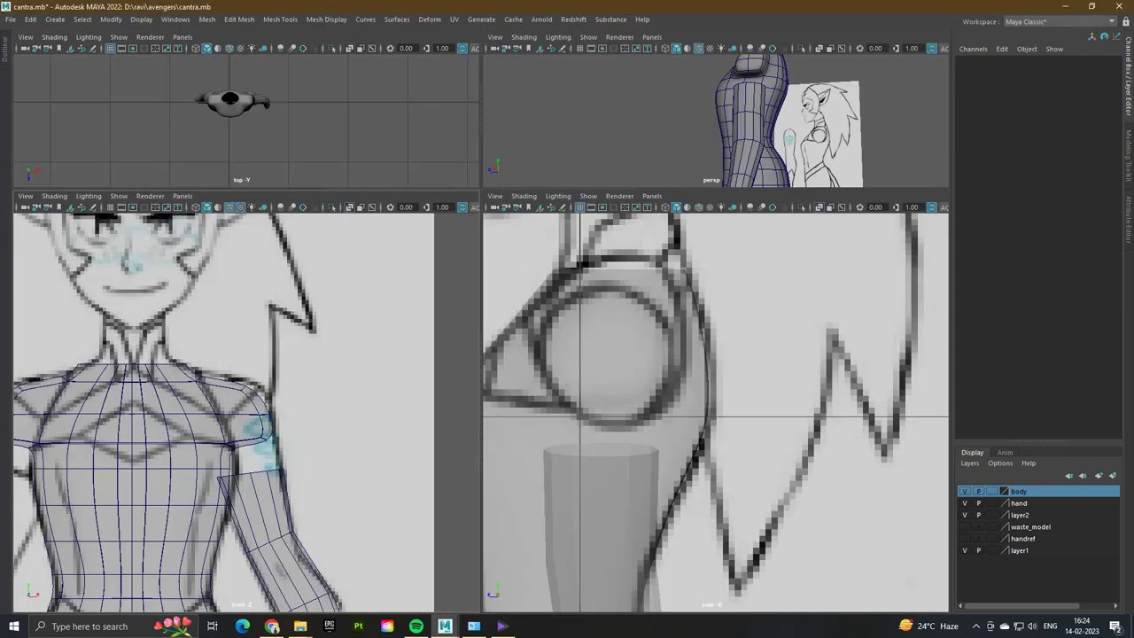
{"action": "key", "text": "space"}
{"action": "scroll", "coordinate": [481, 332], "scroll_direction": "up", "scroll_amount": 3}
{"action": "scroll", "coordinate": [481, 333], "scroll_direction": "down", "scroll_amount": 10}
{"action": "scroll", "coordinate": [481, 332], "scroll_direction": "up", "scroll_amount": 2}
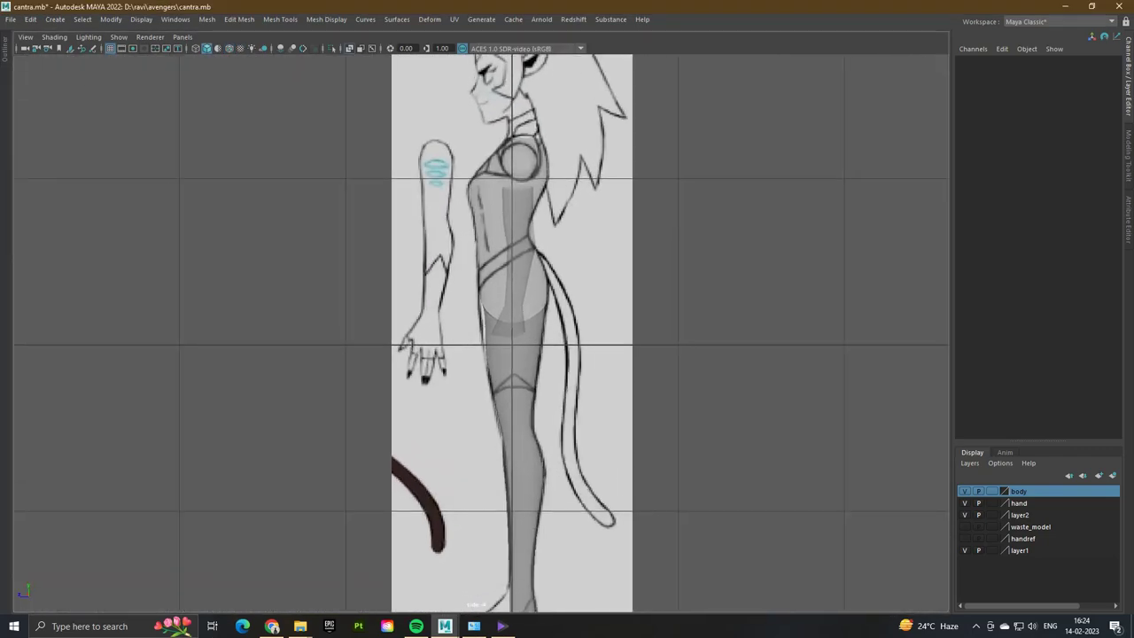
- Turn off smoothing on the original body half and shift its front hip edges forward to follow the side sketch outline
{"action": "left_click", "coordinate": [497, 319]}
{"action": "scroll", "coordinate": [496, 319], "scroll_direction": "up", "scroll_amount": 3}
{"action": "scroll", "coordinate": [481, 332], "scroll_direction": "up", "scroll_amount": 3}
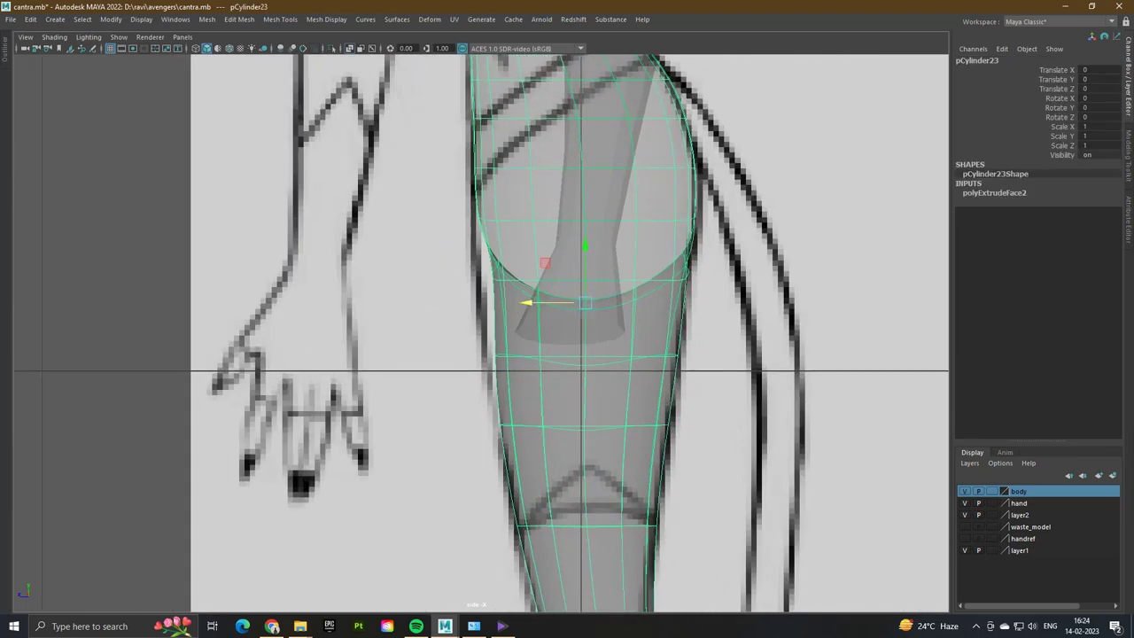
{"action": "key", "text": "1"}
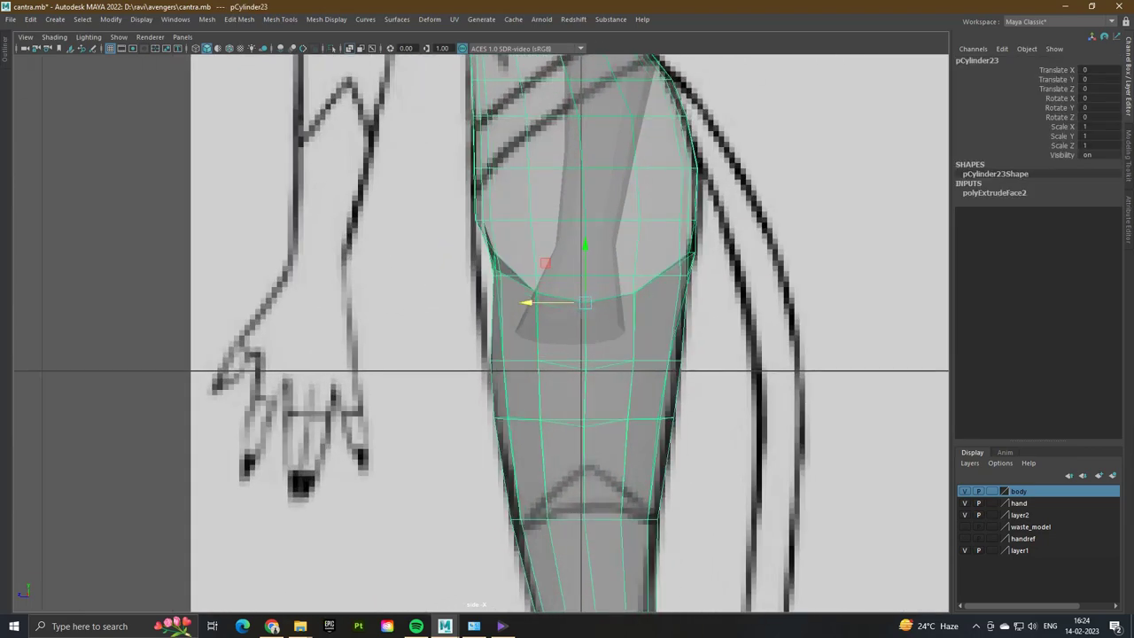
{"action": "right_click_drag", "start_coordinate": [501, 282], "coordinate": [501, 258]}
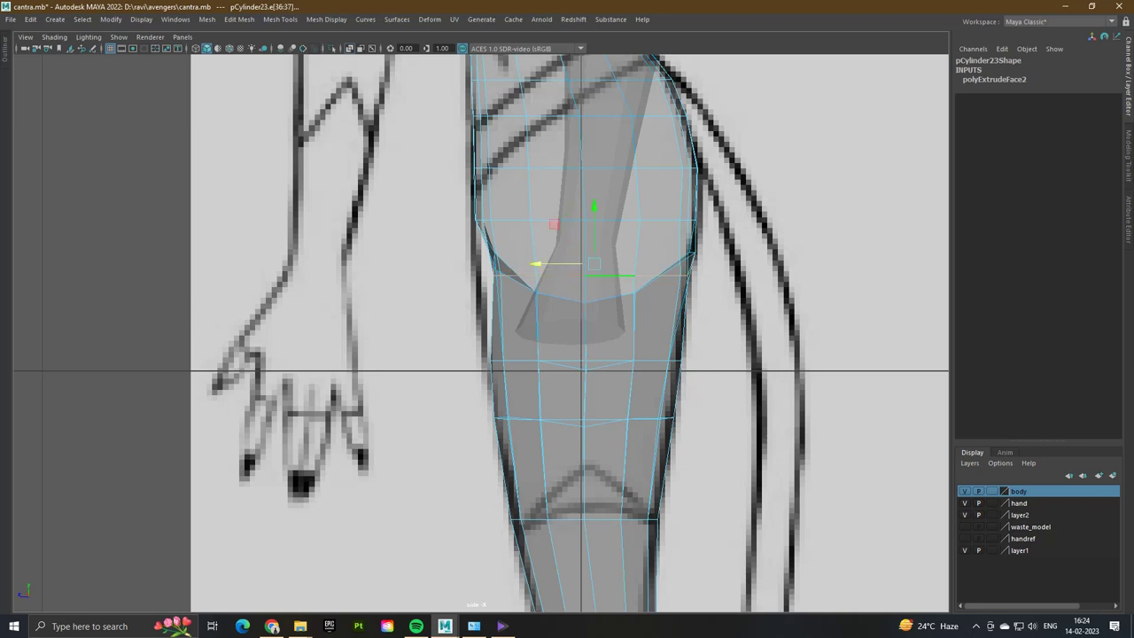
{"action": "left_click_drag", "start_coordinate": [540, 264], "coordinate": [528, 264]}
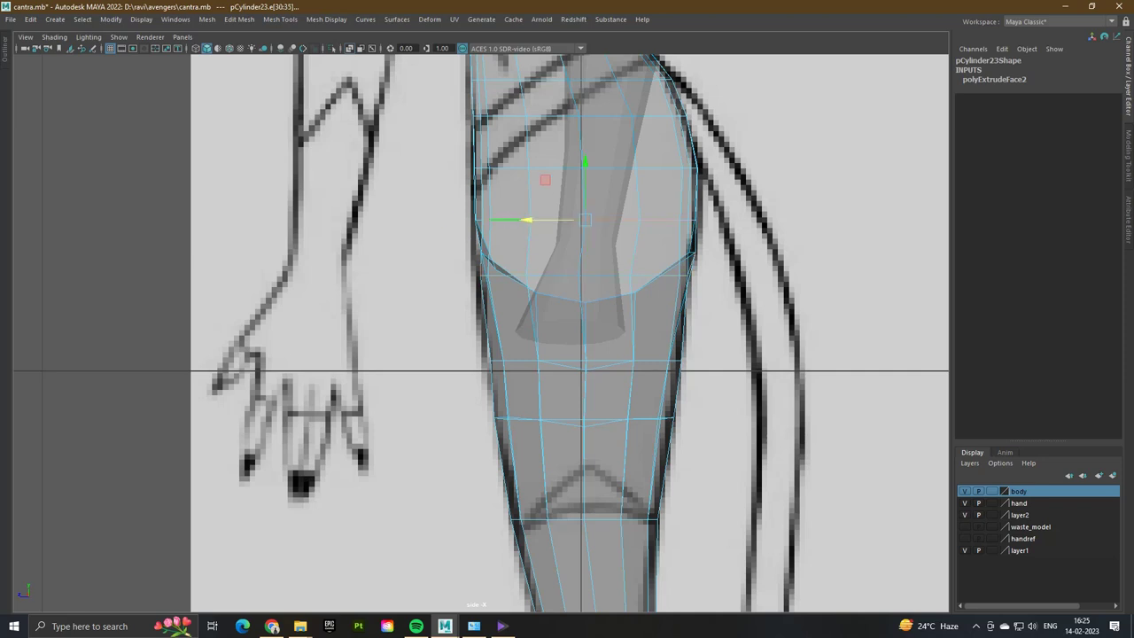
{"action": "left_click_drag", "start_coordinate": [531, 220], "coordinate": [530, 219]}
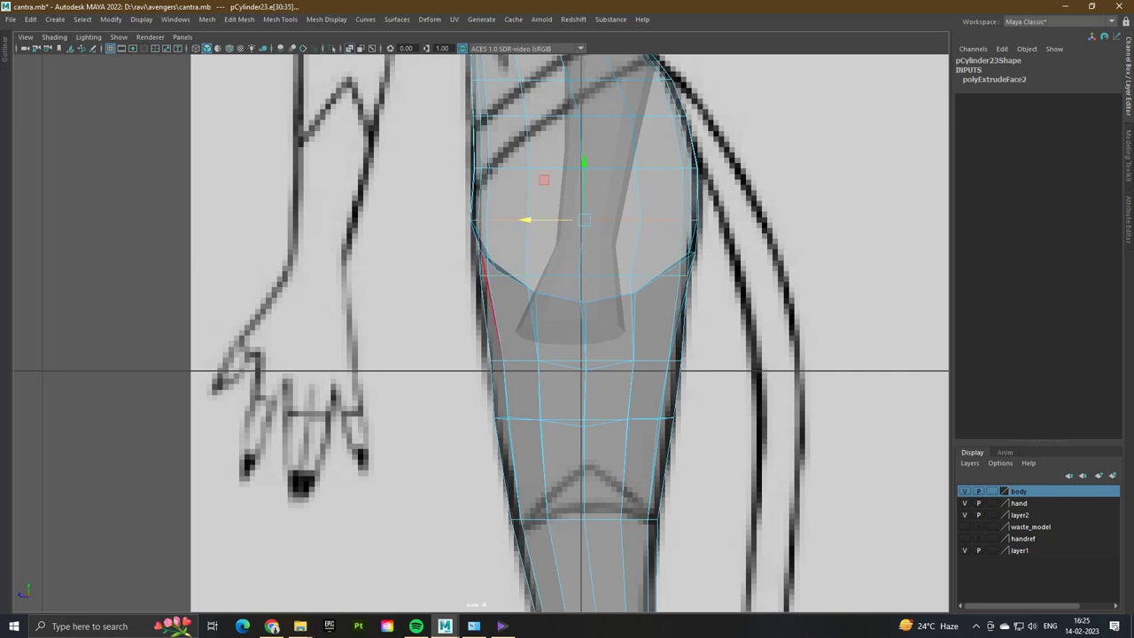
- Review the reshaped hips and legs in the perspective view with smoothing, and clear the edge selection
{"action": "key", "text": "space"}
{"action": "key", "text": "space"}
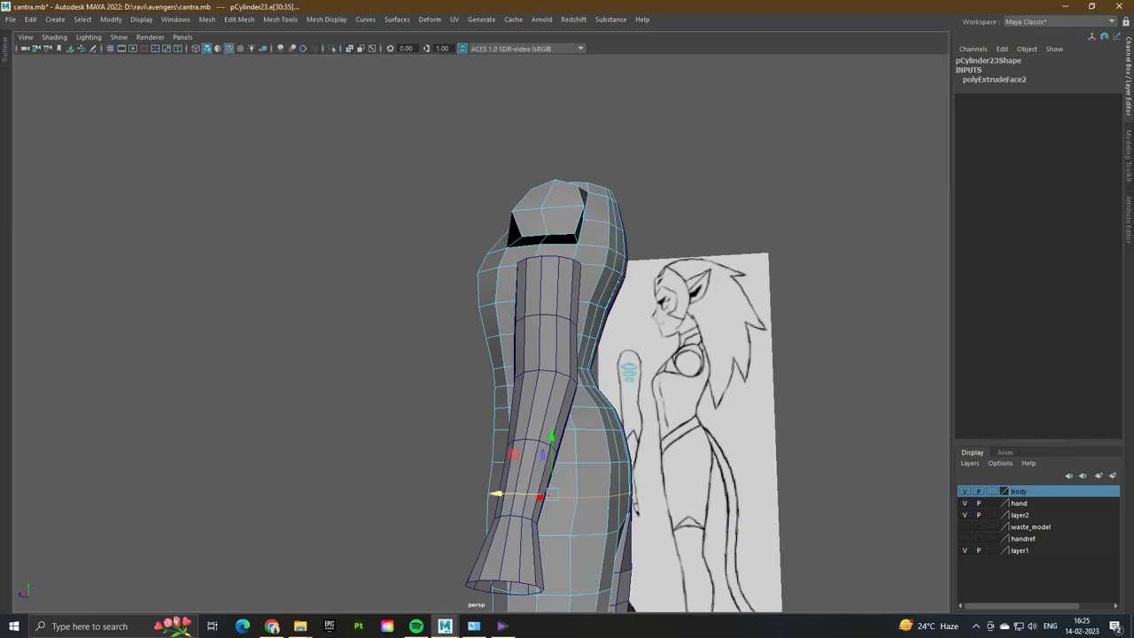
{"action": "left_click_drag", "start_coordinate": [532, 354], "coordinate": [584, 301], "text": "alt"}
{"action": "left_click_drag", "start_coordinate": [620, 354], "coordinate": [797, 363], "text": "alt"}
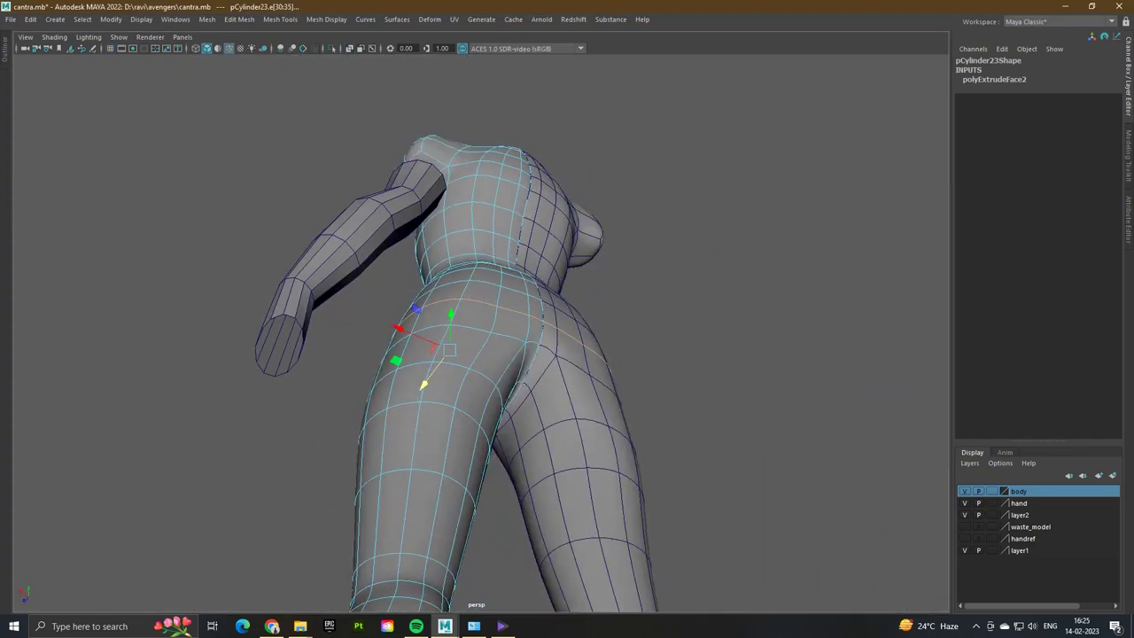
{"action": "left_click", "coordinate": [841, 398]}
{"action": "mouse_move", "coordinate": [841, 399]}
{"action": "left_mouse_down", "text": "alt"}
{"action": "mouse_move", "coordinate": [944, 412]}
{"action": "mouse_move", "coordinate": [842, 425]}
{"action": "mouse_move", "coordinate": [797, 407]}
{"action": "mouse_move", "coordinate": [456, 410]}
{"action": "mouse_move", "coordinate": [434, 377]}
{"action": "mouse_move", "coordinate": [336, 385]}
{"action": "mouse_move", "coordinate": [381, 372]}
{"action": "left_mouse_up", "text": "alt"}
- Shift the separate arm slightly forward in the side view to Translate Z -0.596, undoing a trial upward move
{"action": "left_click", "coordinate": [522, 412]}
{"action": "scroll", "coordinate": [567, 354], "scroll_direction": "up", "scroll_amount": 5}
{"action": "right_click_drag", "start_coordinate": [717, 296], "coordinate": [779, 284]}
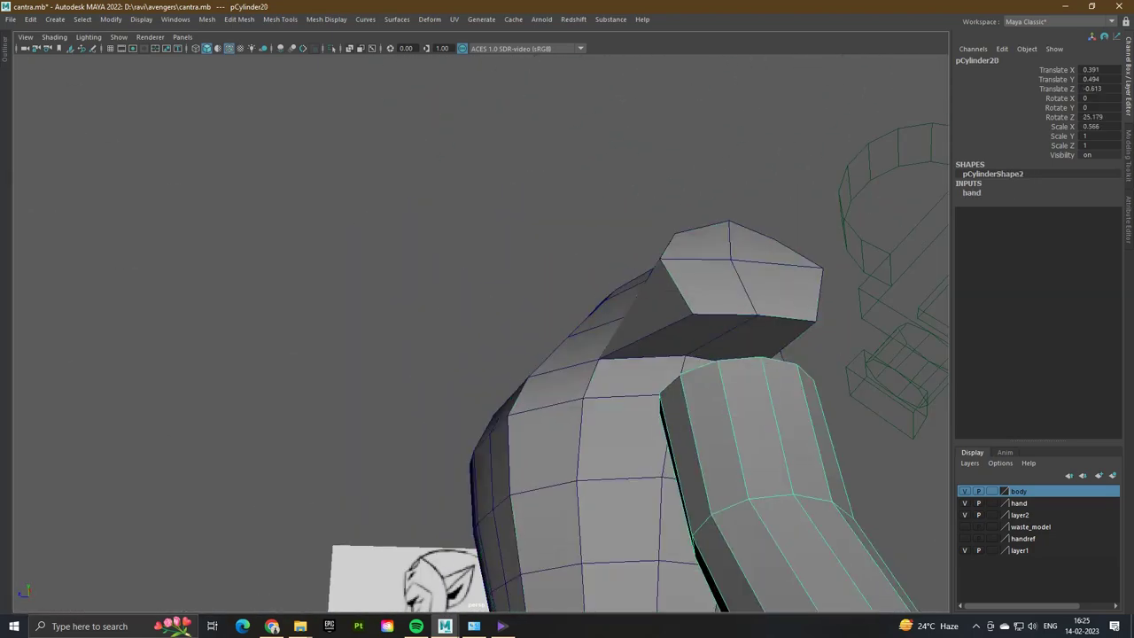
{"action": "key", "text": "space"}
{"action": "key", "text": "space"}
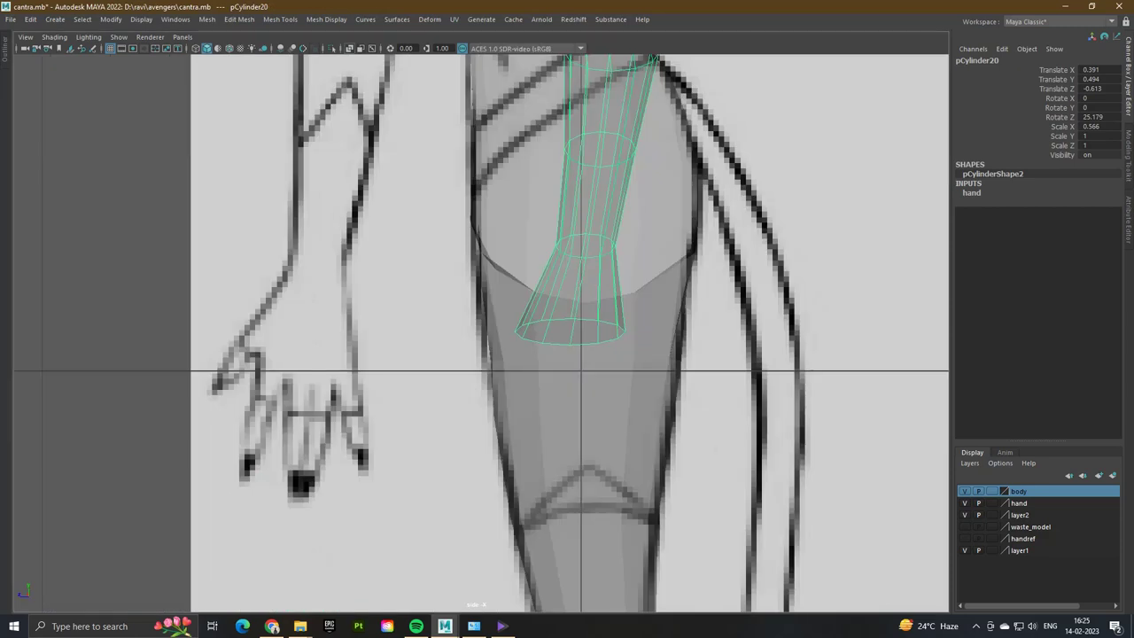
{"action": "scroll", "coordinate": [598, 319], "scroll_direction": "up", "scroll_amount": 4}
{"action": "middle_click_drag", "start_coordinate": [598, 321], "coordinate": [595, 429], "text": "alt"}
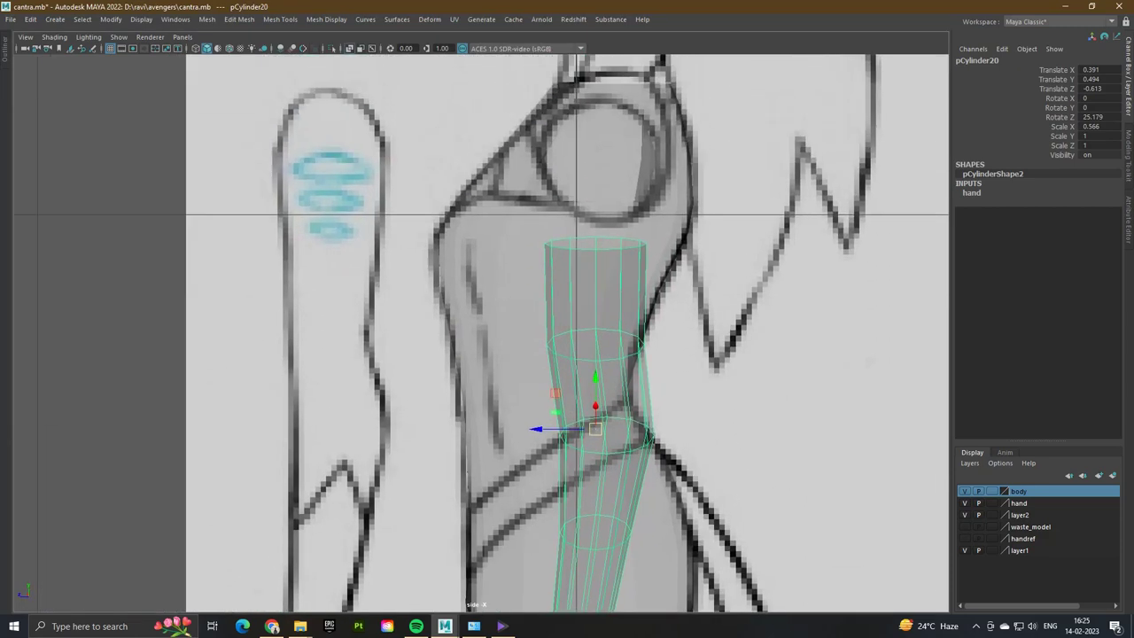
{"action": "left_click_drag", "start_coordinate": [594, 379], "coordinate": [595, 259]}
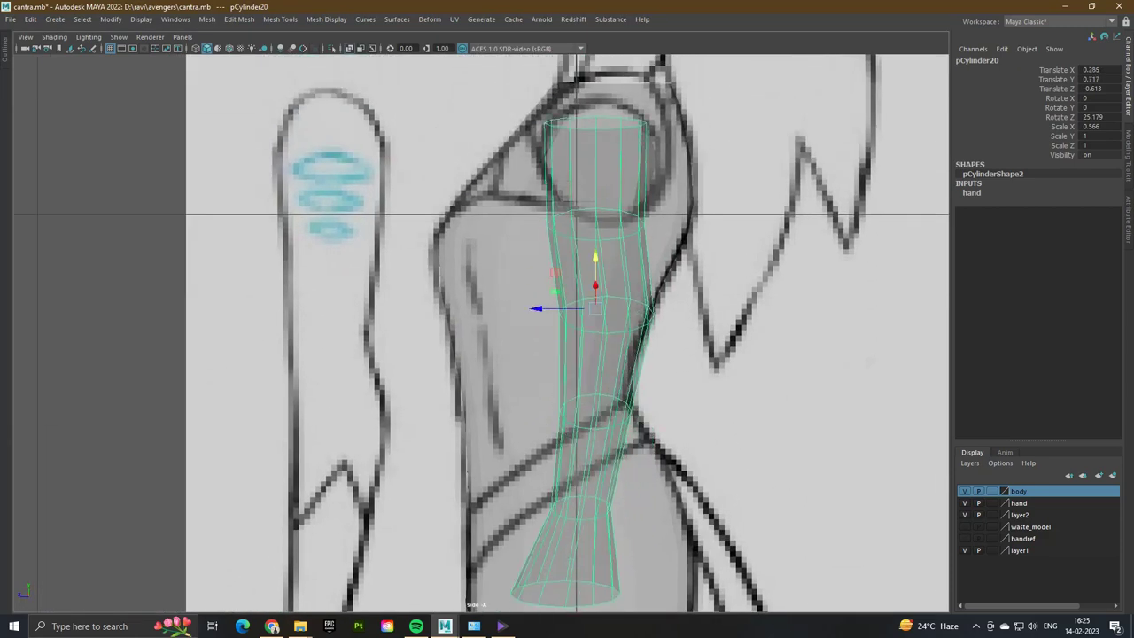
{"action": "key", "text": "ctrl+z"}
{"action": "left_click_drag", "start_coordinate": [536, 429], "coordinate": [525, 429]}
{"action": "key", "text": "space"}
{"action": "key", "text": "space"}
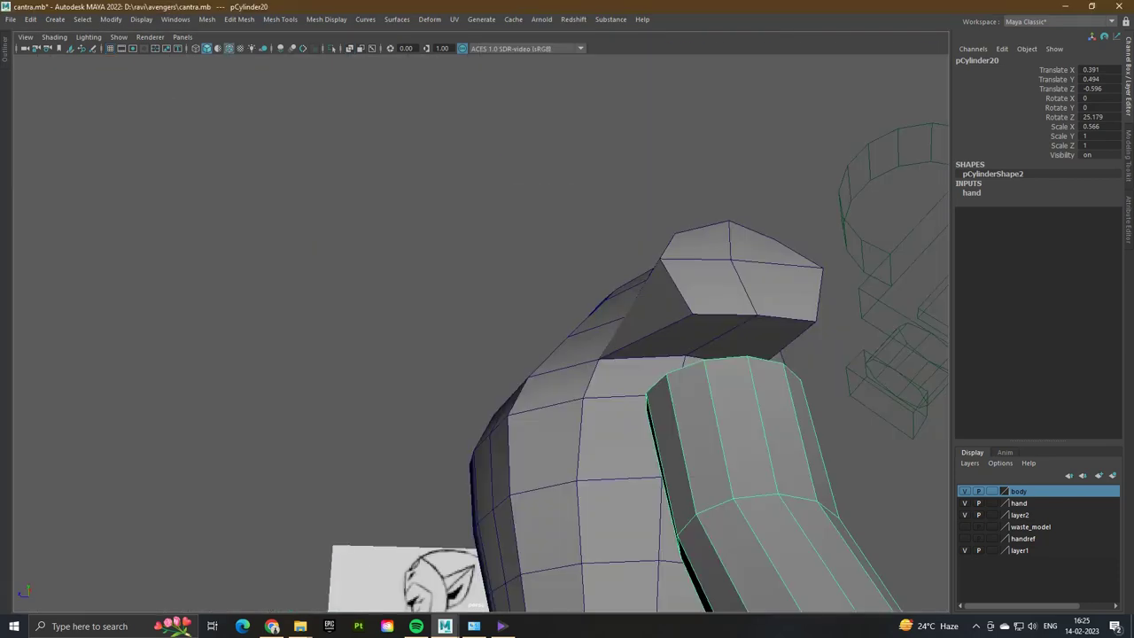
- Insert an edge loop around the original body half's shoulder stub, dividing its underside
{"action": "left_click_drag", "start_coordinate": [673, 266], "coordinate": [806, 297], "text": "alt"}
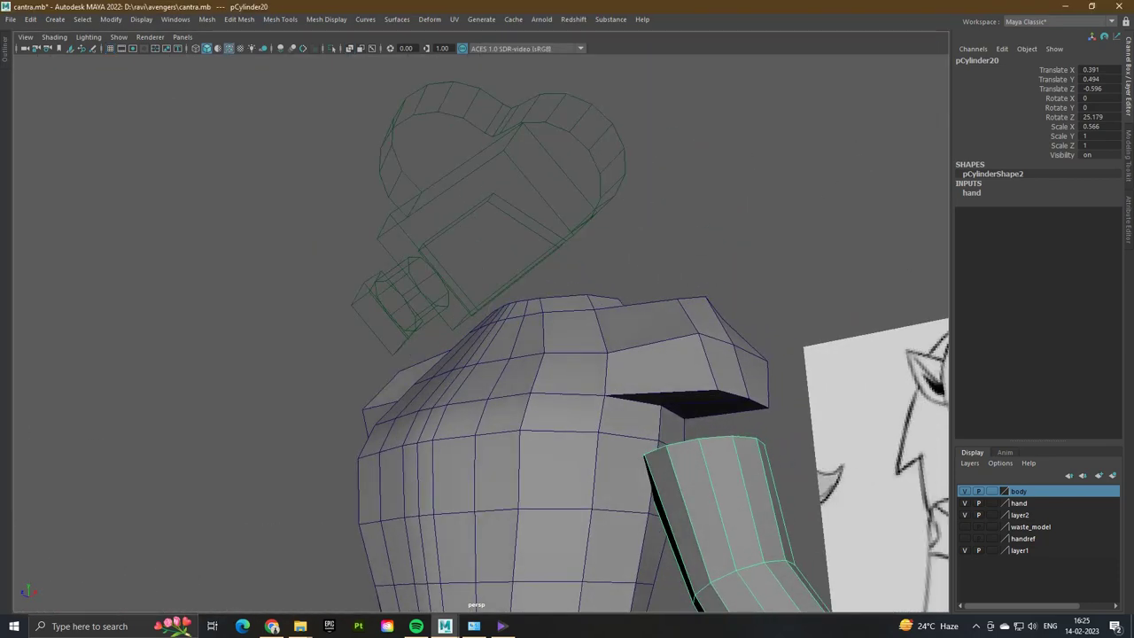
{"action": "right_click_drag", "start_coordinate": [663, 298], "coordinate": [660, 266]}
{"action": "right_click_drag", "start_coordinate": [663, 384], "coordinate": [655, 455], "text": "shift"}
{"action": "left_click_drag", "start_coordinate": [655, 443], "coordinate": [632, 363], "text": "alt"}
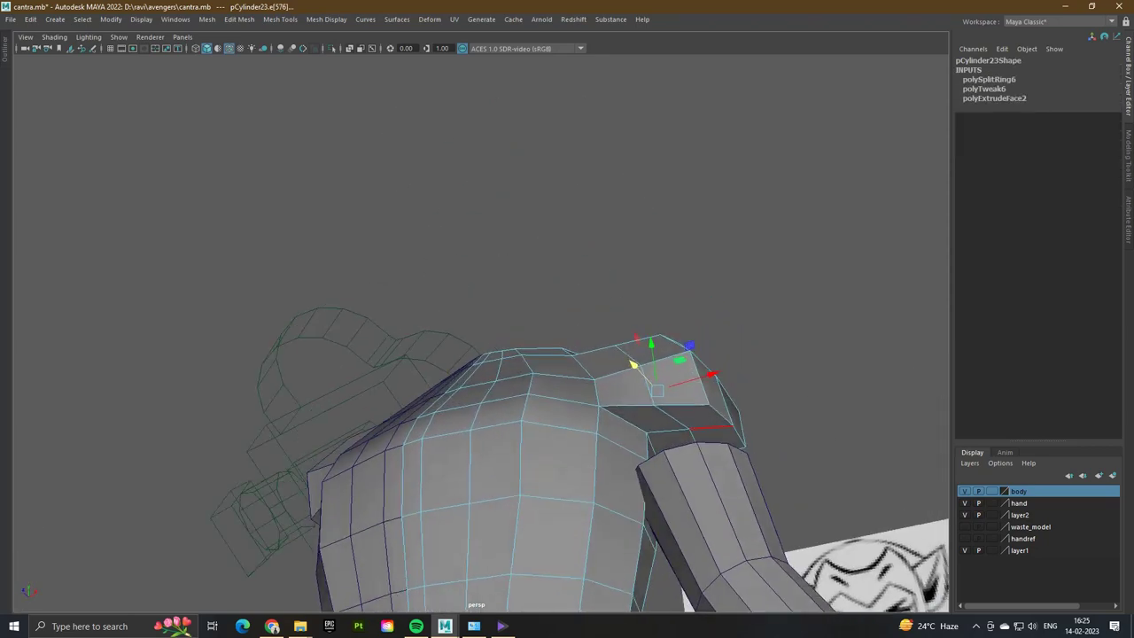
- Select the four faces on the underside of the shoulder stub, trying an extrusion and undoing it
{"action": "right_click_drag", "start_coordinate": [684, 310], "coordinate": [686, 319]}
{"action": "left_click", "coordinate": [645, 417]}
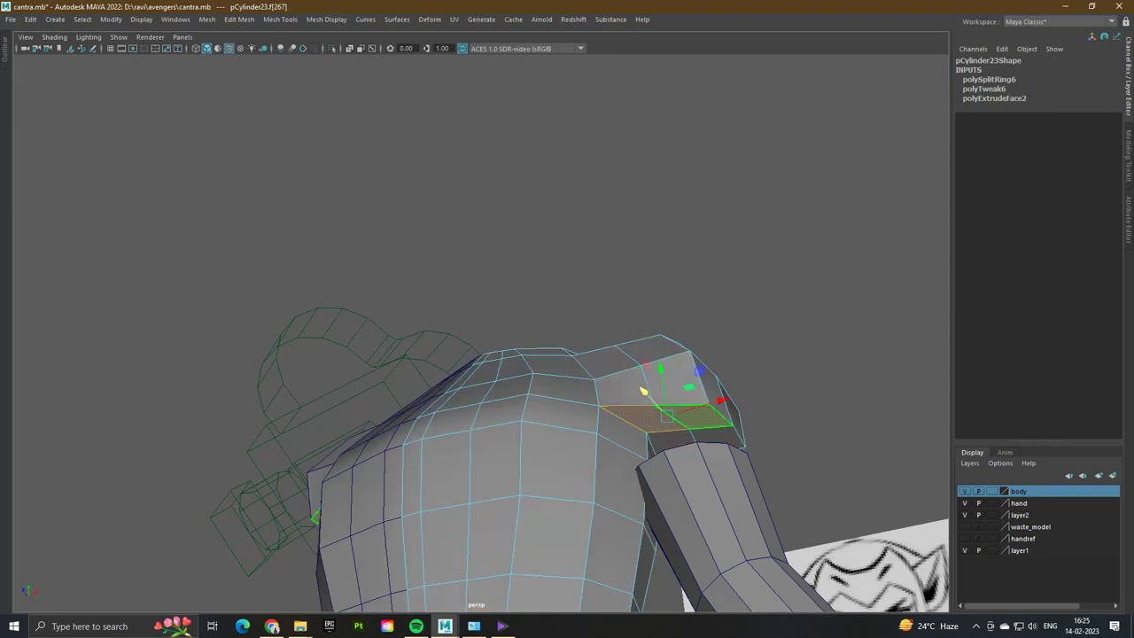
{"action": "key", "text": "ctrl+e"}
{"action": "key", "text": "ctrl+z"}
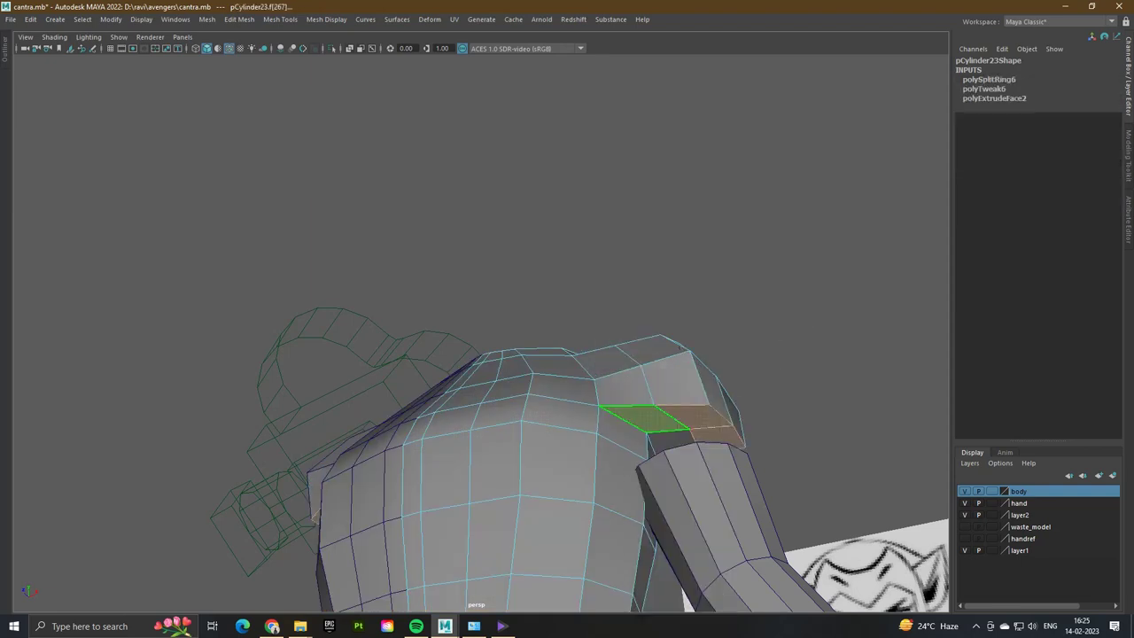
{"action": "right_click_drag", "start_coordinate": [664, 350], "coordinate": [664, 440], "text": "shift"}
{"action": "mouse_move", "coordinate": [532, 399]}
{"action": "left_mouse_down", "text": "alt"}
{"action": "mouse_move", "coordinate": [621, 372]}
{"action": "mouse_move", "coordinate": [567, 336]}
{"action": "mouse_move", "coordinate": [549, 355]}
{"action": "mouse_move", "coordinate": [479, 372]}
{"action": "left_mouse_up", "text": "alt"}
{"action": "key", "text": "ctrl+z"}
- Isolate the selected underside faces briefly, and circularize them with a twist of 48.1
{"action": "key", "text": "ctrl+1"}
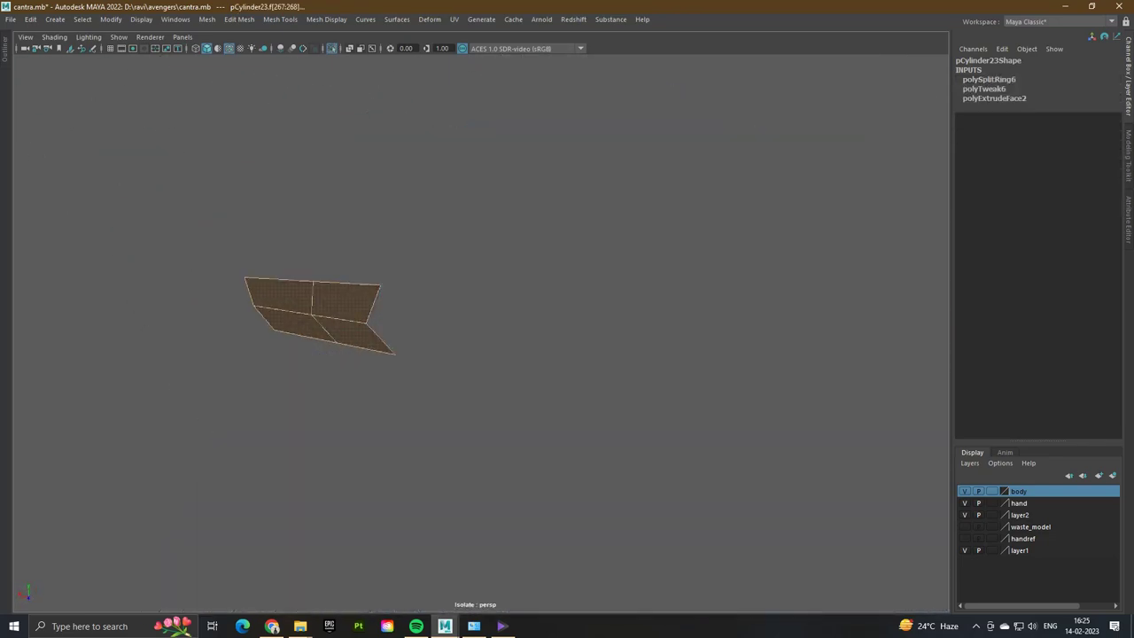
{"action": "key", "text": "ctrl+1"}
{"action": "left_click_drag", "start_coordinate": [381, 425], "coordinate": [523, 372], "text": "alt"}
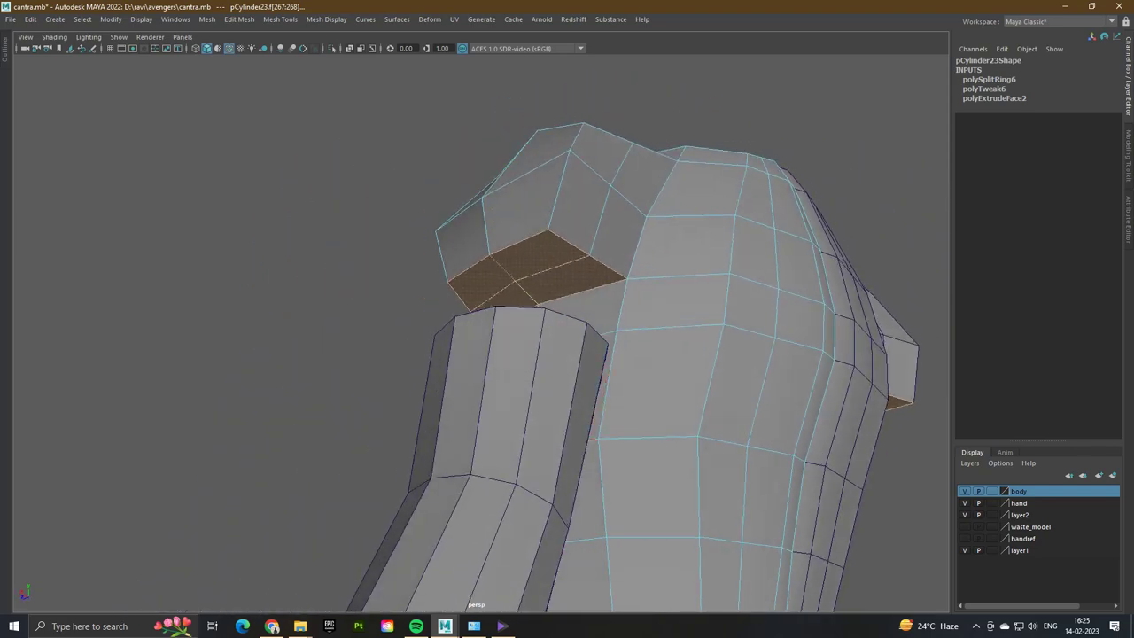
{"action": "right_click_drag", "start_coordinate": [392, 274], "coordinate": [372, 371], "text": "shift"}
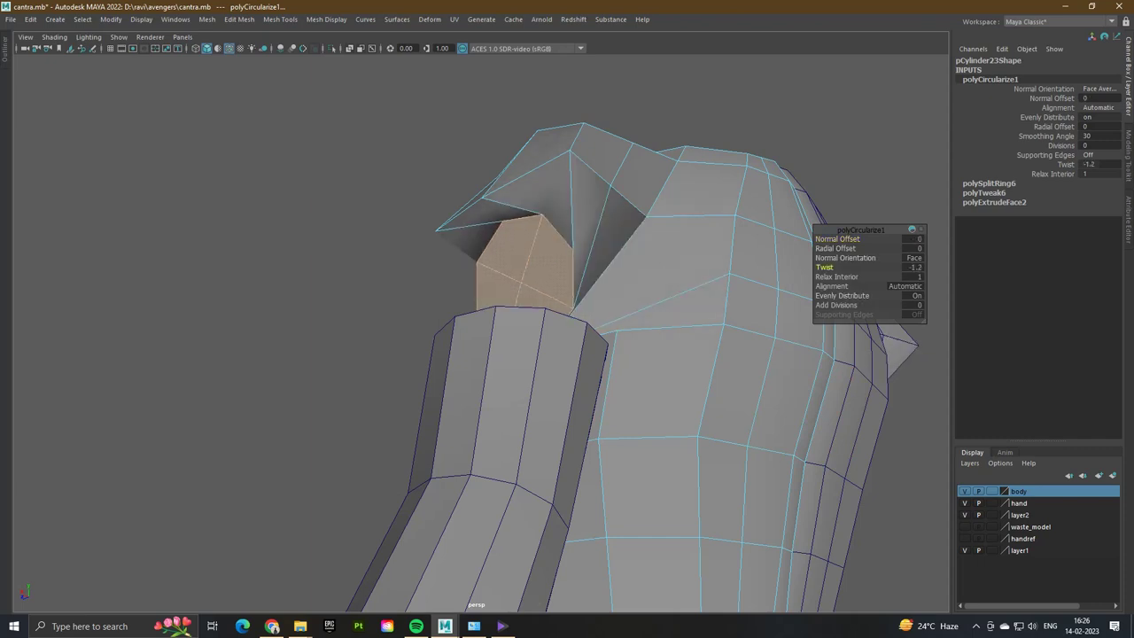
{"action": "left_click_drag", "start_coordinate": [824, 266], "coordinate": [886, 266]}
{"action": "left_click_drag", "start_coordinate": [567, 354], "coordinate": [425, 355], "text": "alt"}
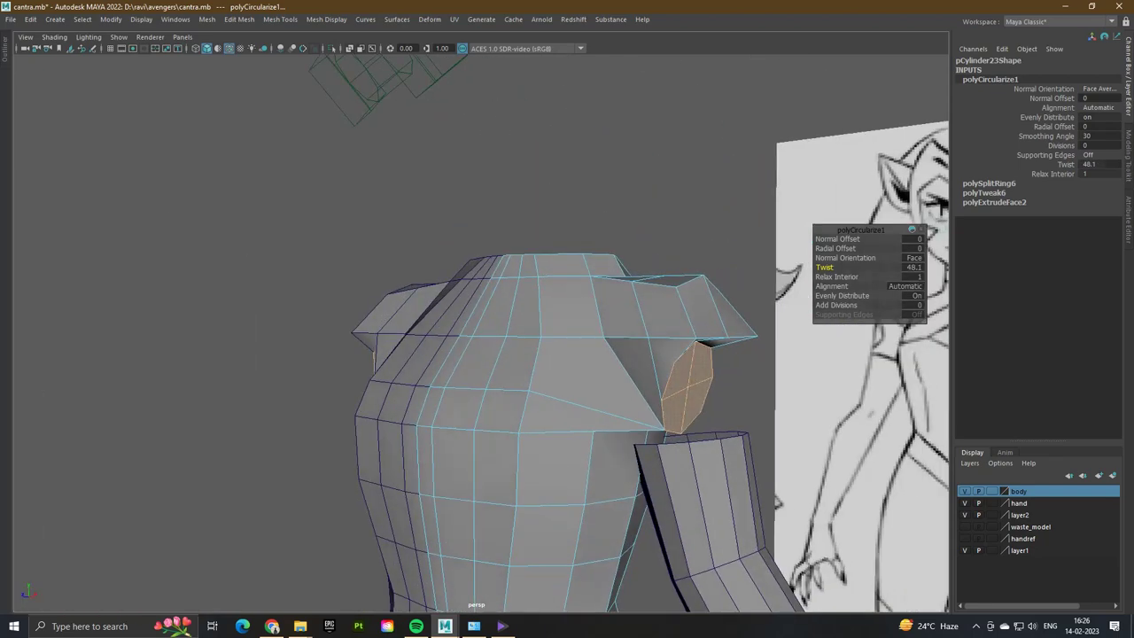
- Reposition the circularized faces beneath the shoulder stub and delete them to open an armhole
{"action": "key", "text": "w"}
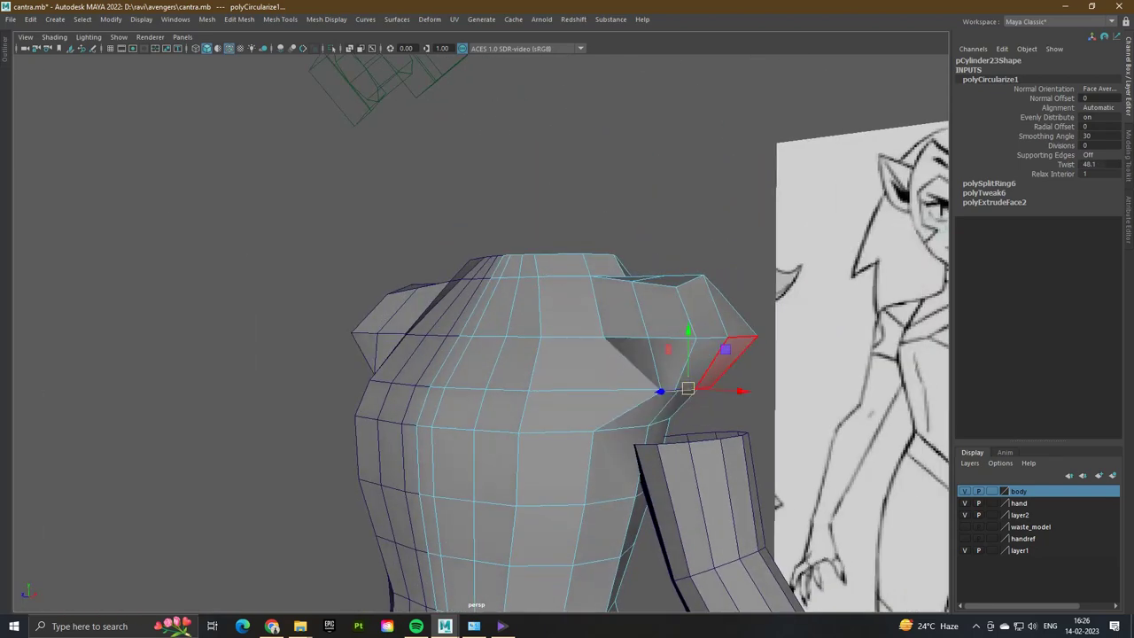
{"action": "left_click", "coordinate": [726, 363]}
{"action": "left_click_drag", "start_coordinate": [726, 363], "coordinate": [727, 301], "text": "alt"}
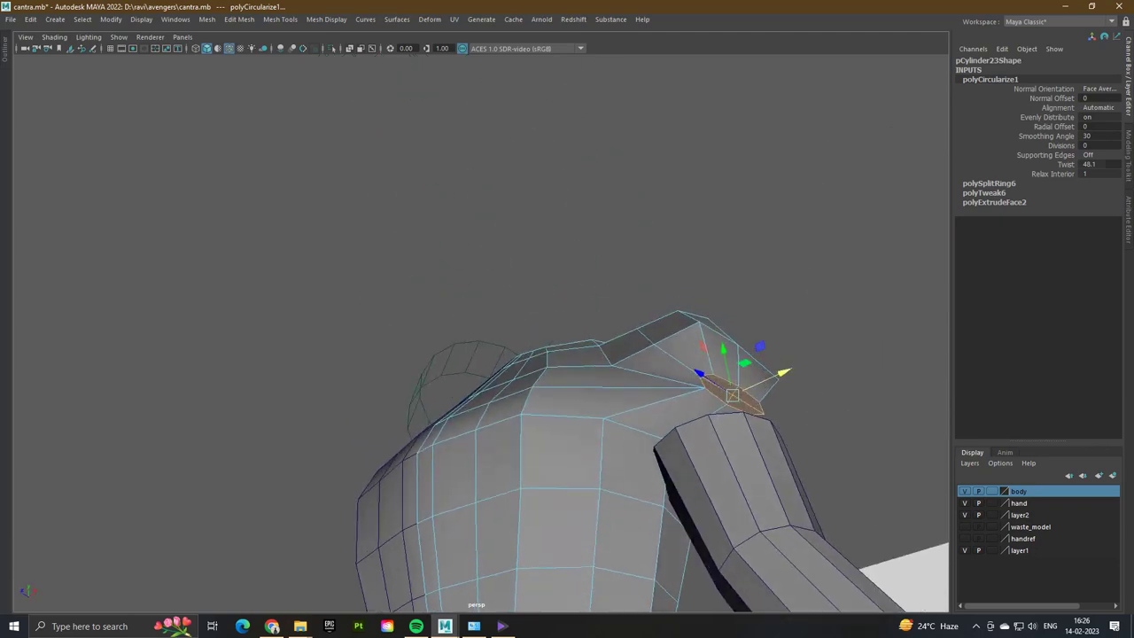
{"action": "left_click_drag", "start_coordinate": [780, 374], "coordinate": [865, 332]}
{"action": "left_click_drag", "start_coordinate": [783, 372], "coordinate": [639, 422]}
{"action": "left_click", "coordinate": [797, 266]}
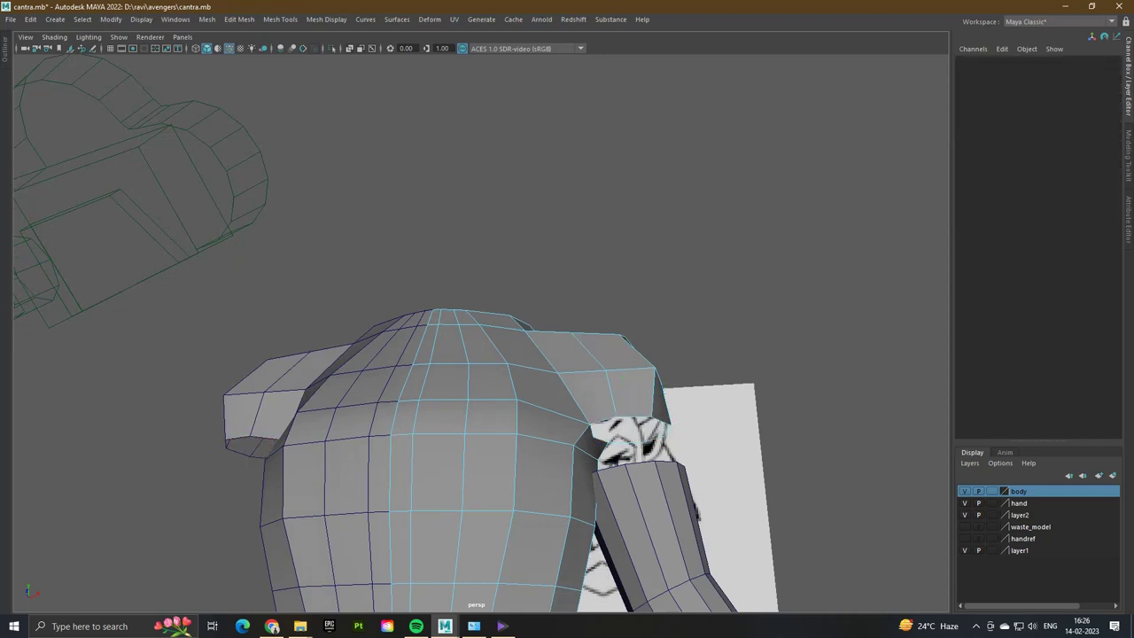
- Select the boundary edges around the open armhole on the original body half
{"action": "key", "text": "F8"}
{"action": "left_click", "coordinate": [642, 531]}
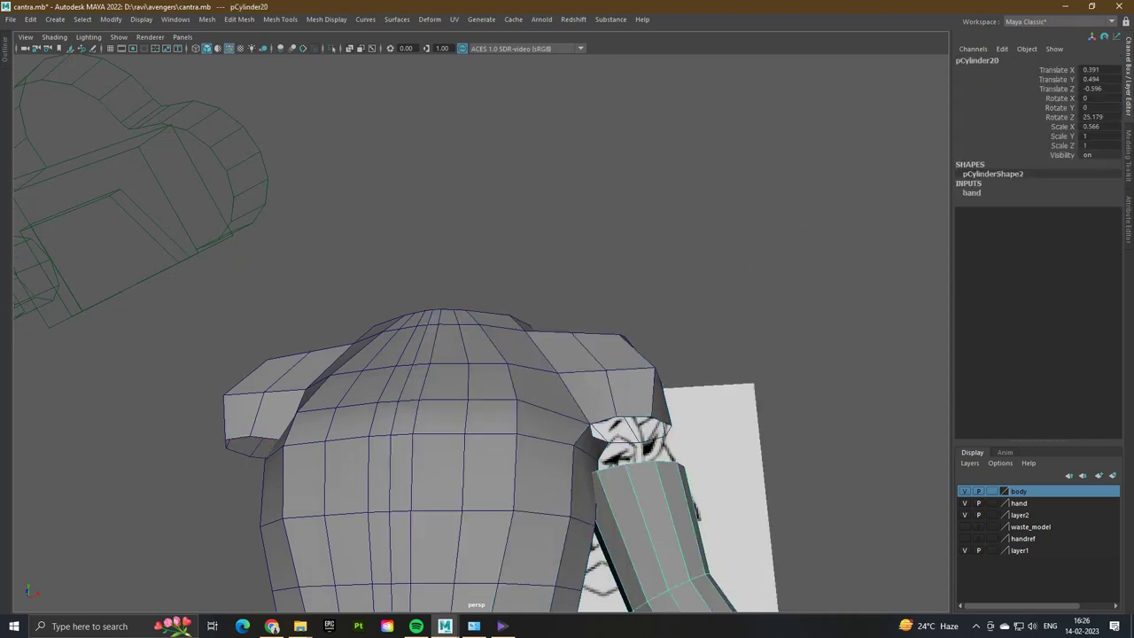
{"action": "right_click_drag", "start_coordinate": [645, 301], "coordinate": [611, 383]}
{"action": "left_click_drag", "start_coordinate": [612, 384], "coordinate": [549, 399], "text": "alt"}
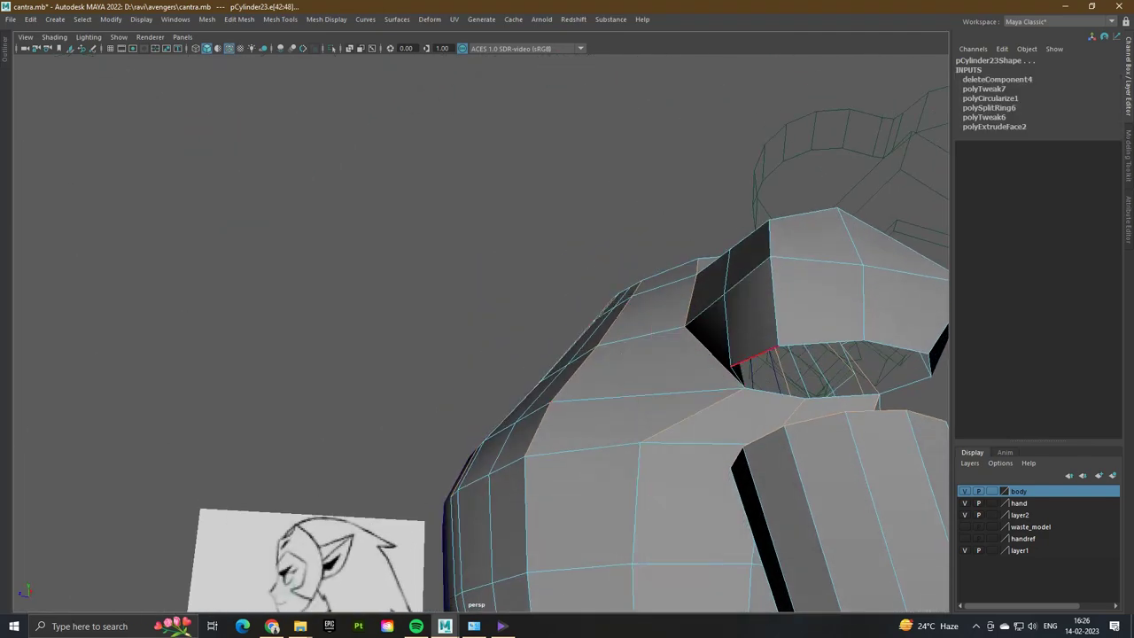
{"action": "left_click", "coordinate": [753, 356]}
{"action": "left_click", "coordinate": [820, 342], "text": "shift"}
{"action": "left_click", "coordinate": [895, 346], "text": "shift"}
{"action": "left_click", "coordinate": [904, 386], "text": "shift"}
{"action": "left_click", "coordinate": [842, 397], "text": "shift"}
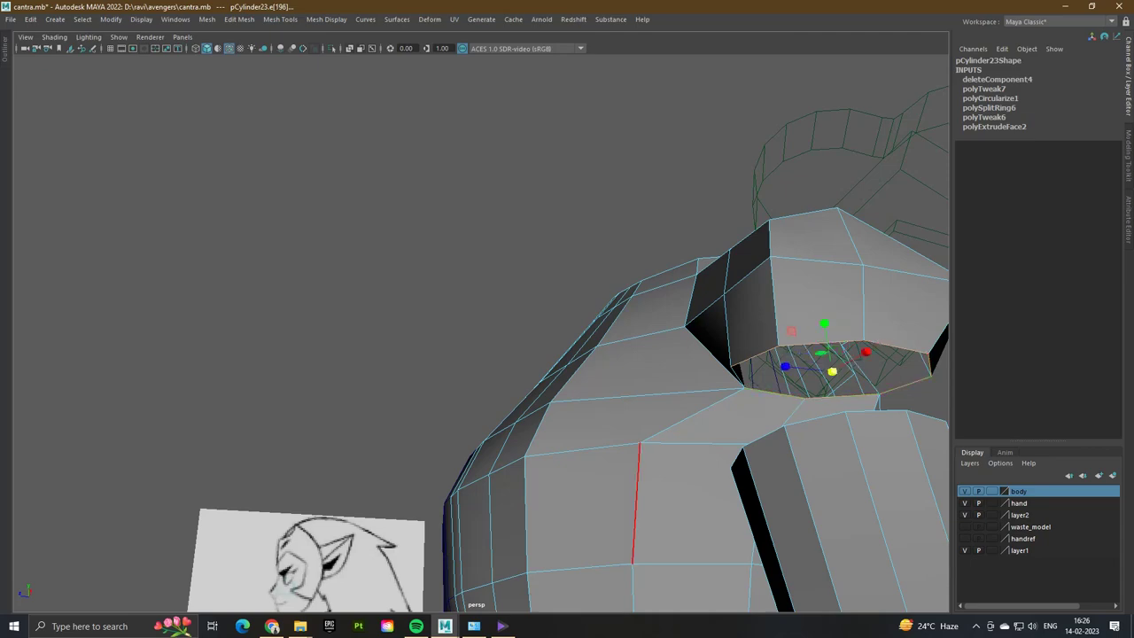
{"action": "left_click_drag", "start_coordinate": [636, 500], "coordinate": [673, 356], "text": "alt"}
{"action": "left_click_drag", "start_coordinate": [713, 285], "coordinate": [708, 390], "text": "alt"}
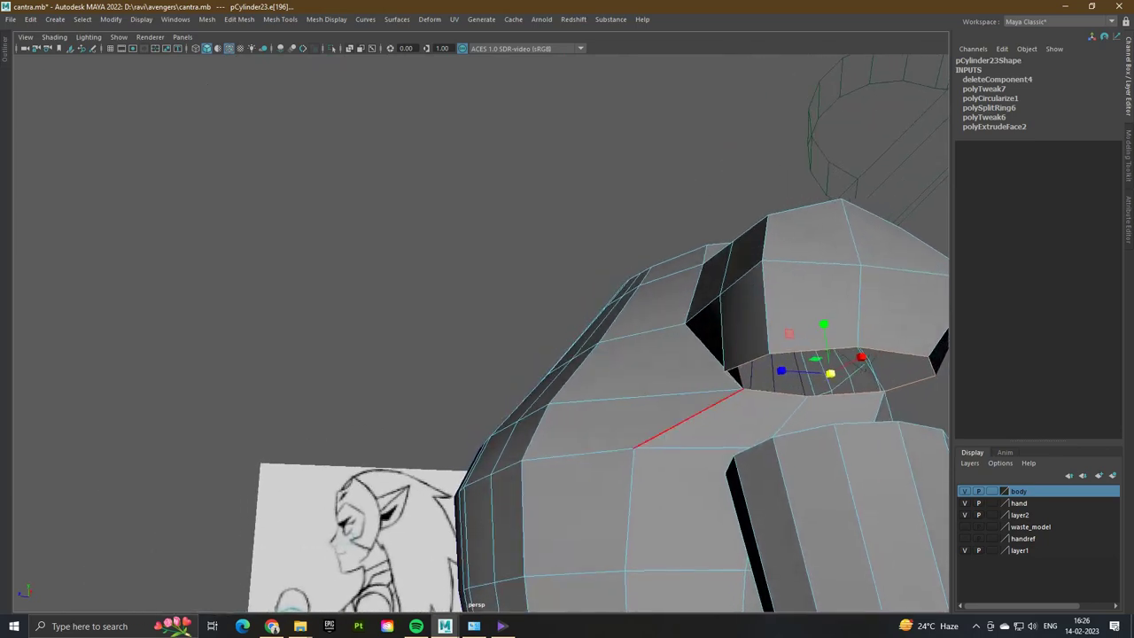
- Scale the two end vertices of the armhole's lower edge farther apart to widen the opening
{"action": "right_click_drag", "start_coordinate": [709, 316], "coordinate": [653, 319]}
{"action": "left_click", "coordinate": [804, 370]}
{"action": "right_click_drag", "start_coordinate": [747, 317], "coordinate": [747, 316]}
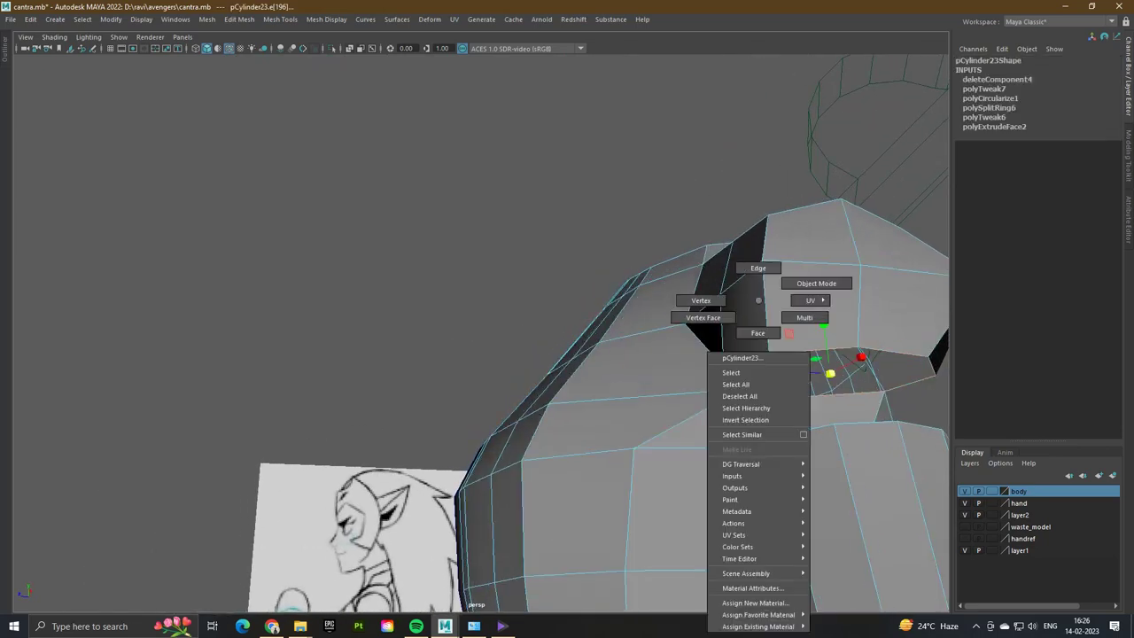
{"action": "left_click", "coordinate": [729, 260]}
{"action": "left_click", "coordinate": [743, 388]}
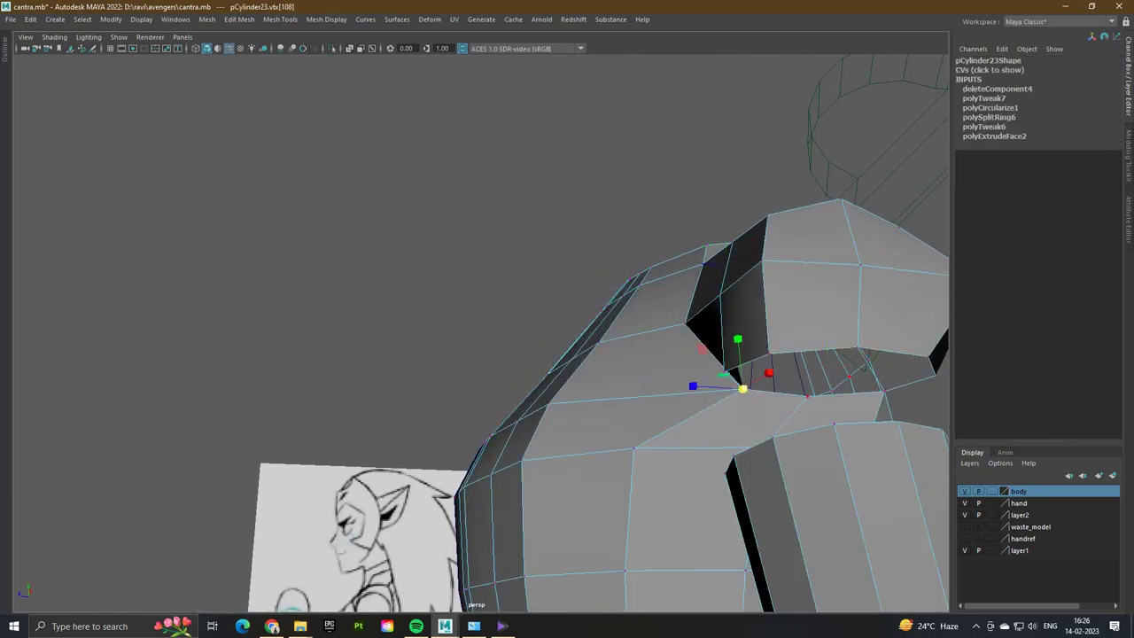
{"action": "left_click", "coordinate": [813, 390]}
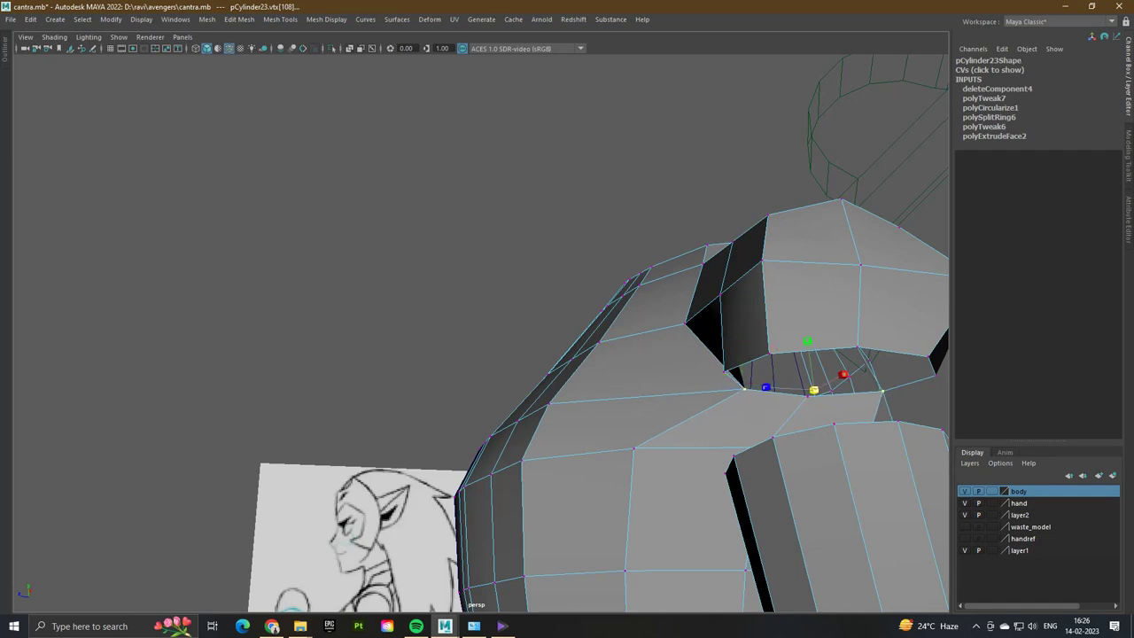
{"action": "left_click_drag", "start_coordinate": [813, 390], "coordinate": [722, 386]}
- Insert two vertical edge loops into the body half, running through the lower edge of the armhole
{"action": "right_click_drag", "start_coordinate": [732, 312], "coordinate": [728, 288]}
{"action": "left_click", "coordinate": [811, 385]}
{"action": "left_click", "coordinate": [753, 400]}
{"action": "right_click_drag", "start_coordinate": [735, 434], "coordinate": [728, 457], "text": "shift"}
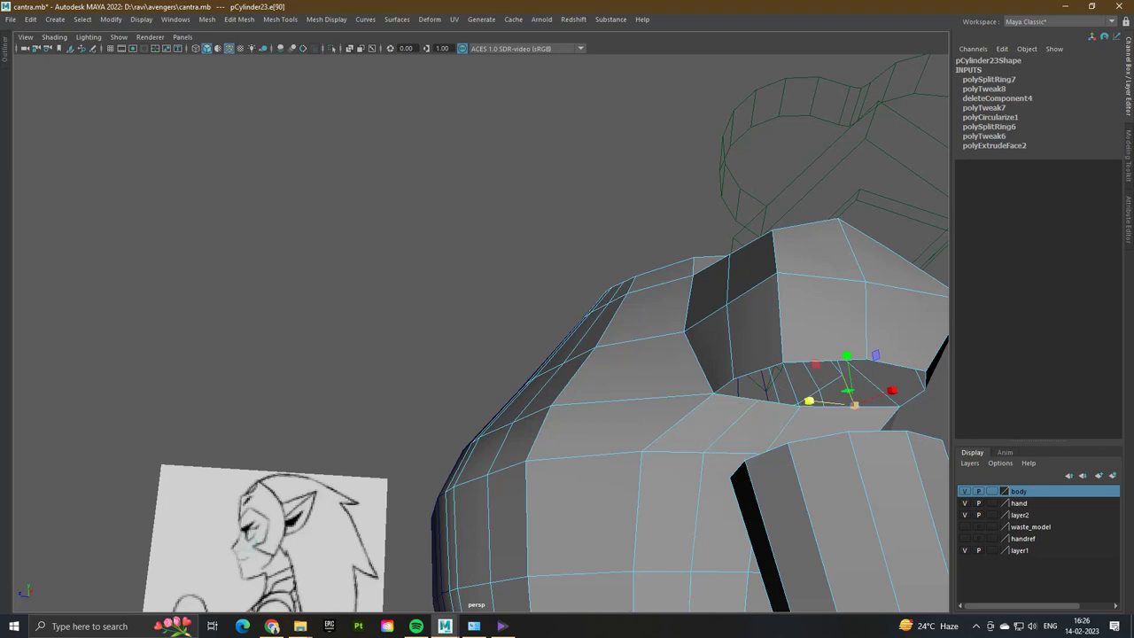
{"action": "right_click_drag", "start_coordinate": [830, 300], "coordinate": [833, 266], "text": "shift"}
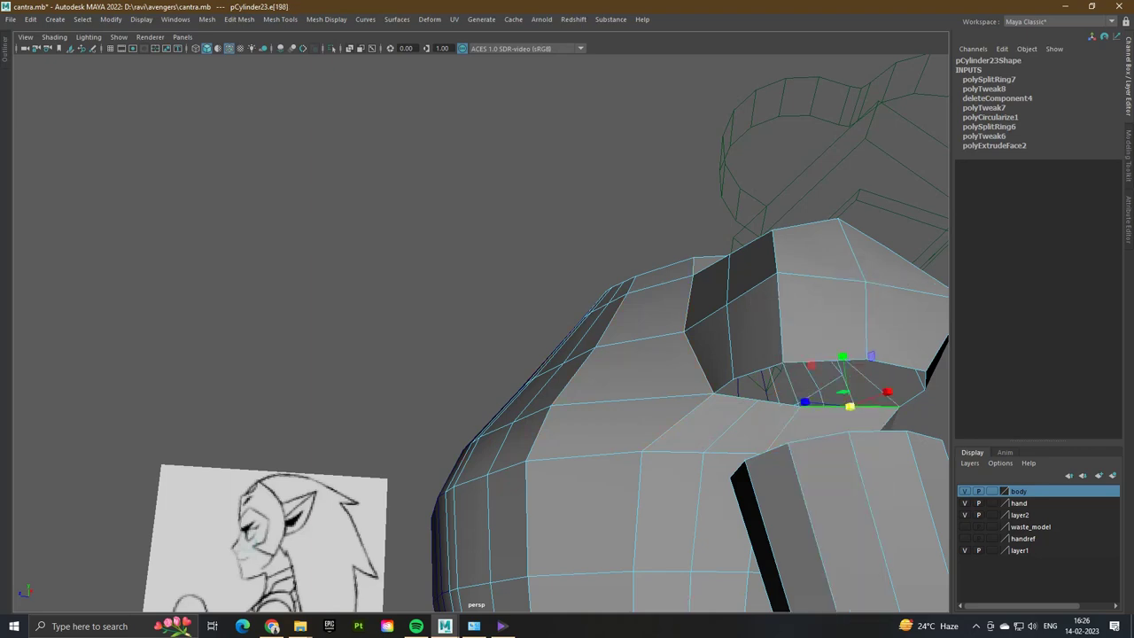
{"action": "right_click_drag", "start_coordinate": [810, 304], "coordinate": [810, 354]}
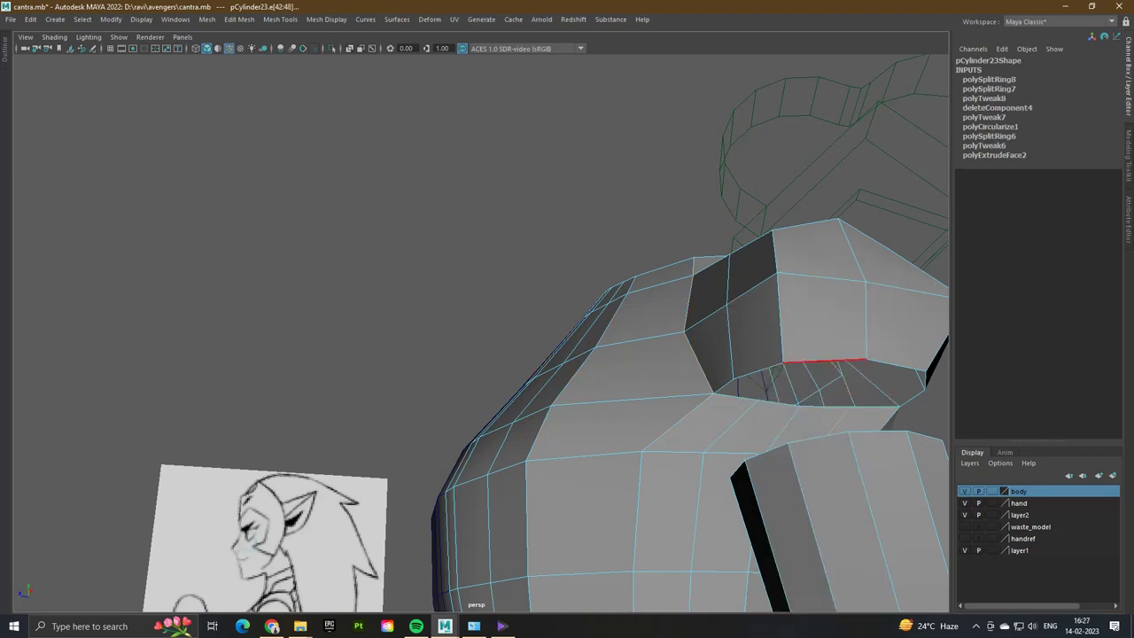
- Try to bridge the armhole's boundary edges to the arm's top edge loop
{"action": "left_click", "coordinate": [815, 367]}
{"action": "double_click", "coordinate": [829, 390]}
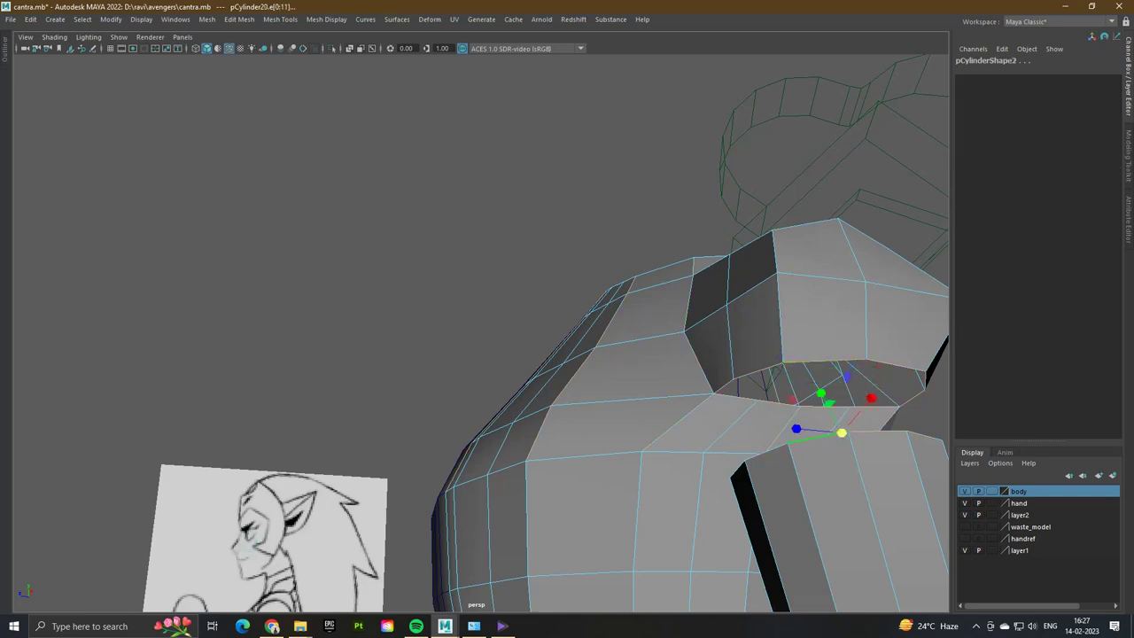
{"action": "left_click_drag", "start_coordinate": [829, 389], "coordinate": [704, 381], "text": "alt"}
{"action": "right_click_drag", "start_coordinate": [776, 246], "coordinate": [749, 389], "text": "shift"}
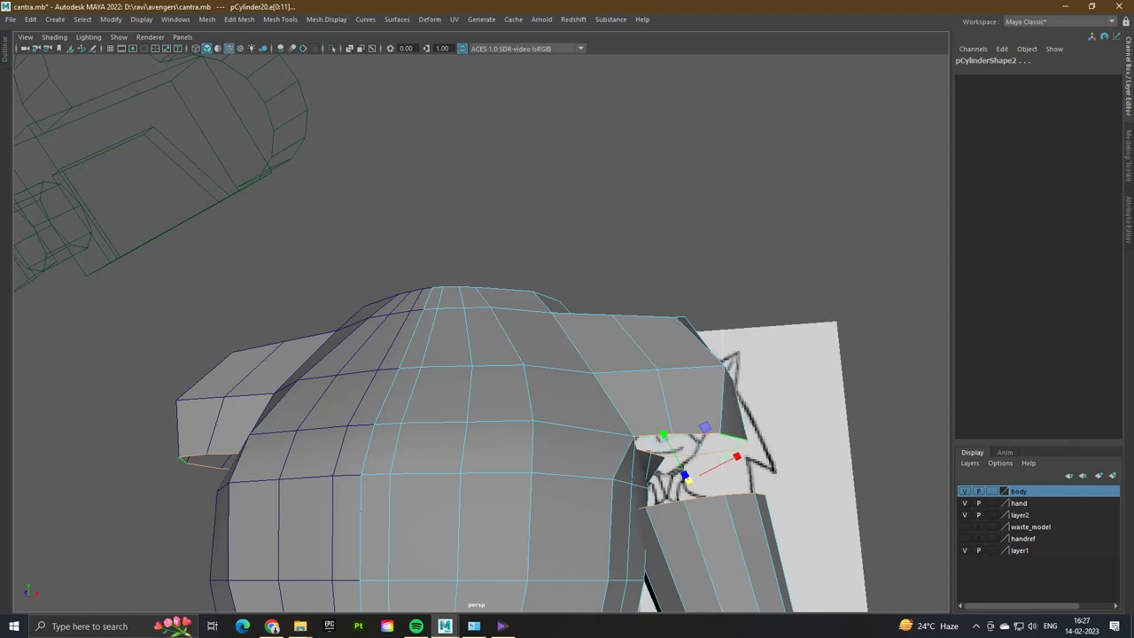
{"action": "left_click_drag", "start_coordinate": [749, 389], "coordinate": [655, 401], "text": "alt"}
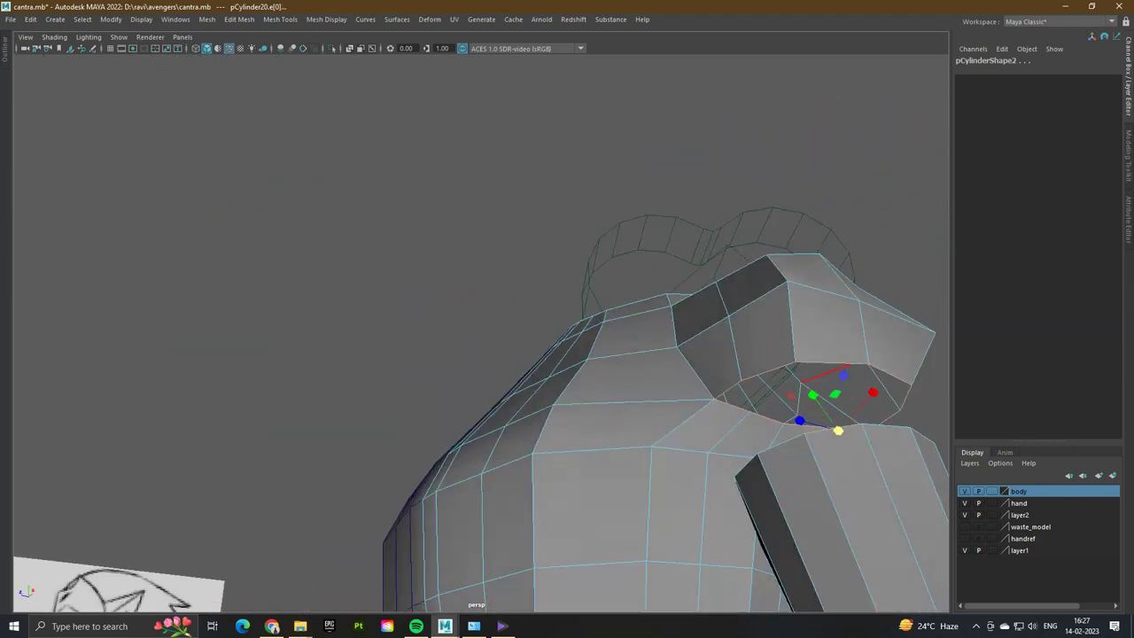
{"action": "right_click_drag", "start_coordinate": [735, 268], "coordinate": [797, 253]}
{"action": "left_click_drag", "start_coordinate": [797, 254], "coordinate": [638, 284], "text": "alt"}
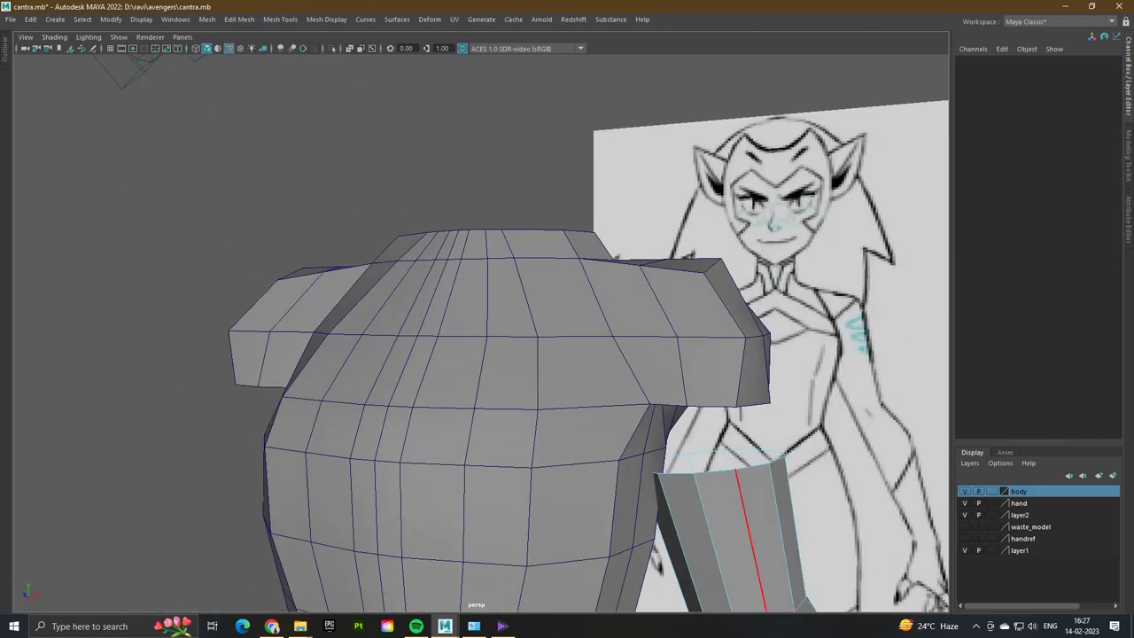
- Scale the arm's top edge loop slightly inward and rotate it to face the armhole
{"action": "left_click", "coordinate": [752, 526]}
{"action": "right_click_drag", "start_coordinate": [576, 299], "coordinate": [625, 293]}
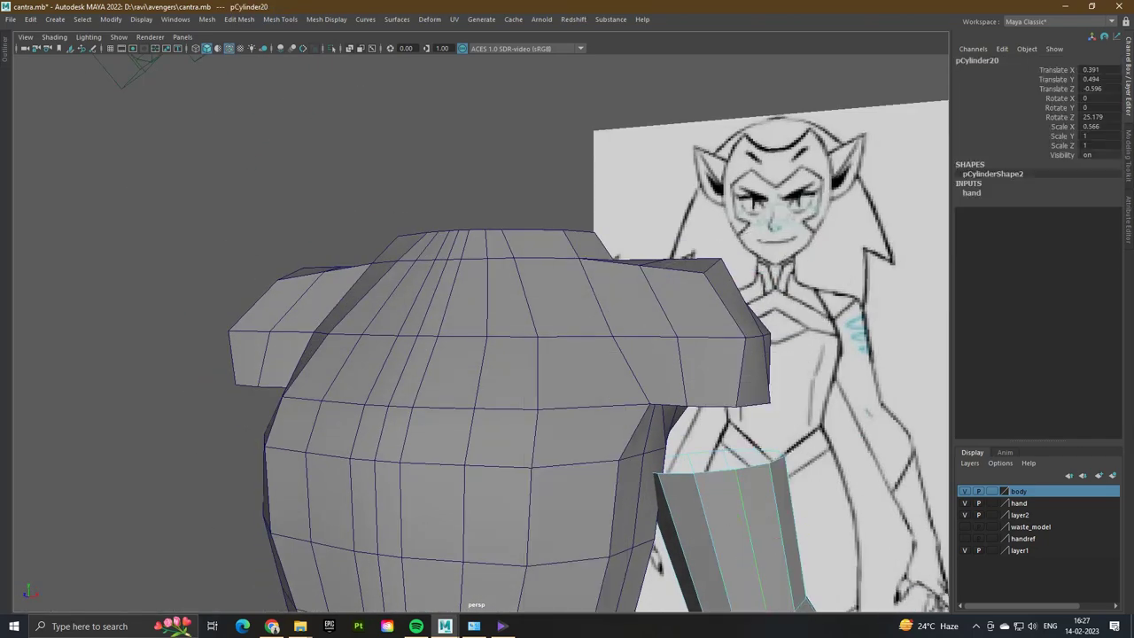
{"action": "left_click", "coordinate": [752, 526]}
{"action": "left_click_drag", "start_coordinate": [625, 292], "coordinate": [576, 301], "text": "alt"}
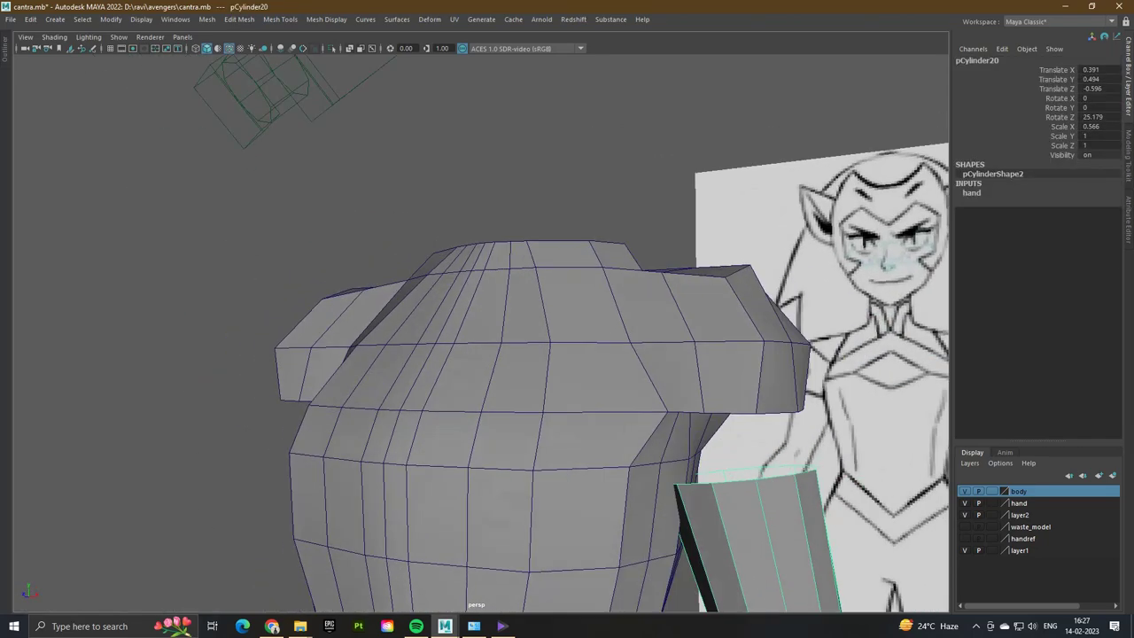
{"action": "right_click_drag", "start_coordinate": [721, 266], "coordinate": [727, 253]}
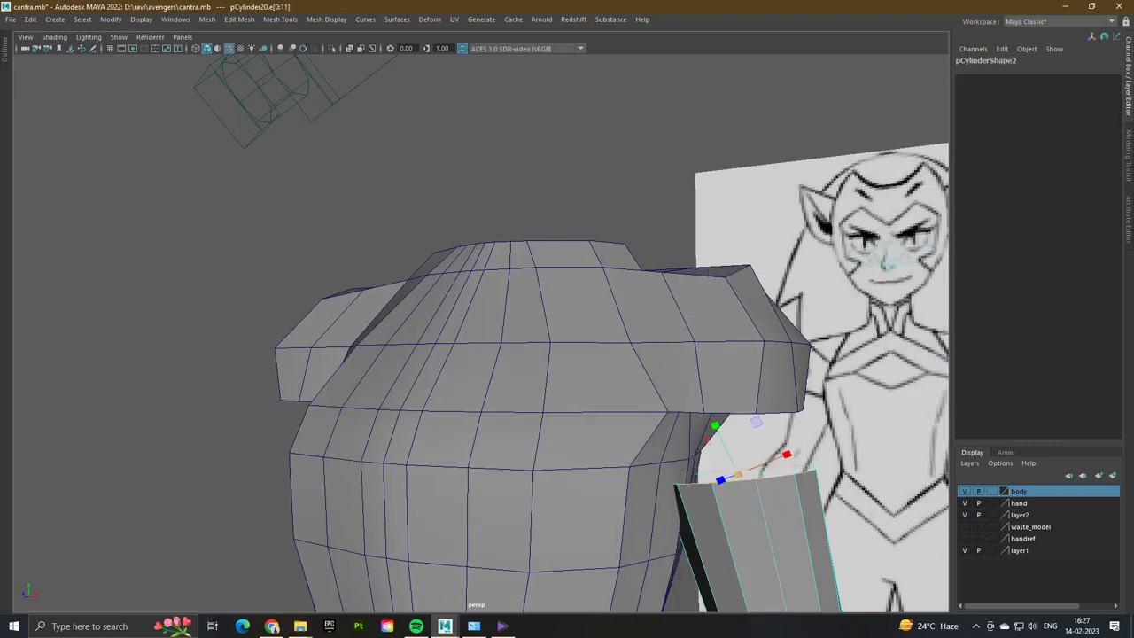
{"action": "left_click_drag", "start_coordinate": [737, 476], "coordinate": [722, 475]}
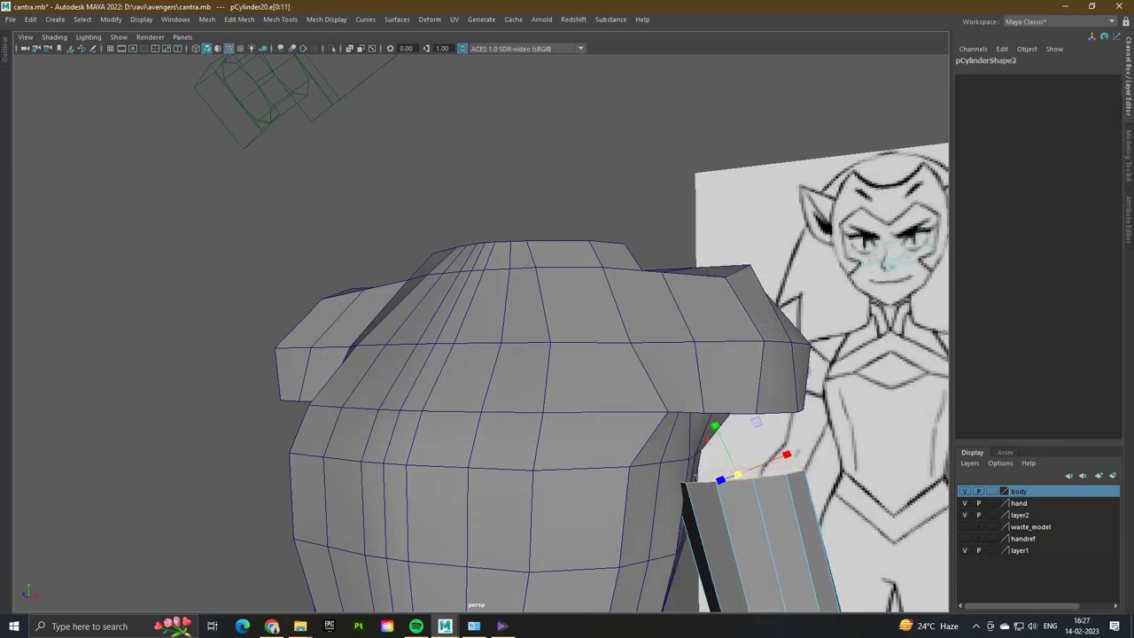
{"action": "key", "text": "e"}
{"action": "left_click_drag", "start_coordinate": [780, 443], "coordinate": [549, 522]}
{"action": "key", "text": "w"}
- Move the arm object's pivot onto the body's center line at the crotch
{"action": "key", "text": "F8"}
{"action": "scroll", "coordinate": [611, 443], "scroll_direction": "down", "scroll_amount": 2}
{"action": "scroll", "coordinate": [531, 355], "scroll_direction": "up", "scroll_amount": 4}
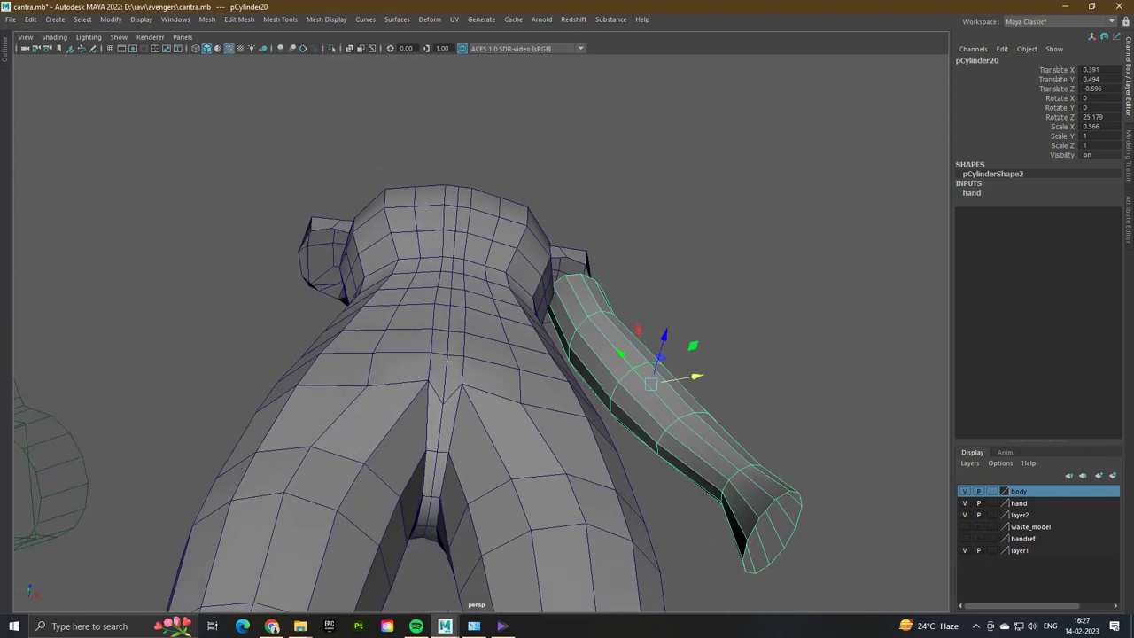
{"action": "key", "text": "d"}
{"action": "left_click_drag", "start_coordinate": [650, 383], "coordinate": [447, 434]}
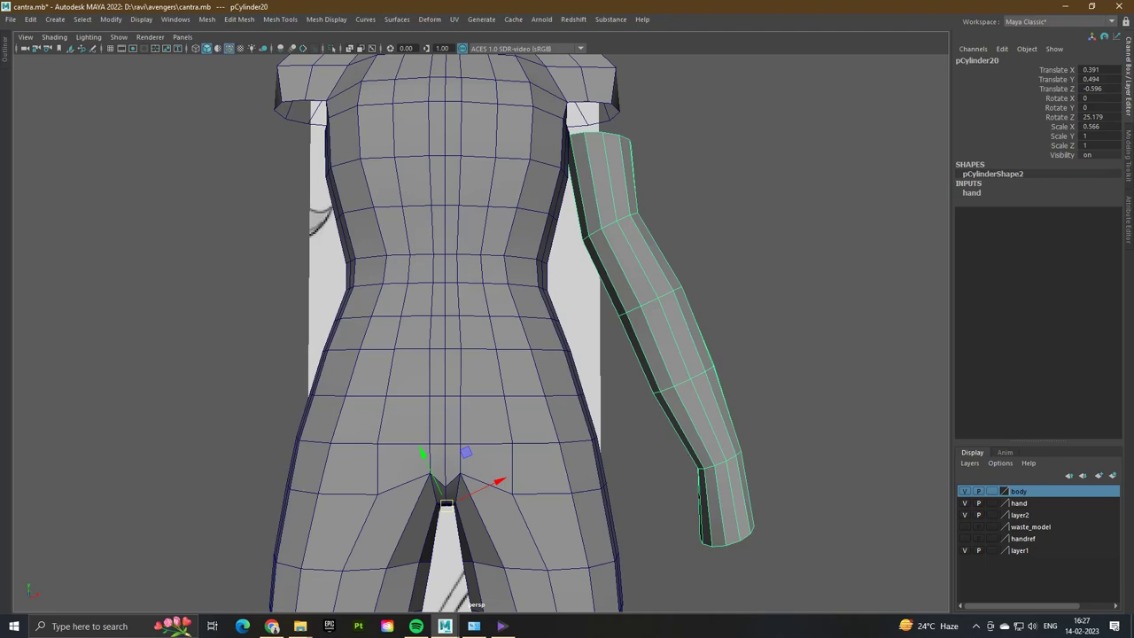
- Freeze the arm's transformations, then snap its centered pivot back to the body's center line at the crotch
{"action": "key", "text": "ctrl+space"}
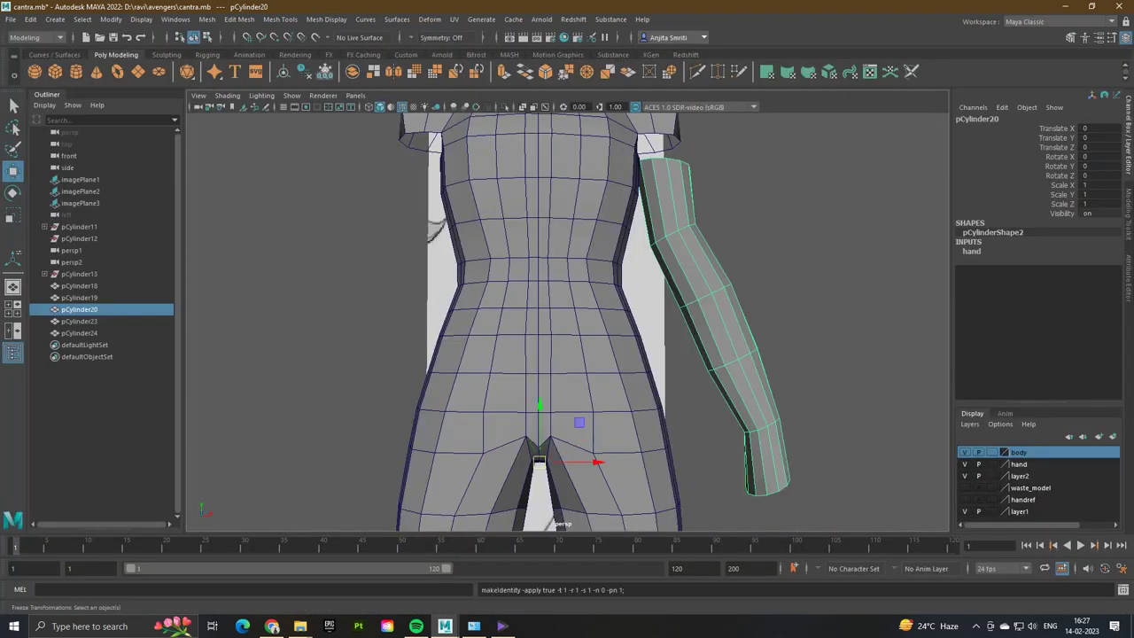
{"action": "left_click", "coordinate": [304, 71]}
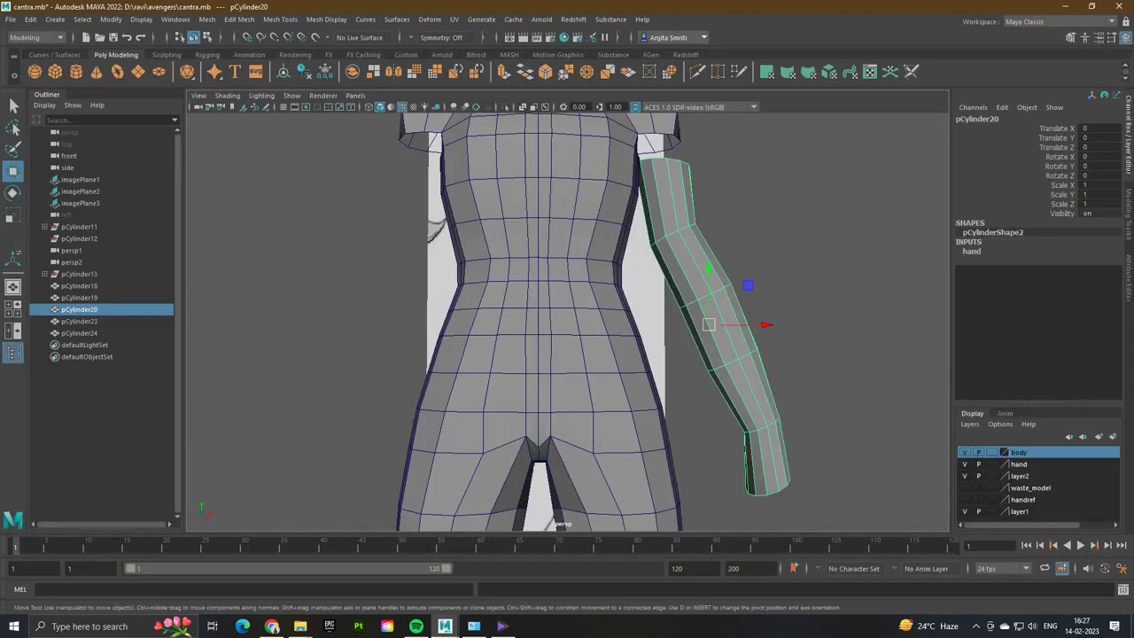
{"action": "left_click_drag", "start_coordinate": [567, 266], "coordinate": [584, 336], "text": "alt"}
{"action": "key", "text": "d"}
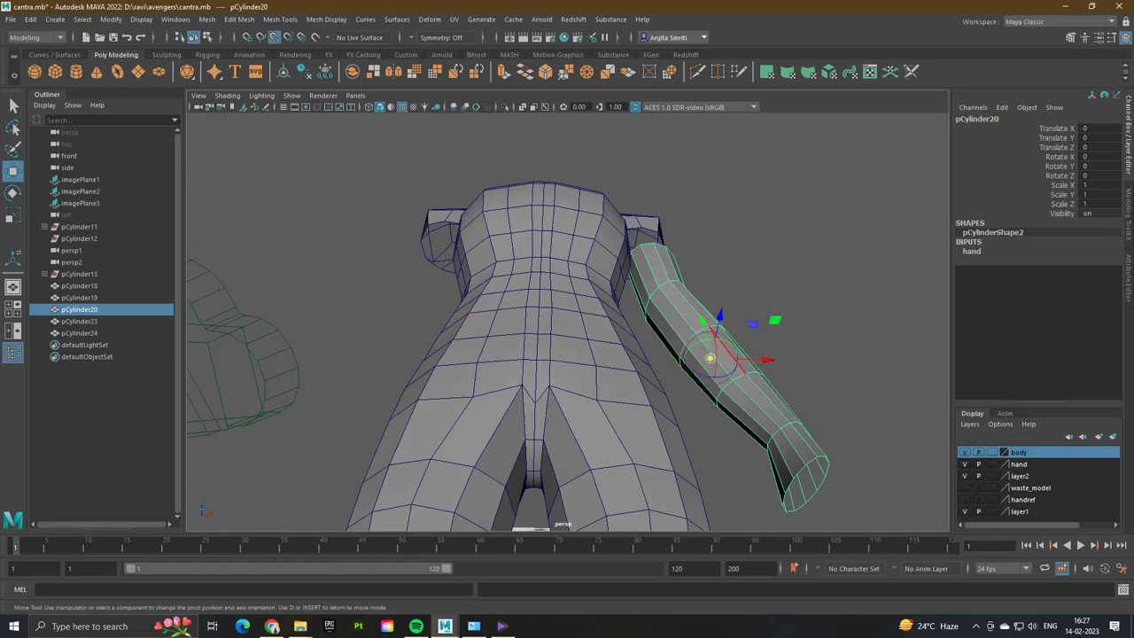
{"action": "left_click_drag", "start_coordinate": [710, 358], "coordinate": [638, 426]}
{"action": "key", "text": "space"}
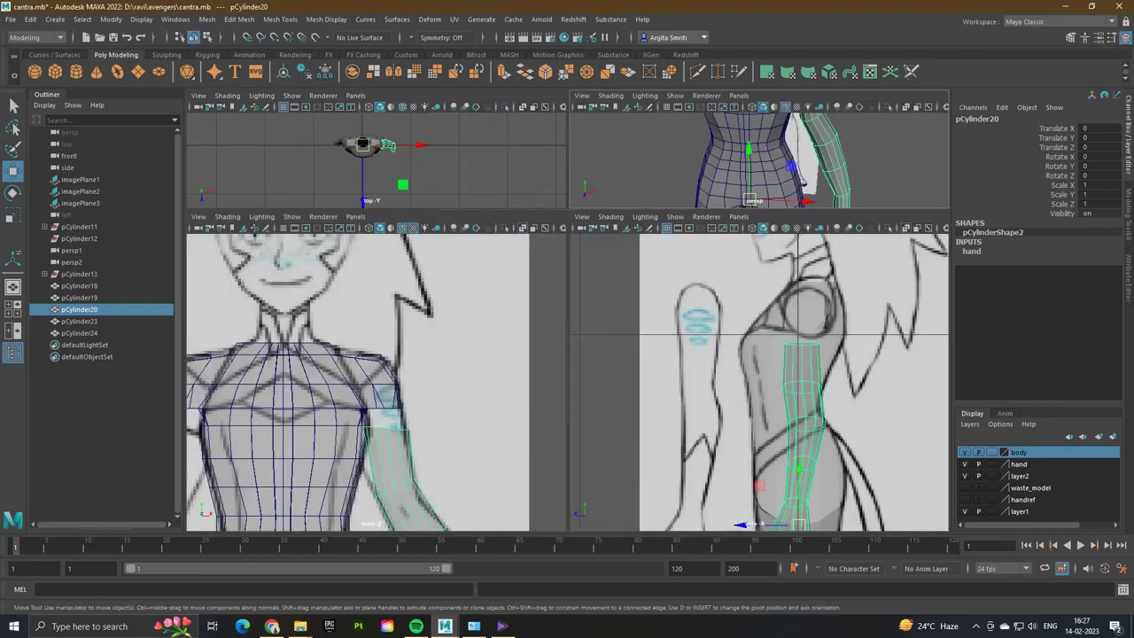
{"action": "key", "text": "space"}
{"action": "key", "text": "ctrl+space"}
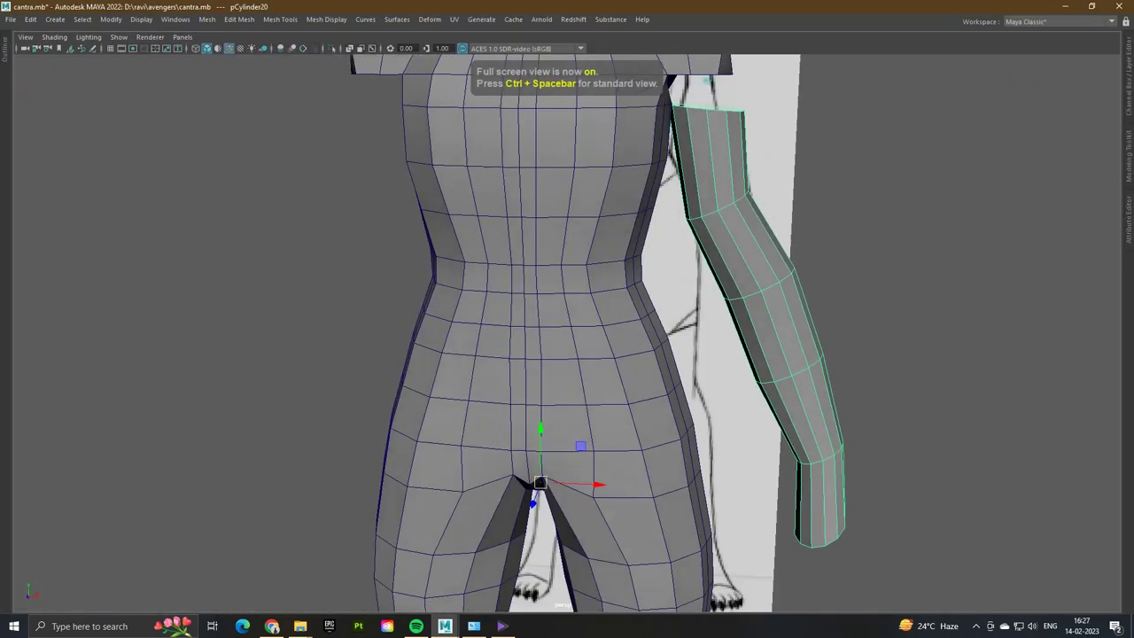
- Mirror the arm to the other side as one instanced duplicate with Scale X set to -1
{"action": "scroll", "coordinate": [567, 337], "scroll_direction": "down", "scroll_amount": 5}
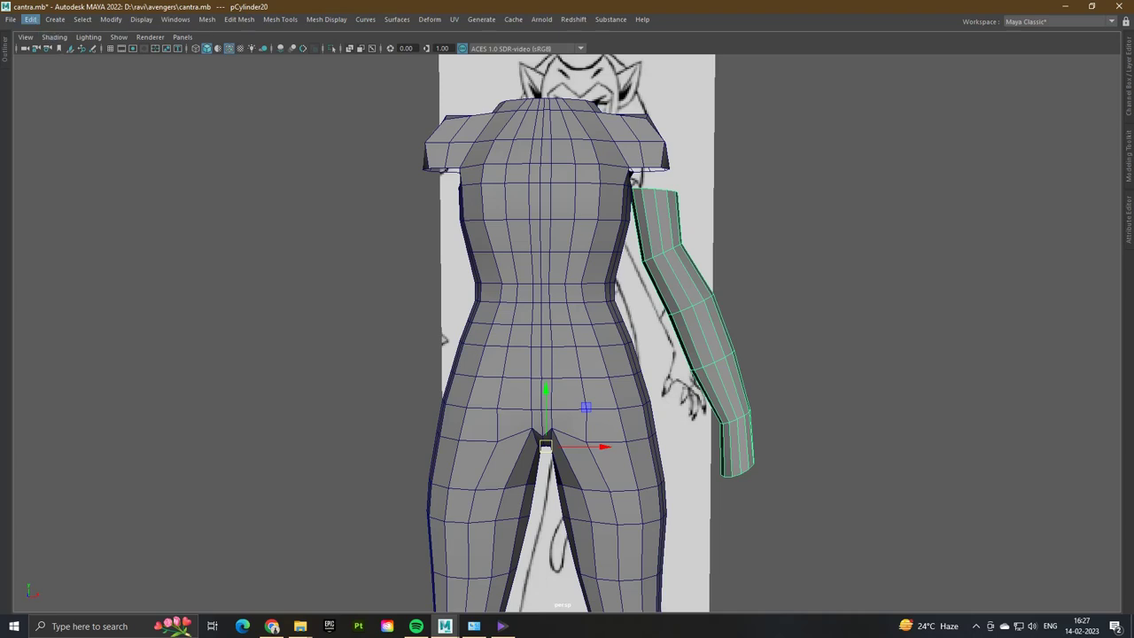
{"action": "left_click", "coordinate": [30, 18]}
{"action": "left_click", "coordinate": [175, 203]}
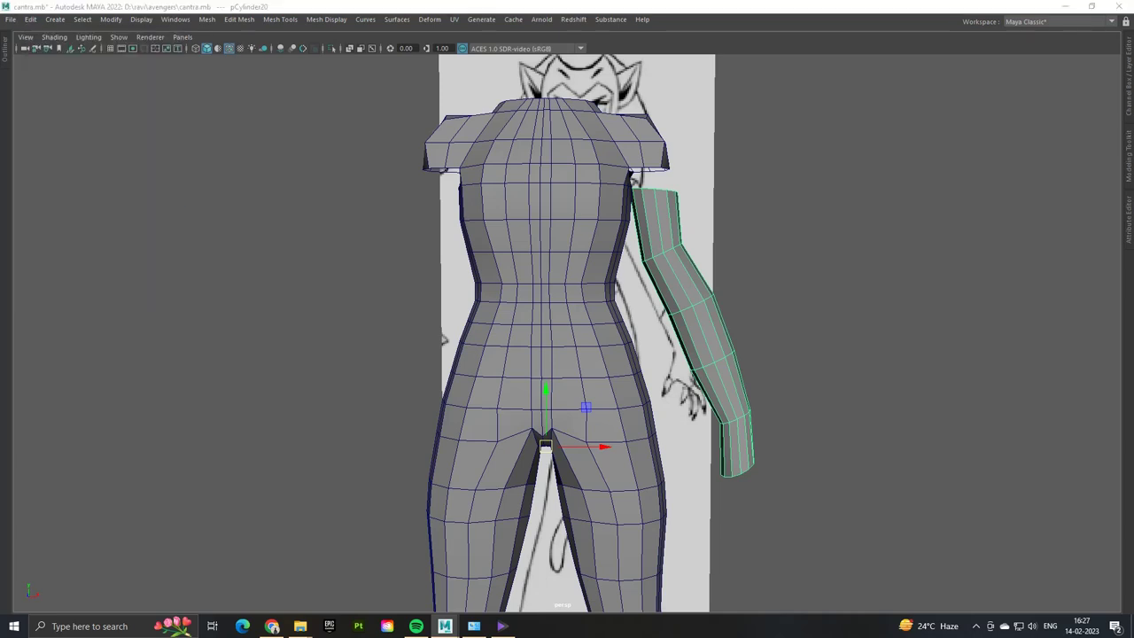
{"action": "left_click", "coordinate": [283, 382]}
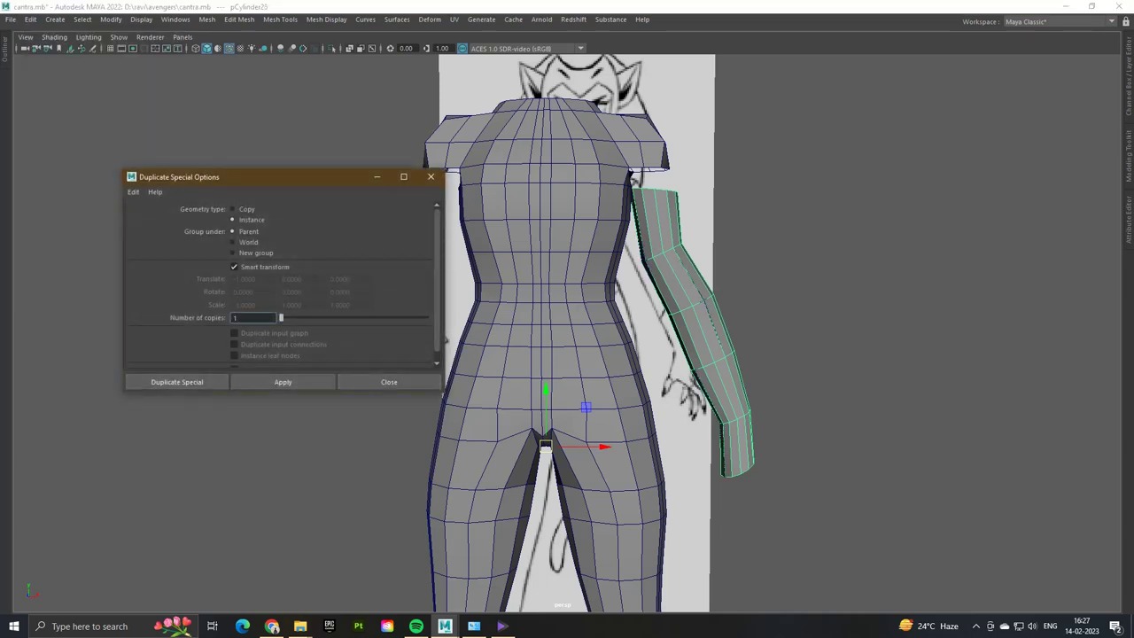
{"action": "key", "text": "ctrl+shift+a"}
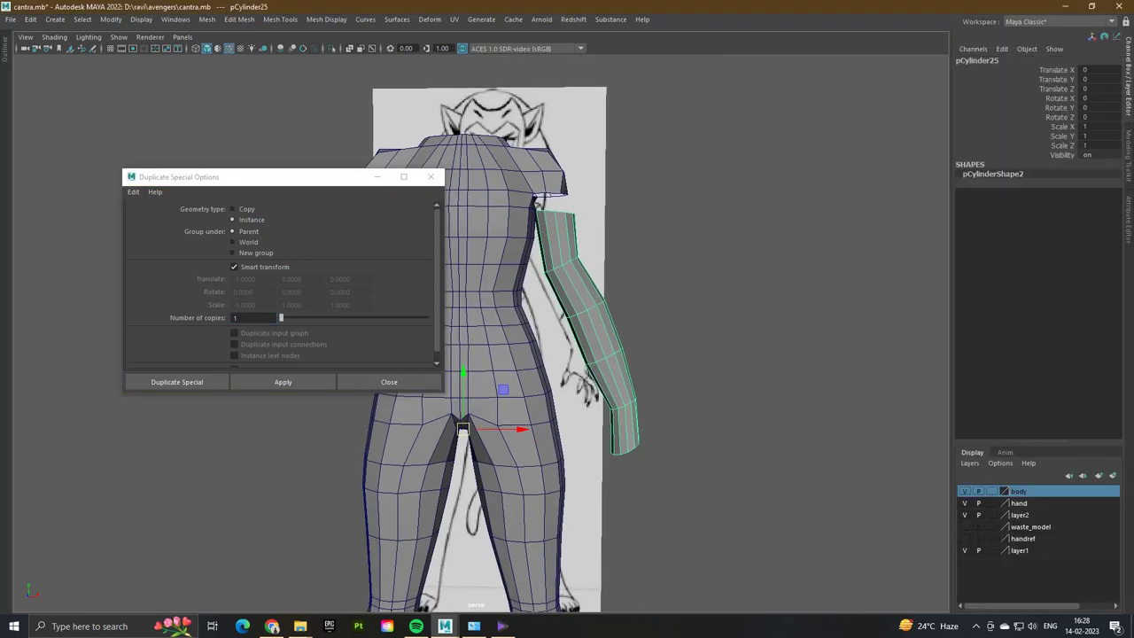
{"action": "type", "text": "-1"}
{"action": "key", "text": "Return"}
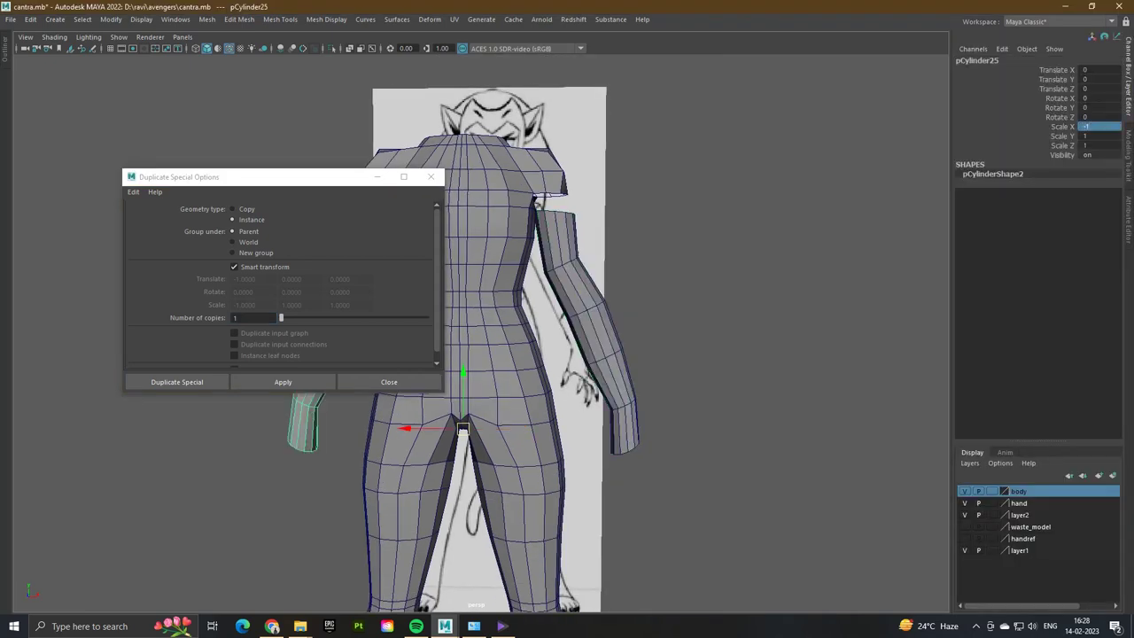
{"action": "left_click", "coordinate": [389, 382]}
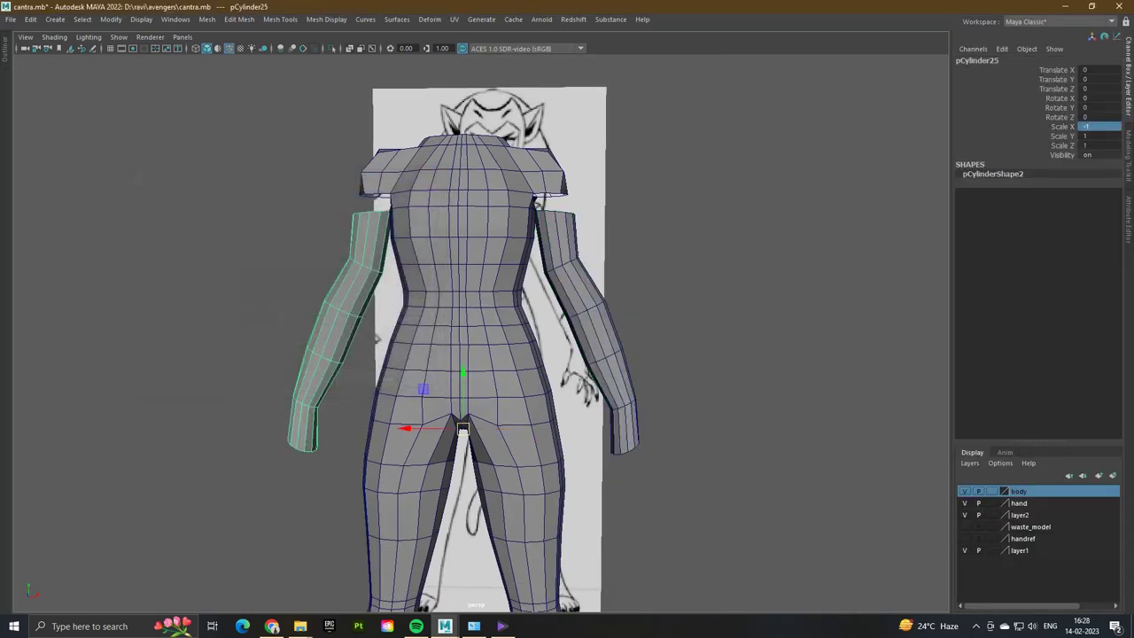
- Combine the original arm and its adjoining body half into one mesh
{"action": "left_click_drag", "start_coordinate": [478, 354], "coordinate": [426, 355], "text": "alt"}
{"action": "scroll", "coordinate": [479, 354], "scroll_direction": "up", "scroll_amount": 3}
{"action": "scroll", "coordinate": [478, 354], "scroll_direction": "up", "scroll_amount": 1}
{"action": "left_click", "coordinate": [624, 354]}
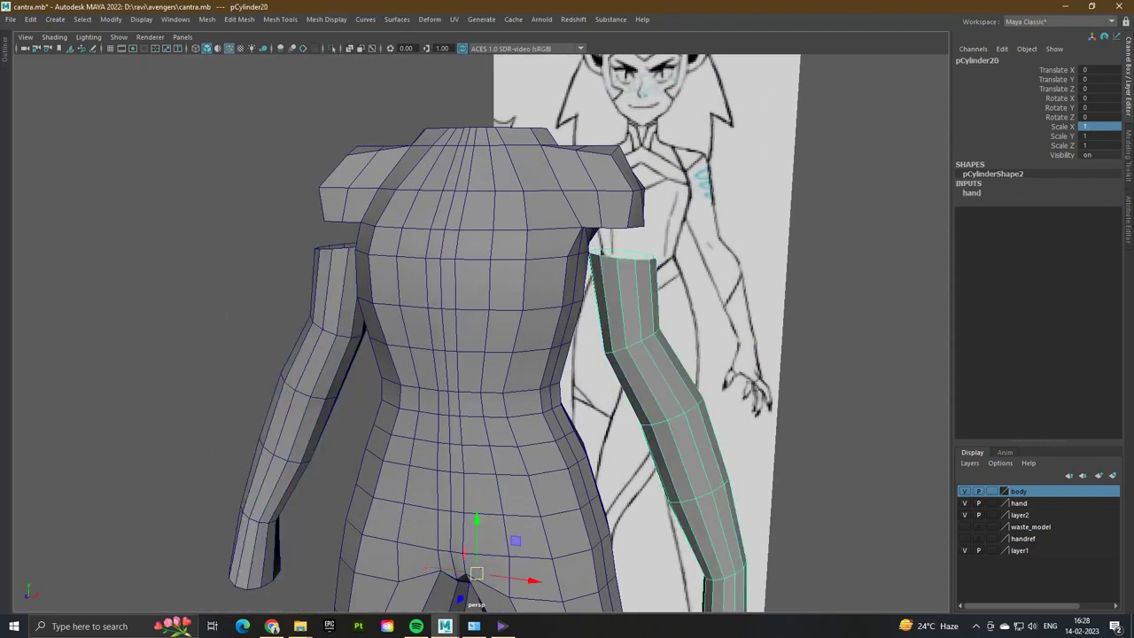
{"action": "left_click", "coordinate": [496, 354], "text": "shift"}
{"action": "right_click_drag", "start_coordinate": [547, 284], "coordinate": [547, 505], "text": "shift"}
{"action": "scroll", "coordinate": [611, 333], "scroll_direction": "down", "scroll_amount": 2}
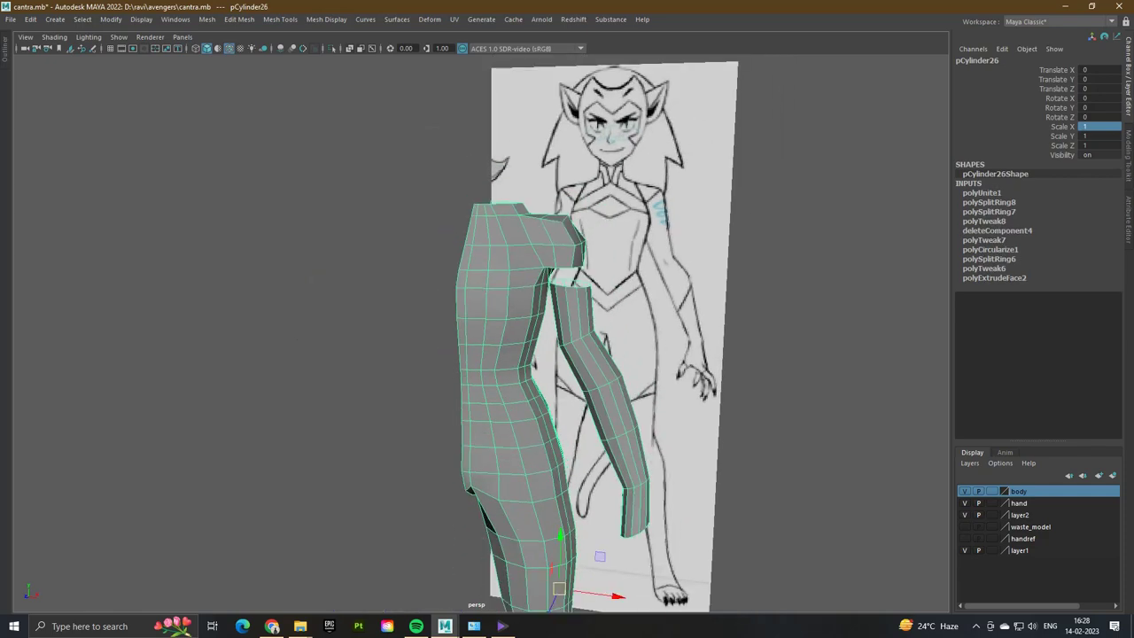
{"action": "scroll", "coordinate": [611, 336], "scroll_direction": "up", "scroll_amount": 6}
{"action": "left_click_drag", "start_coordinate": [567, 310], "coordinate": [567, 372], "text": "alt"}
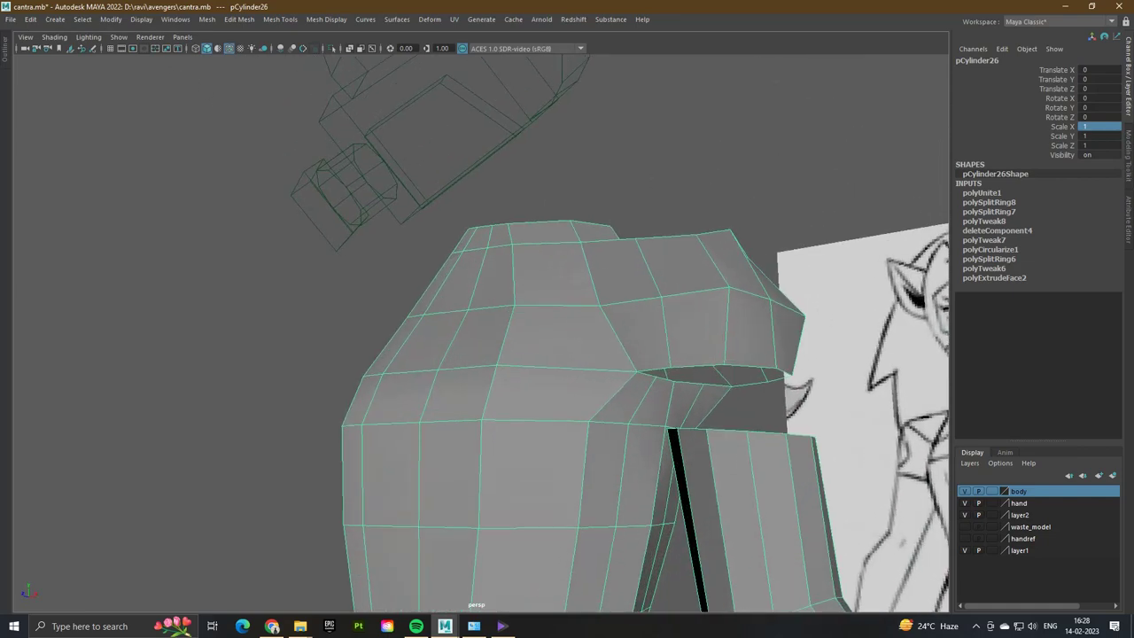
- Undo the combine and remove the mirrored body half and mirrored arm
{"action": "right_click", "coordinate": [625, 296]}
{"action": "key", "text": "ctrl+z"}
{"action": "key", "text": "ctrl+z"}
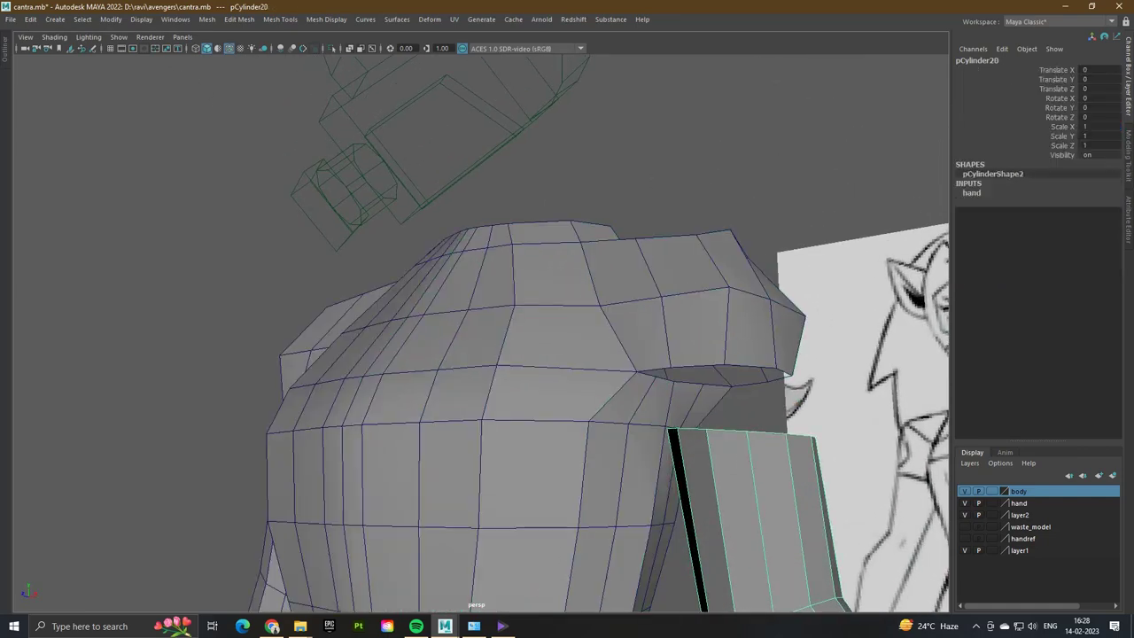
{"action": "key", "text": "ctrl+z"}
{"action": "key", "text": "ctrl+z"}
{"action": "key", "text": "ctrl+z"}
{"action": "key", "text": "ctrl+z"}
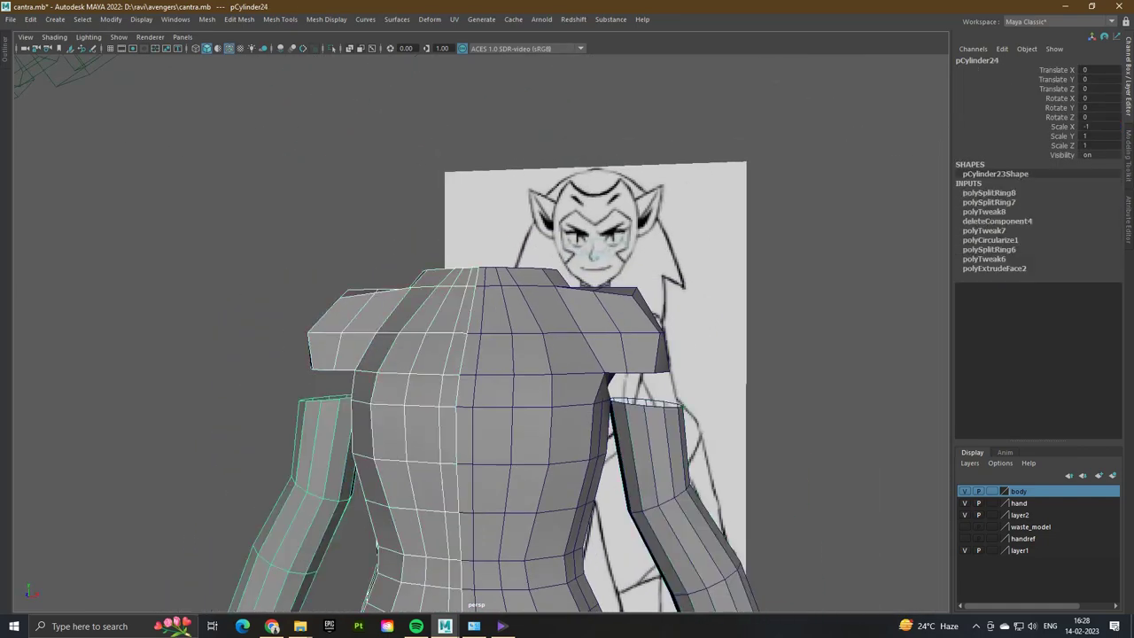
{"action": "key", "text": "ctrl+z"}
{"action": "key", "text": "ctrl+z"}
{"action": "key", "text": "ctrl+z"}
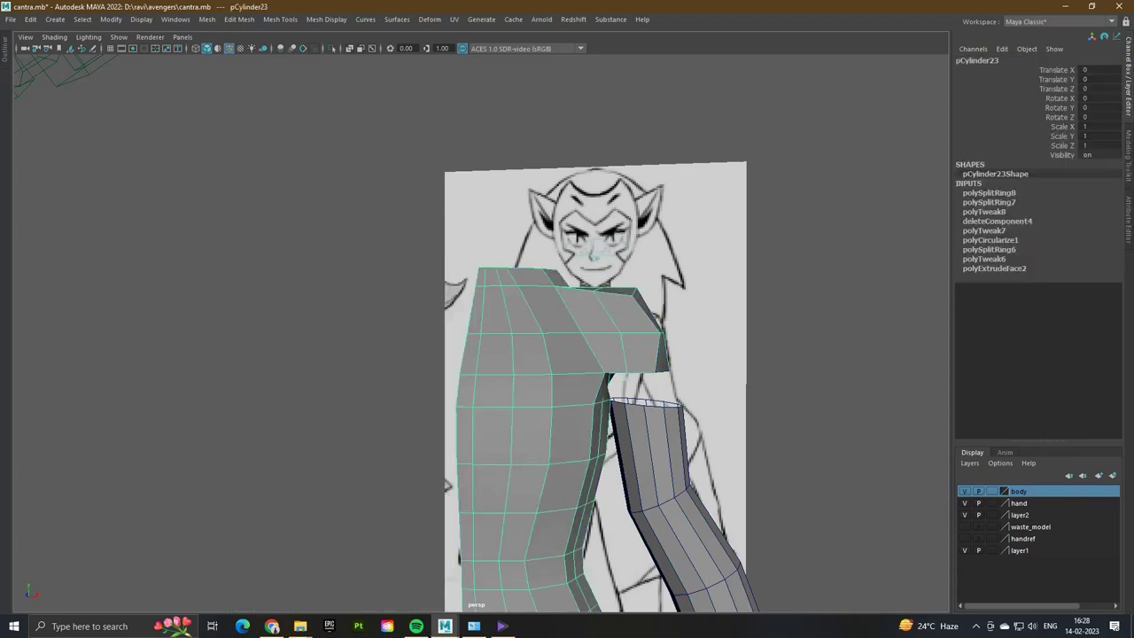
- Combine the arm and half-body into one mesh and try to bridge the shoulder armhole to the arm's open upper border
{"action": "right_click_drag", "start_coordinate": [638, 312], "coordinate": [602, 561], "text": "shift"}
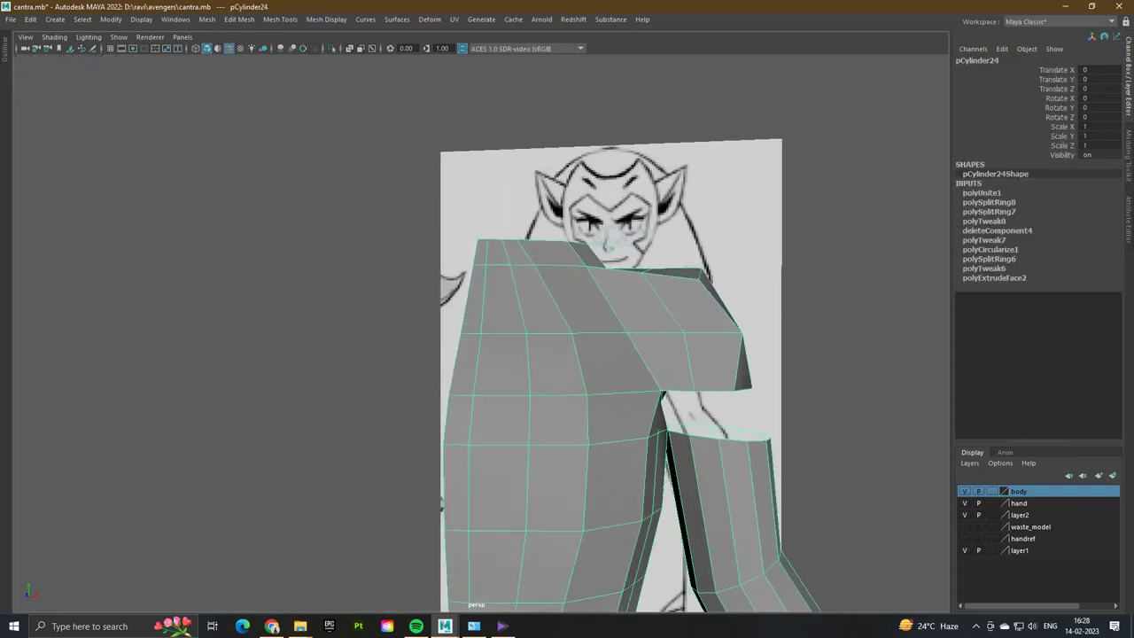
{"action": "left_click_drag", "start_coordinate": [602, 561], "coordinate": [523, 500], "text": "alt"}
{"action": "key", "text": "F10"}
{"action": "left_click", "coordinate": [751, 352]}
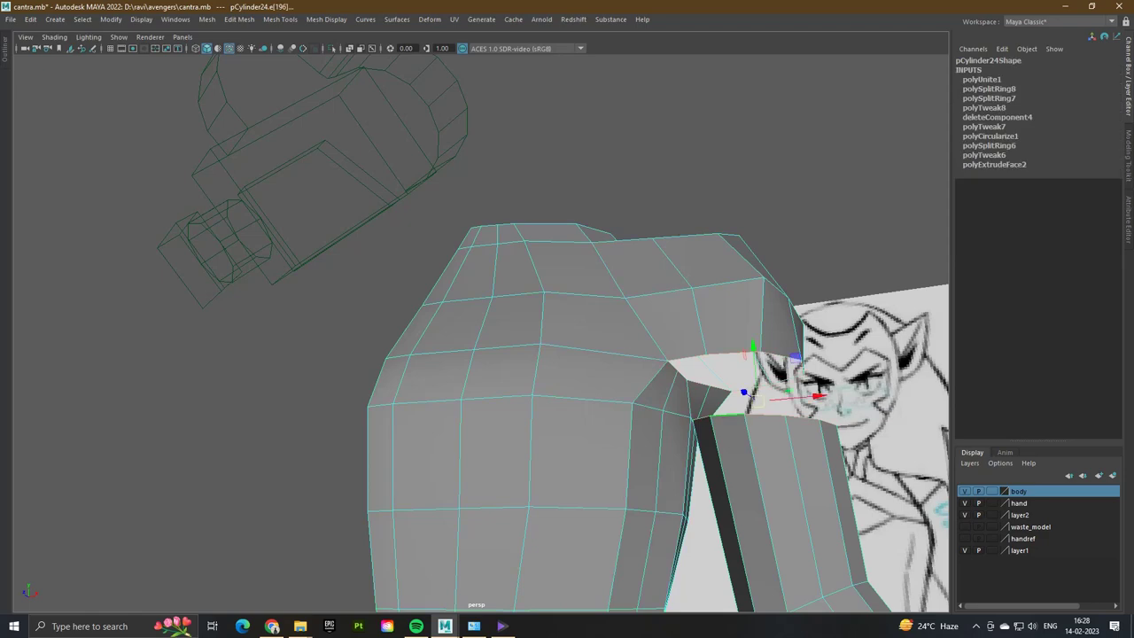
{"action": "right_click_drag", "start_coordinate": [727, 352], "coordinate": [700, 506], "text": "shift"}
{"action": "left_click_drag", "start_coordinate": [700, 507], "coordinate": [151, 434], "text": "alt"}
- Compare the edges around the shoulder armhole with those around the arm's open upper border
{"action": "right_click", "coordinate": [637, 302]}
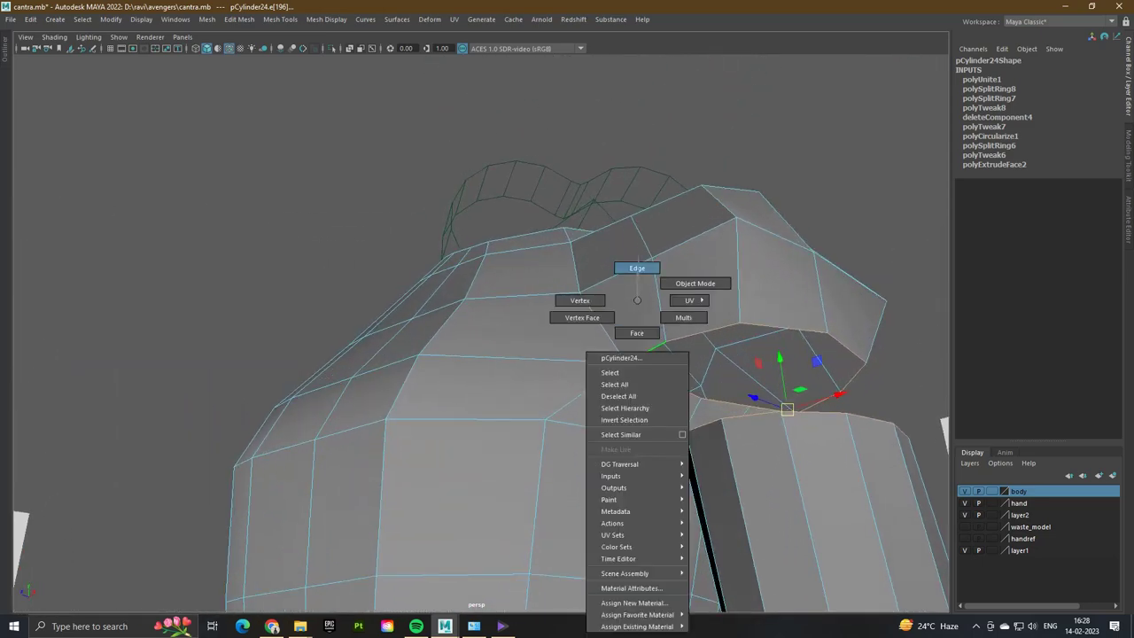
{"action": "double_click", "coordinate": [784, 413]}
{"action": "left_click", "coordinate": [643, 350]}
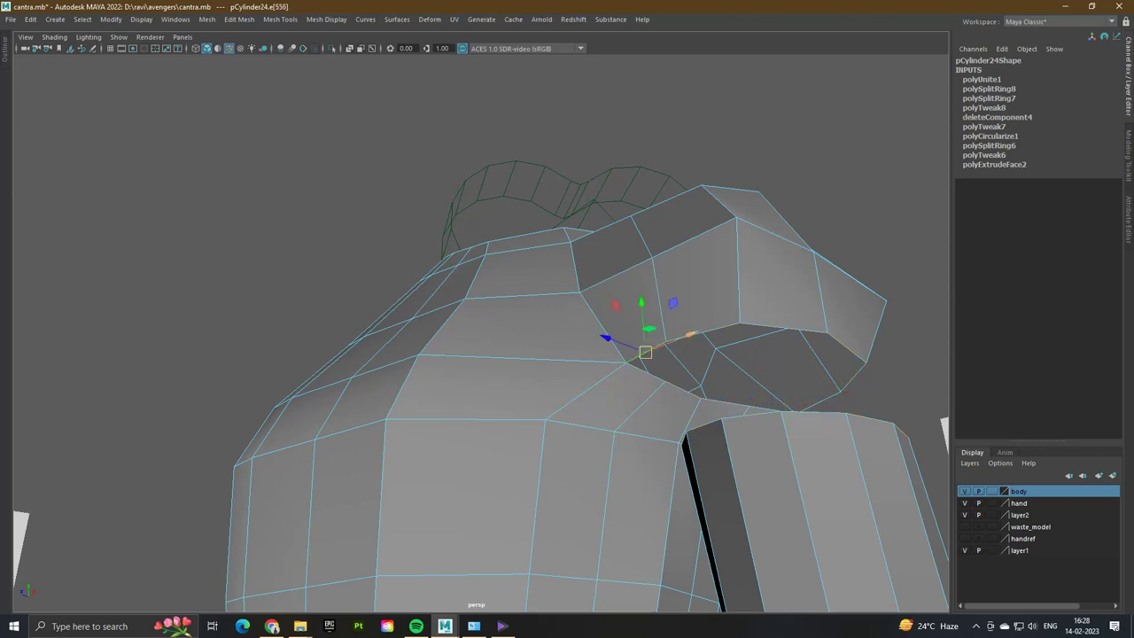
{"action": "left_click", "coordinate": [687, 341], "text": "shift"}
{"action": "left_click", "coordinate": [762, 330], "text": "shift"}
{"action": "left_click", "coordinate": [849, 376], "text": "shift"}
{"action": "left_click", "coordinate": [852, 378], "text": "shift"}
{"action": "left_click_drag", "start_coordinate": [852, 377], "coordinate": [853, 416], "text": "alt"}
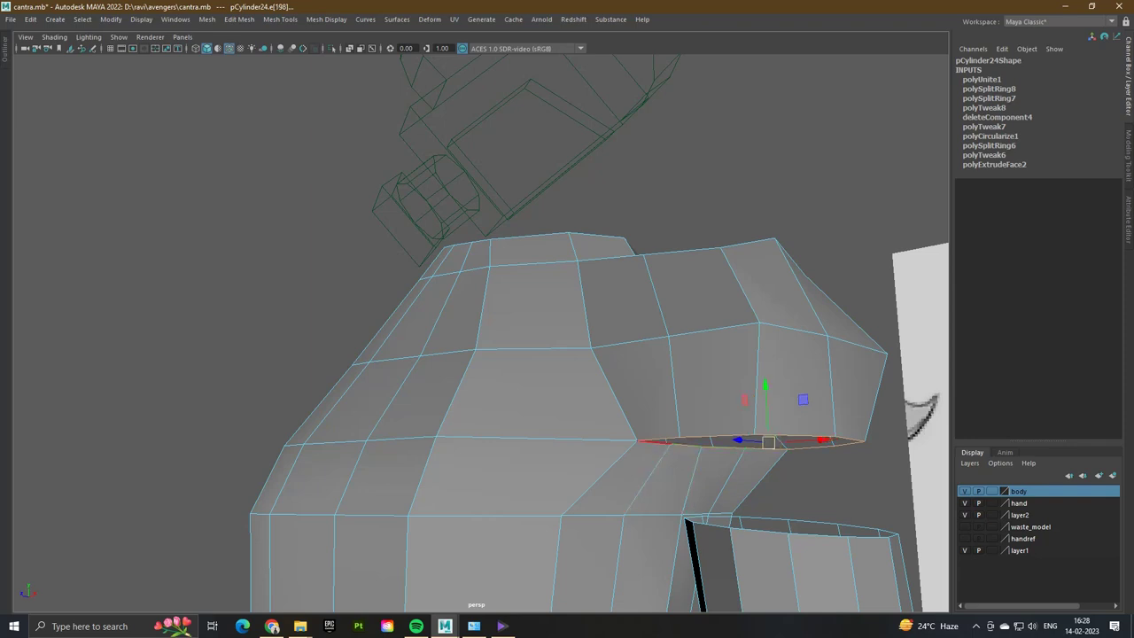
{"action": "left_click_drag", "start_coordinate": [852, 416], "coordinate": [797, 469], "text": "alt"}
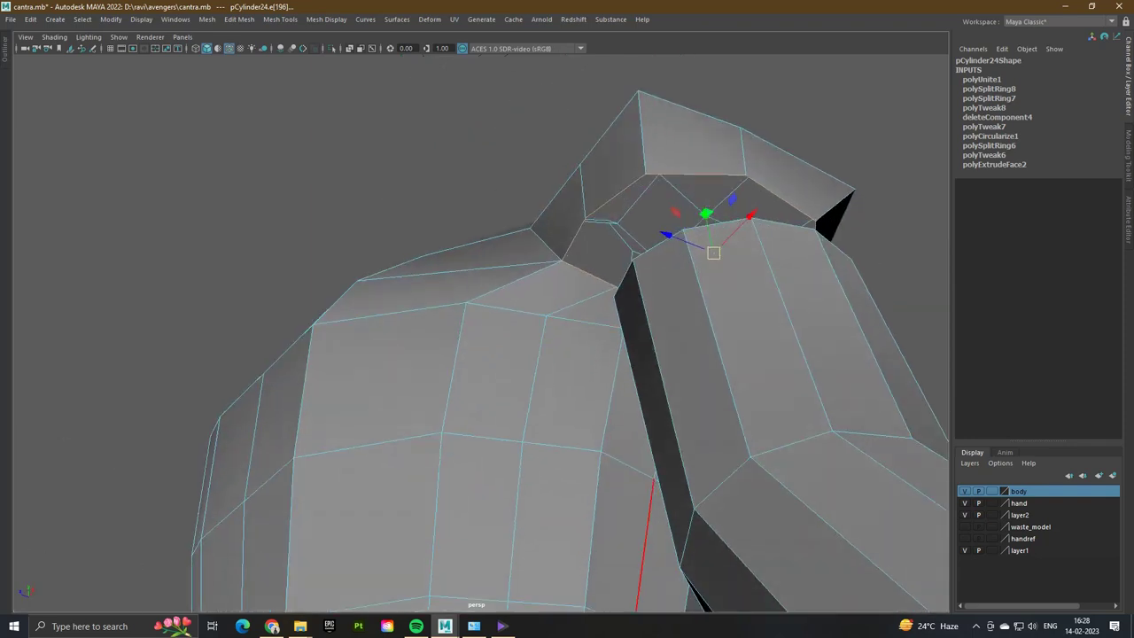
{"action": "left_click_drag", "start_coordinate": [595, 519], "coordinate": [644, 335], "text": "alt"}
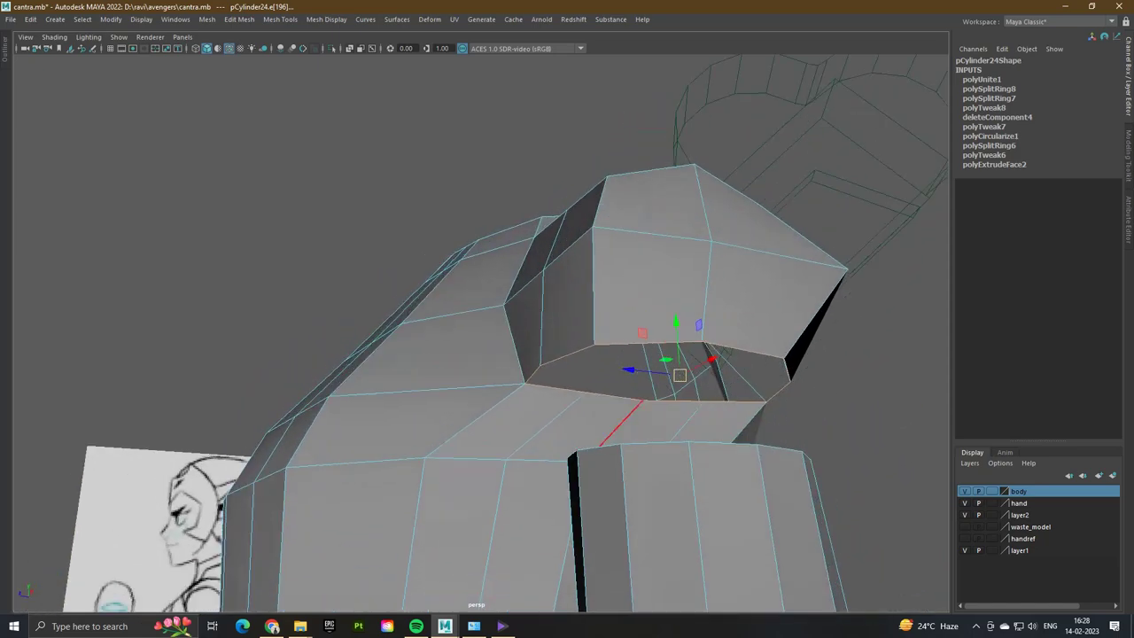
- Insert two edge loops through the outer shoulder faces, one from each of two neighboring armhole border edges
{"action": "right_click_drag", "start_coordinate": [644, 334], "coordinate": [647, 305]}
{"action": "left_click", "coordinate": [647, 342]}
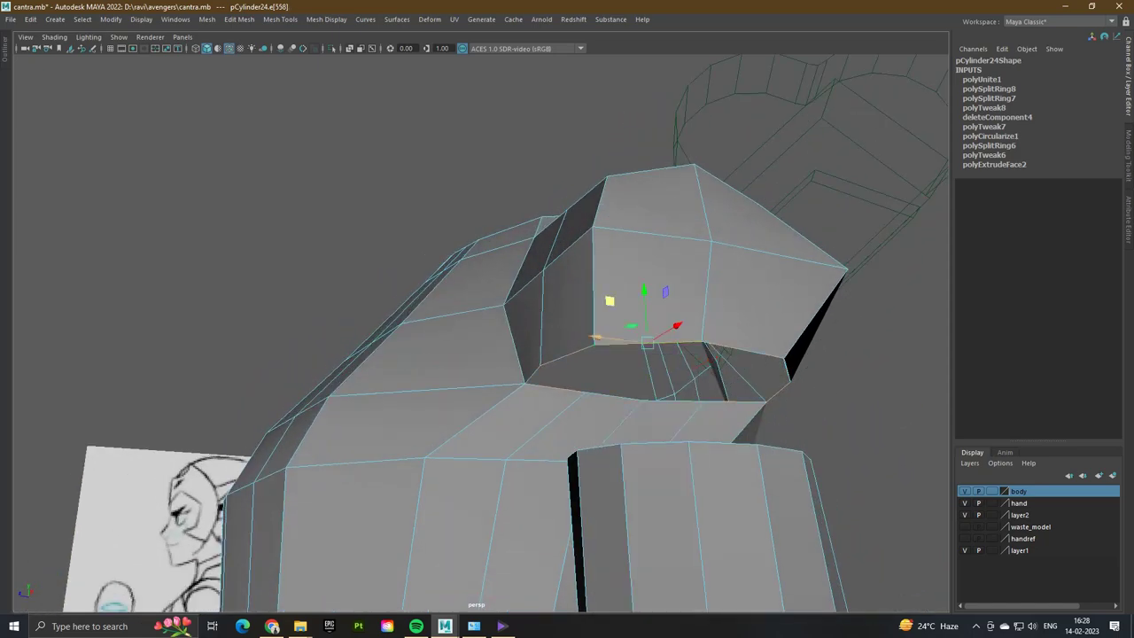
{"action": "right_click_drag", "start_coordinate": [565, 369], "coordinate": [499, 402], "text": "ctrl"}
{"action": "left_click", "coordinate": [737, 351]}
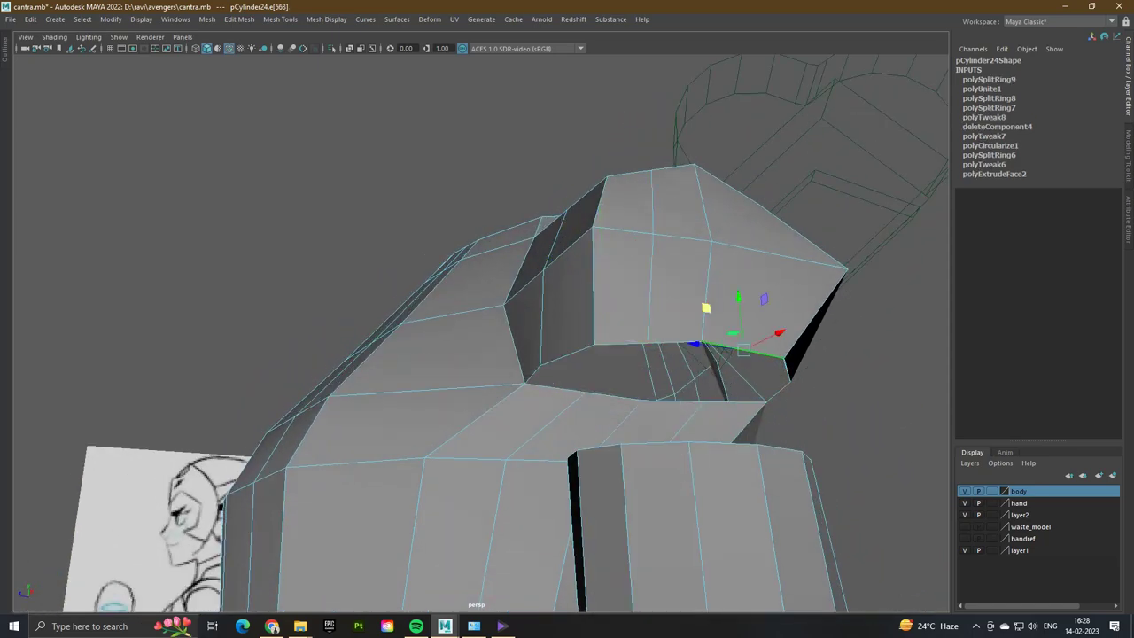
{"action": "key", "text": "g"}
- Bridge the shoulder armhole's border edges to the arm's open upper border edges
{"action": "mouse_move", "coordinate": [479, 354]}
{"action": "left_mouse_down", "text": "alt"}
{"action": "mouse_move", "coordinate": [531, 337]}
{"action": "mouse_move", "coordinate": [460, 354]}
{"action": "left_mouse_up", "text": "alt"}
{"action": "double_click", "coordinate": [682, 335]}
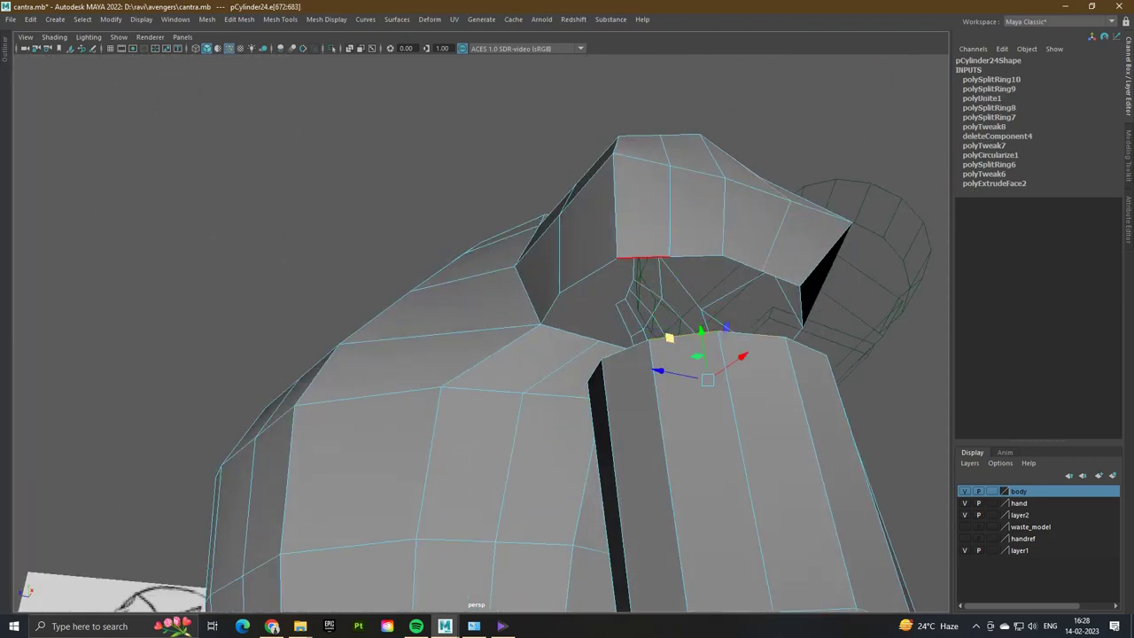
{"action": "right_click_drag", "start_coordinate": [671, 302], "coordinate": [582, 413], "text": "shift"}
{"action": "left_click_drag", "start_coordinate": [582, 413], "coordinate": [716, 296], "text": "alt"}
- Try to shift the two rearmost vertices of the outer shoulder and upper arm forward along the depth axis
{"action": "right_click_drag", "start_coordinate": [716, 296], "coordinate": [660, 298]}
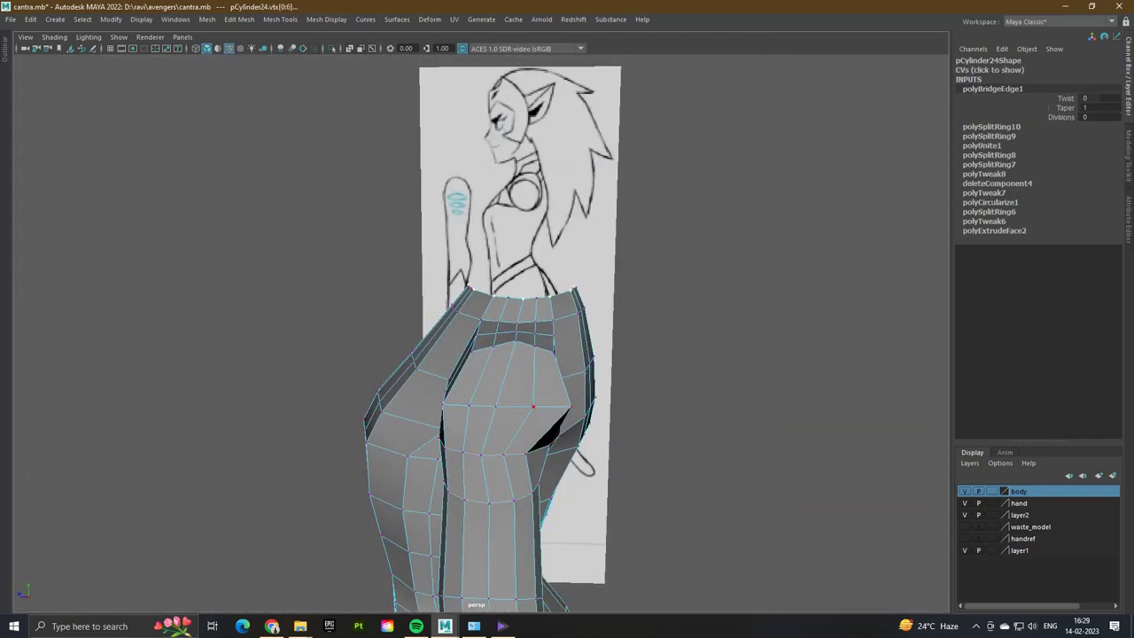
{"action": "left_click", "coordinate": [572, 407]}
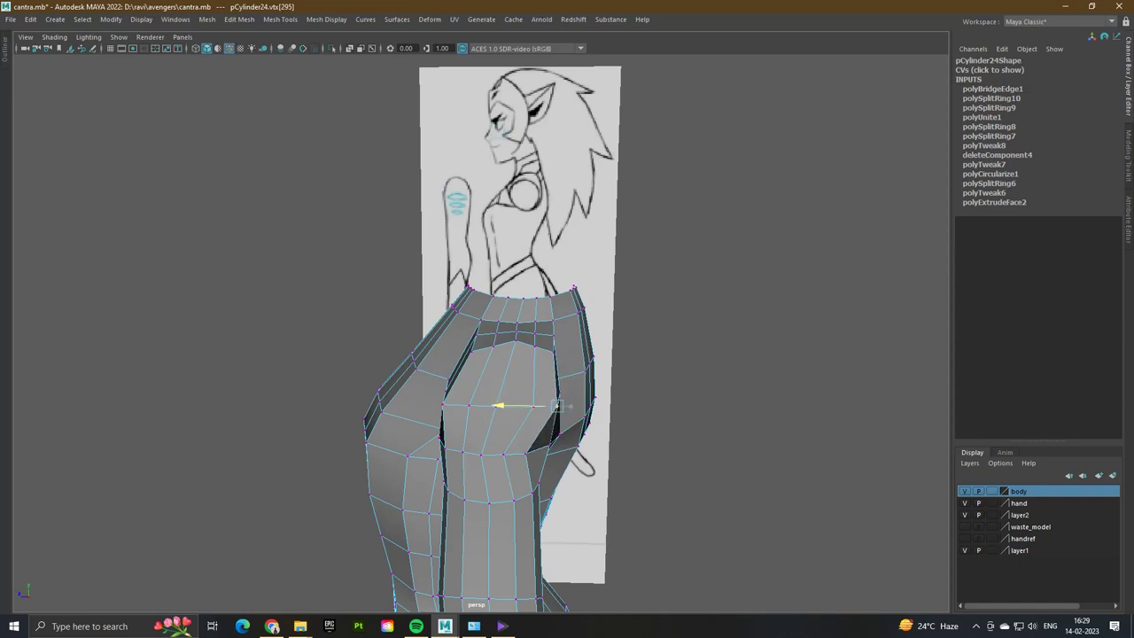
{"action": "key", "text": "Down"}
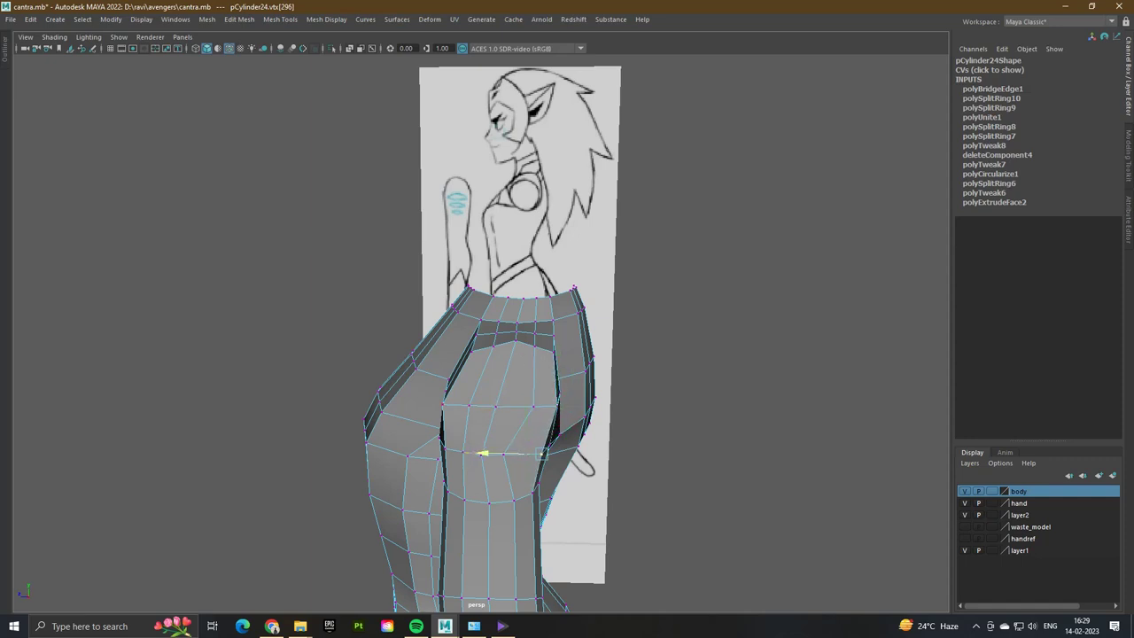
{"action": "left_click_drag", "start_coordinate": [482, 453], "coordinate": [474, 451]}
{"action": "key", "text": "Up"}
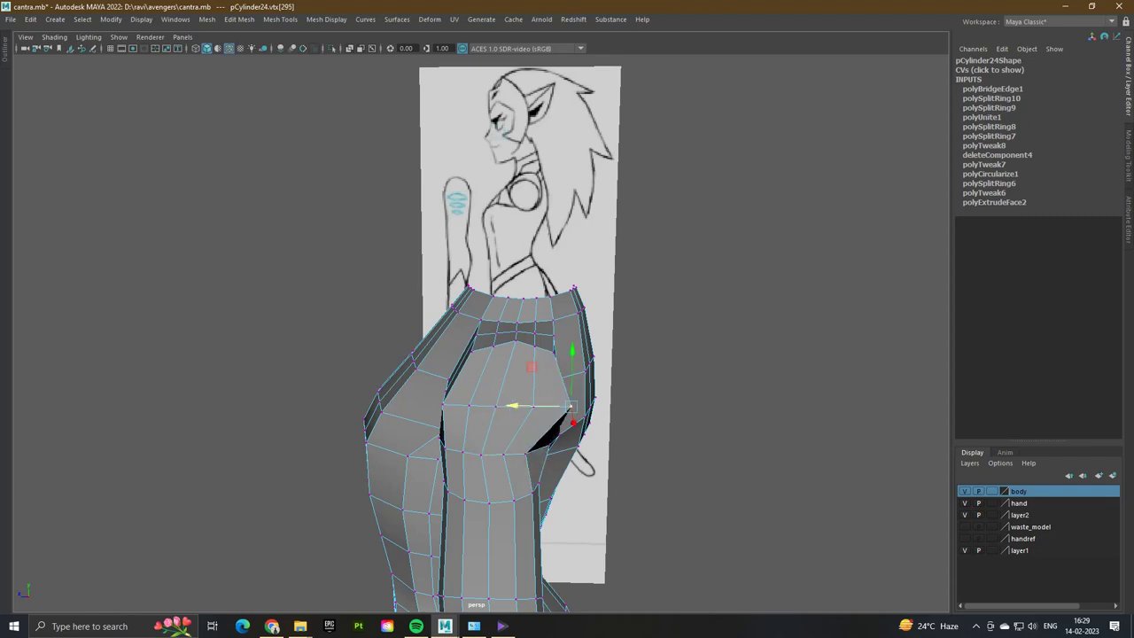
- Return the joined mesh to object mode and snap its pivot onto the body's center line at the crotch
{"action": "left_click_drag", "start_coordinate": [497, 399], "coordinate": [603, 399], "text": "alt"}
{"action": "scroll", "coordinate": [531, 372], "scroll_direction": "down", "scroll_amount": 5}
{"action": "right_click_drag", "start_coordinate": [347, 310], "coordinate": [408, 283]}
{"action": "left_click_drag", "start_coordinate": [531, 354], "coordinate": [665, 302], "text": "alt"}
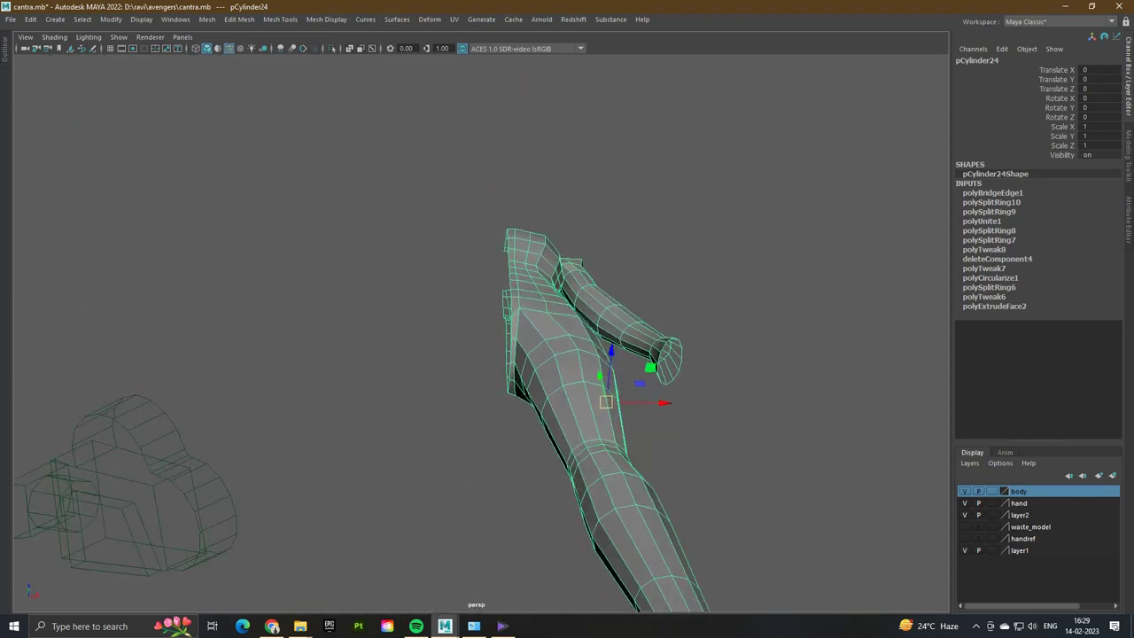
{"action": "key", "text": "e"}
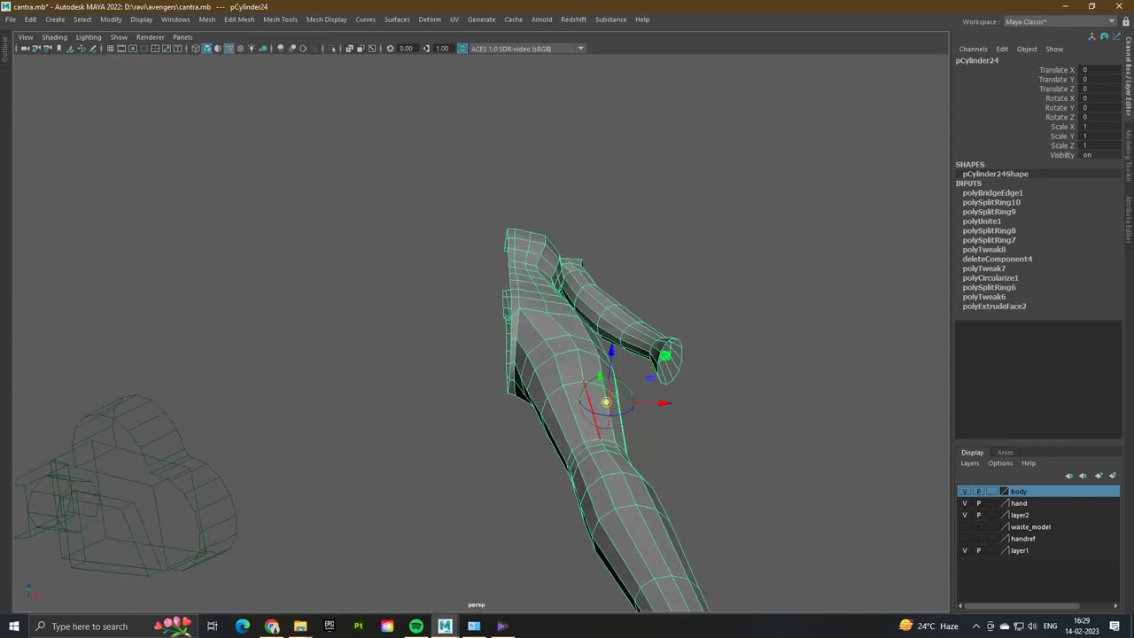
{"action": "key", "text": "w"}
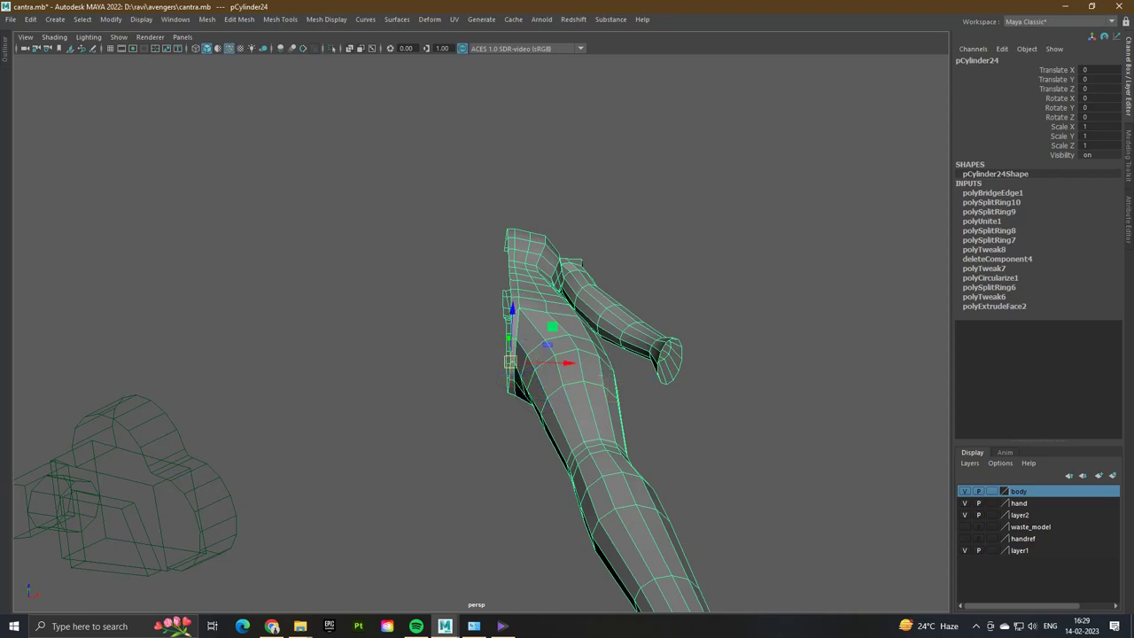
{"action": "left_click_drag", "start_coordinate": [514, 368], "coordinate": [620, 354], "text": "alt"}
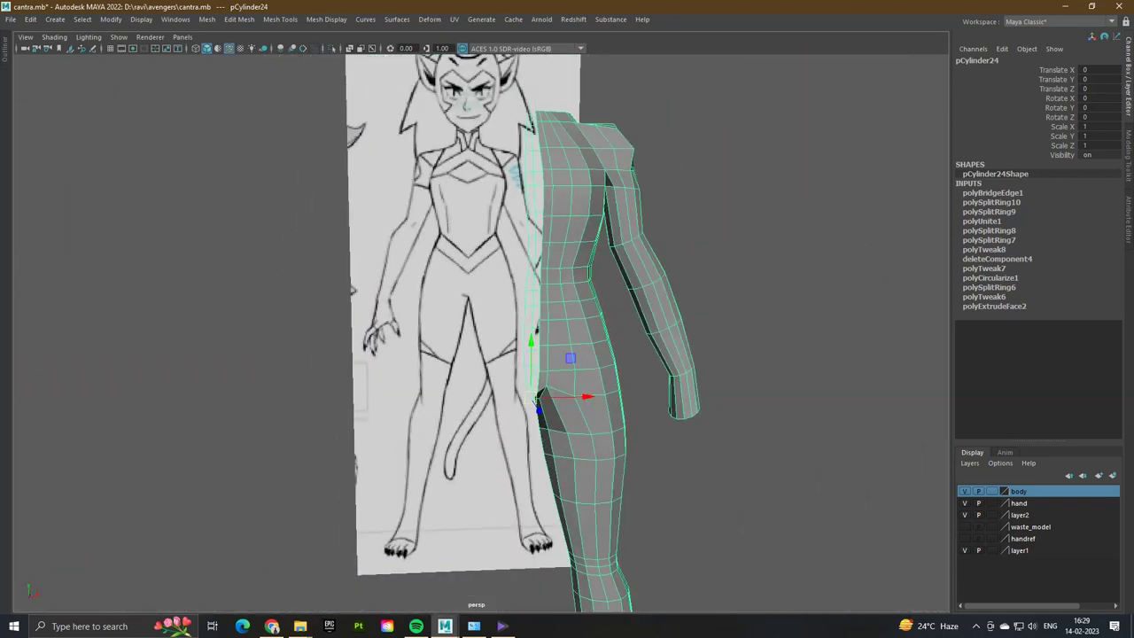
- Mirror the joined half-body as one instanced duplicate with Scale X set to -1, and save the scene
{"action": "key", "text": "space"}
{"action": "key", "text": "space"}
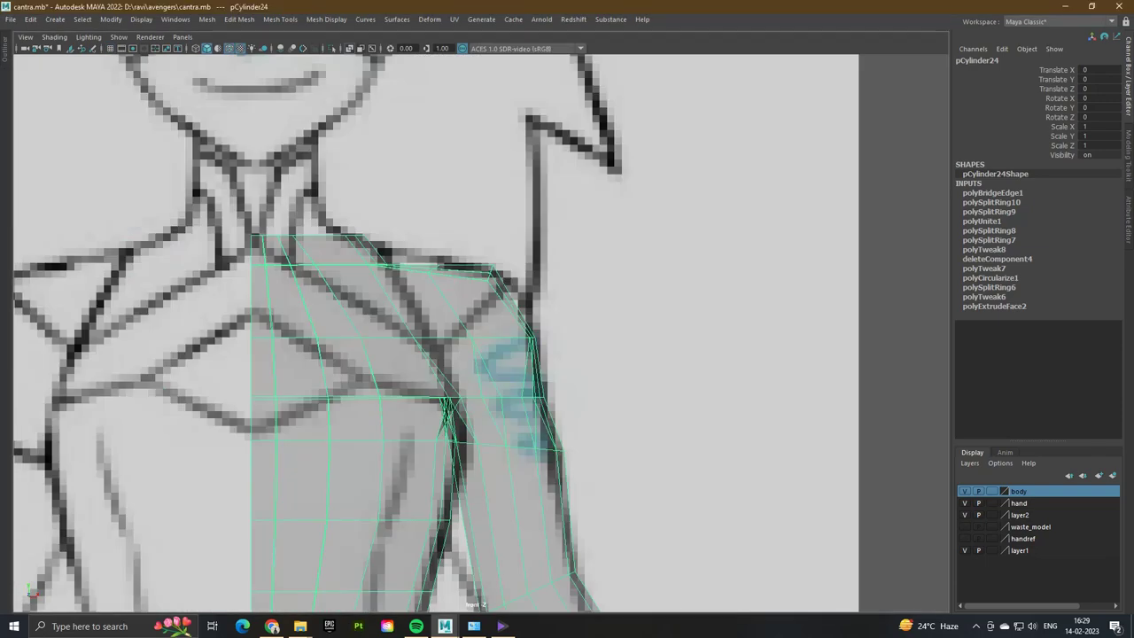
{"action": "scroll", "coordinate": [434, 332], "scroll_direction": "down", "scroll_amount": 10}
{"action": "left_click", "coordinate": [30, 19]}
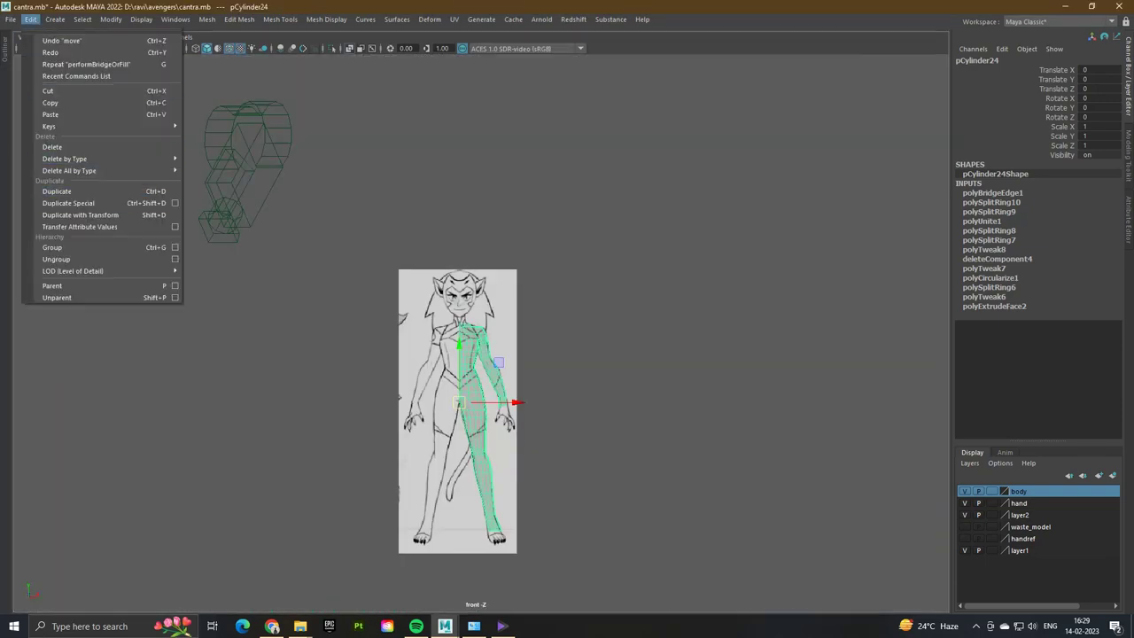
{"action": "left_click", "coordinate": [174, 203]}
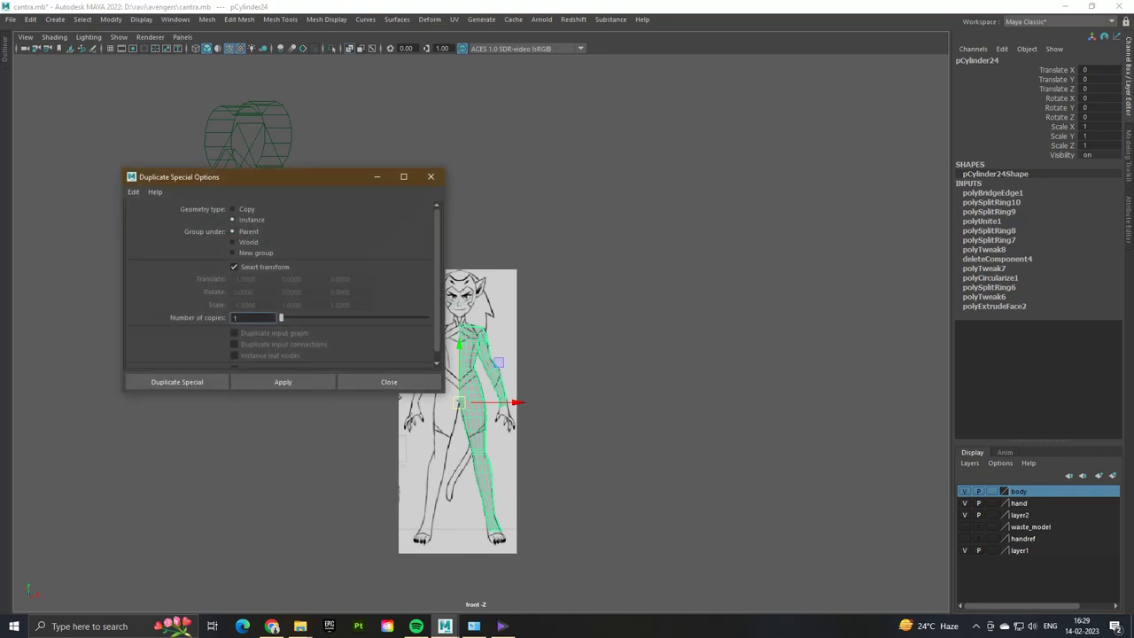
{"action": "left_click", "coordinate": [176, 382]}
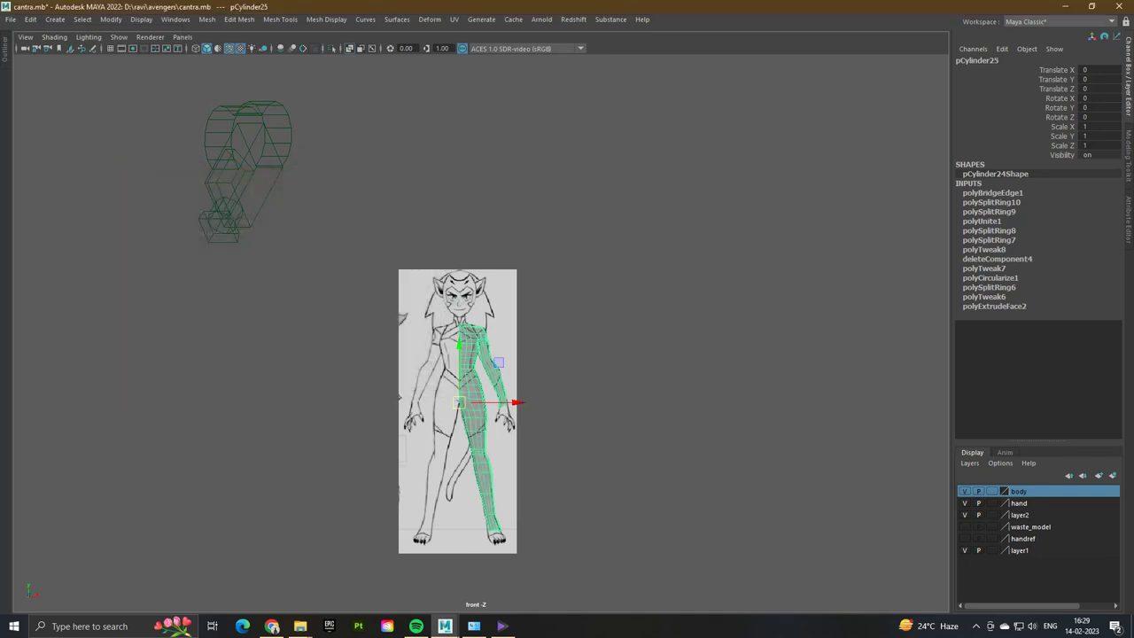
{"action": "key", "text": "Return"}
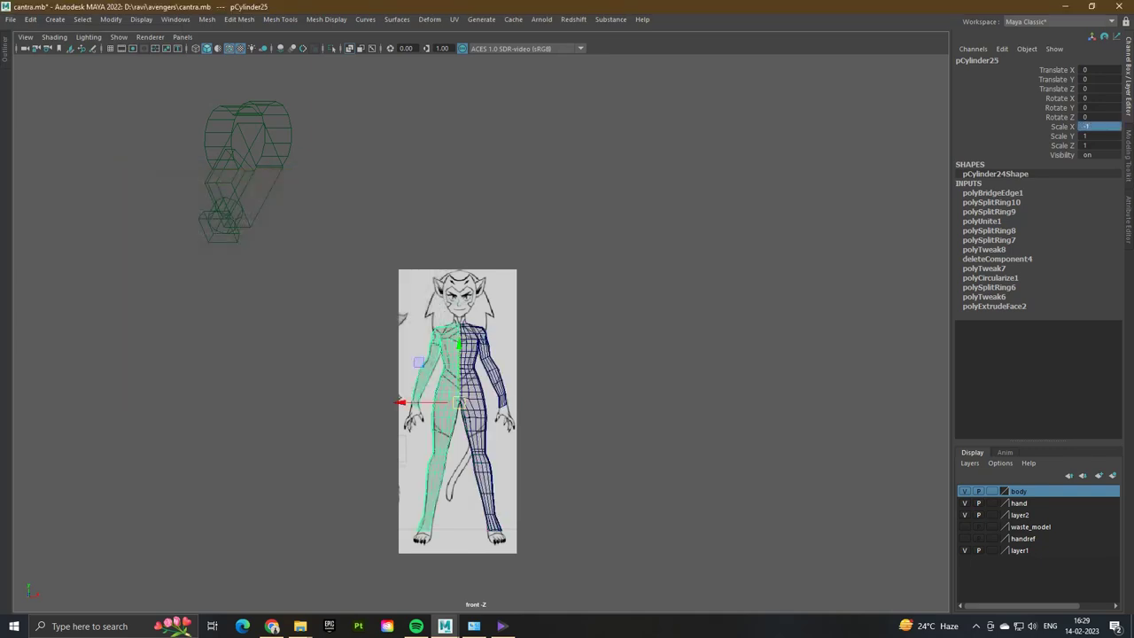
{"action": "key", "text": "ctrl+s"}
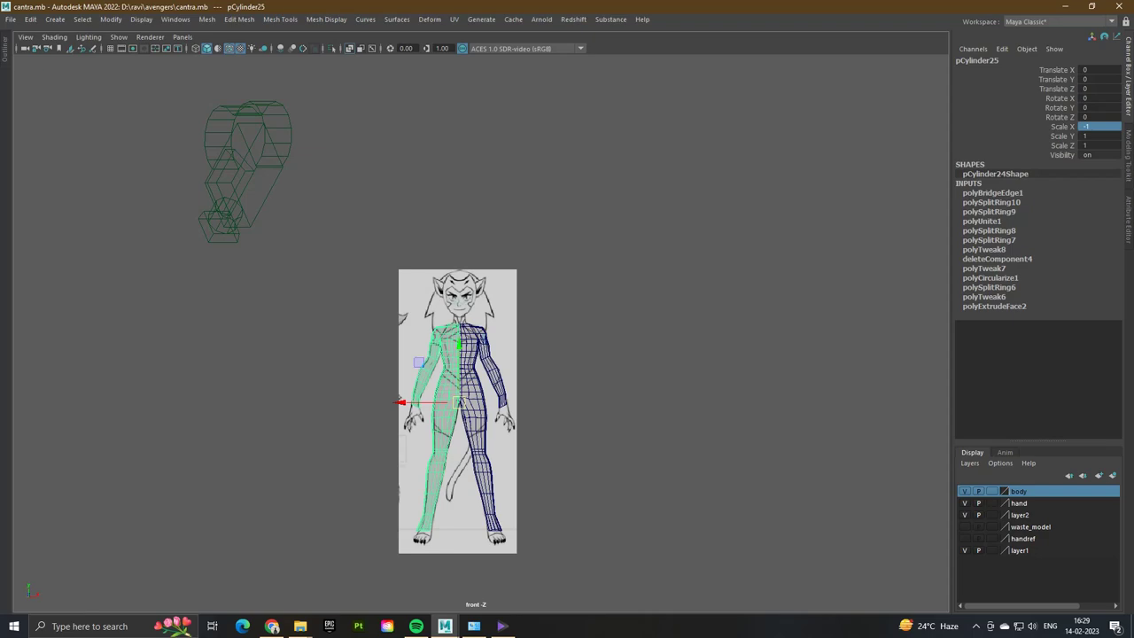
- Return to the perspective view, turn off X-ray shading, and show the mirrored body with smooth mesh preview
{"action": "key", "text": "ctrl+space"}
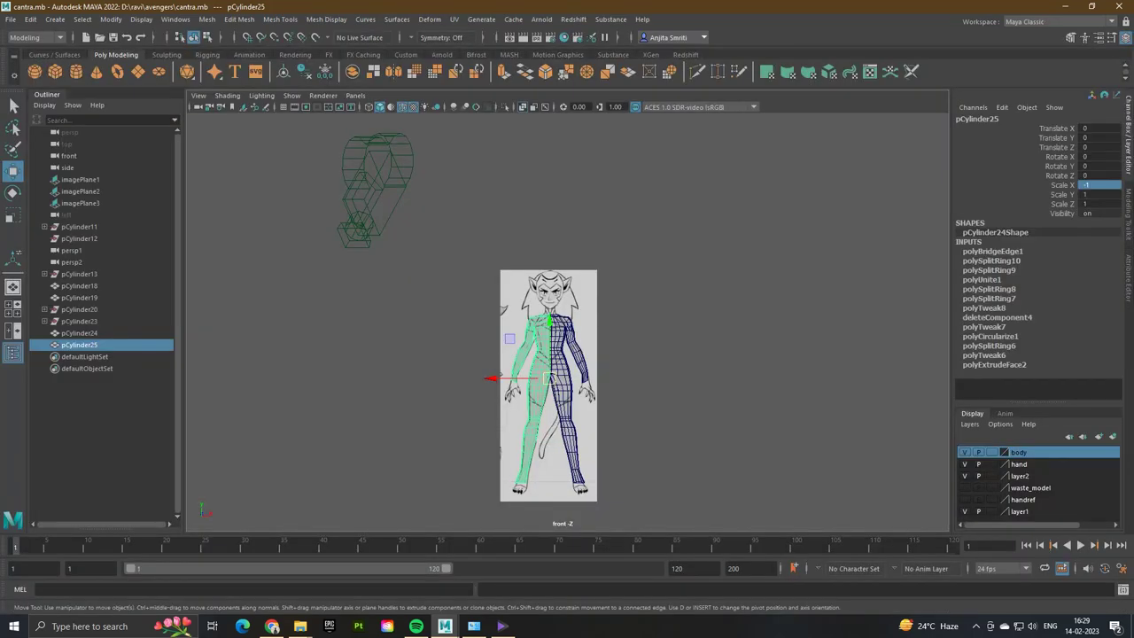
{"action": "key", "text": "ctrl+space"}
{"action": "key", "text": "space"}
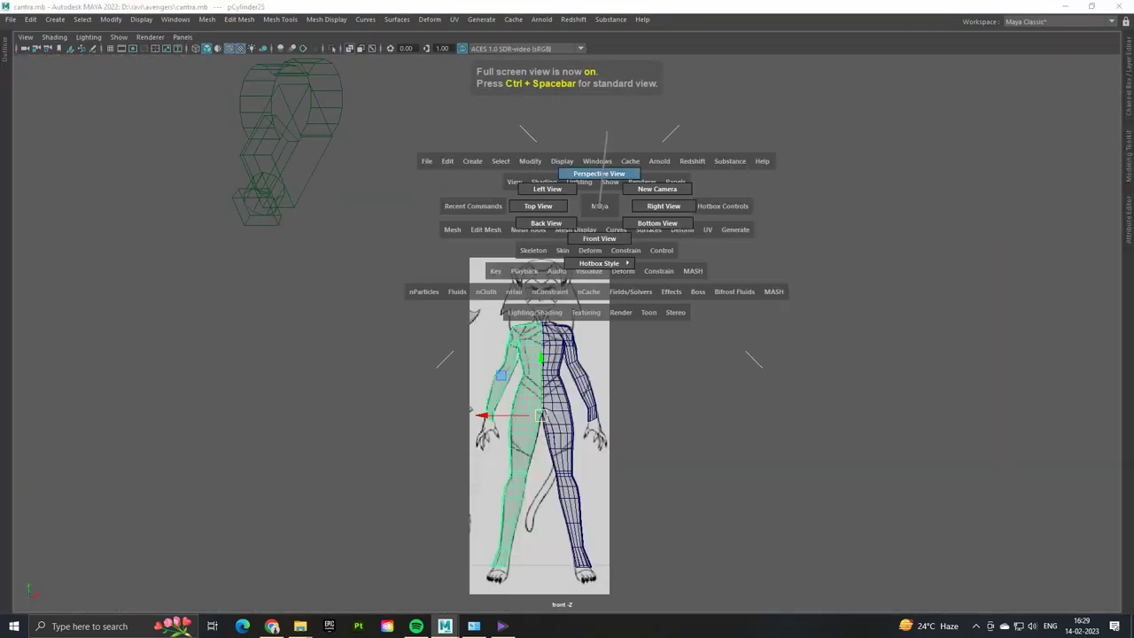
{"action": "left_click_drag", "start_coordinate": [606, 134], "coordinate": [606, 133]}
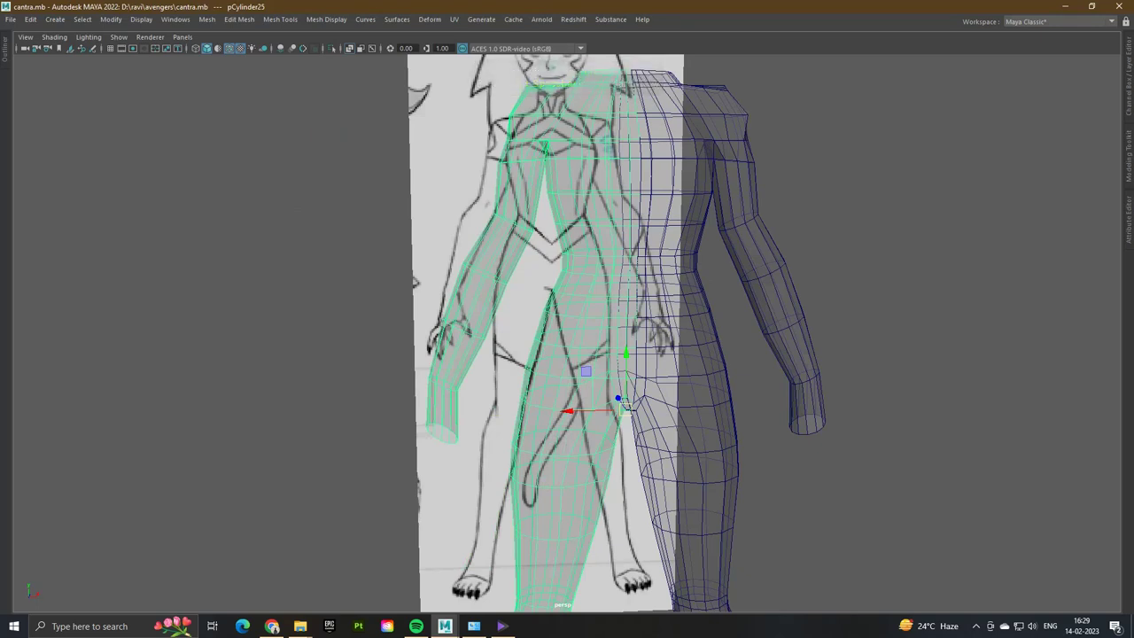
{"action": "key", "text": "alt+x"}
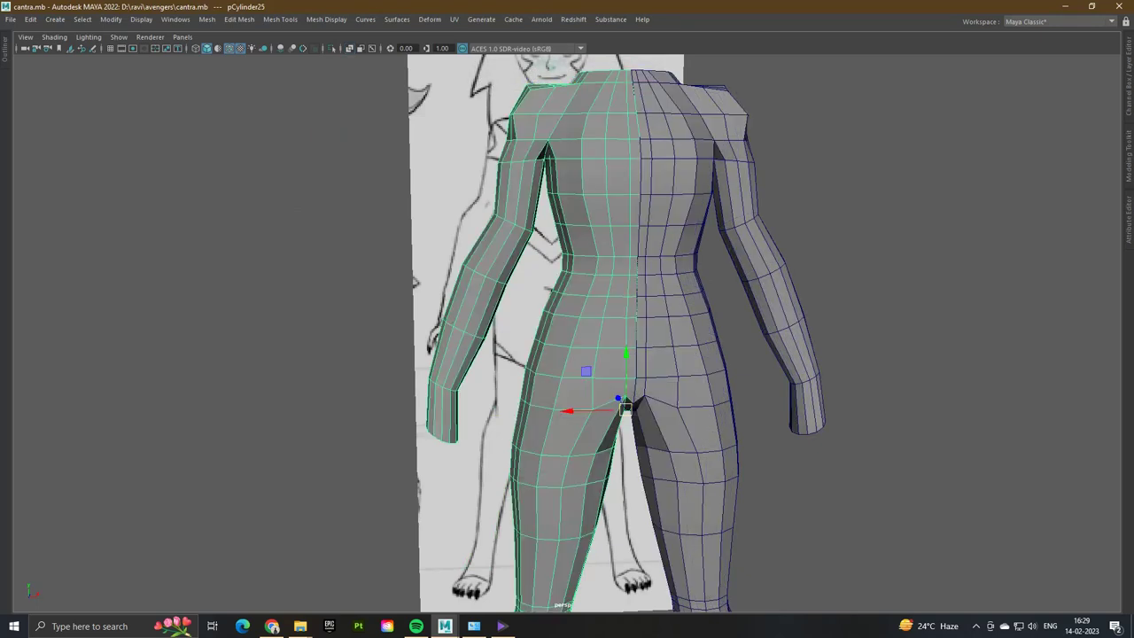
{"action": "key", "text": "3"}
{"action": "left_click", "coordinate": [626, 409]}
{"action": "left_click_drag", "start_coordinate": [625, 408], "coordinate": [496, 396], "text": "alt"}
{"action": "scroll", "coordinate": [567, 337], "scroll_direction": "down", "scroll_amount": 3}
{"action": "scroll", "coordinate": [567, 337], "scroll_direction": "down", "scroll_amount": 5}
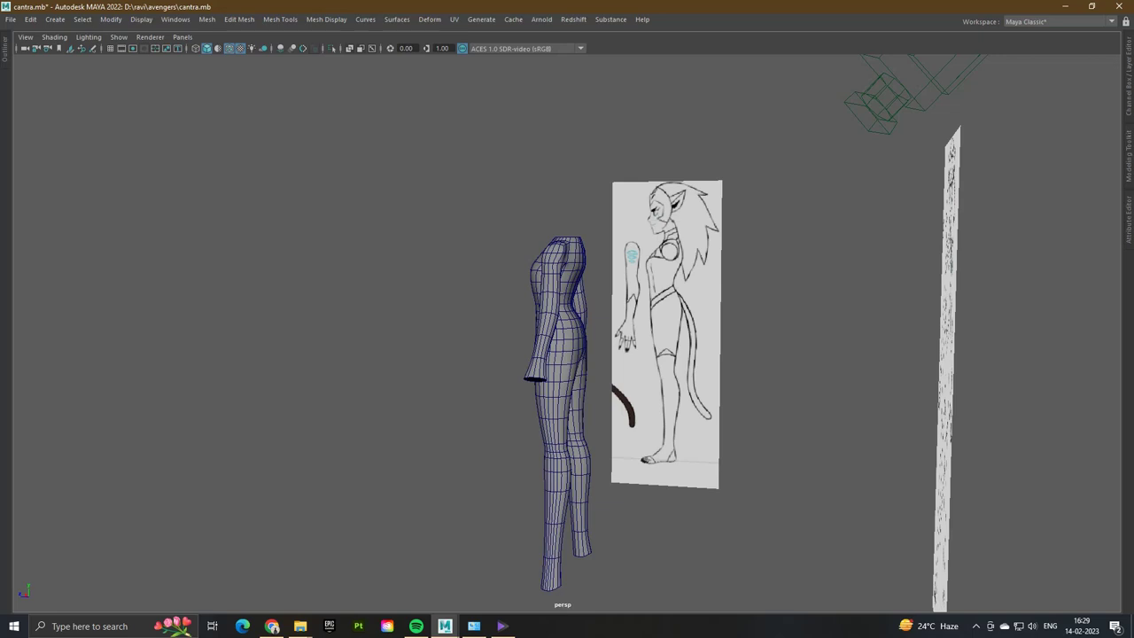
- Hide the reference images in layer1 and inspect the smoothed body from several angles
{"action": "key", "text": "ctrl+a"}
{"action": "left_click", "coordinate": [964, 550]}
{"action": "left_click_drag", "start_coordinate": [566, 399], "coordinate": [496, 115], "text": "alt"}
{"action": "right_click_drag", "start_coordinate": [496, 116], "coordinate": [620, 248], "text": "alt"}
{"action": "left_click_drag", "start_coordinate": [620, 248], "coordinate": [478, 248], "text": "alt"}
{"action": "right_click_drag", "start_coordinate": [478, 248], "coordinate": [425, 221], "text": "alt"}
{"action": "left_click_drag", "start_coordinate": [425, 222], "coordinate": [487, 222], "text": "alt"}
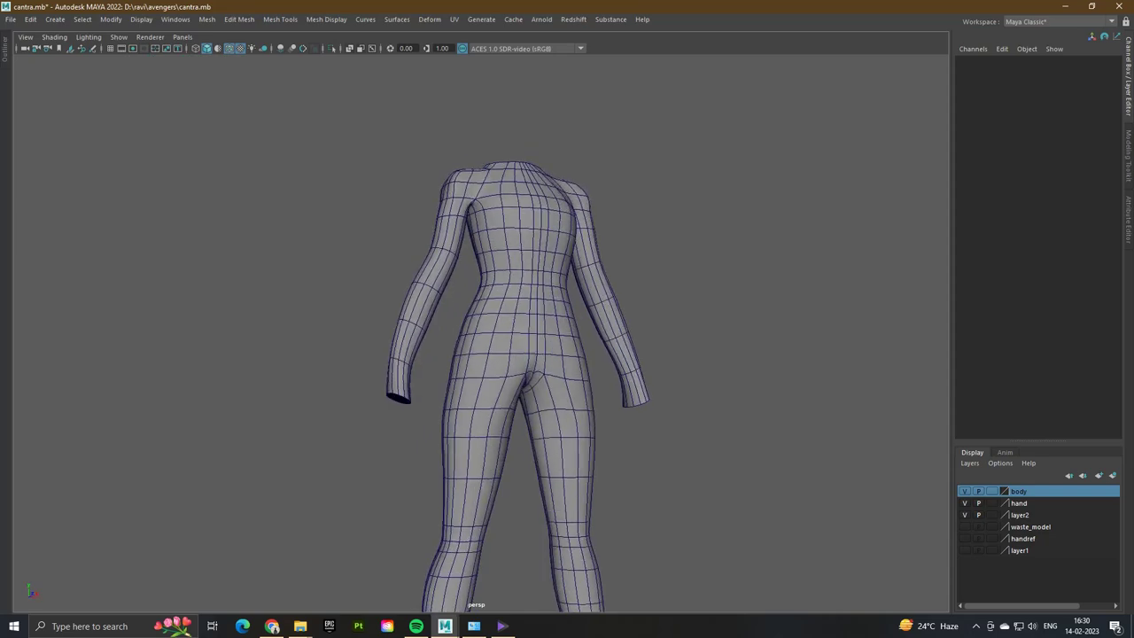
{"action": "right_click_drag", "start_coordinate": [487, 222], "coordinate": [550, 293], "text": "alt"}
- Turn off the smooth preview and raise the center-line crotch vertex on the front of the body
{"action": "left_click", "coordinate": [496, 266]}
{"action": "key", "text": "1"}
{"action": "left_click_drag", "start_coordinate": [550, 292], "coordinate": [576, 301], "text": "alt"}
{"action": "right_click", "coordinate": [576, 300]}
{"action": "right_click_drag", "start_coordinate": [575, 301], "coordinate": [519, 301]}
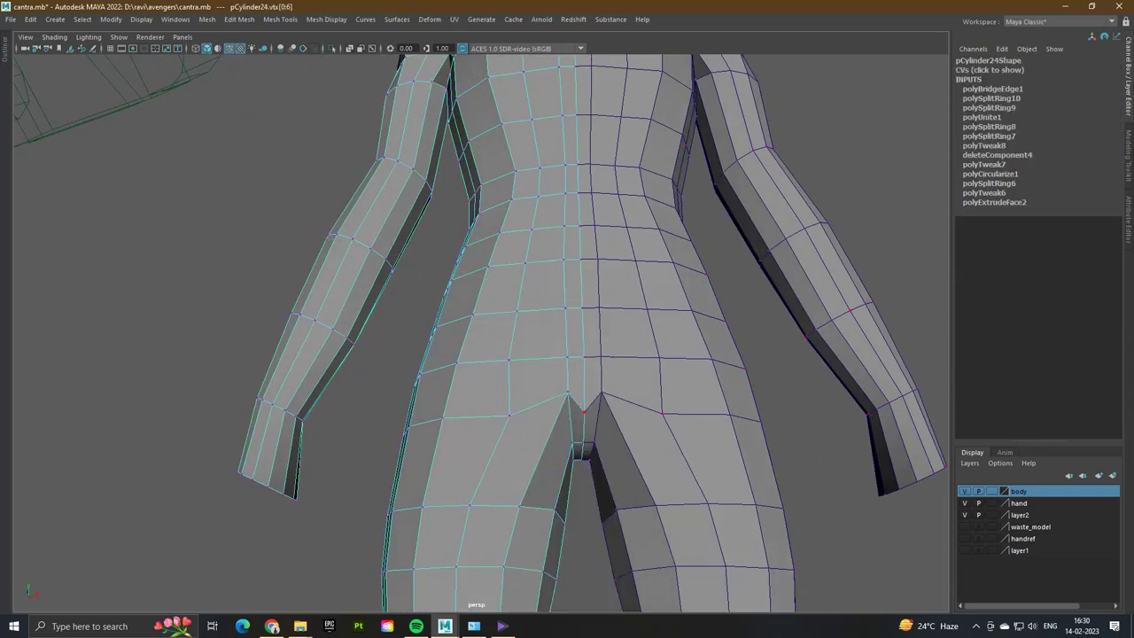
{"action": "left_click", "coordinate": [583, 411]}
{"action": "left_click_drag", "start_coordinate": [582, 377], "coordinate": [540, 363]}
- Raise the lower buttock vertex and the center-line crotch vertex on the back of the body
{"action": "left_click", "coordinate": [467, 440]}
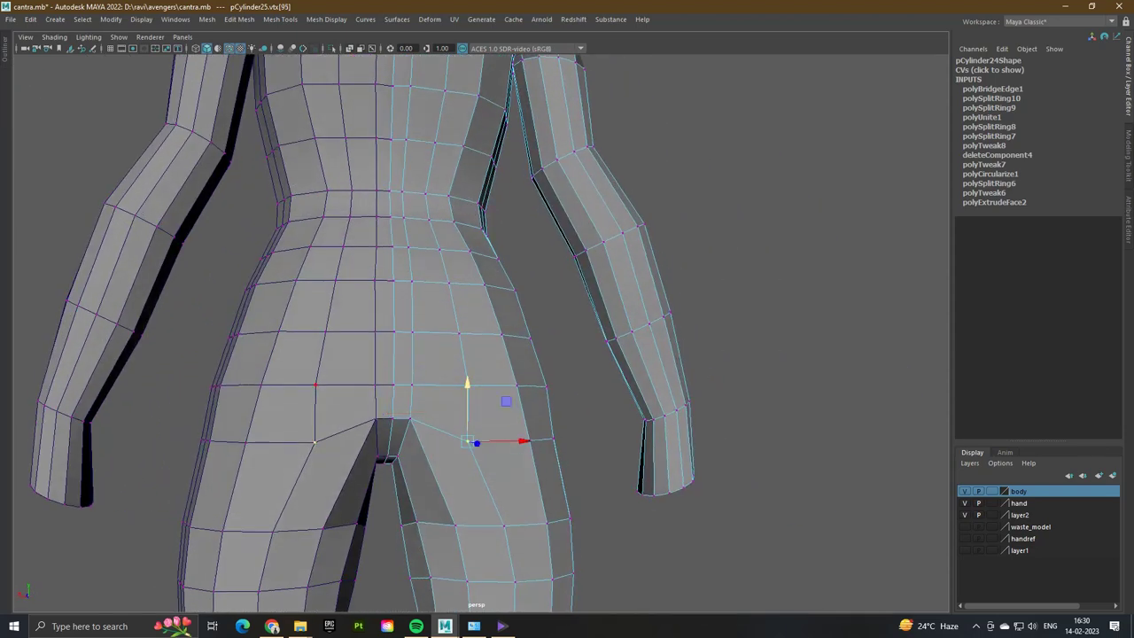
{"action": "left_click_drag", "start_coordinate": [467, 399], "coordinate": [467, 388]}
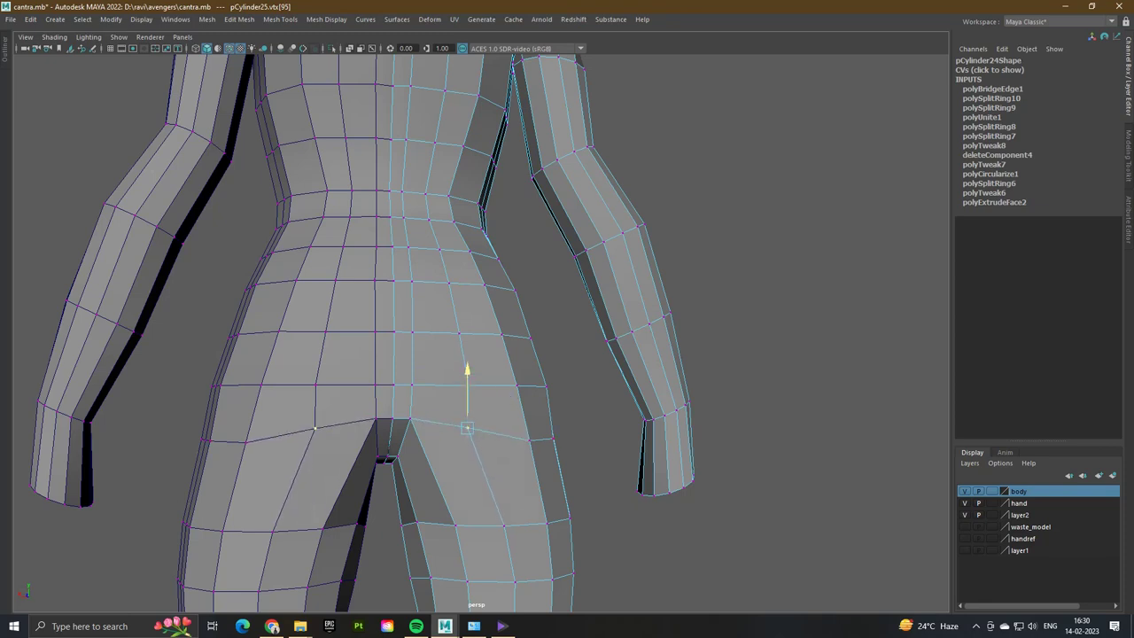
{"action": "left_click_drag", "start_coordinate": [365, 412], "coordinate": [400, 423]}
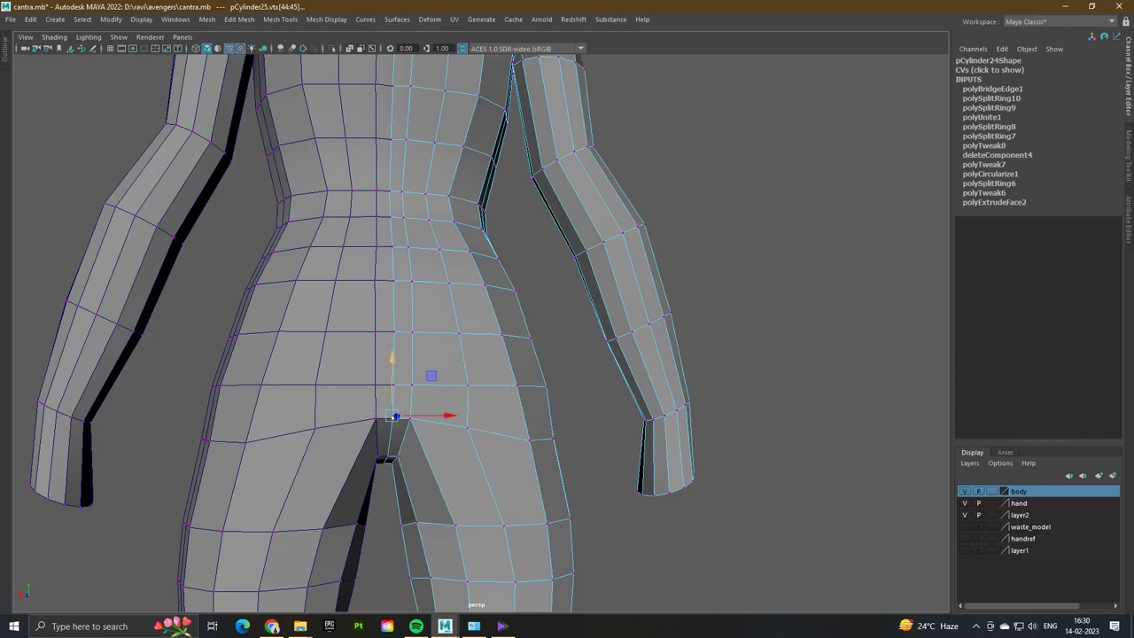
{"action": "left_click_drag", "start_coordinate": [379, 372], "coordinate": [378, 368]}
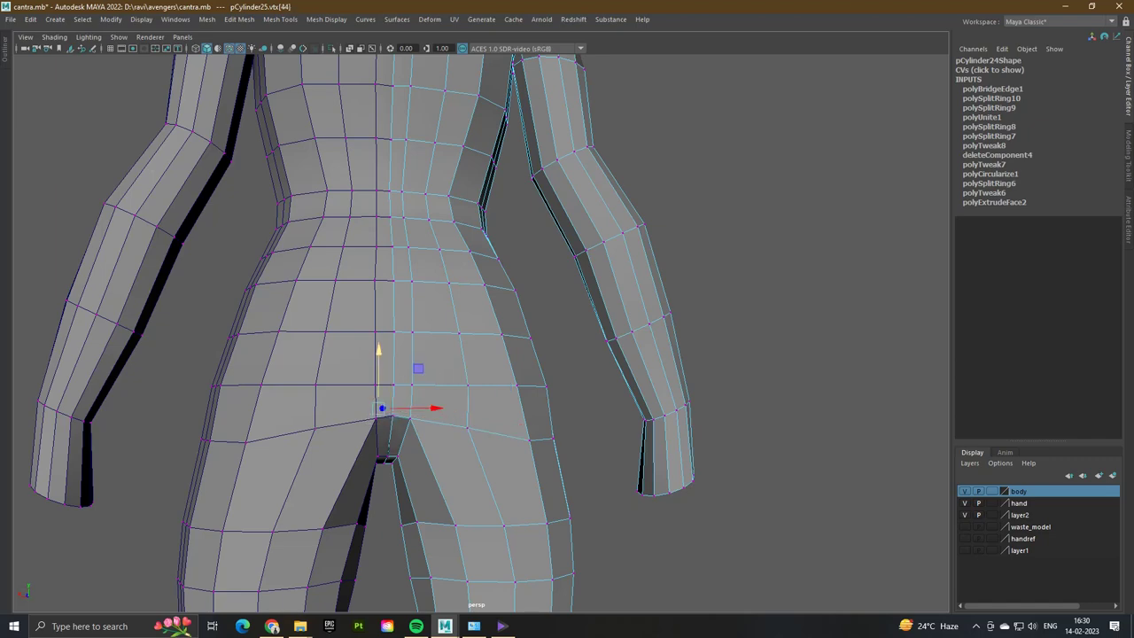
- Raise the crotch corner vertex beside the center line on the back and align the center-line vertex with it
{"action": "scroll", "coordinate": [440, 337], "scroll_direction": "up", "scroll_amount": 3}
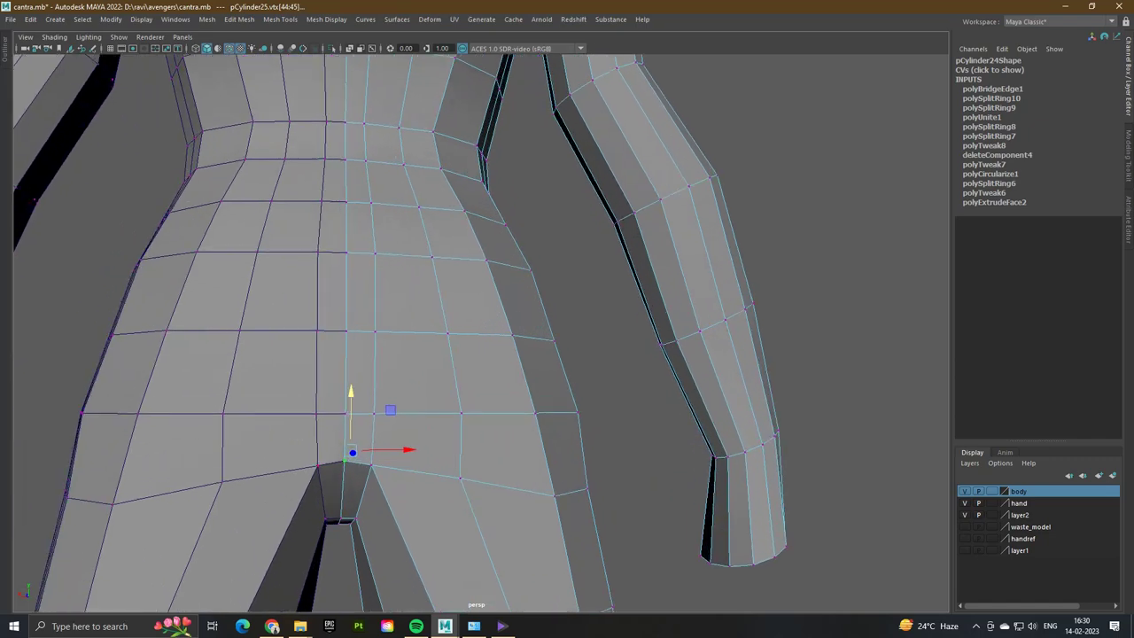
{"action": "key", "text": "F8"}
{"action": "left_click", "coordinate": [337, 522]}
{"action": "key", "text": "F8"}
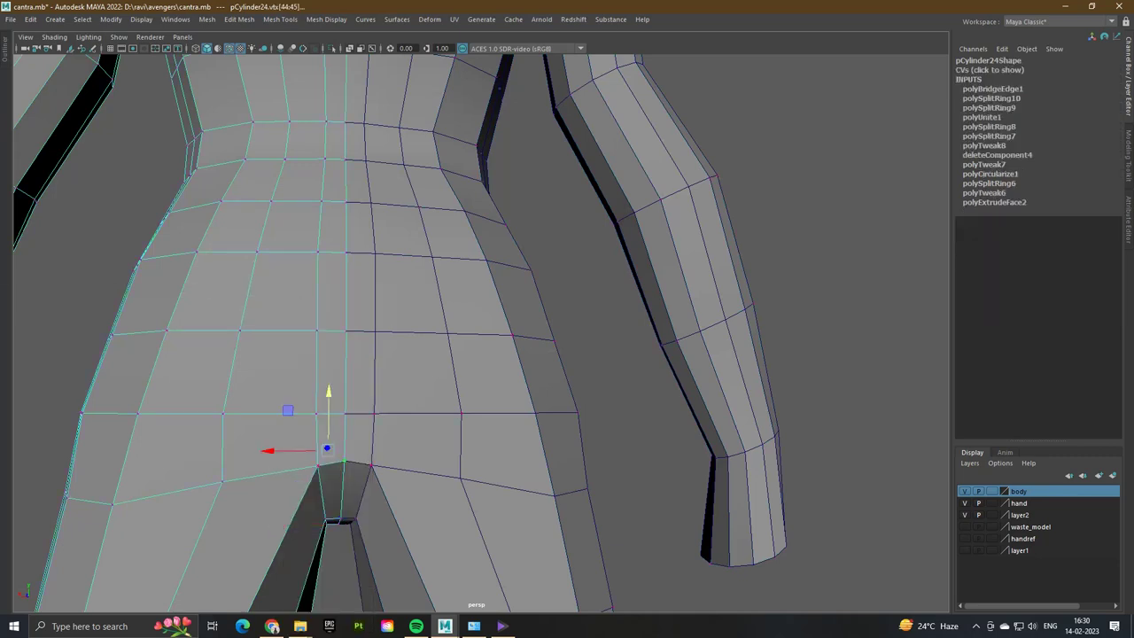
{"action": "left_click_drag", "start_coordinate": [317, 463], "coordinate": [317, 458]}
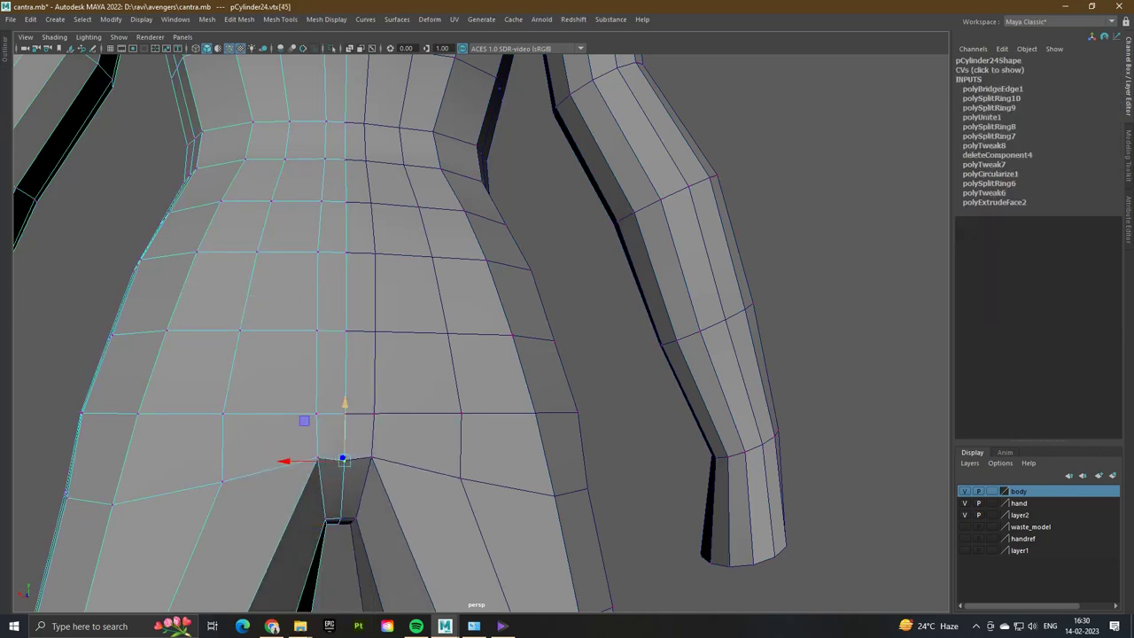
{"action": "left_click", "coordinate": [345, 458]}
- Raise the crotch corner vertex beside the center line on the front and adjust its depth
{"action": "left_click_drag", "start_coordinate": [344, 458], "coordinate": [558, 441], "text": "alt"}
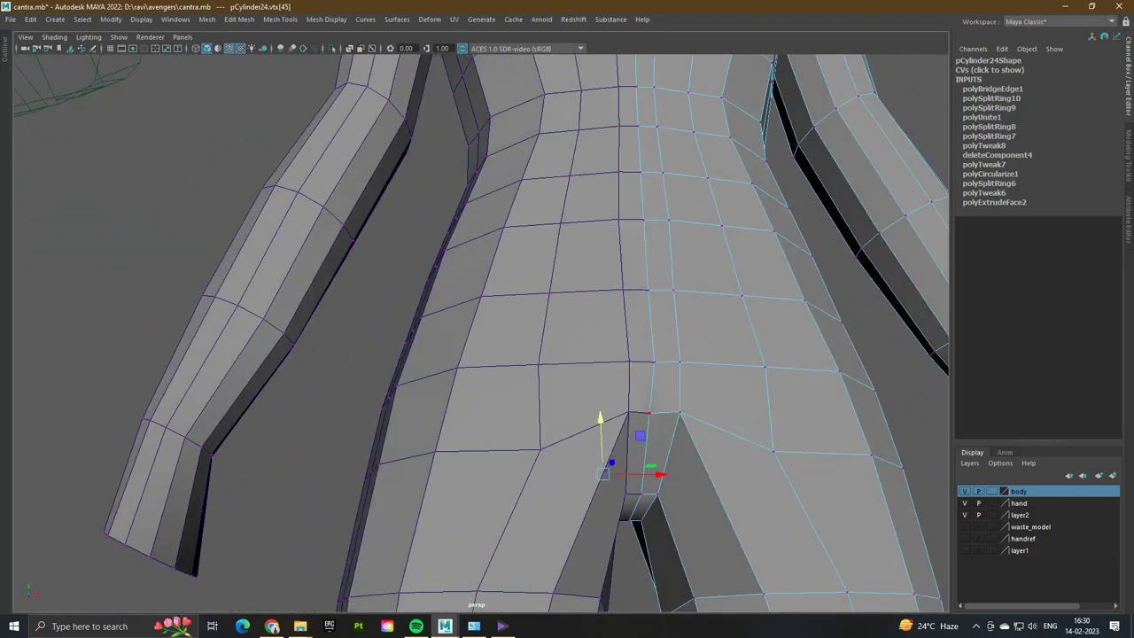
{"action": "key", "text": "F8"}
{"action": "key", "text": "F8"}
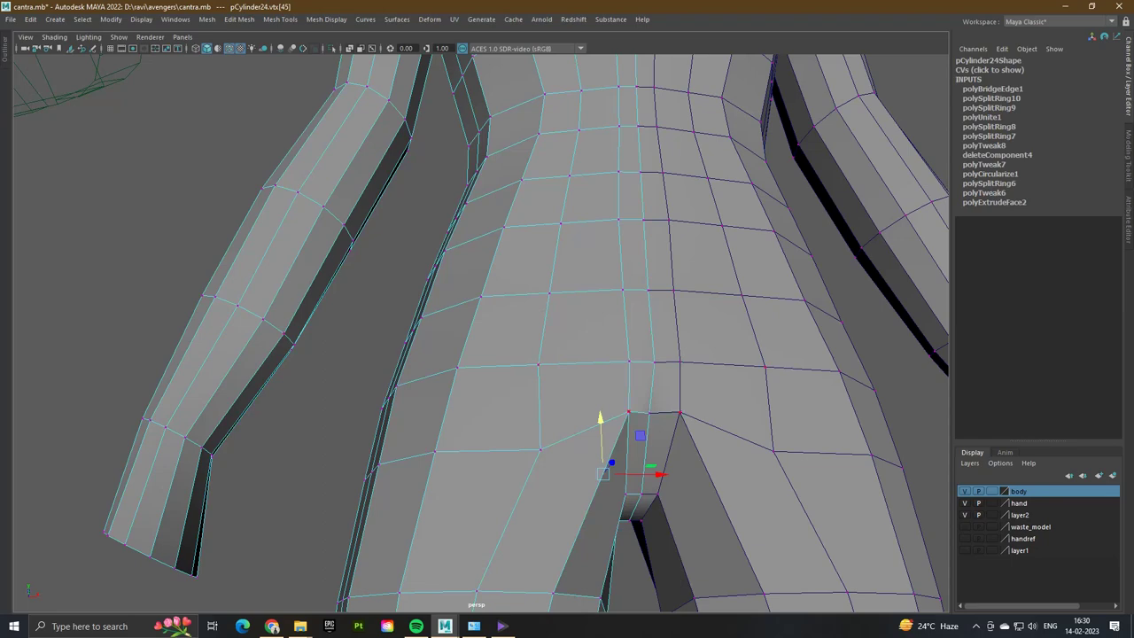
{"action": "left_click", "coordinate": [648, 412]}
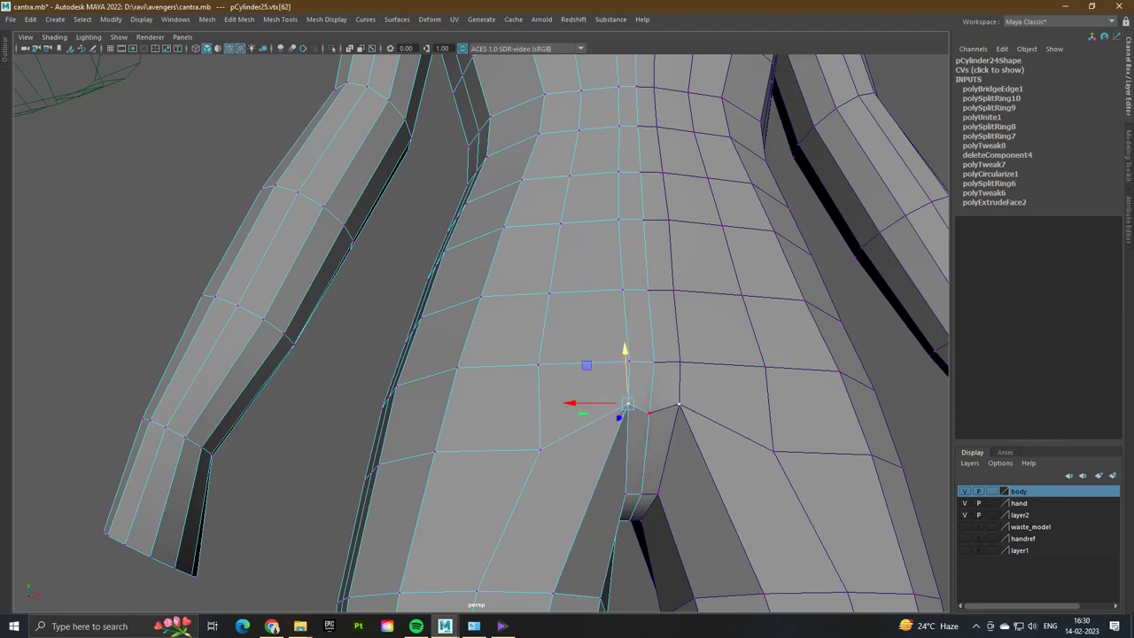
{"action": "left_click_drag", "start_coordinate": [645, 377], "coordinate": [620, 435]}
{"action": "scroll", "coordinate": [622, 437], "scroll_direction": "down", "scroll_amount": 3}
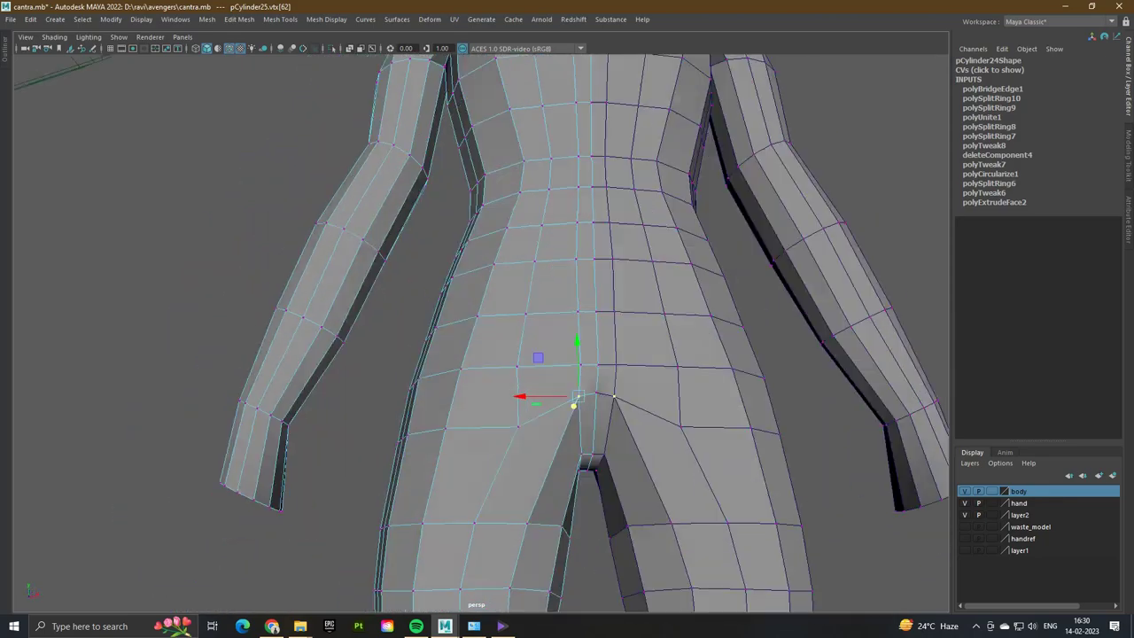
{"action": "scroll", "coordinate": [560, 310], "scroll_direction": "up", "scroll_amount": 4}
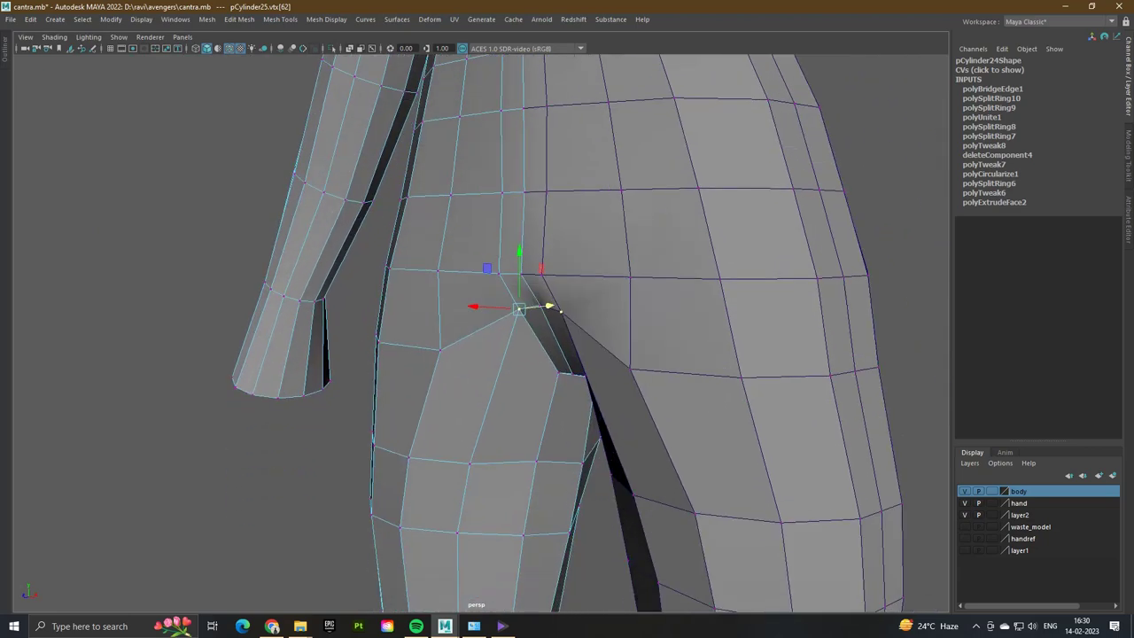
- Adjust the height of the front center-line crotch vertex and lower the corner vertex beside it
{"action": "left_click_drag", "start_coordinate": [549, 307], "coordinate": [726, 305], "text": "alt"}
{"action": "left_click", "coordinate": [696, 326]}
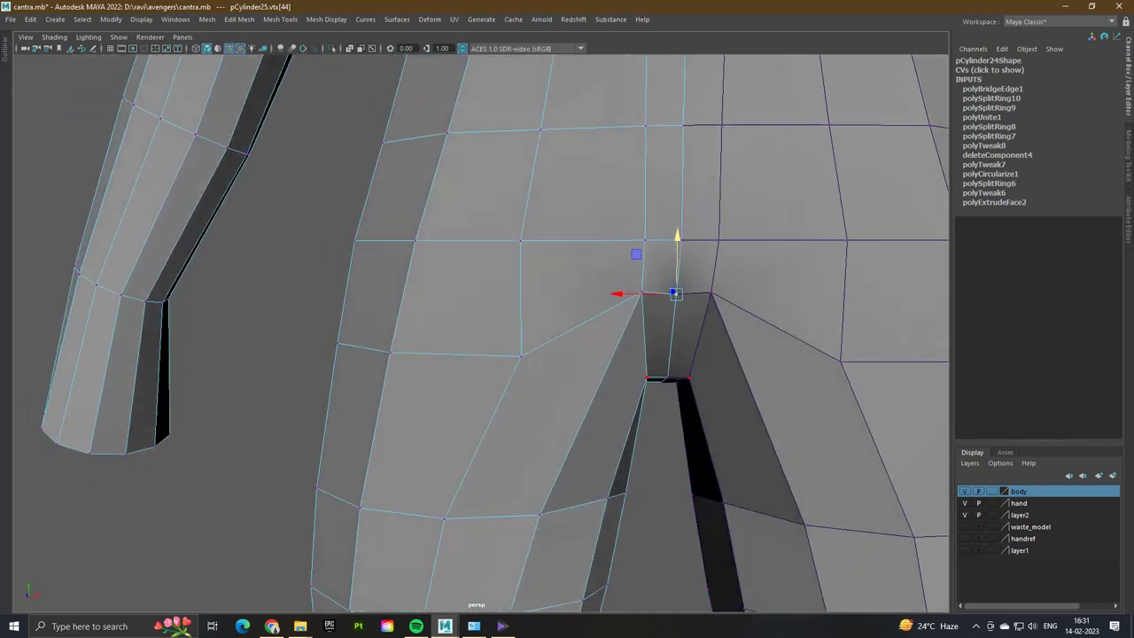
{"action": "left_click_drag", "start_coordinate": [642, 261], "coordinate": [643, 275]}
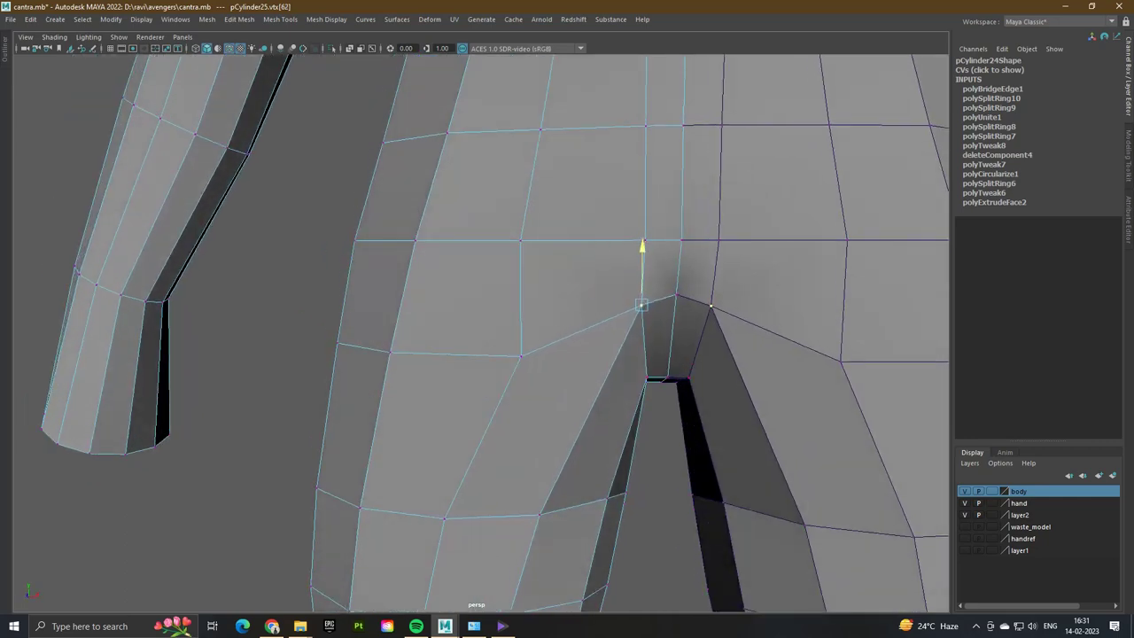
- Show the reference images in layer1 again and compare the body with them in the side and front views
{"action": "scroll", "coordinate": [642, 306], "scroll_direction": "down", "scroll_amount": 5}
{"action": "left_click_drag", "start_coordinate": [567, 318], "coordinate": [478, 315], "text": "alt"}
{"action": "key", "text": "space"}
{"action": "key", "text": "space"}
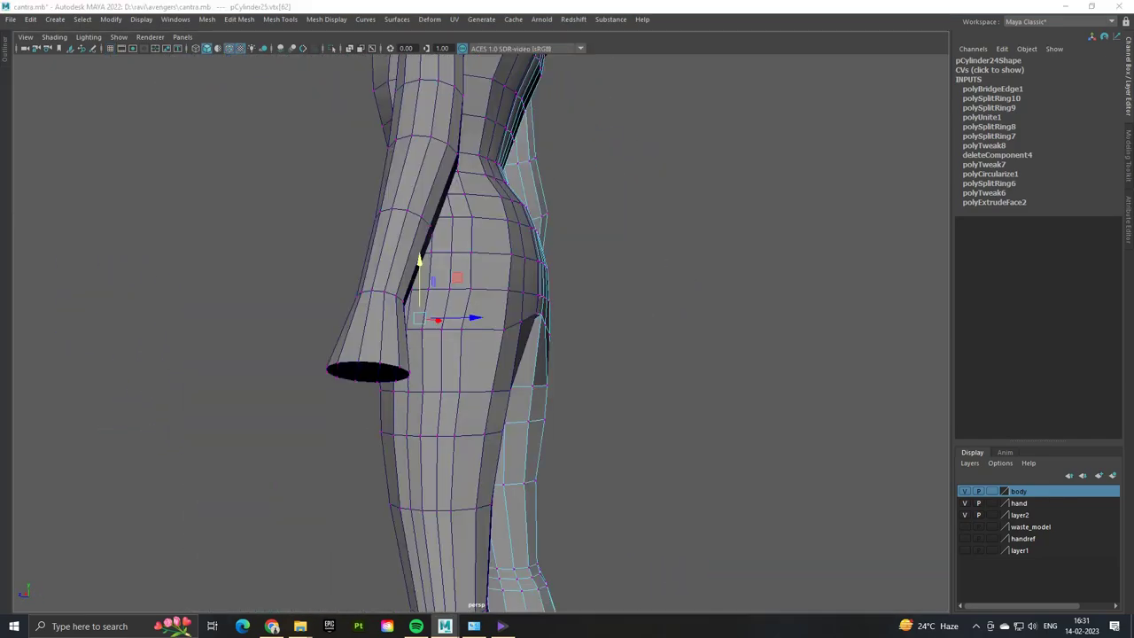
{"action": "key", "text": "space"}
{"action": "key", "text": "space"}
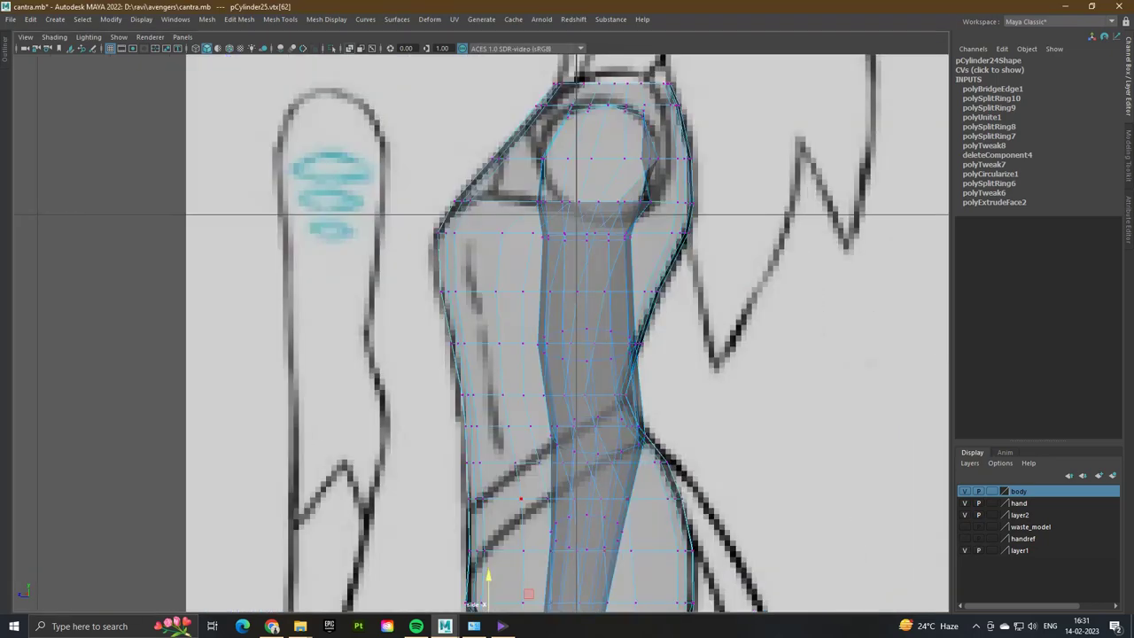
{"action": "middle_click_drag", "start_coordinate": [567, 337], "coordinate": [474, 433], "text": "alt"}
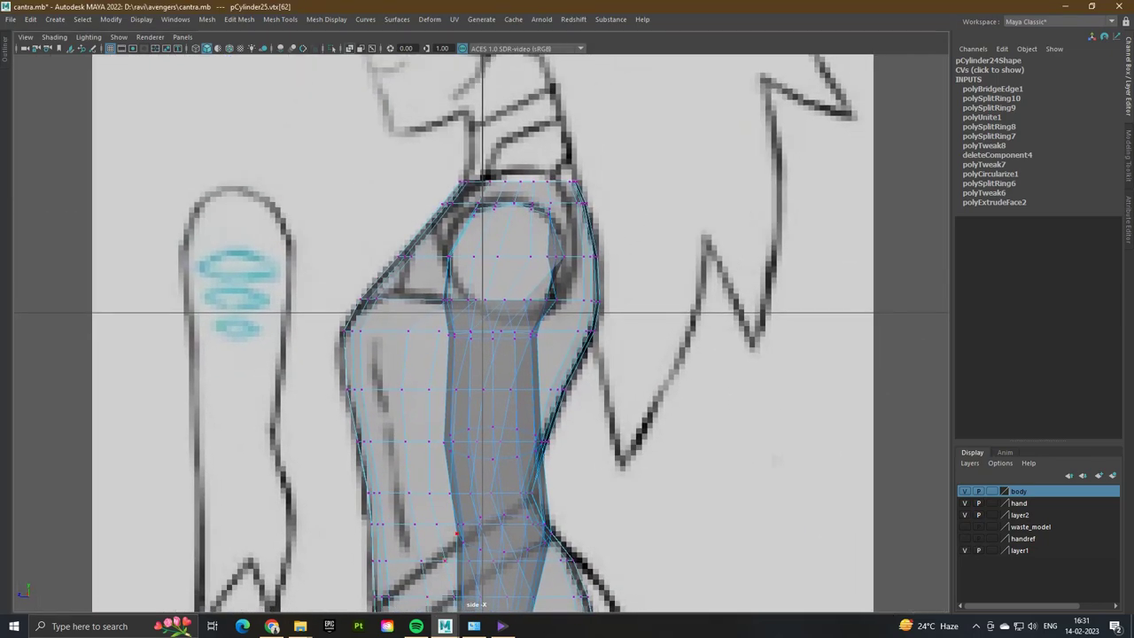
{"action": "key", "text": "space"}
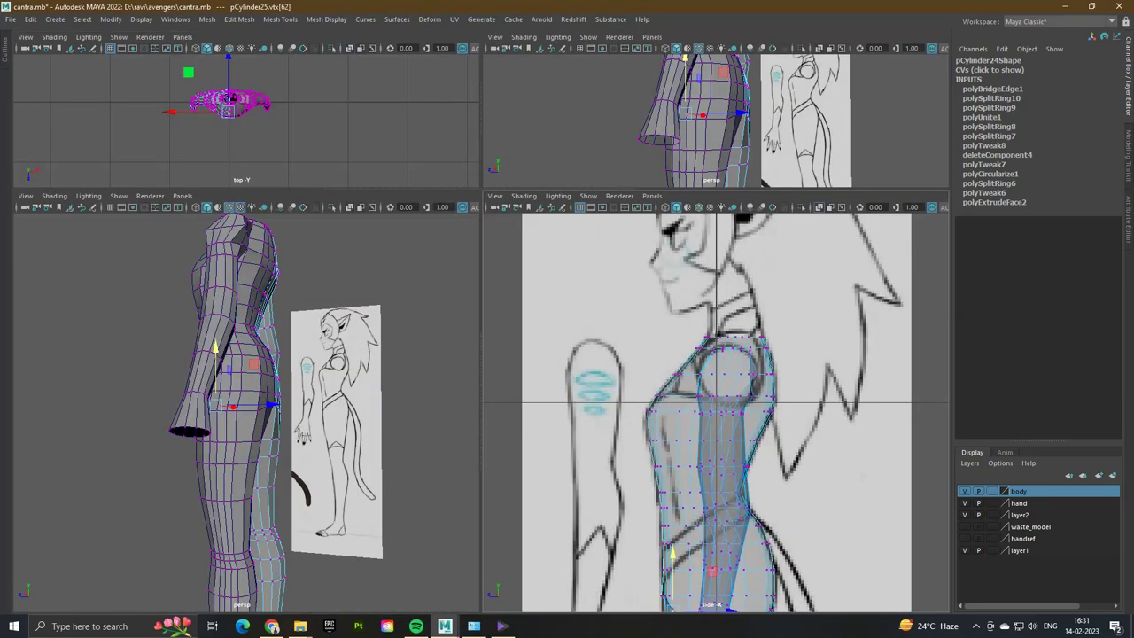
{"action": "key", "text": "space"}
{"action": "left_click_drag", "start_coordinate": [501, 232], "coordinate": [241, 514], "text": "alt"}
{"action": "key", "text": "space"}
{"action": "key", "text": "space"}
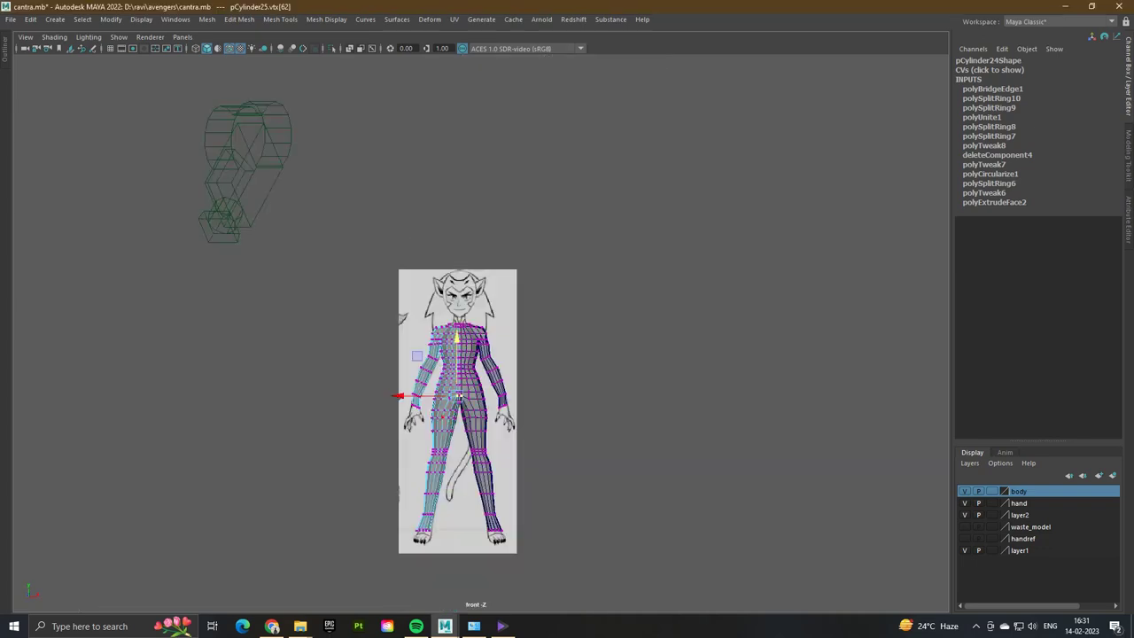
{"action": "scroll", "coordinate": [497, 399], "scroll_direction": "up", "scroll_amount": 8}
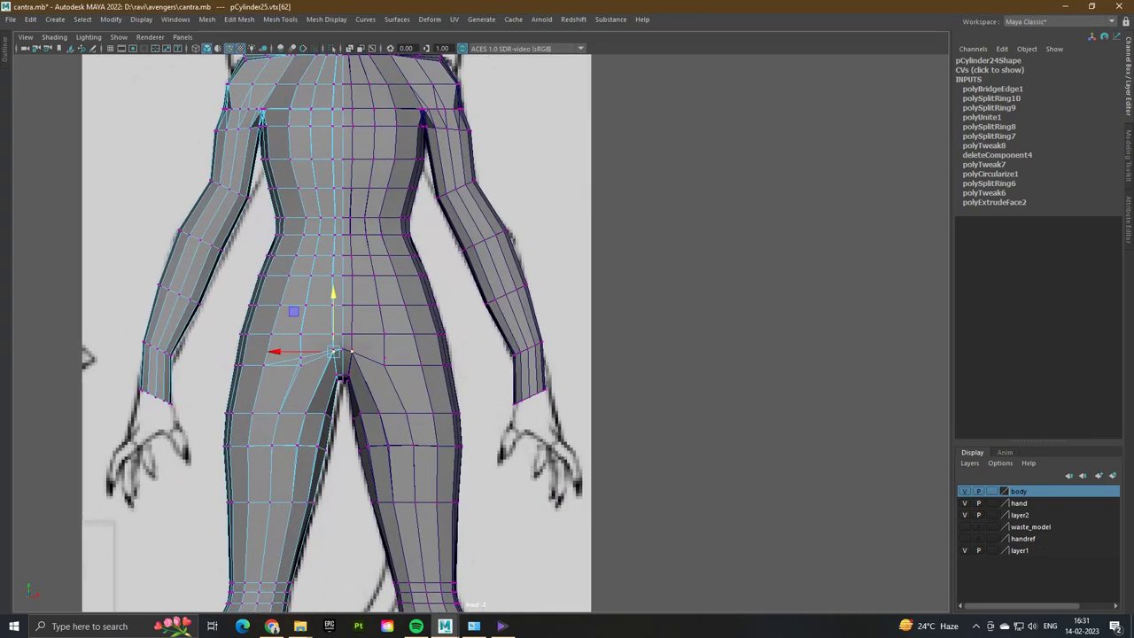
- Select the open wrist vertices of the arm and set the Move tool's axis orientation to World
{"action": "right_click", "coordinate": [537, 300]}
{"action": "left_click", "coordinate": [480, 300]}
{"action": "left_click_drag", "start_coordinate": [487, 378], "coordinate": [598, 434]}
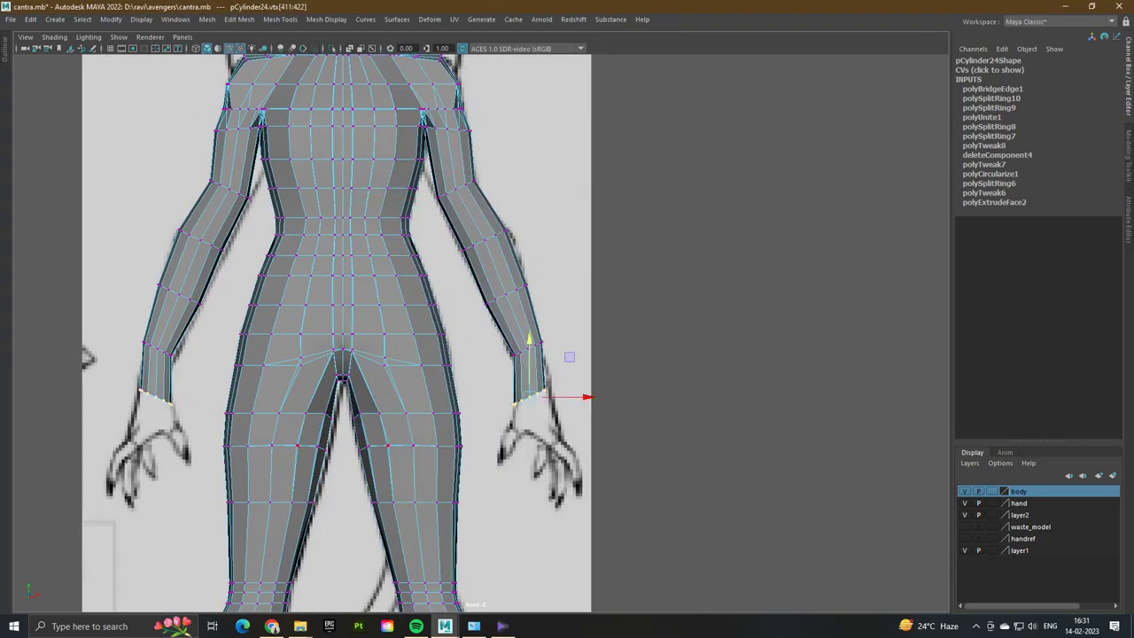
{"action": "key", "text": "ctrl+space"}
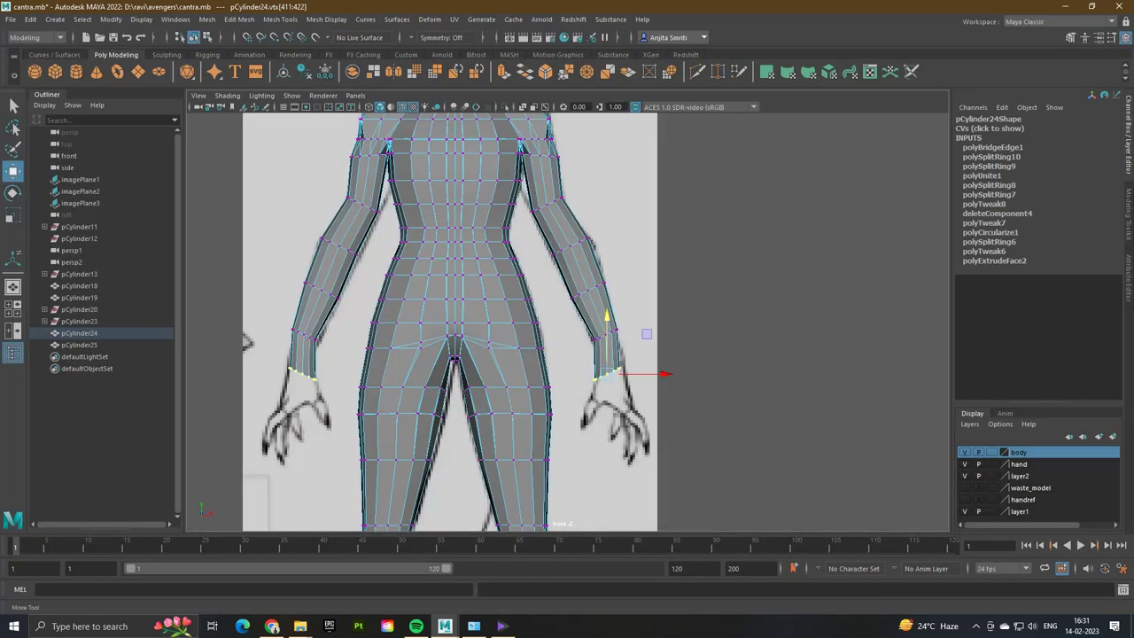
{"action": "double_click", "coordinate": [14, 171]}
{"action": "left_click", "coordinate": [266, 160]}
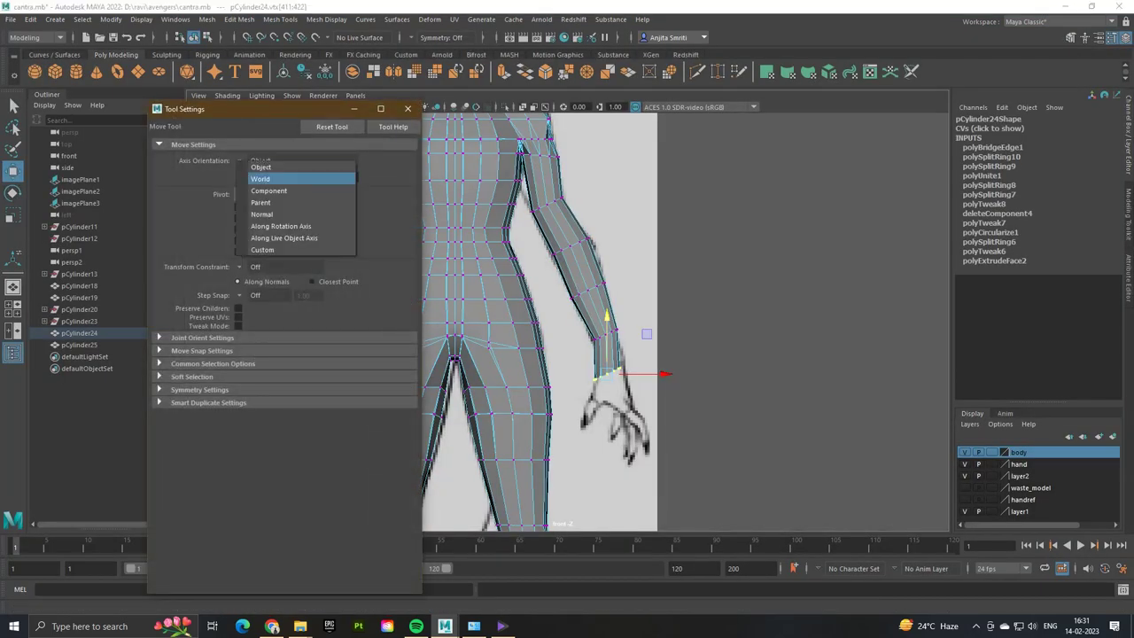
{"action": "left_click", "coordinate": [266, 178]}
{"action": "left_click", "coordinate": [408, 108]}
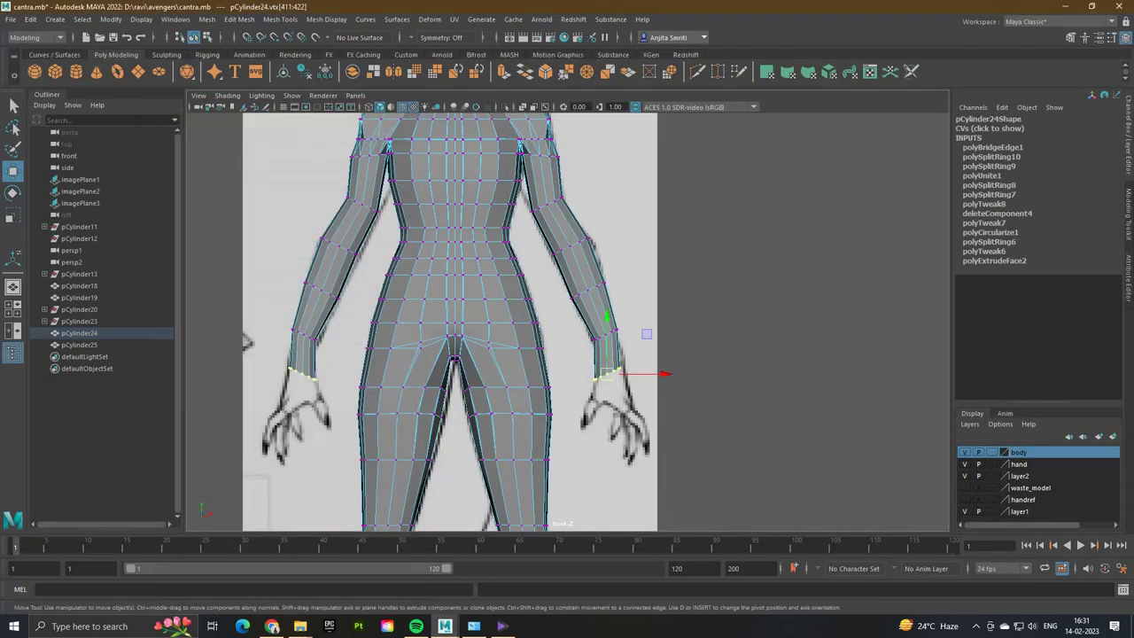
- Flatten the wrist vertices into a horizontal line by scaling them vertically in the front view
{"action": "key", "text": "r"}
{"action": "left_click_drag", "start_coordinate": [607, 317], "coordinate": [606, 372]}
{"action": "key", "text": "w"}
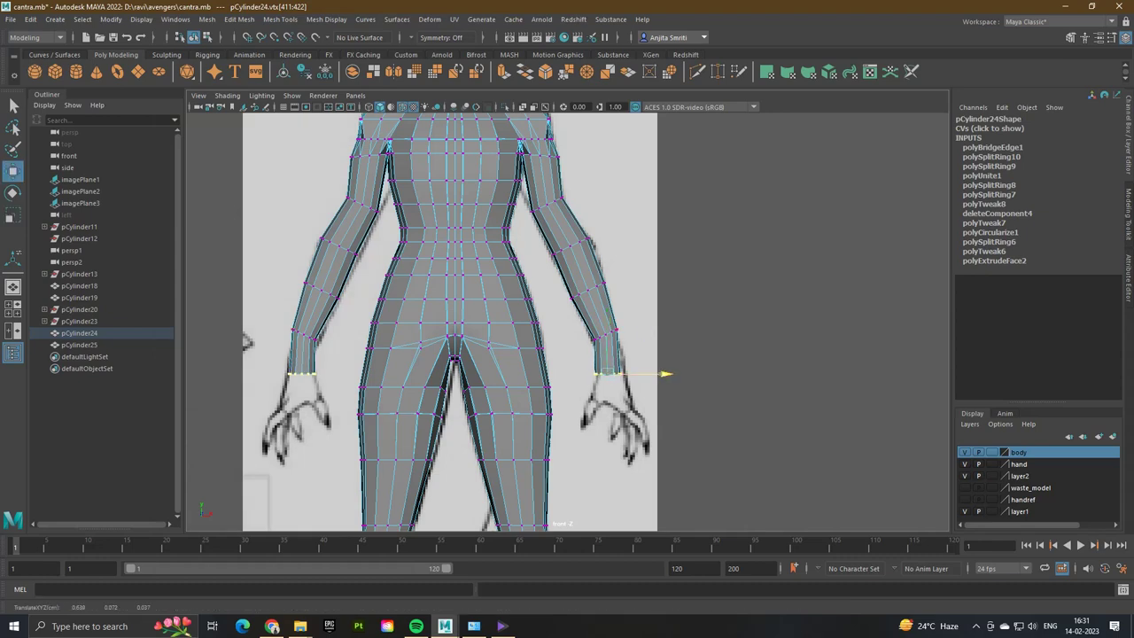
{"action": "key", "text": "r"}
- Check the wrist opening against the side and front reference drawings and save the scene
{"action": "key", "text": "space"}
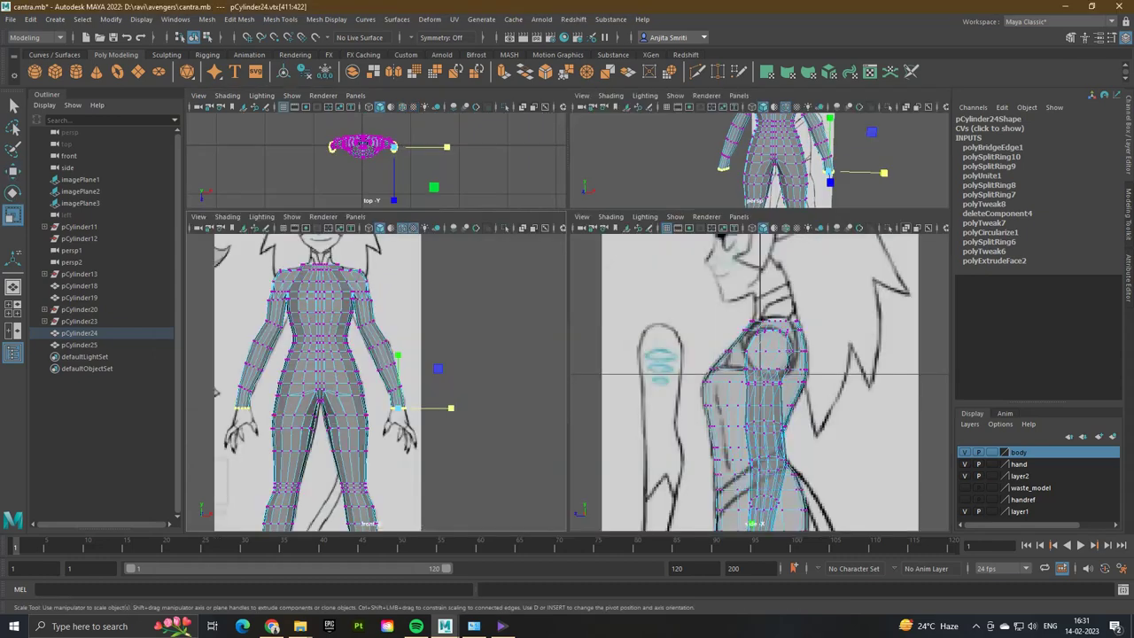
{"action": "key", "text": "space"}
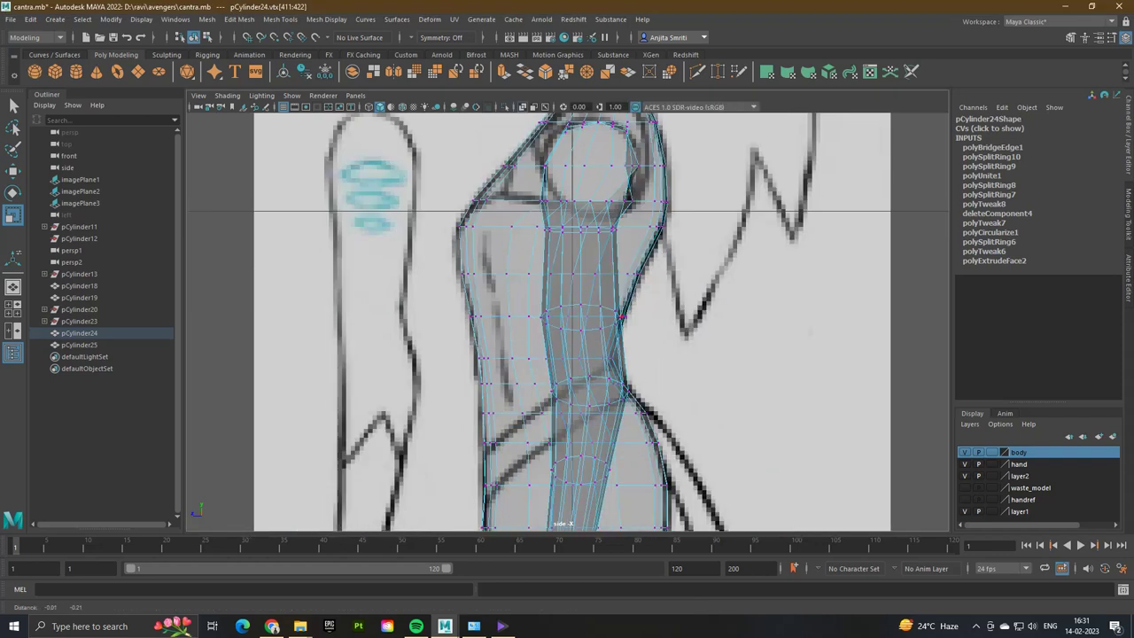
{"action": "middle_click_drag", "start_coordinate": [594, 398], "coordinate": [594, 151], "text": "alt"}
{"action": "scroll", "coordinate": [549, 354], "scroll_direction": "up", "scroll_amount": 3}
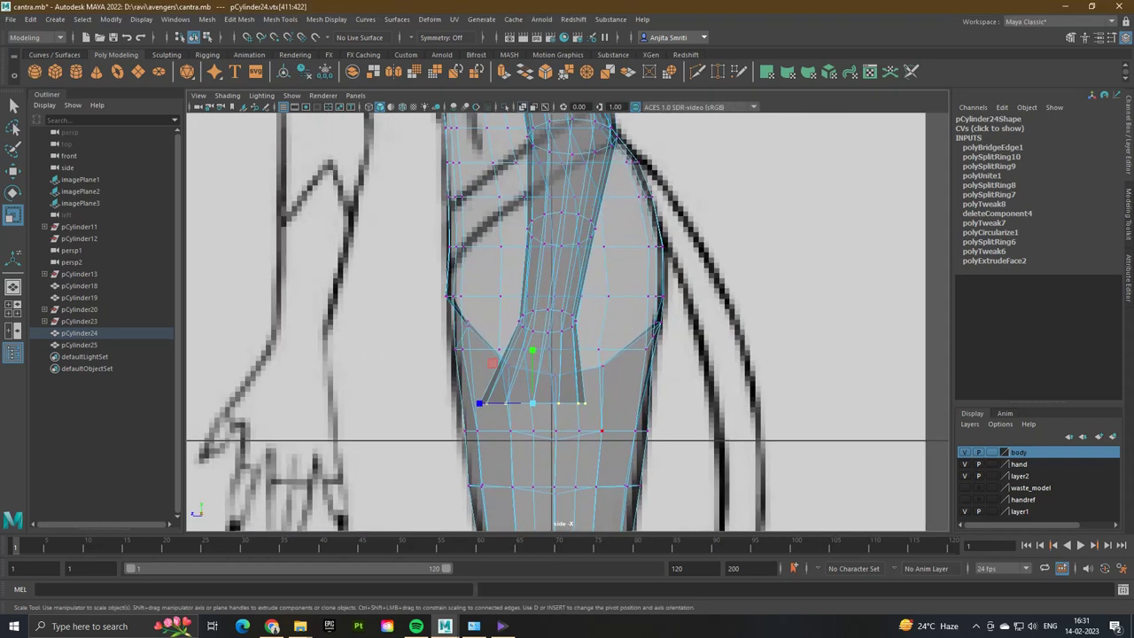
{"action": "left_click_drag", "start_coordinate": [532, 403], "coordinate": [533, 403]}
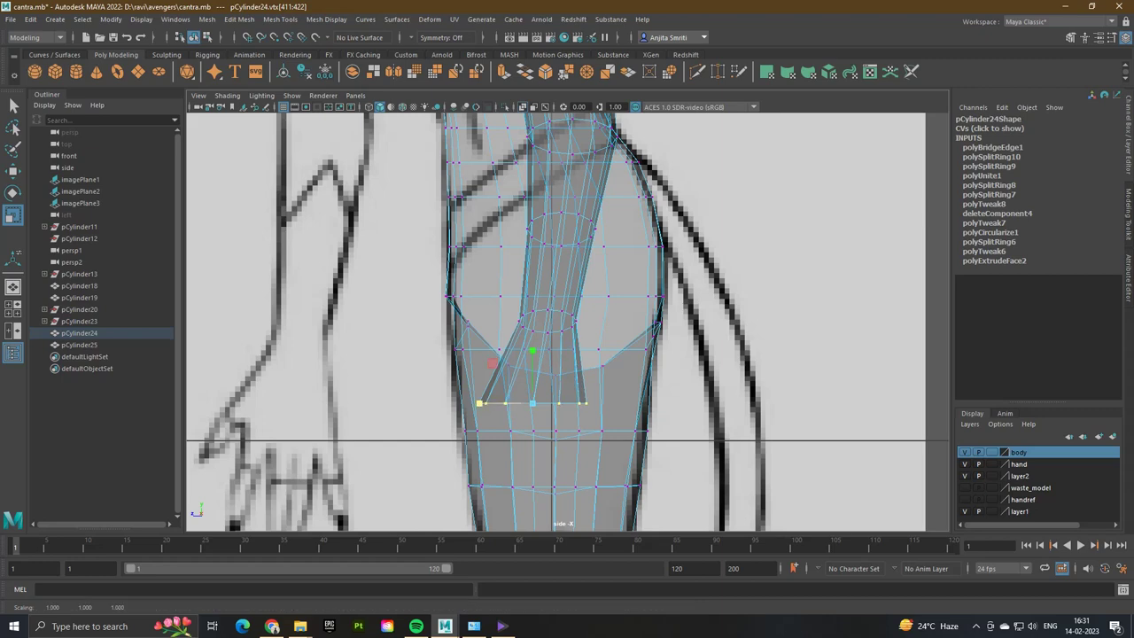
{"action": "key", "text": "space"}
{"action": "scroll", "coordinate": [380, 393], "scroll_direction": "up", "scroll_amount": 6}
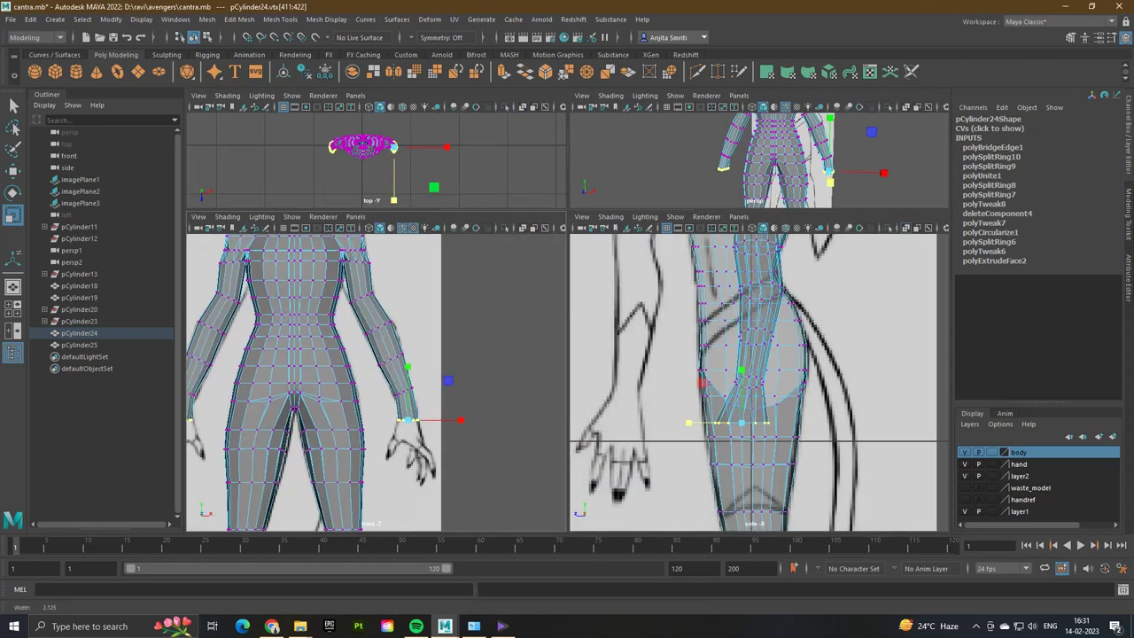
{"action": "scroll", "coordinate": [380, 393], "scroll_direction": "up", "scroll_amount": 4}
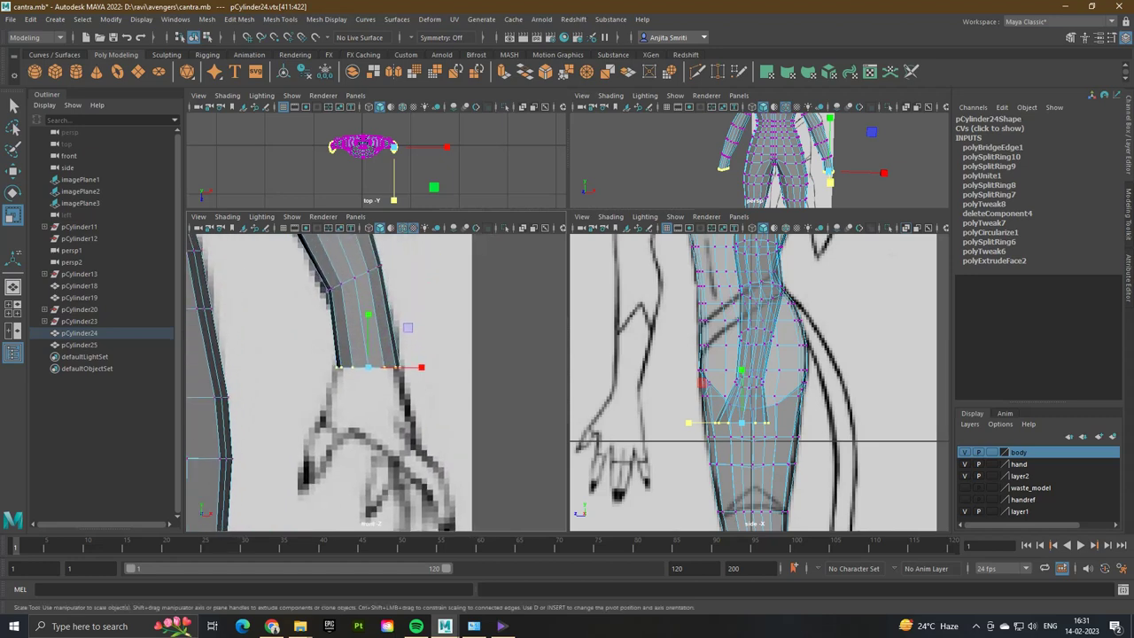
{"action": "key", "text": "ctrl+s"}
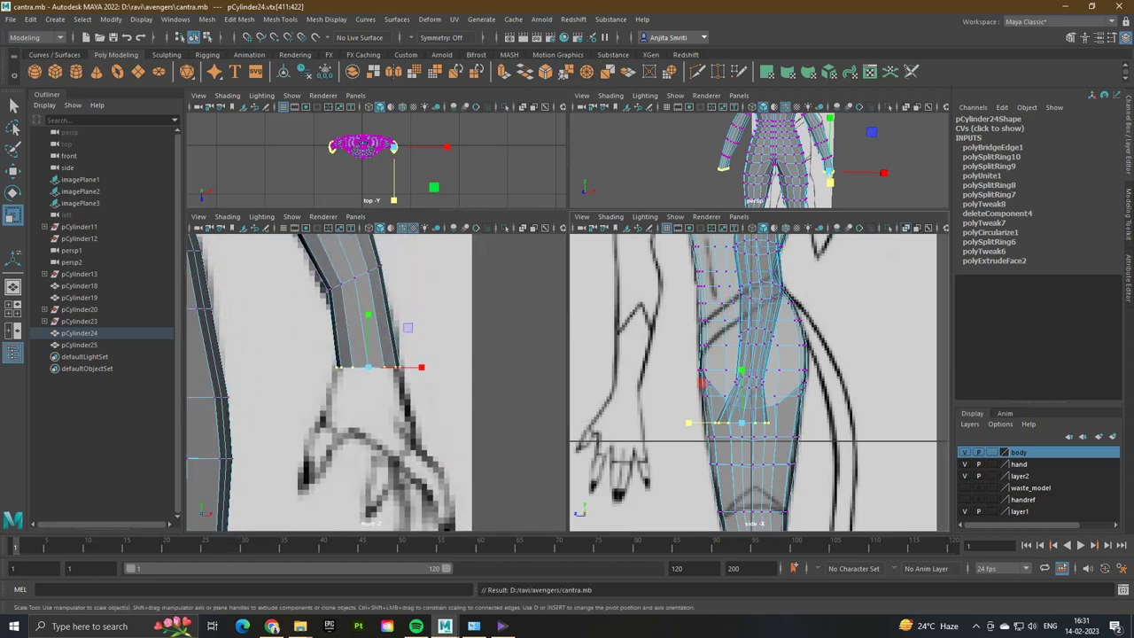
- Leave vertex mode, deselect the body half, and inspect the whole body in the perspective view from several angles
{"action": "key", "text": "space"}
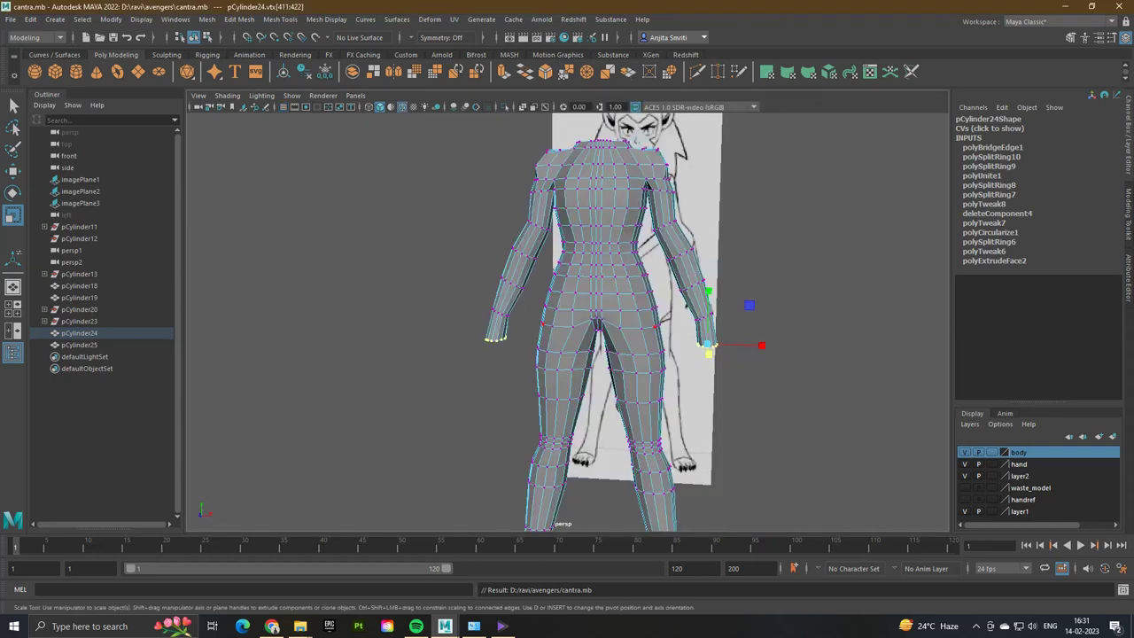
{"action": "scroll", "coordinate": [602, 310], "scroll_direction": "down", "scroll_amount": 2}
{"action": "right_click_drag", "start_coordinate": [436, 301], "coordinate": [504, 252]}
{"action": "left_click_drag", "start_coordinate": [505, 252], "coordinate": [641, 169], "text": "alt"}
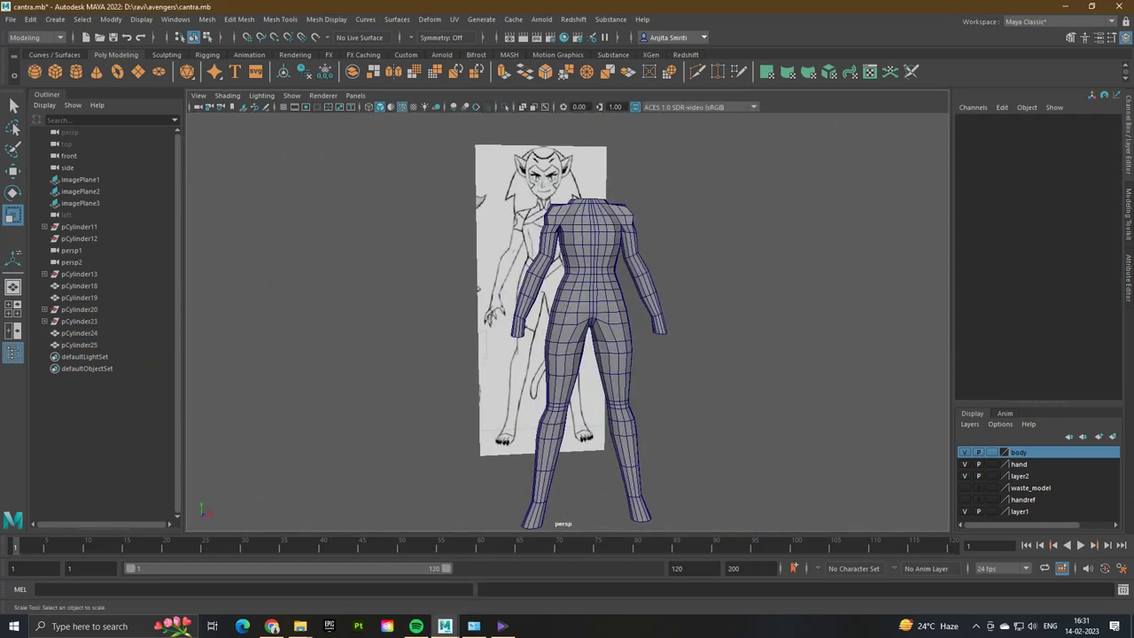
{"action": "right_click_drag", "start_coordinate": [602, 337], "coordinate": [602, 337]}
{"action": "left_click", "coordinate": [612, 337]}
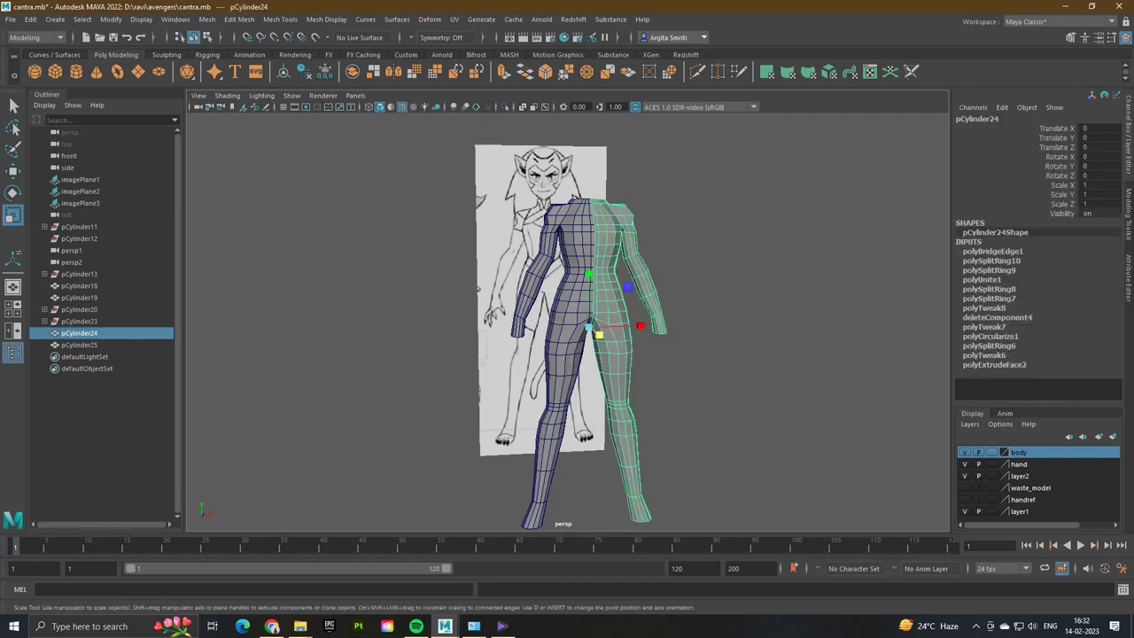
{"action": "left_click", "coordinate": [709, 398]}
{"action": "left_click_drag", "start_coordinate": [708, 398], "coordinate": [894, 390], "text": "alt"}
{"action": "key", "text": "ctrl+space"}
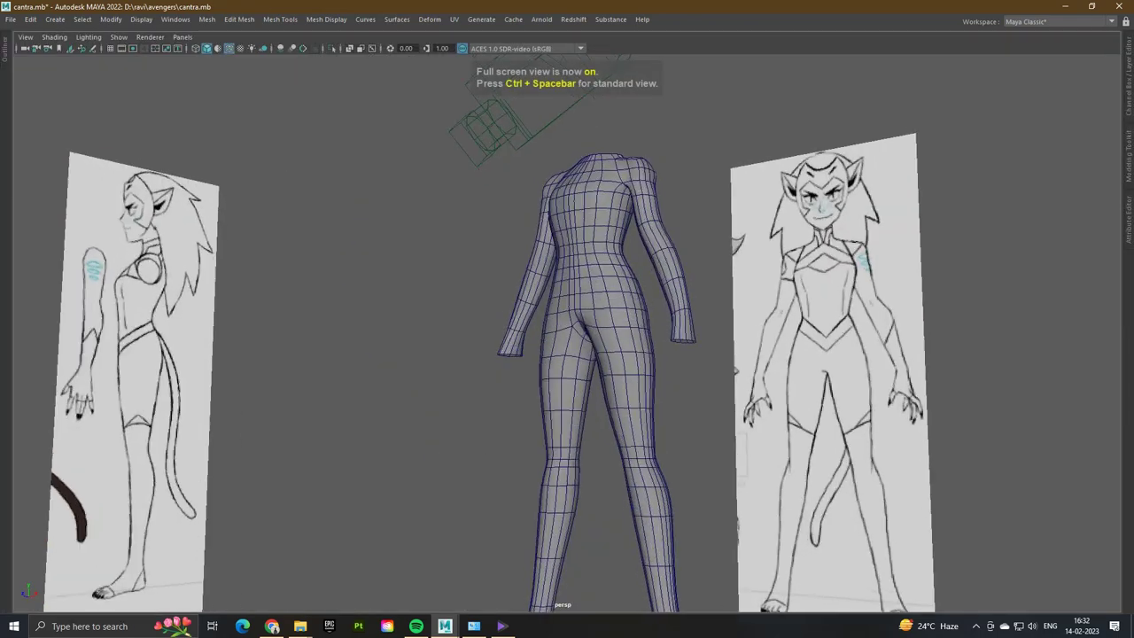
- Narrow the persp3 camera's angle of view, trying 35.33, 28.65 and 31.51 before settling on 30, and return to the full-screen view
{"action": "key", "text": "ctrl+space"}
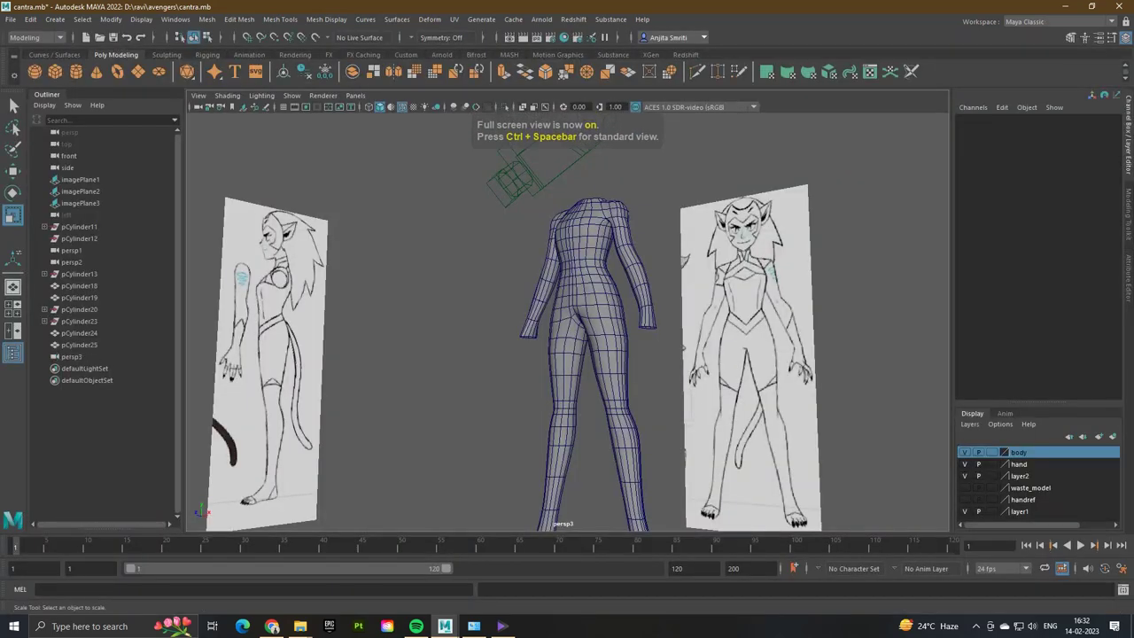
{"action": "left_click", "coordinate": [70, 356]}
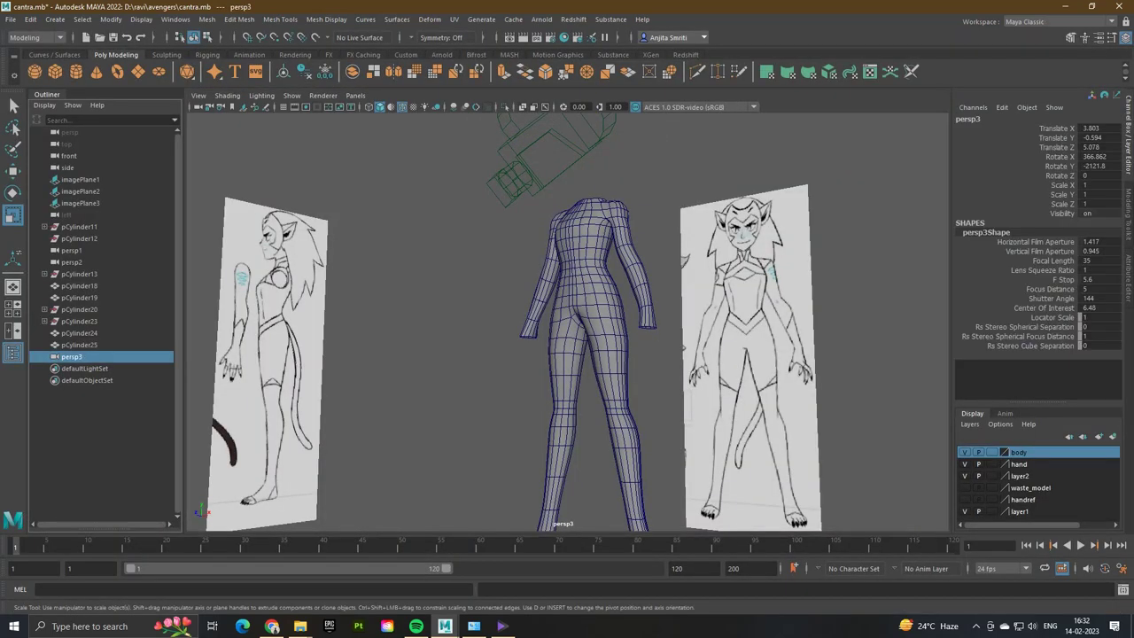
{"action": "key", "text": "ctrl+a"}
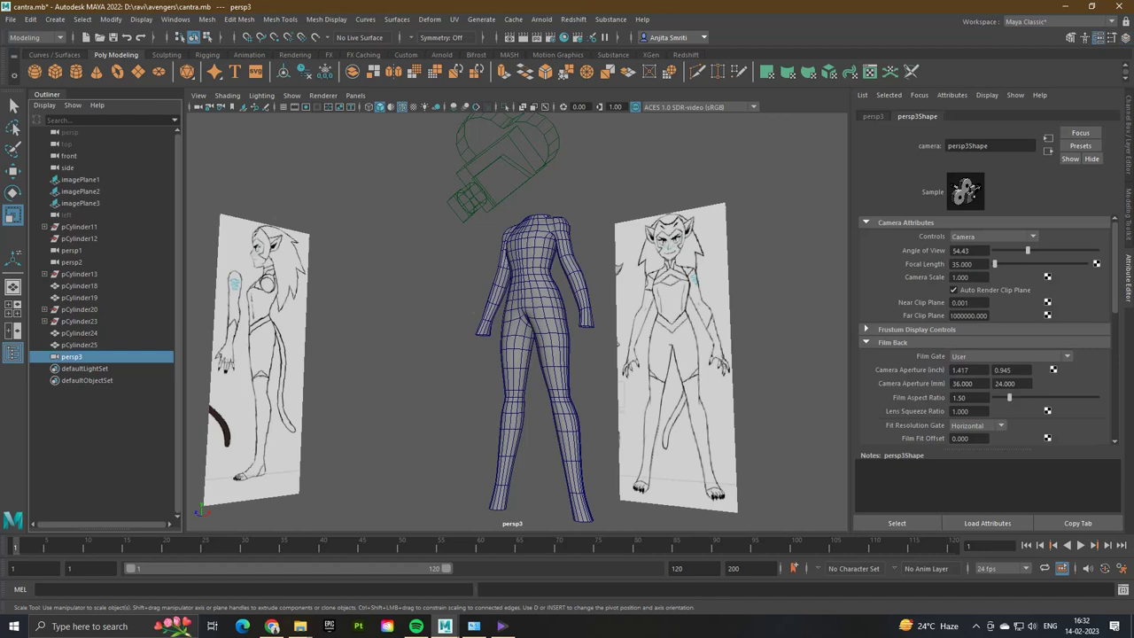
{"action": "type", "text": "35.33"}
{"action": "key", "text": "Return"}
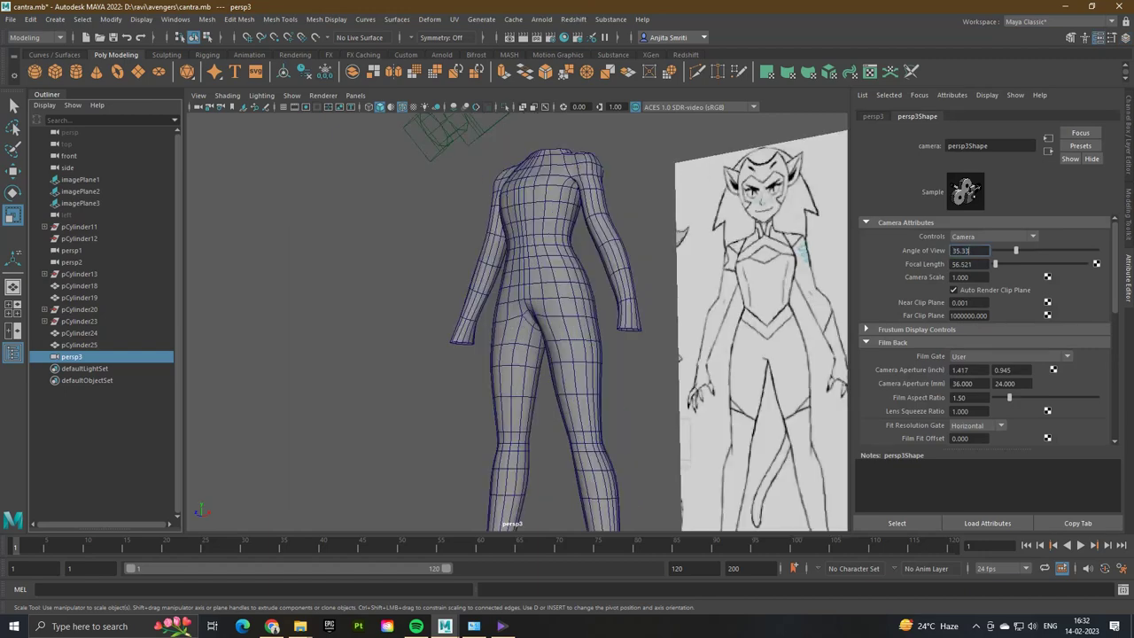
{"action": "type", "text": "28.65"}
{"action": "key", "text": "Return"}
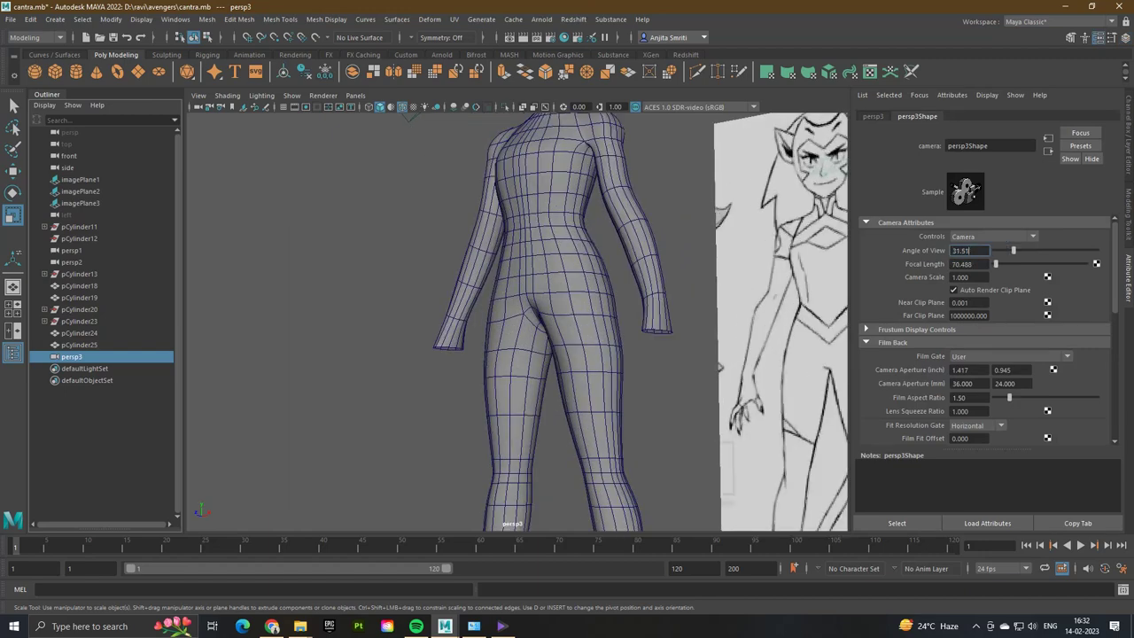
{"action": "type", "text": "31.51"}
{"action": "key", "text": "Return"}
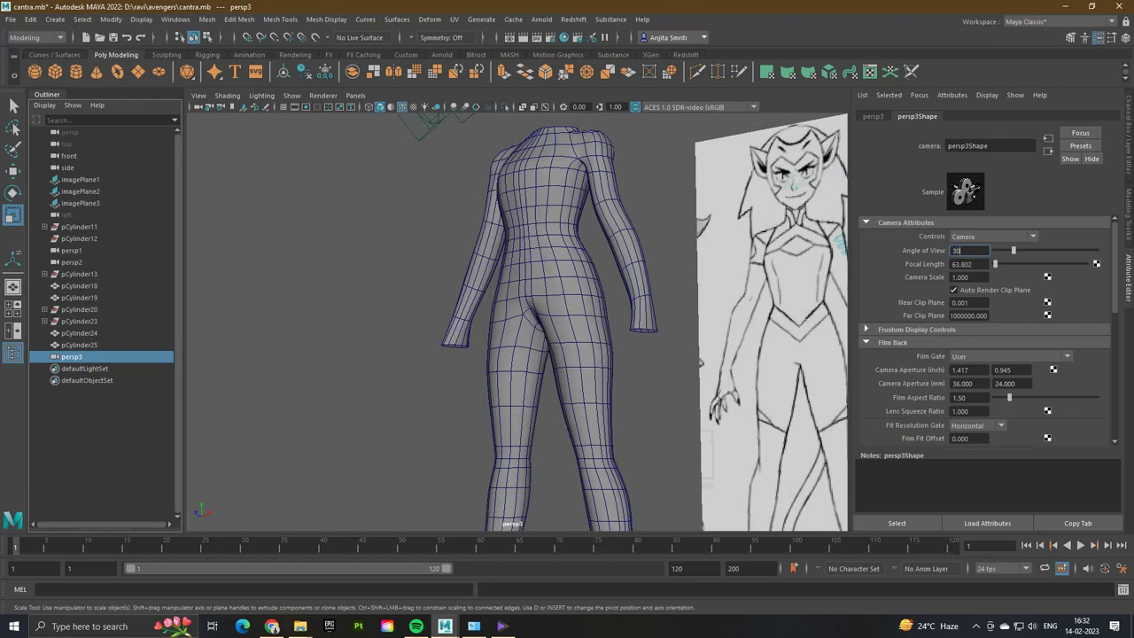
{"action": "key", "text": "Return"}
{"action": "key", "text": "ctrl+space"}
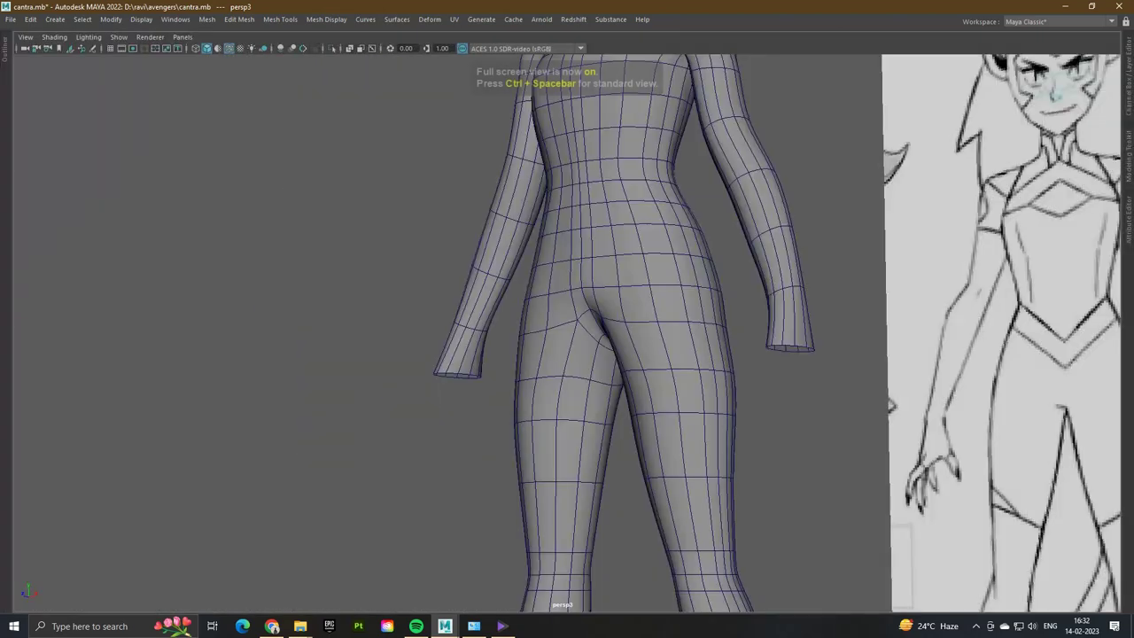
- Hide layer1 with the reference image planes, clear the selection, and inspect the whole body from the side and front
{"action": "left_click_drag", "start_coordinate": [567, 319], "coordinate": [851, 318], "text": "alt"}
{"action": "scroll", "coordinate": [567, 319], "scroll_direction": "down", "scroll_amount": 3}
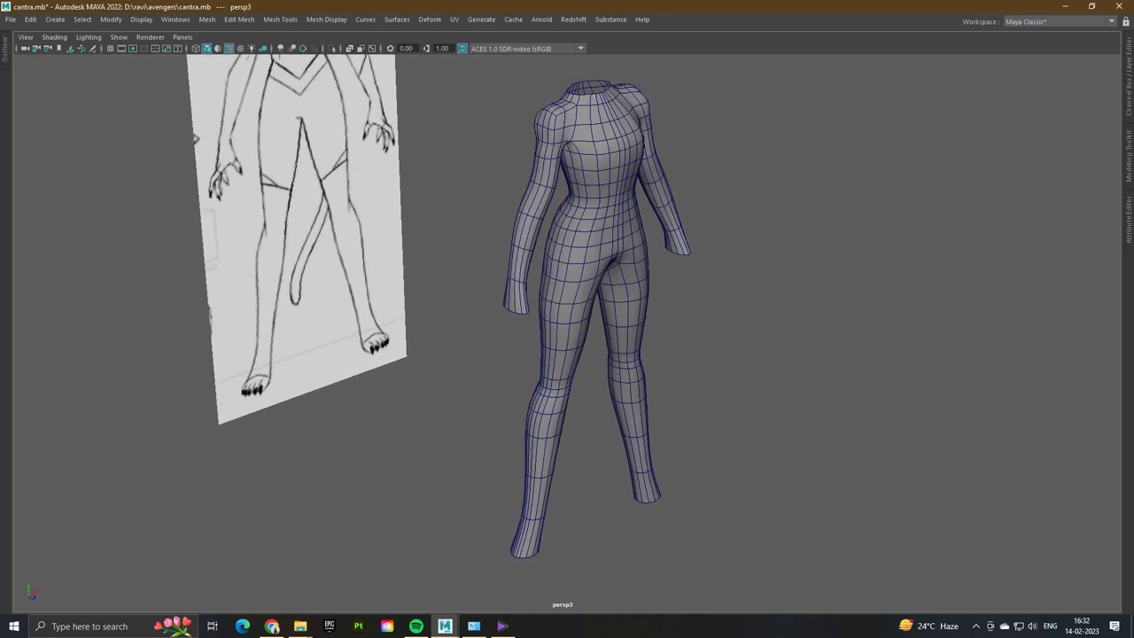
{"action": "left_click", "coordinate": [301, 222]}
{"action": "key", "text": "ctrl+shift+a"}
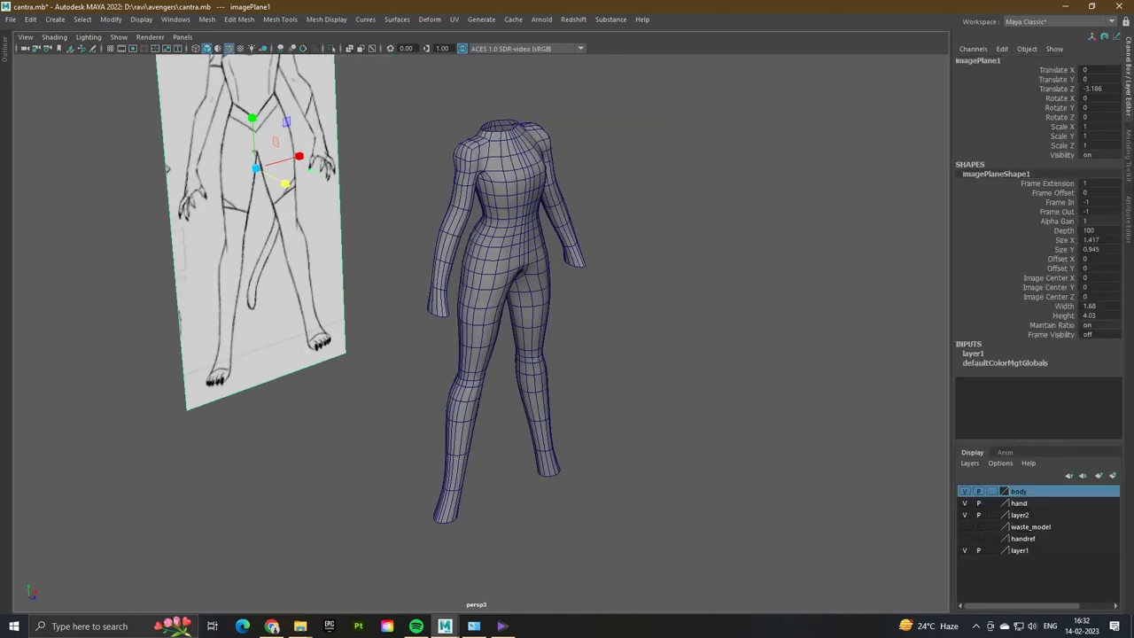
{"action": "left_click", "coordinate": [965, 550]}
{"action": "left_click", "coordinate": [709, 354]}
{"action": "left_click_drag", "start_coordinate": [708, 355], "coordinate": [549, 354], "text": "alt"}
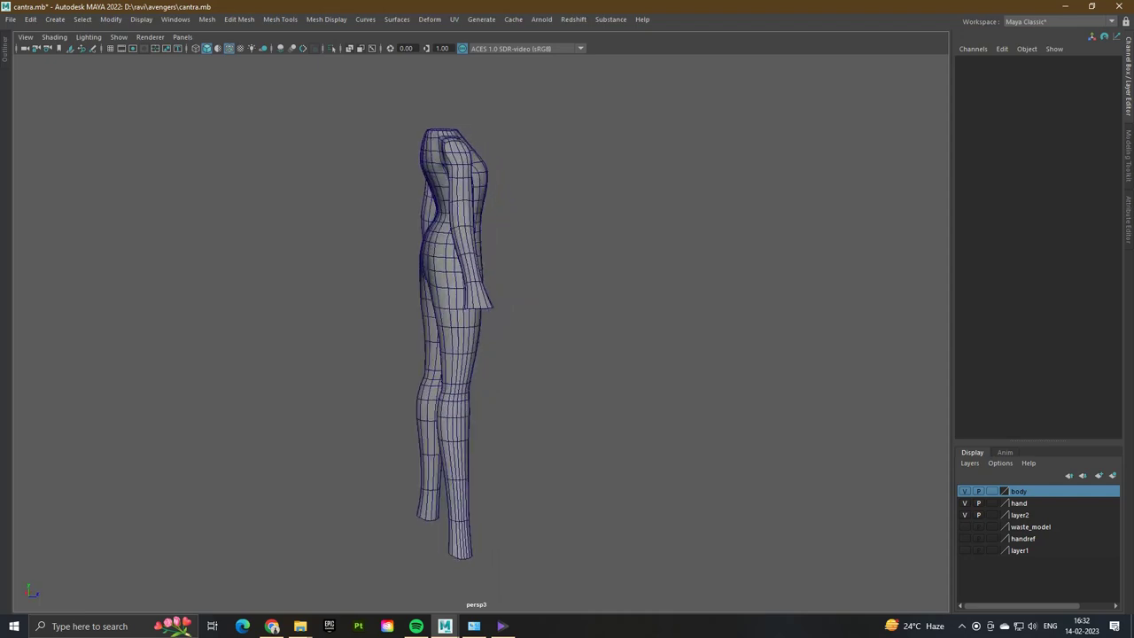
{"action": "left_click_drag", "start_coordinate": [549, 354], "coordinate": [359, 355], "text": "alt"}
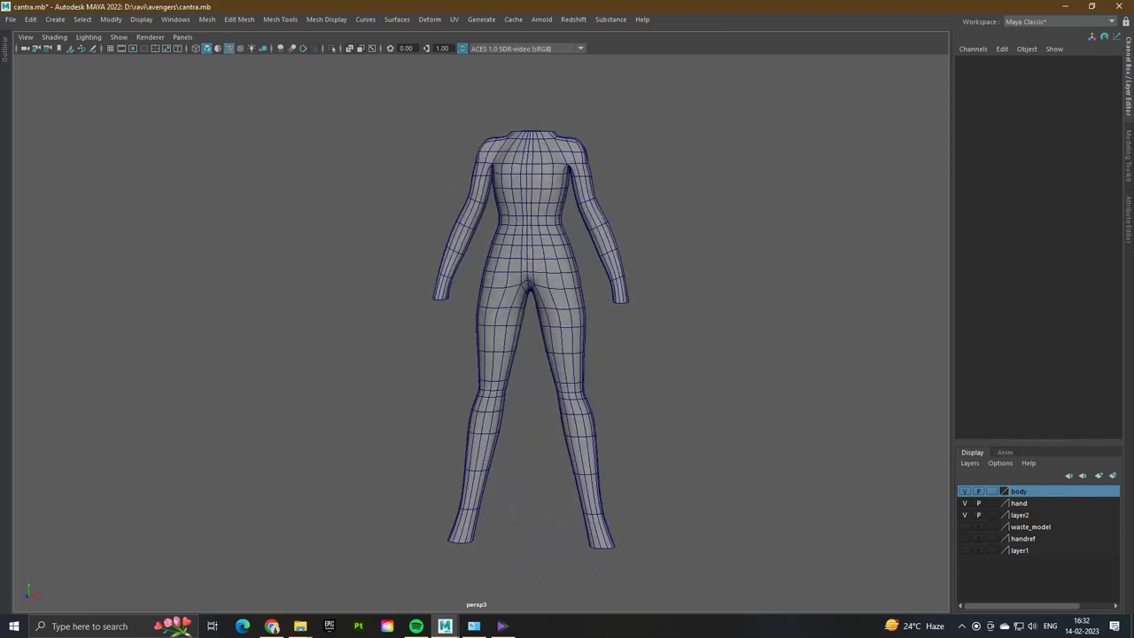